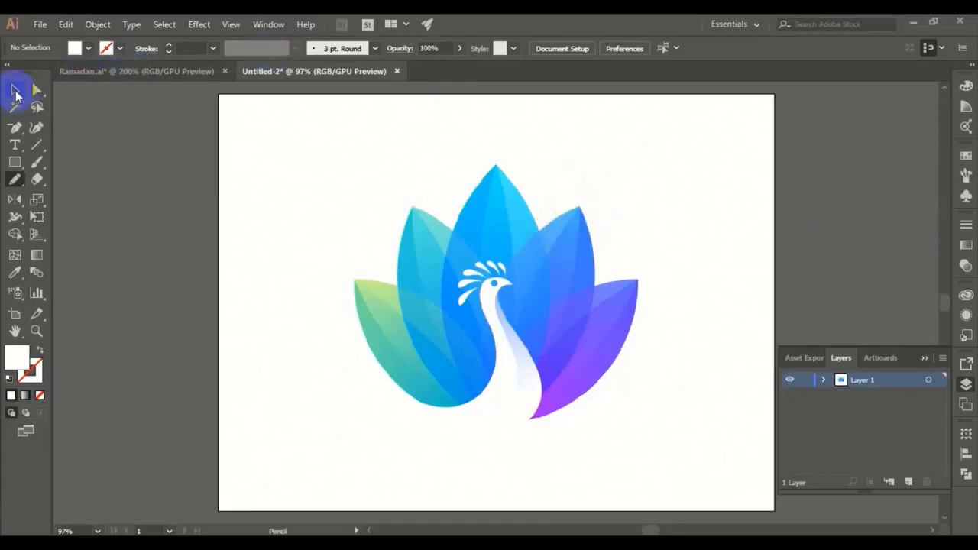
# Step: Draw a small square in the artboard's upper-right corner and fill it with the blue-violet sampled from the far-right petal's tip
pyautogui.click(15, 93)
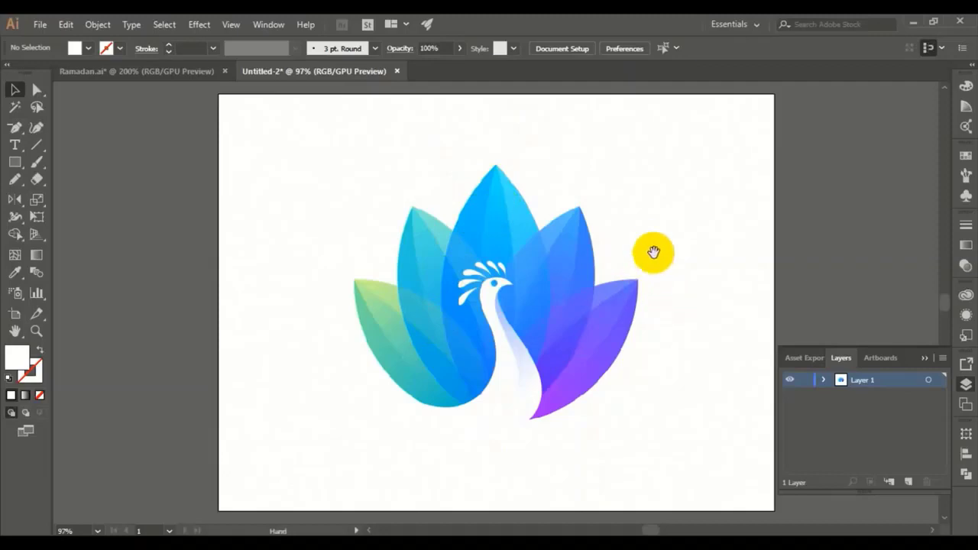
pyautogui.moveTo(650, 251); pyautogui.dragTo(525, 273)
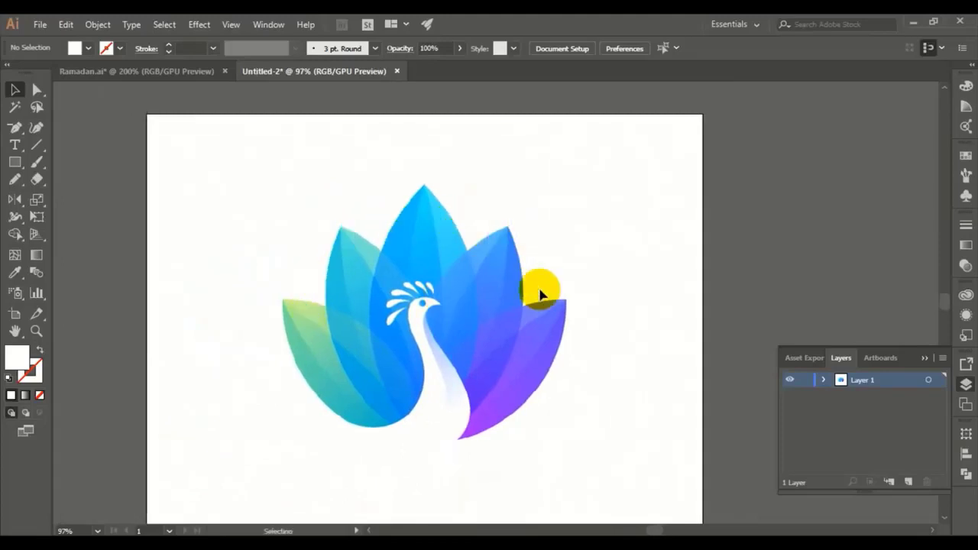
pyautogui.click(21, 163)
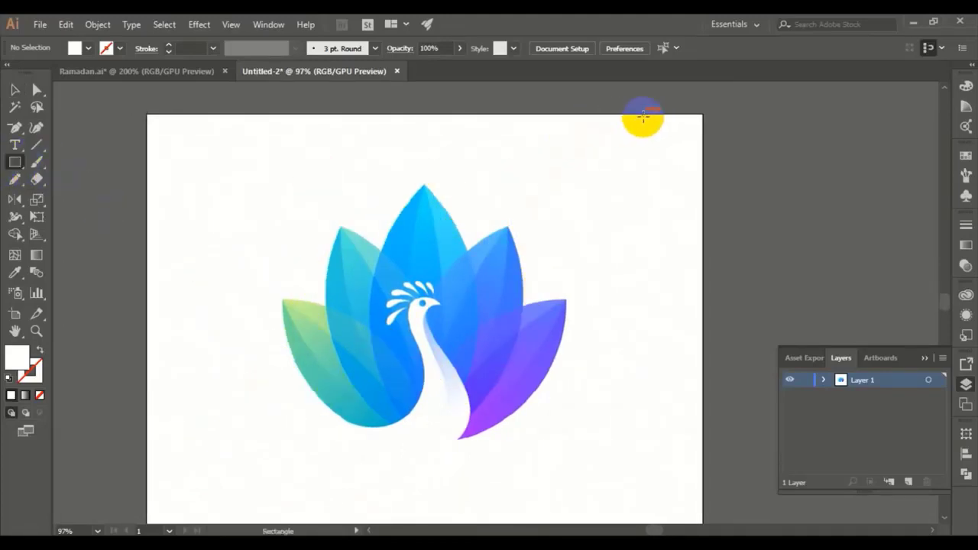
pyautogui.moveTo(639, 116); pyautogui.dragTo(663, 140)
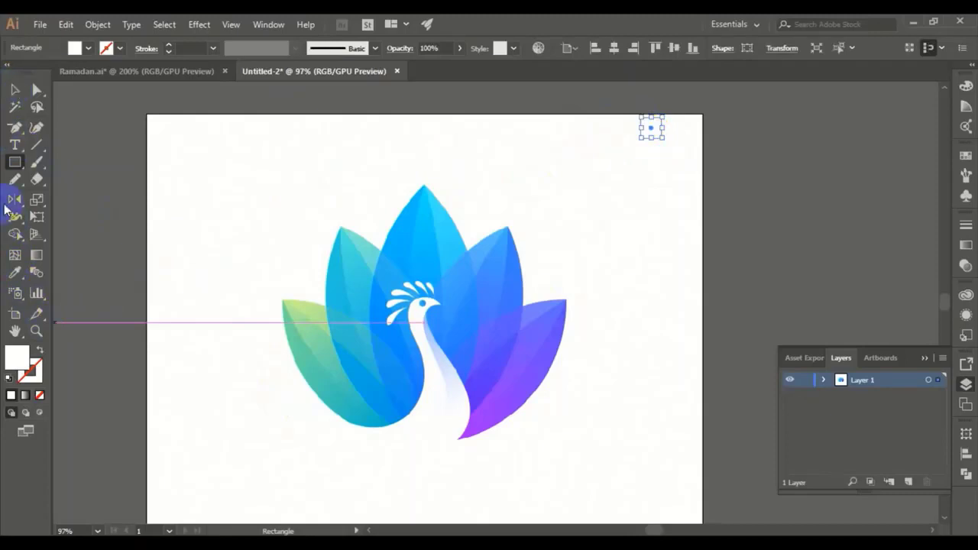
pyautogui.click(14, 272)
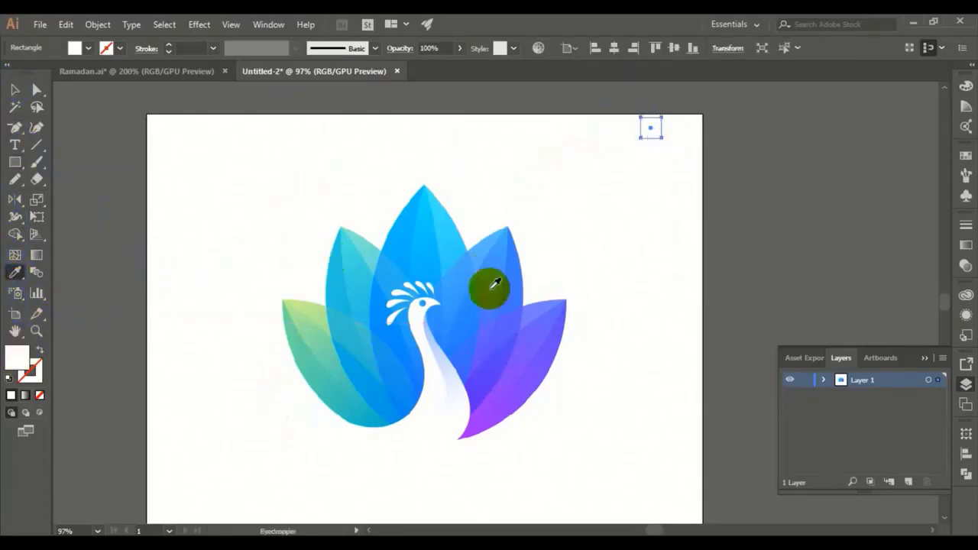
pyautogui.click(566, 314)
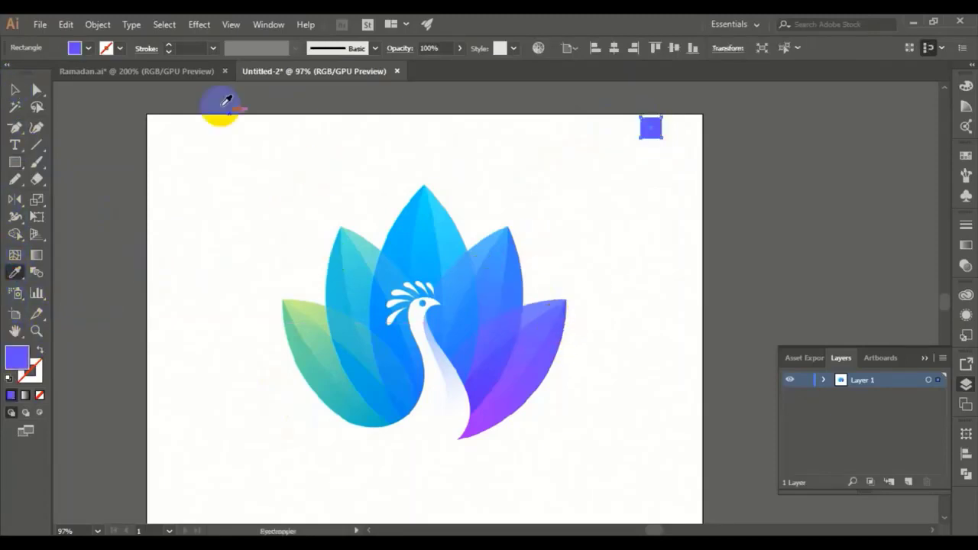
pyautogui.click(13, 90)
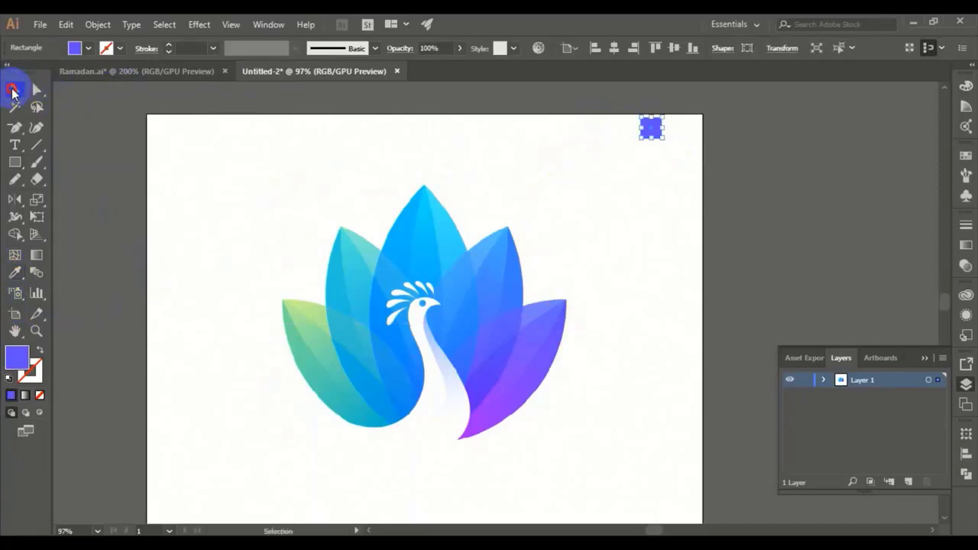
# Step: Duplicate the blue-violet square into a swatch grid two columns wide and three rows high
pyautogui.click(541, 188)
pyautogui.moveTo(649, 132); pyautogui.dragTo(672, 153)
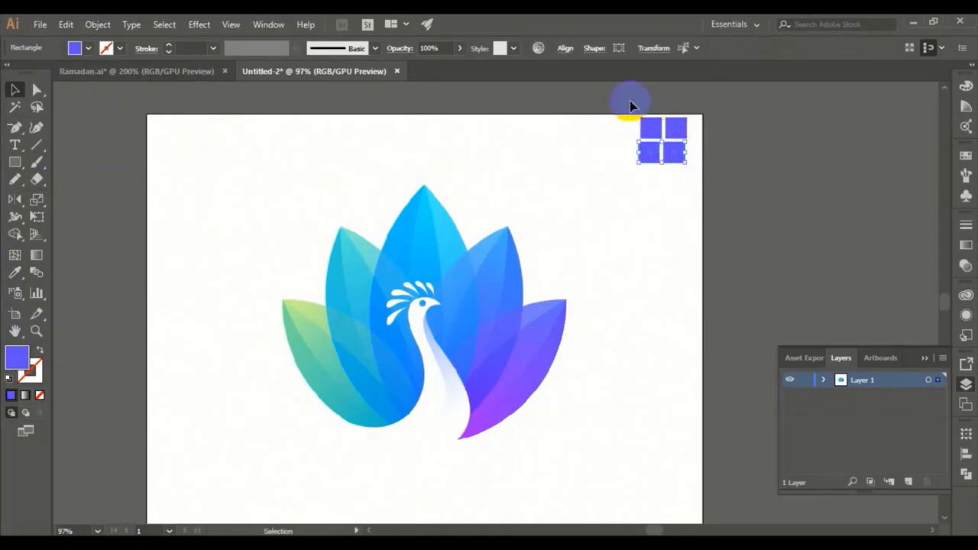
pyautogui.moveTo(629, 113); pyautogui.dragTo(698, 207)
pyautogui.hotkey('ctrl', 'shift', 'a')
pyautogui.moveTo(625, 224); pyautogui.dragTo(693, 211)
pyautogui.press('Delete')
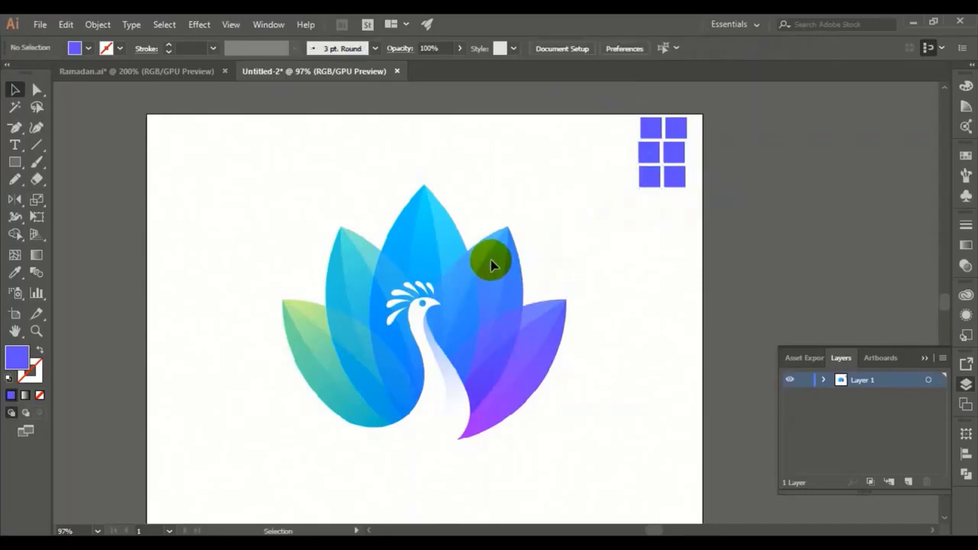
# Step: Fill the top-right swatch of the grid with the bright purple sampled from the lower end of the far-right petal
pyautogui.click(647, 128)
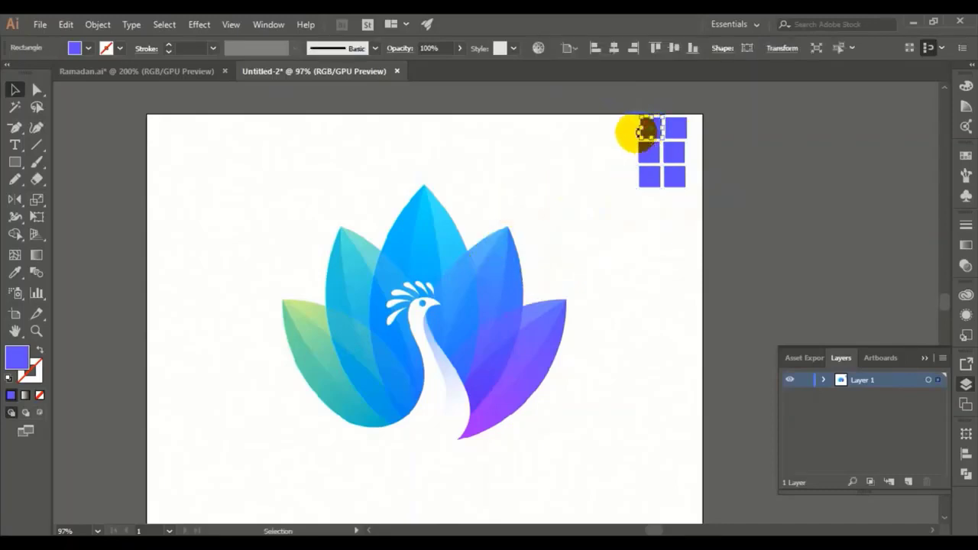
pyautogui.click(14, 272)
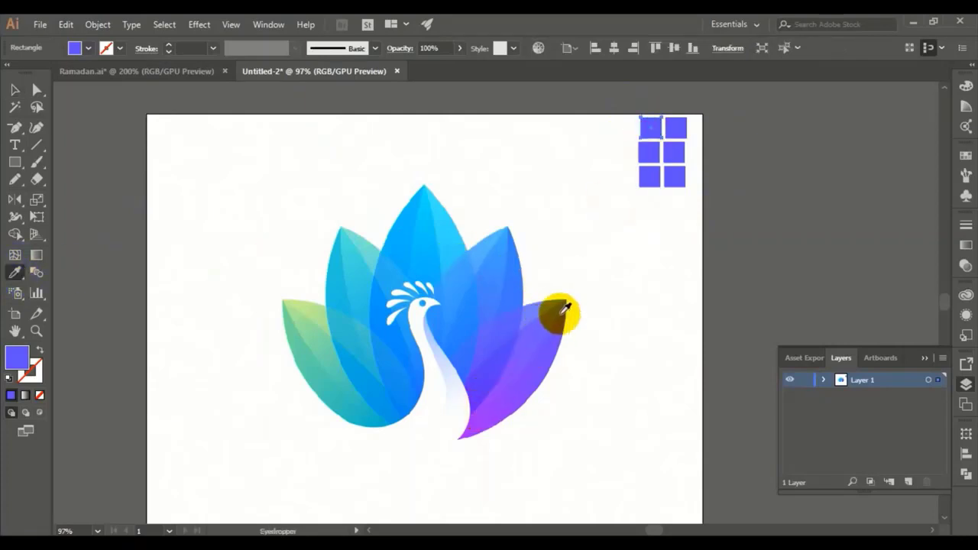
pyautogui.press('ctrl')
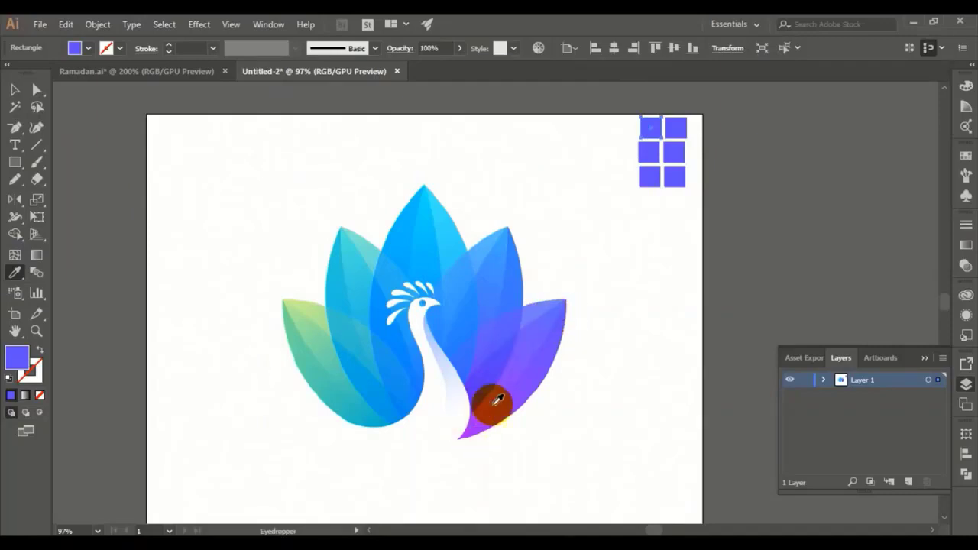
pyautogui.press('ctrl')
pyautogui.keyDown('ctrl'); pyautogui.click(679, 131); pyautogui.keyUp('ctrl')
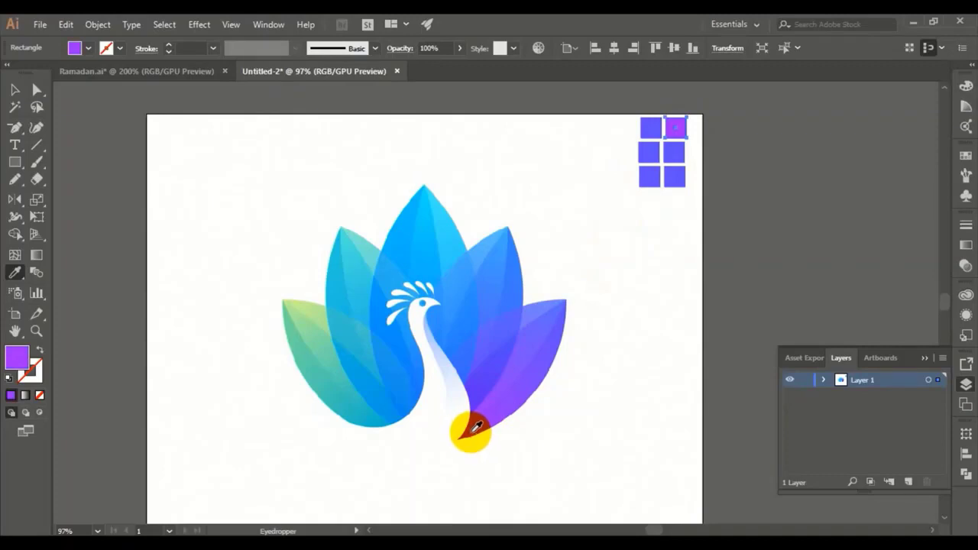
pyautogui.click(502, 382)
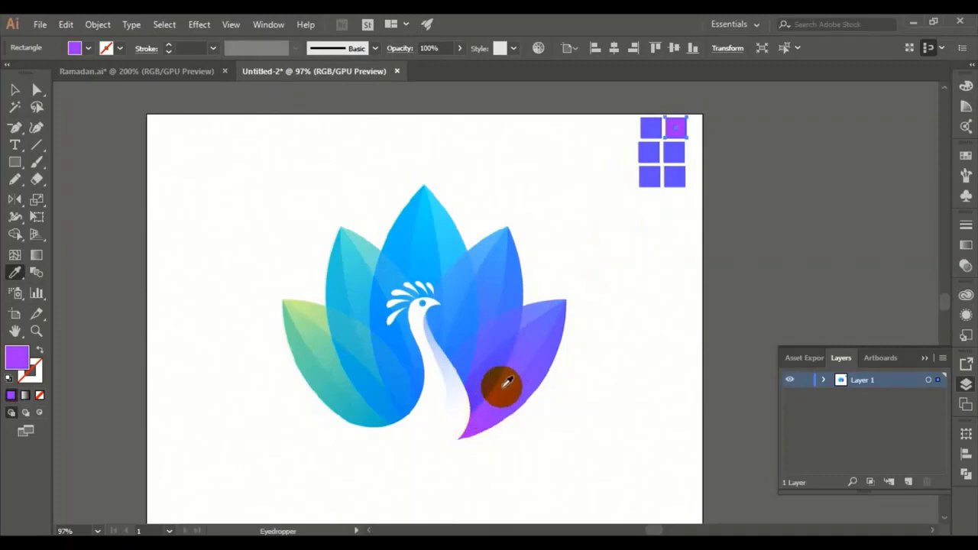
pyautogui.moveTo(478, 425)
pyautogui.mouseDown()
pyautogui.moveTo(479, 405)
pyautogui.moveTo(545, 328)
pyautogui.moveTo(484, 397)
pyautogui.moveTo(540, 314)
pyautogui.moveTo(524, 350)
pyautogui.moveTo(586, 281)
pyautogui.mouseUp()
# Step: Fill the second-row swatches with the light blue and deeper blue sampled from the petal just right of centre
pyautogui.keyDown('ctrl'); pyautogui.click(647, 153); pyautogui.keyUp('ctrl')
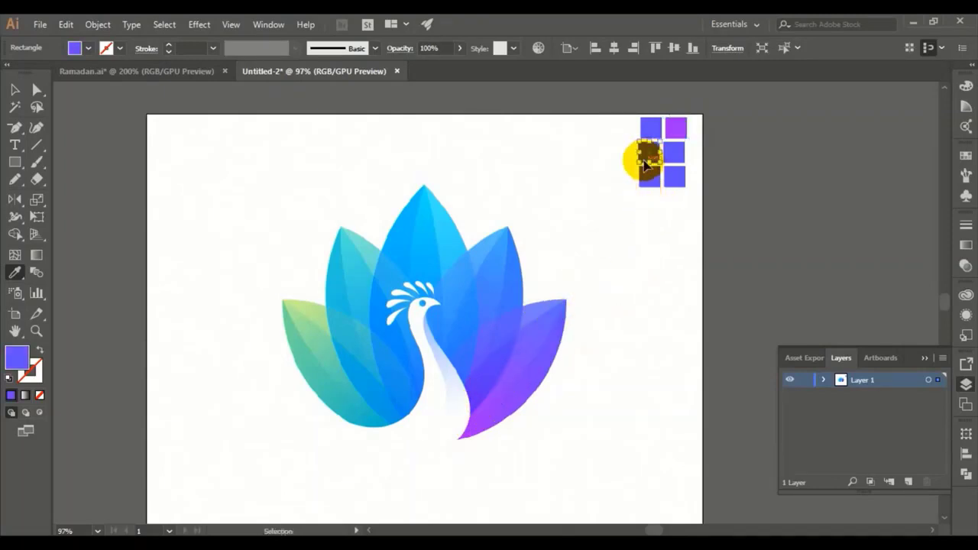
pyautogui.click(506, 228)
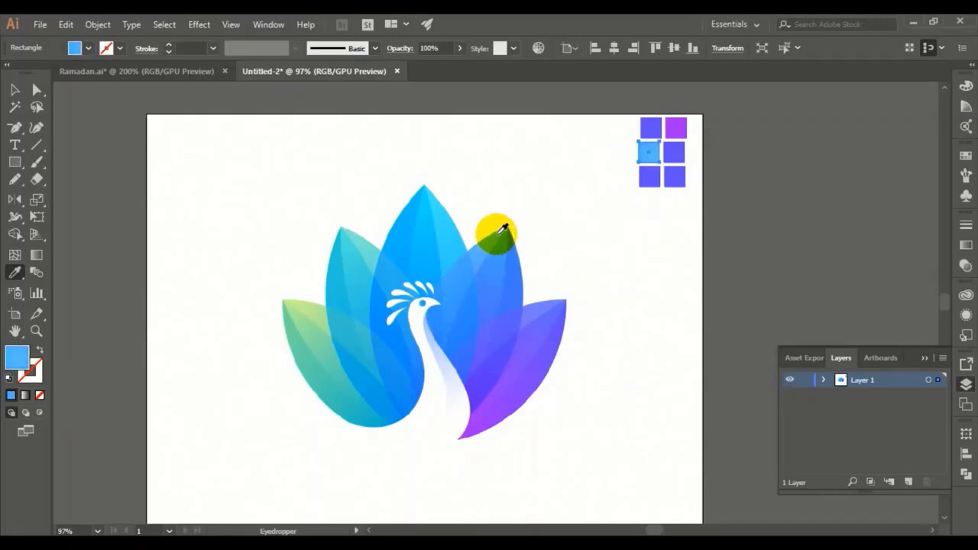
pyautogui.click(676, 165)
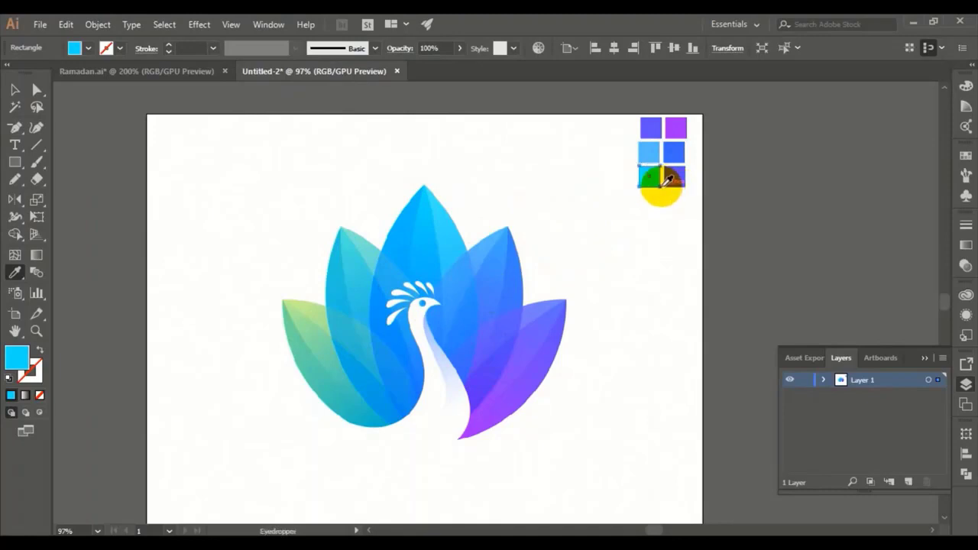
# Step: Recolour the second-row left swatch with the bright cyan of the centre petal
pyautogui.moveTo(666, 181); pyautogui.dragTo(648, 164)
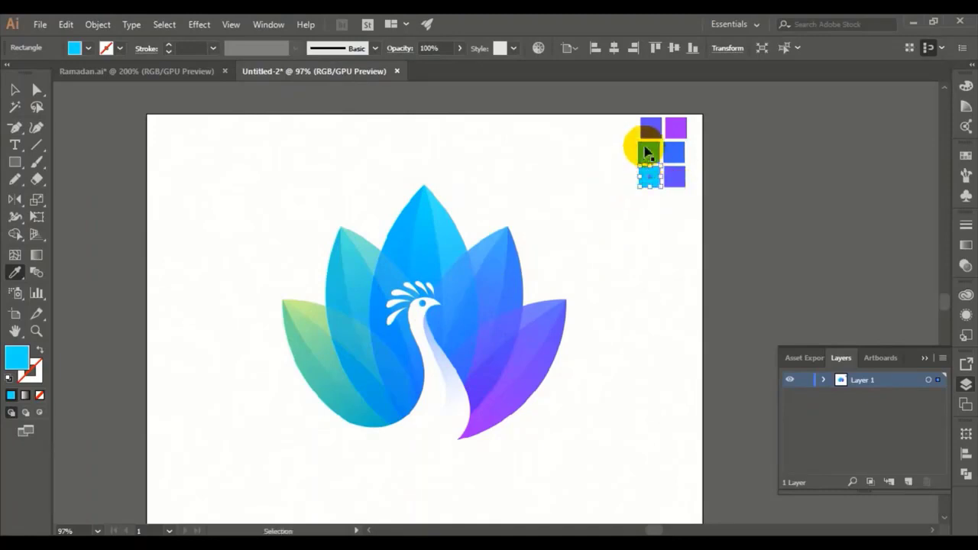
pyautogui.hotkey('ctrl', 'z')
pyautogui.press('i')
pyautogui.press('v')
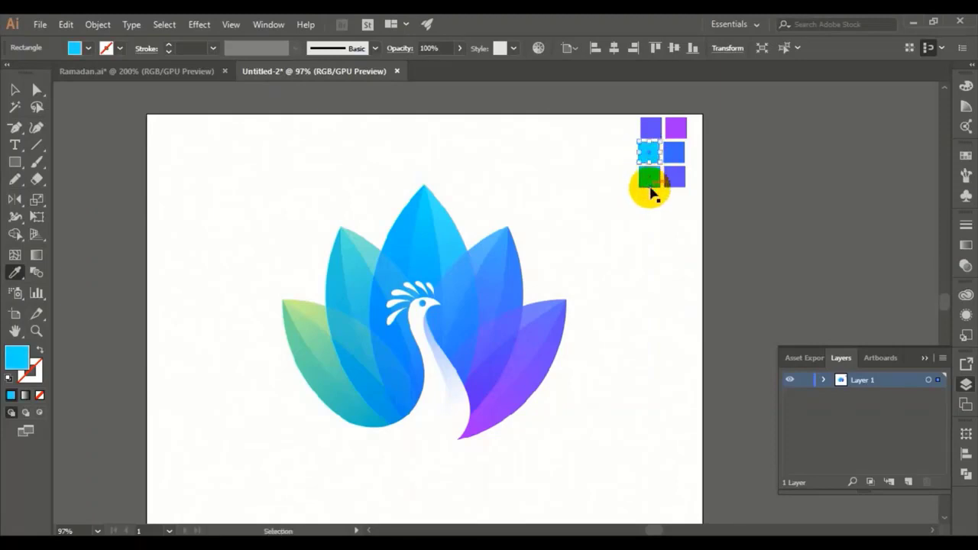
pyautogui.press('i')
pyautogui.click(649, 153)
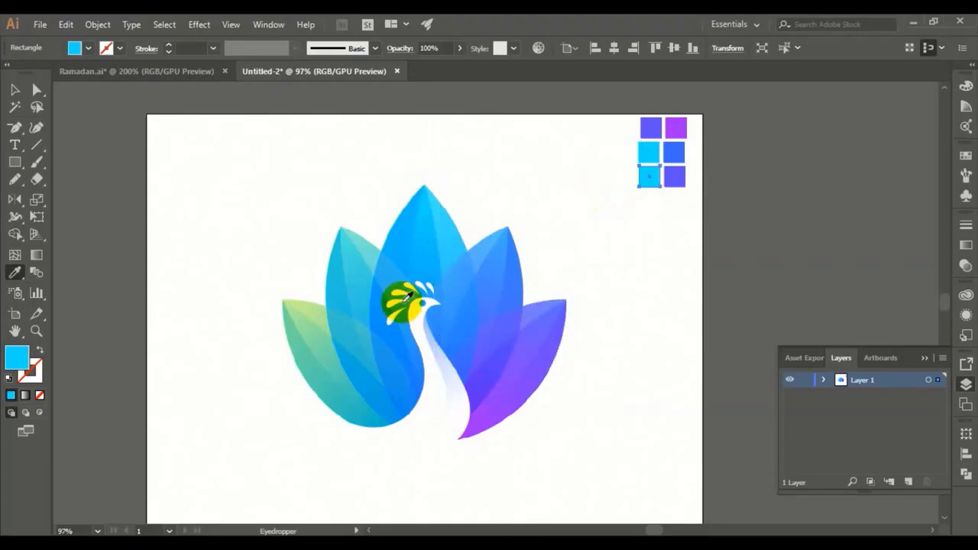
# Step: Recolour the second-row right swatch with the logo's medium blue, and fill the third-row left swatch with the far-left petal's light green
pyautogui.press('v')
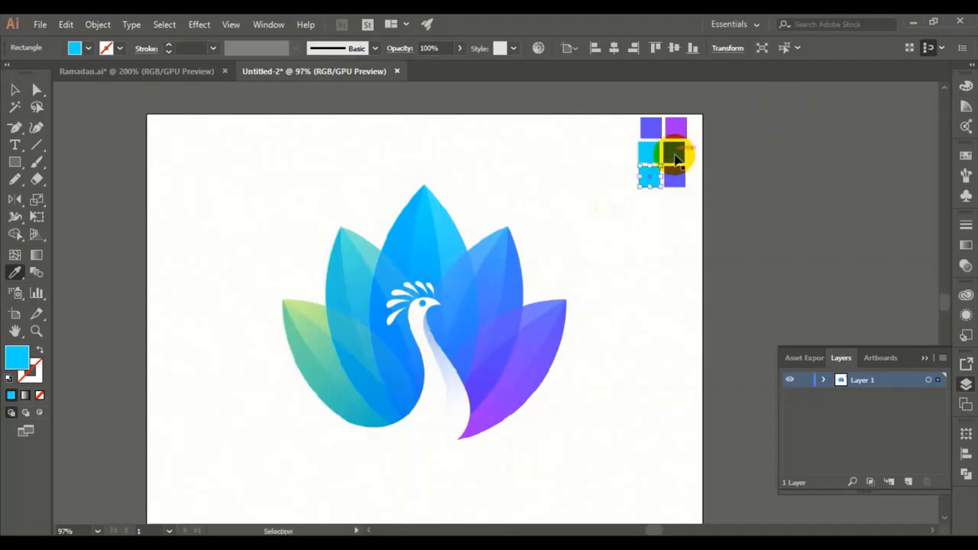
pyautogui.click(675, 161)
pyautogui.press('i')
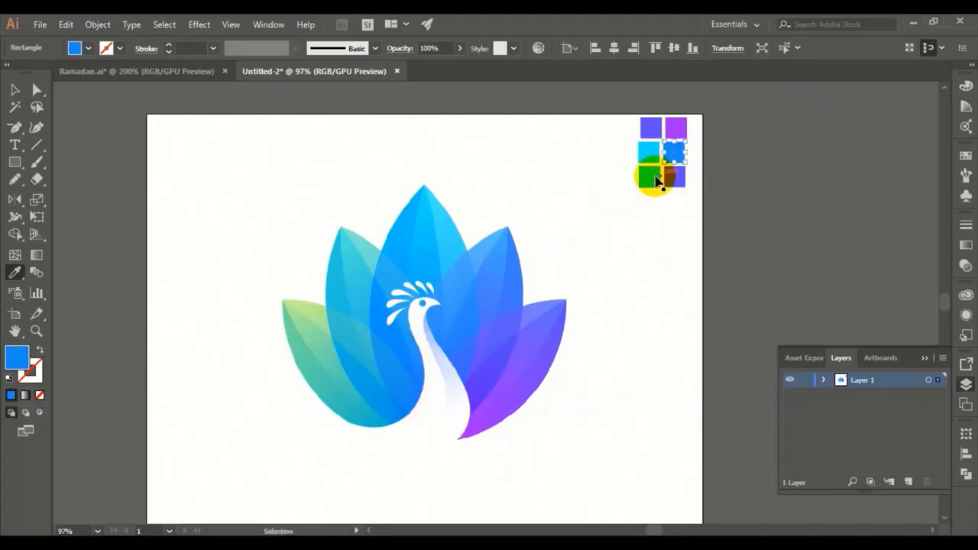
pyautogui.keyDown('ctrl'); pyautogui.click(648, 176); pyautogui.keyUp('ctrl')
pyautogui.click(301, 297)
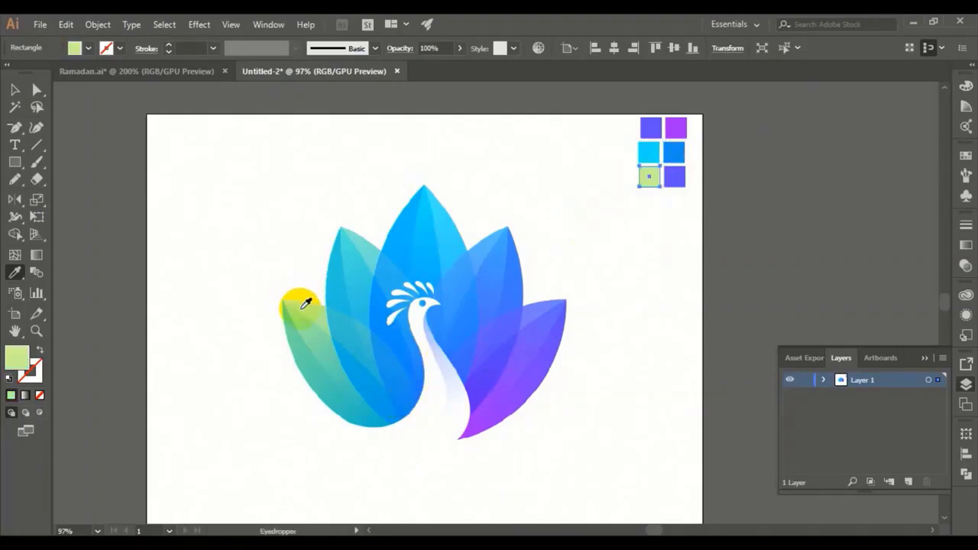
# Step: Check the peacock logo shot on Dribbble in Chrome and return to Illustrator
pyautogui.moveTo(616, 544)
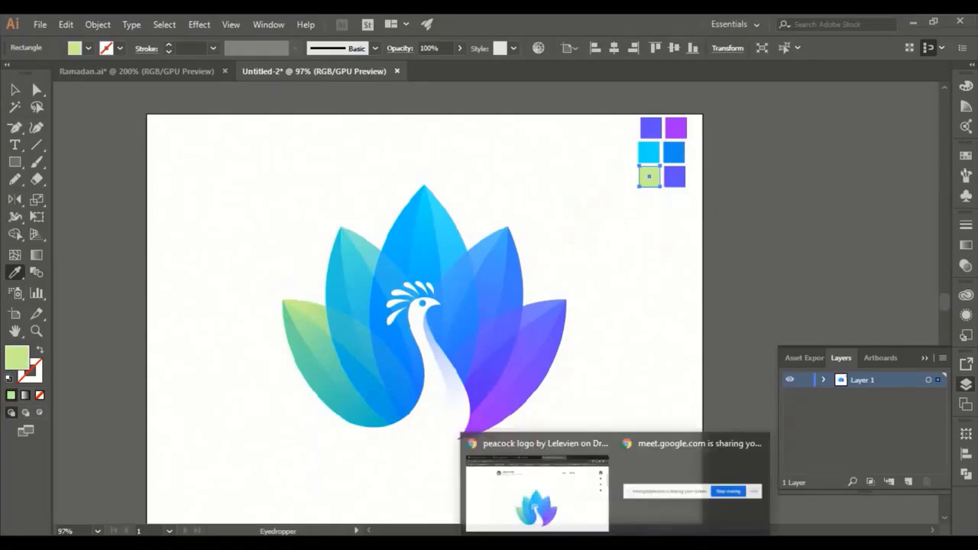
pyautogui.click(585, 503)
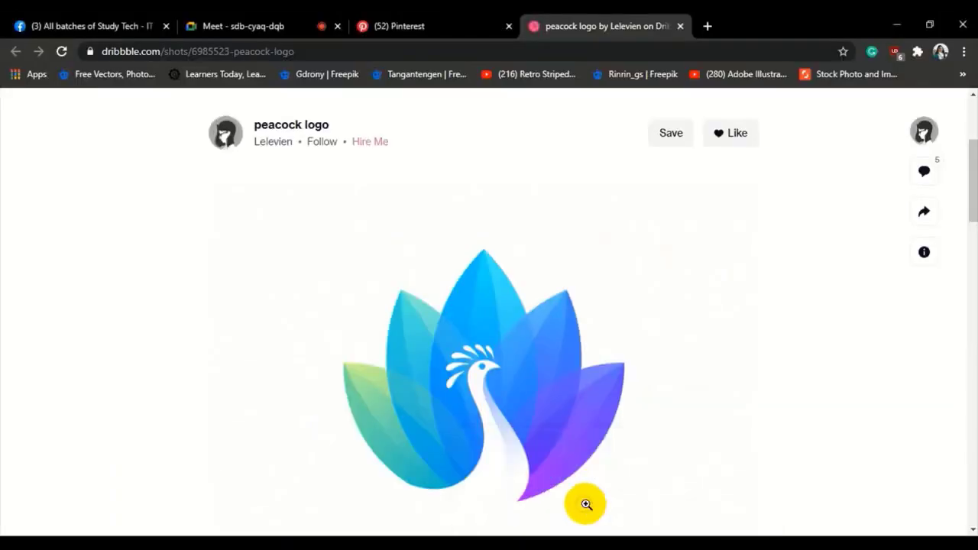
pyautogui.hotkey('ctrl', '2')
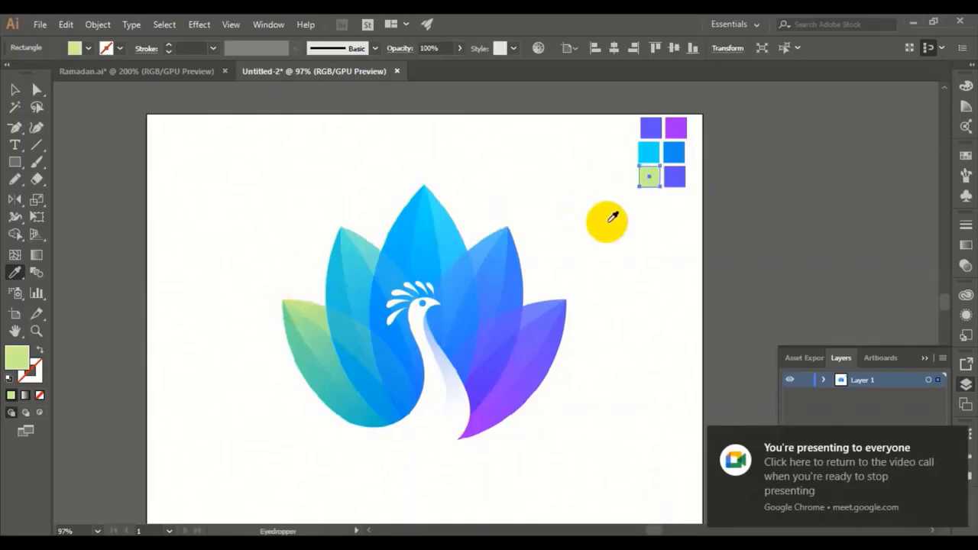
# Step: Fill the bottom-right swatch with teal-blue sampled from the logo, and line up the four lower swatches with the top pair
pyautogui.keyDown('ctrl'); pyautogui.click(677, 179); pyautogui.keyUp('ctrl')
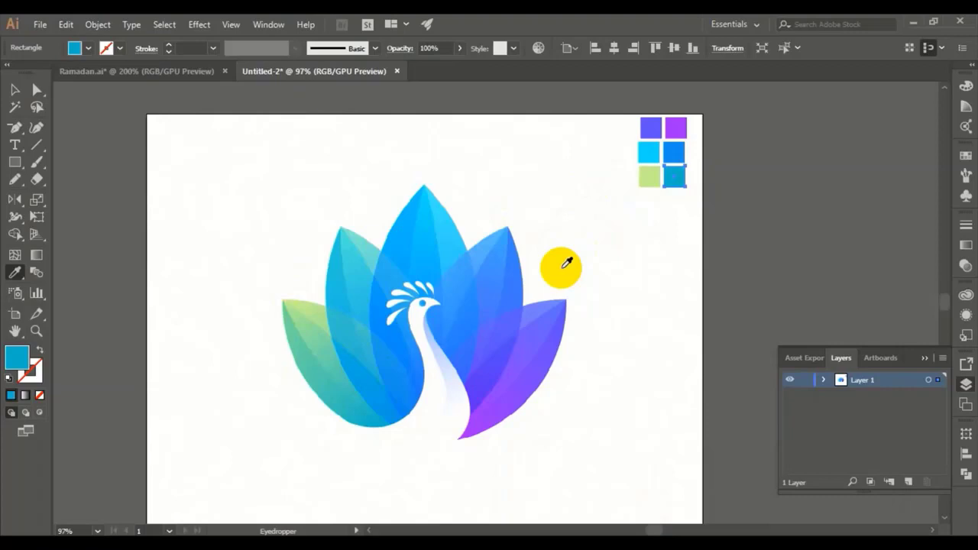
pyautogui.click(15, 90)
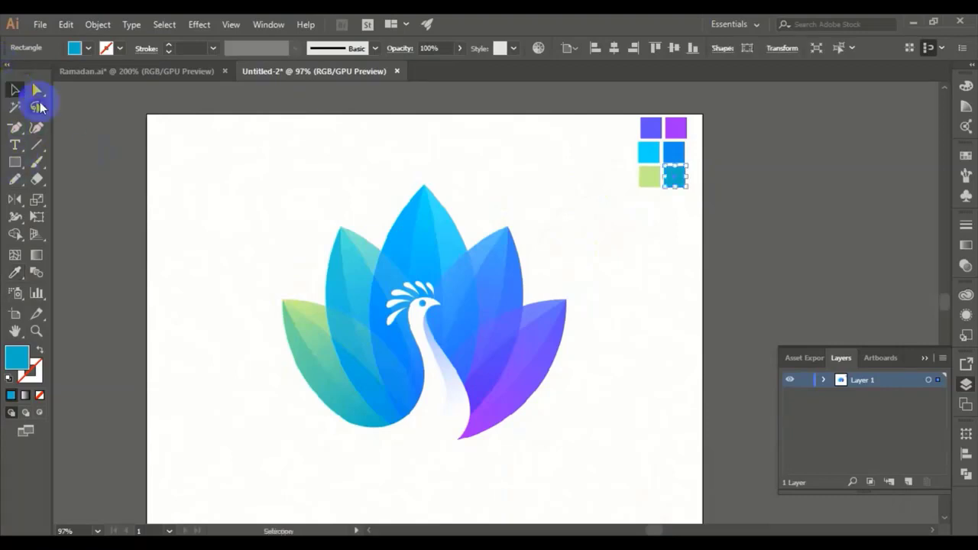
pyautogui.click(570, 168)
pyautogui.moveTo(611, 115); pyautogui.dragTo(699, 218)
pyautogui.click(707, 208)
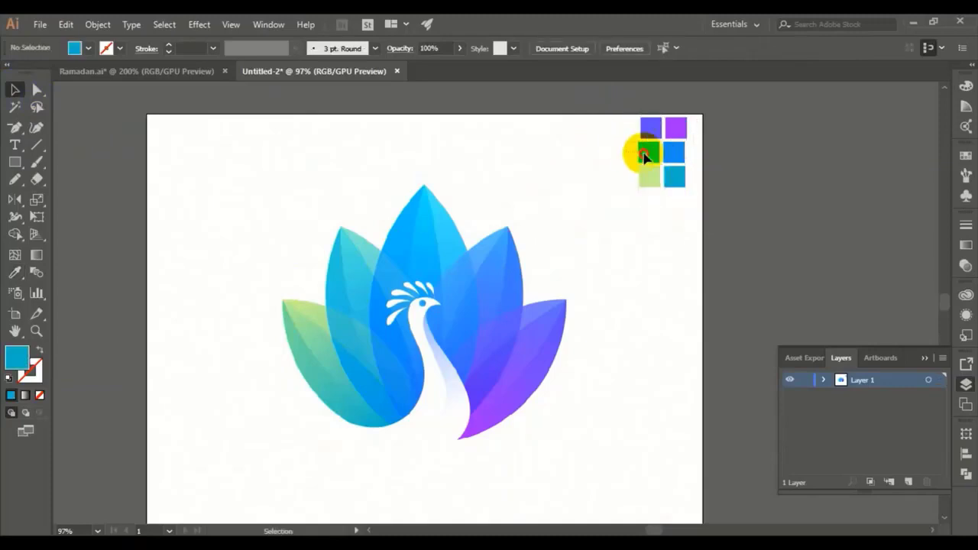
pyautogui.moveTo(635, 140); pyautogui.dragTo(684, 190)
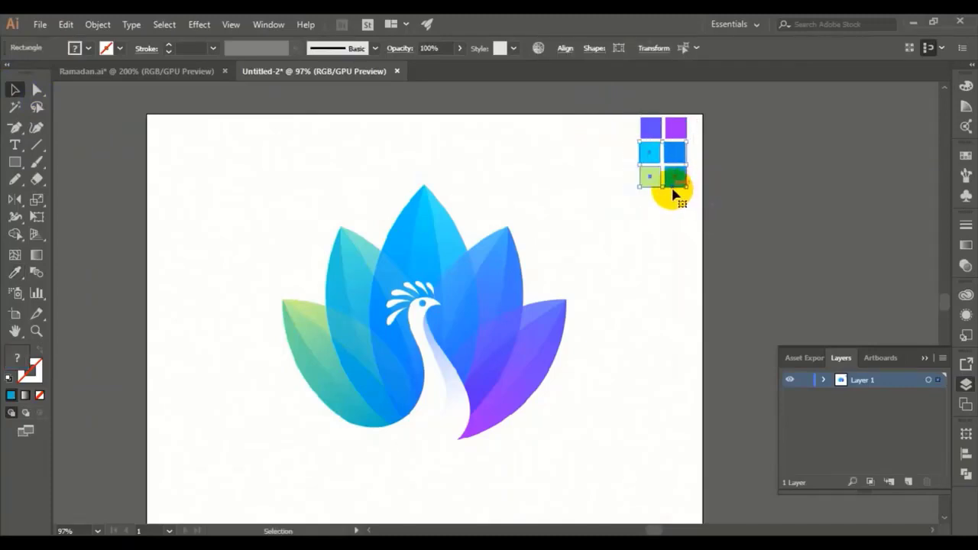
pyautogui.click(615, 200)
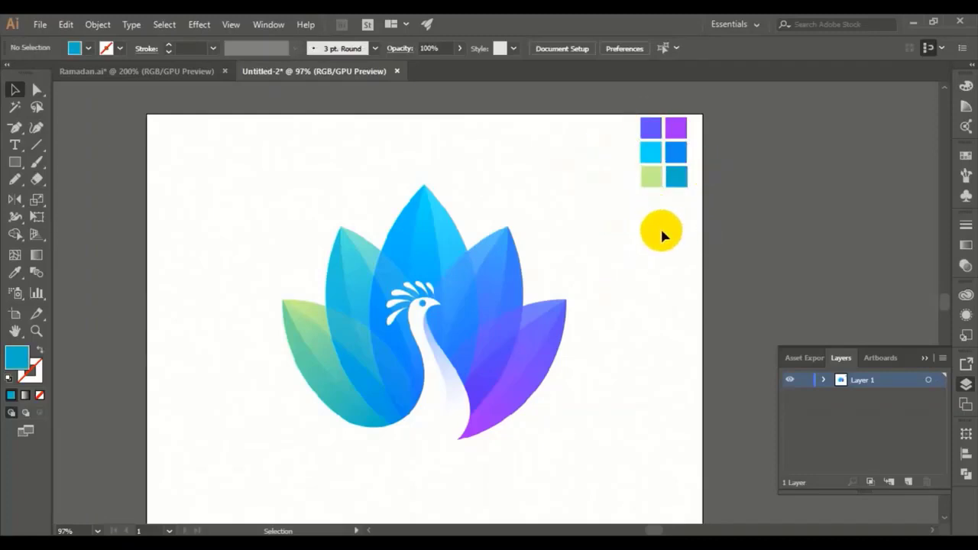
# Step: Draw two small separate rectangles above the logo and fill the second one with the blue-violet of the first swatch
pyautogui.click(14, 165)
pyautogui.moveTo(227, 123); pyautogui.dragTo(251, 146)
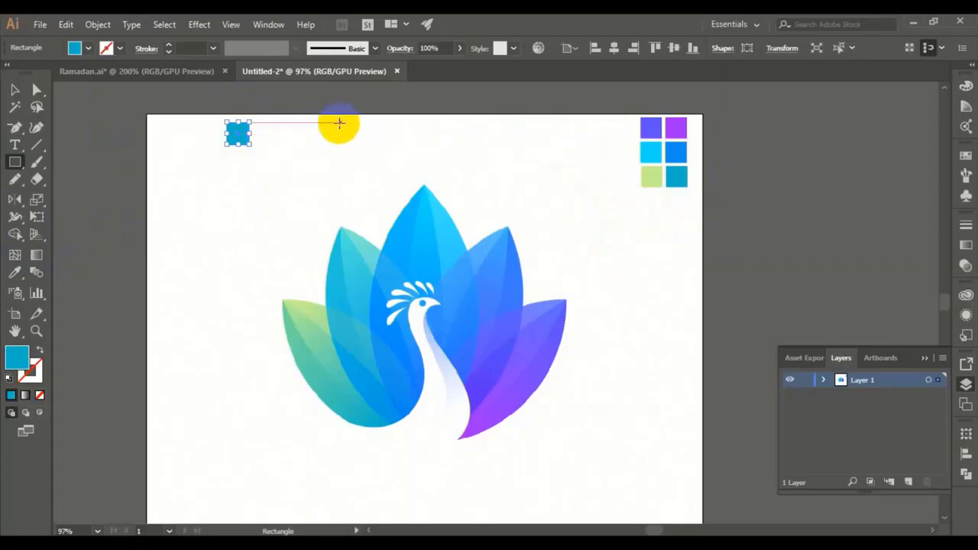
pyautogui.moveTo(342, 121); pyautogui.dragTo(364, 142)
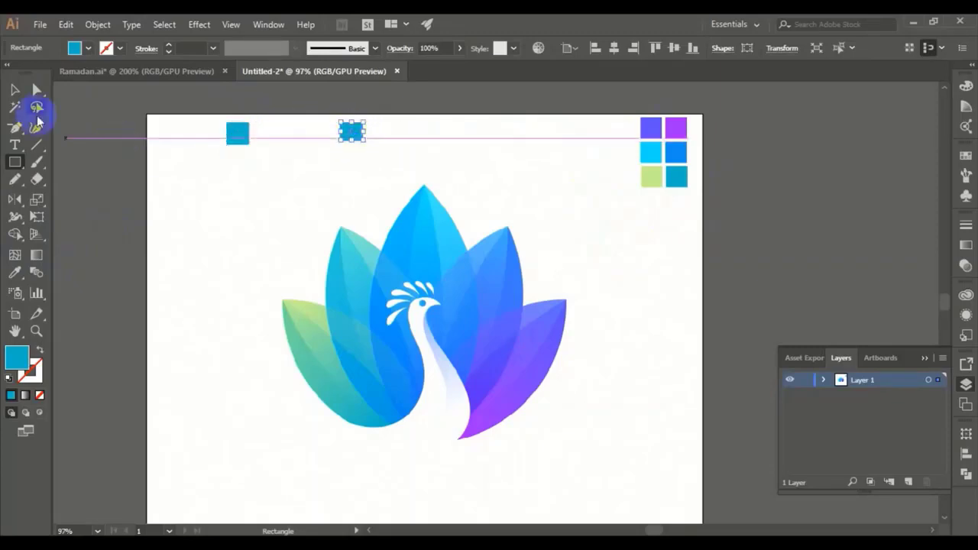
pyautogui.click(16, 273)
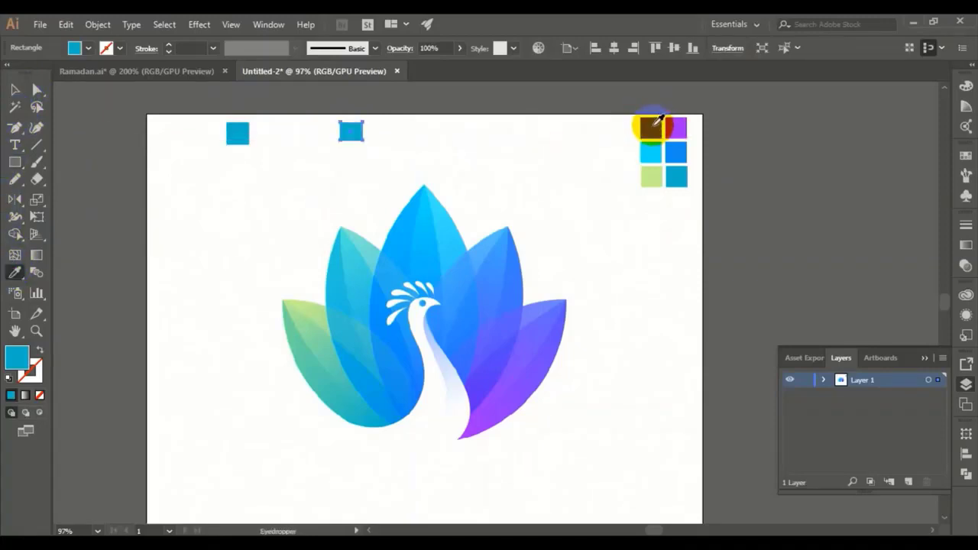
pyautogui.click(647, 127)
pyautogui.click(16, 90)
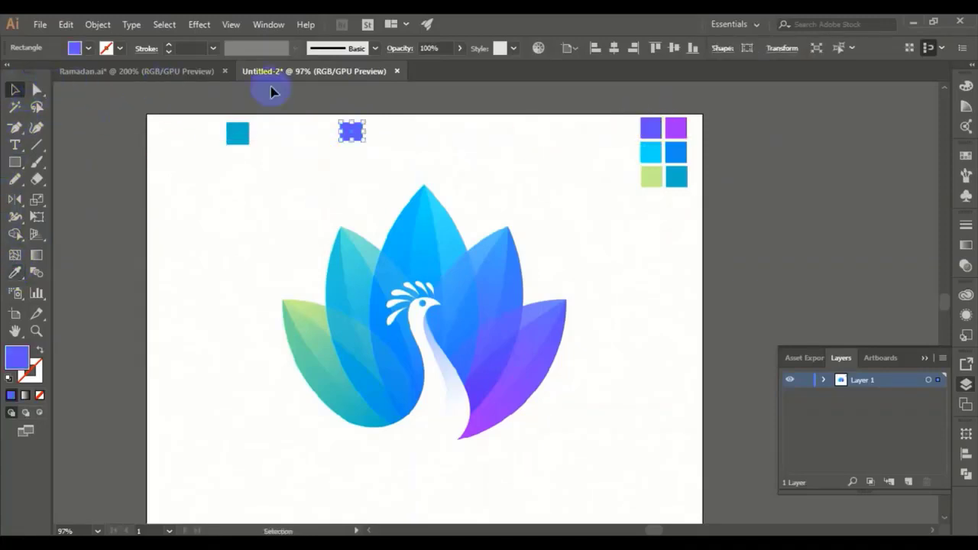
pyautogui.moveTo(200, 111); pyautogui.dragTo(375, 149)
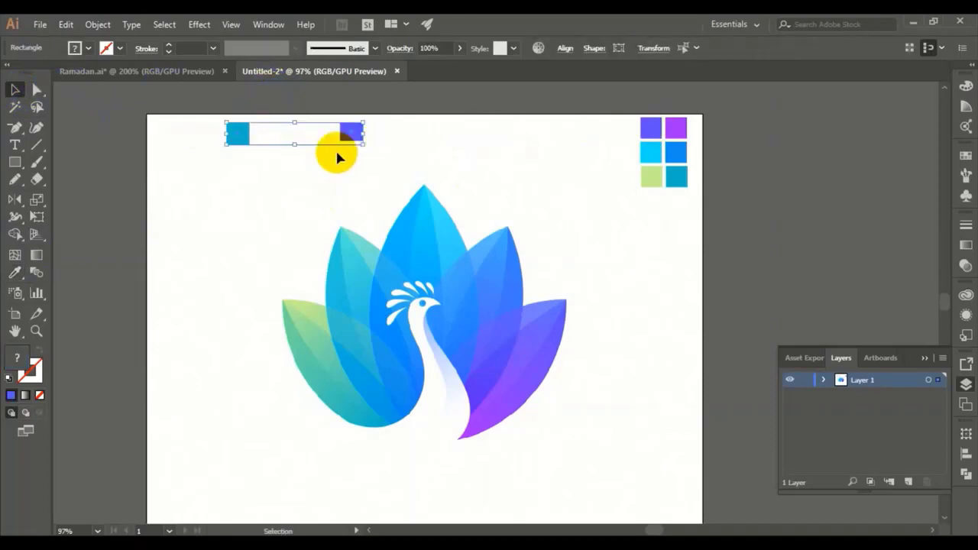
pyautogui.click(36, 275)
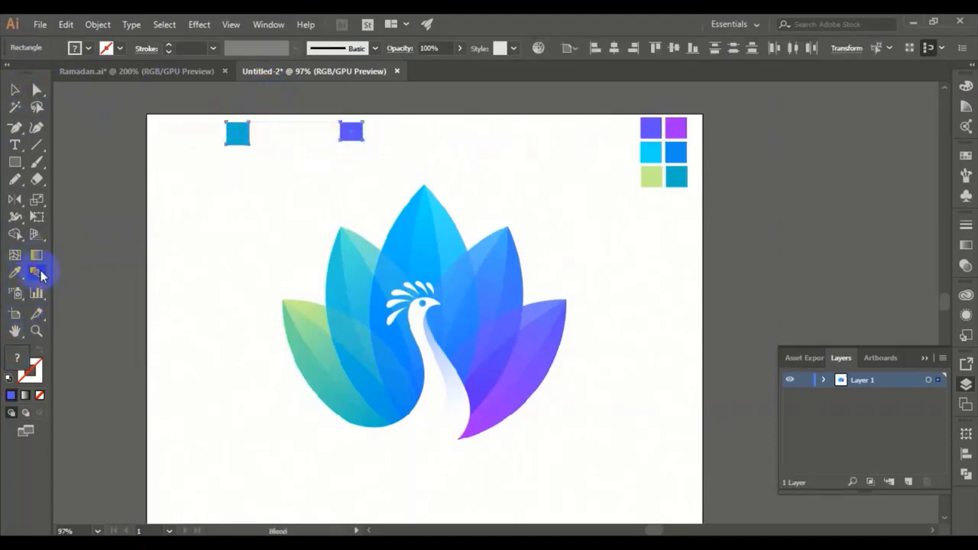
pyautogui.click(243, 135)
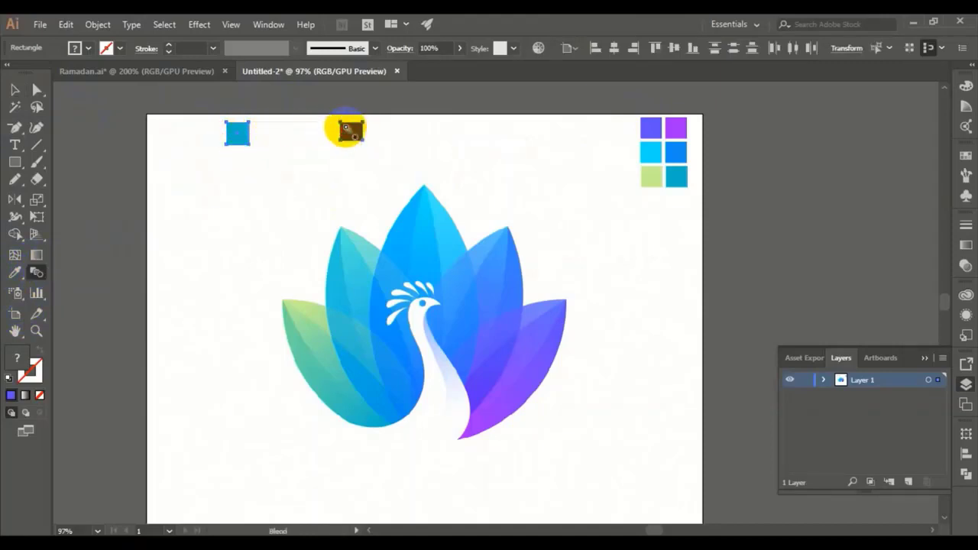
pyautogui.click(13, 91)
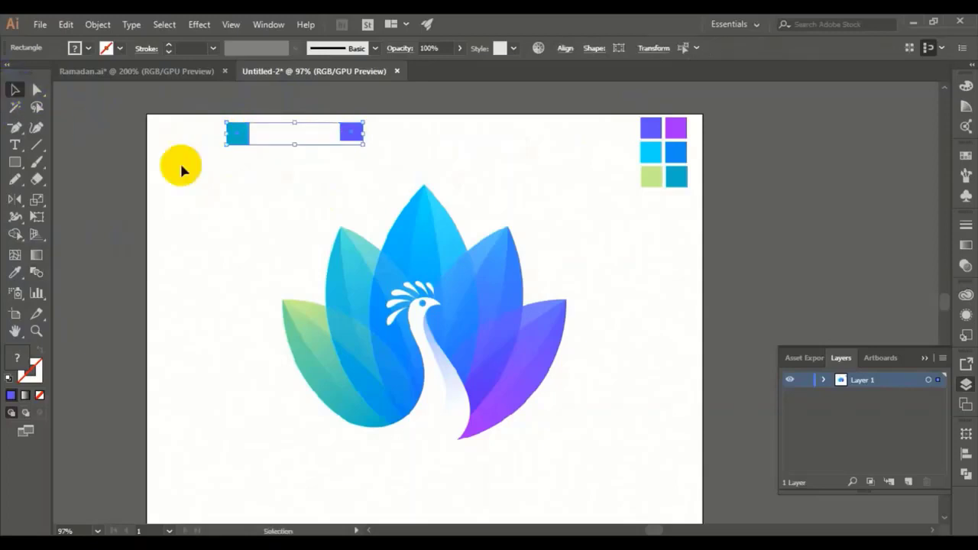
pyautogui.click(240, 168)
pyautogui.moveTo(211, 113); pyautogui.dragTo(277, 145)
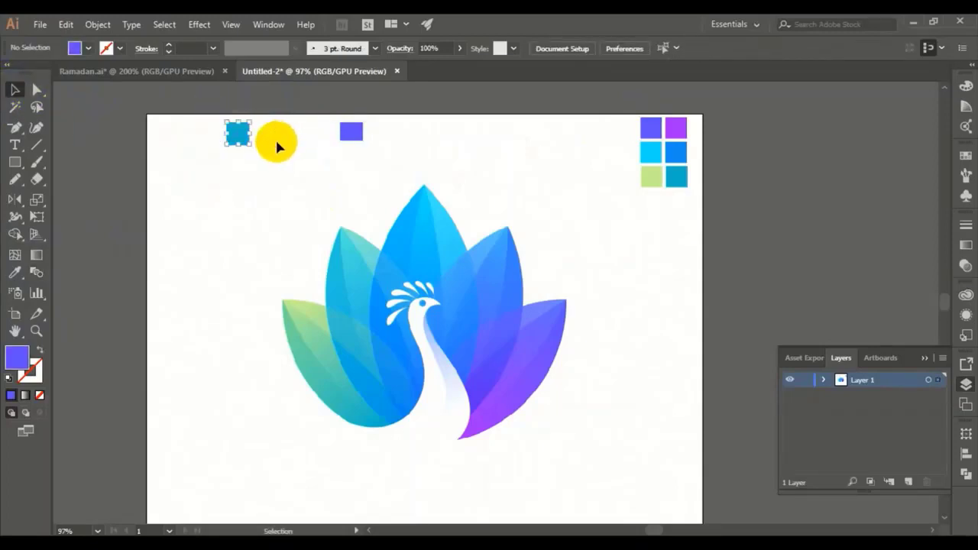
pyautogui.click(249, 183)
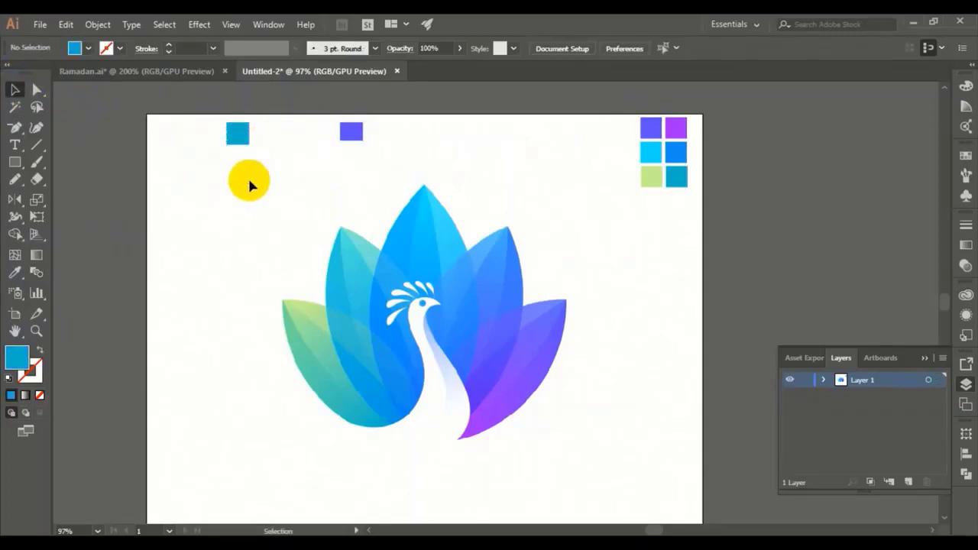
# Step: Blend the small teal rectangle above the logo into the blue-violet one
pyautogui.click(37, 273)
pyautogui.click(237, 134)
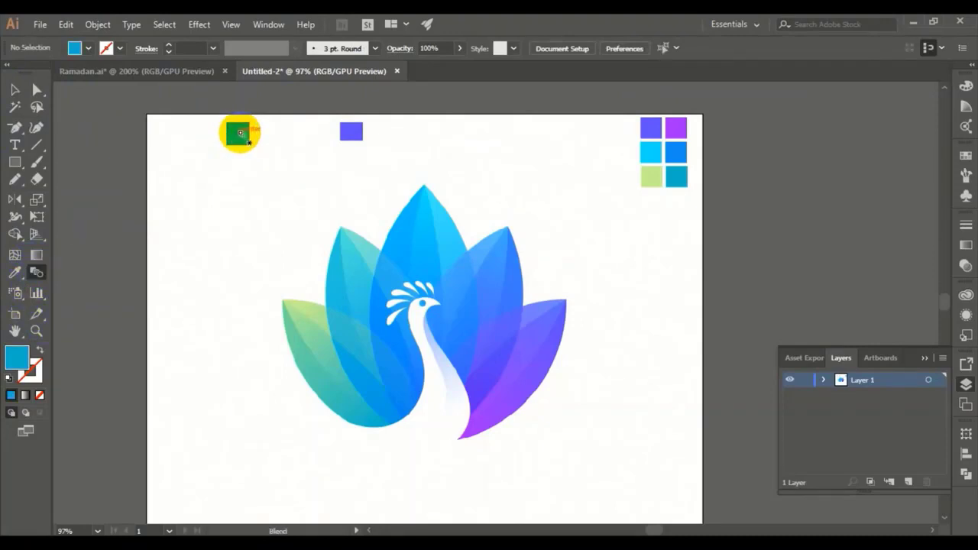
pyautogui.click(350, 131)
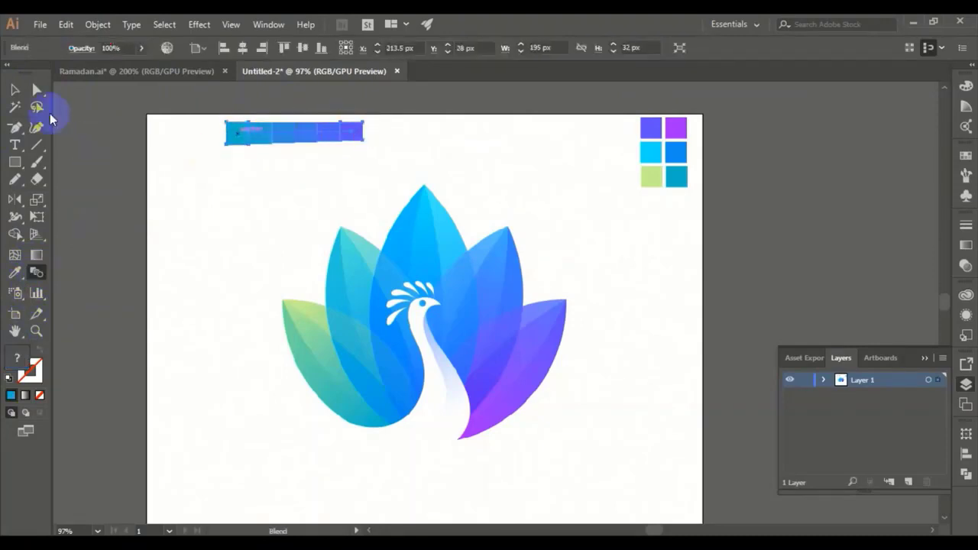
pyautogui.click(13, 90)
pyautogui.click(270, 197)
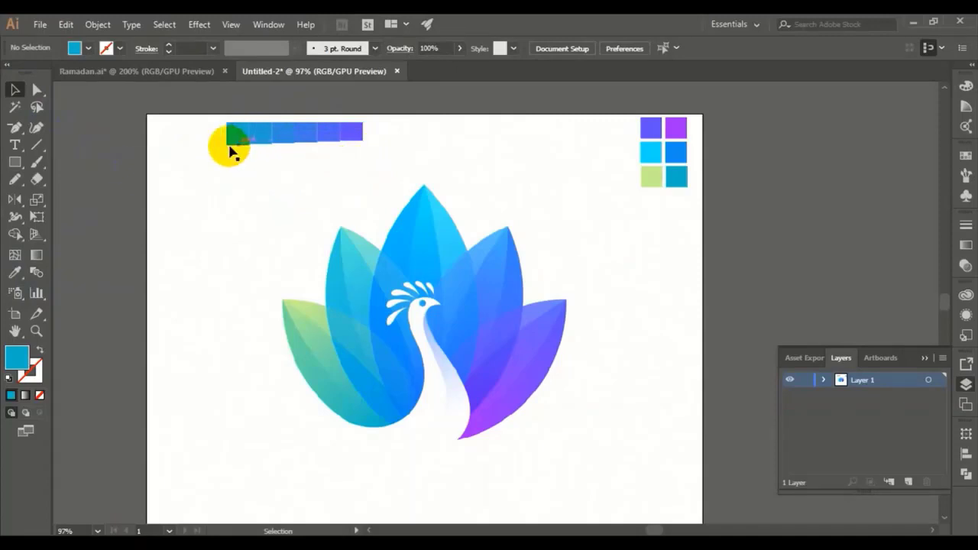
# Step: Draw a column of four wide rectangles beside the logo and fill them from bottom to top with violet-to-blue colours sampled from the blend
pyautogui.click(15, 162)
pyautogui.moveTo(171, 167)
pyautogui.mouseDown()
pyautogui.moveTo(227, 184)
pyautogui.moveTo(203, 183)
pyautogui.moveTo(199, 194)
pyautogui.moveTo(201, 264)
pyautogui.moveTo(196, 242)
pyautogui.moveTo(200, 255)
pyautogui.moveTo(230, 205)
pyautogui.moveTo(198, 240)
pyautogui.moveTo(198, 255)
pyautogui.moveTo(200, 225)
pyautogui.mouseUp()
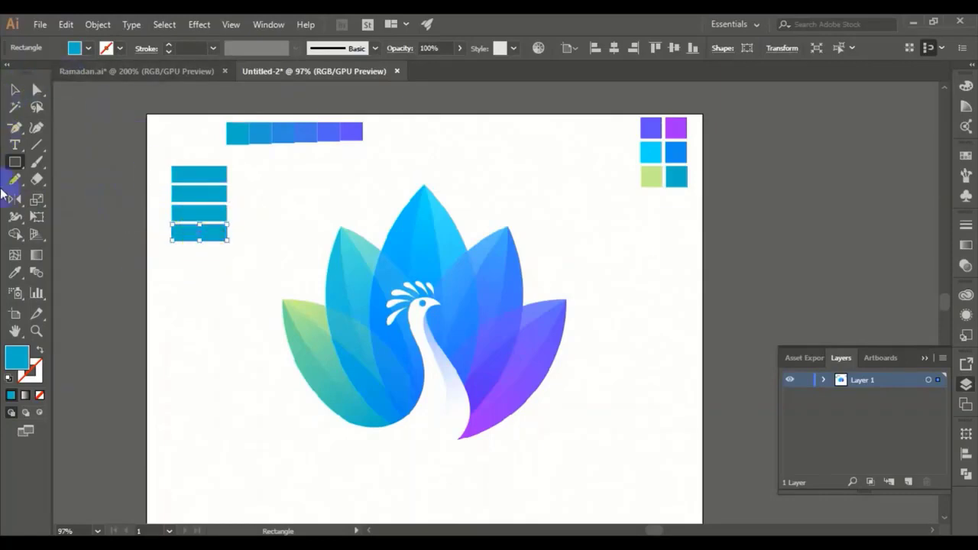
pyautogui.click(14, 273)
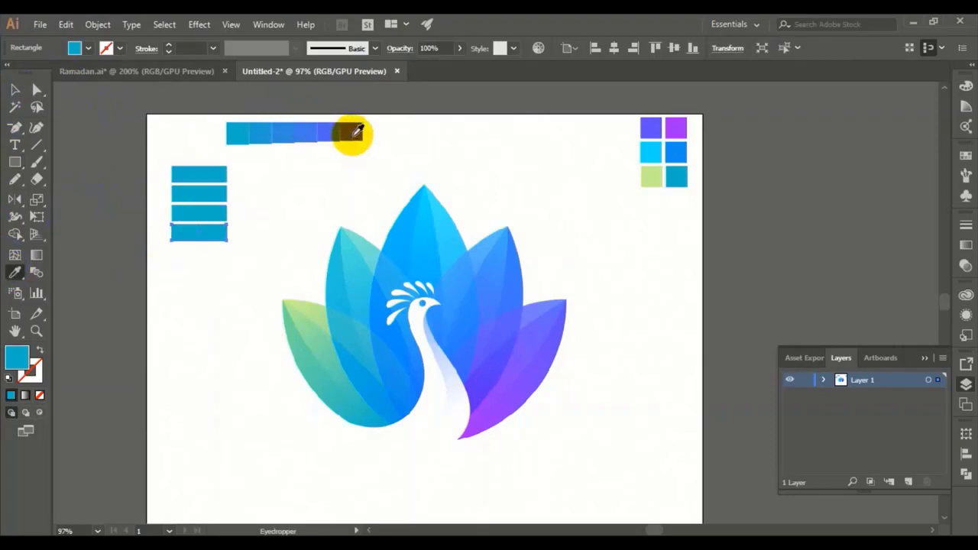
pyautogui.keyDown('ctrl'); pyautogui.click(214, 212); pyautogui.keyUp('ctrl')
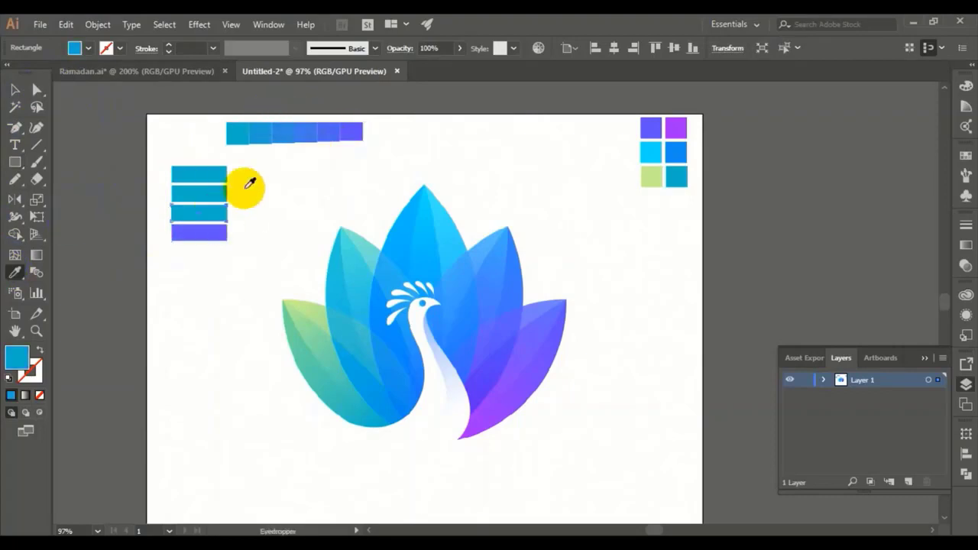
pyautogui.click(330, 136)
pyautogui.keyDown('ctrl'); pyautogui.click(207, 197); pyautogui.keyUp('ctrl')
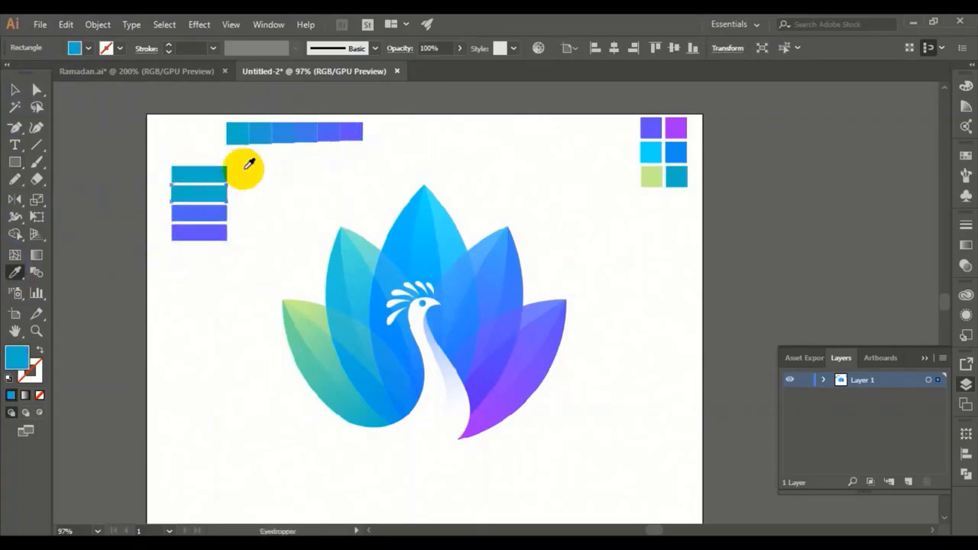
pyautogui.click(313, 130)
pyautogui.keyDown('ctrl'); pyautogui.click(217, 173); pyautogui.keyUp('ctrl')
pyautogui.click(257, 134)
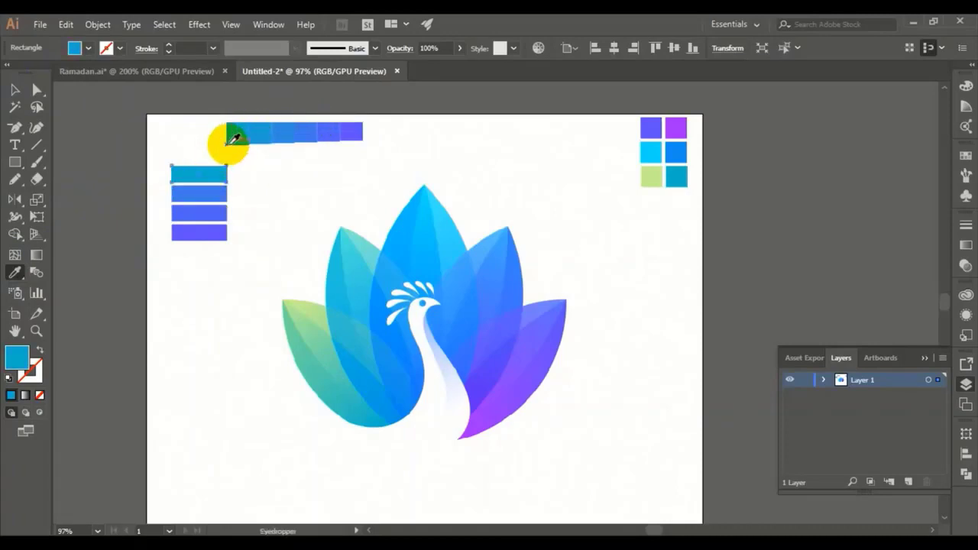
pyautogui.click(257, 132)
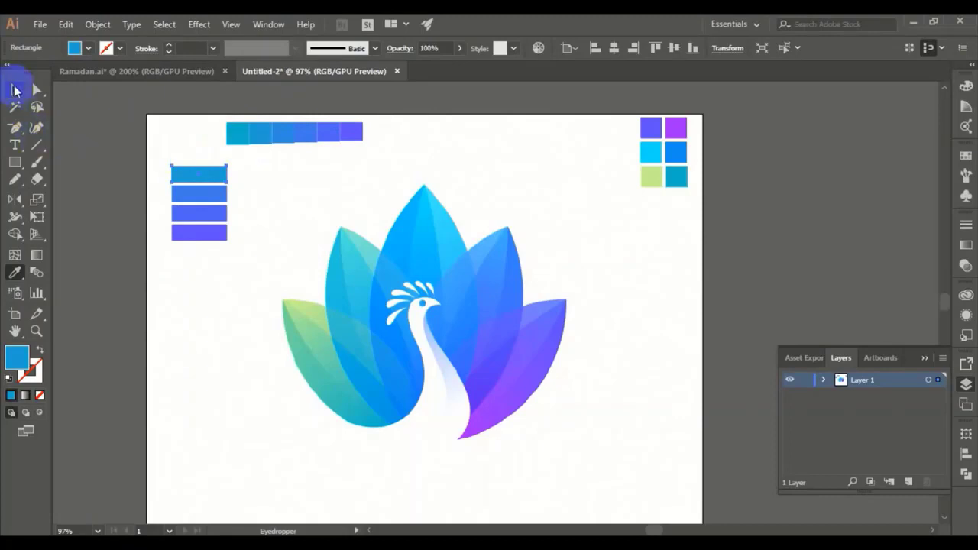
# Step: Delete the column of four sample rectangles and the colour blend above the logo
pyautogui.click(16, 91)
pyautogui.moveTo(168, 153); pyautogui.dragTo(199, 263)
pyautogui.press('Delete')
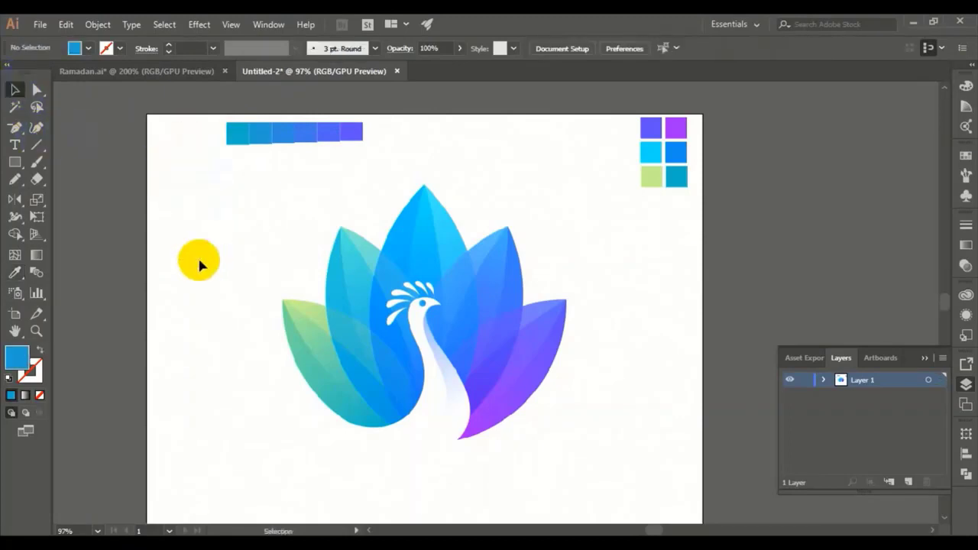
pyautogui.moveTo(207, 113); pyautogui.dragTo(372, 138)
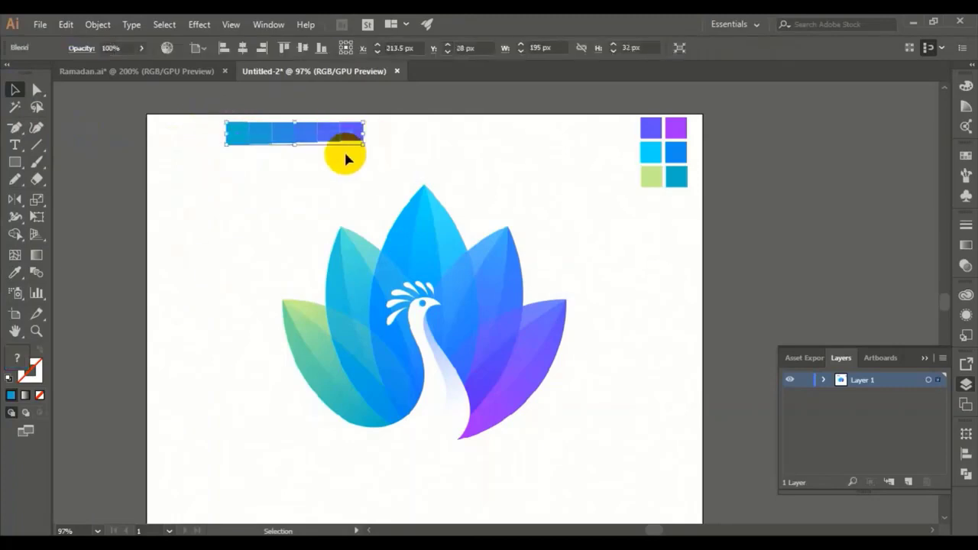
pyautogui.press('Delete')
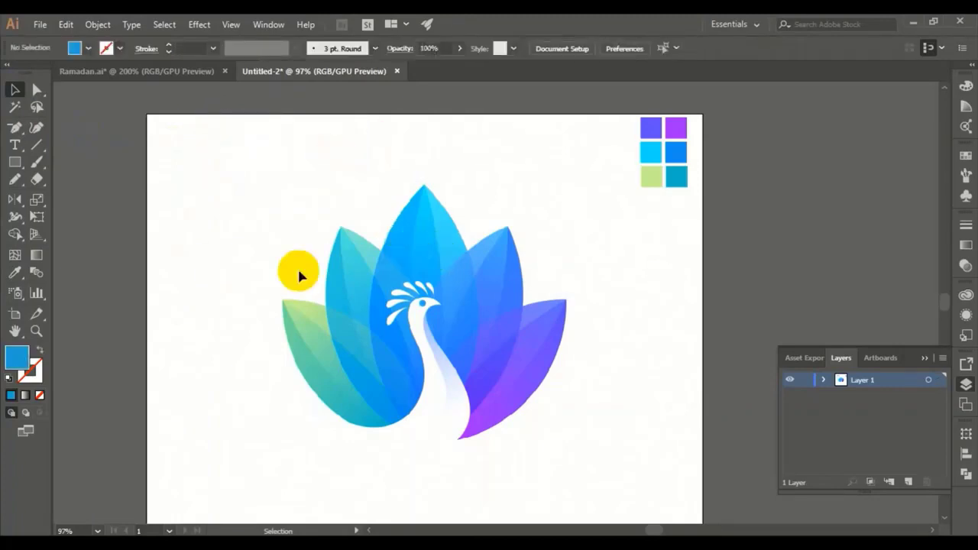
# Step: Ready the Ellipse tool, show the rulers, and place guides horizontally along the logo's base and vertically through the centre petal's tip
pyautogui.click(15, 163)
pyautogui.click(36, 164)
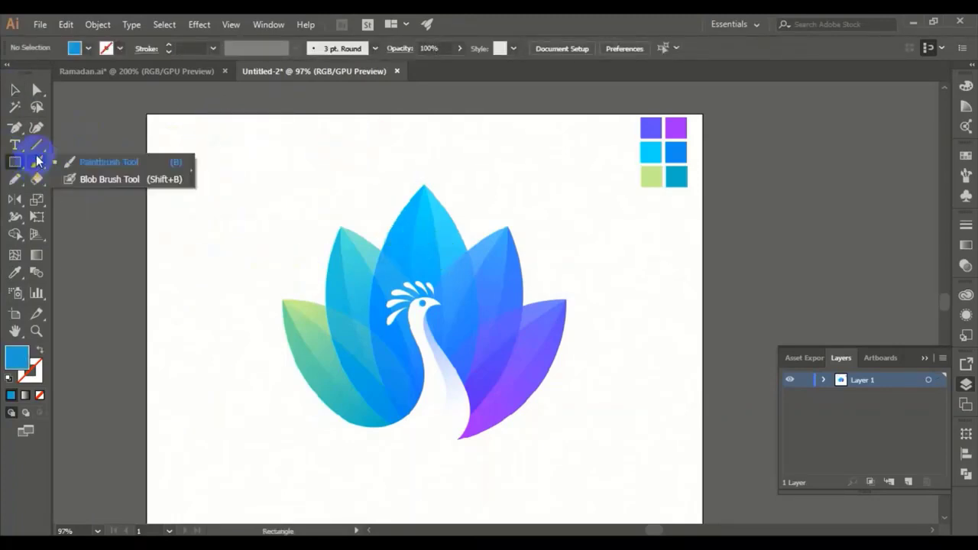
pyautogui.moveTo(14, 167); pyautogui.dragTo(78, 196)
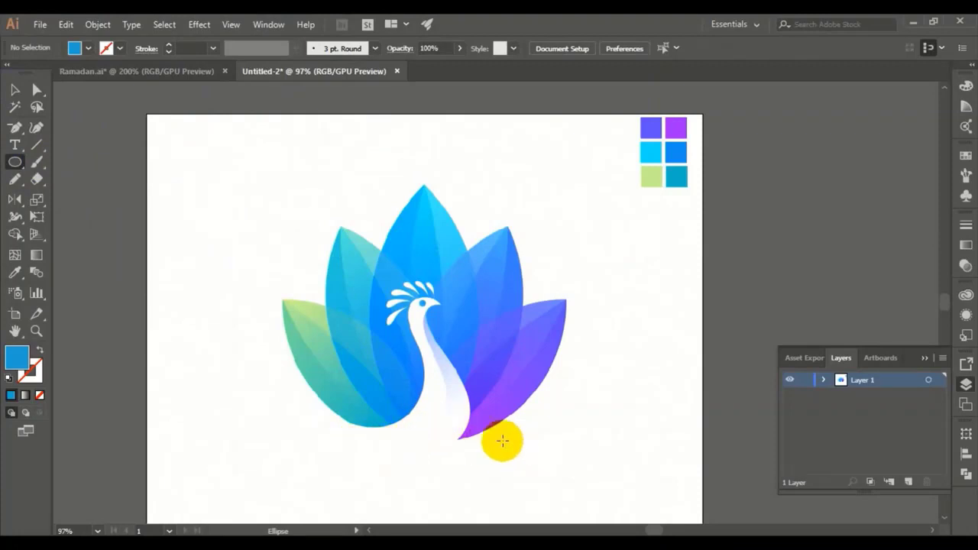
pyautogui.hotkey('ctrl', 'r')
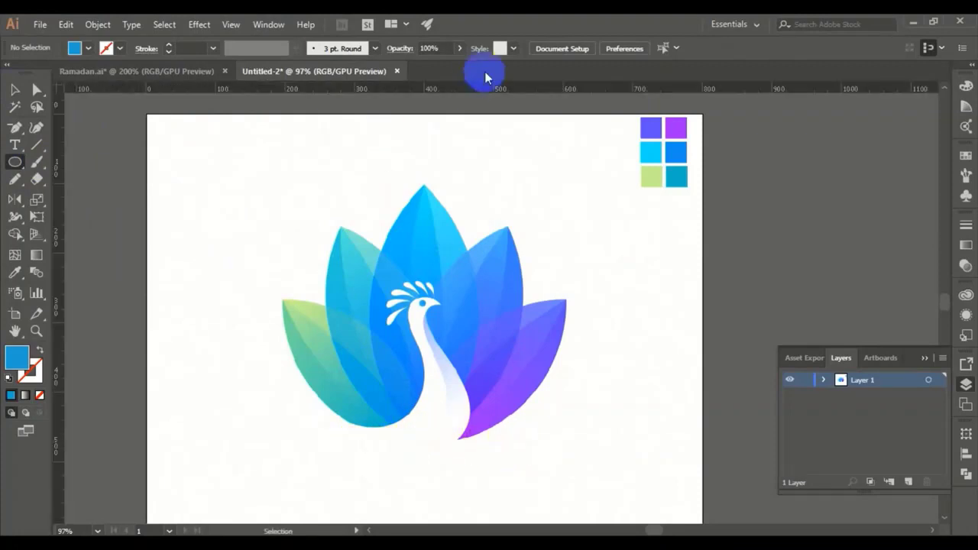
pyautogui.moveTo(469, 92); pyautogui.dragTo(490, 441)
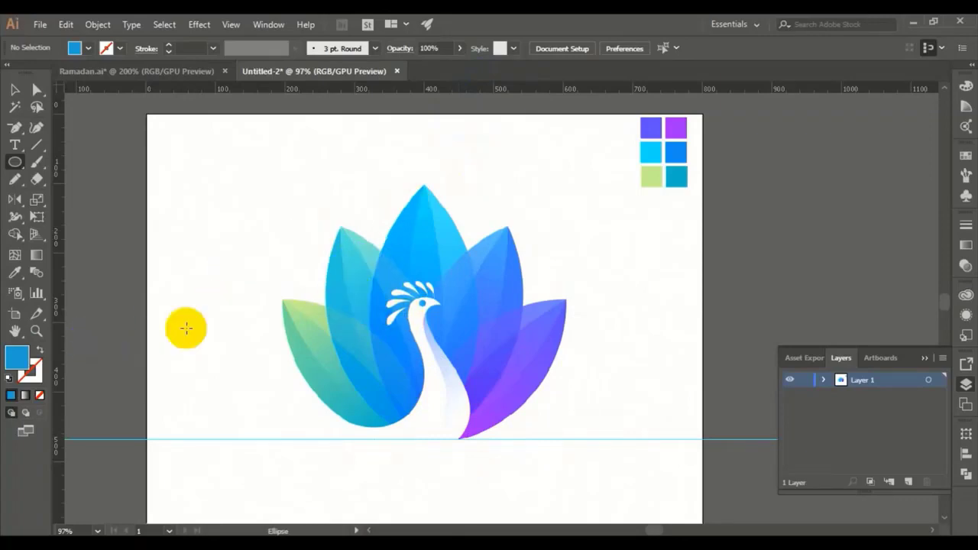
pyautogui.moveTo(61, 300); pyautogui.dragTo(431, 313)
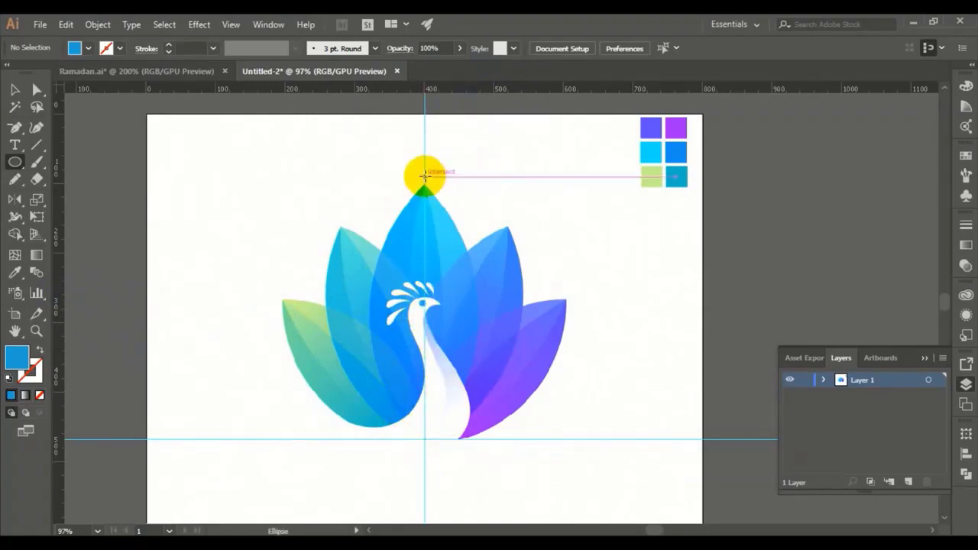
# Step: Draw a tall ellipse centred on the vertical guide from the centre petal's tip to the base, and make it a blue outline without fill
pyautogui.moveTo(420, 180); pyautogui.dragTo(503, 439)
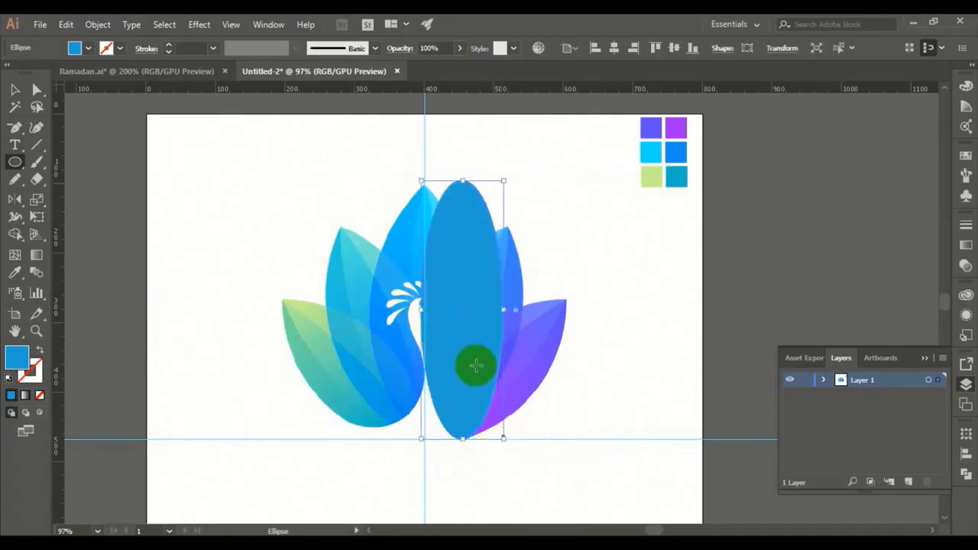
pyautogui.moveTo(464, 318); pyautogui.dragTo(427, 321)
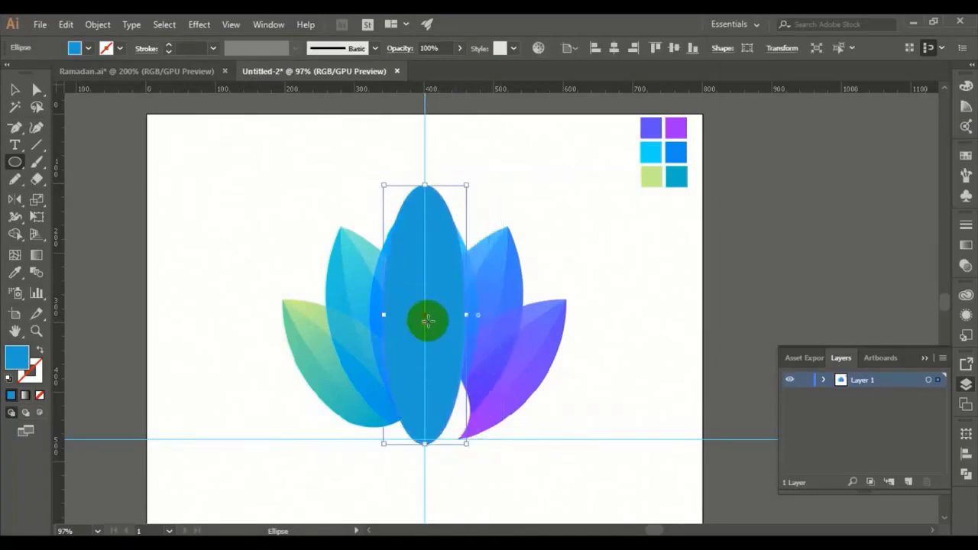
pyautogui.click(40, 350)
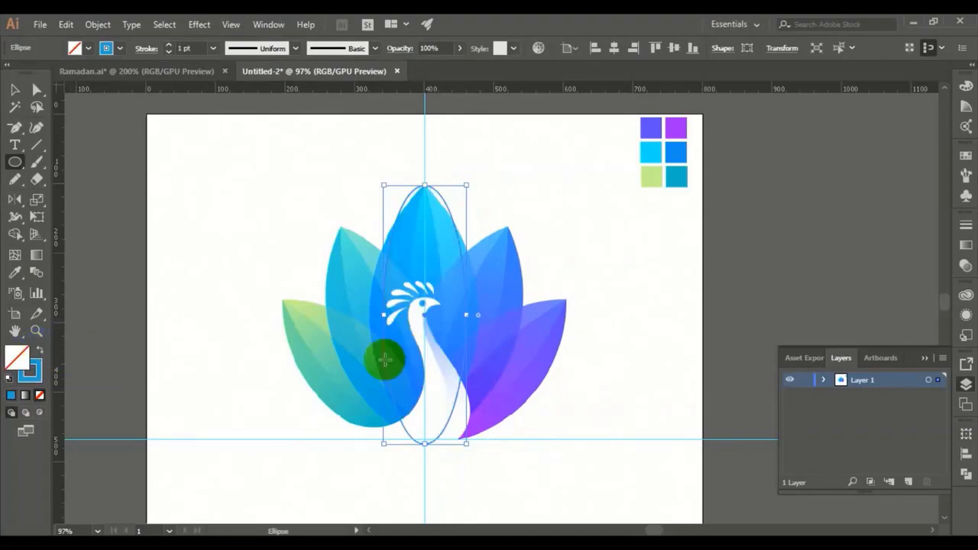
pyautogui.click(943, 530)
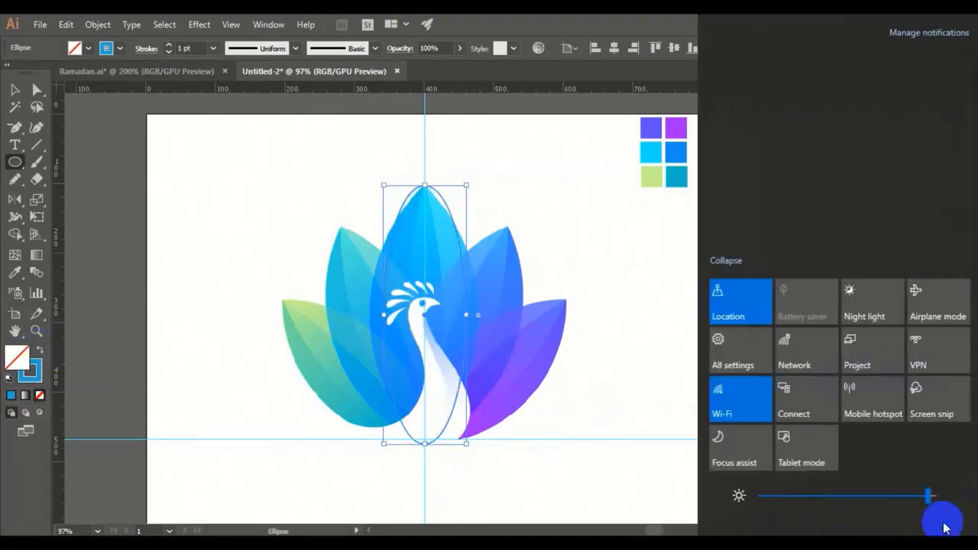
pyautogui.click(943, 530)
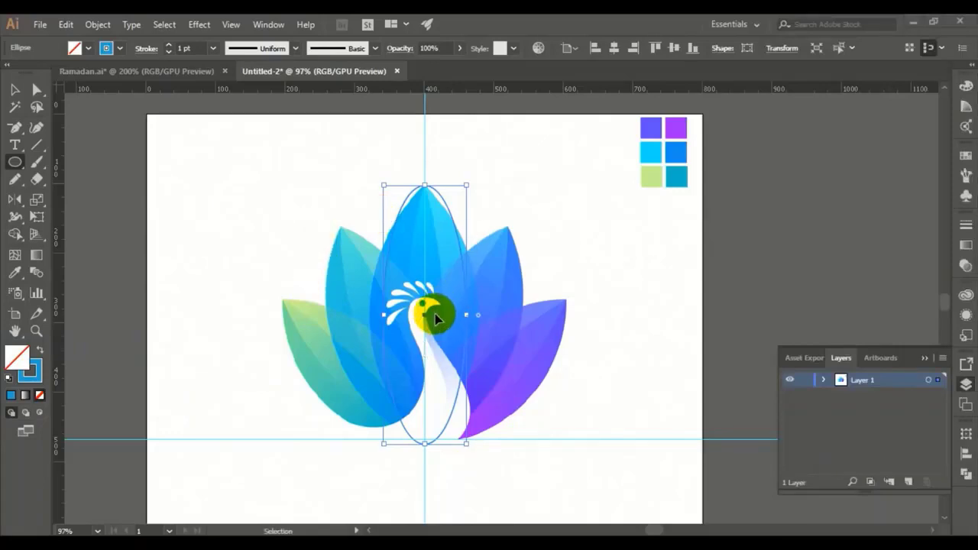
# Step: Shorten the outlined ellipse so that its lower end meets the horizontal guide at the logo's base
pyautogui.click(15, 91)
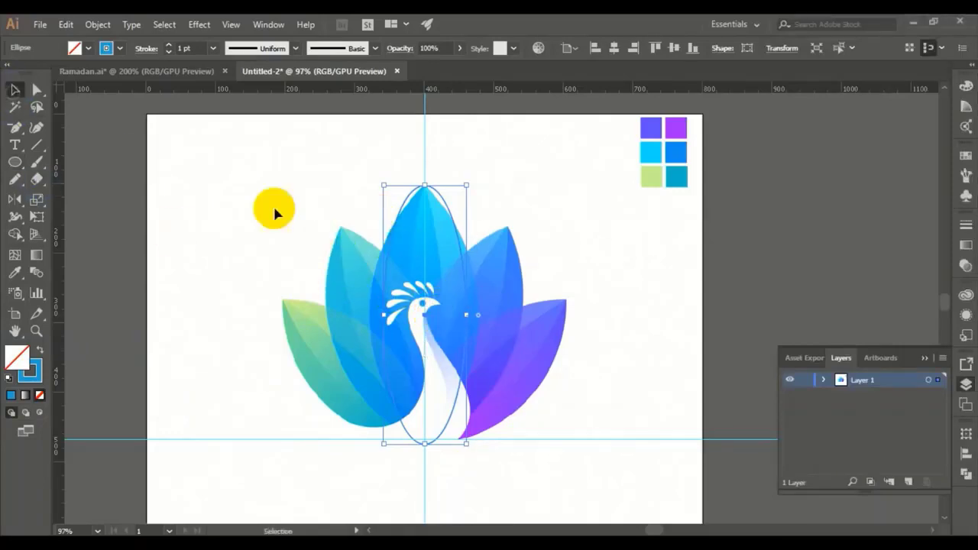
pyautogui.click(413, 242)
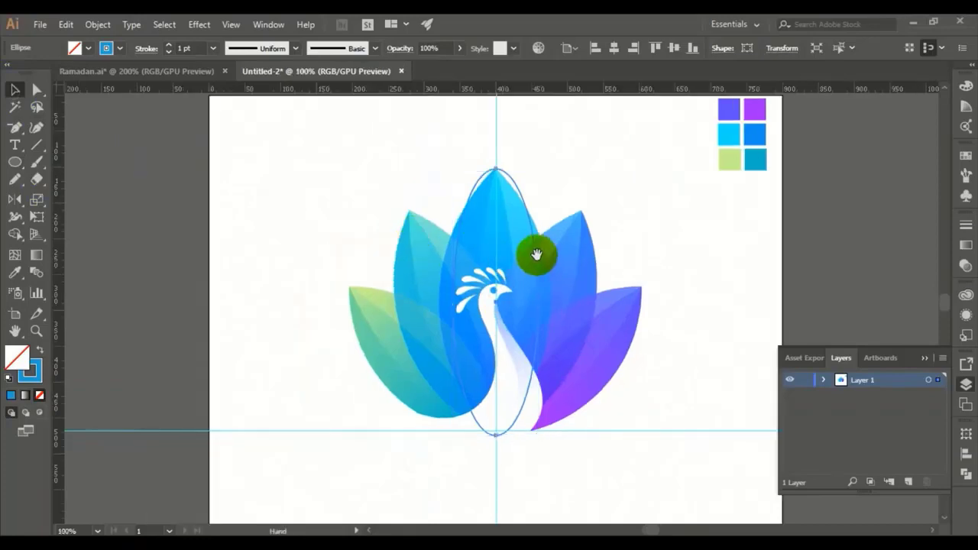
pyautogui.hotkey('ctrl', '1')
pyautogui.hotkey('ctrl', '+')
pyautogui.hotkey('ctrl', '+')
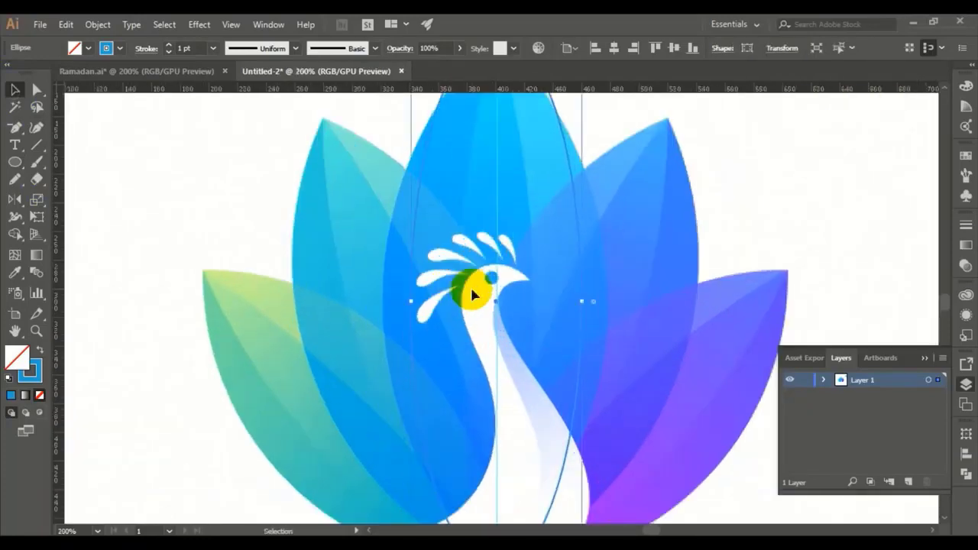
pyautogui.moveTo(470, 285); pyautogui.dragTo(497, 253)
pyautogui.hotkey('ctrl', '-')
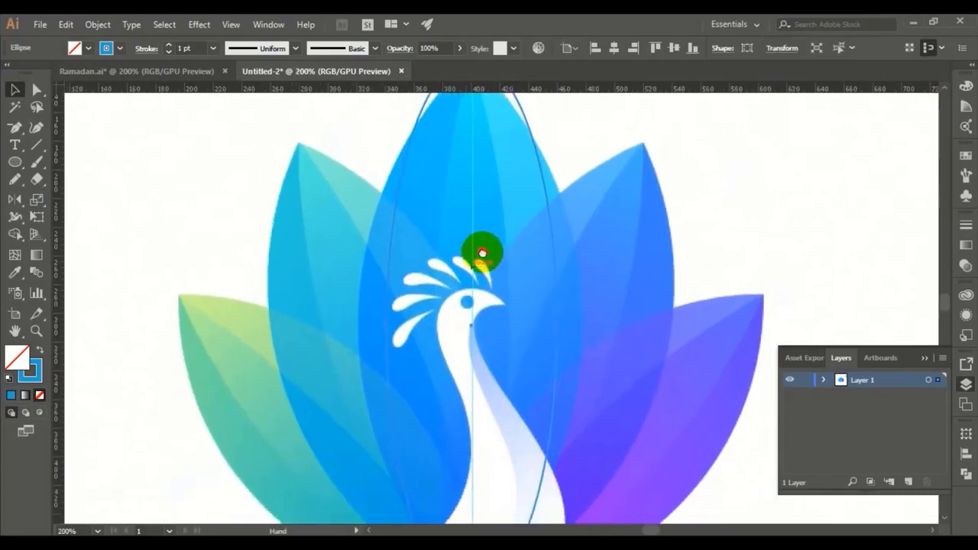
pyautogui.click(492, 262)
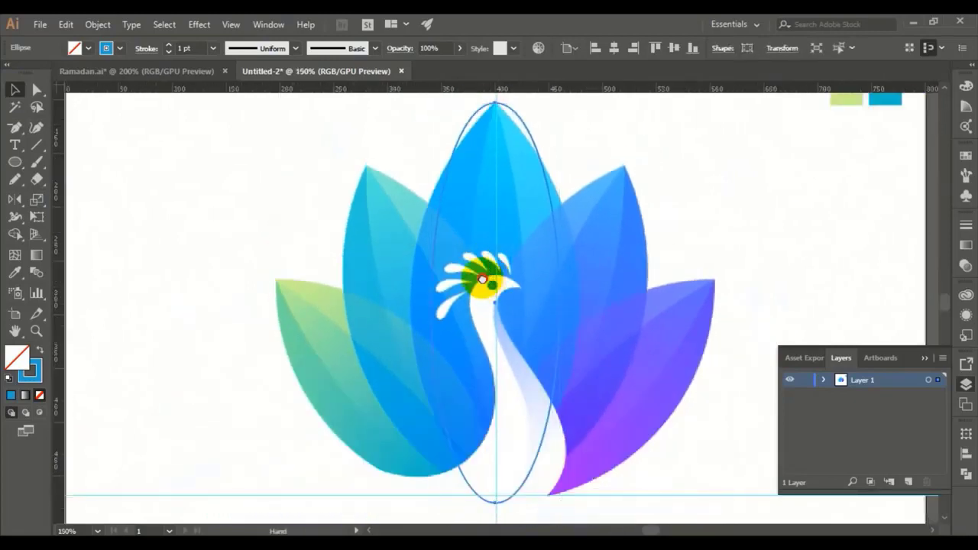
pyautogui.moveTo(502, 279); pyautogui.dragTo(492, 264)
pyautogui.click(486, 485)
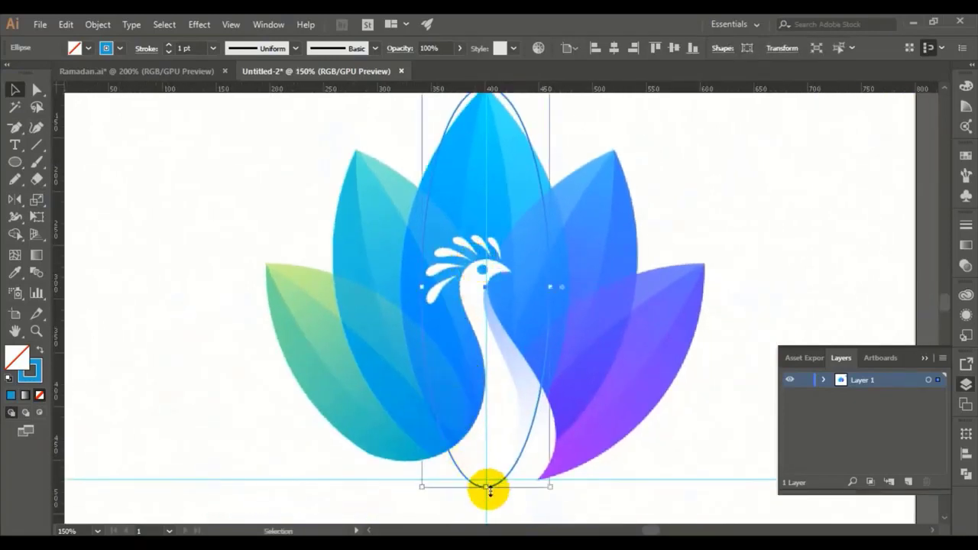
pyautogui.moveTo(486, 485); pyautogui.dragTo(483, 478)
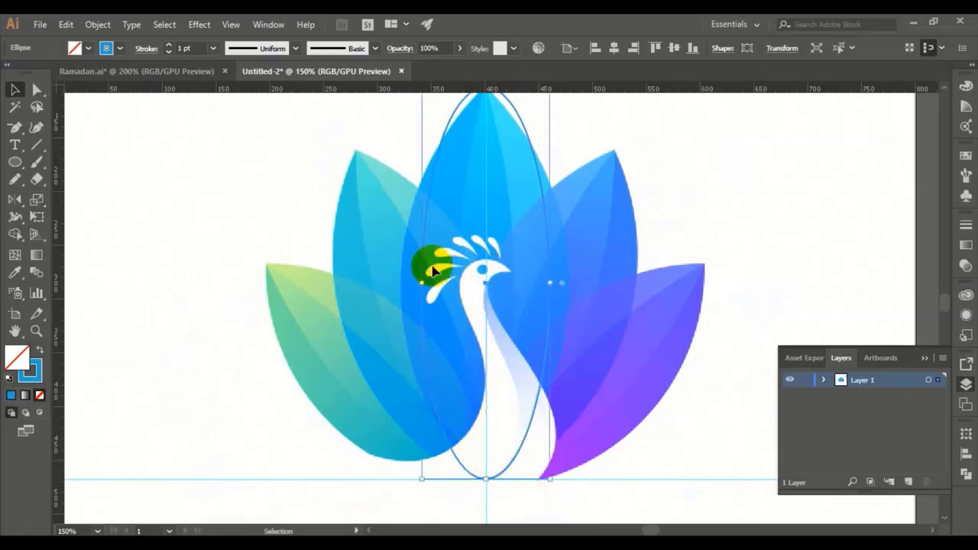
# Step: Widen the outlined ellipse by moving its two side anchors outward to the edges of the centre petal
pyautogui.moveTo(522, 189); pyautogui.dragTo(520, 252)
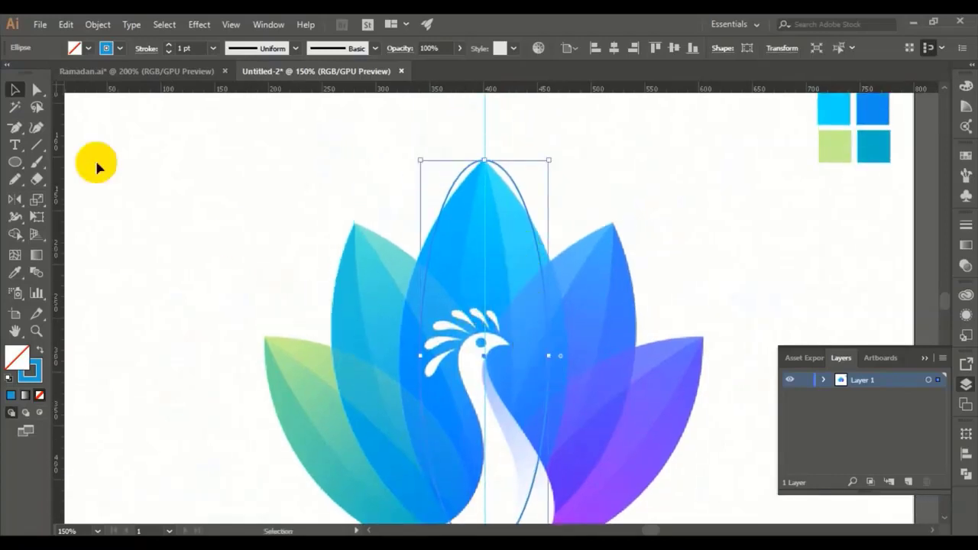
pyautogui.click(37, 91)
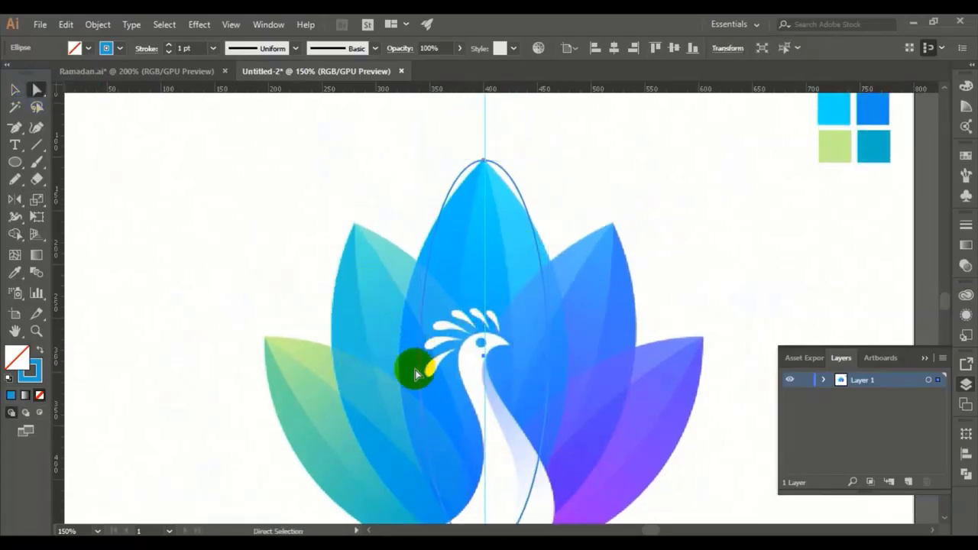
pyautogui.moveTo(420, 358); pyautogui.dragTo(401, 358)
pyautogui.click(517, 334)
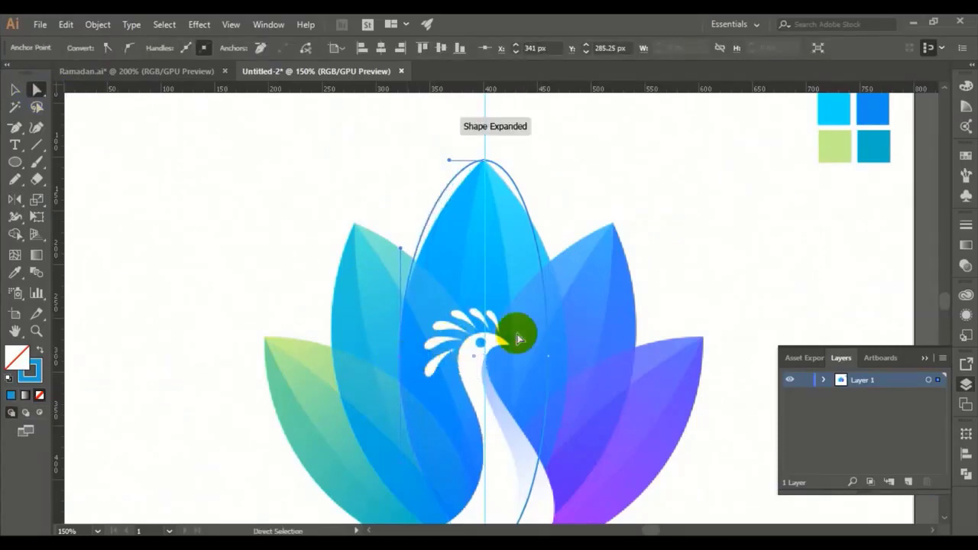
pyautogui.click(547, 357)
pyautogui.moveTo(548, 358); pyautogui.dragTo(567, 359)
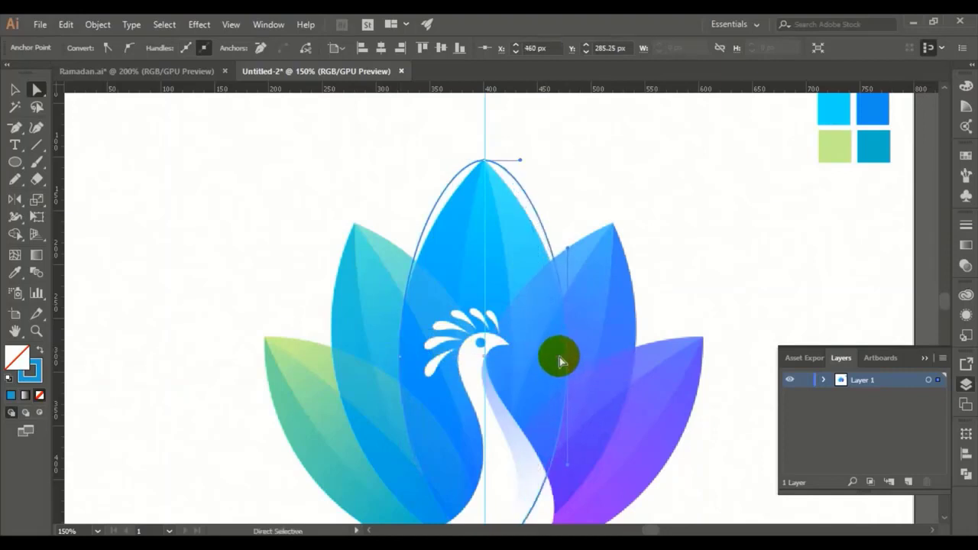
# Step: Pull in the top anchor's handles to form a pointed tip, and extend the side anchors' upper handles to follow the centre petal's edges
pyautogui.click(483, 160)
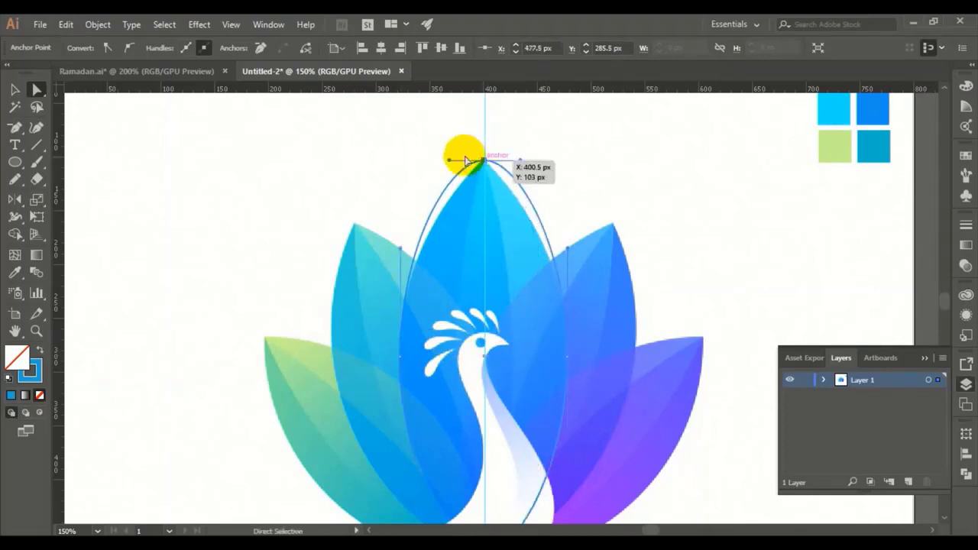
pyautogui.moveTo(449, 162); pyautogui.dragTo(485, 162)
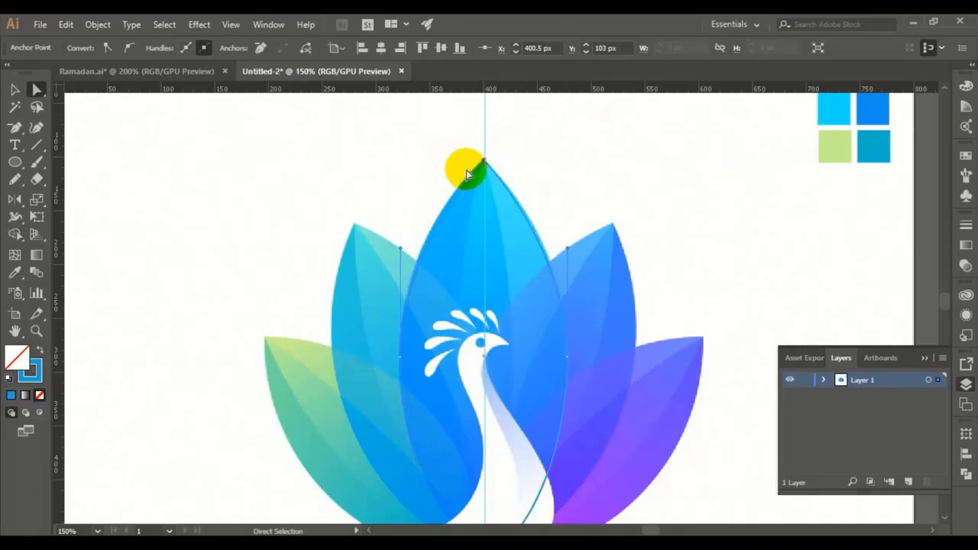
pyautogui.click(397, 241)
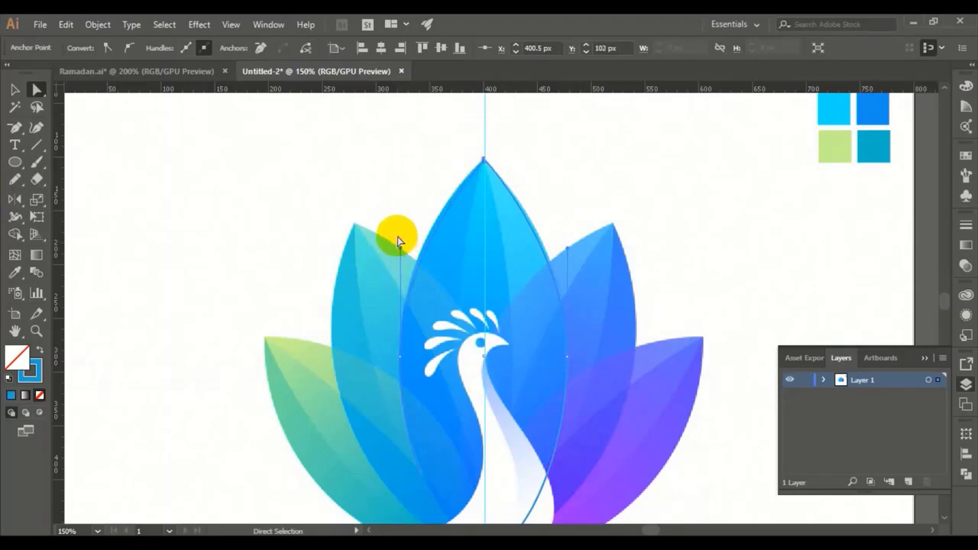
pyautogui.click(411, 253)
pyautogui.click(422, 254)
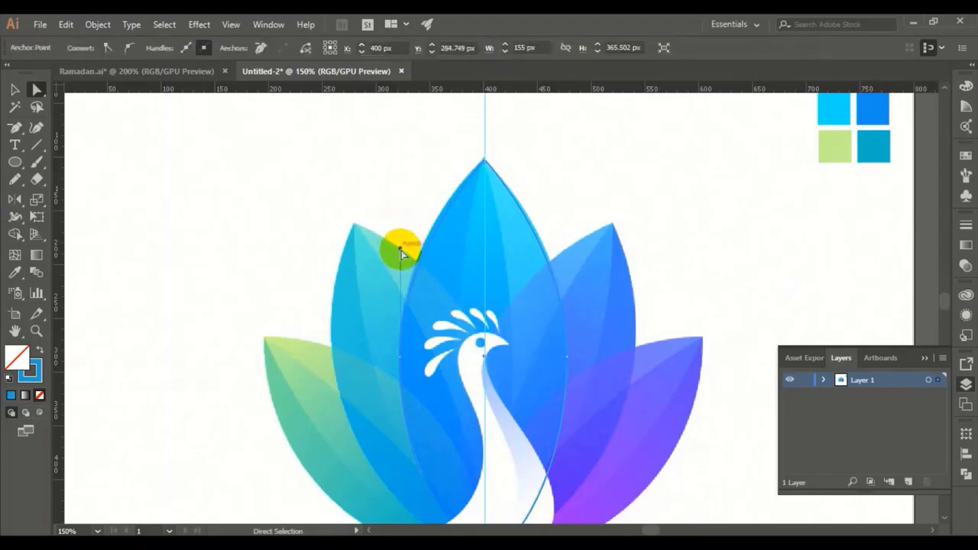
pyautogui.moveTo(401, 250); pyautogui.dragTo(396, 241)
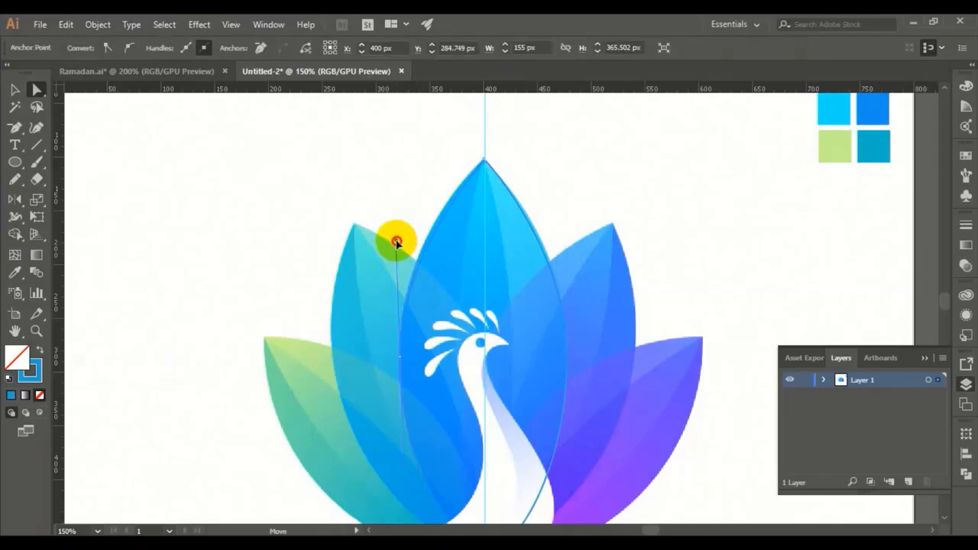
pyautogui.click(574, 371)
pyautogui.click(567, 246)
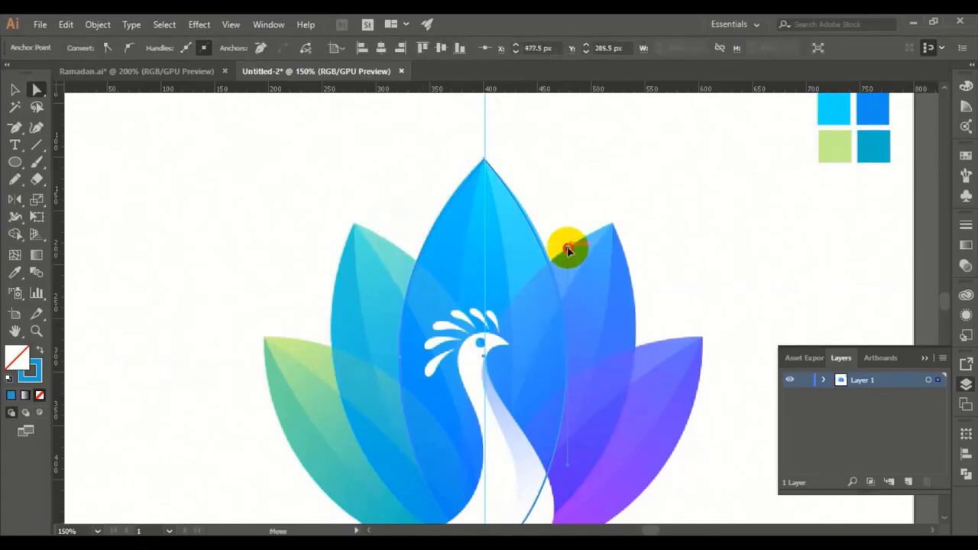
pyautogui.moveTo(567, 246); pyautogui.dragTo(572, 240)
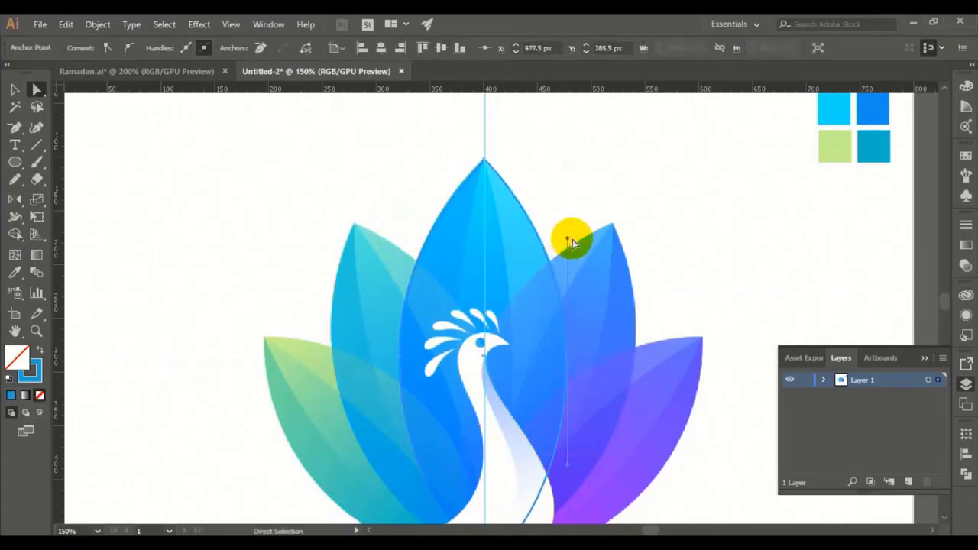
pyautogui.moveTo(604, 277); pyautogui.dragTo(536, 259)
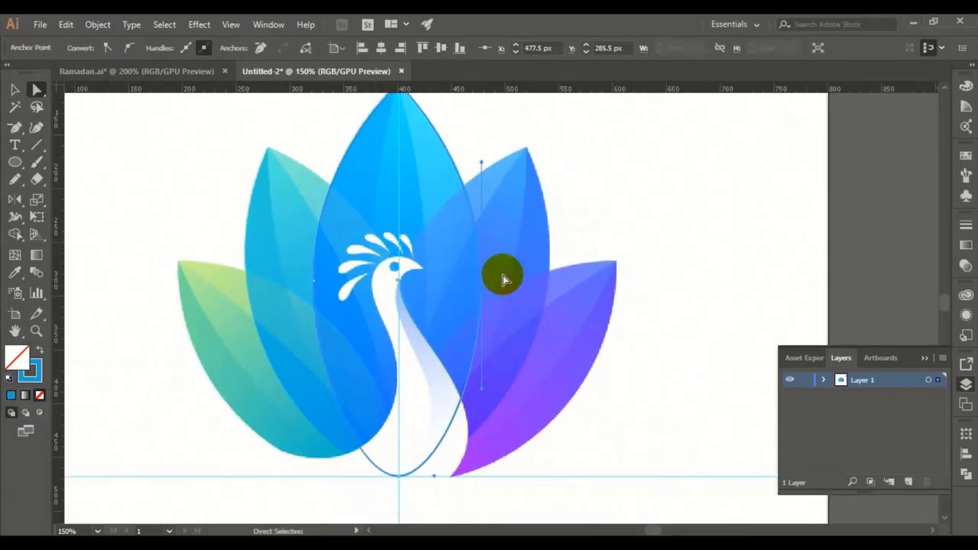
# Step: Swap the fill and stroke to make the traced centre petal solid blue, and select the whole shape
pyautogui.hotkey('ctrl', '-')
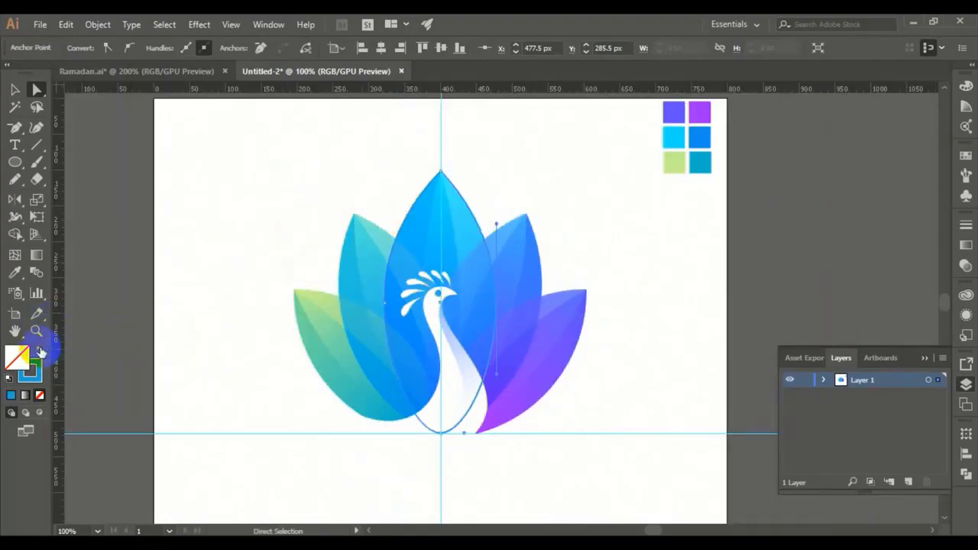
pyautogui.click(41, 351)
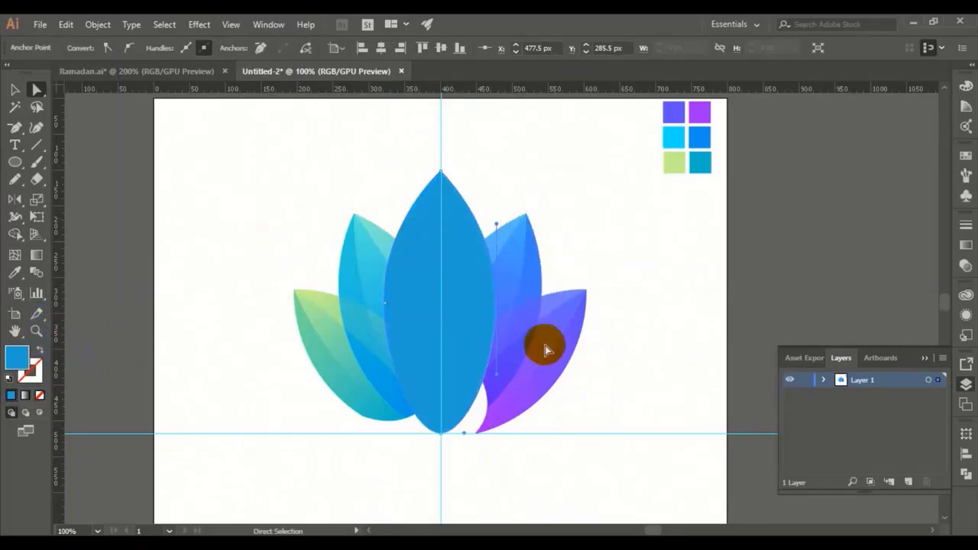
pyautogui.click(15, 89)
pyautogui.click(437, 262)
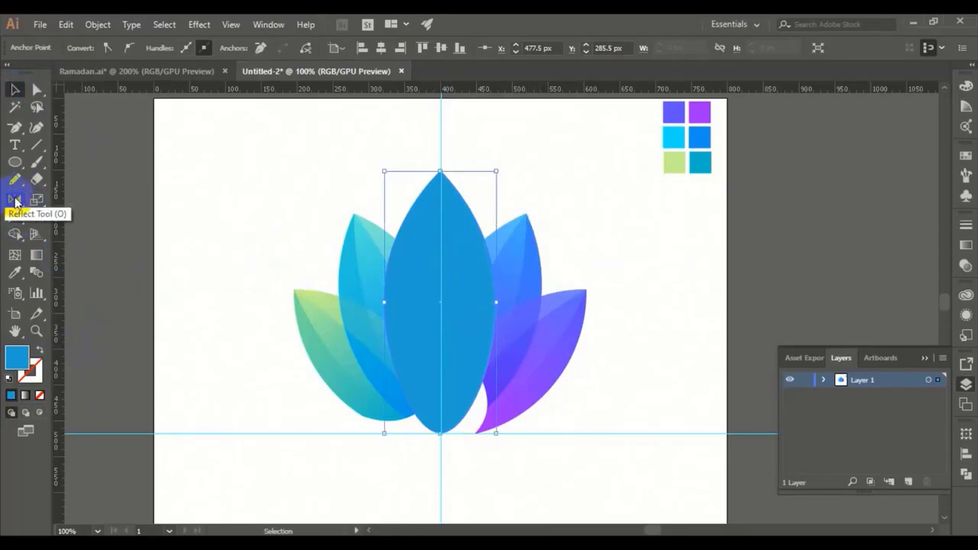
# Step: Rotate two copies of the blue petal clockwise about its base point, fanning them over the reference's right-hand petals
pyautogui.click(13, 201)
pyautogui.click(79, 199)
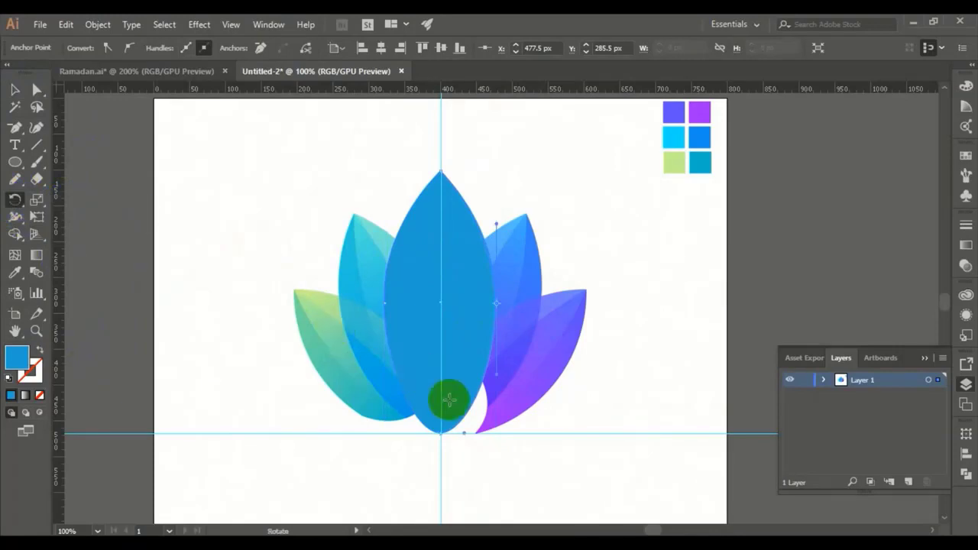
pyautogui.click(440, 425)
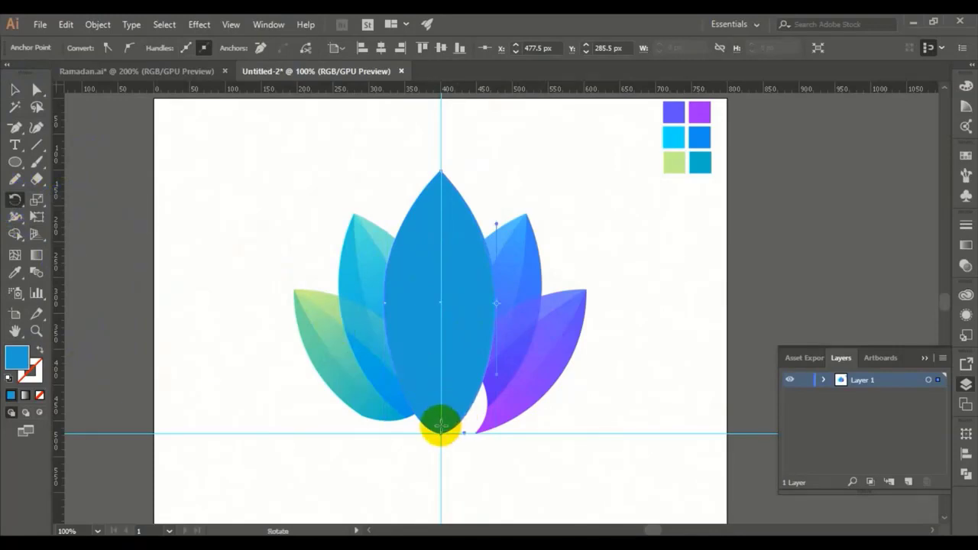
pyautogui.keyDown('ctrl'); pyautogui.click(455, 258); pyautogui.keyUp('ctrl')
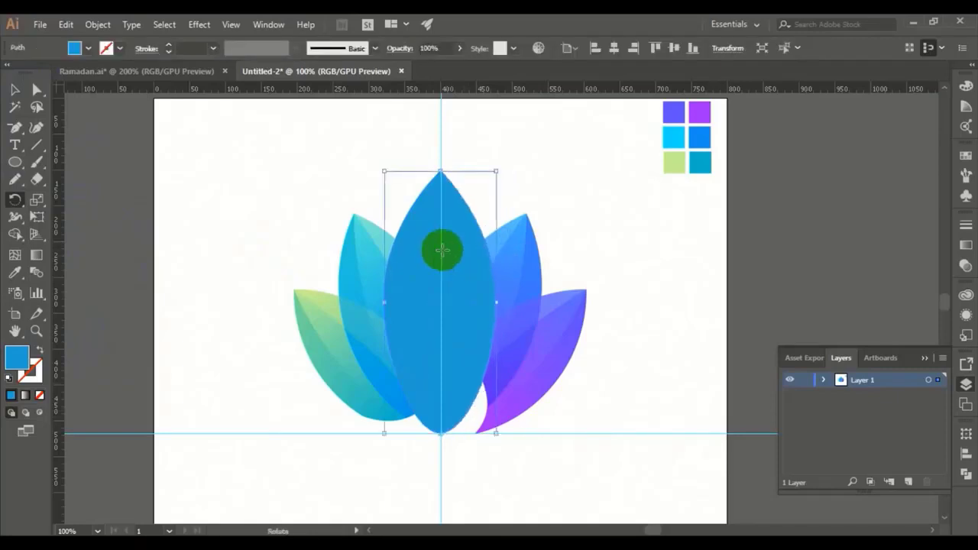
pyautogui.click(14, 90)
pyautogui.click(14, 236)
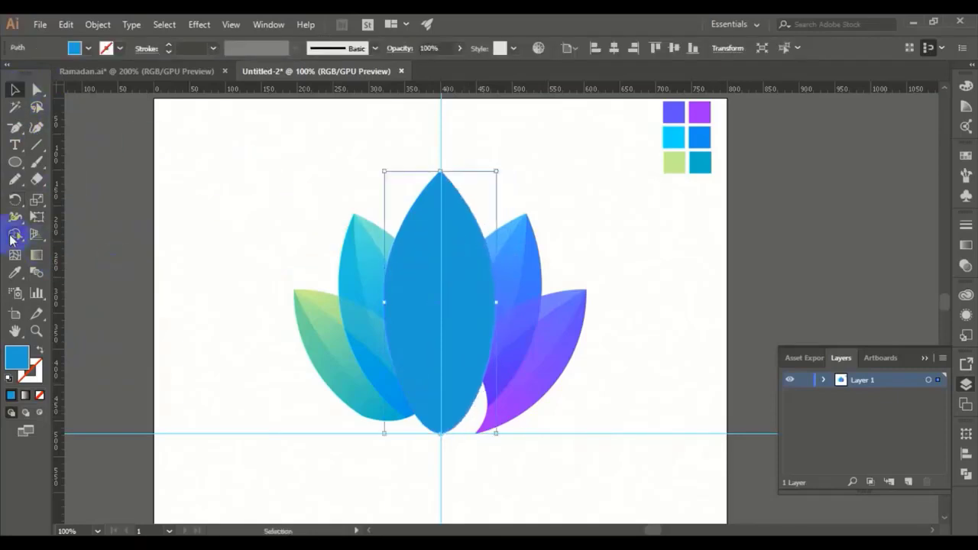
pyautogui.click(15, 199)
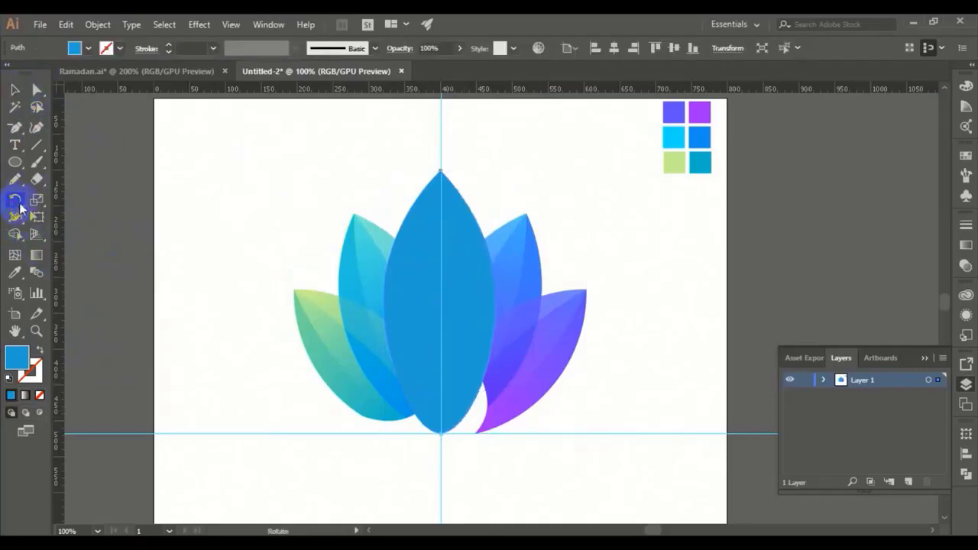
pyautogui.click(440, 433)
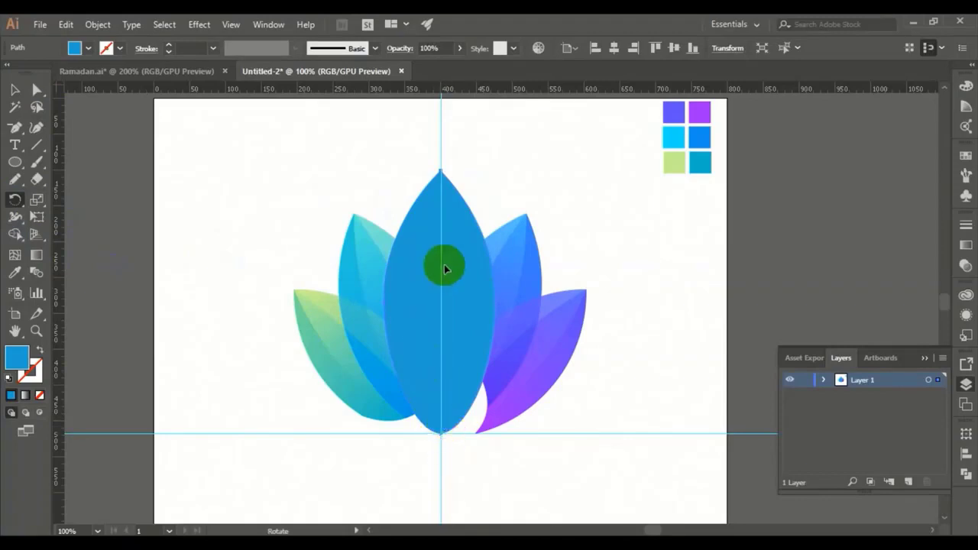
pyautogui.moveTo(452, 265); pyautogui.dragTo(503, 284)
pyautogui.moveTo(504, 285); pyautogui.dragTo(480, 284)
# Step: Turn the traced centre petal and the first rotated copy into blue outlines without fill
pyautogui.click(15, 90)
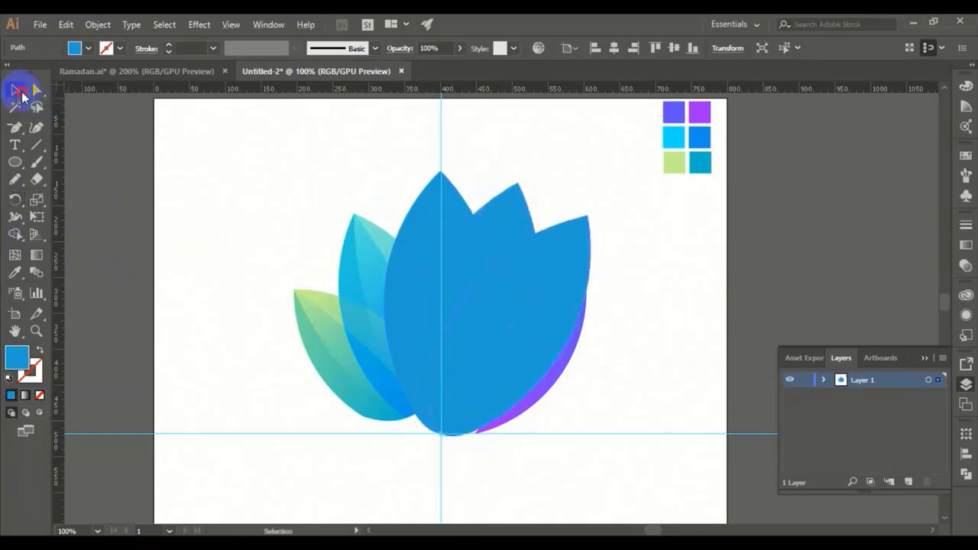
pyautogui.click(535, 190)
pyautogui.click(524, 207)
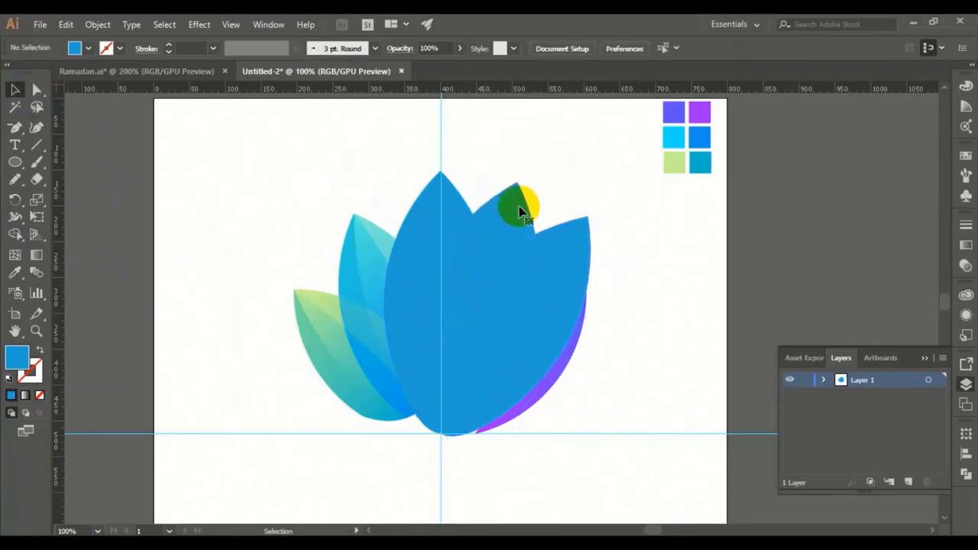
pyautogui.click(427, 203)
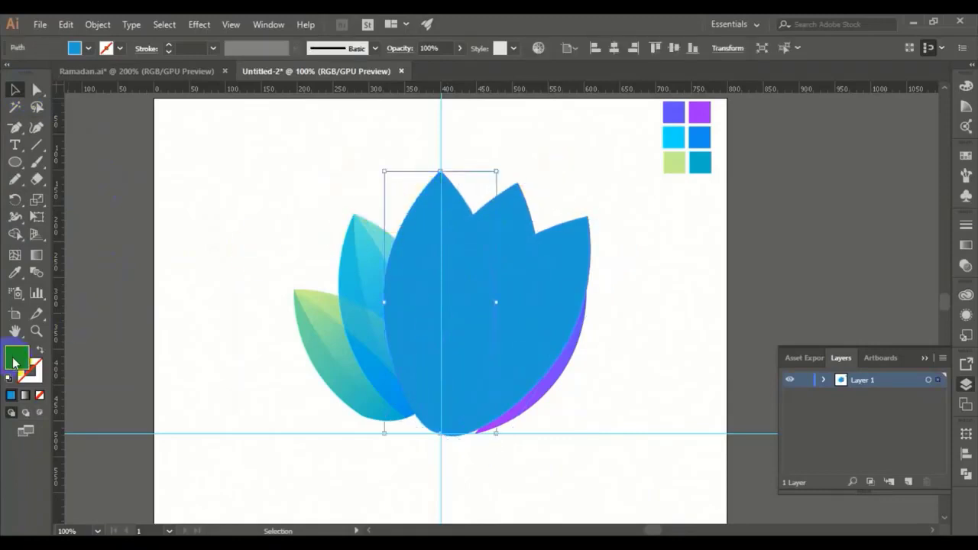
pyautogui.click(38, 349)
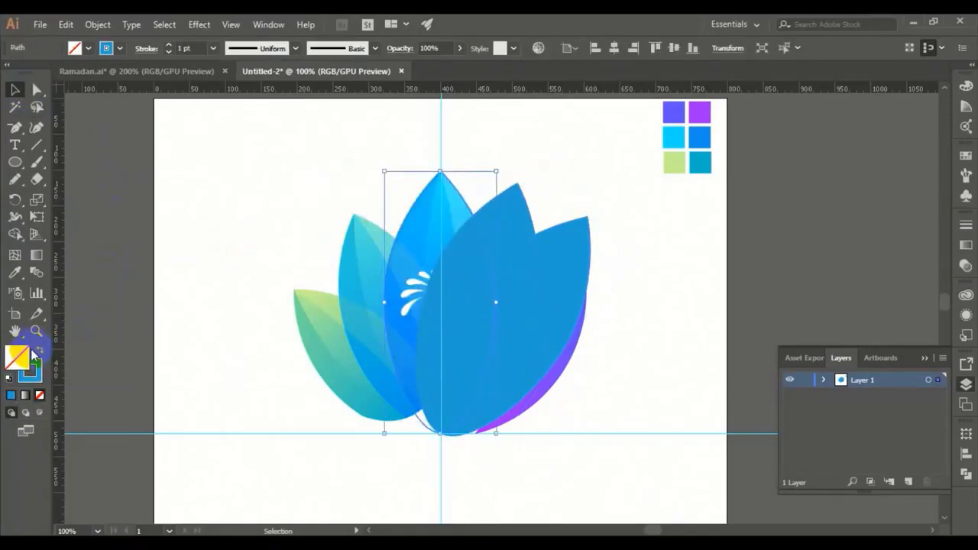
pyautogui.hotkey('ctrl', 'shift', 'a')
pyautogui.click(471, 250)
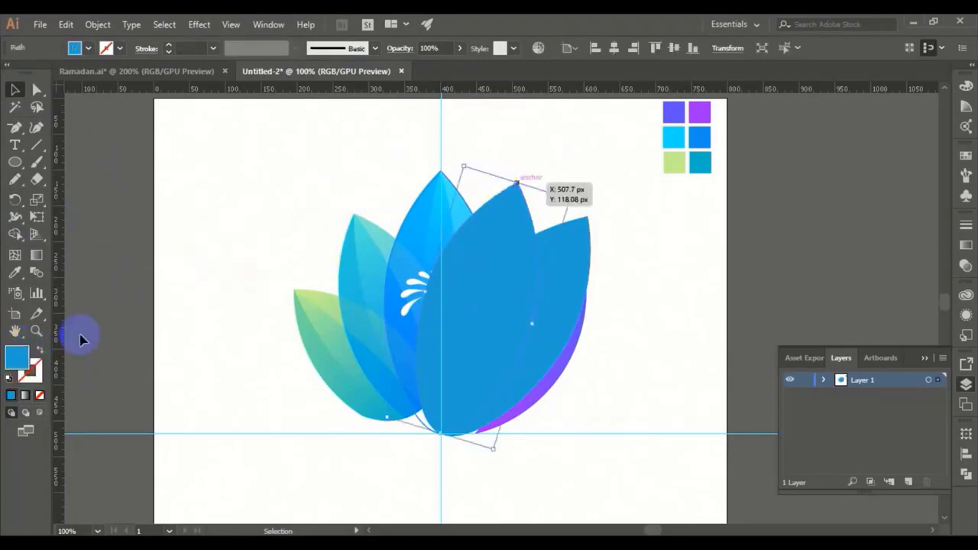
pyautogui.click(38, 350)
# Step: Turn the outermost rotated petal into a blue outline without fill and clear the selection
pyautogui.click(534, 267)
pyautogui.click(569, 267)
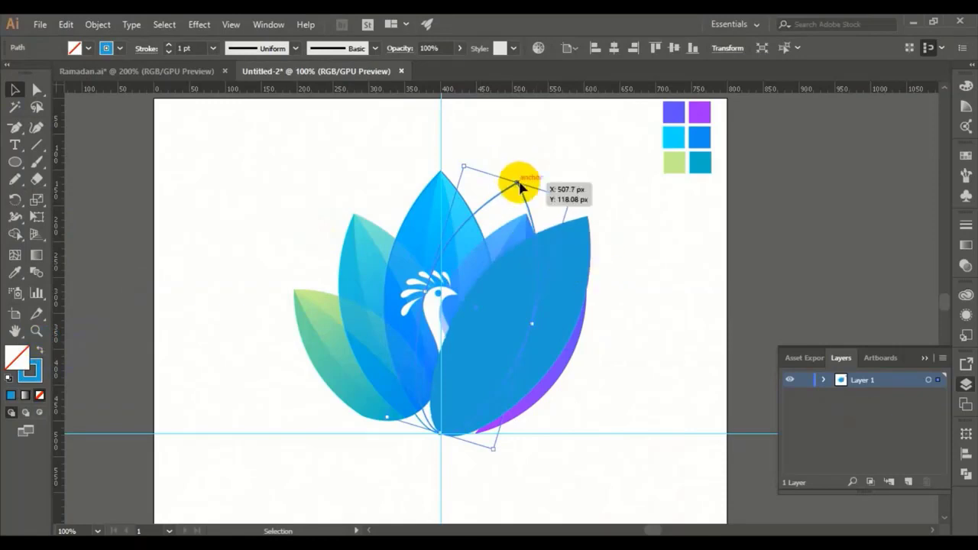
pyautogui.moveTo(566, 269); pyautogui.dragTo(550, 278)
pyautogui.hotkey('shift', 'x')
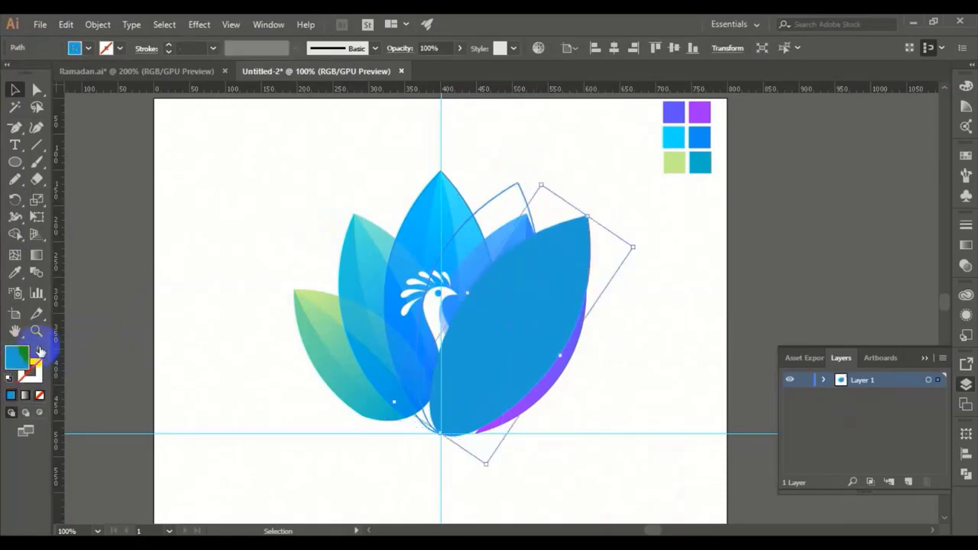
pyautogui.click(40, 350)
pyautogui.click(574, 162)
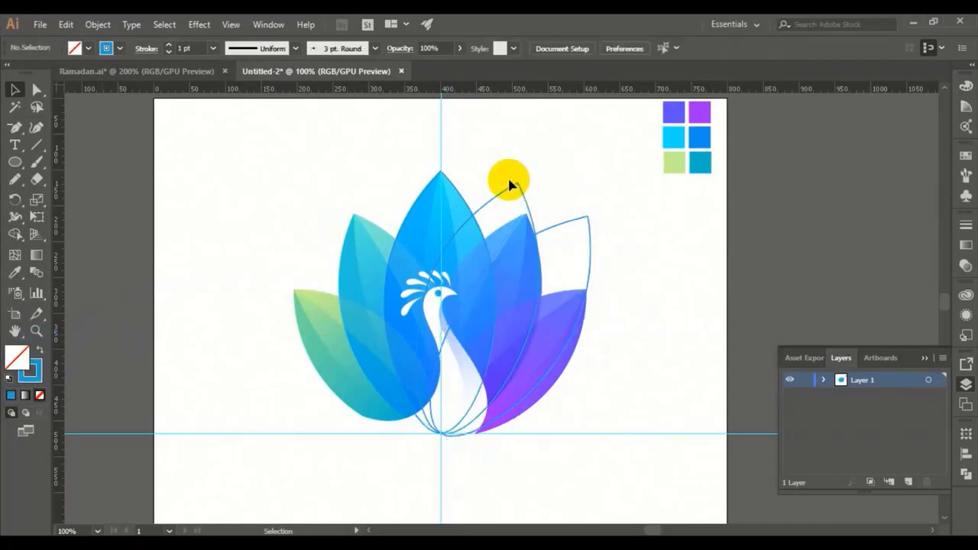
# Step: Scale down, rotate and move the first rotated petal outline to fit over the reference's inner right-hand petal, and clear the selection
pyautogui.click(517, 184)
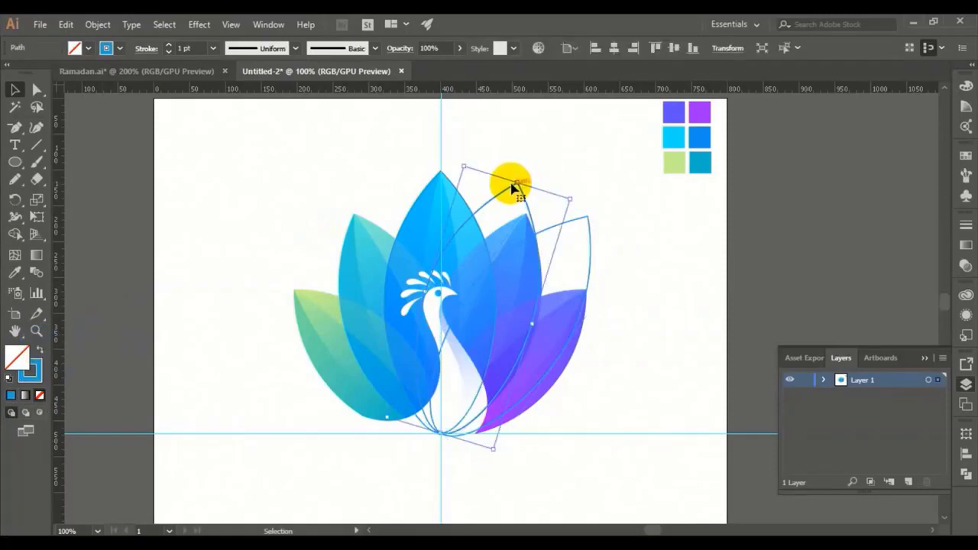
pyautogui.moveTo(515, 184); pyautogui.dragTo(515, 217)
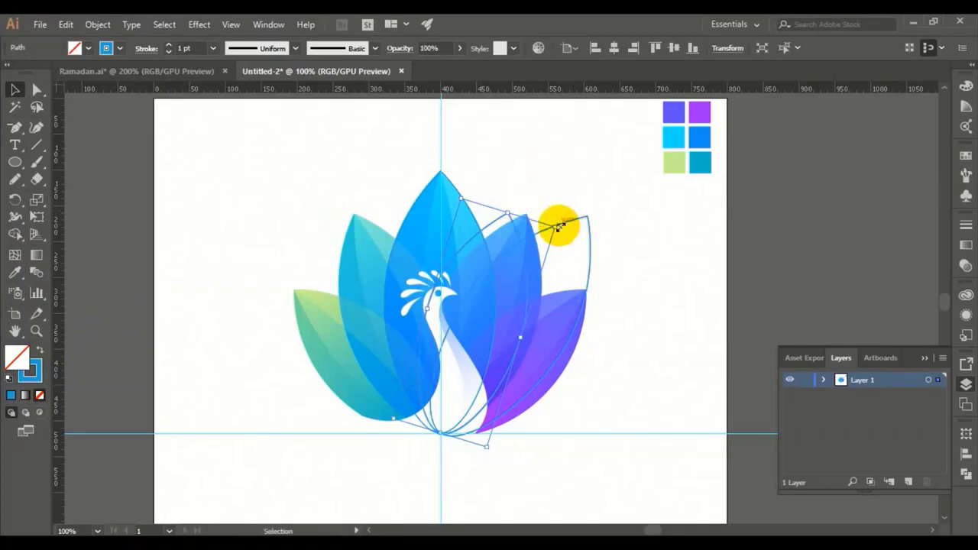
pyautogui.moveTo(459, 186); pyautogui.dragTo(477, 189)
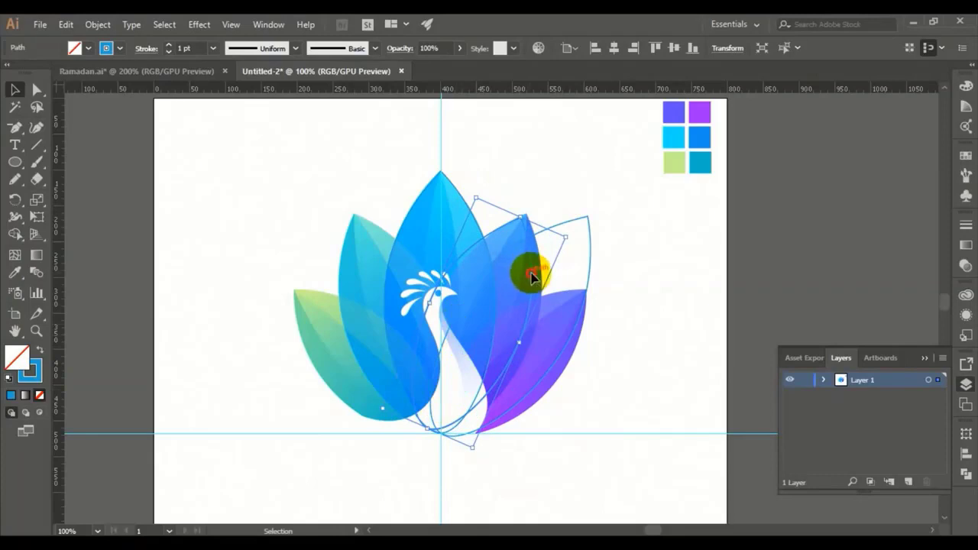
pyautogui.moveTo(531, 277); pyautogui.dragTo(537, 277)
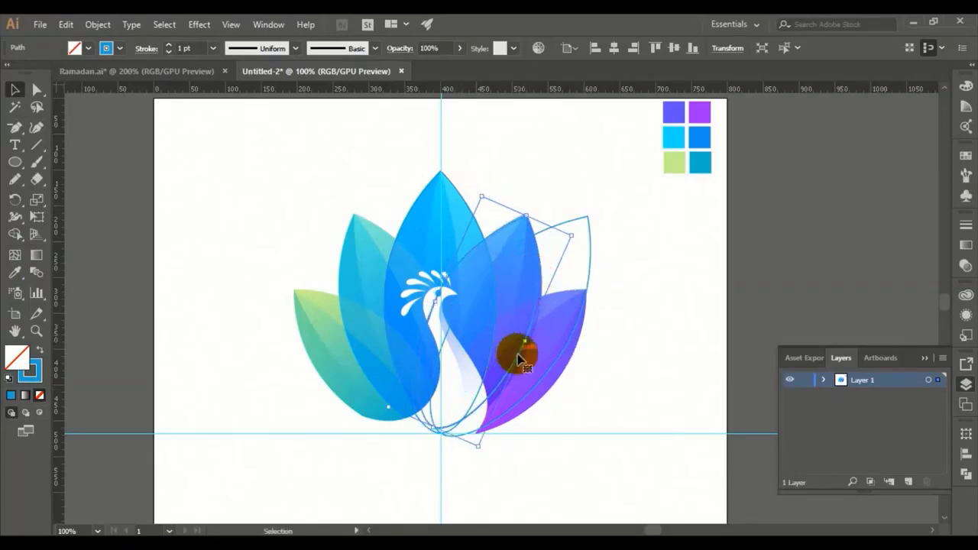
pyautogui.moveTo(478, 448); pyautogui.dragTo(482, 451)
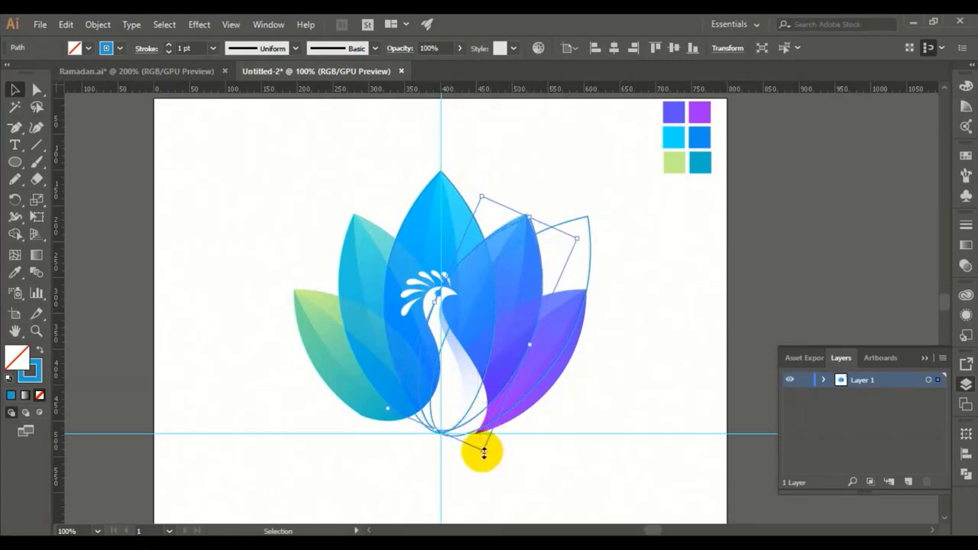
pyautogui.moveTo(480, 197); pyautogui.dragTo(477, 193)
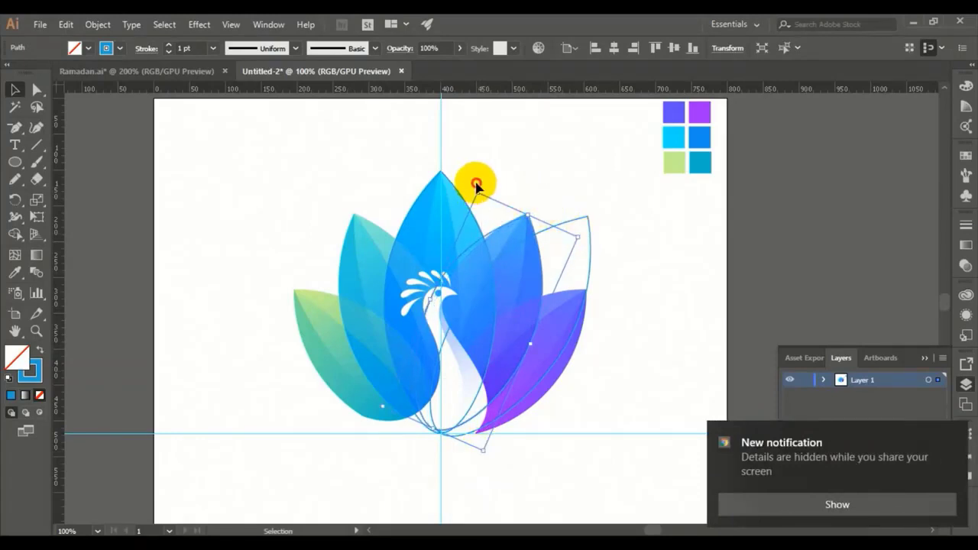
pyautogui.click(476, 187)
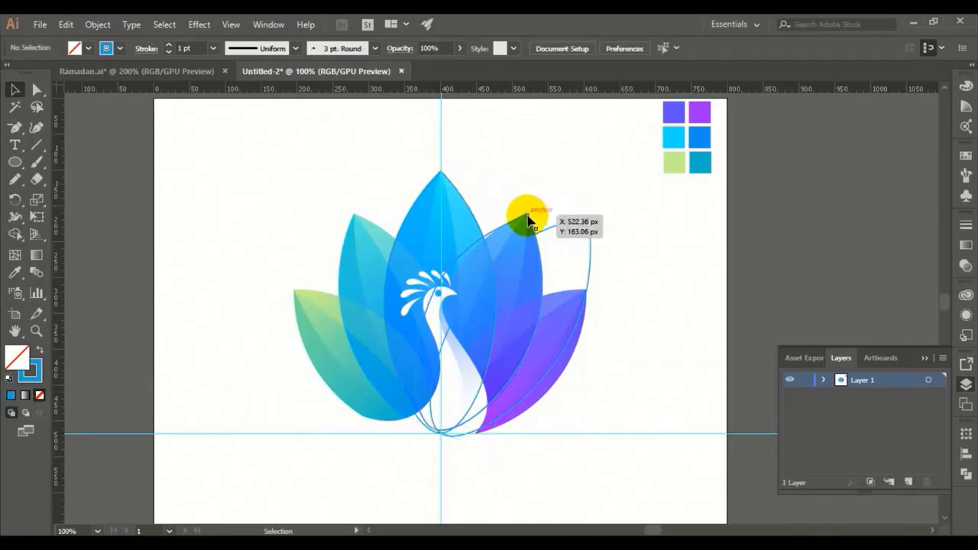
# Step: Fine-tune the inner right-hand petal outline's position and shift its left-edge anchor point to match the reference, then deselect it
pyautogui.click(528, 220)
pyautogui.moveTo(528, 208); pyautogui.dragTo(528, 209)
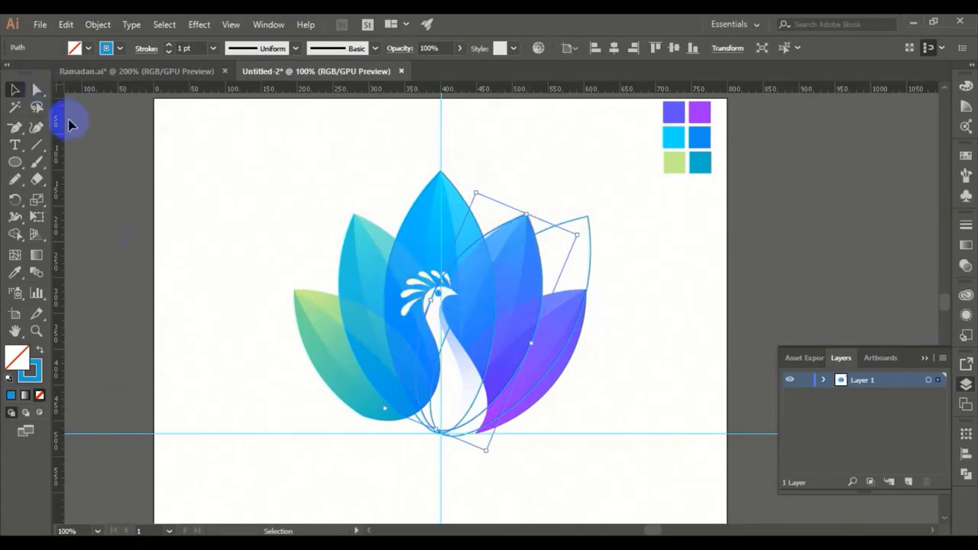
pyautogui.click(36, 89)
pyautogui.click(428, 272)
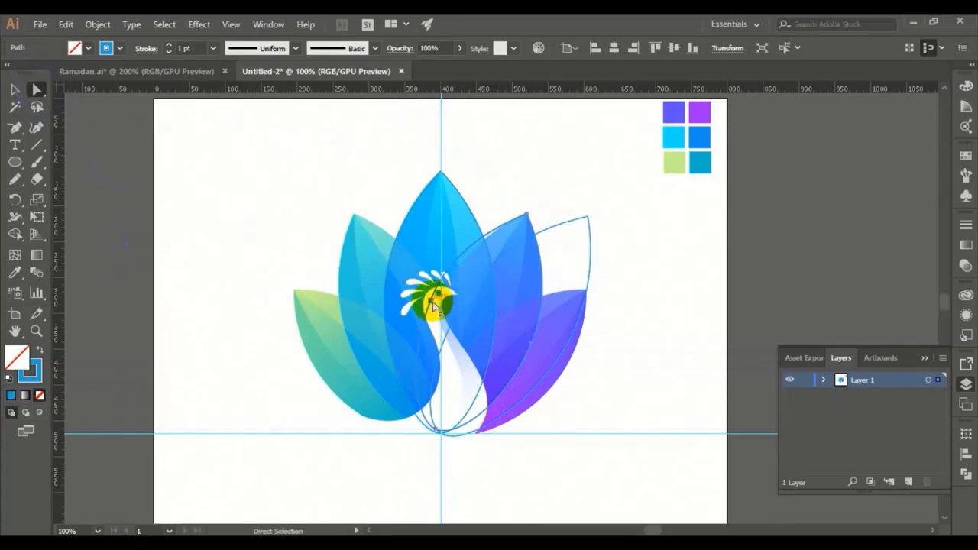
pyautogui.moveTo(433, 304); pyautogui.dragTo(449, 298)
pyautogui.keyDown('ctrl'); pyautogui.click(577, 222); pyautogui.keyUp('ctrl')
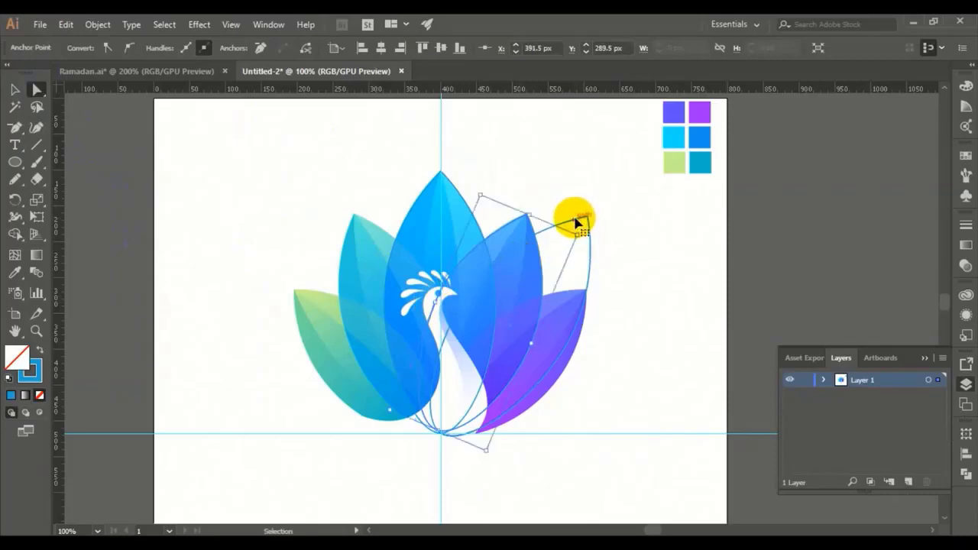
pyautogui.click(500, 227)
# Step: Scale down, rotate and move the outermost petal outline so that its tip meets the tip of the purple reference petal
pyautogui.press('space')
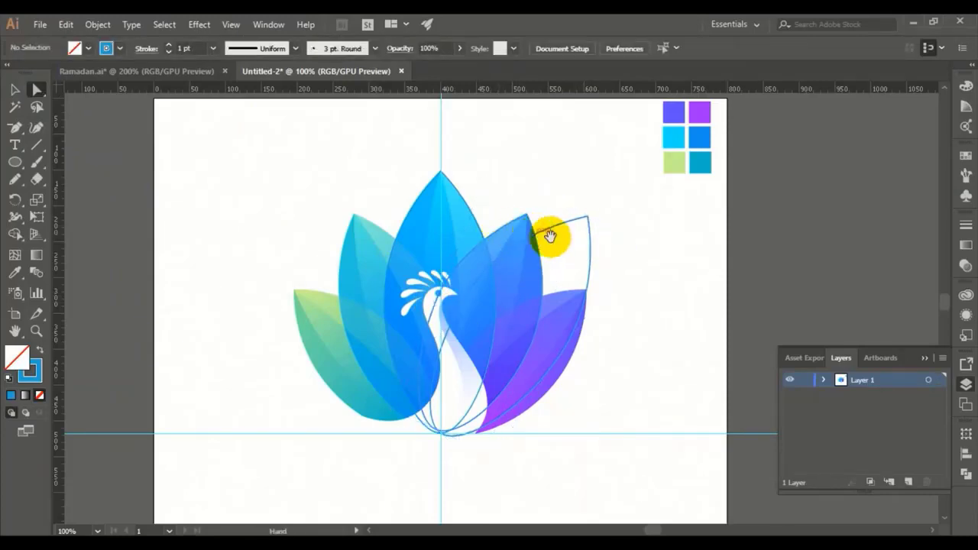
pyautogui.moveTo(550, 236); pyautogui.dragTo(532, 238)
pyautogui.hotkey('ctrl', '+')
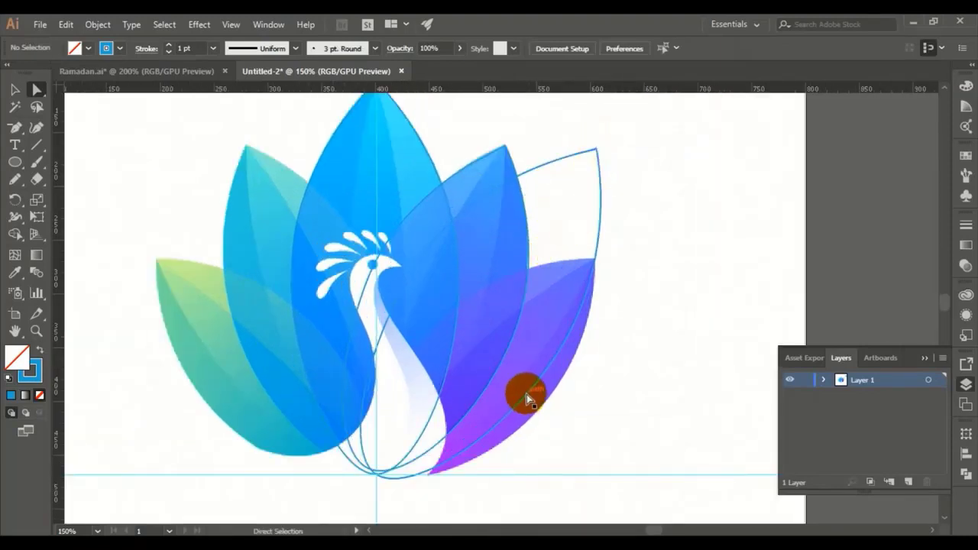
pyautogui.moveTo(526, 400); pyautogui.dragTo(547, 366)
pyautogui.click(16, 90)
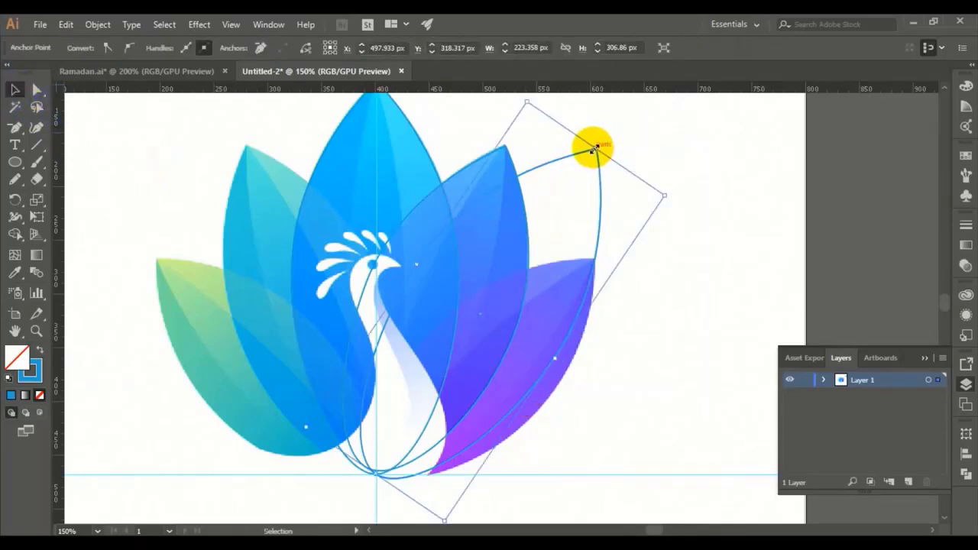
pyautogui.moveTo(593, 149); pyautogui.dragTo(552, 217)
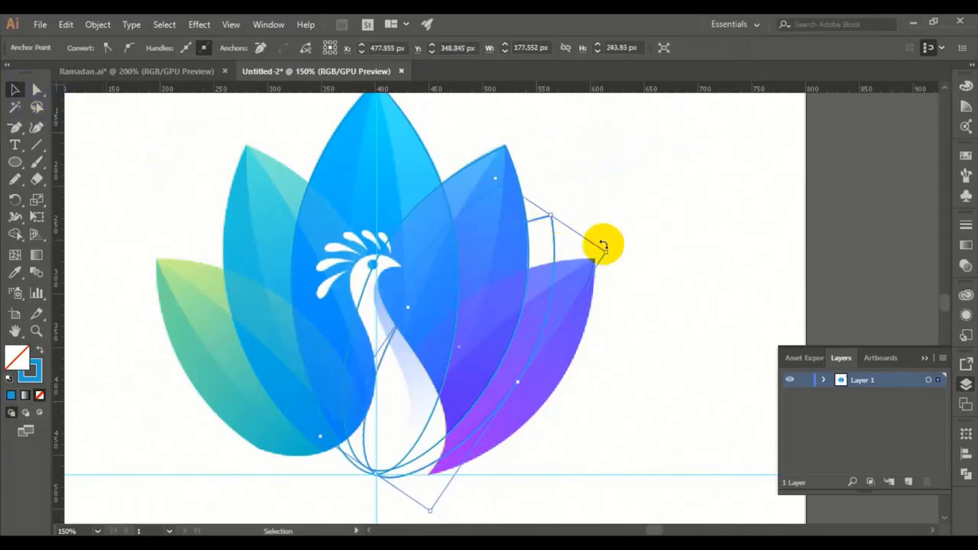
pyautogui.moveTo(610, 252); pyautogui.dragTo(621, 272)
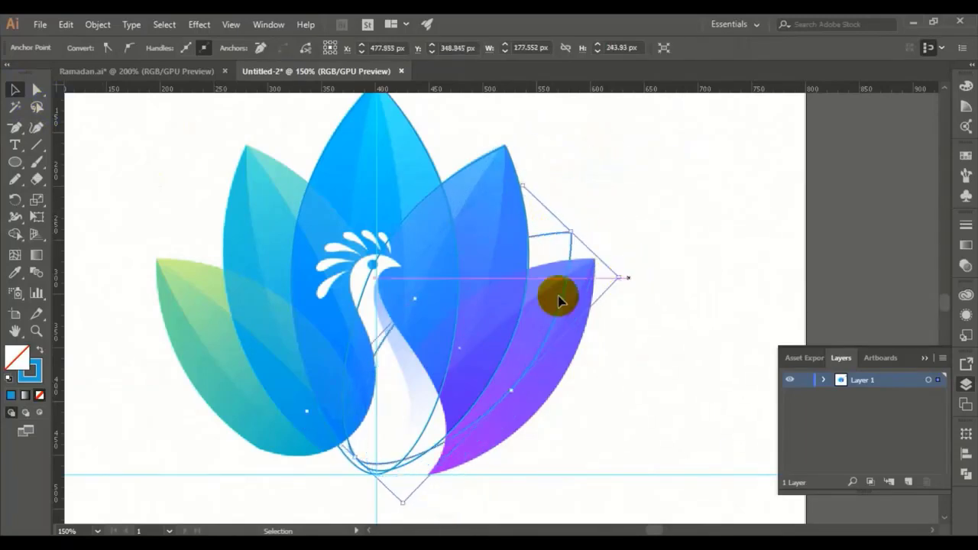
pyautogui.moveTo(460, 353); pyautogui.dragTo(475, 369)
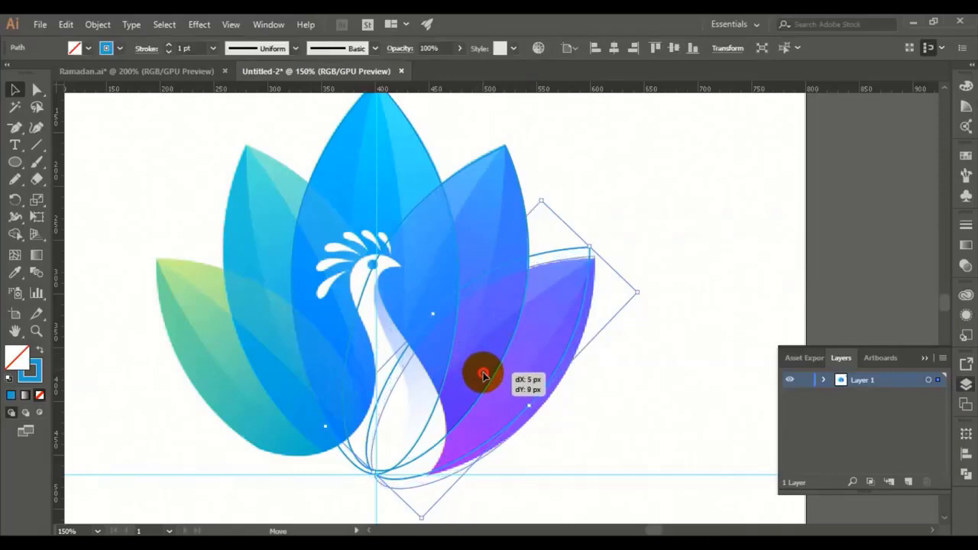
pyautogui.moveTo(478, 370); pyautogui.dragTo(484, 378)
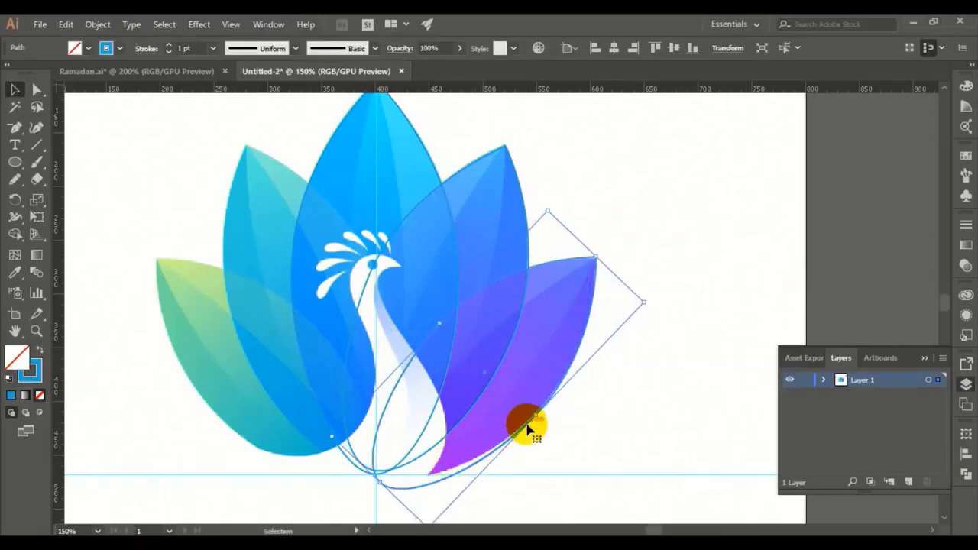
# Step: Adjust the curve handles on the outermost petal outline's lower edge and base to follow the purple petal, then clear the selection
pyautogui.click(36, 89)
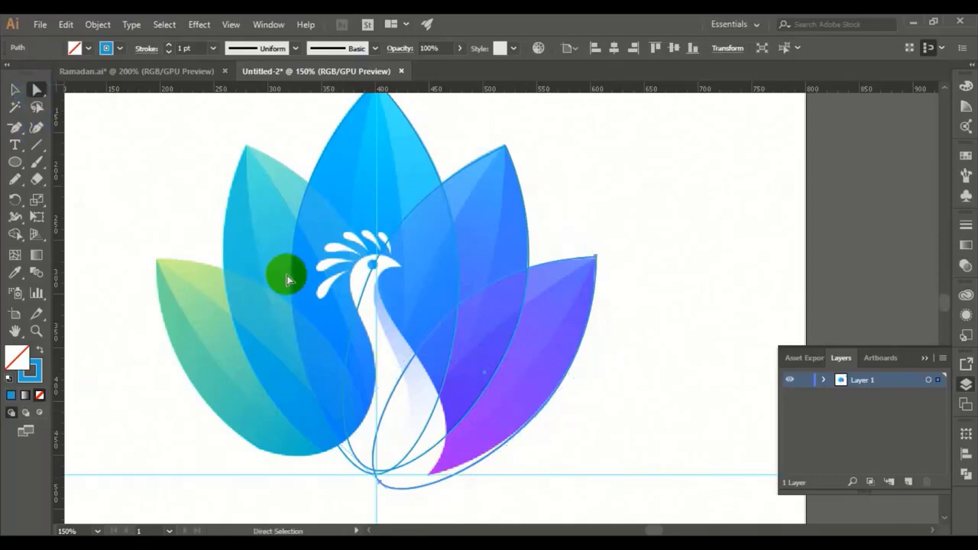
pyautogui.click(526, 413)
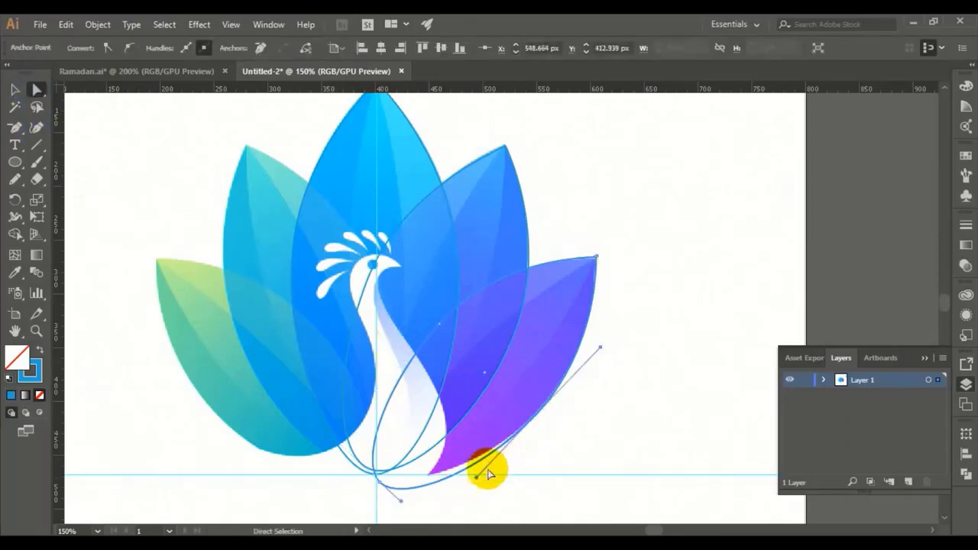
pyautogui.moveTo(475, 481); pyautogui.dragTo(481, 463)
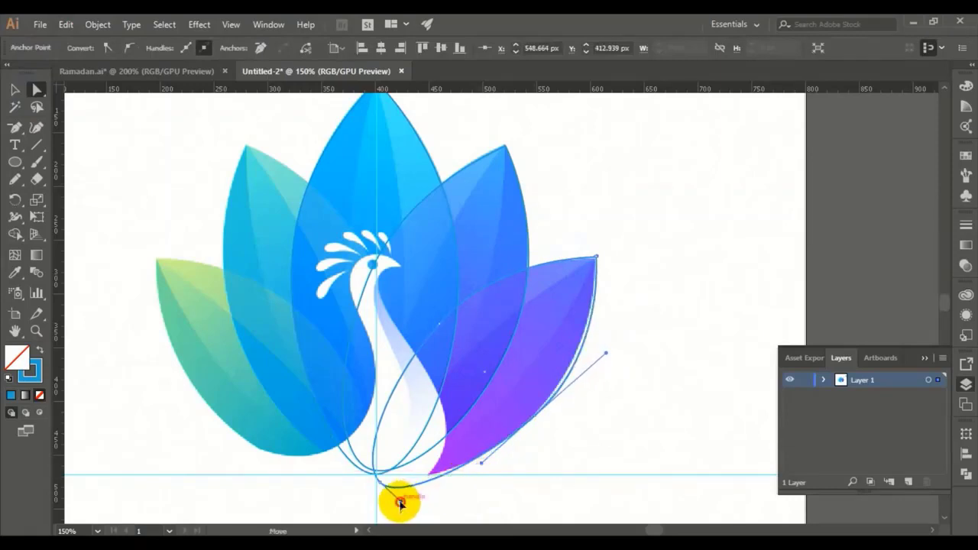
pyautogui.moveTo(400, 502)
pyautogui.mouseDown()
pyautogui.moveTo(385, 490)
pyautogui.moveTo(392, 494)
pyautogui.mouseUp()
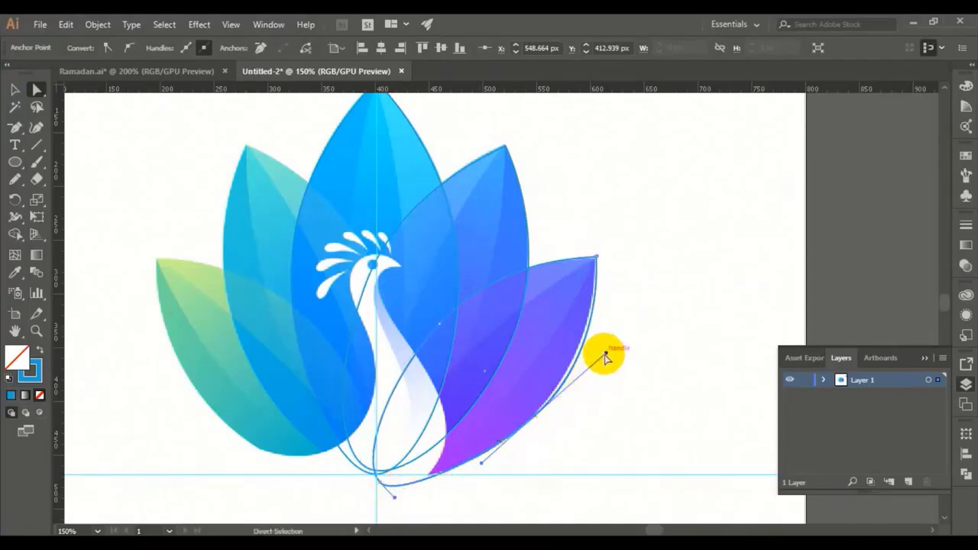
pyautogui.moveTo(606, 357); pyautogui.dragTo(597, 356)
pyautogui.click(545, 396)
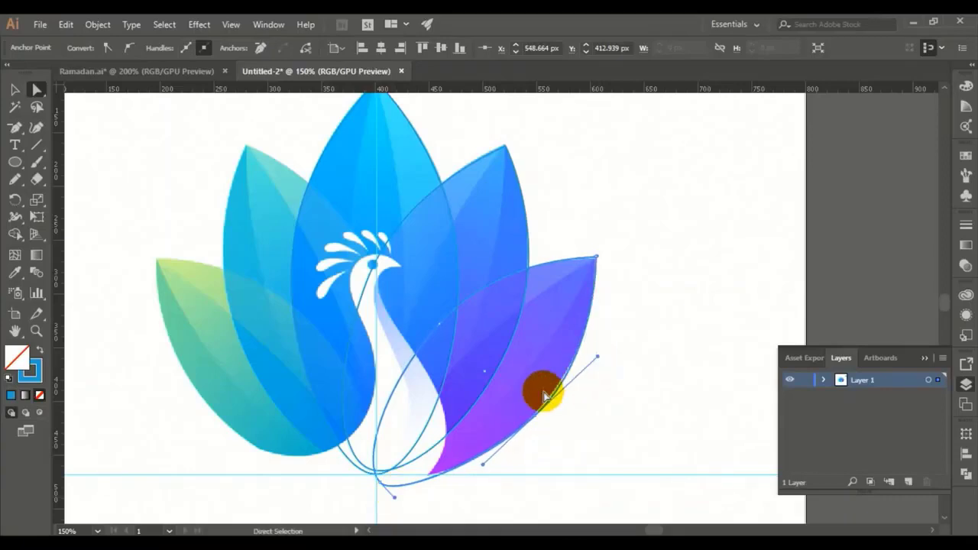
pyautogui.click(15, 90)
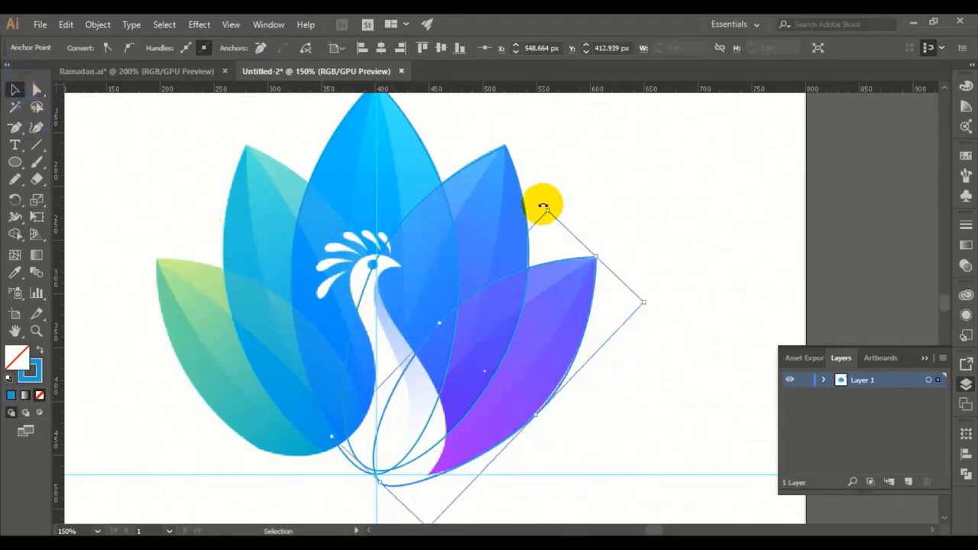
pyautogui.click(580, 205)
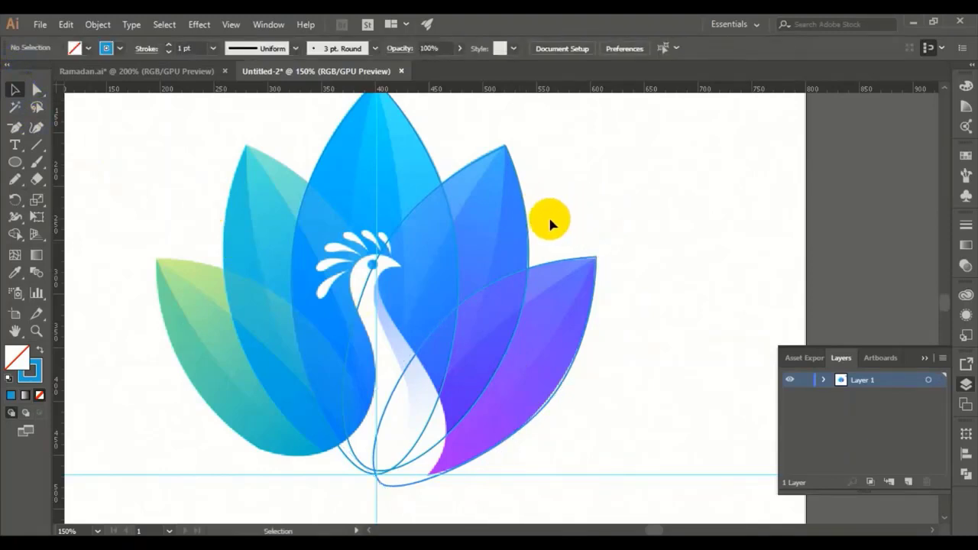
# Step: Expand Layer 1's contents, select both right-hand petal outlines and group them
pyautogui.click(824, 378)
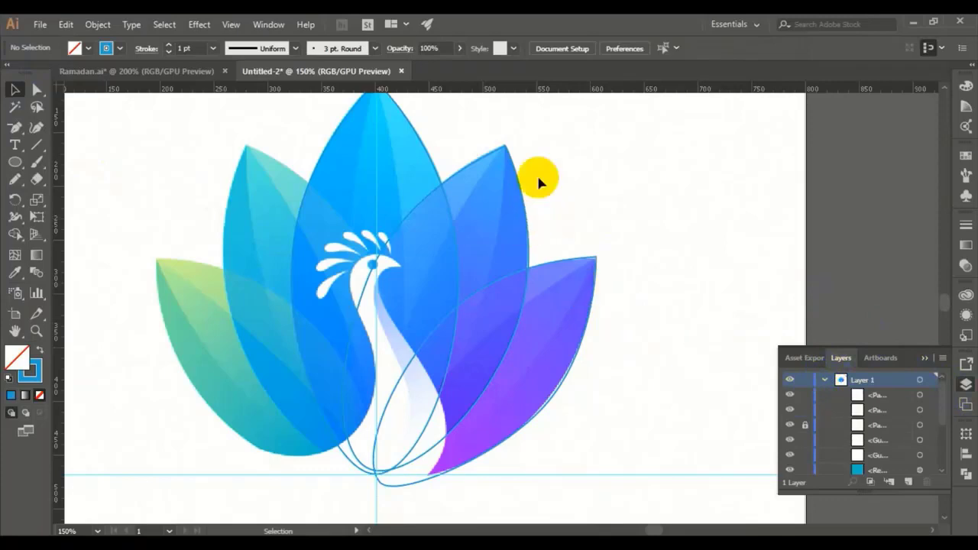
pyautogui.click(486, 158)
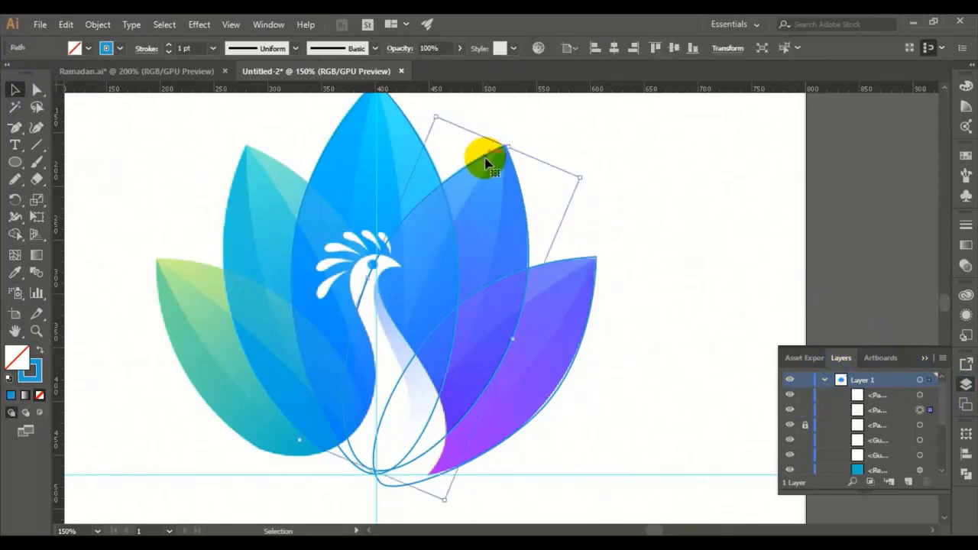
pyautogui.click(575, 264)
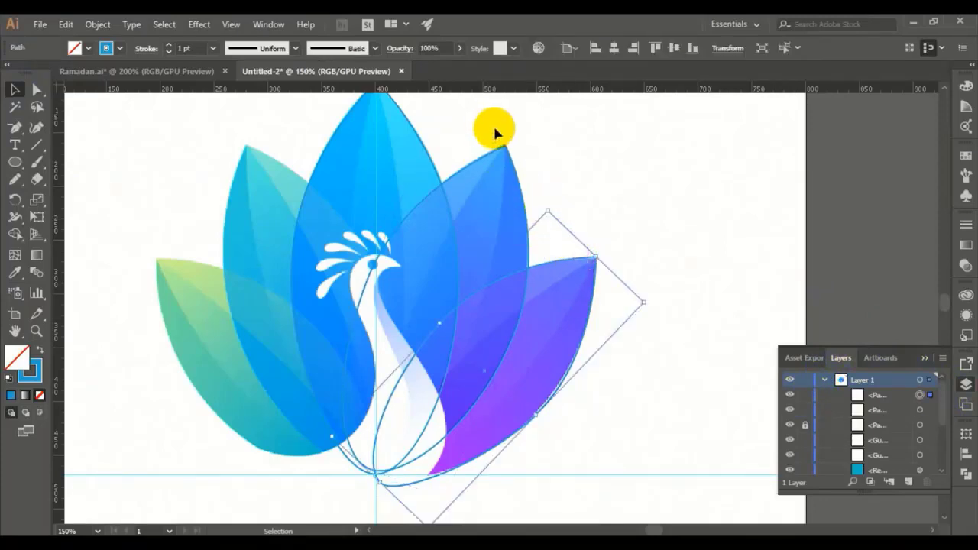
pyautogui.click(575, 282)
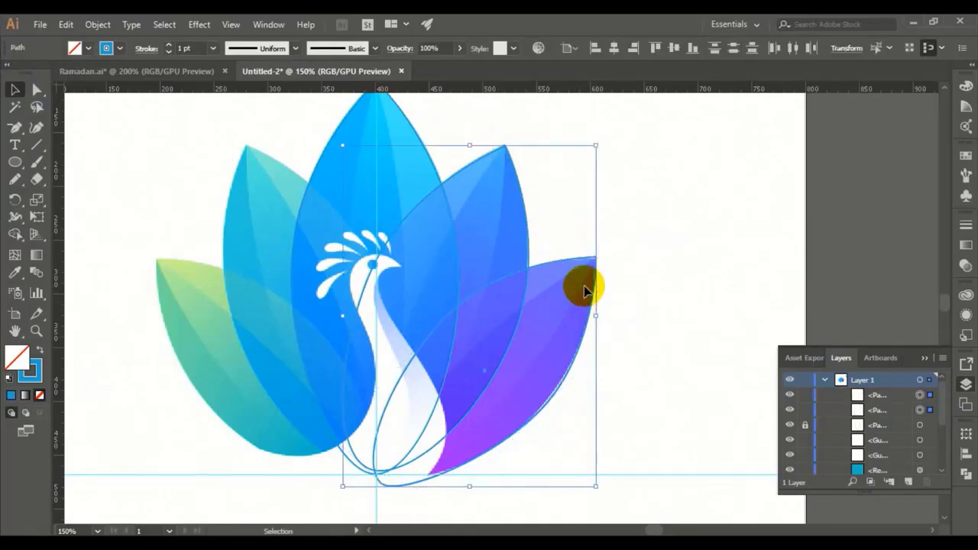
pyautogui.hotkey('ctrl', 'shift', 'b')
pyautogui.hotkey('ctrl', 'g')
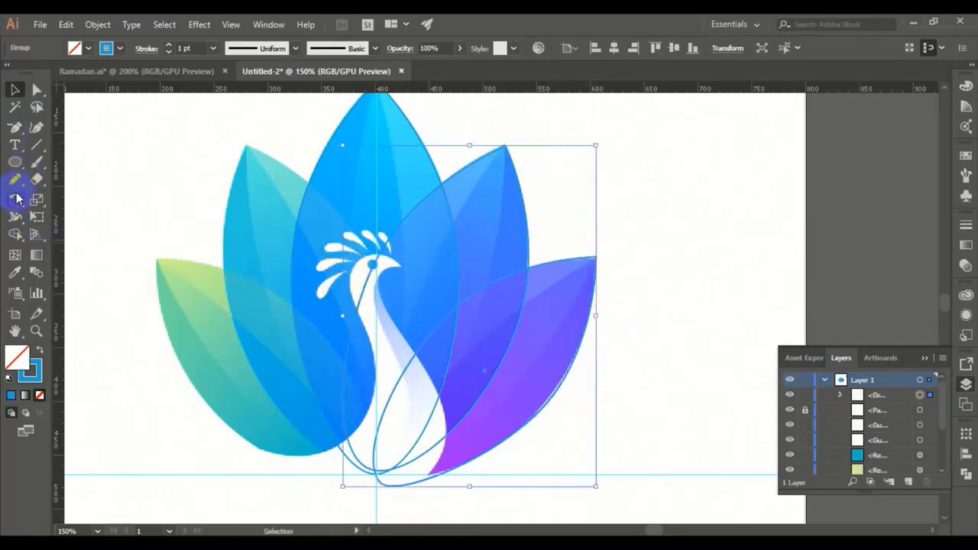
# Step: Reflect the grouped right-hand petal outlines across the vertical centre guide, pivoting where the guides cross, to overlay the left-hand petals
pyautogui.click(15, 203)
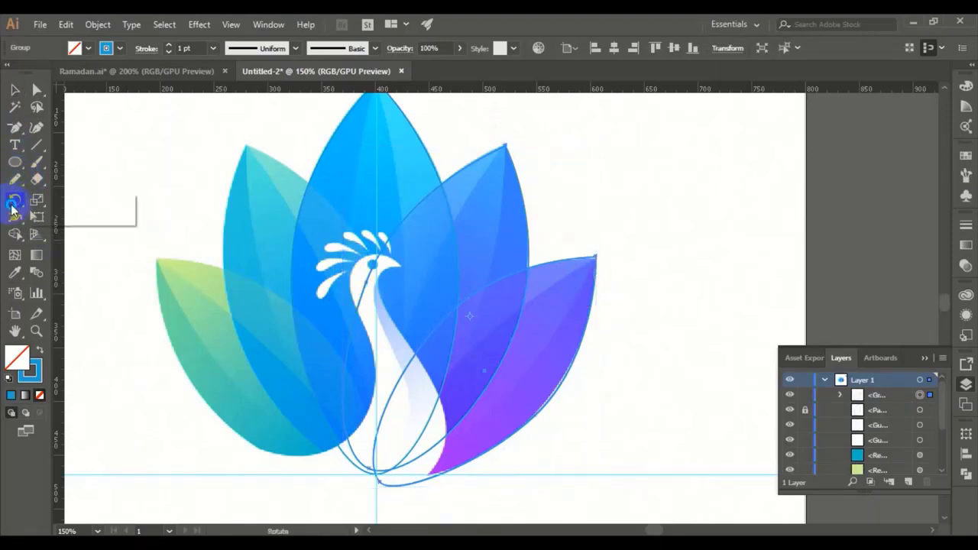
pyautogui.moveTo(13, 208); pyautogui.dragTo(71, 214)
pyautogui.scroll(-1, 395, 345)
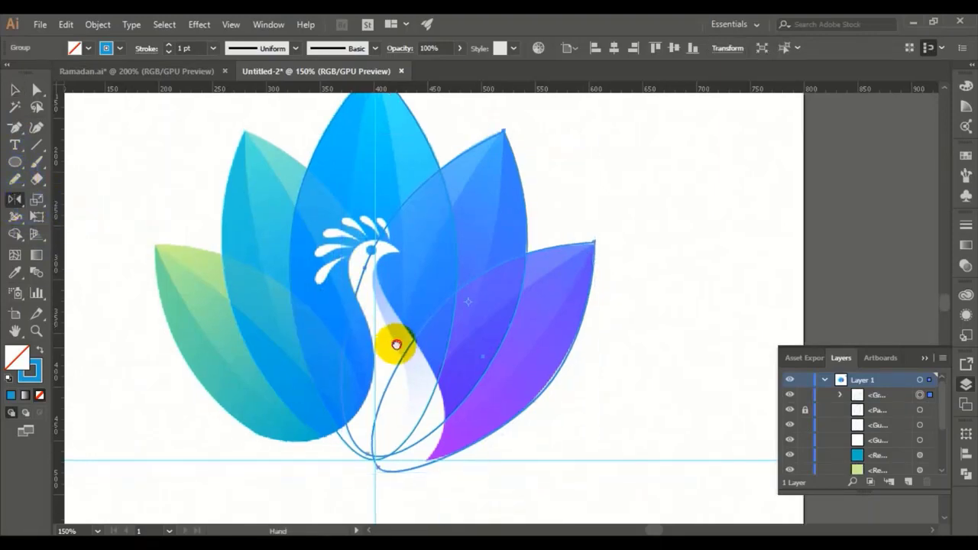
pyautogui.moveTo(396, 345); pyautogui.dragTo(436, 308)
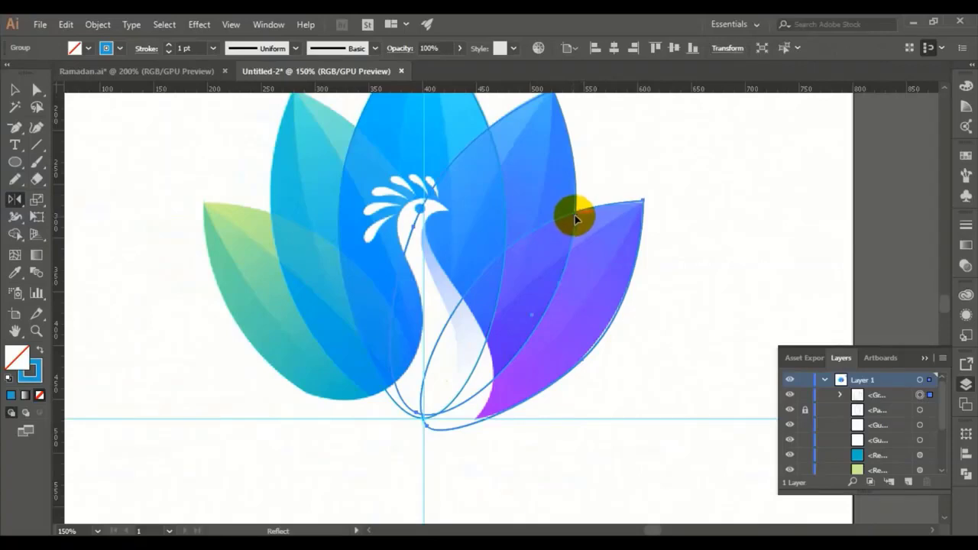
pyautogui.moveTo(574, 217); pyautogui.dragTo(231, 209)
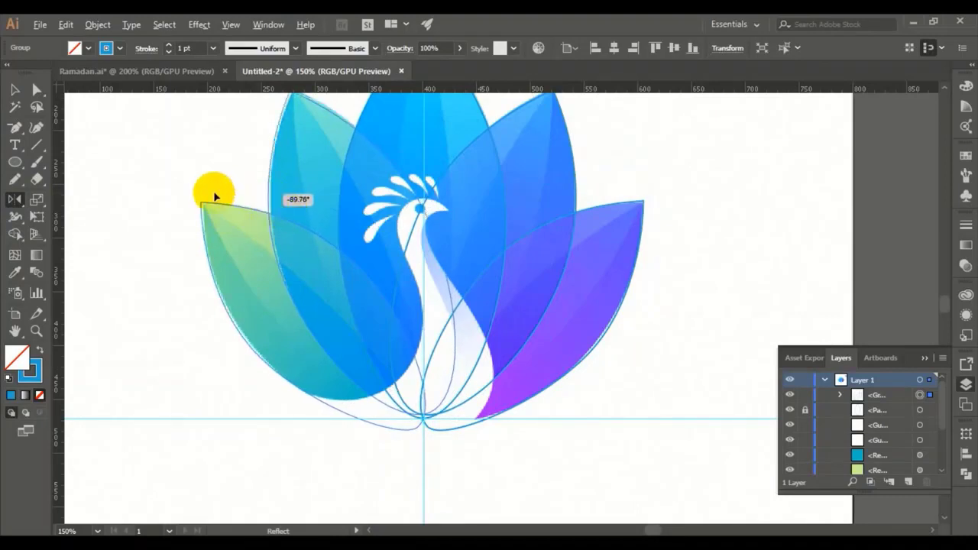
pyautogui.moveTo(203, 175); pyautogui.dragTo(245, 175)
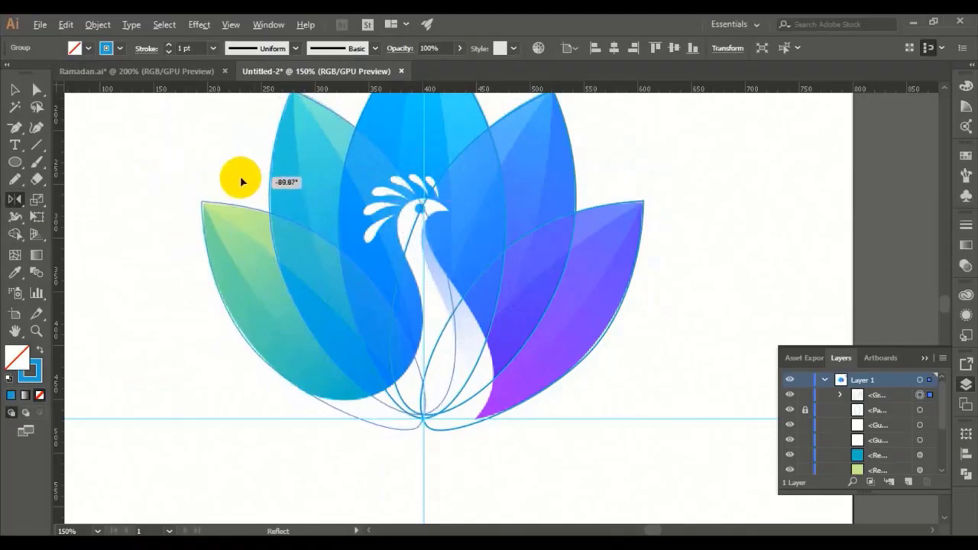
# Step: Try to leave the Reflect operation and realign the mirrored petal outlines with the left-hand reference petals
pyautogui.moveTo(18, 85); pyautogui.dragTo(48, 112)
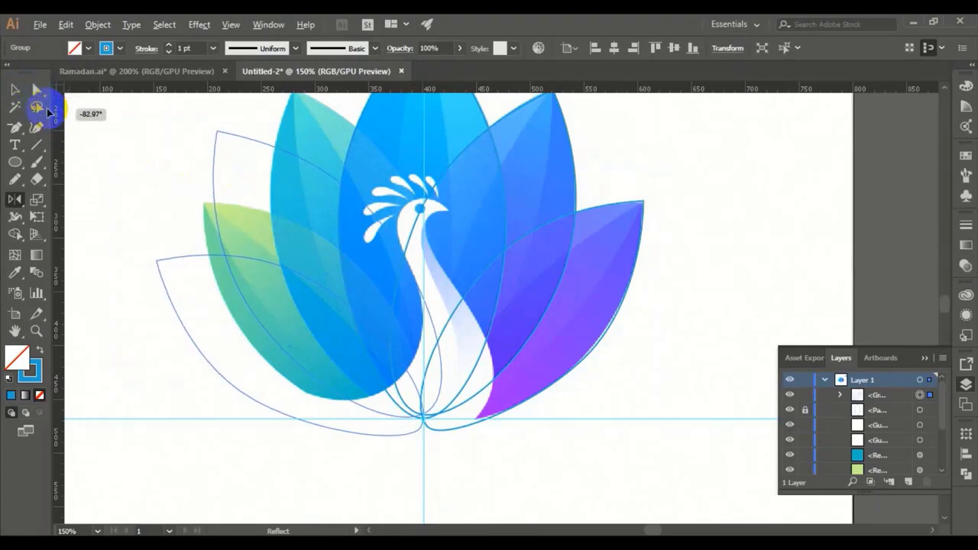
pyautogui.moveTo(48, 112); pyautogui.dragTo(48, 112)
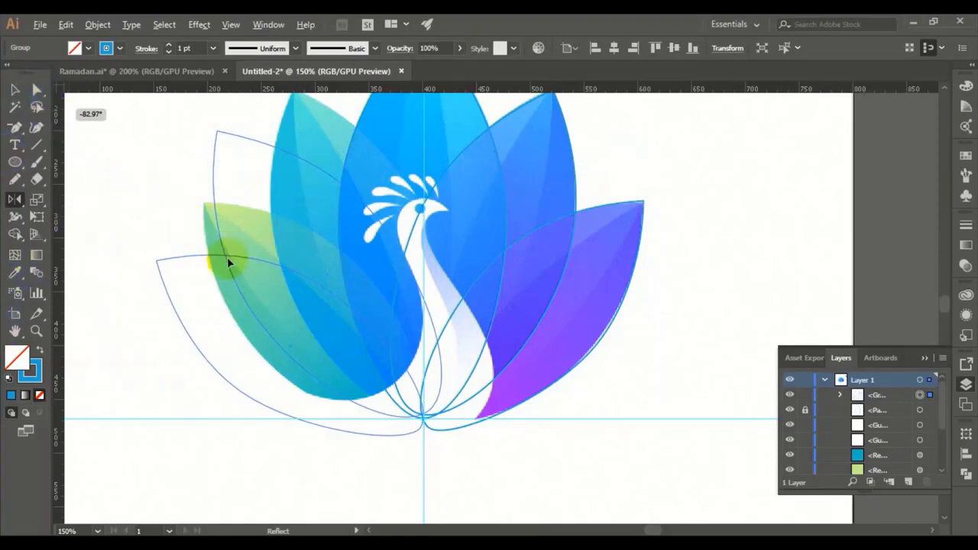
pyautogui.moveTo(224, 258); pyautogui.dragTo(273, 218)
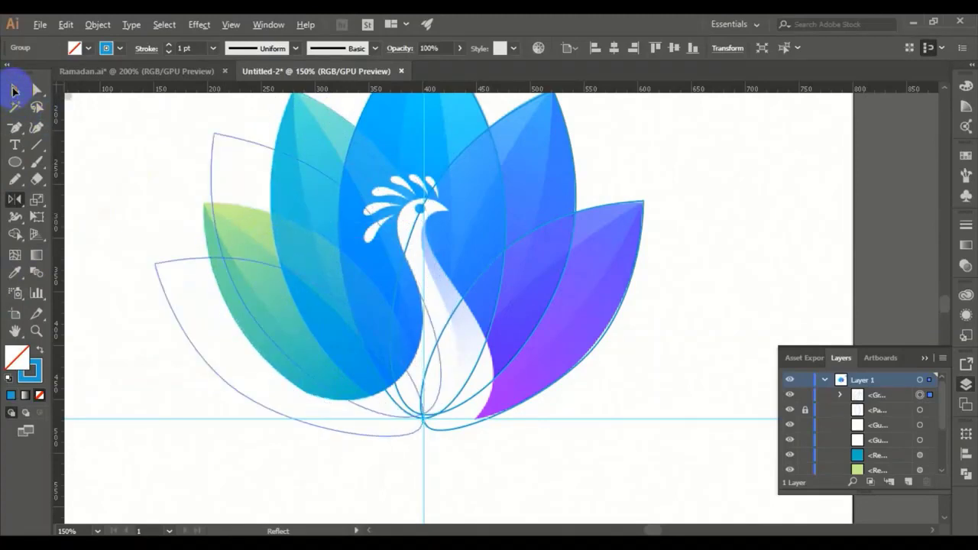
pyautogui.click(250, 241)
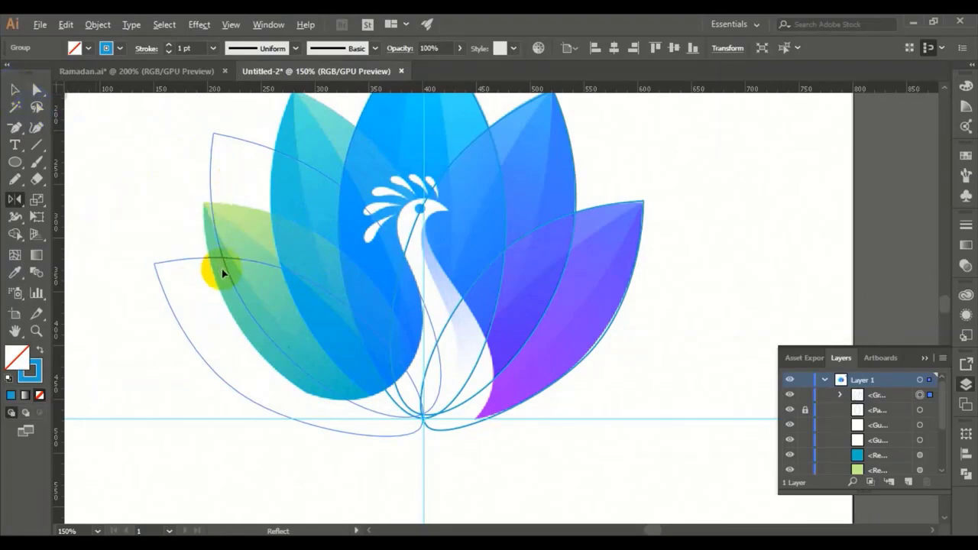
pyautogui.moveTo(222, 263); pyautogui.dragTo(271, 213)
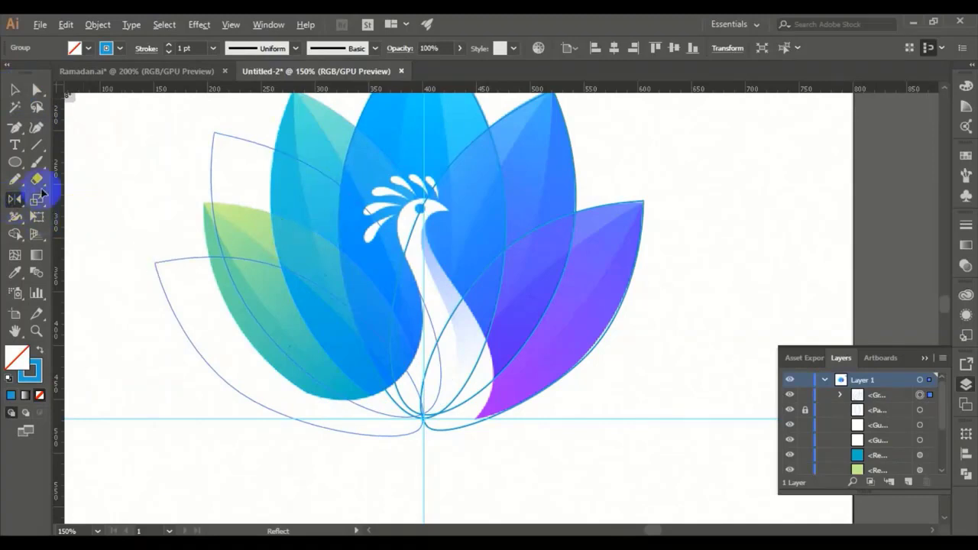
pyautogui.moveTo(262, 147); pyautogui.dragTo(235, 159)
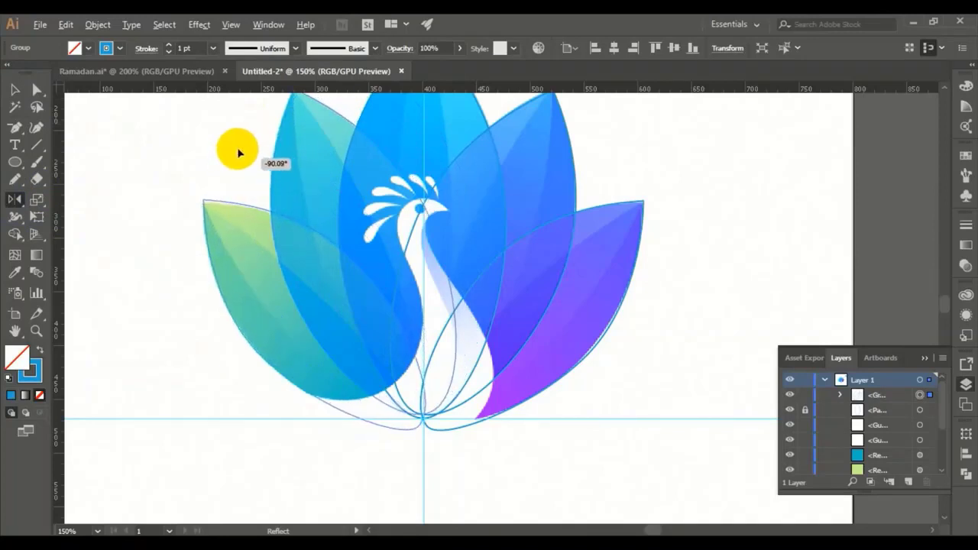
pyautogui.moveTo(16, 200); pyautogui.dragTo(14, 202)
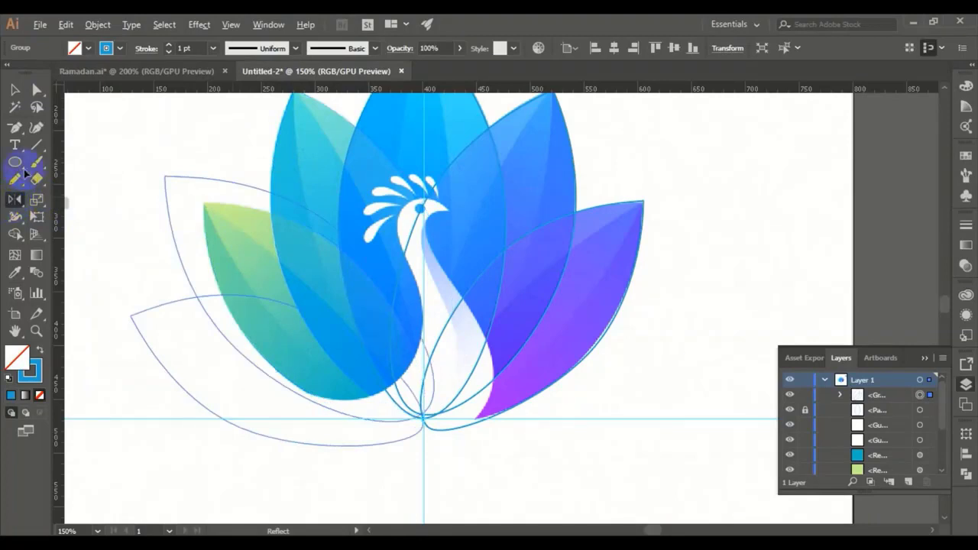
pyautogui.moveTo(242, 180)
pyautogui.mouseDown()
pyautogui.moveTo(255, 168)
pyautogui.moveTo(246, 181)
pyautogui.mouseUp()
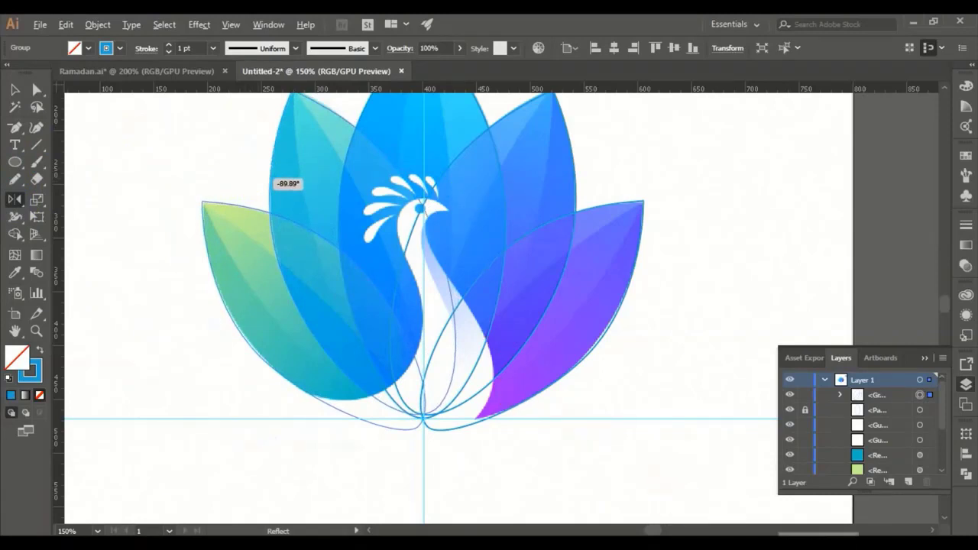
pyautogui.click(778, 544)
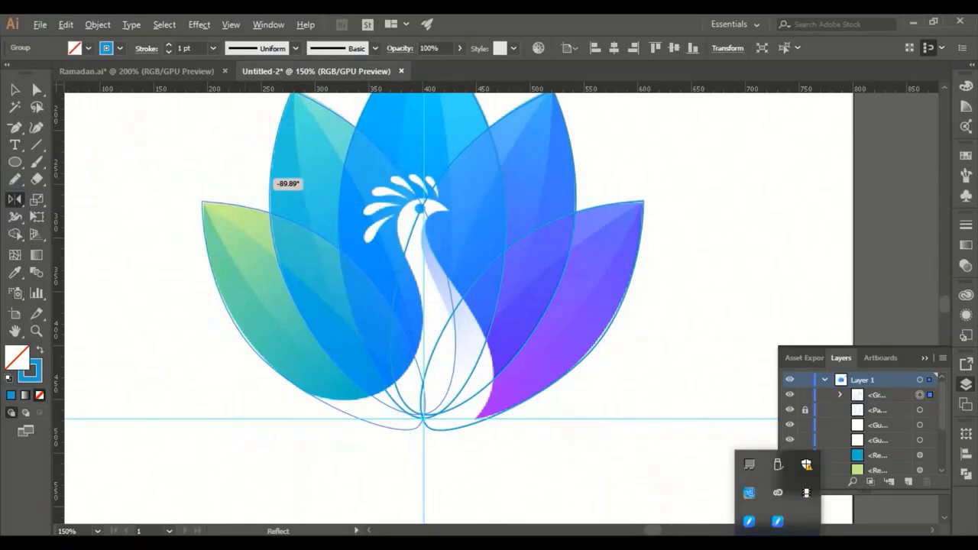
pyautogui.click(778, 544)
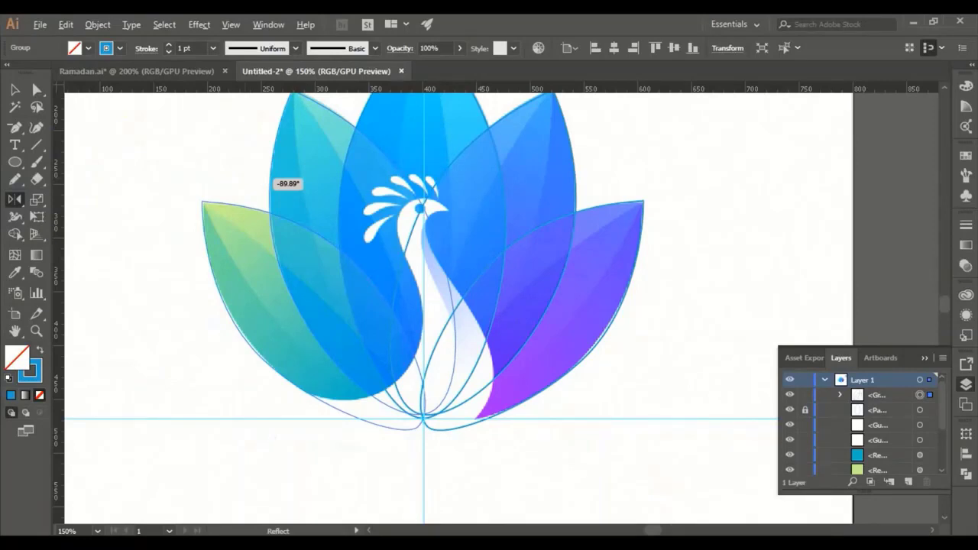
pyautogui.moveTo(649, 544)
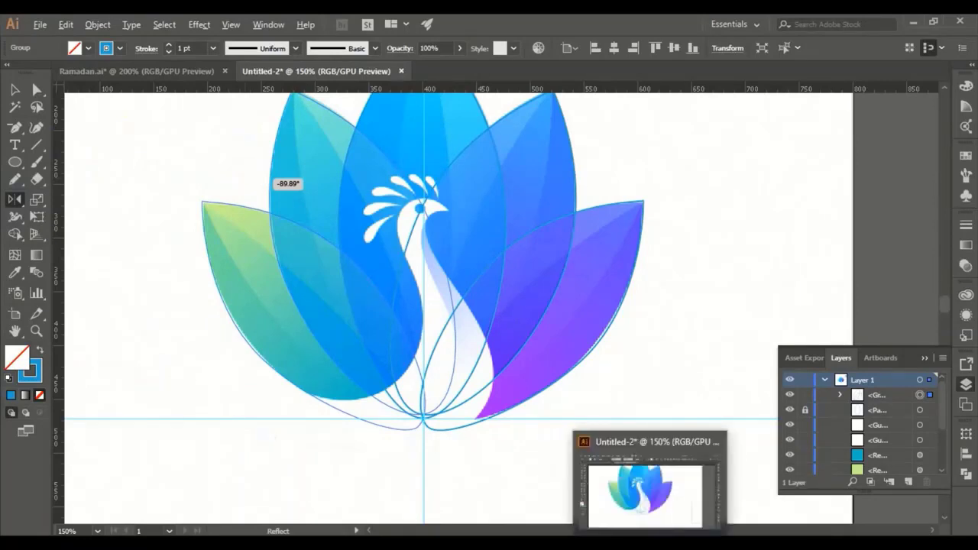
pyautogui.moveTo(650, 539); pyautogui.dragTo(554, 496)
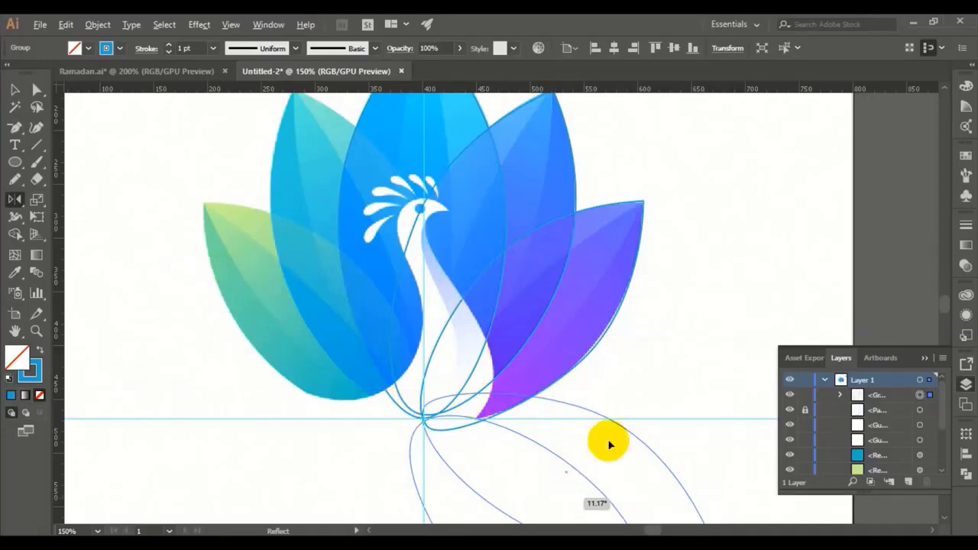
# Step: Try to swing the reflected outlines back over the left-hand petals around the guide intersection, and undo the stray reflection
pyautogui.moveTo(626, 424); pyautogui.dragTo(307, 264)
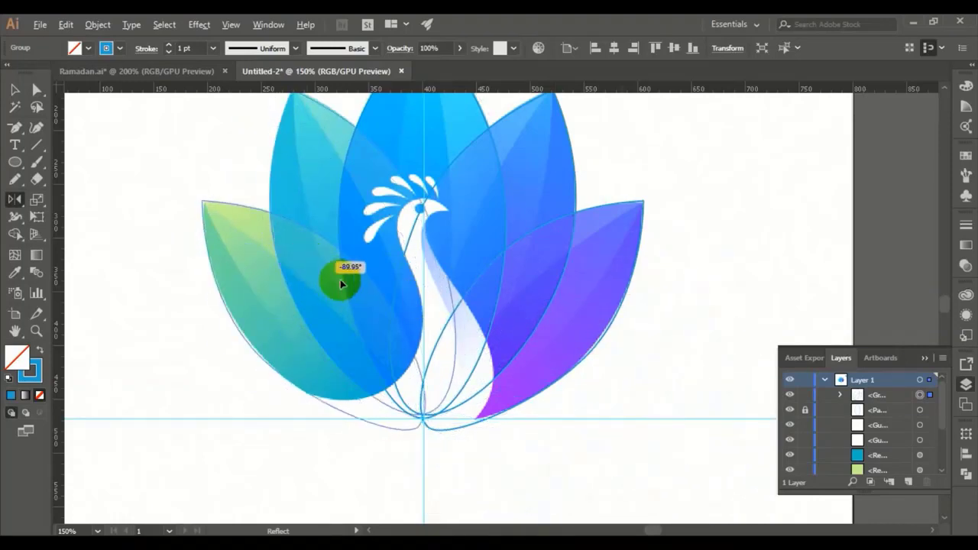
pyautogui.moveTo(340, 285); pyautogui.dragTo(267, 214)
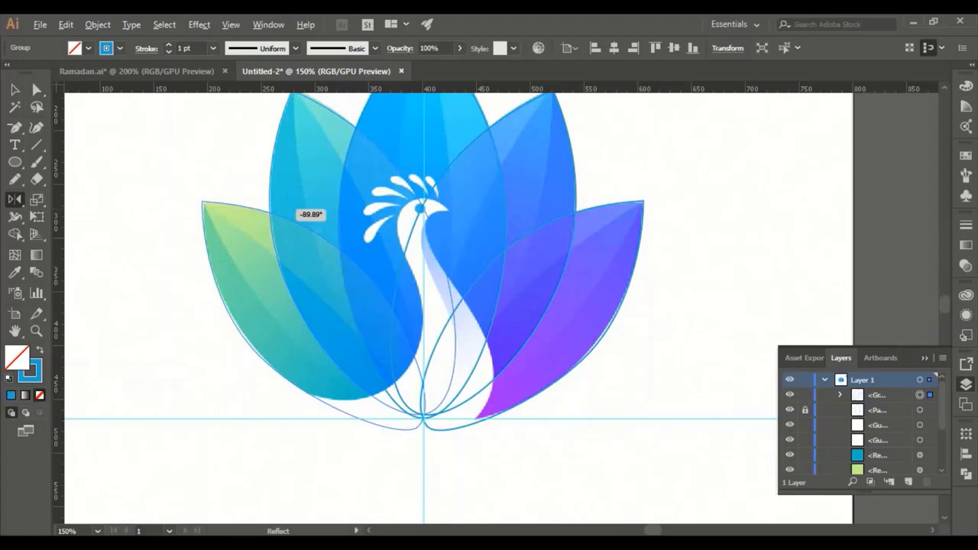
pyautogui.moveTo(267, 213); pyautogui.dragTo(409, 519)
pyautogui.click(394, 319)
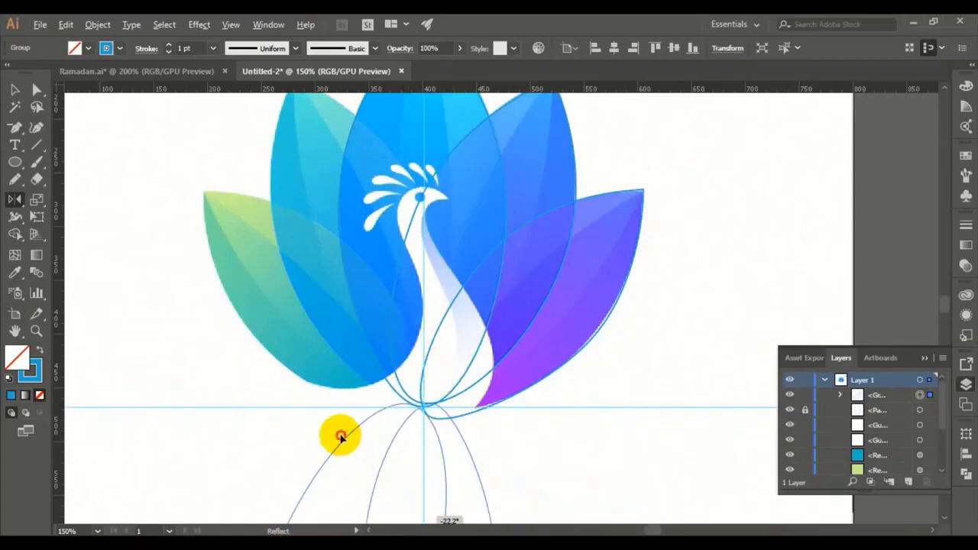
pyautogui.moveTo(339, 432); pyautogui.dragTo(351, 312)
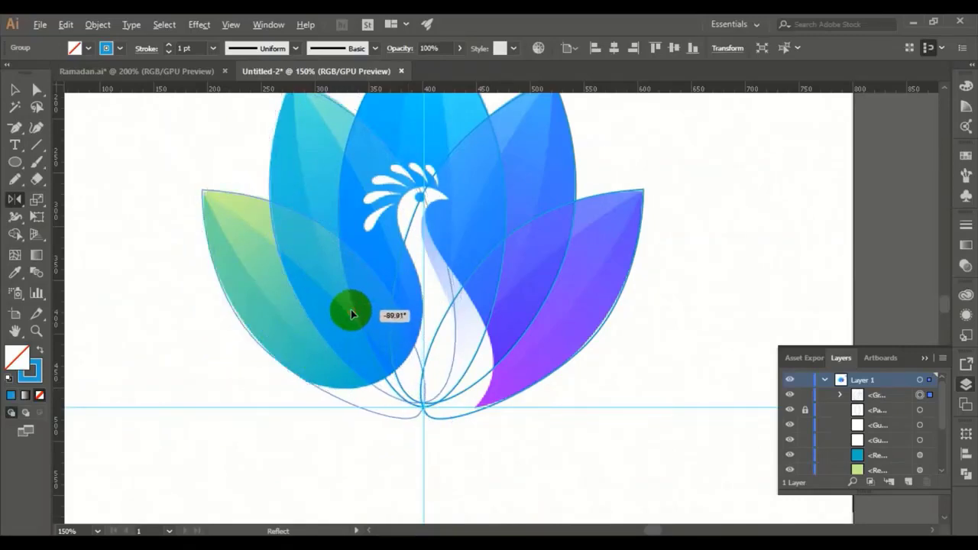
pyautogui.moveTo(349, 309); pyautogui.dragTo(728, 303)
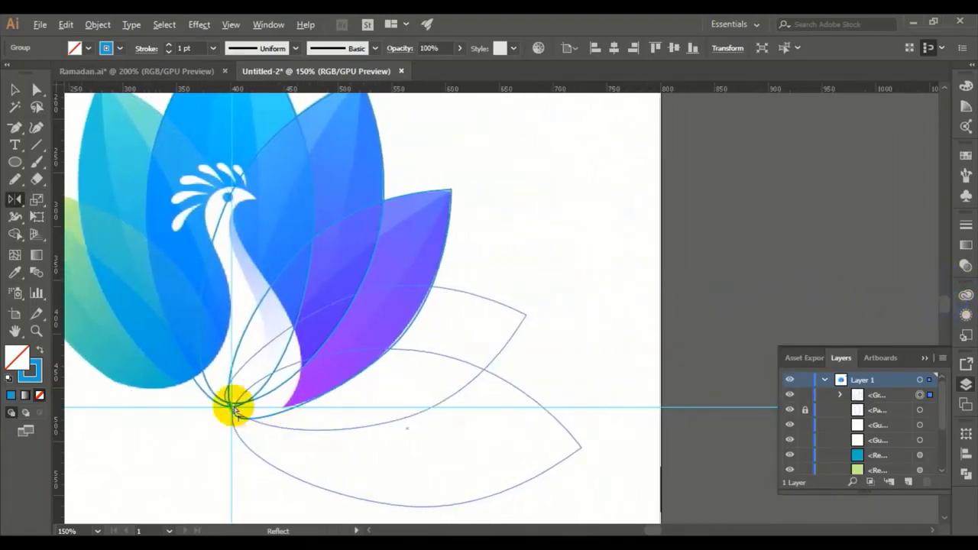
pyautogui.moveTo(524, 356); pyautogui.dragTo(467, 376)
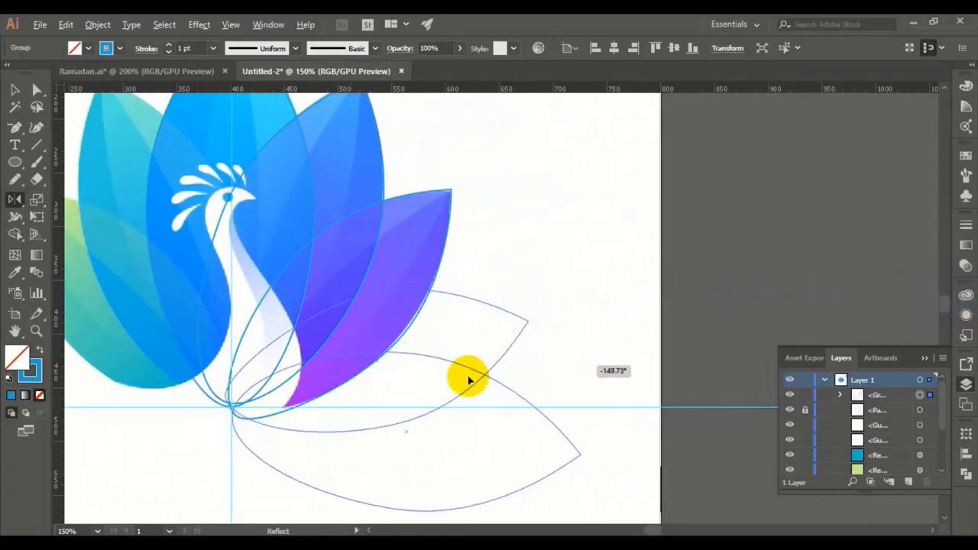
pyautogui.hotkey('ctrl', 'z')
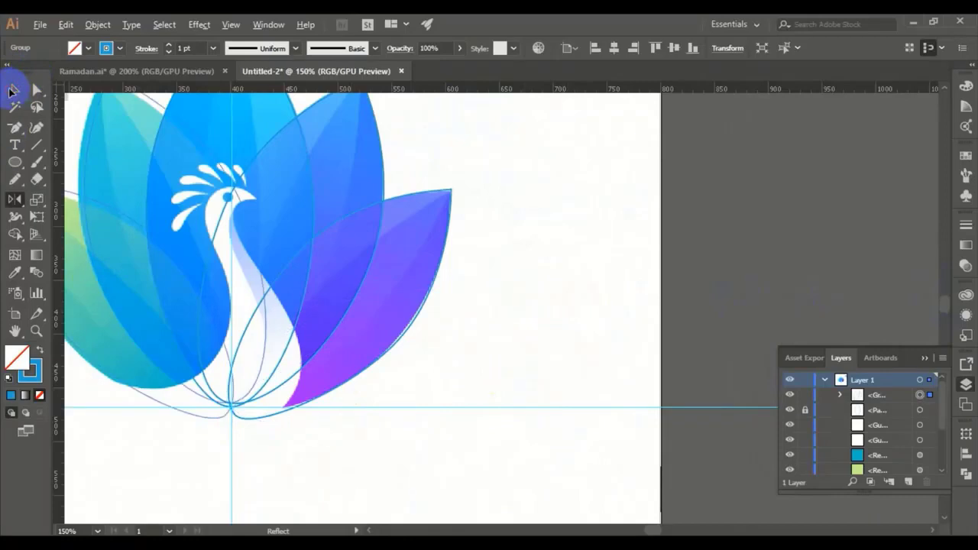
pyautogui.click(121, 70)
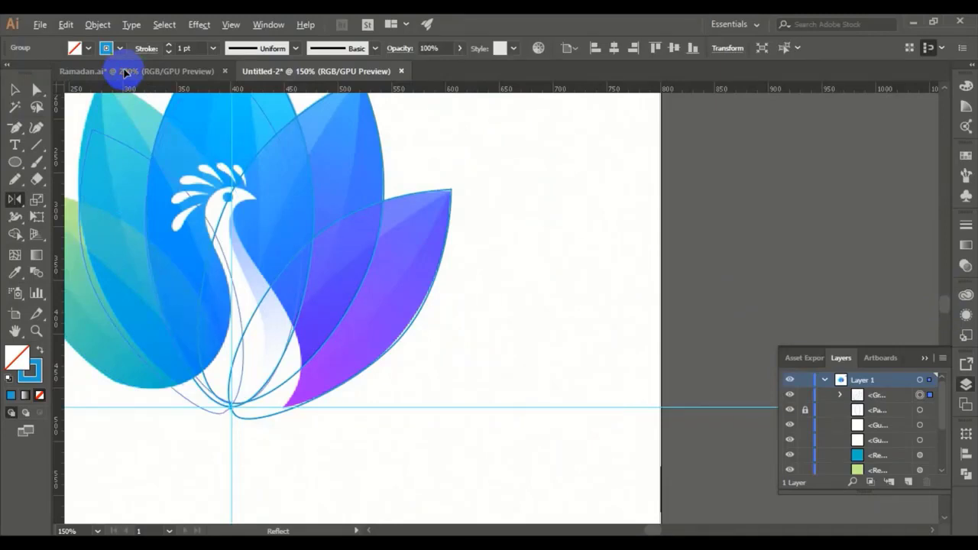
pyautogui.moveTo(236, 257); pyautogui.dragTo(611, 374)
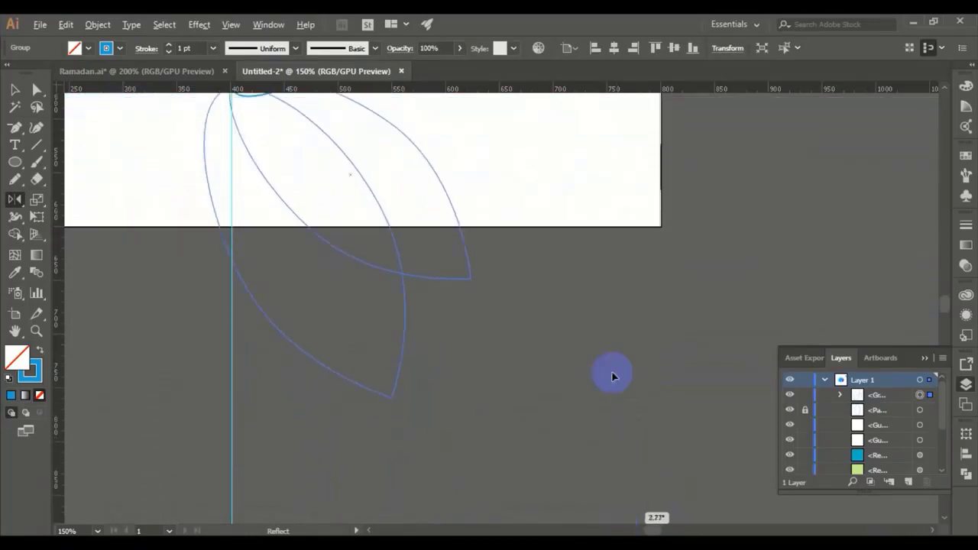
pyautogui.moveTo(611, 376); pyautogui.dragTo(607, 374)
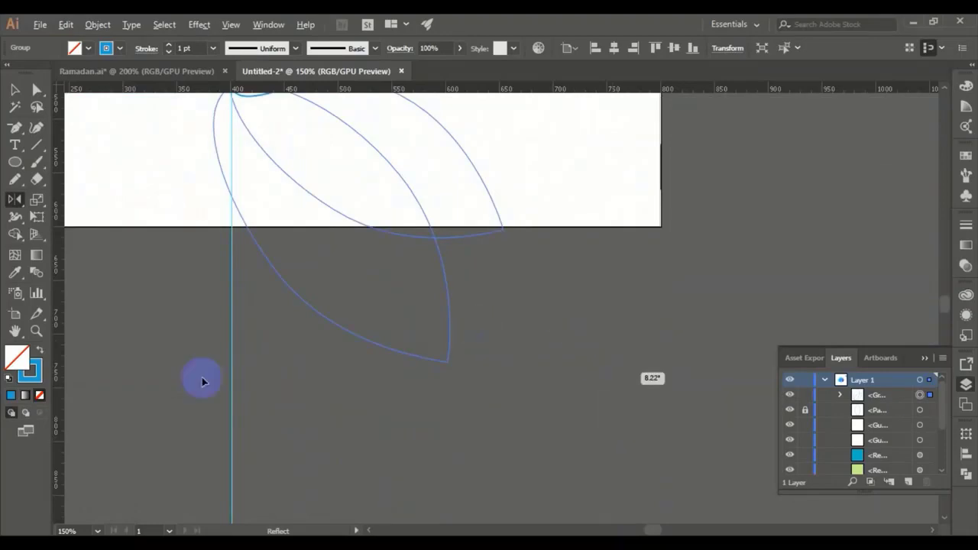
pyautogui.click(13, 90)
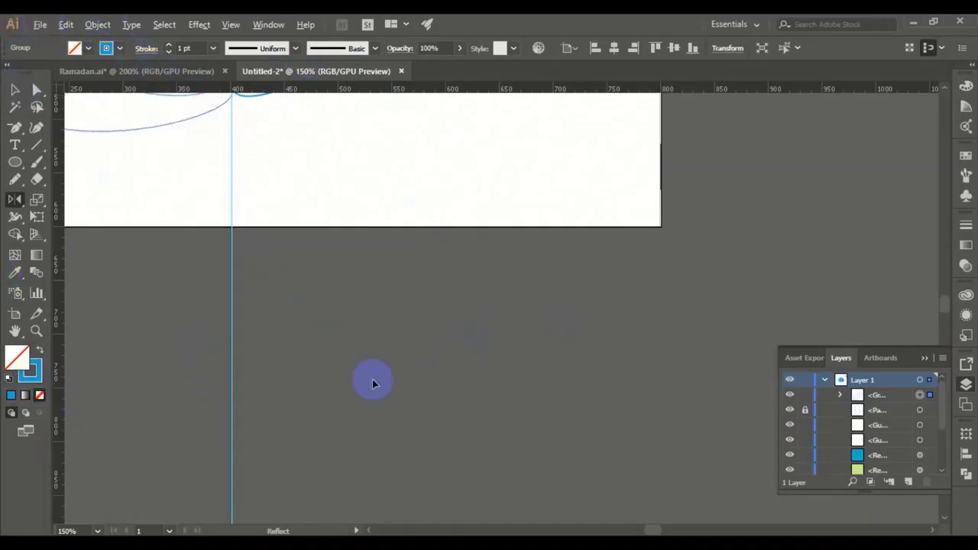
pyautogui.press('super+r')
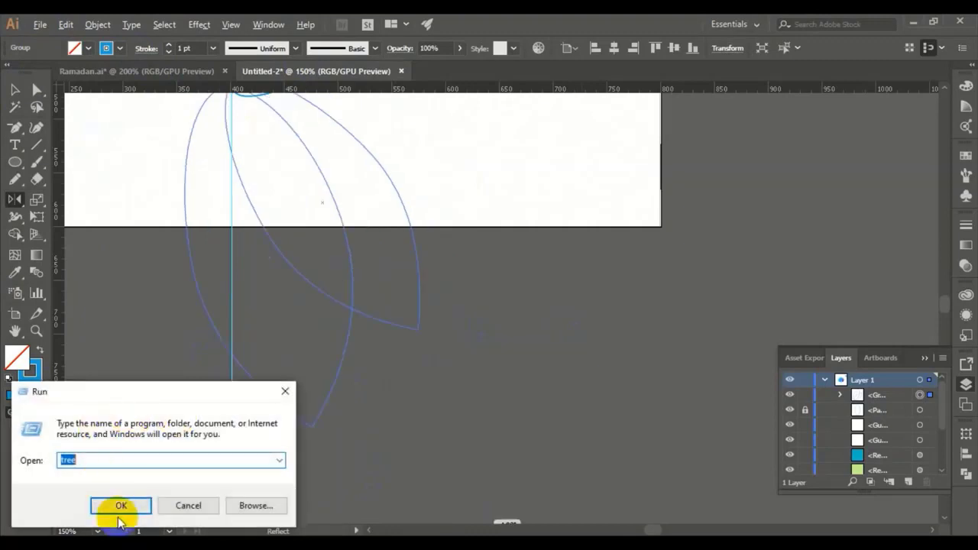
pyautogui.click(120, 506)
pyautogui.press('super+r')
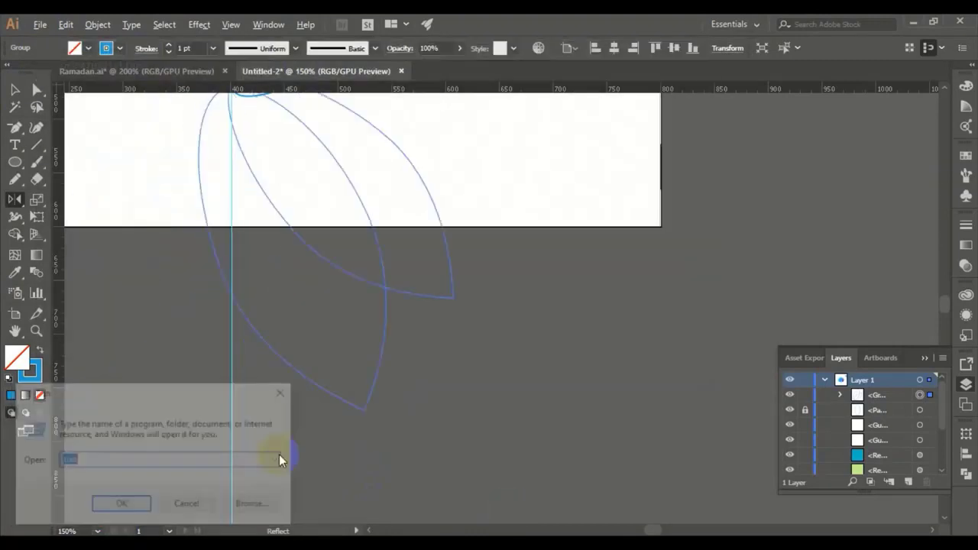
pyautogui.click(120, 500)
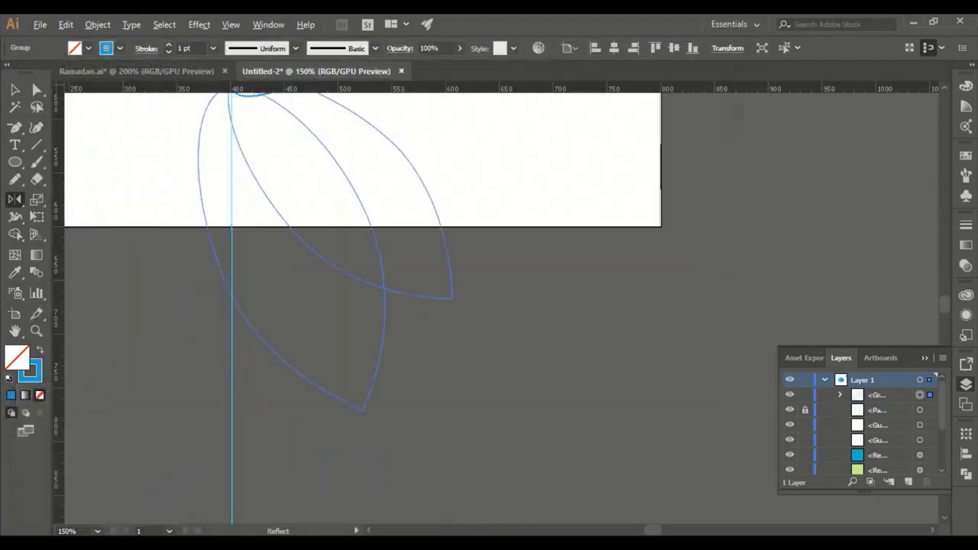
pyautogui.press('super+r')
pyautogui.click(121, 510)
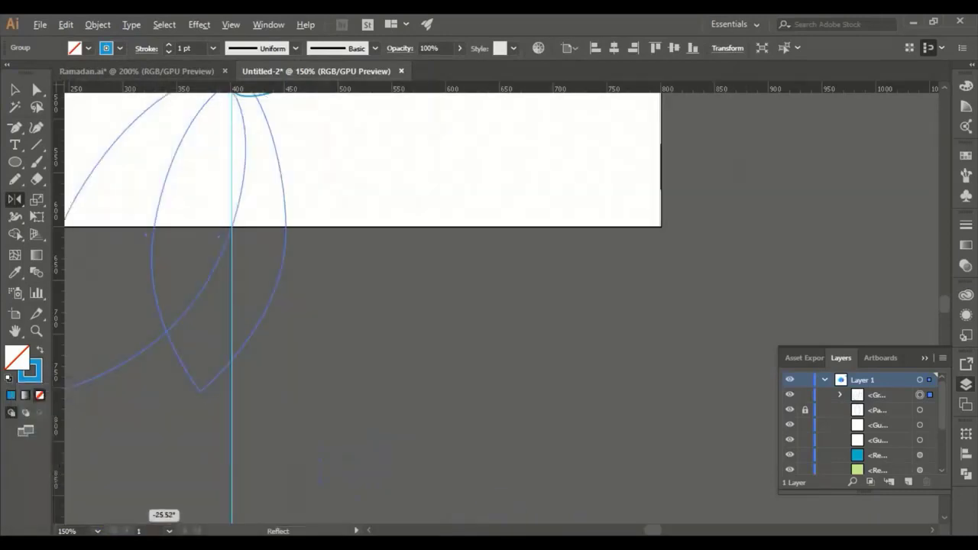
pyautogui.press('super+r')
pyautogui.click(118, 505)
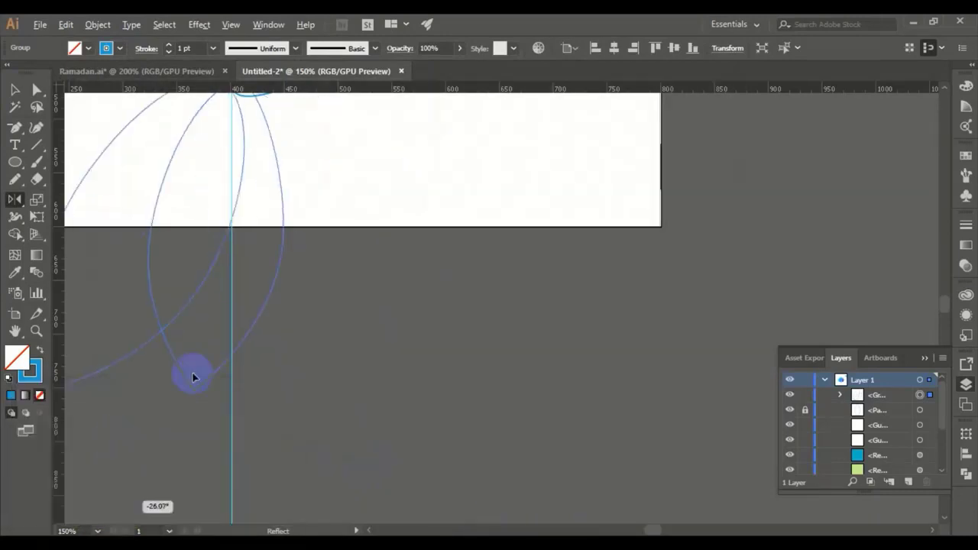
pyautogui.moveTo(364, 349); pyautogui.dragTo(543, 241)
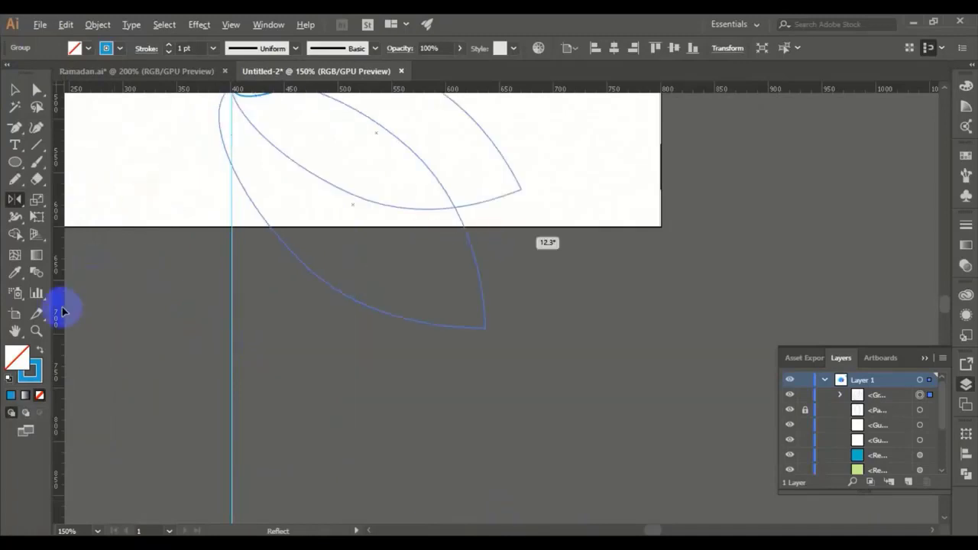
pyautogui.moveTo(11, 327); pyautogui.dragTo(68, 332)
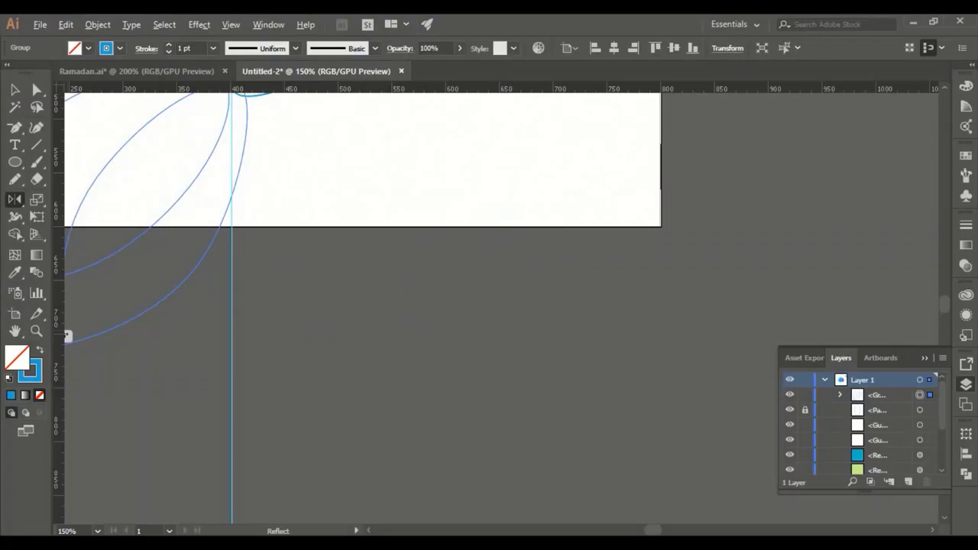
# Step: Search Windows for Task Manager and open it
pyautogui.moveTo(506, 281); pyautogui.dragTo(40, 42)
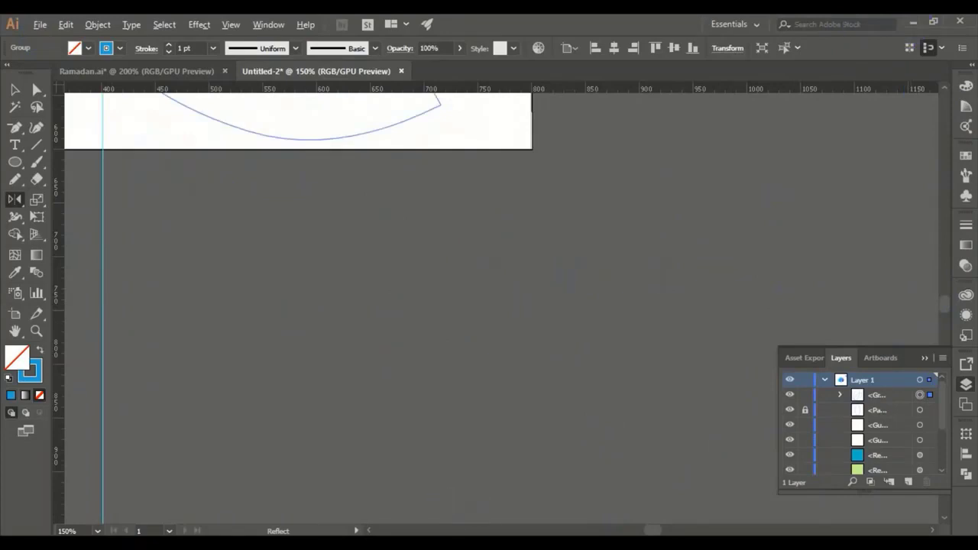
pyautogui.moveTo(619, 544)
pyautogui.click(510, 472)
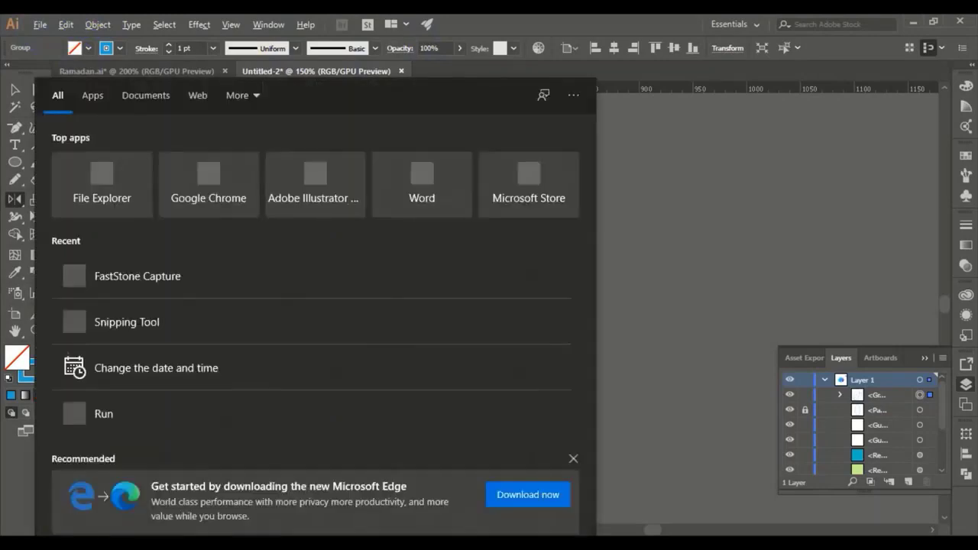
pyautogui.write('task m')
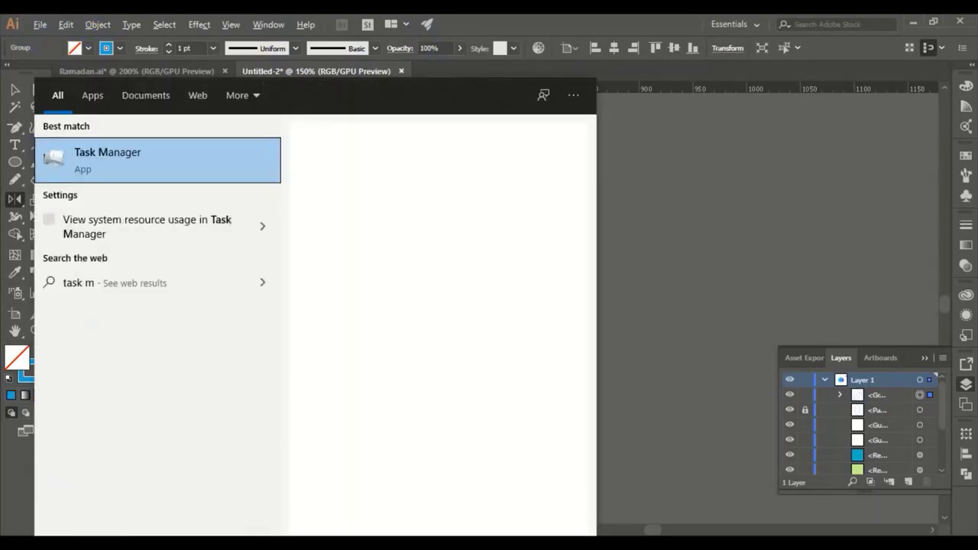
pyautogui.write('anager')
pyautogui.press('Return')
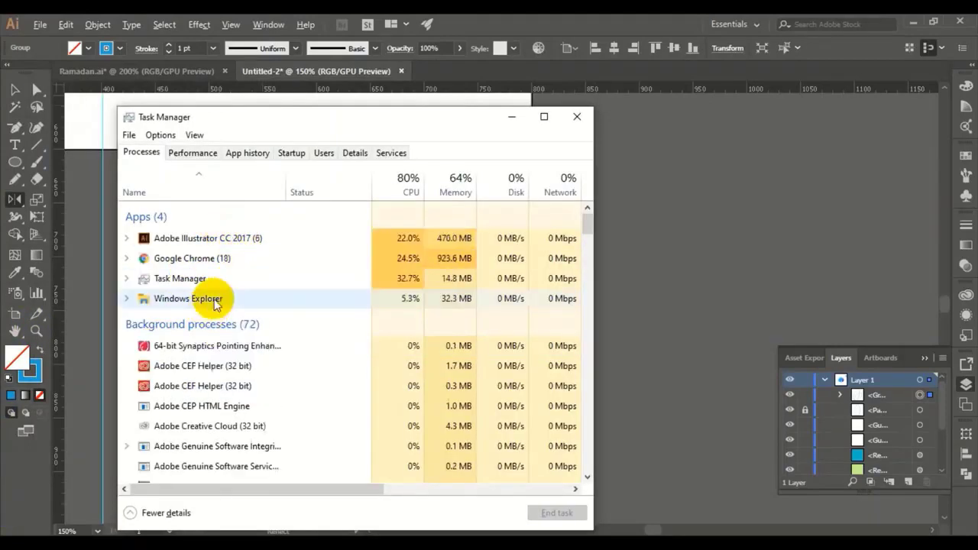
# Step: Restart the Windows Explorer process in Task Manager and minimize Task Manager
pyautogui.click(216, 303)
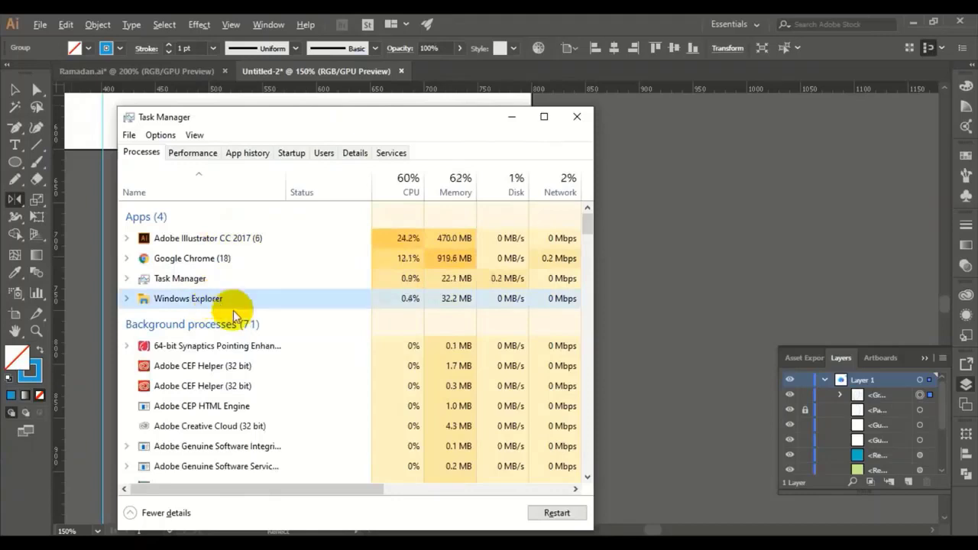
pyautogui.scroll(-1, 216, 277)
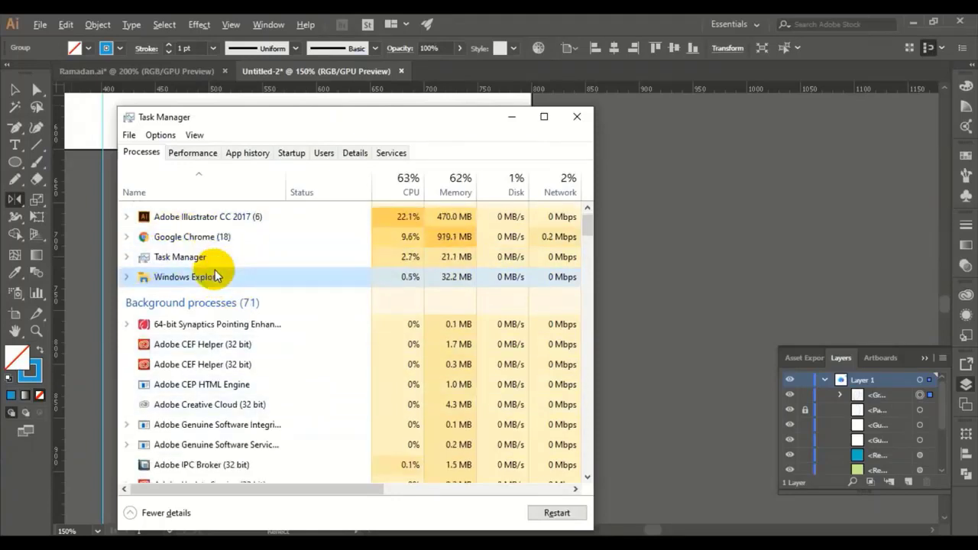
pyautogui.scroll(-5, 217, 278)
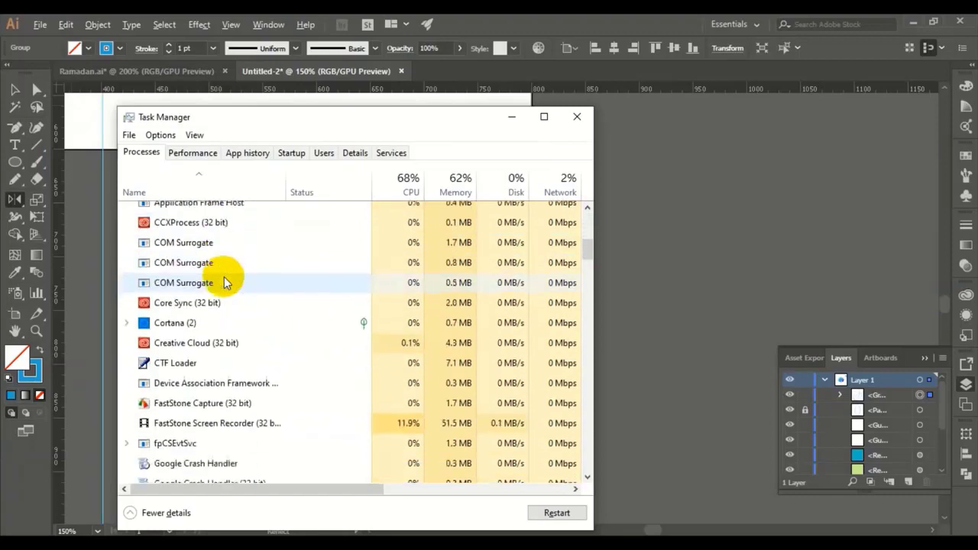
pyautogui.scroll(6, 224, 282)
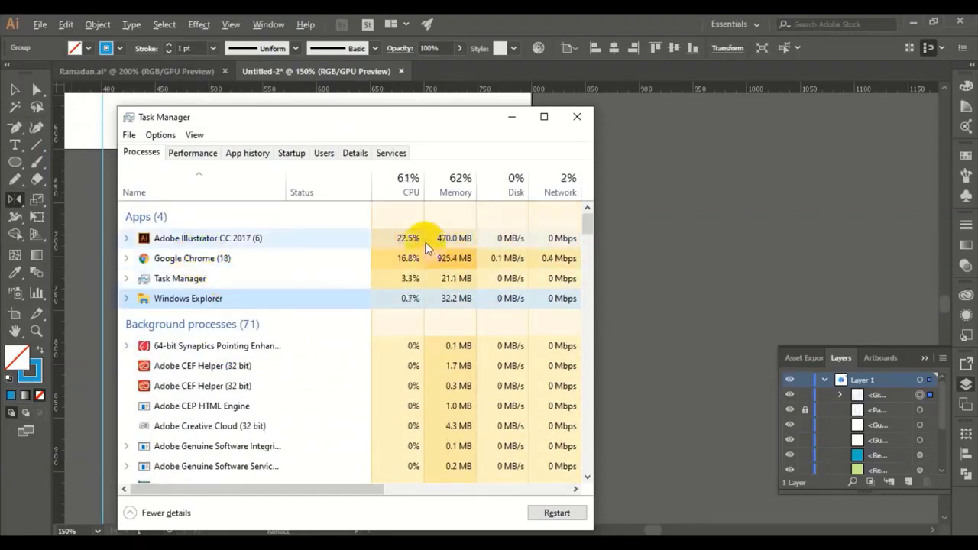
pyautogui.scroll(-1, 231, 306)
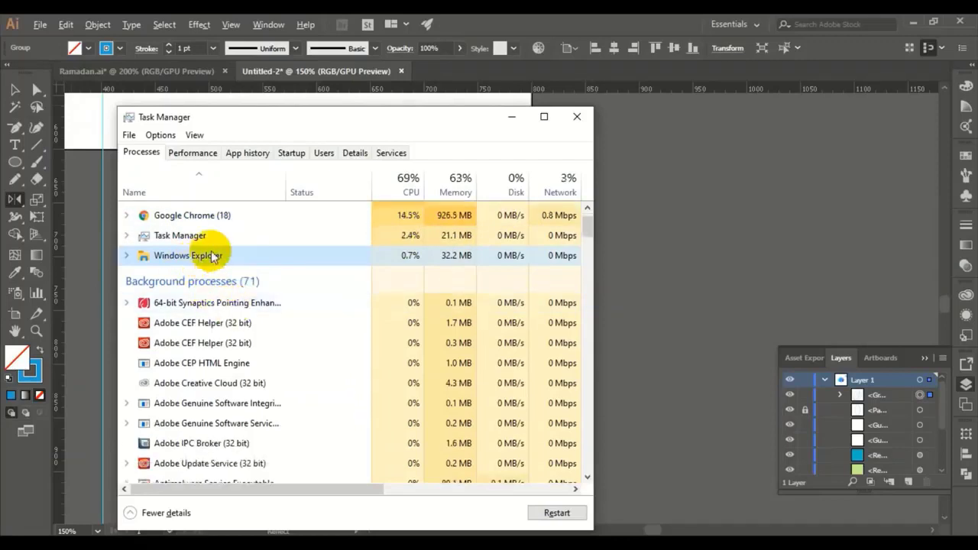
pyautogui.scroll(-1, 268, 268)
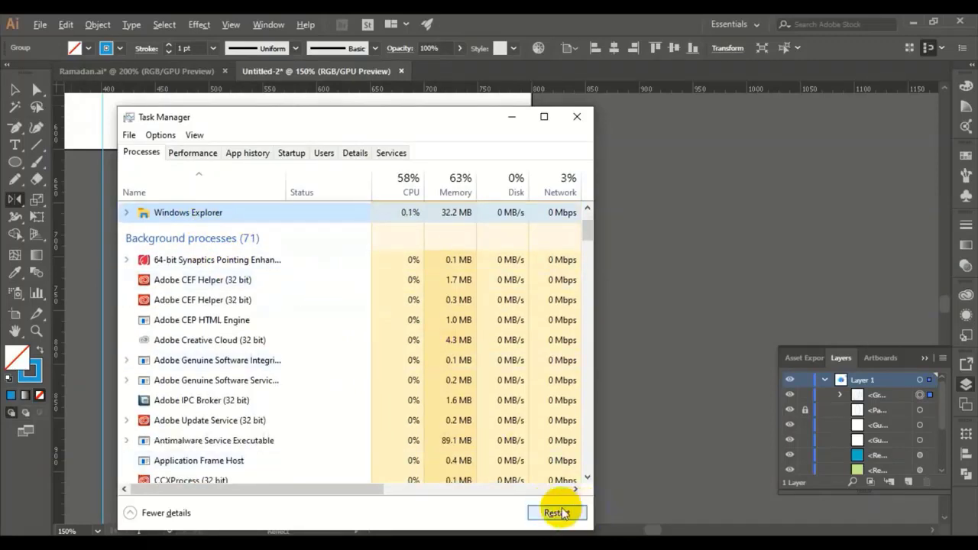
pyautogui.click(535, 515)
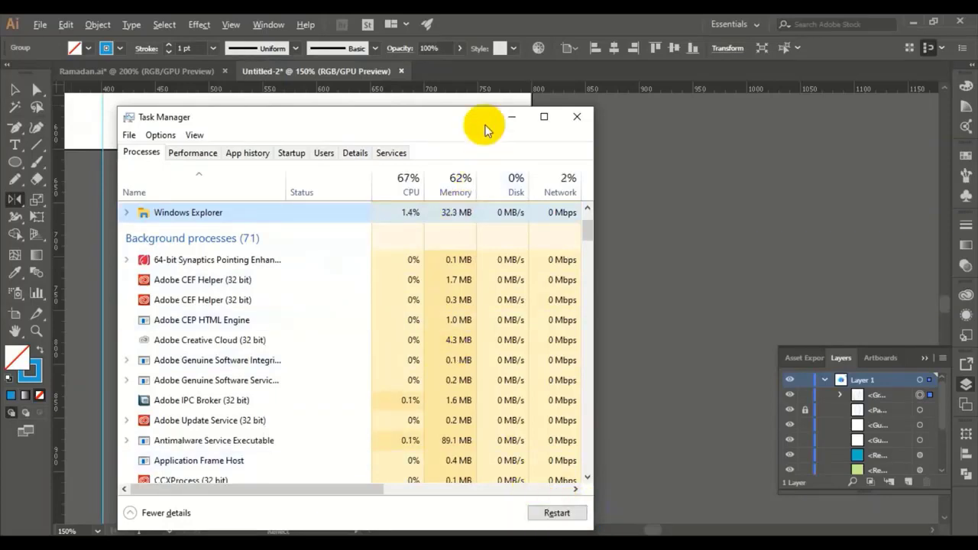
pyautogui.click(509, 119)
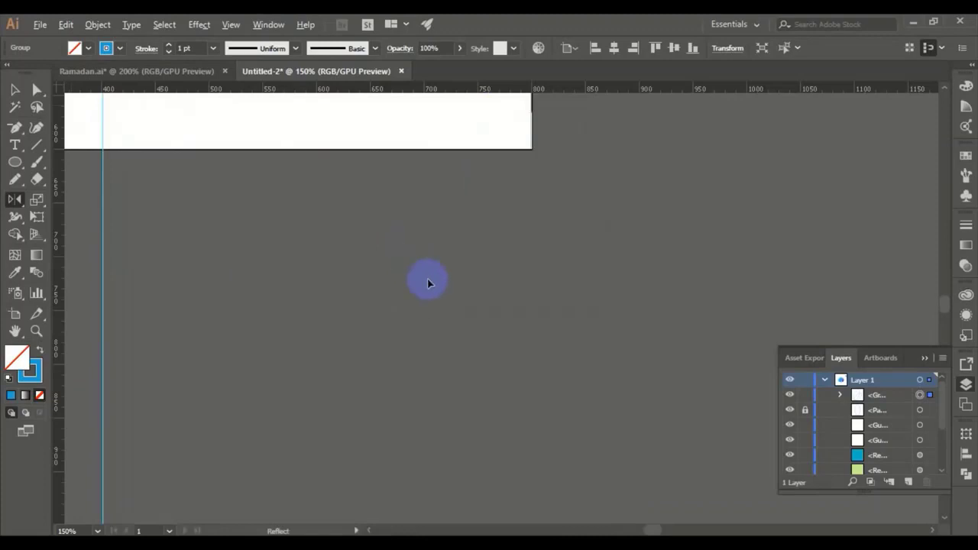
# Step: Run the tree command repeatedly from the Windows Run dialog
pyautogui.moveTo(615, 544)
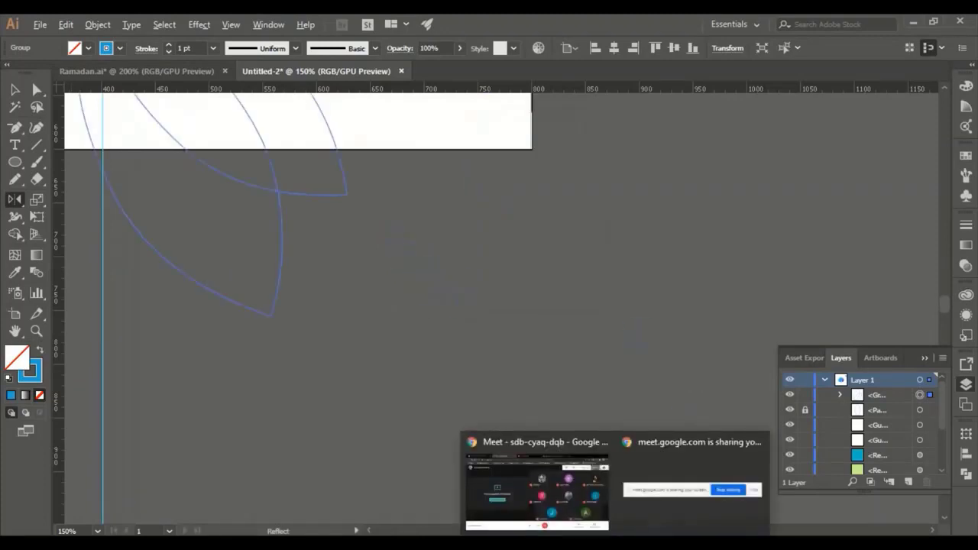
pyautogui.press('super+r')
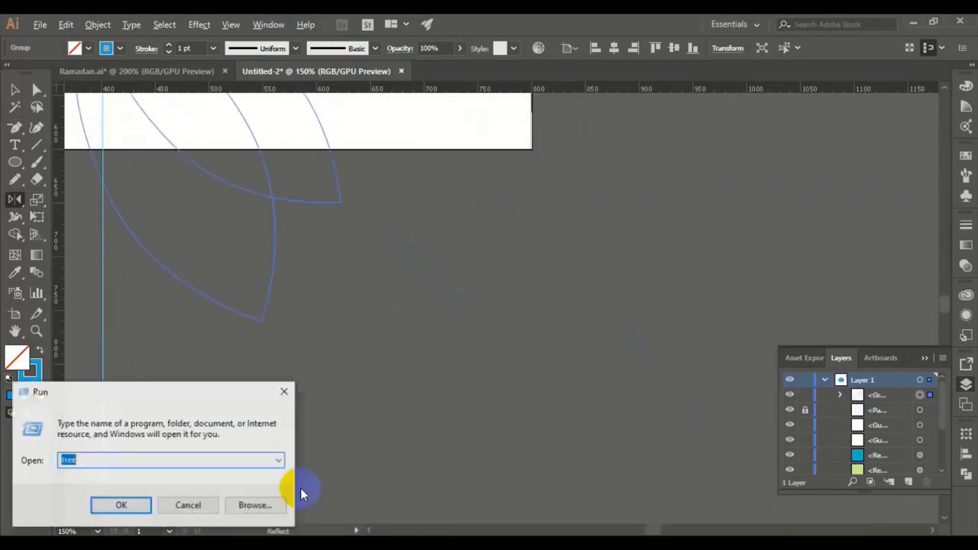
pyautogui.click(126, 505)
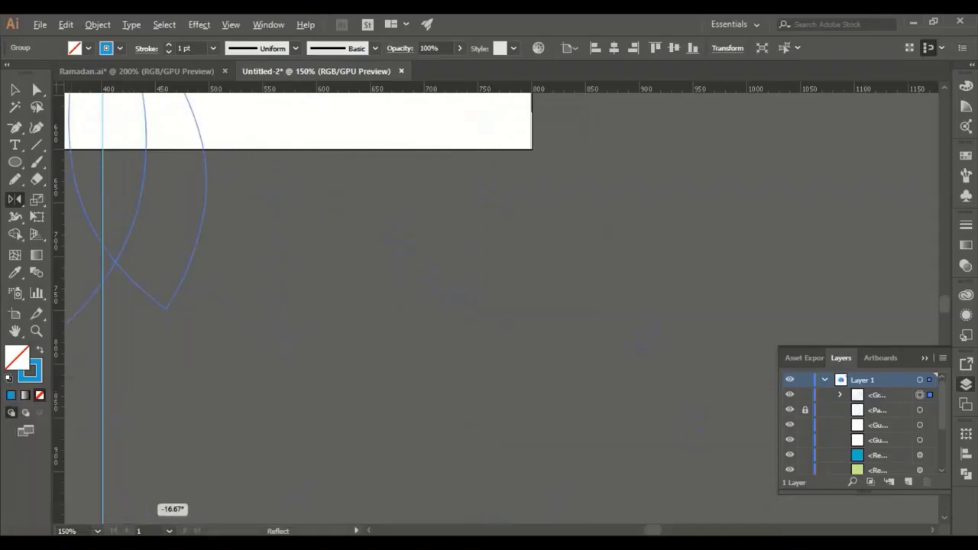
pyautogui.press('super+r')
pyautogui.click(125, 505)
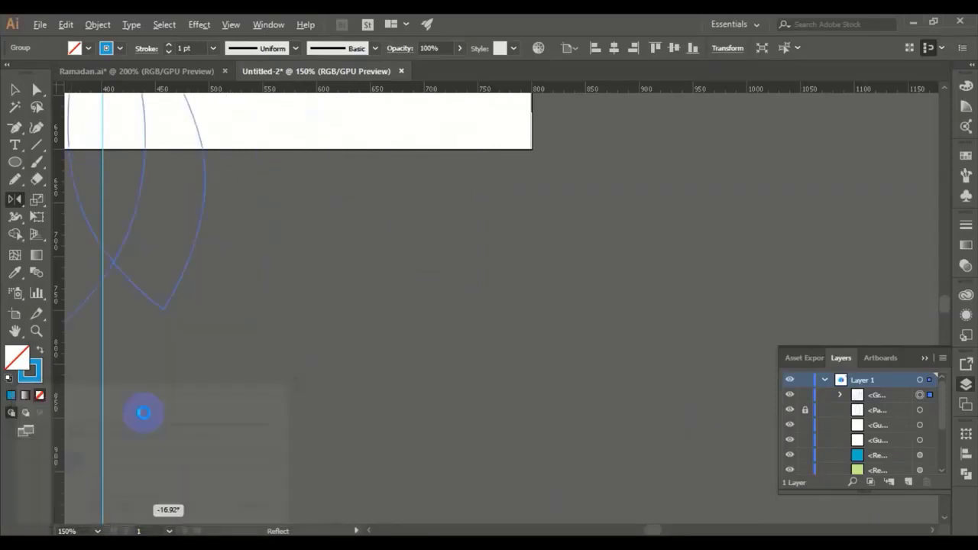
pyautogui.press('super+r')
pyautogui.click(127, 504)
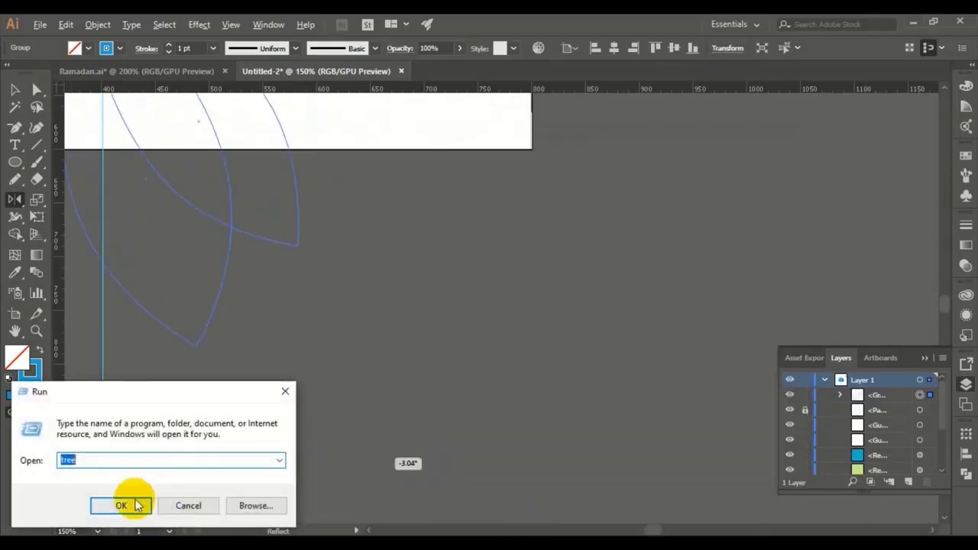
pyautogui.press('super+r')
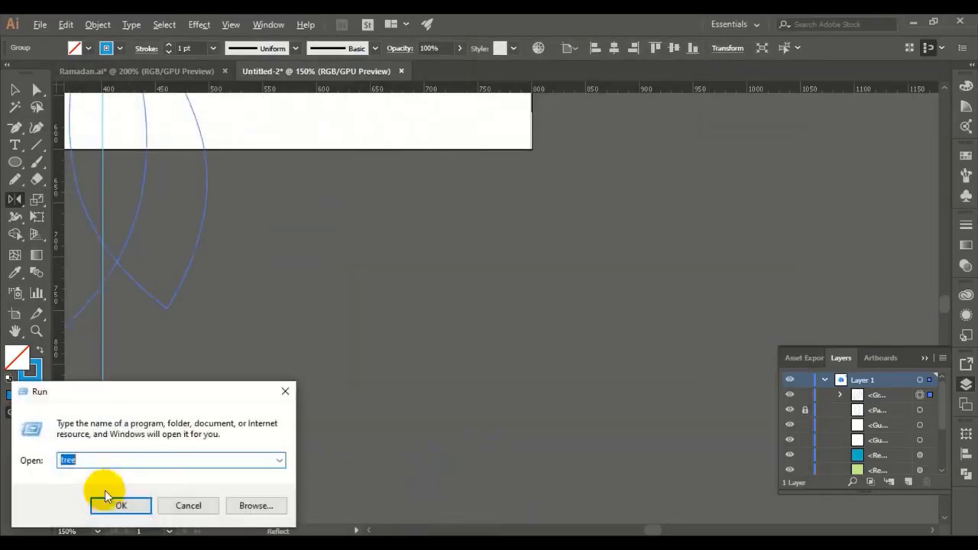
pyautogui.click(122, 505)
# Step: Try to free the petal outlines stuck in the Reflect operation, rerunning the tree command from the Run dialog
pyautogui.moveTo(159, 100); pyautogui.dragTo(224, 74)
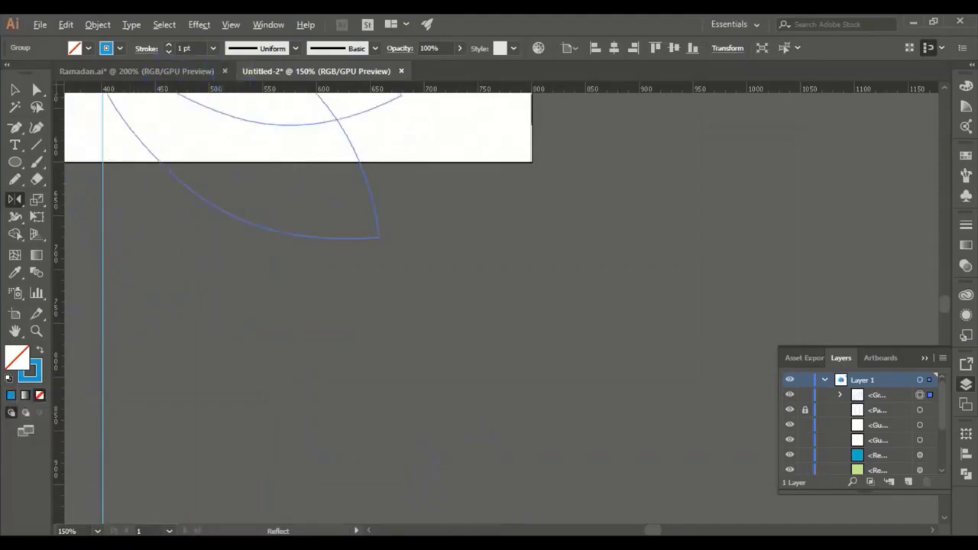
pyautogui.moveTo(229, 504); pyautogui.dragTo(602, 528)
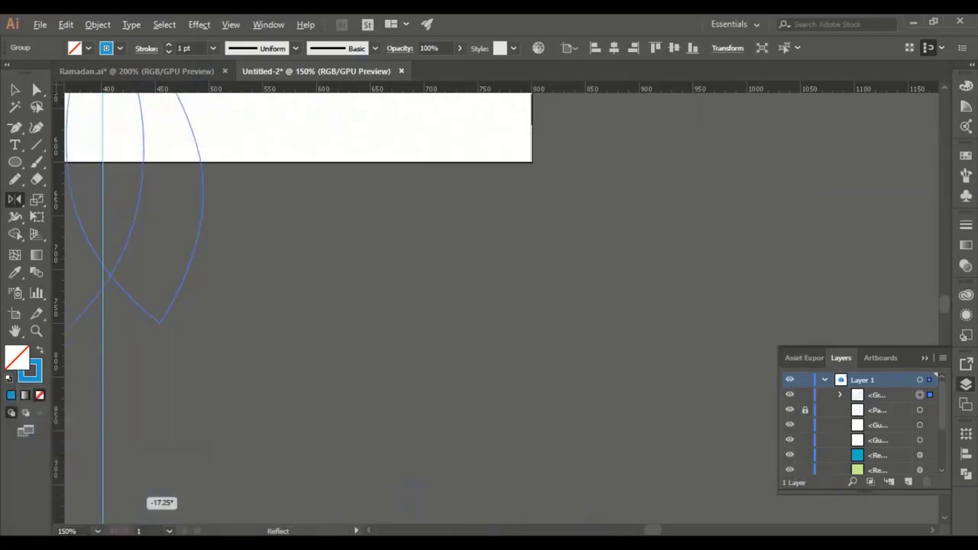
pyautogui.press('super+r')
pyautogui.click(124, 506)
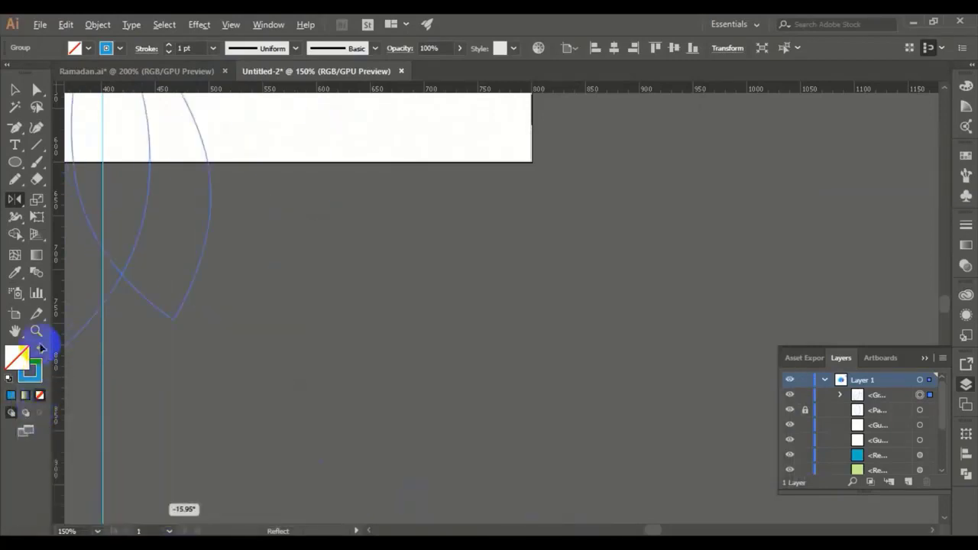
pyautogui.moveTo(42, 353); pyautogui.dragTo(280, 421)
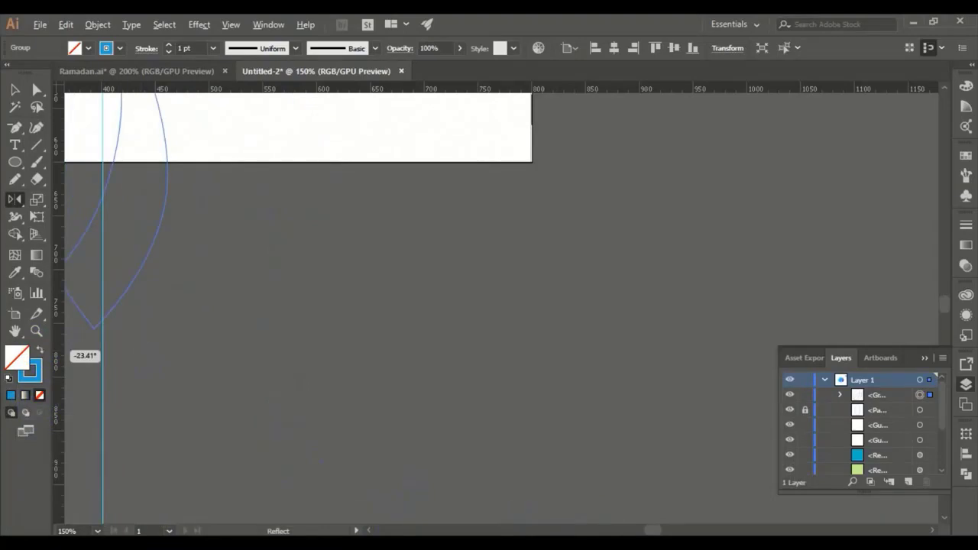
pyautogui.press('super+r')
pyautogui.click(128, 504)
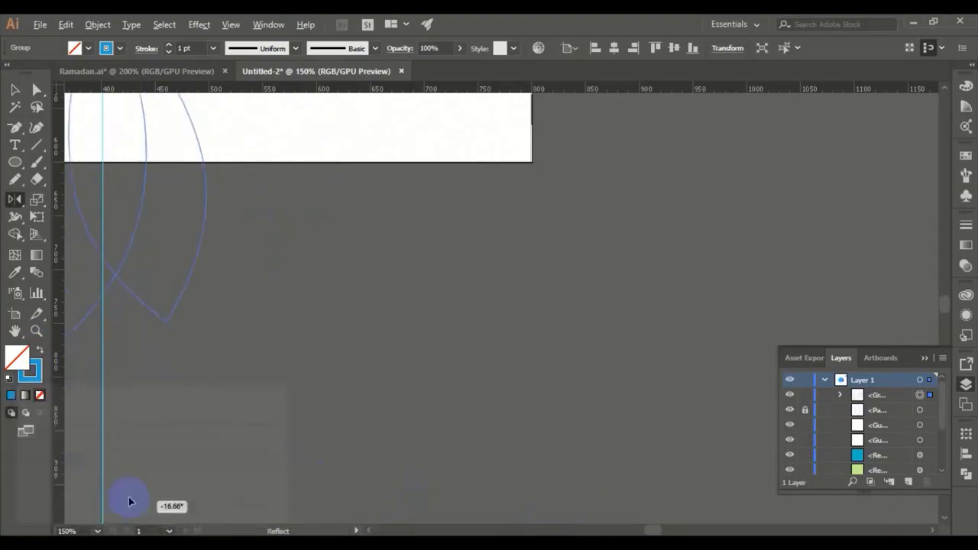
pyautogui.press('super+r')
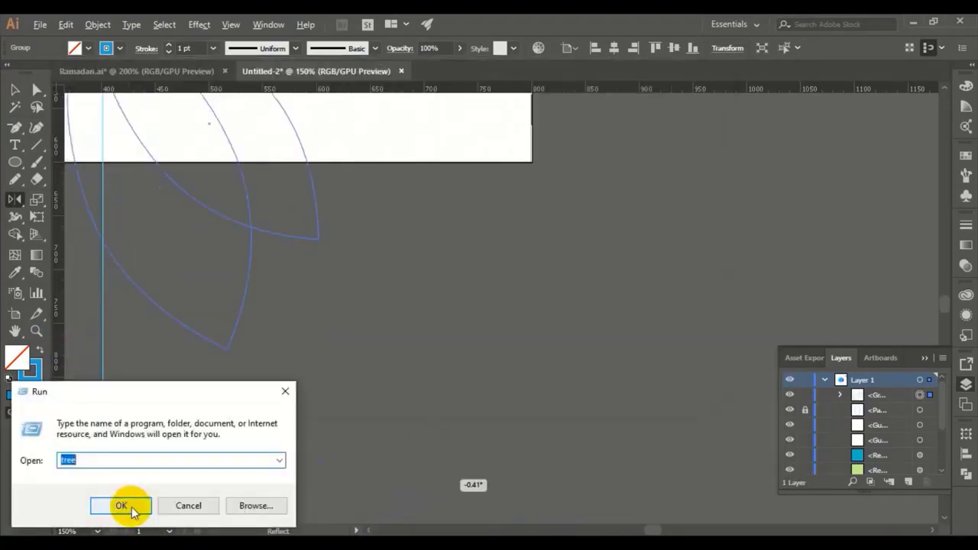
pyautogui.click(127, 505)
pyautogui.press('super+r')
pyautogui.click(142, 503)
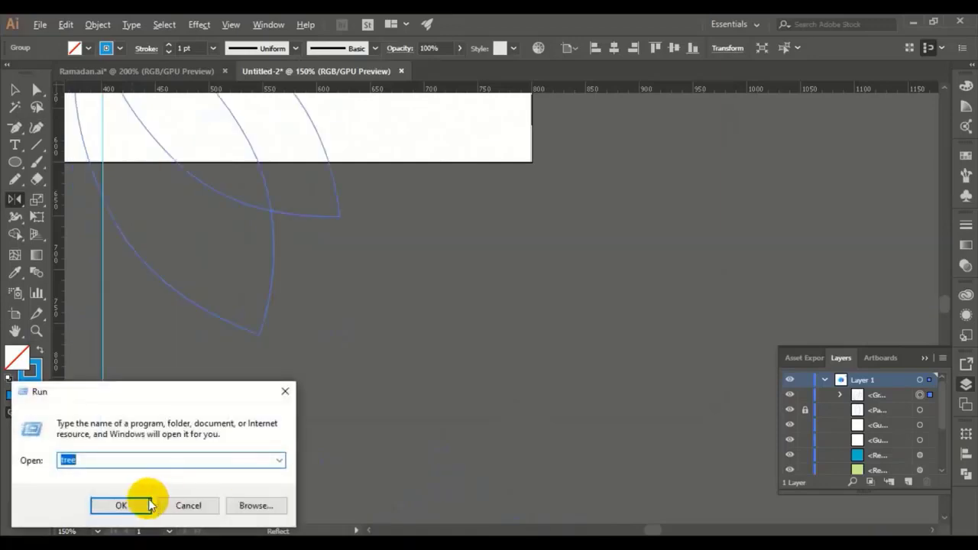
pyautogui.moveTo(165, 494); pyautogui.dragTo(256, 489)
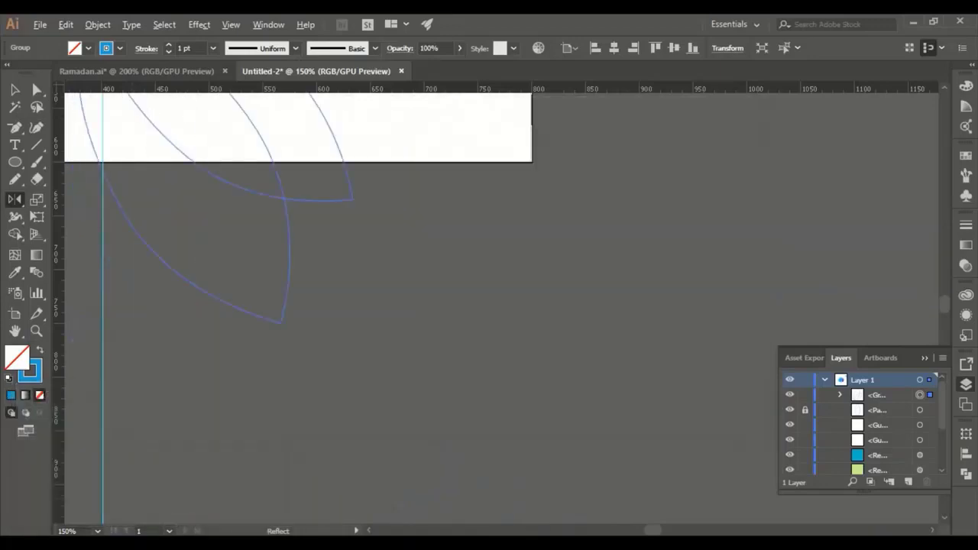
# Step: Reopen Task Manager, restart Windows Explorer once more and minimize Task Manager
pyautogui.hotkey('ctrl', 'shift', 'Escape')
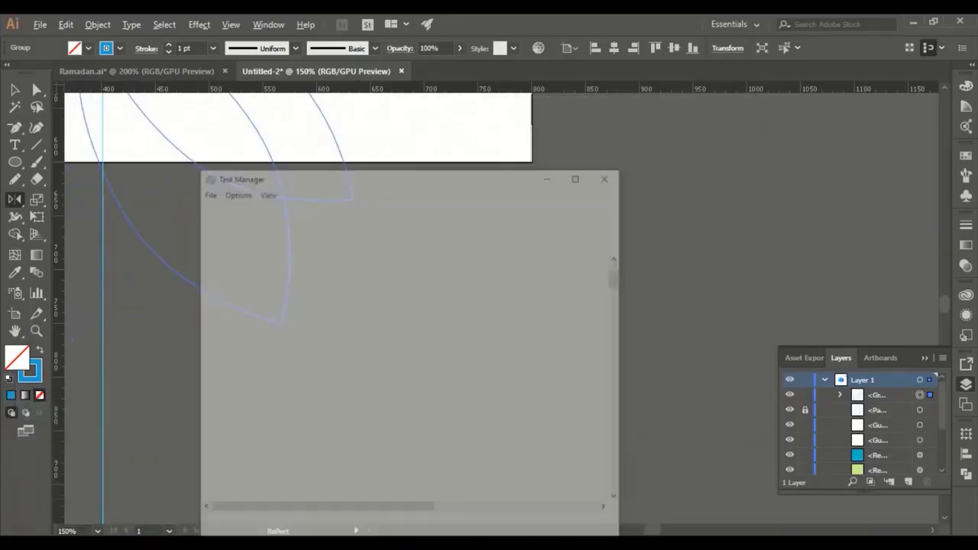
pyautogui.click(125, 214)
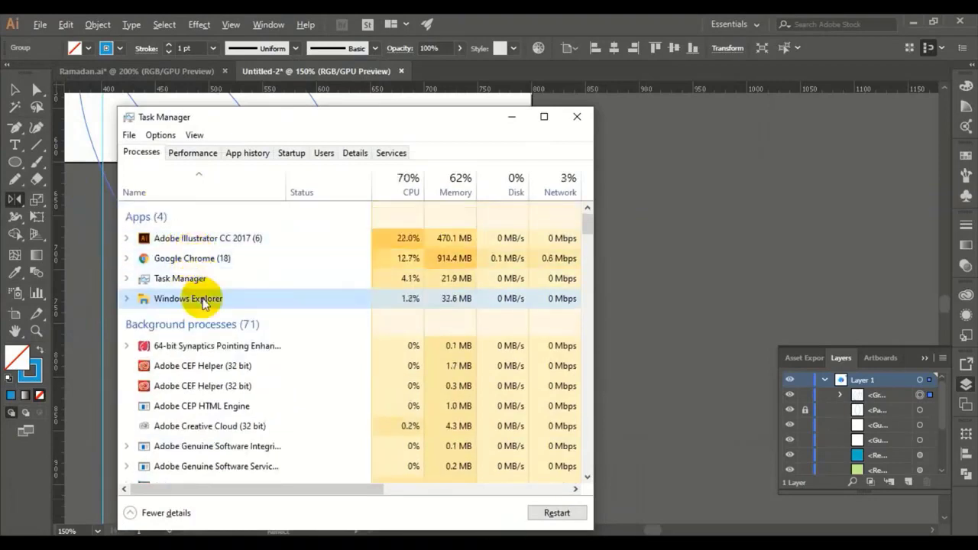
pyautogui.click(557, 515)
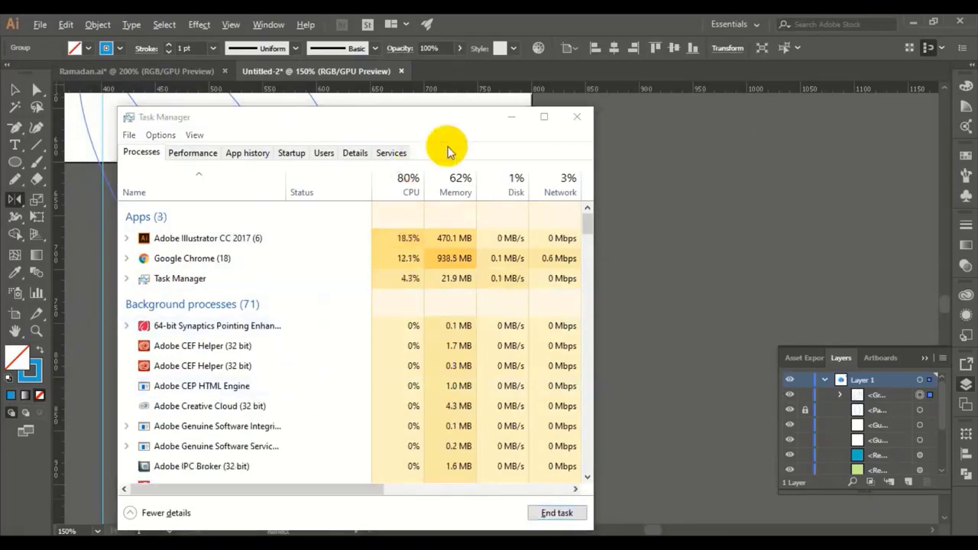
pyautogui.click(509, 118)
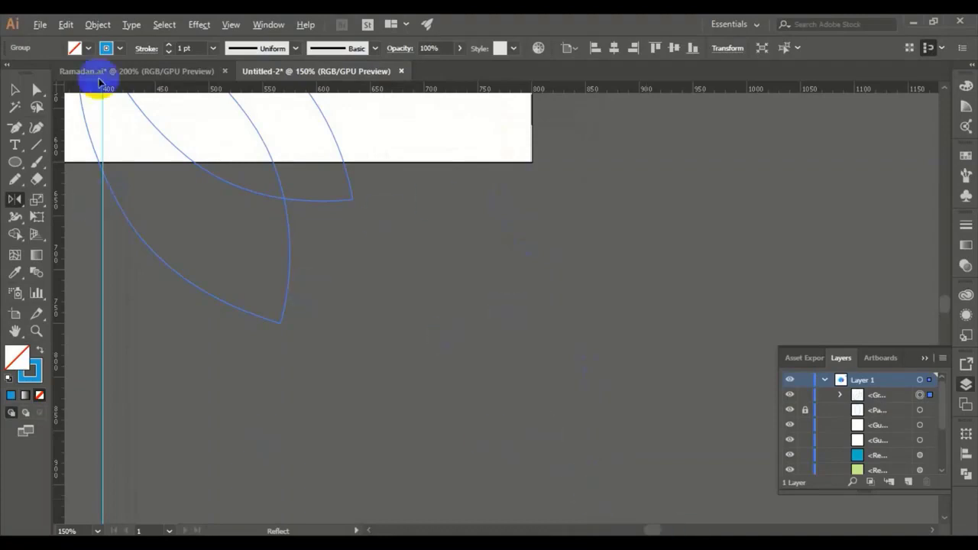
# Step: Try to switch to the Google Meet window, and return to Illustrator to leave the Reflect tool for the Selection tool
pyautogui.click(40, 27)
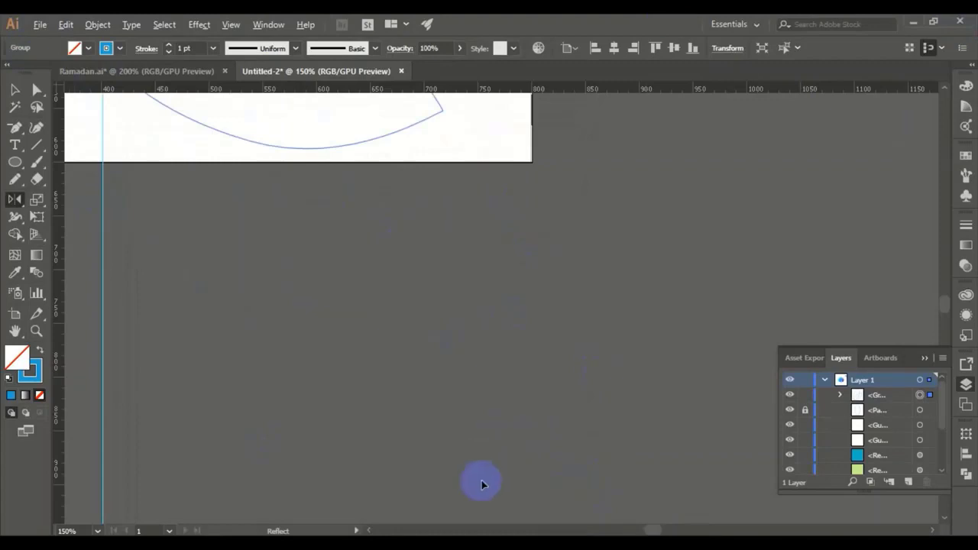
pyautogui.moveTo(617, 544)
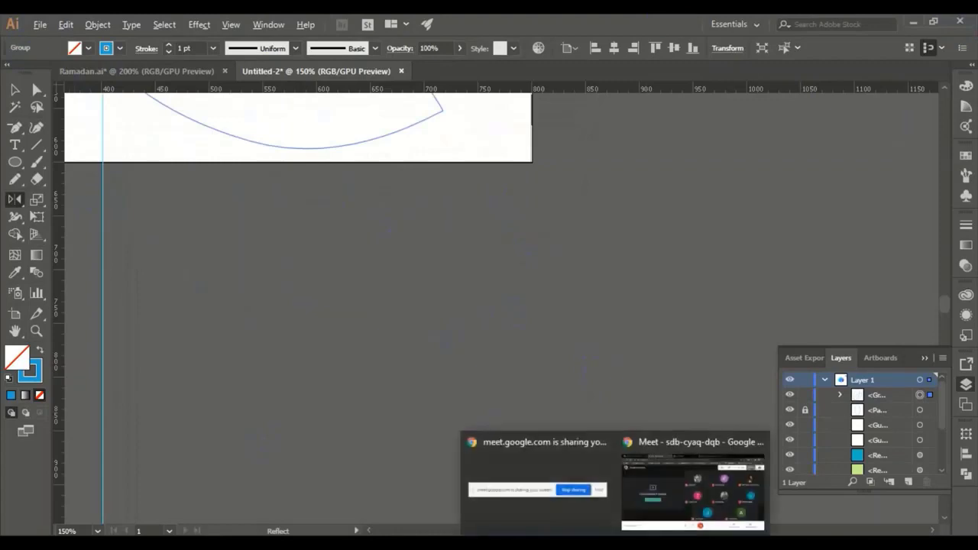
pyautogui.click(637, 507)
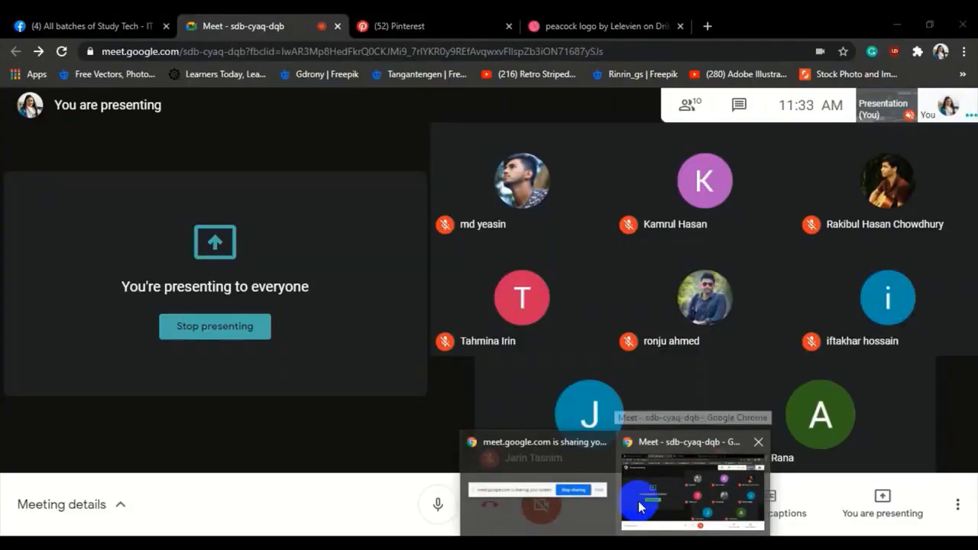
pyautogui.click(639, 508)
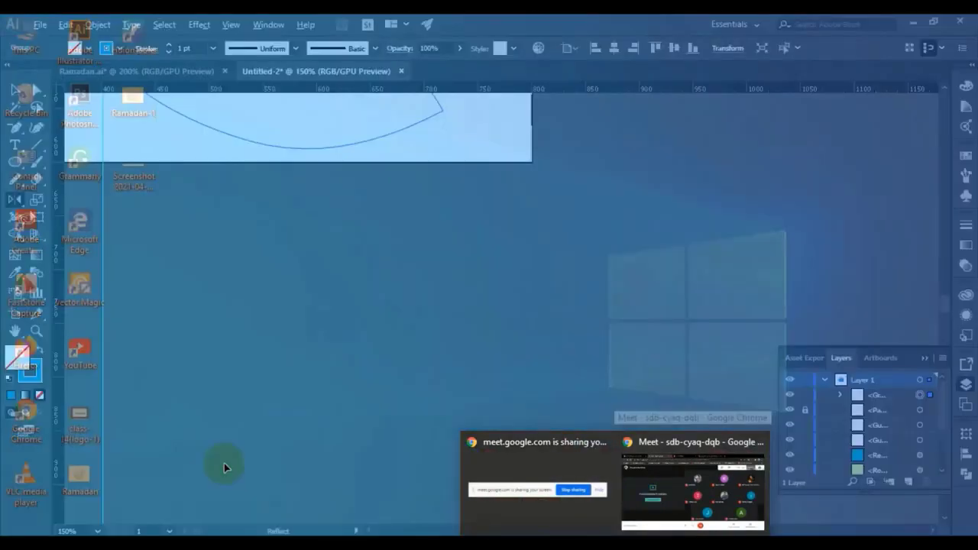
pyautogui.click(19, 88)
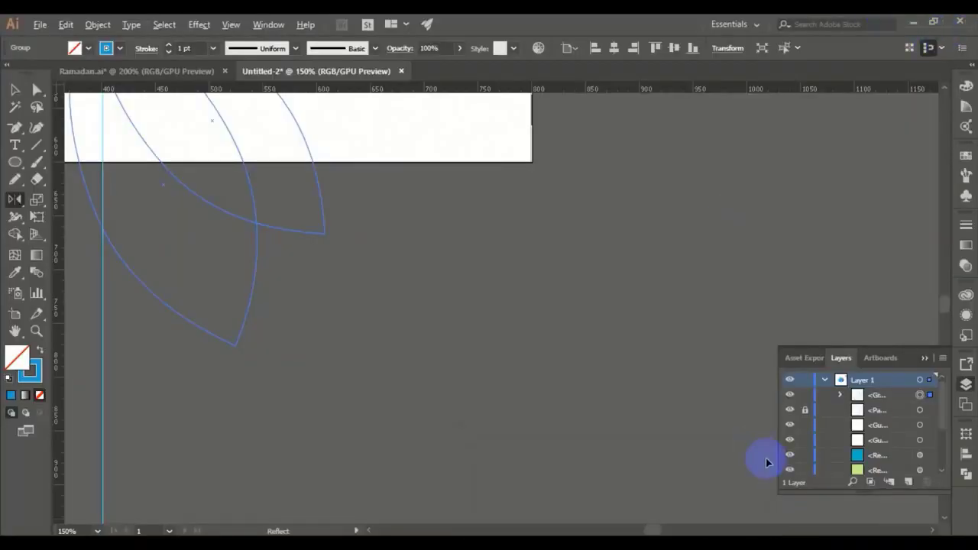
# Step: Switch to the Google Meet window in Chrome, leave the call and close the browser window
pyautogui.click(19, 530)
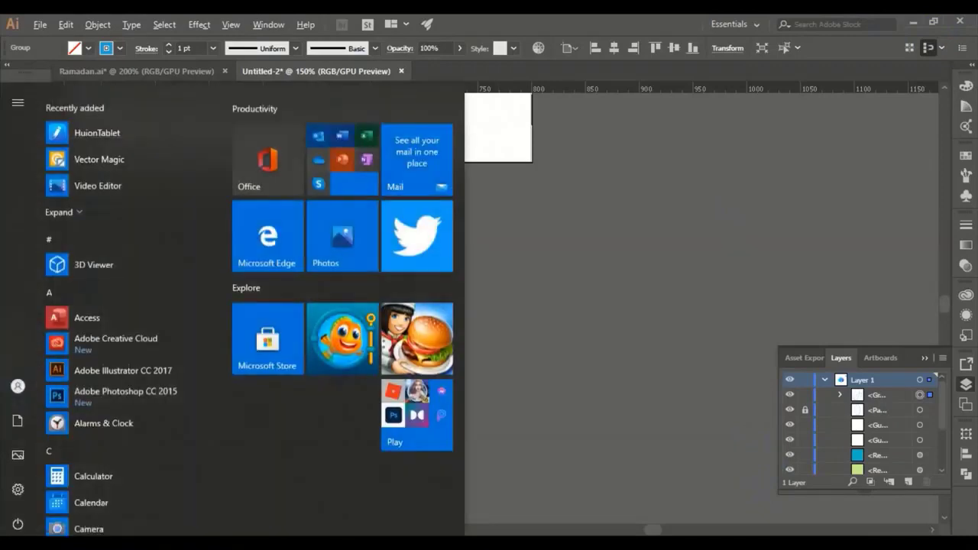
pyautogui.click(17, 520)
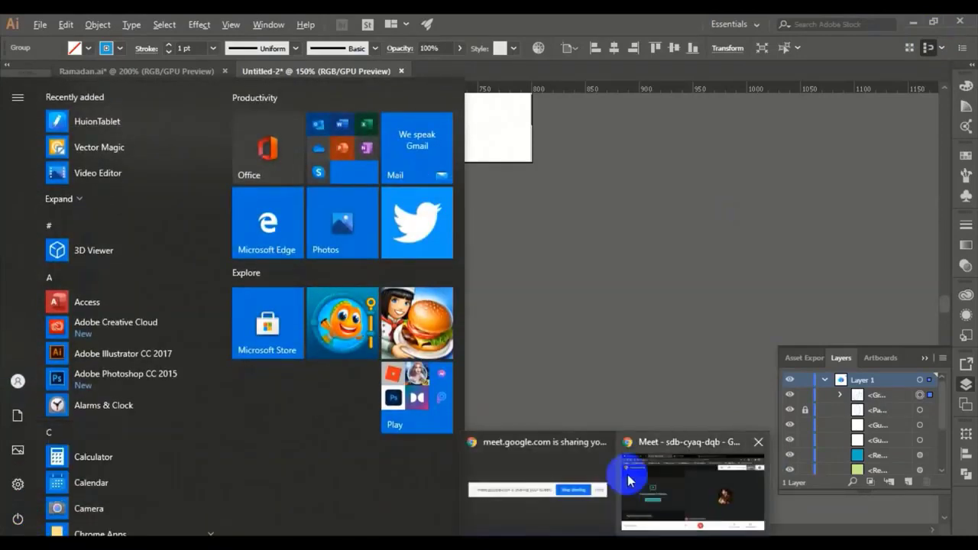
pyautogui.click(628, 477)
pyautogui.moveTo(586, 500)
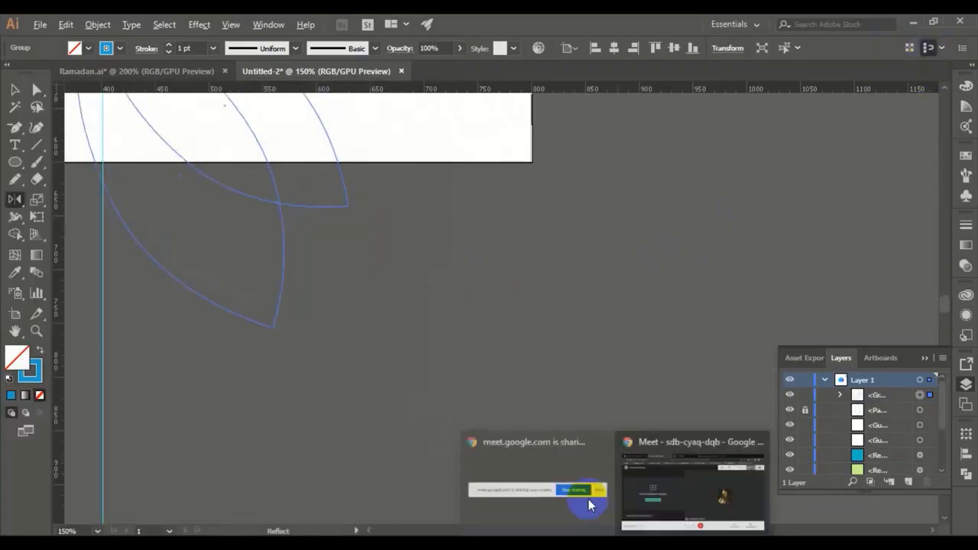
pyautogui.click(647, 450)
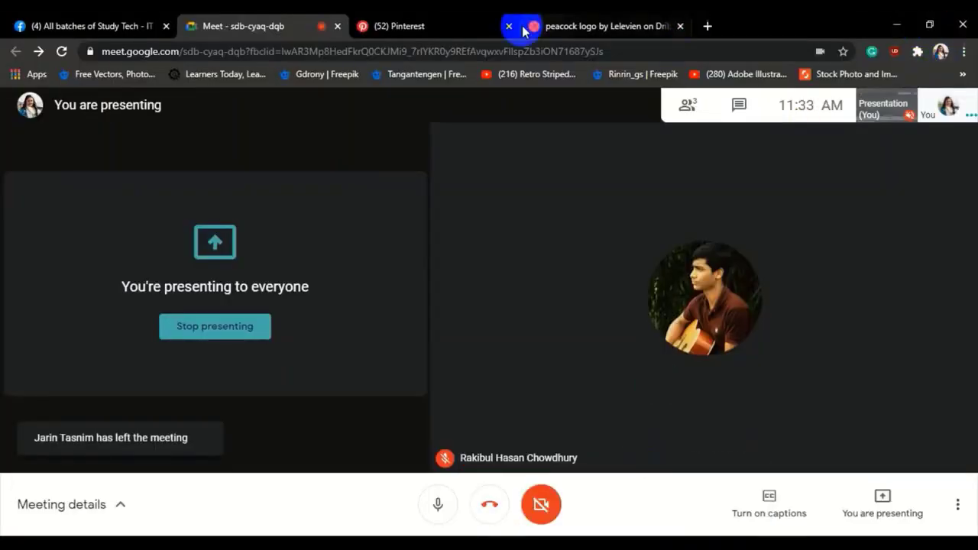
pyautogui.click(492, 500)
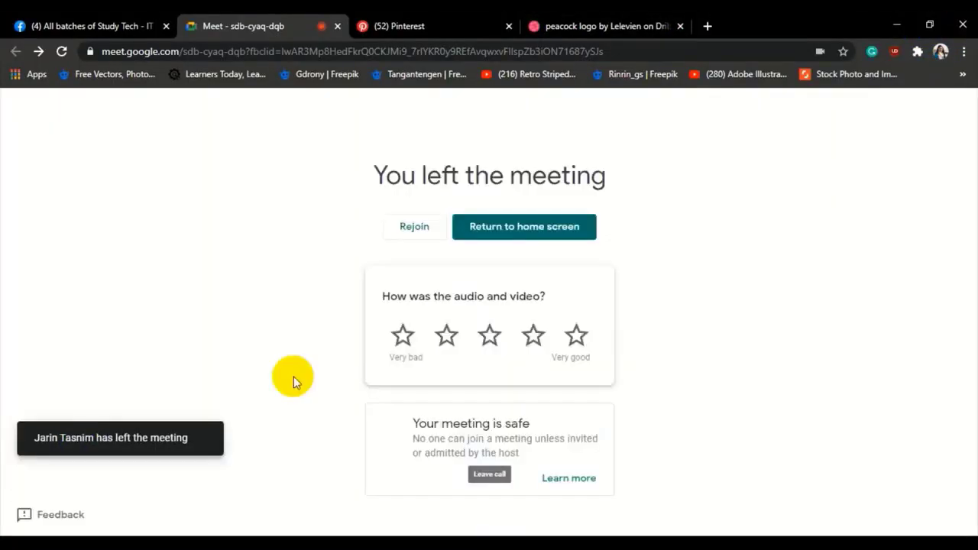
pyautogui.click(959, 25)
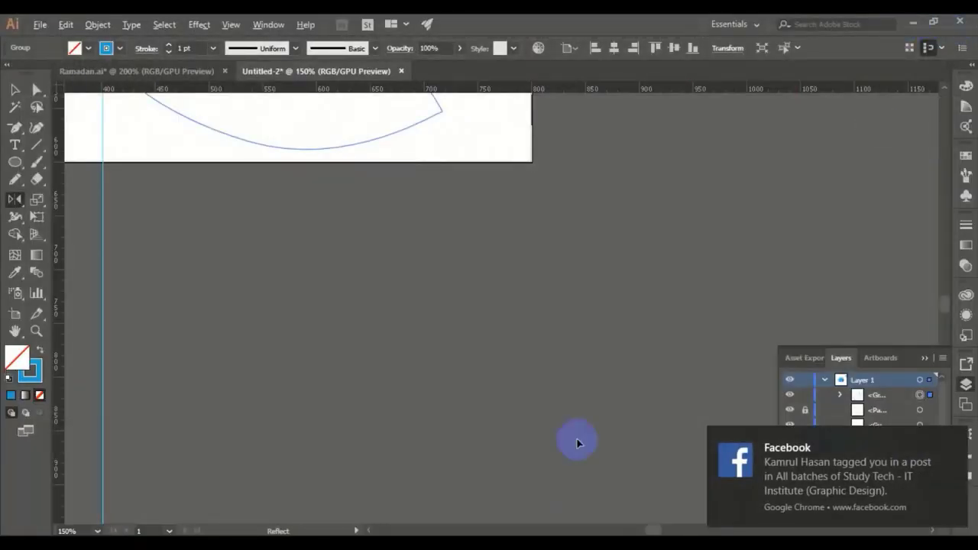
# Step: Run the tree command once more from the Windows Run dialog
pyautogui.press('super+r')
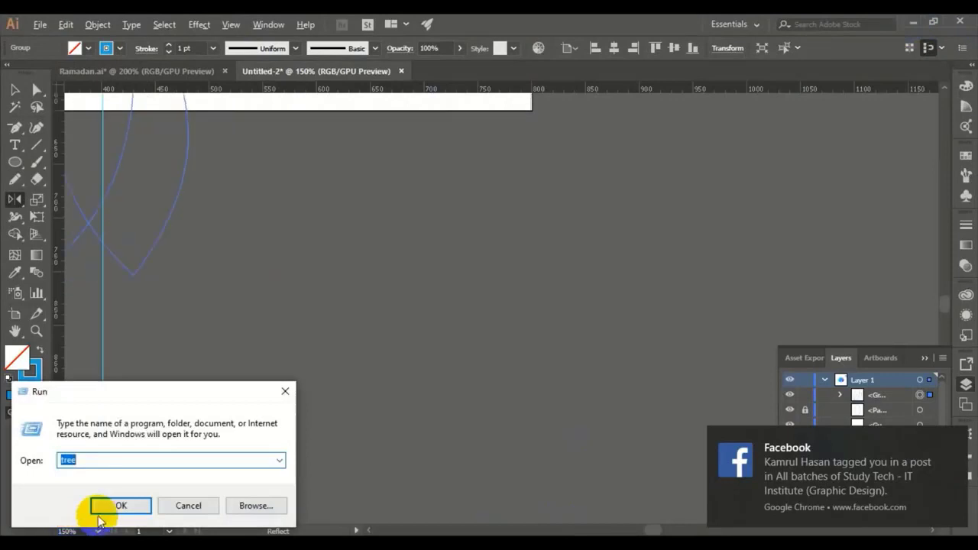
pyautogui.click(105, 506)
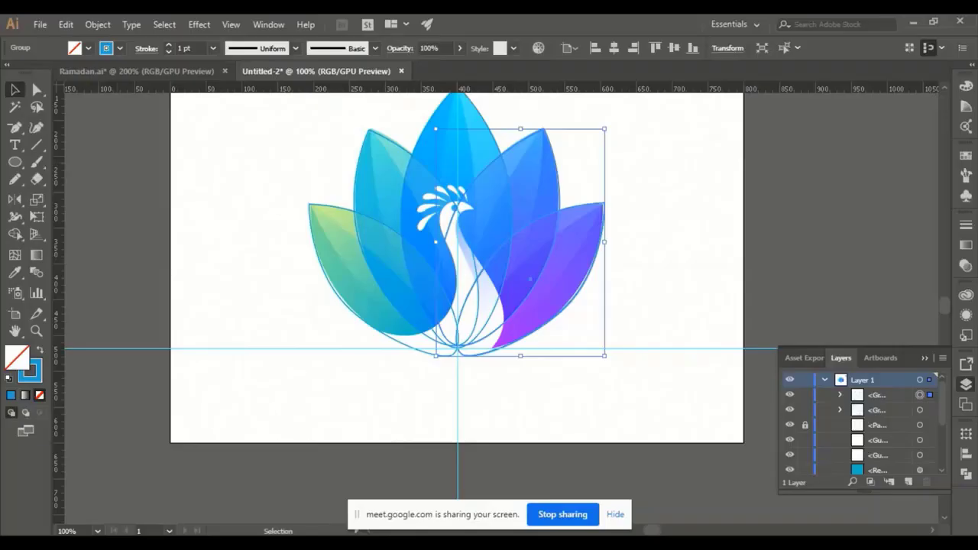
# Step: Switch to the Google Meet window, admit the participant waiting to join the call, and return to Illustrator
pyautogui.click(496, 350)
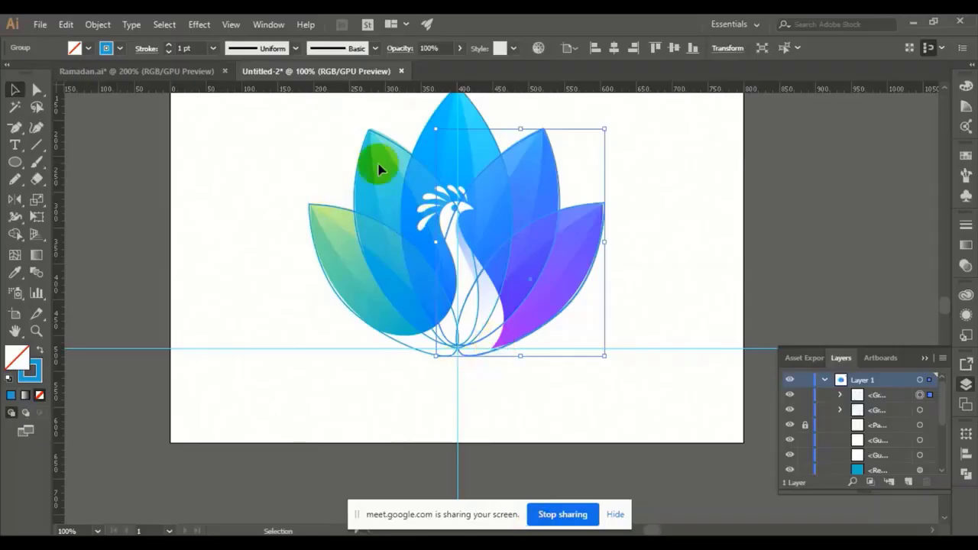
pyautogui.scroll(1, 391, 247)
pyautogui.scroll(2, 391, 246)
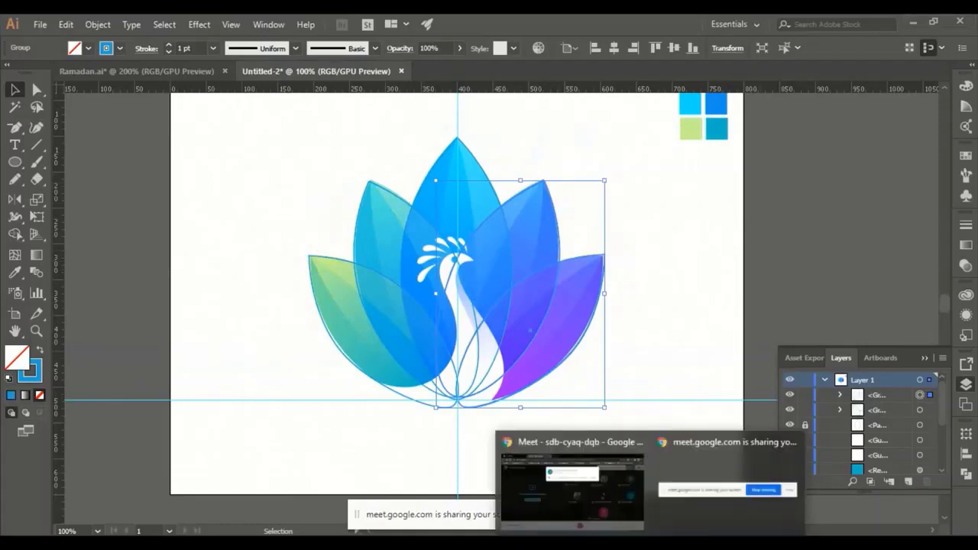
pyautogui.click(542, 492)
pyautogui.click(636, 175)
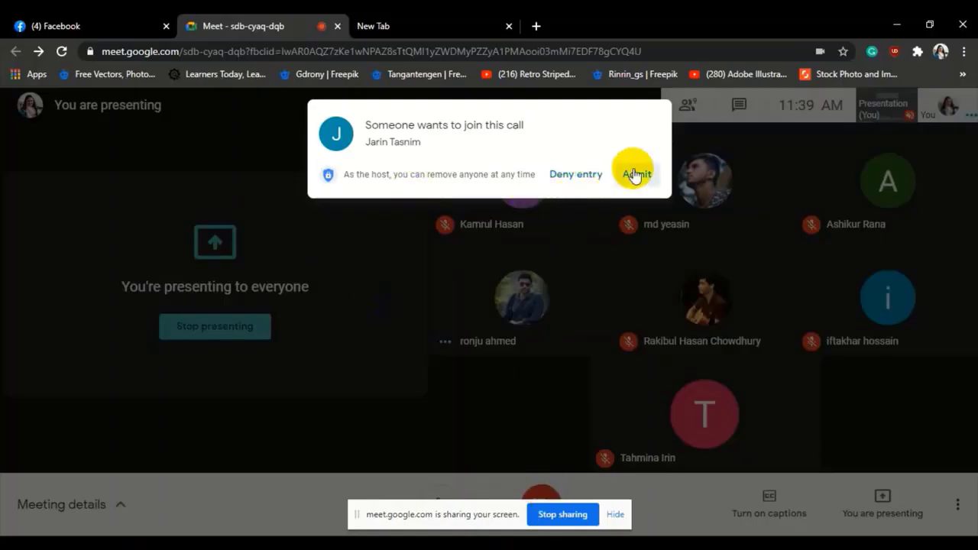
pyautogui.hotkey('alt', 'Tab')
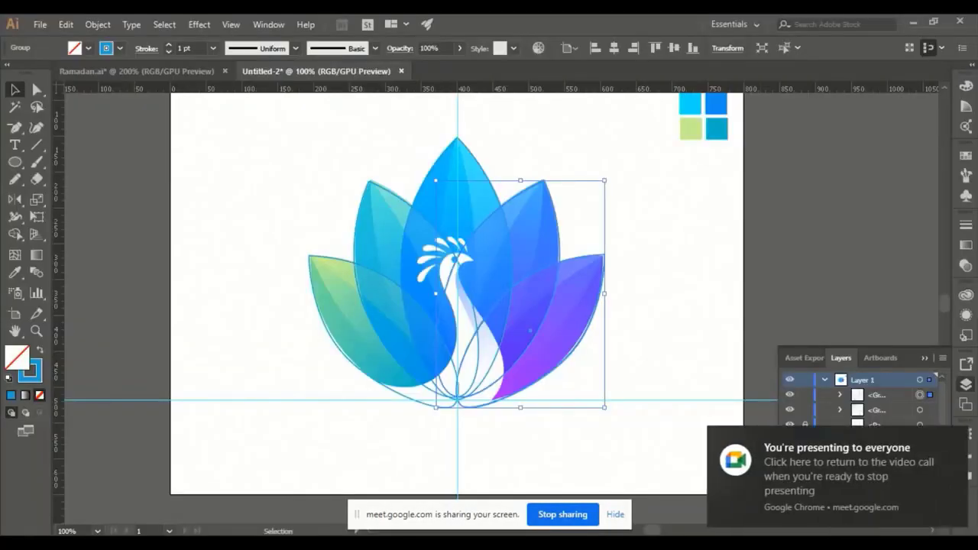
pyautogui.scroll(1, 363, 187)
pyautogui.hscroll(1, 363, 187)
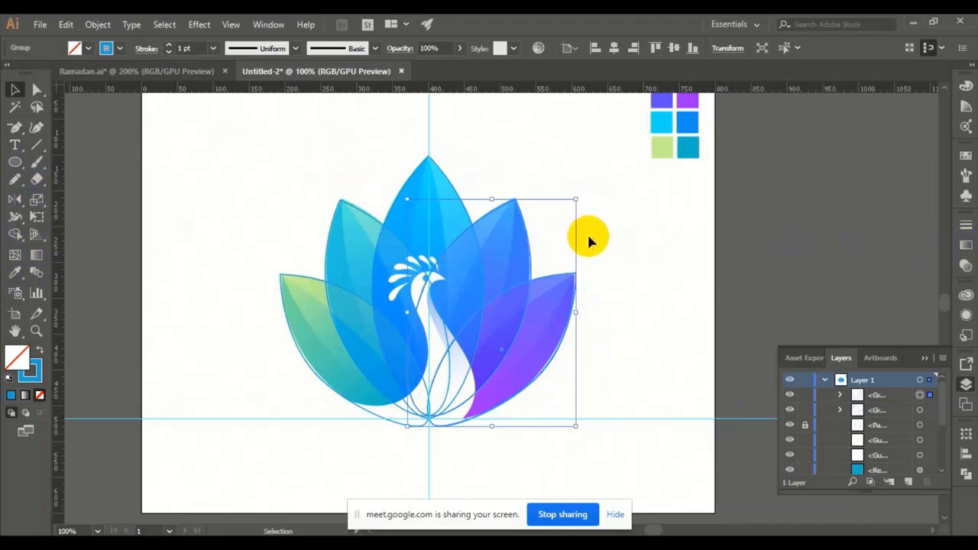
# Step: Select the six palette squares and save their colours as the swatch group Color Group 1, created from the selected artwork
pyautogui.click(659, 221)
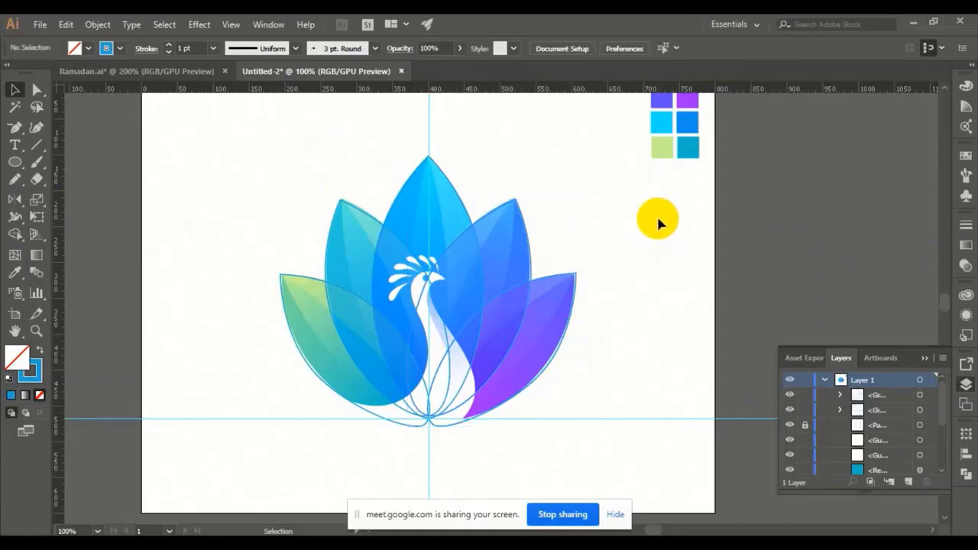
pyautogui.hscroll(3, 650, 221)
pyautogui.scroll(2, 649, 222)
pyautogui.moveTo(582, 224); pyautogui.dragTo(549, 175)
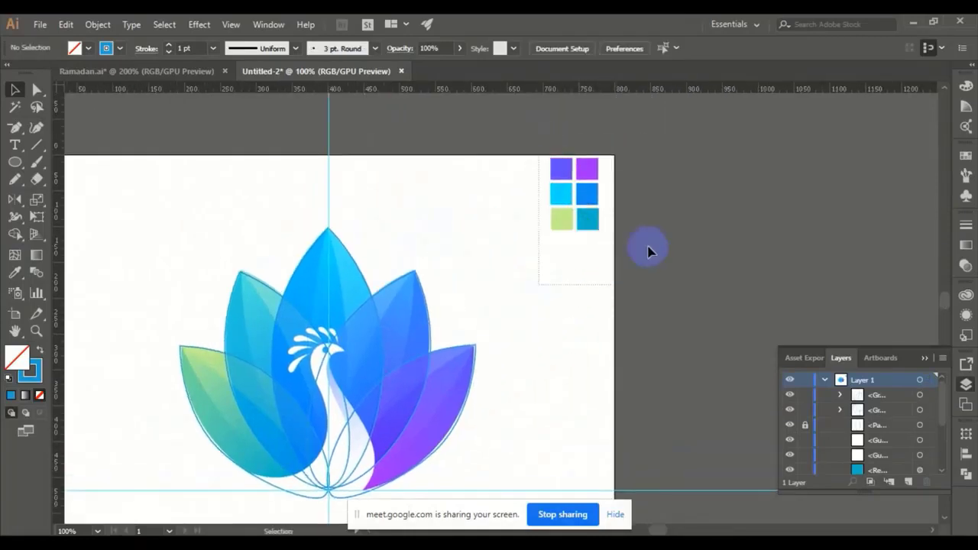
pyautogui.click(966, 156)
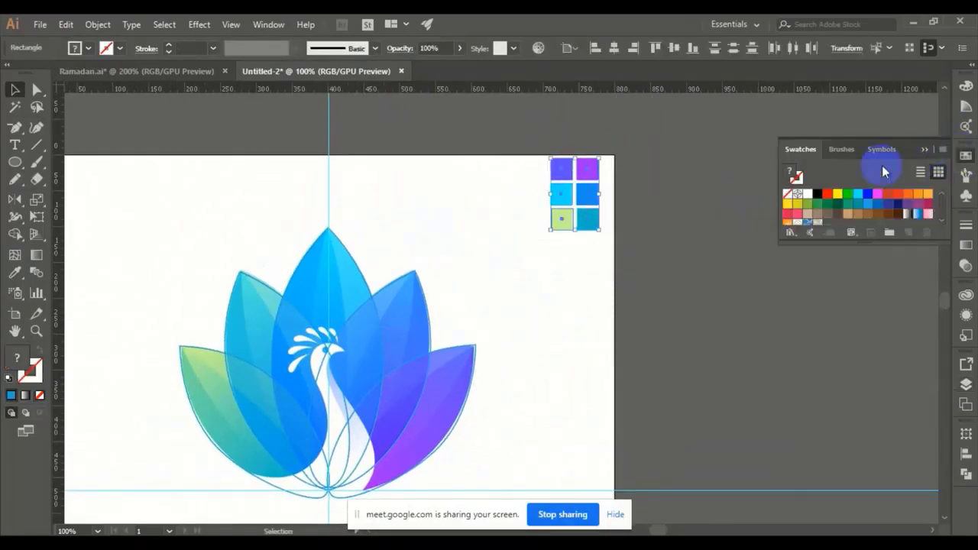
pyautogui.click(889, 236)
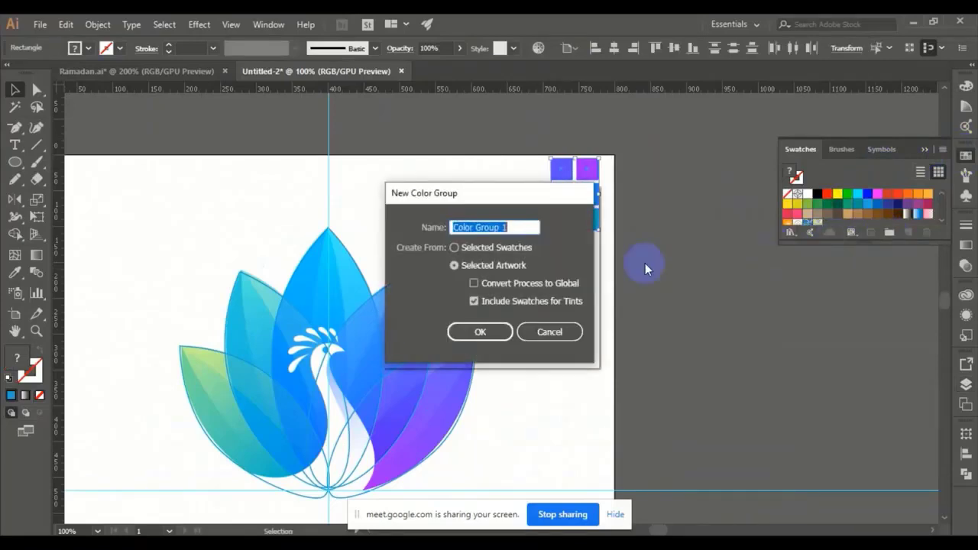
pyautogui.click(480, 331)
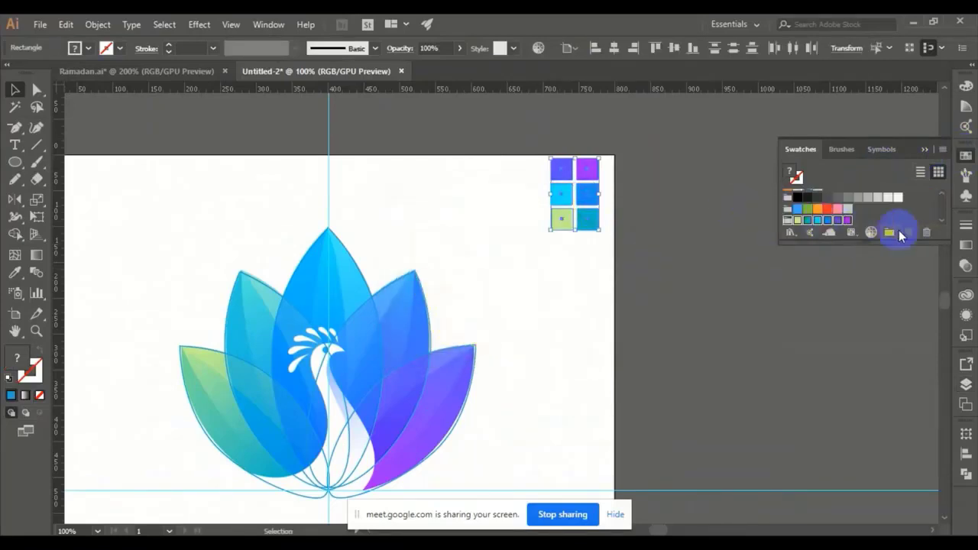
# Step: Show the gradient settings, ungroup the right-hand petal outlines and deselect them
pyautogui.click(965, 246)
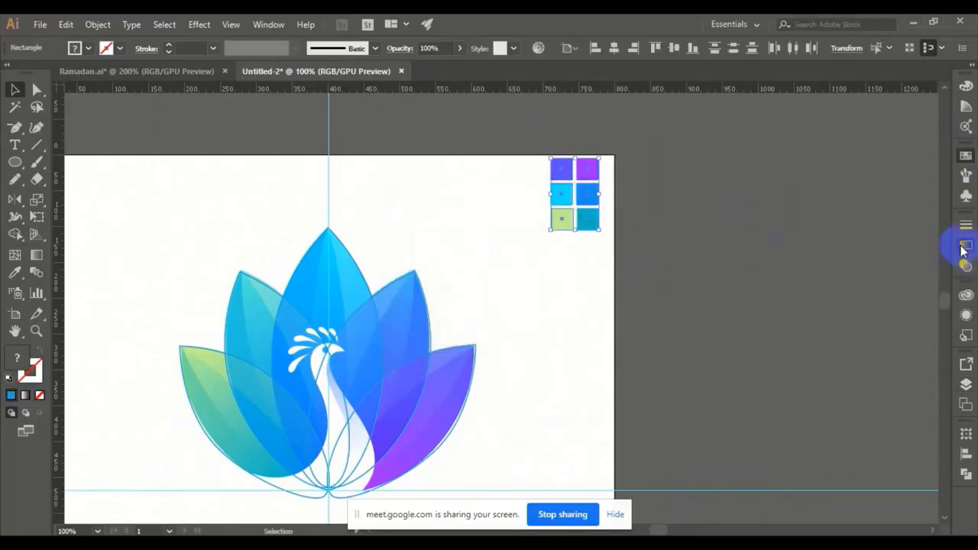
pyautogui.click(512, 284)
pyautogui.click(466, 353)
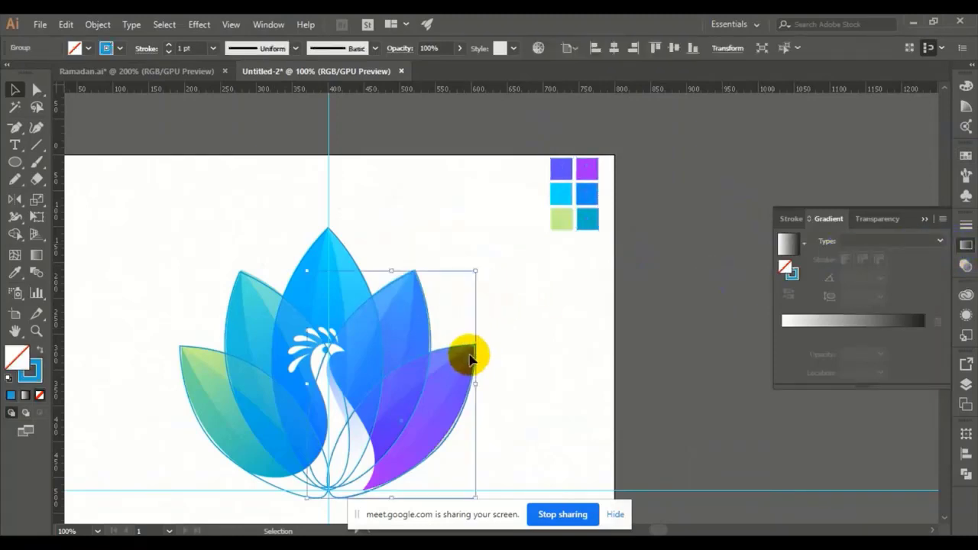
pyautogui.rightClick(456, 338)
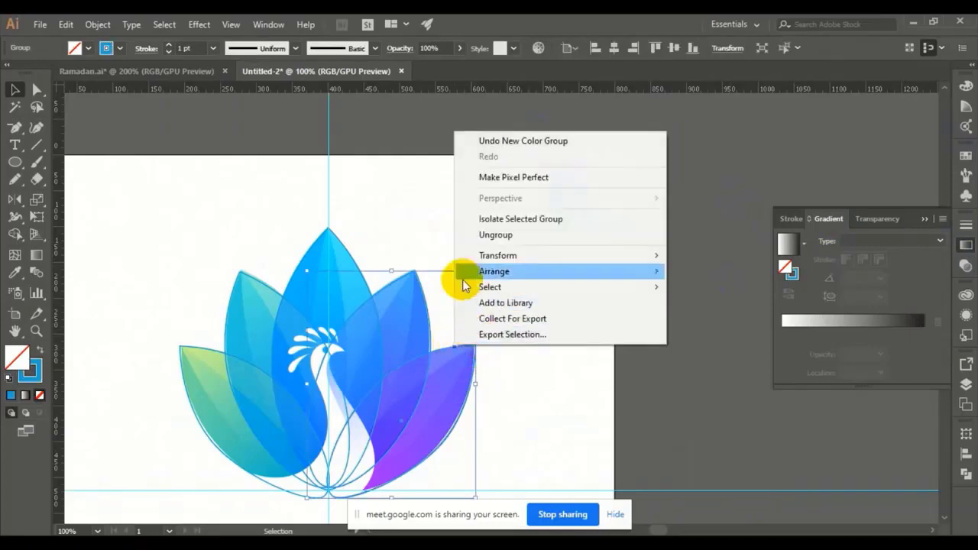
pyautogui.click(496, 237)
pyautogui.click(513, 298)
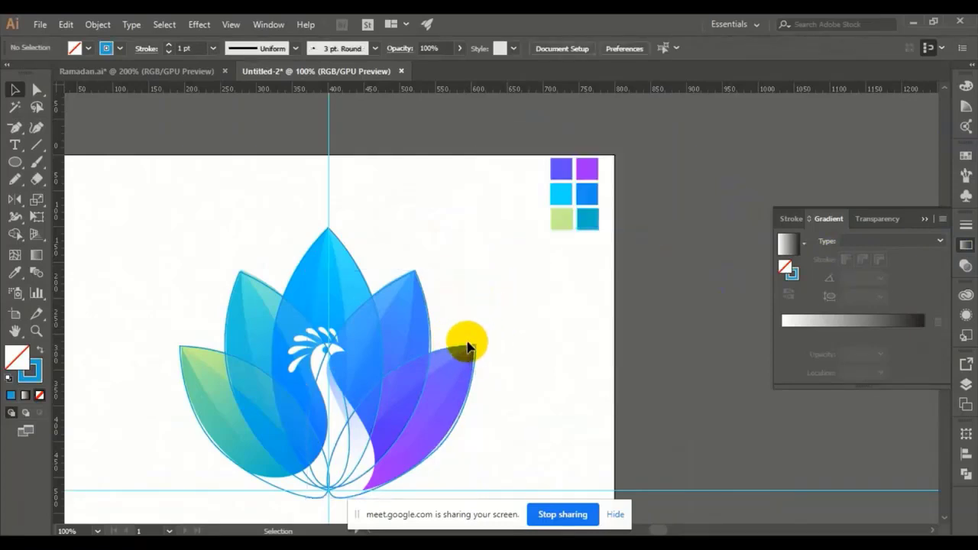
# Step: Fill the lower right petal with a linear gradient and remove its stroke
pyautogui.click(465, 348)
pyautogui.click(824, 304)
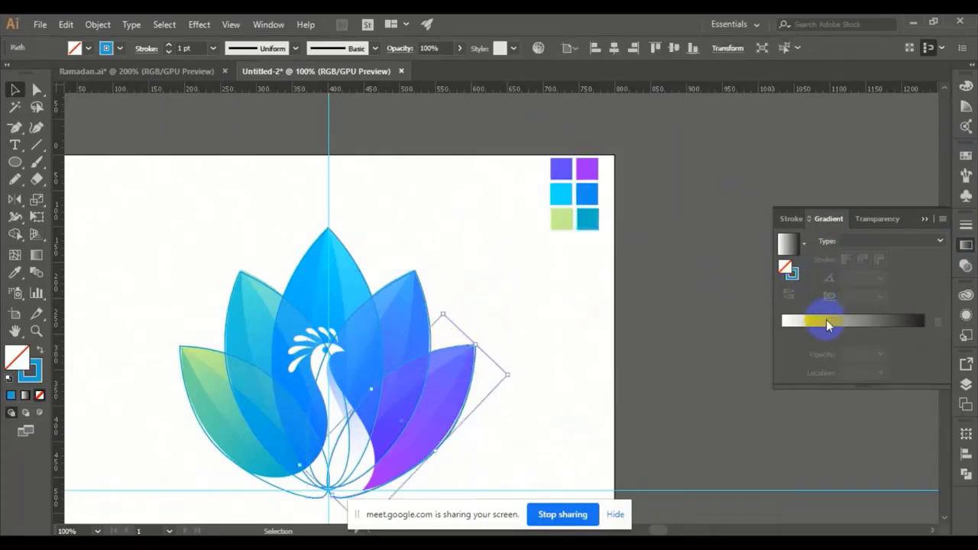
pyautogui.click(828, 324)
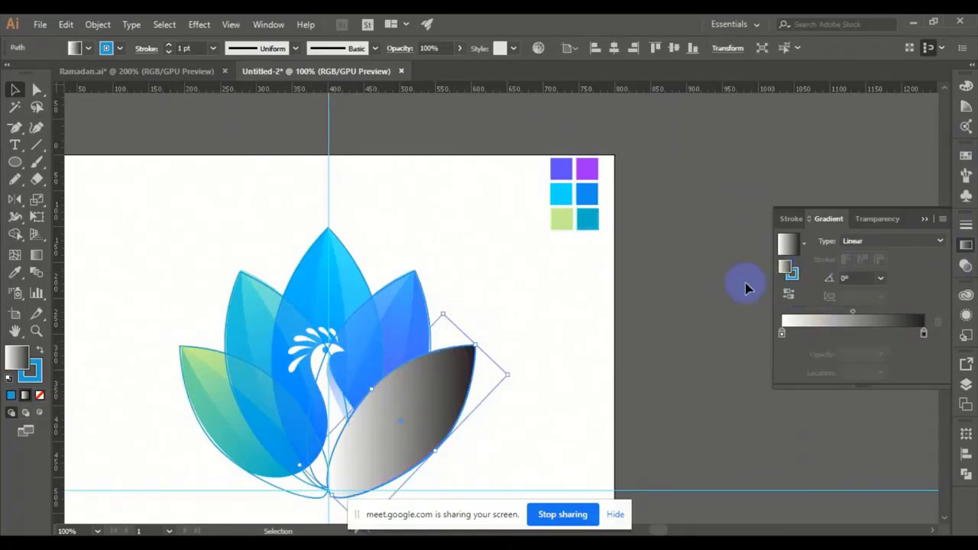
pyautogui.click(41, 396)
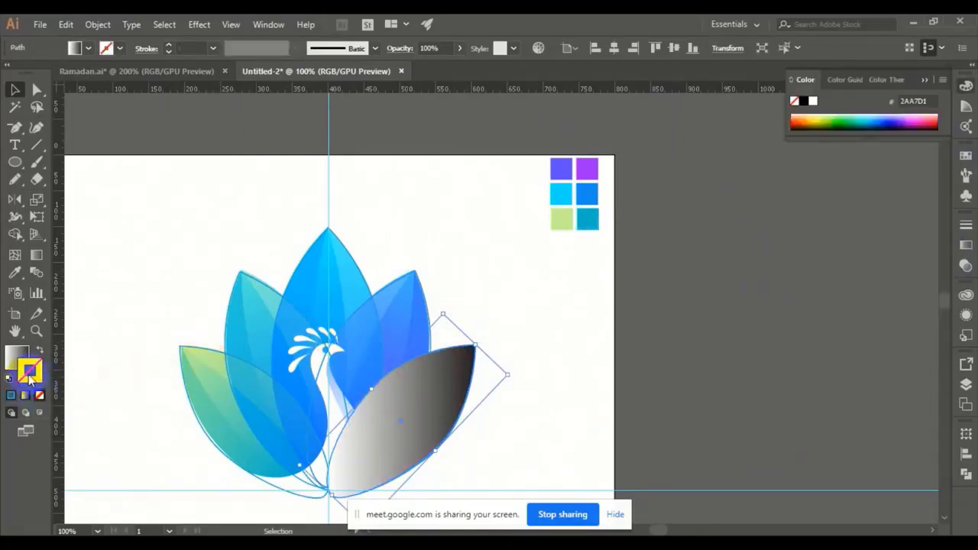
pyautogui.click(966, 245)
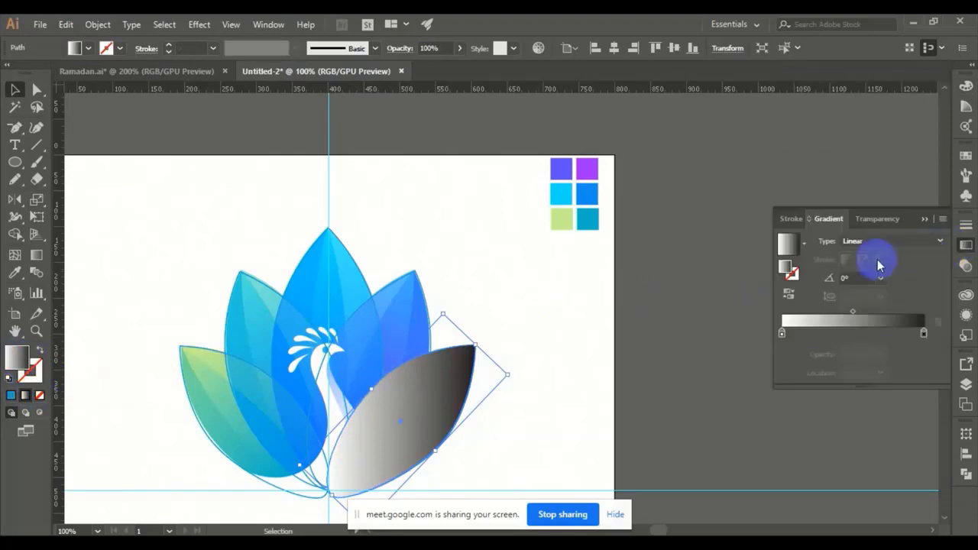
# Step: Set the petal gradient's start stop to the blue-violet and its end stop to the purple of the new colour group
pyautogui.click(781, 334)
pyautogui.doubleClick(781, 335)
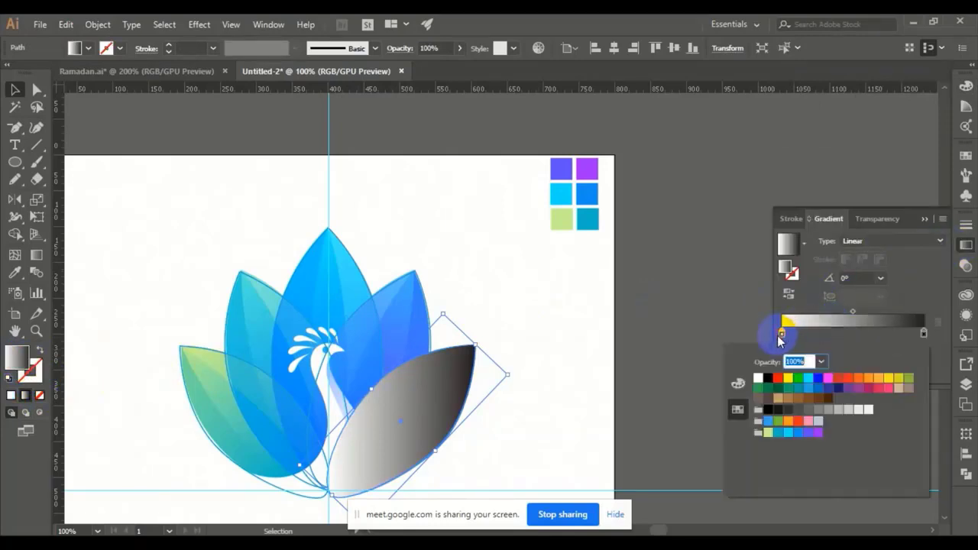
pyautogui.click(806, 434)
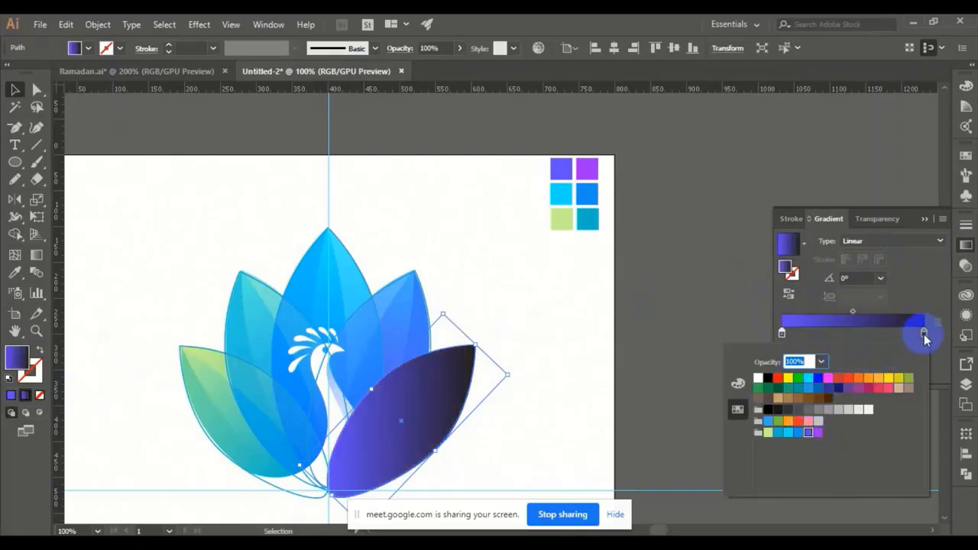
pyautogui.click(924, 333)
pyautogui.doubleClick(924, 334)
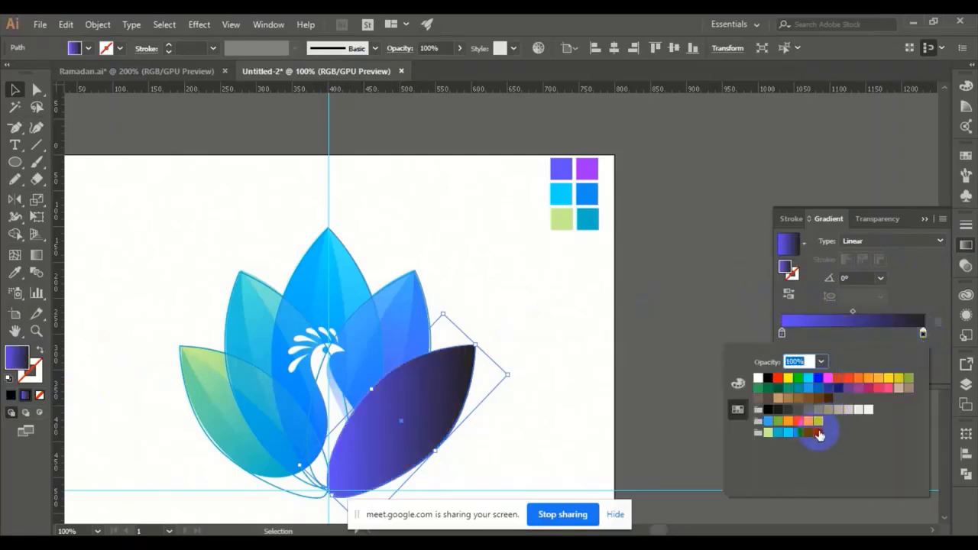
pyautogui.click(819, 435)
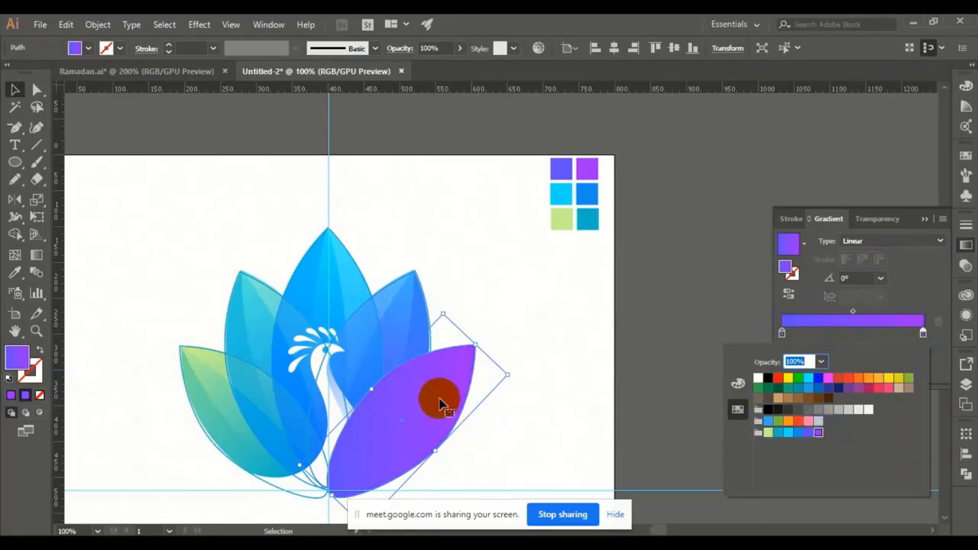
# Step: Reverse the lower right petal's gradient and redraw it with the Gradient tool from the petal's lower edge upward, at about 96°
pyautogui.click(791, 284)
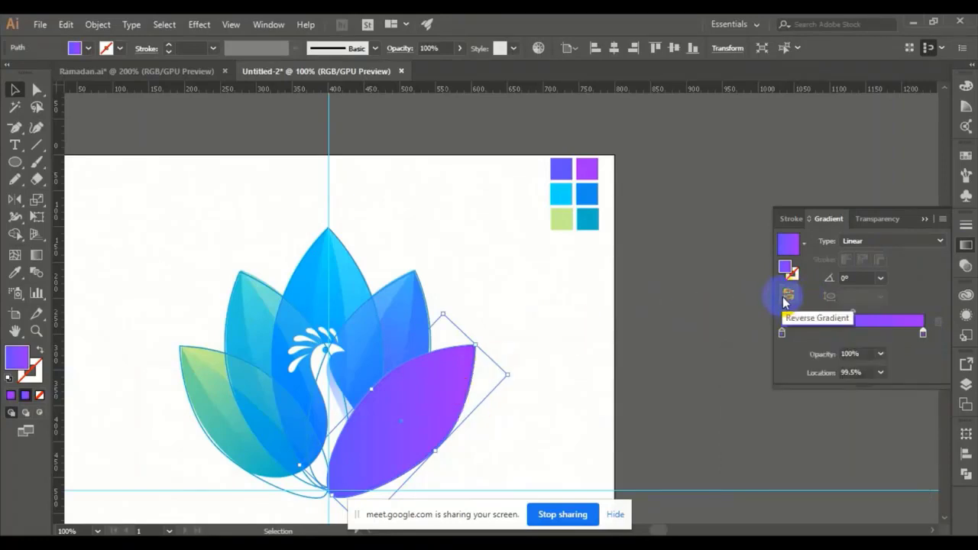
pyautogui.click(786, 296)
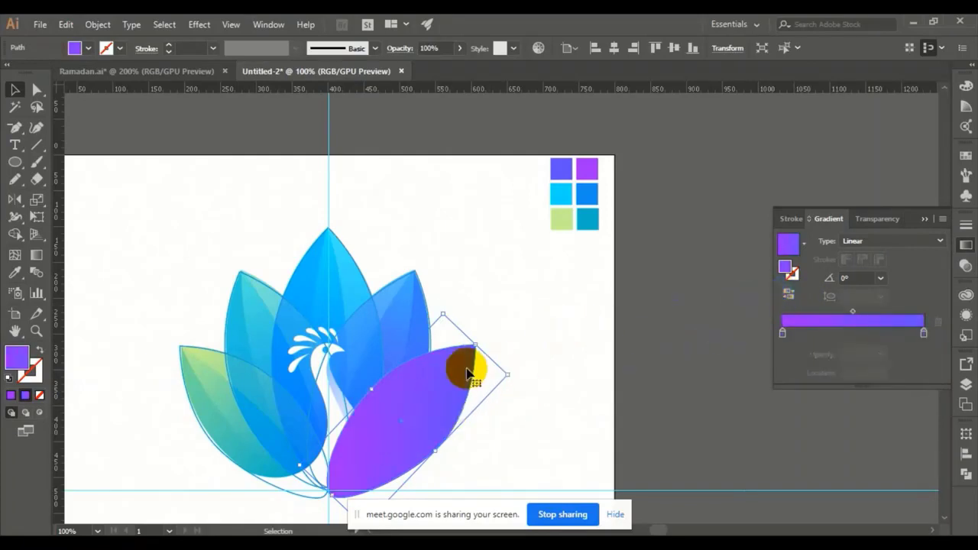
pyautogui.click(34, 257)
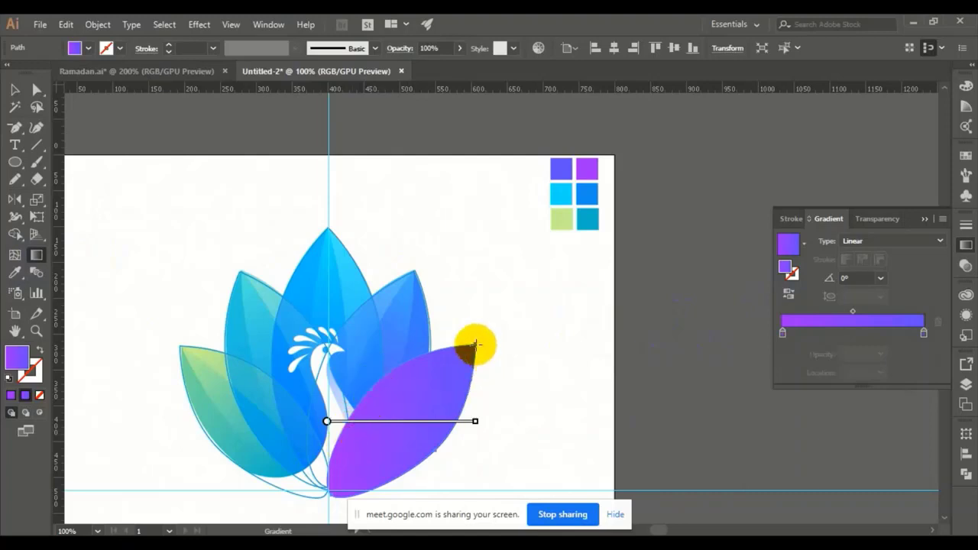
pyautogui.moveTo(483, 335); pyautogui.dragTo(464, 342)
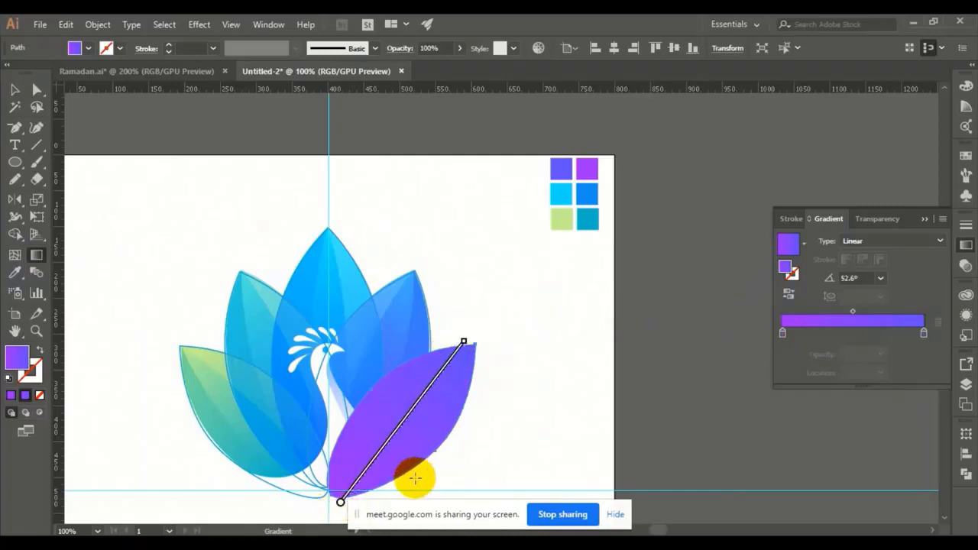
pyautogui.moveTo(402, 483); pyautogui.dragTo(405, 340)
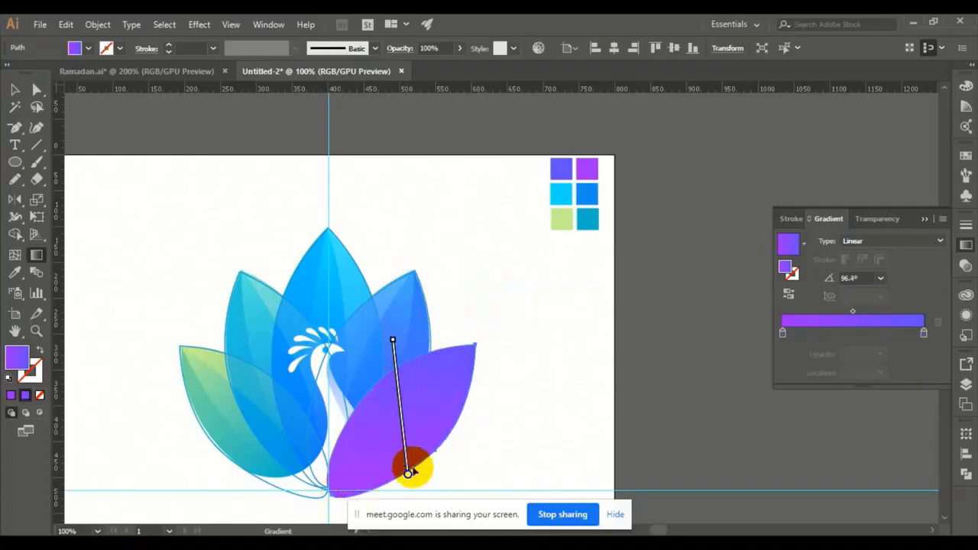
# Step: Fill the upper right petal with a linear gradient running from the colour group's blue-violet to its blue
pyautogui.click(16, 91)
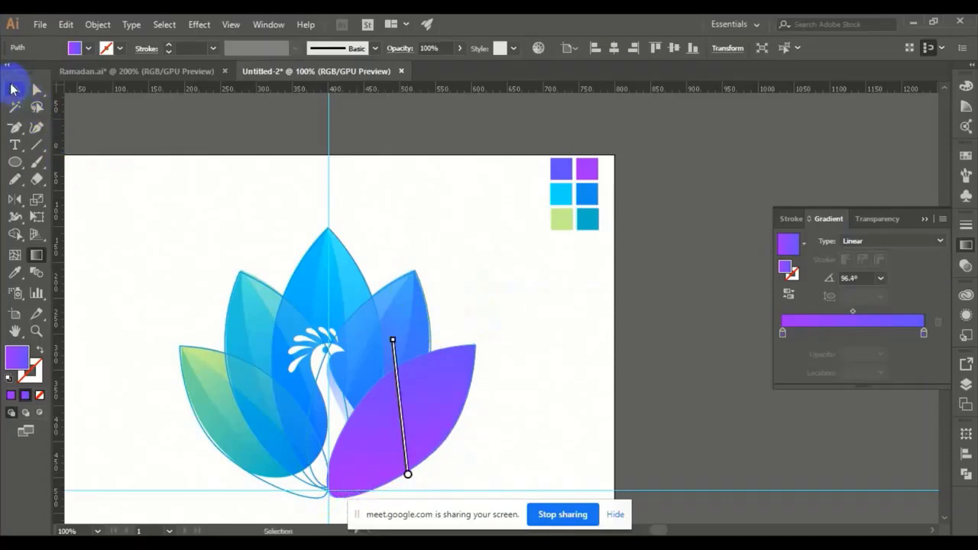
pyautogui.click(467, 292)
pyautogui.moveTo(472, 295); pyautogui.dragTo(520, 191)
pyautogui.click(421, 305)
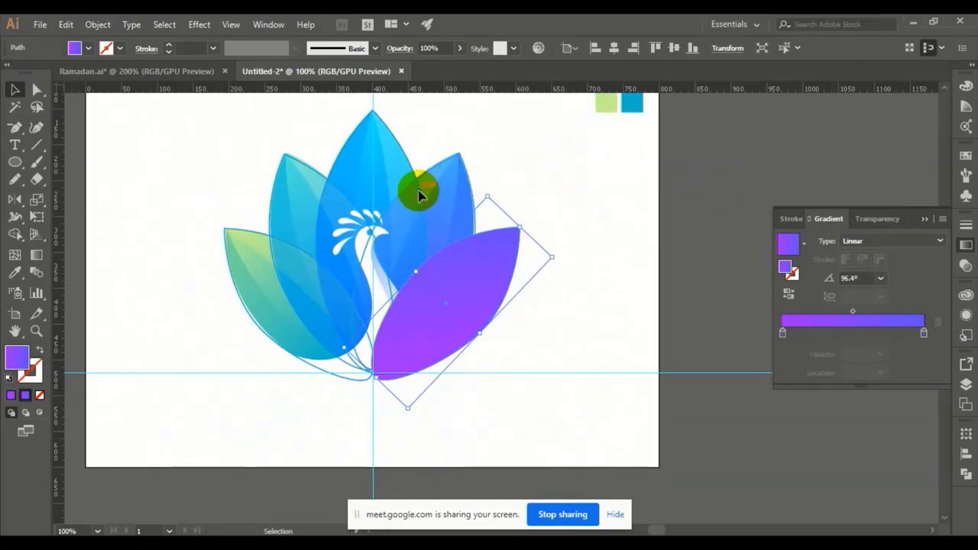
pyautogui.press('a')
pyautogui.click(451, 164)
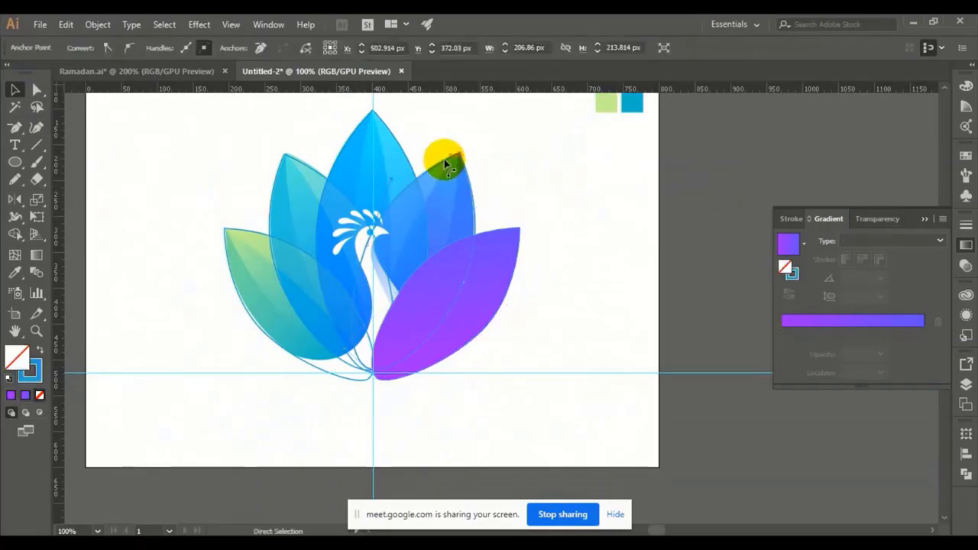
pyautogui.click(844, 323)
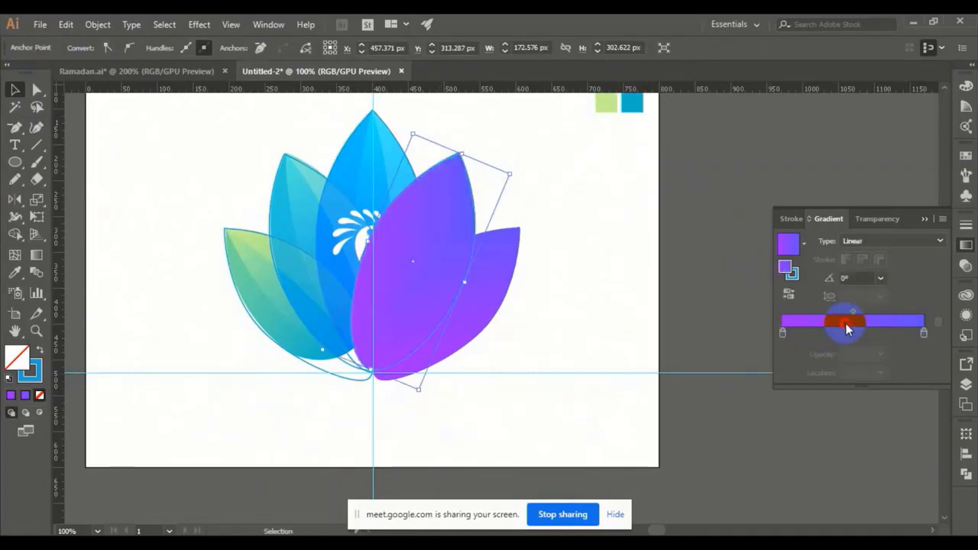
pyautogui.doubleClick(783, 333)
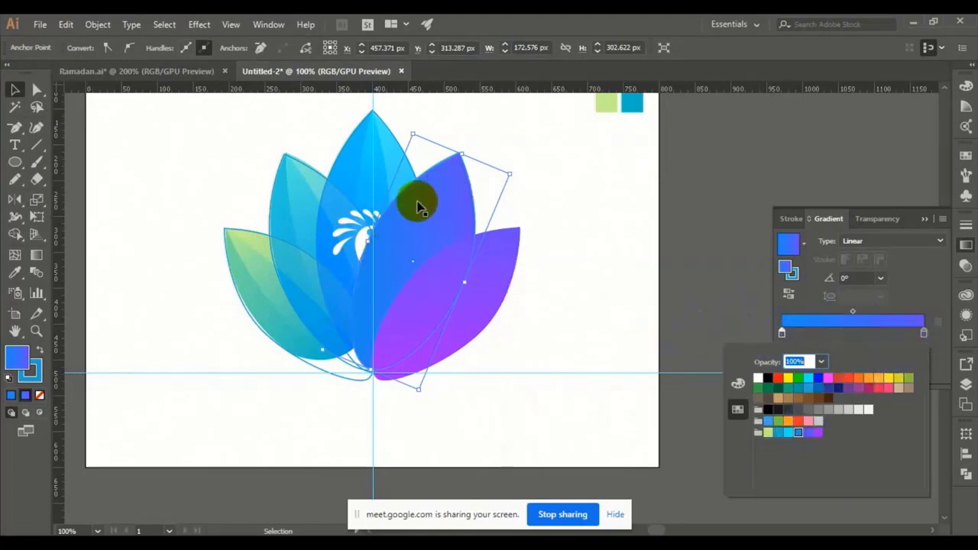
pyautogui.press('Escape')
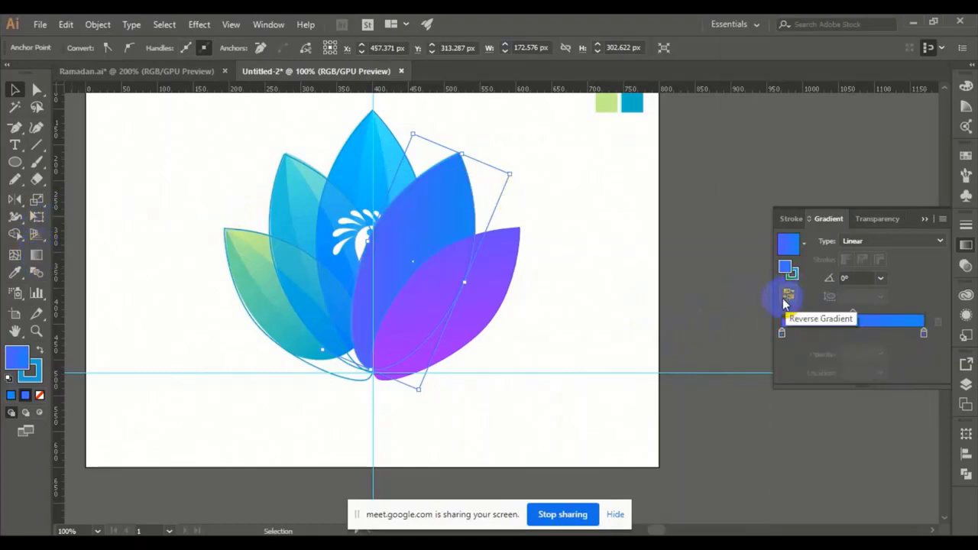
# Step: Remove the upper right petal's stroke and redraw its gradient diagonally from the petal's lower part up towards its tip
pyautogui.click(29, 371)
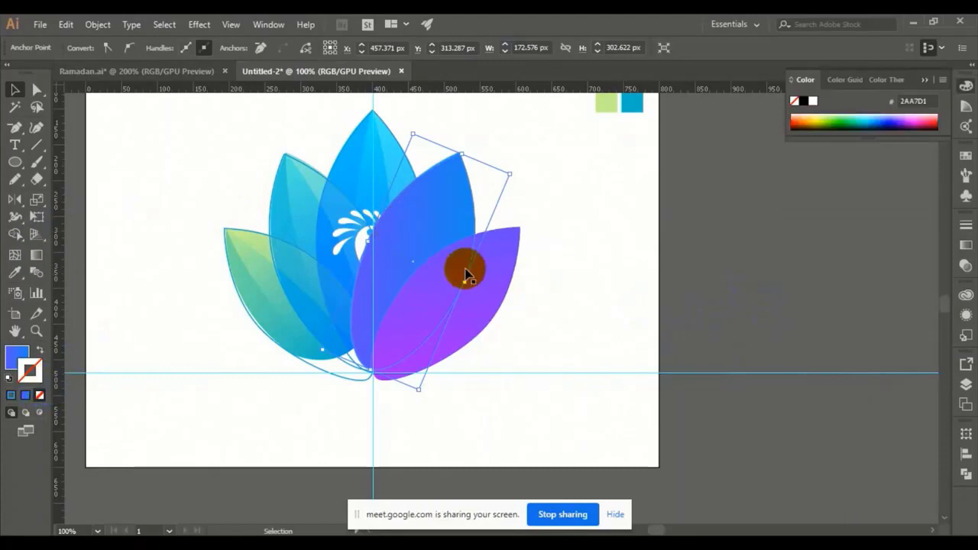
pyautogui.click(36, 255)
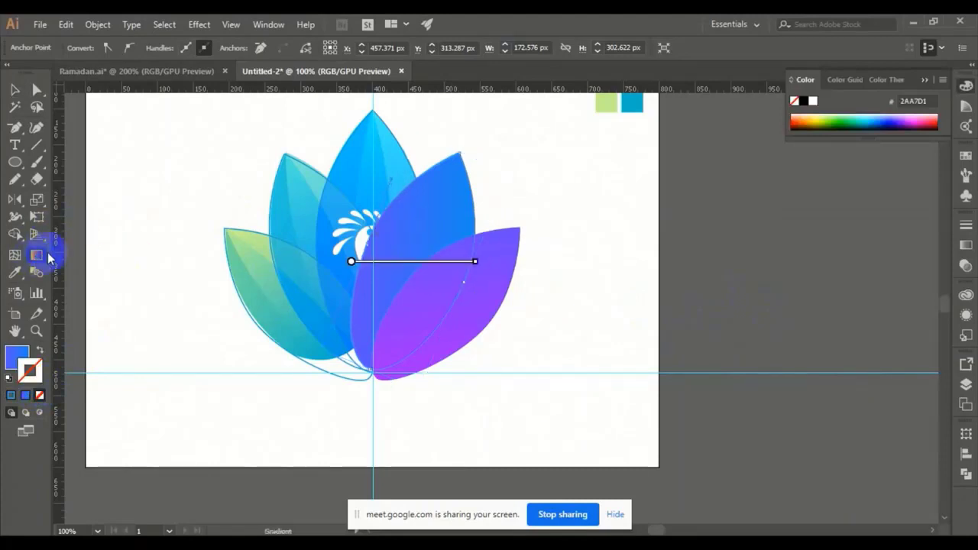
pyautogui.click(17, 357)
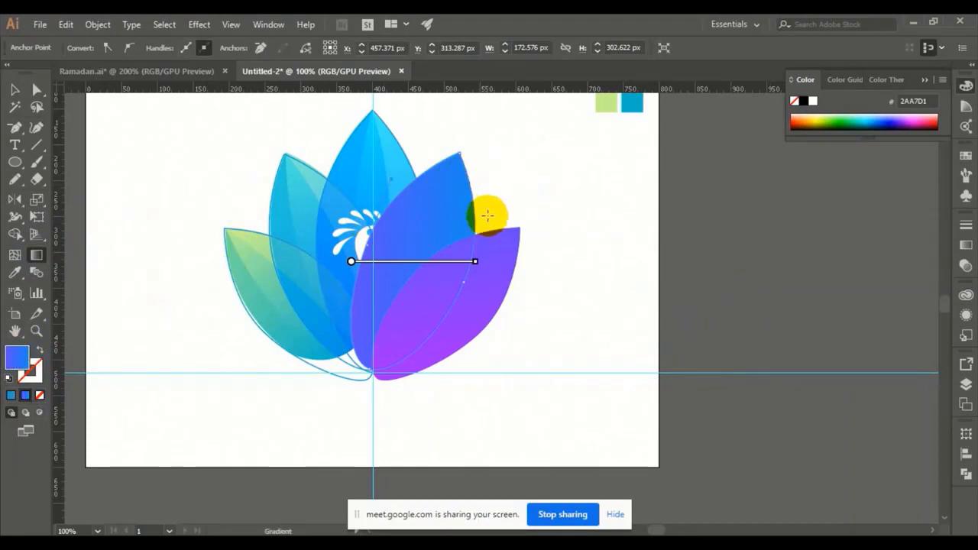
pyautogui.moveTo(488, 204)
pyautogui.mouseDown()
pyautogui.moveTo(360, 343)
pyautogui.moveTo(494, 203)
pyautogui.mouseUp()
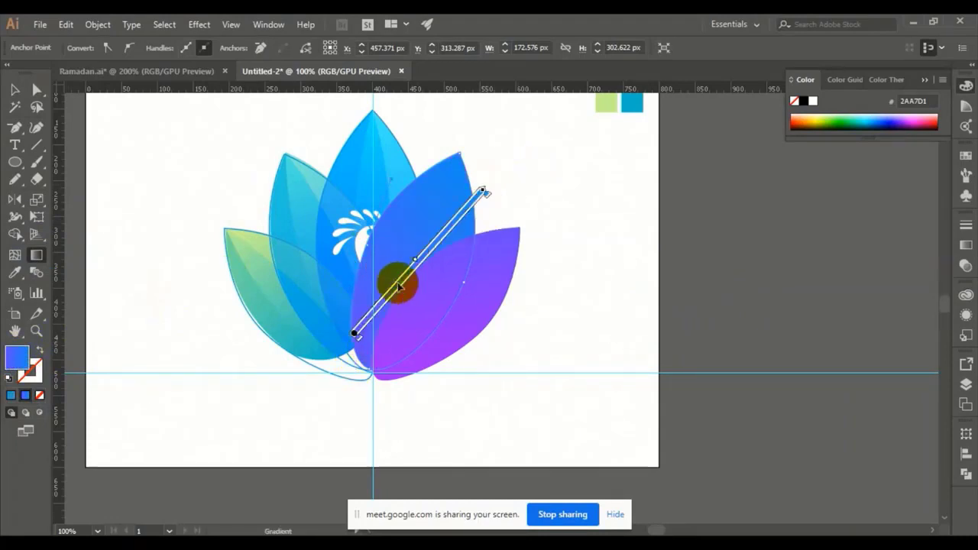
pyautogui.moveTo(382, 330)
pyautogui.mouseDown()
pyautogui.moveTo(410, 255)
pyautogui.moveTo(454, 186)
pyautogui.mouseUp()
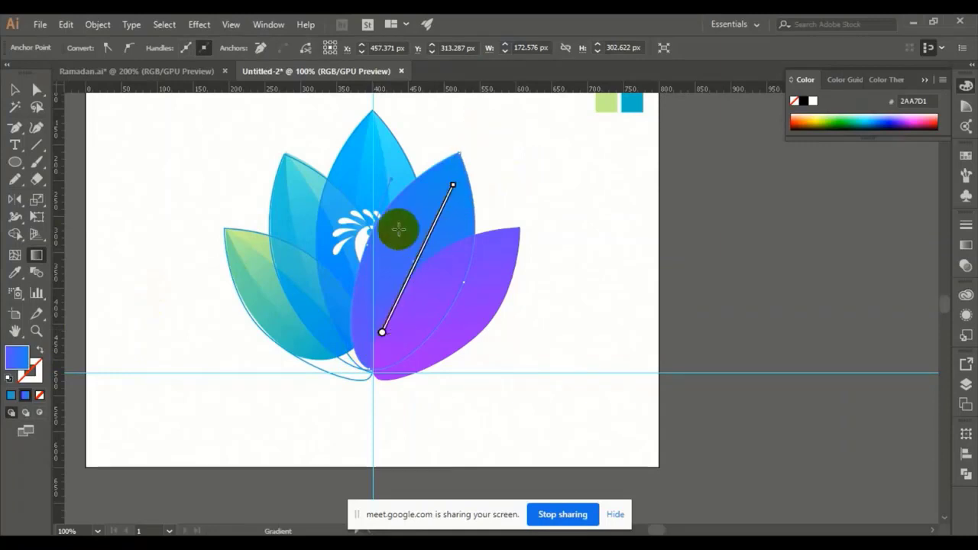
pyautogui.moveTo(430, 135); pyautogui.dragTo(436, 192)
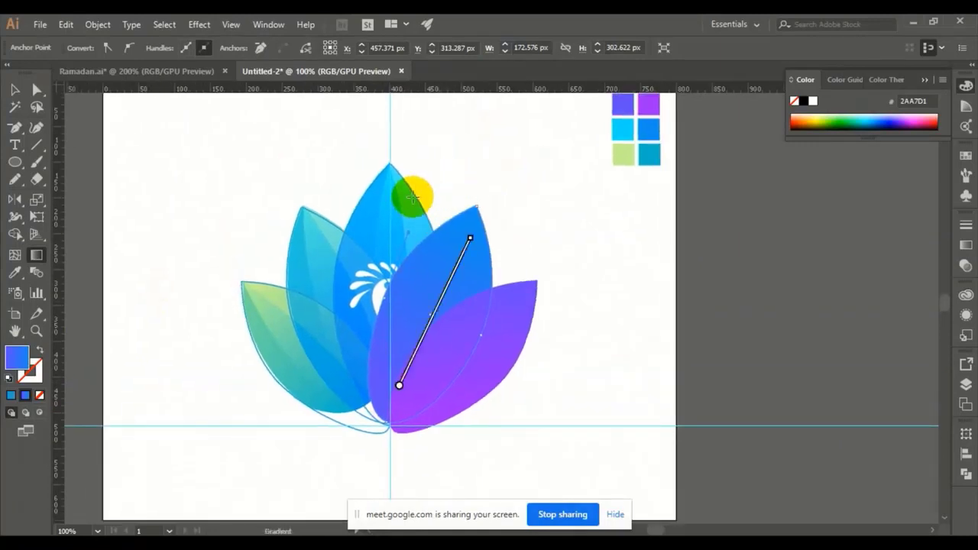
pyautogui.press('v')
pyautogui.hotkey('ctrl', 'shift', 'a')
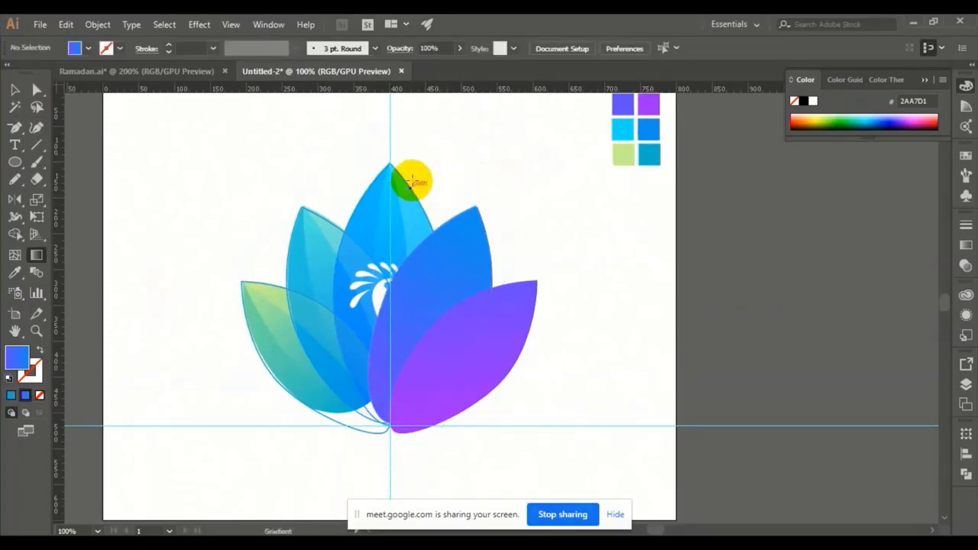
# Step: Unlock the central petal's path and fill it with the linear gradient
pyautogui.click(16, 92)
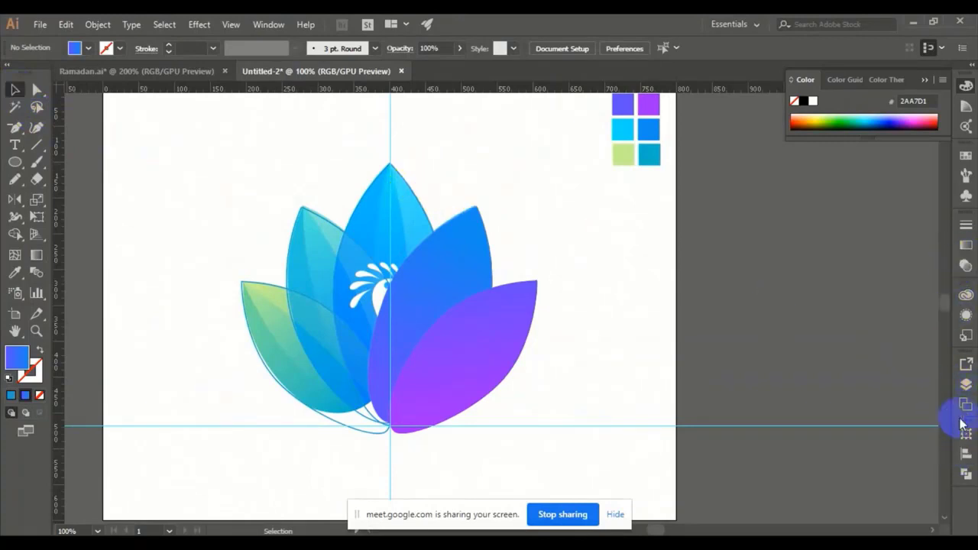
pyautogui.click(966, 387)
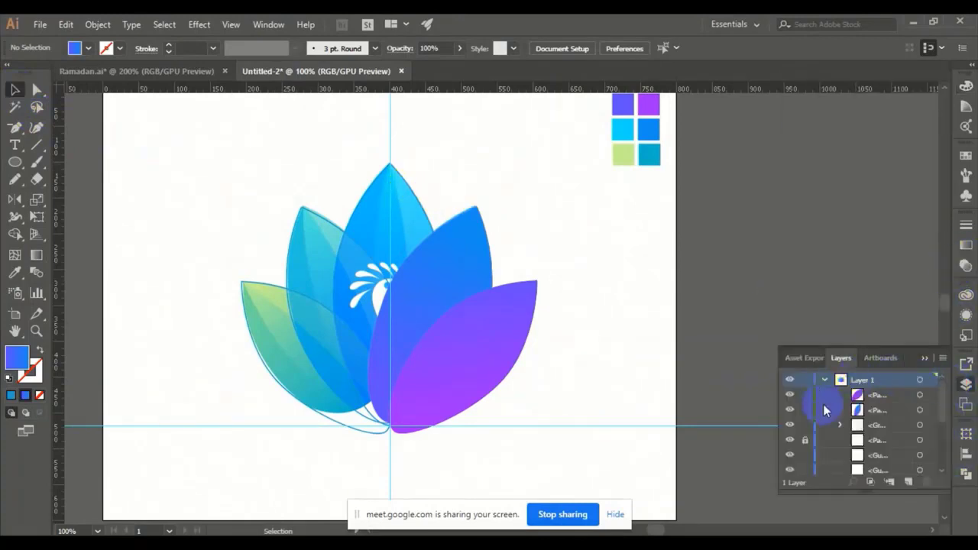
pyautogui.click(399, 175)
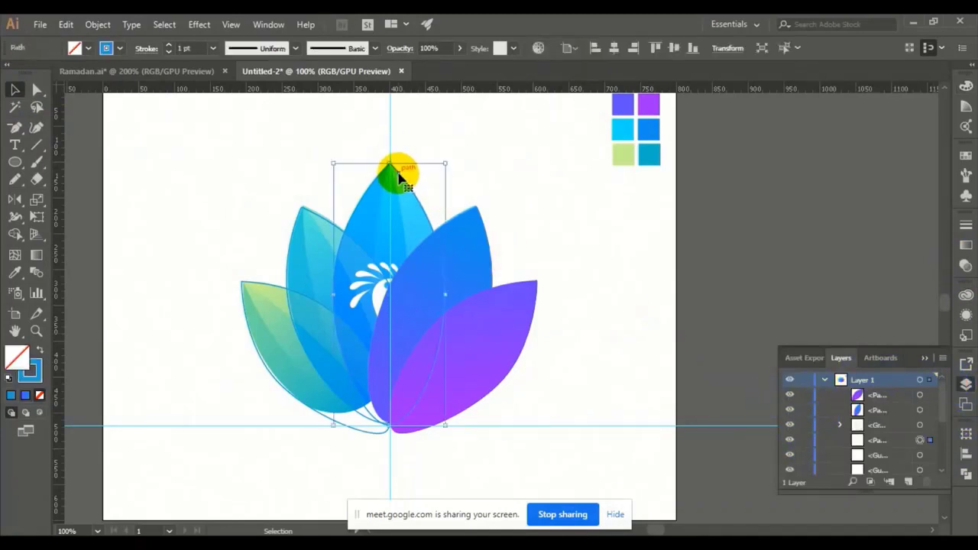
pyautogui.click(964, 245)
pyautogui.click(839, 325)
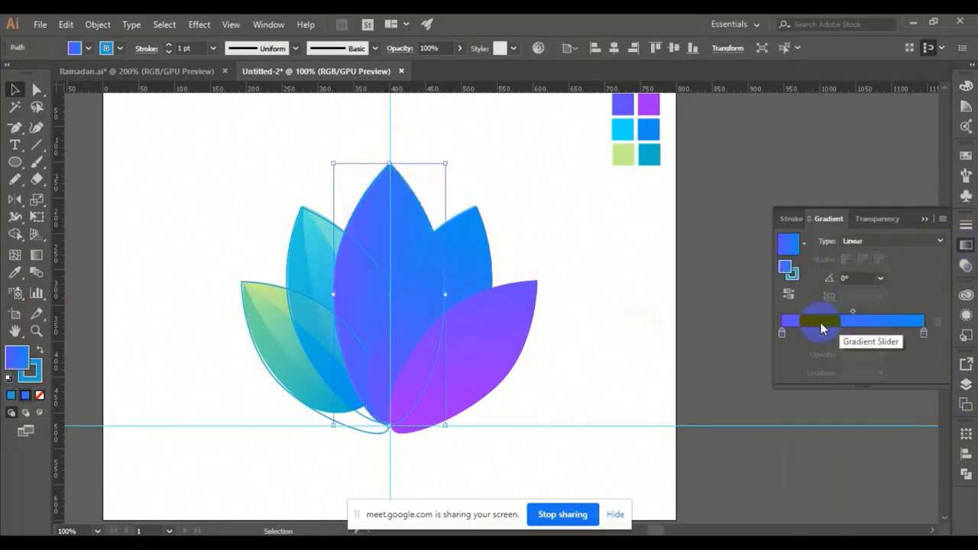
# Step: Set the central petal gradient's start stop to the cyan of the colour group and remove the petal's stroke
pyautogui.doubleClick(780, 334)
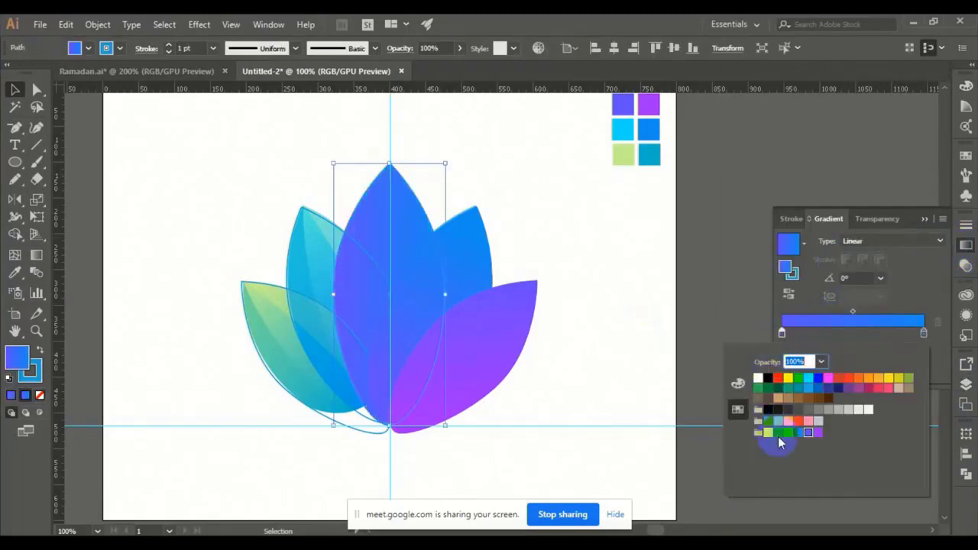
pyautogui.click(789, 432)
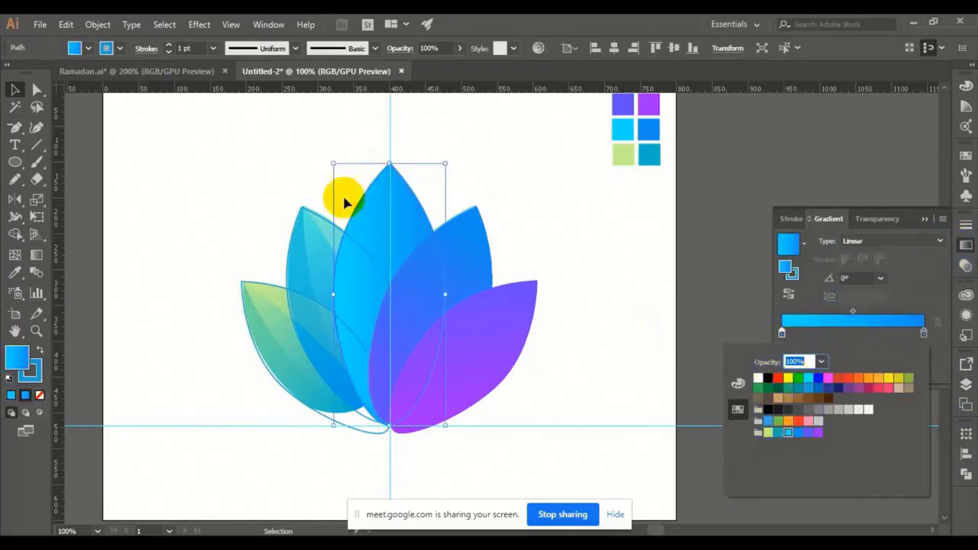
pyautogui.click(40, 260)
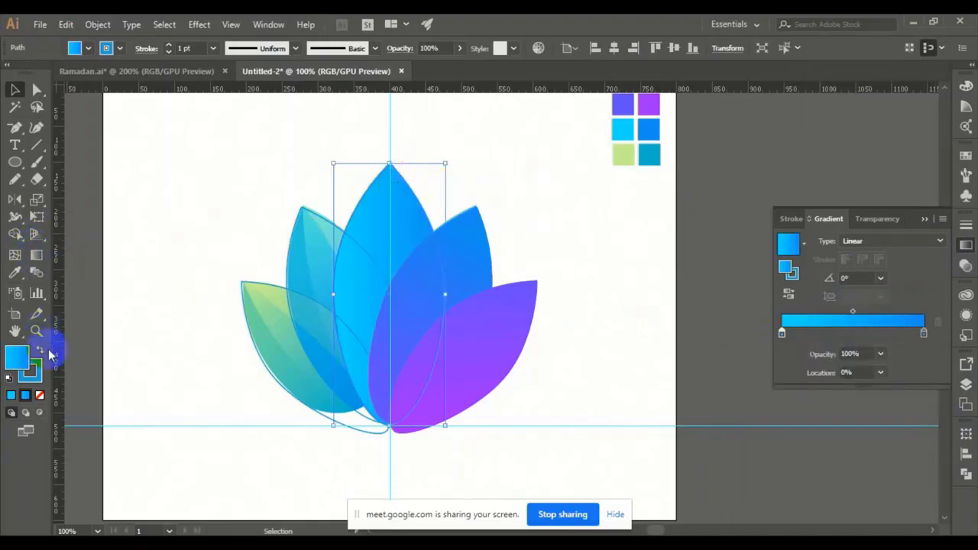
pyautogui.click(34, 377)
pyautogui.click(40, 395)
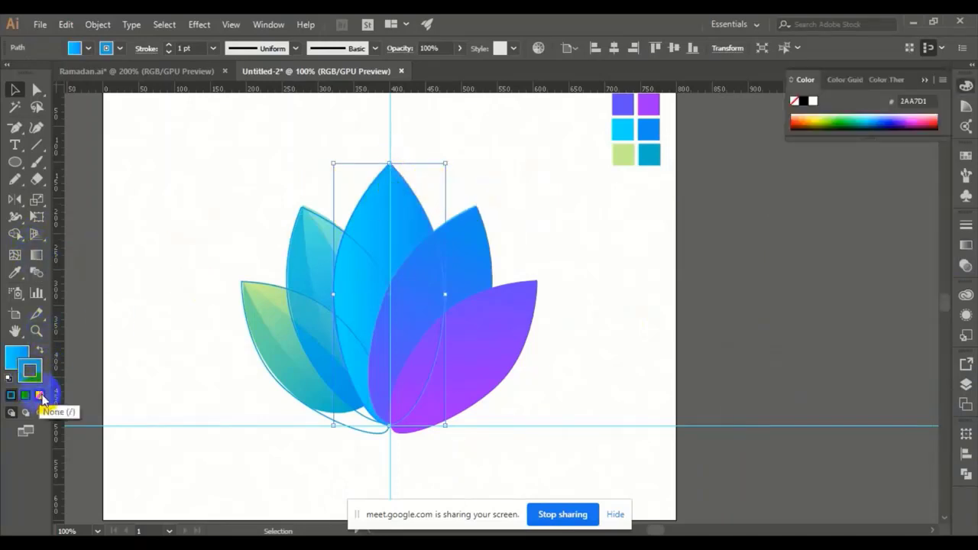
# Step: Redraw the central petal's gradient almost vertically from near its tip down to just below its base, and deselect it
pyautogui.click(15, 355)
pyautogui.click(36, 254)
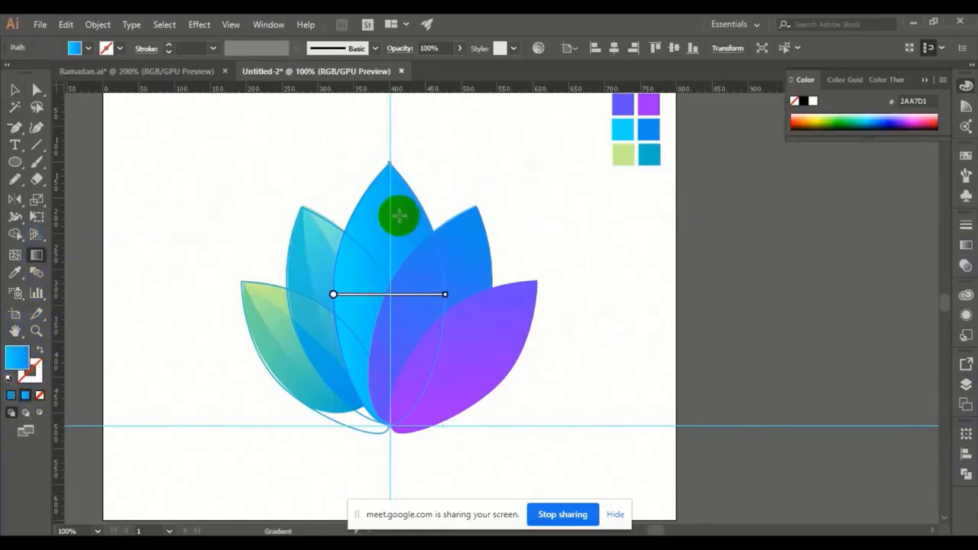
pyautogui.moveTo(433, 193); pyautogui.dragTo(385, 308)
pyautogui.moveTo(396, 178); pyautogui.dragTo(380, 445)
pyautogui.moveTo(377, 197)
pyautogui.mouseDown()
pyautogui.moveTo(387, 279)
pyautogui.moveTo(384, 184)
pyautogui.moveTo(374, 288)
pyautogui.moveTo(389, 449)
pyautogui.mouseUp()
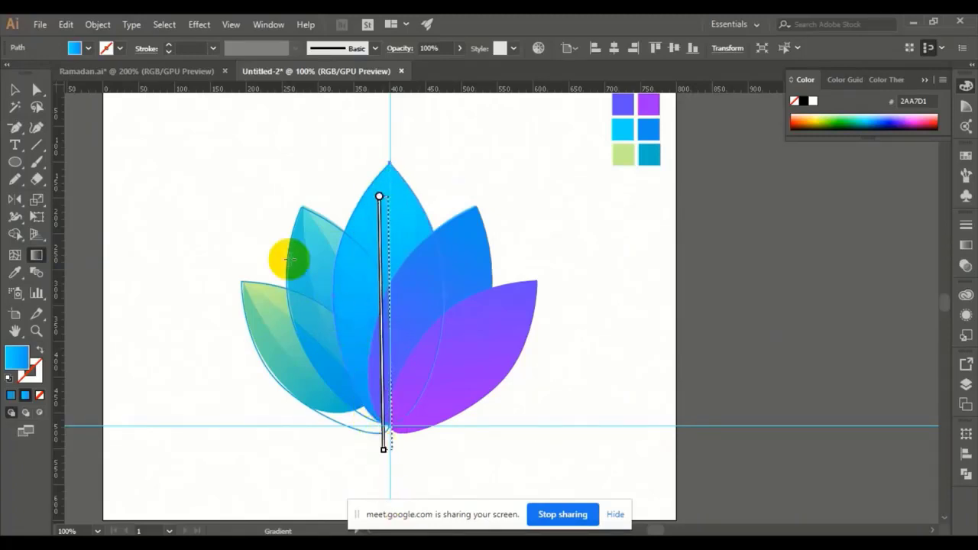
pyautogui.click(15, 90)
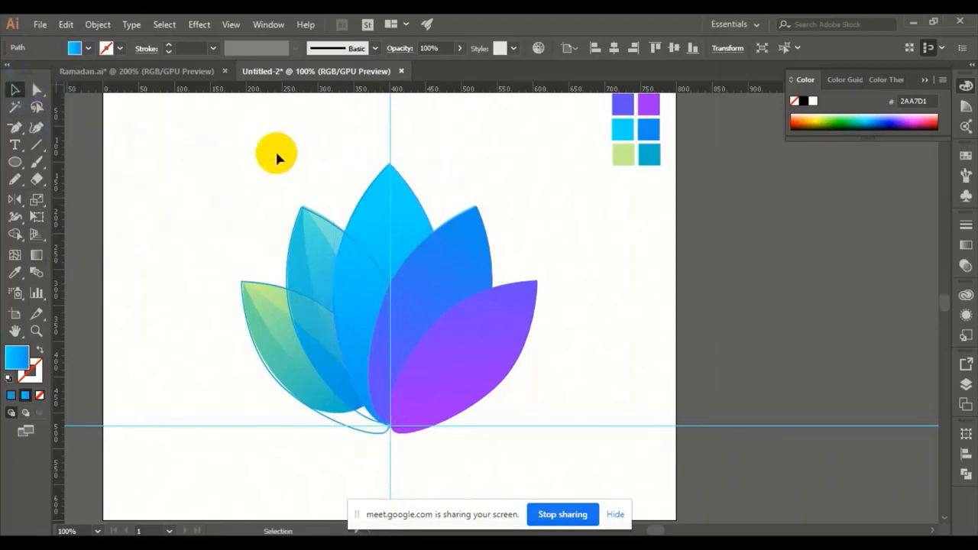
pyautogui.click(276, 158)
# Step: Fill the left-hand petal group with the linear gradient, ungroup it and deselect the petals
pyautogui.moveTo(341, 176); pyautogui.dragTo(414, 159)
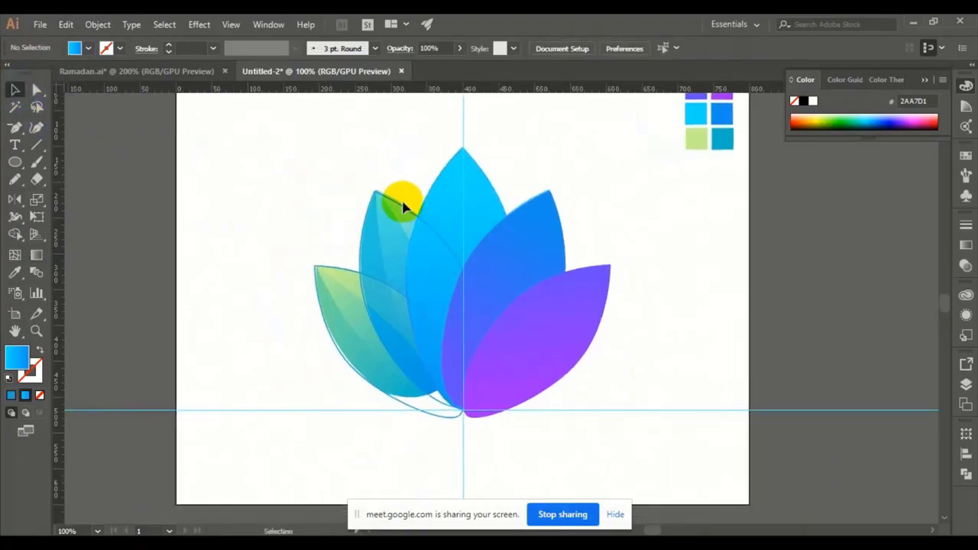
pyautogui.click(398, 208)
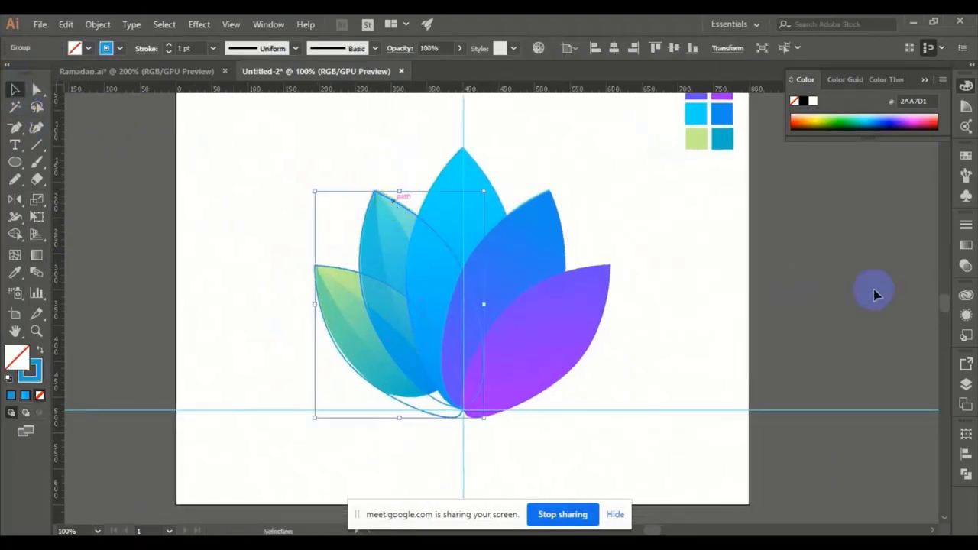
pyautogui.click(966, 245)
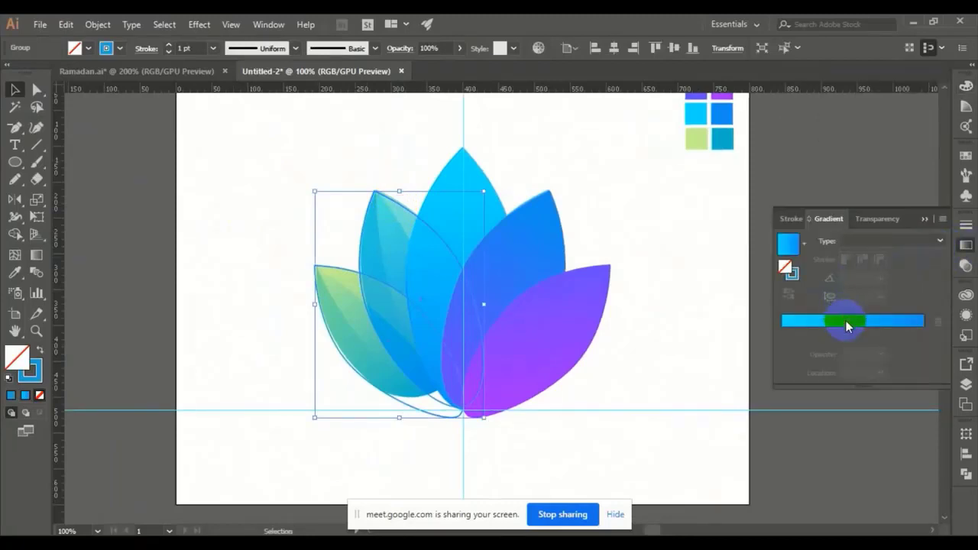
pyautogui.click(845, 320)
pyautogui.click(781, 334)
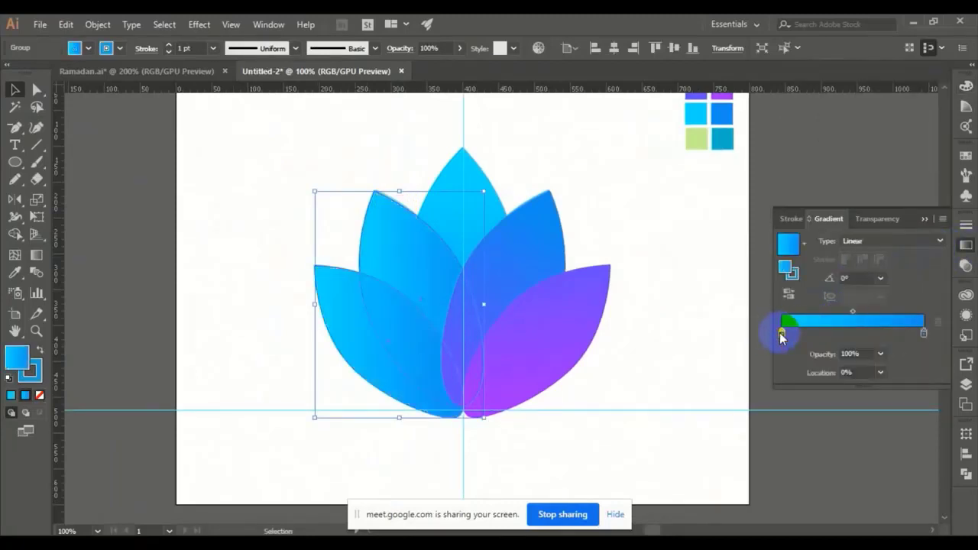
pyautogui.rightClick(364, 279)
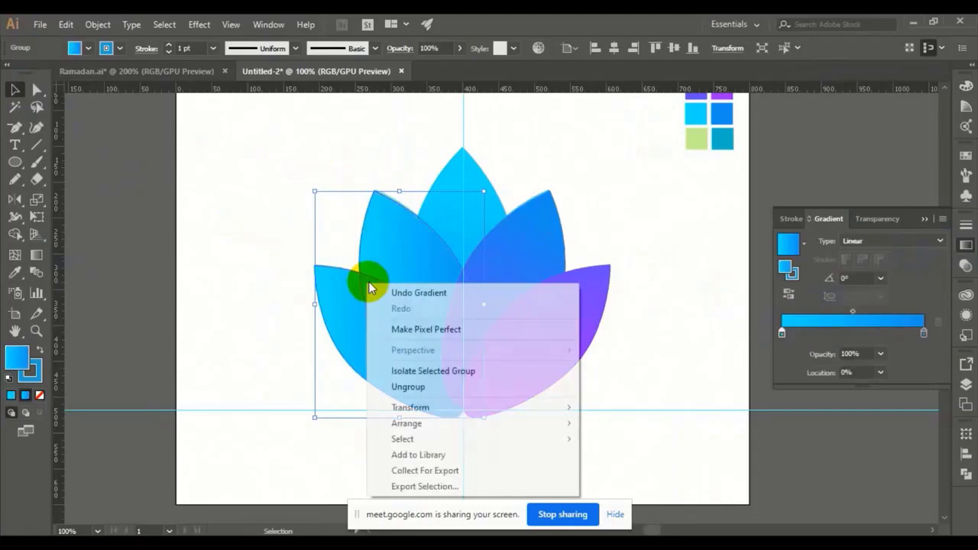
pyautogui.click(408, 388)
pyautogui.click(344, 196)
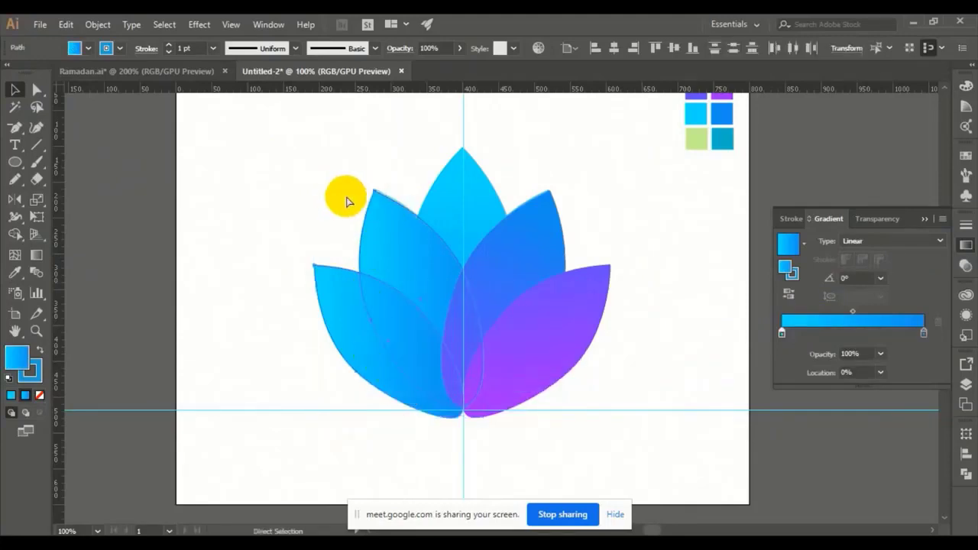
pyautogui.click(374, 208)
pyautogui.click(329, 207)
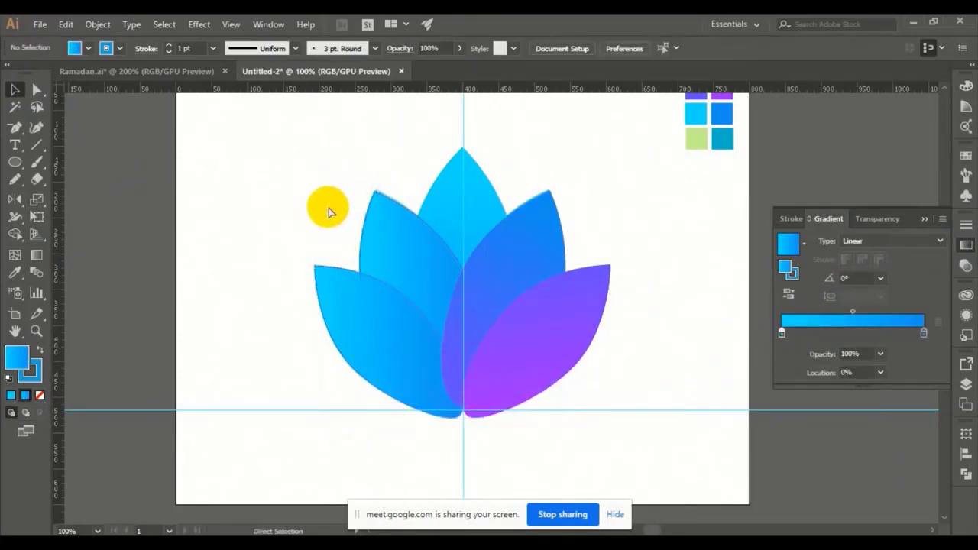
# Step: Set the upper left petal gradient's start stop to the teal of the colour group
pyautogui.click(369, 210)
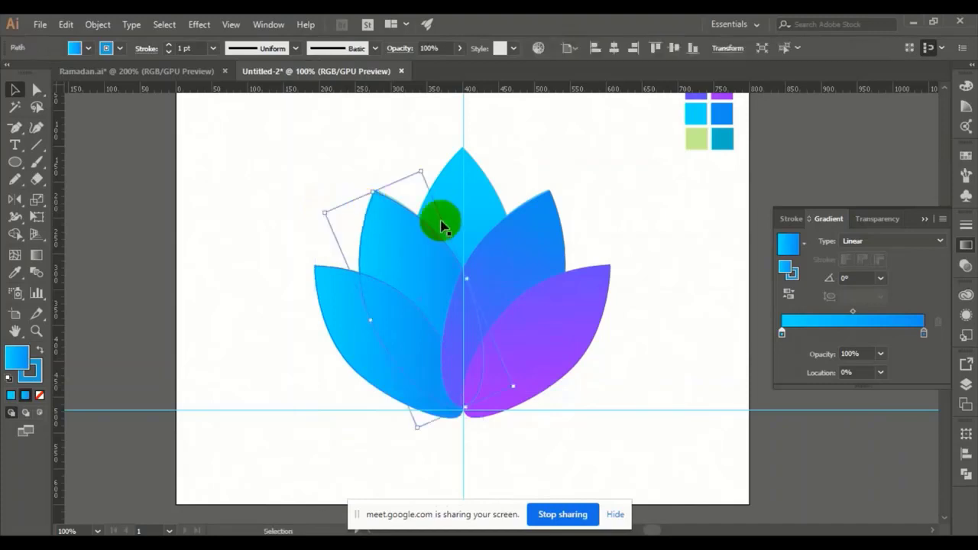
pyautogui.doubleClick(783, 334)
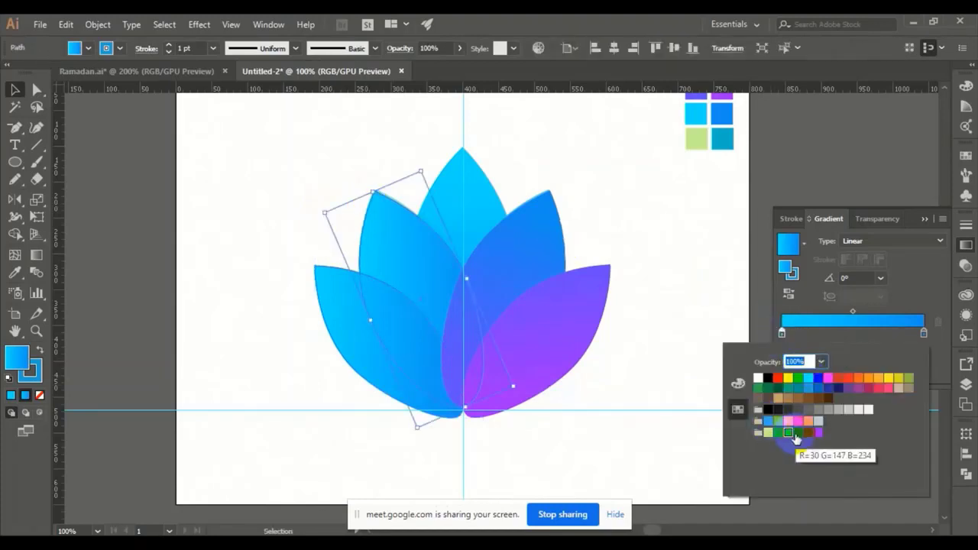
pyautogui.click(778, 434)
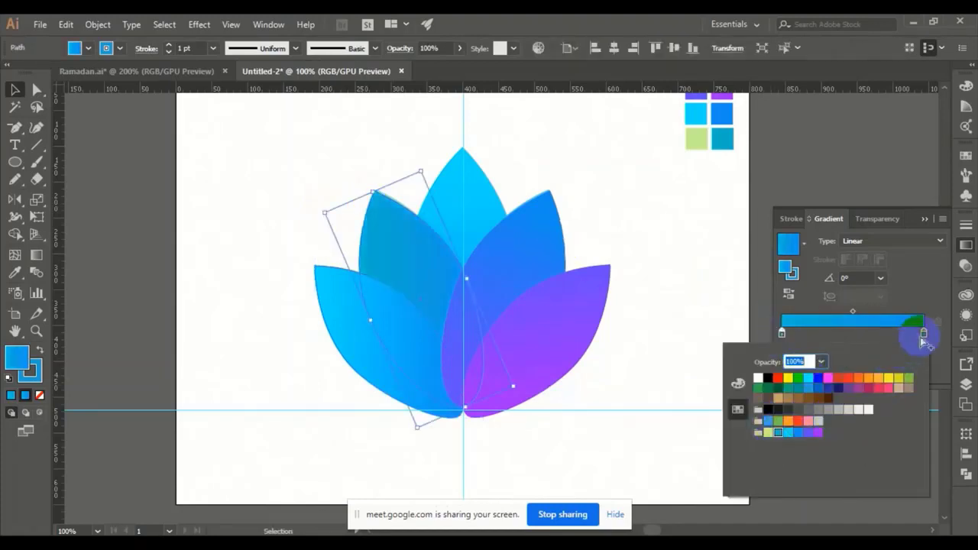
pyautogui.press('Escape')
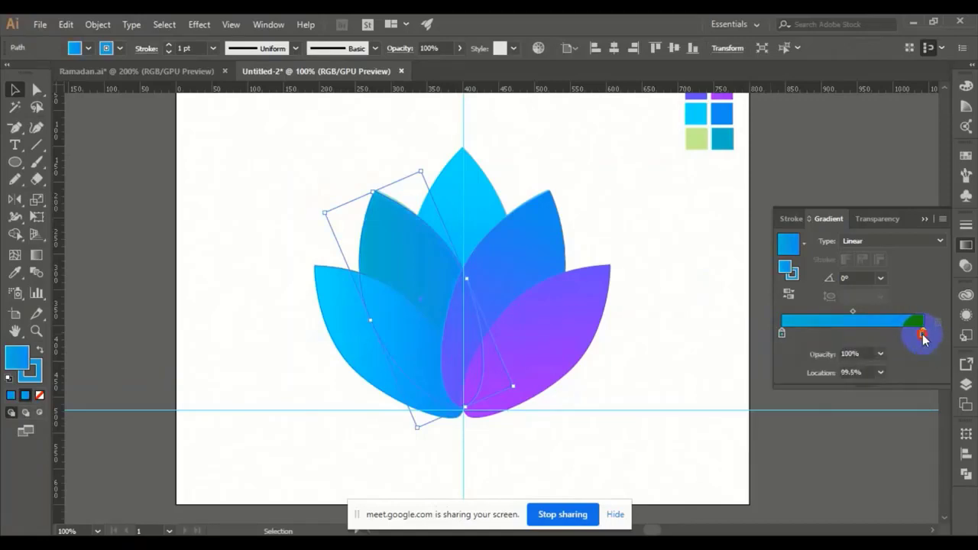
# Step: Switch the upper left petal gradient's end stop to the HSB colour model and darken its blue to 80% brightness
pyautogui.doubleClick(922, 334)
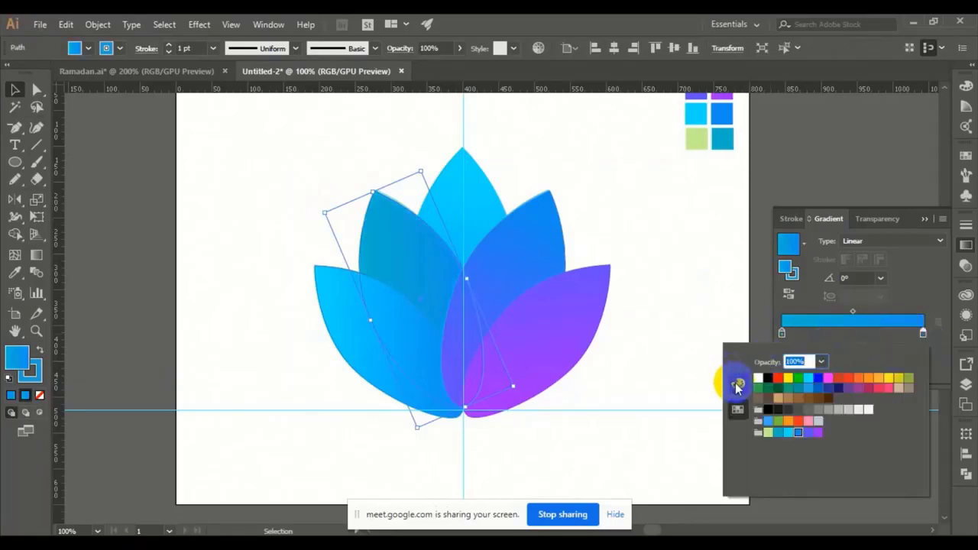
pyautogui.click(737, 384)
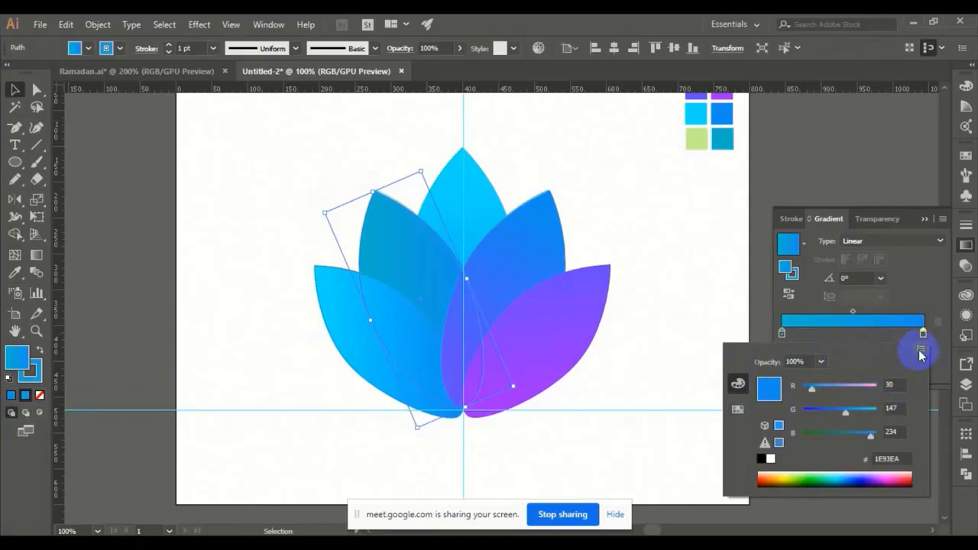
pyautogui.click(921, 349)
pyautogui.click(847, 382)
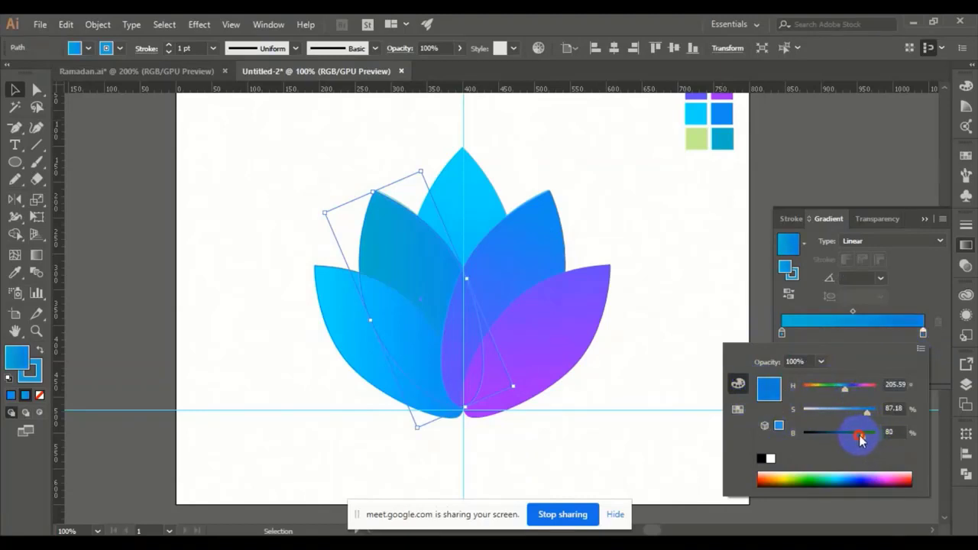
pyautogui.moveTo(859, 438); pyautogui.dragTo(861, 439)
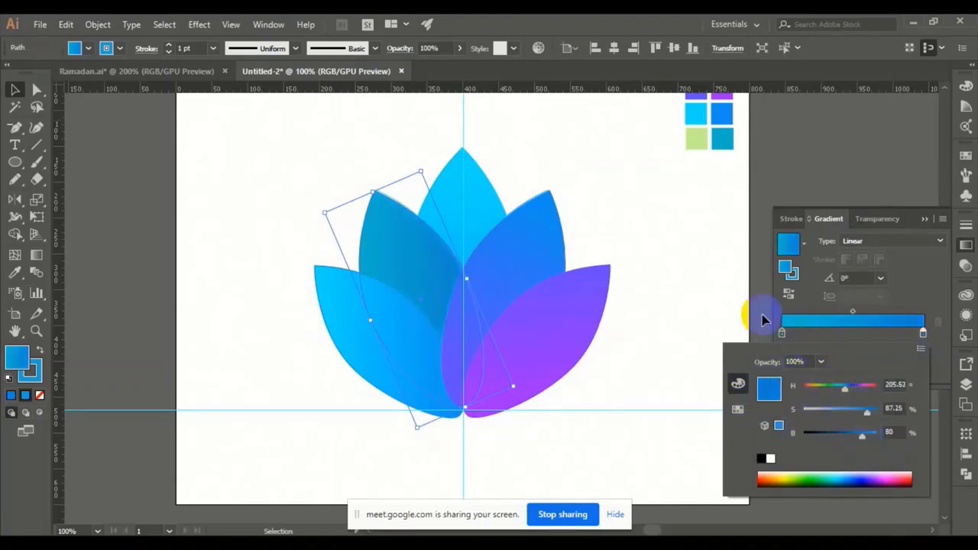
# Step: Adjust the upper left petal gradient's start stop to RGB 6, 201, 200
pyautogui.click(781, 333)
pyautogui.click(780, 334)
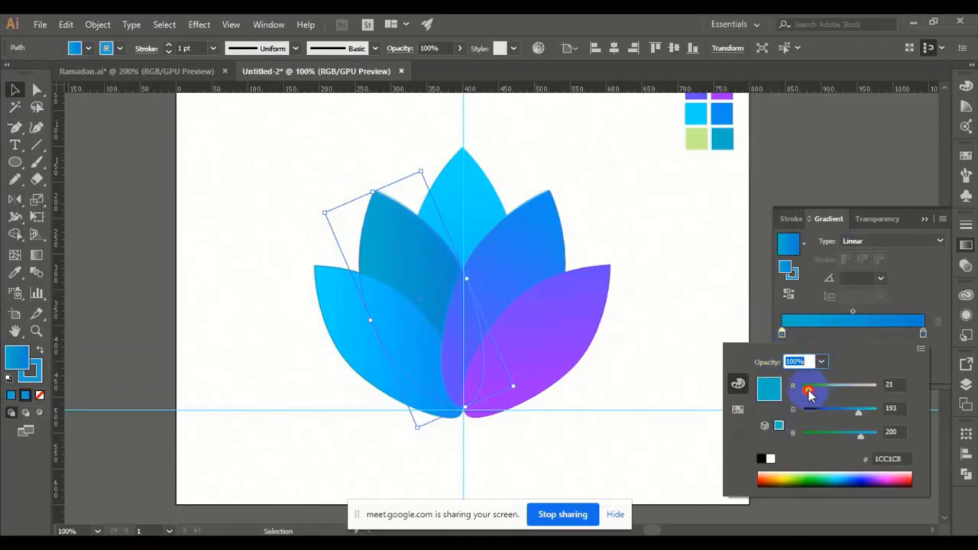
pyautogui.moveTo(861, 414); pyautogui.dragTo(860, 413)
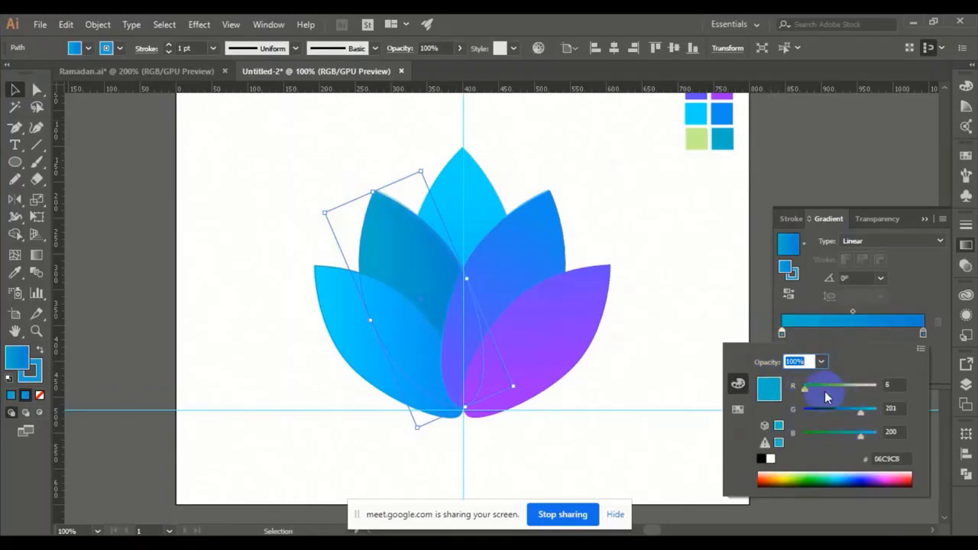
pyautogui.click(36, 259)
pyautogui.click(308, 216)
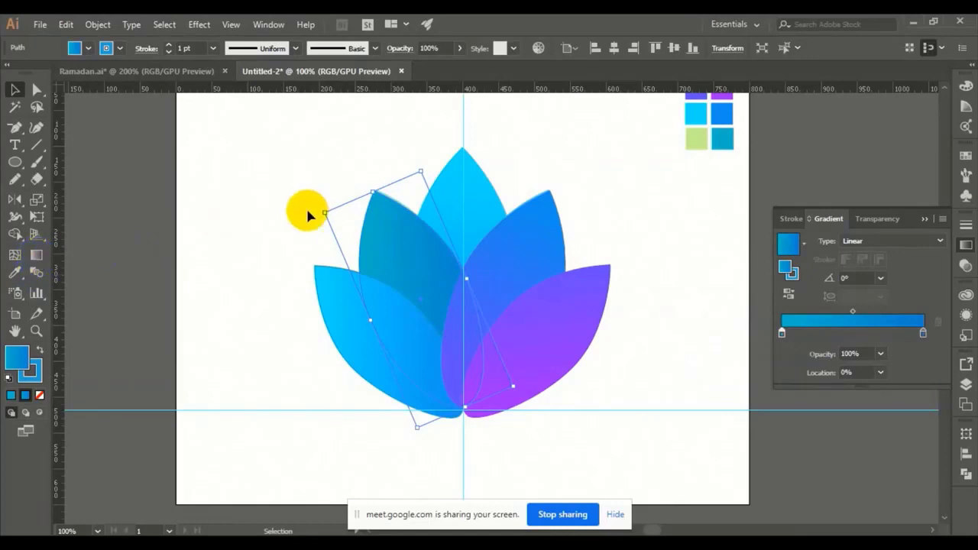
# Step: Redraw the upper left petal's gradient at about -65° from just inside its tip to just below its base
pyautogui.click(36, 256)
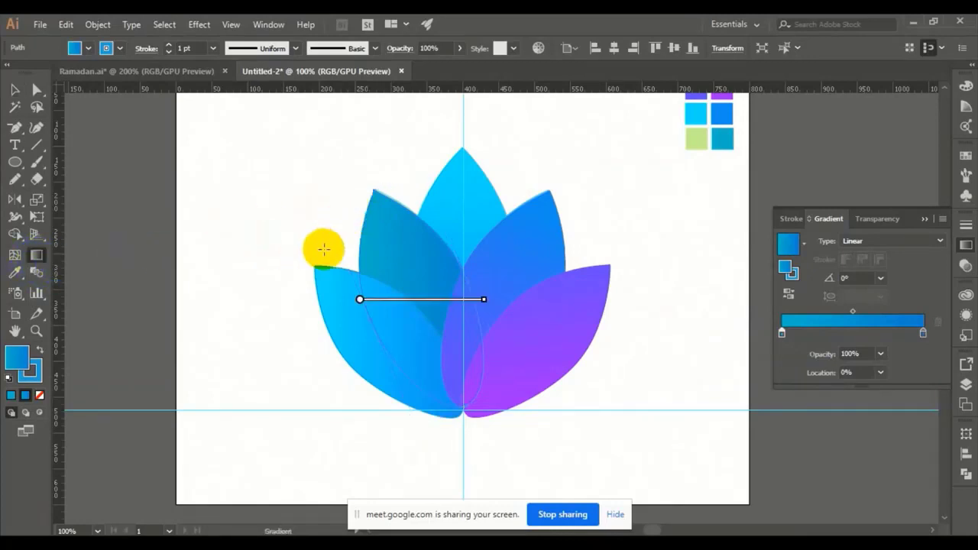
pyautogui.moveTo(352, 205)
pyautogui.mouseDown()
pyautogui.moveTo(461, 377)
pyautogui.moveTo(464, 365)
pyautogui.mouseUp()
pyautogui.click(356, 202)
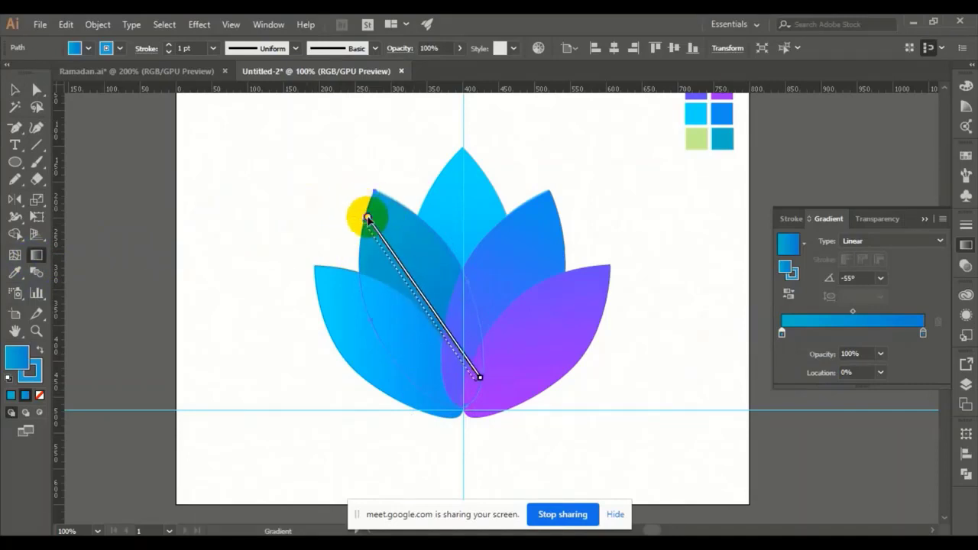
pyautogui.moveTo(369, 195); pyautogui.dragTo(467, 403)
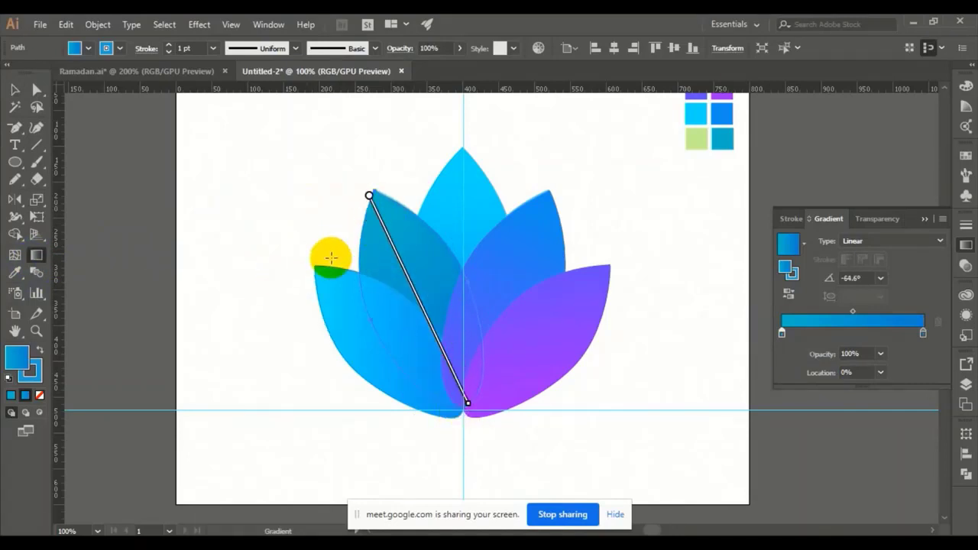
pyautogui.moveTo(367, 196); pyautogui.dragTo(371, 214)
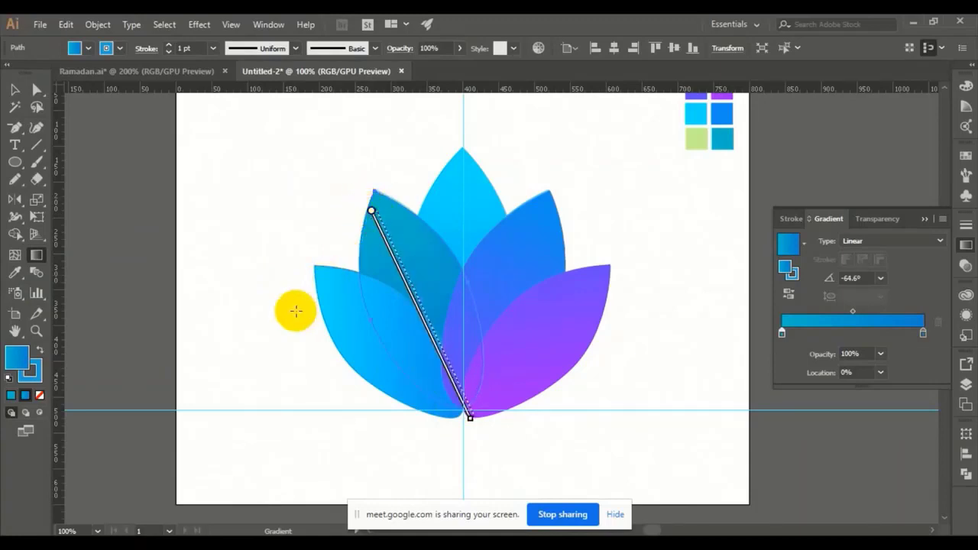
# Step: Select the lower left petal and set its gradient's start stop to the light green of the colour group
pyautogui.press('v')
pyautogui.press('g')
pyautogui.click(319, 300)
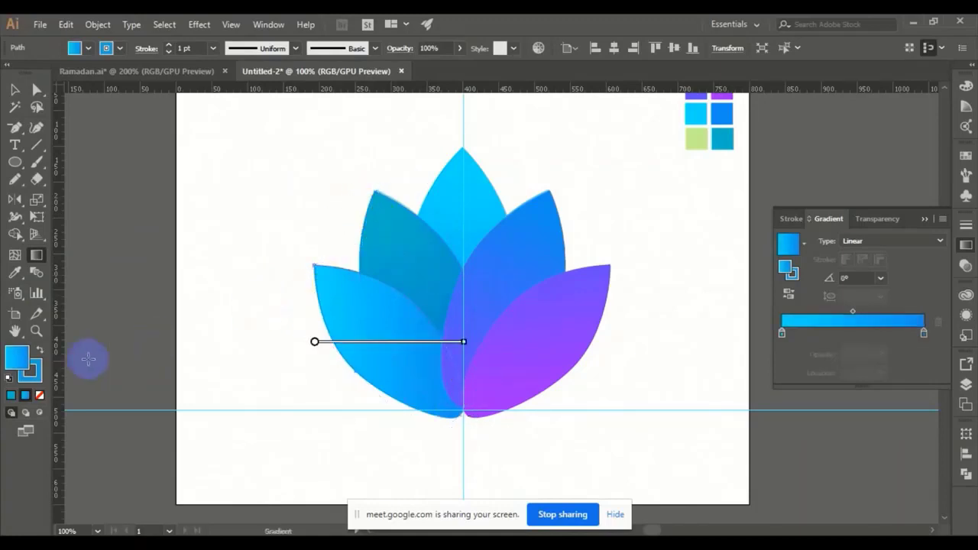
pyautogui.moveTo(697, 138); pyautogui.dragTo(783, 336)
pyautogui.doubleClick(782, 334)
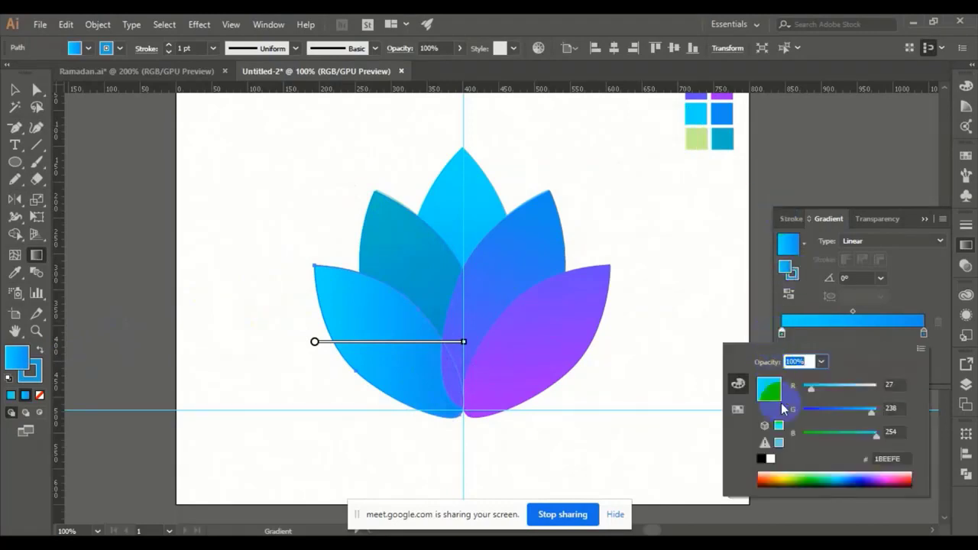
pyautogui.click(738, 412)
pyautogui.click(773, 434)
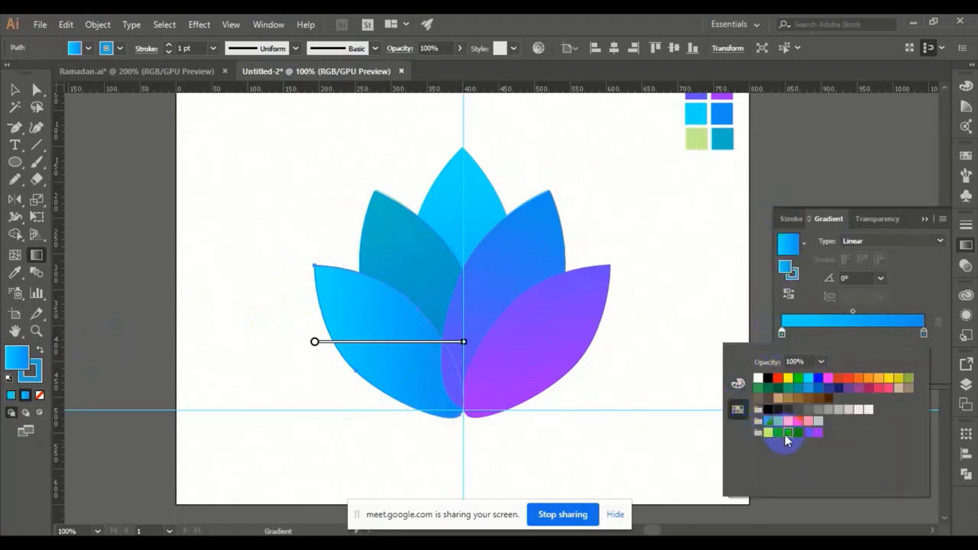
pyautogui.click(768, 434)
# Step: Set the lower left petal gradient's end stop to the teal of the colour group
pyautogui.moveTo(768, 435); pyautogui.dragTo(928, 335)
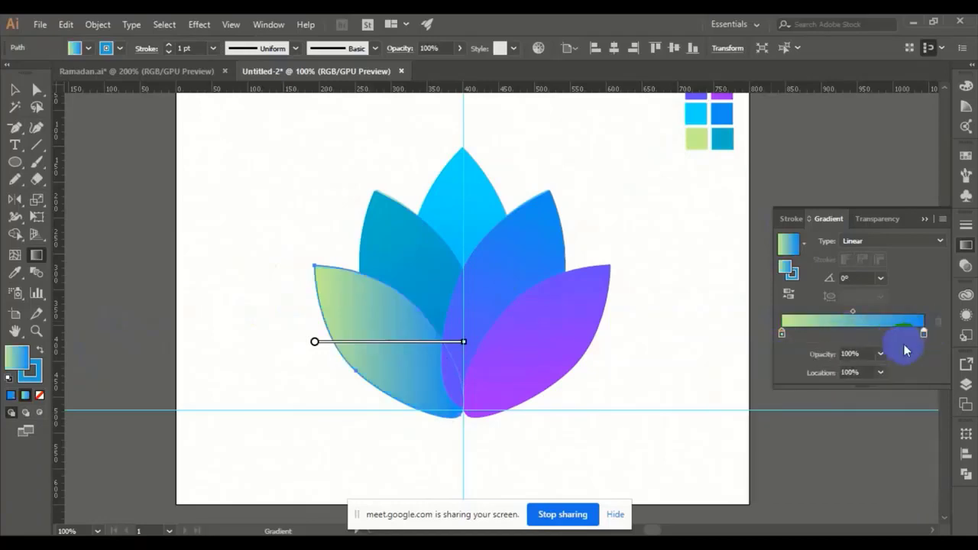
pyautogui.doubleClick(923, 336)
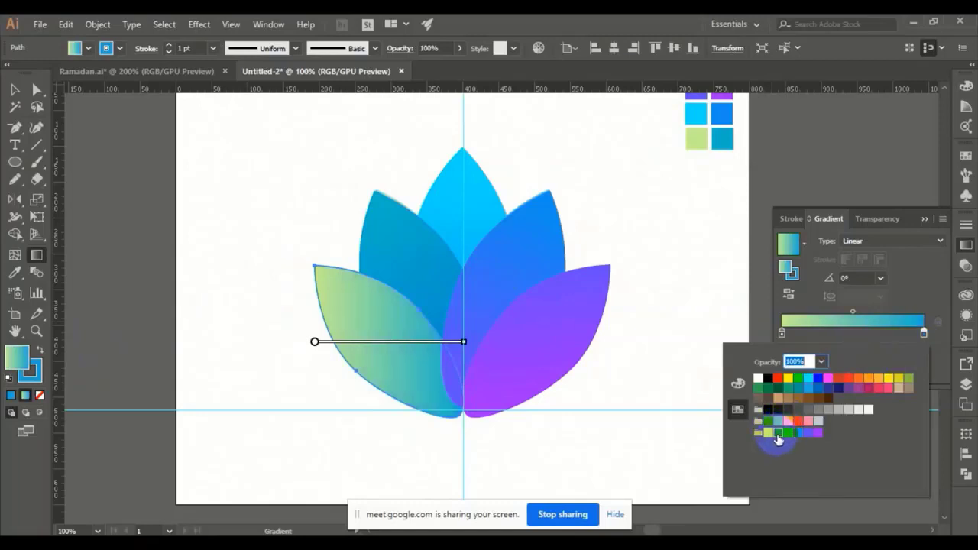
pyautogui.click(787, 434)
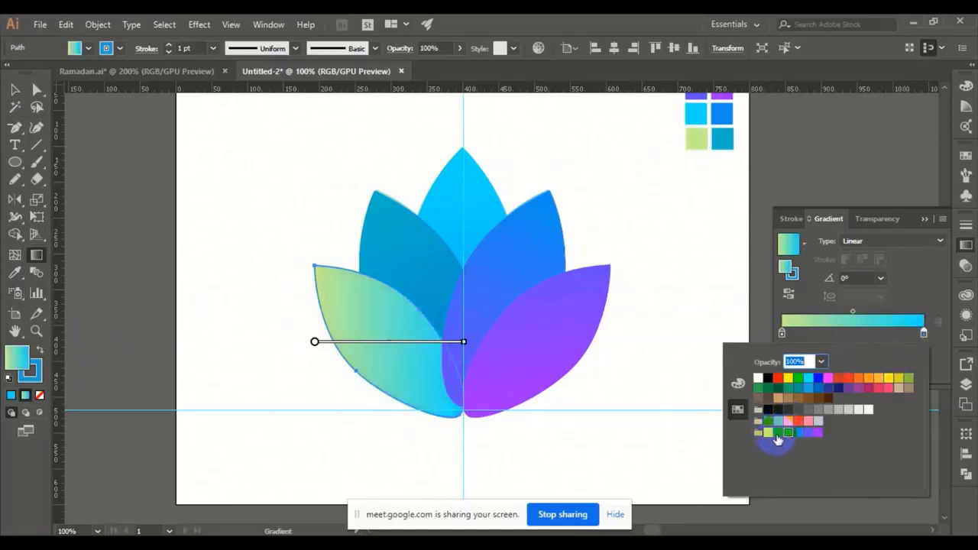
pyautogui.click(777, 434)
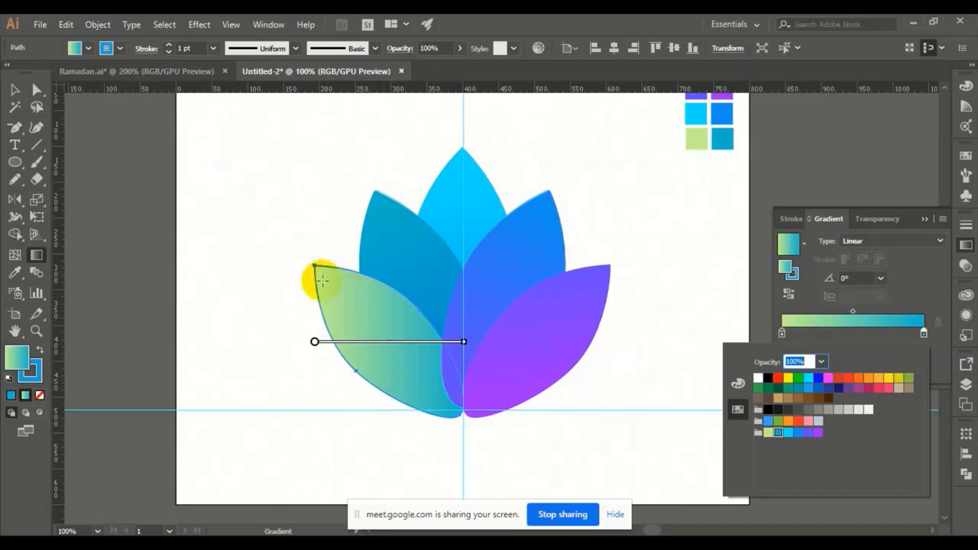
pyautogui.click(305, 279)
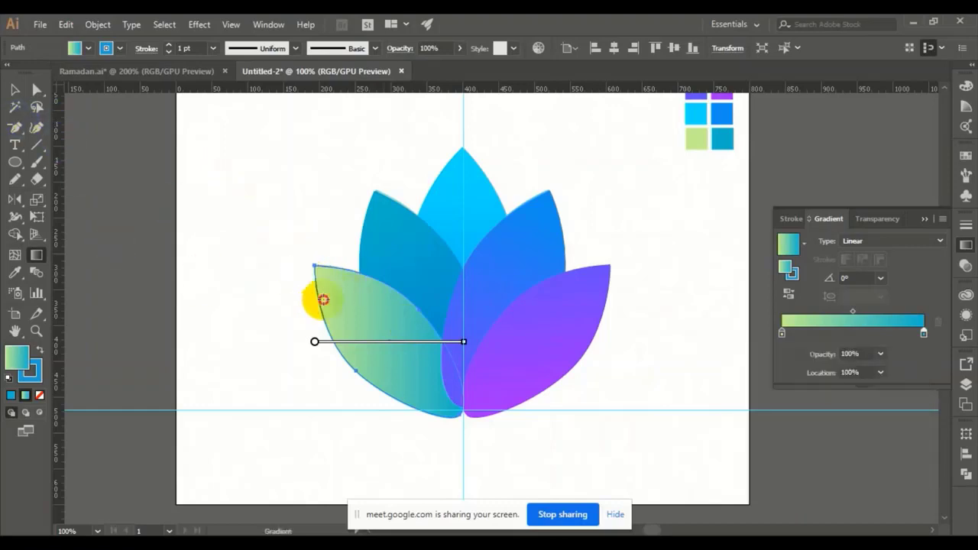
# Step: Remove the lower left petal's stroke, redraw its gradient diagonally from the tip to just past the base, and deselect it
pyautogui.click(40, 394)
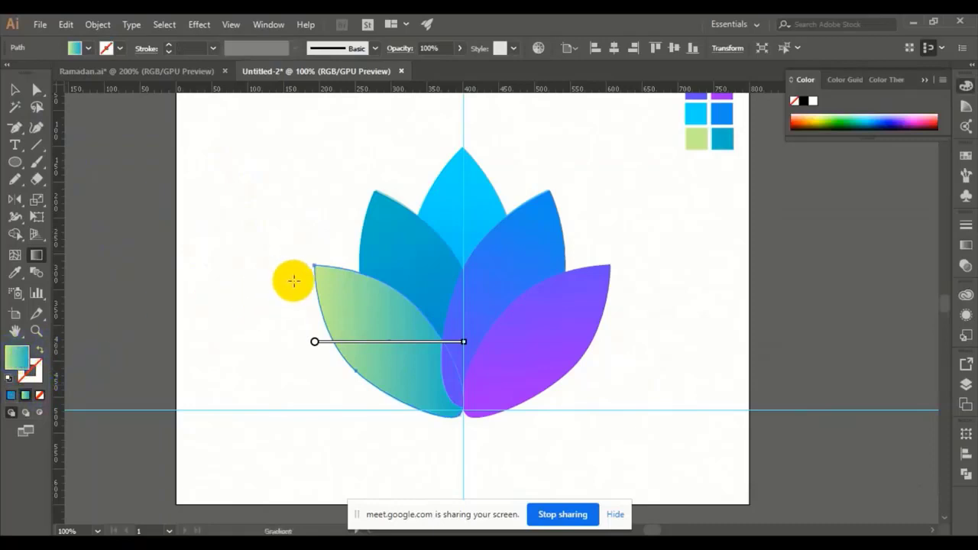
pyautogui.moveTo(307, 267)
pyautogui.mouseDown()
pyautogui.moveTo(469, 446)
pyautogui.moveTo(478, 420)
pyautogui.mouseUp()
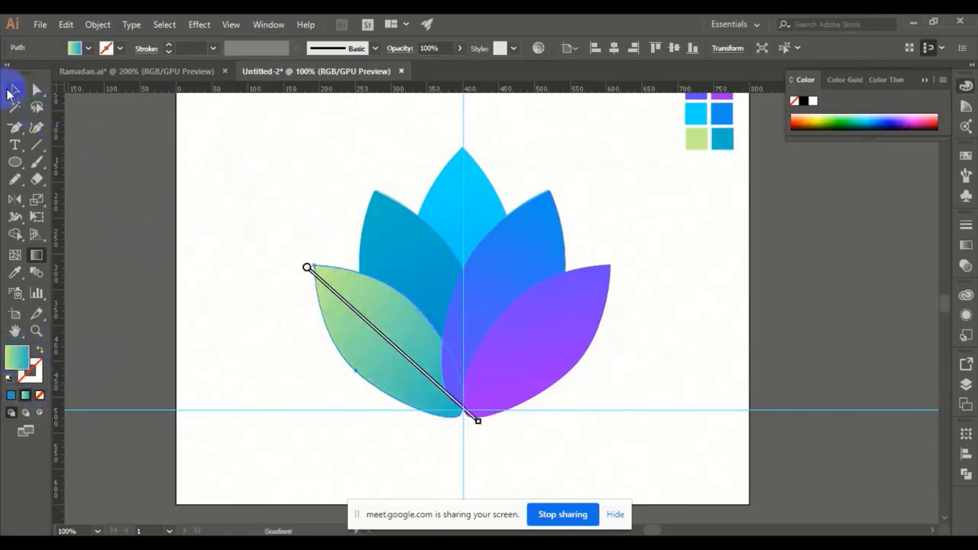
pyautogui.click(14, 89)
pyautogui.click(347, 199)
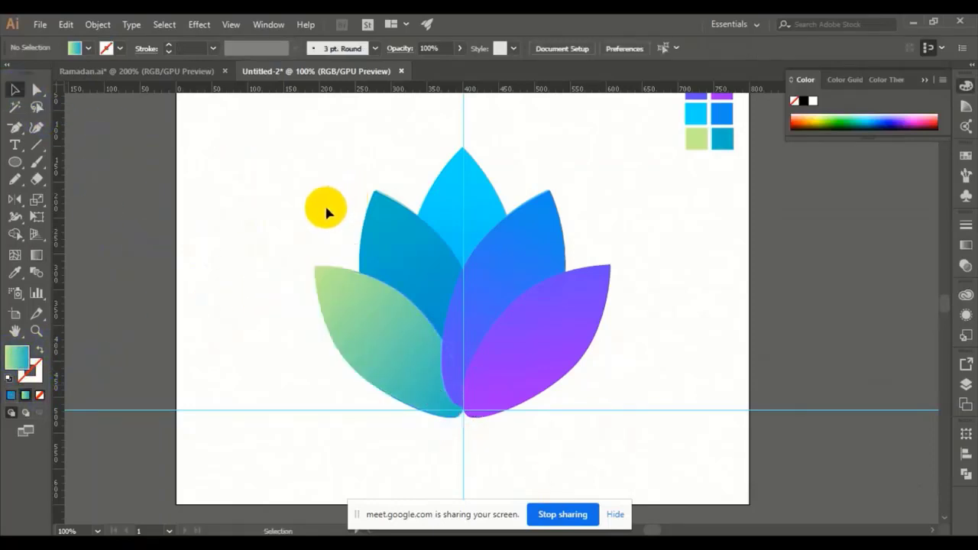
# Step: Select all the petals of the logo together
pyautogui.hotkey('ctrl', '-')
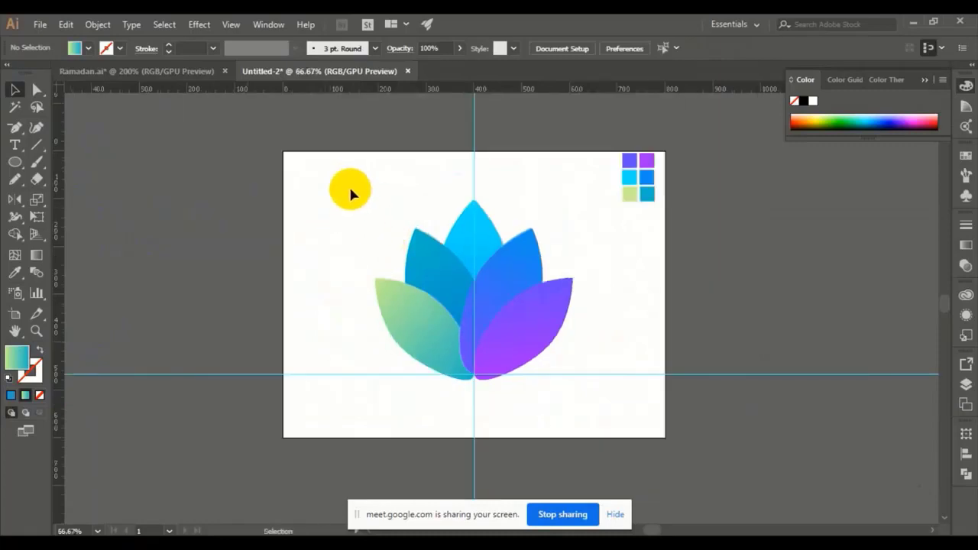
pyautogui.moveTo(350, 191); pyautogui.dragTo(559, 421)
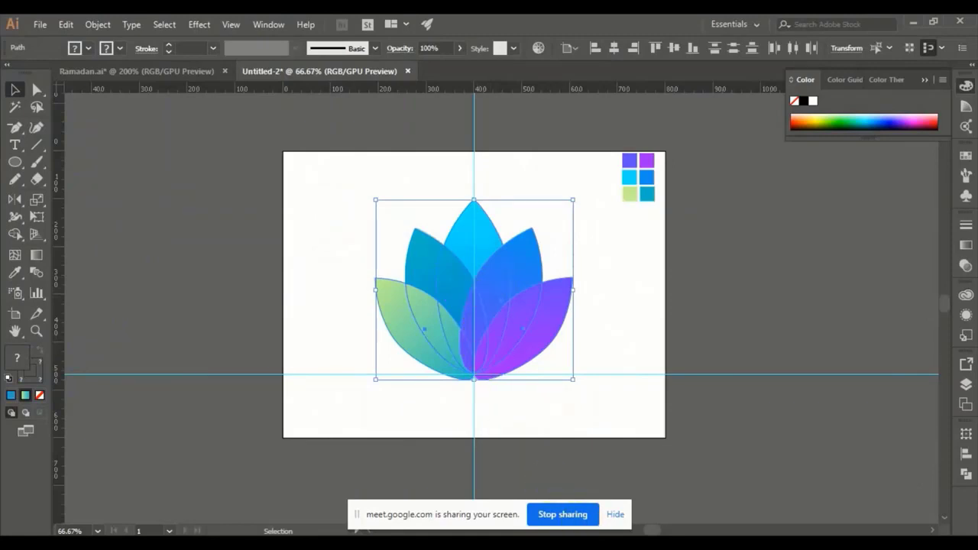
# Step: Switch to Chrome, open Pinterest in the empty tab and run the recent search "gradient logo"
pyautogui.click(543, 478)
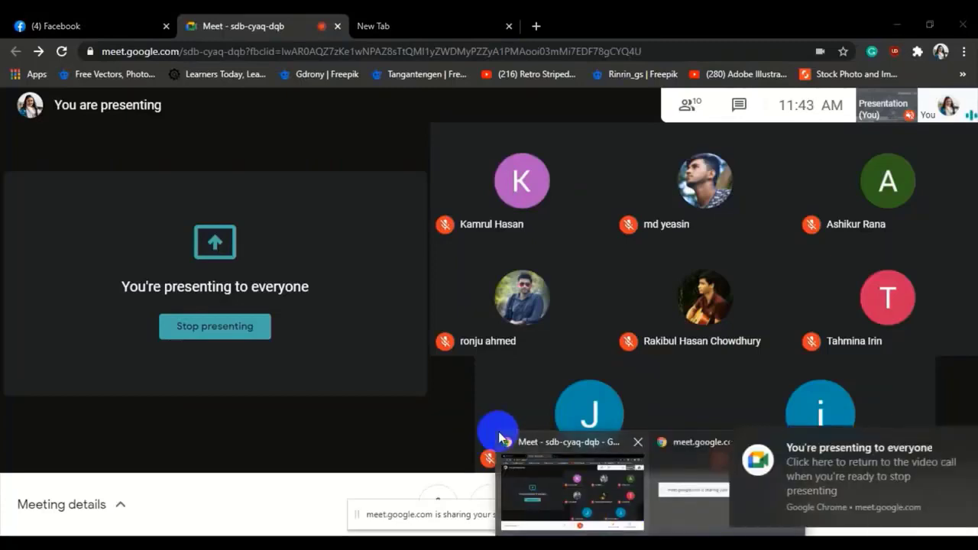
pyautogui.hotkey('ctrl', 'Tab')
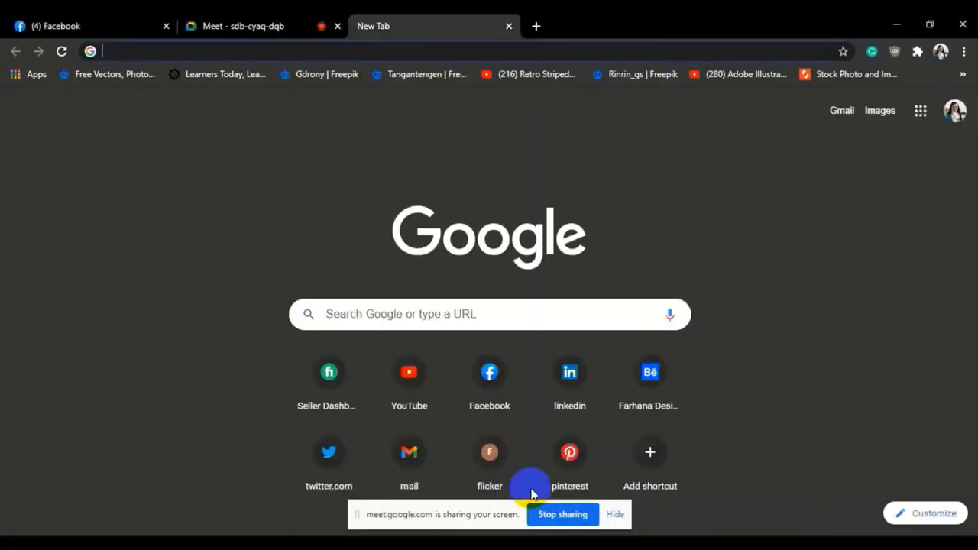
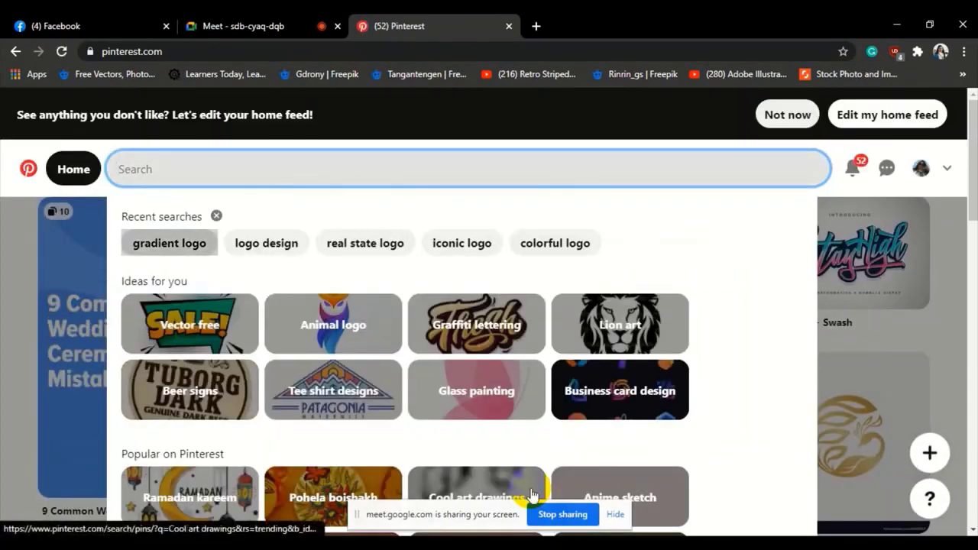
pyautogui.press('Return')
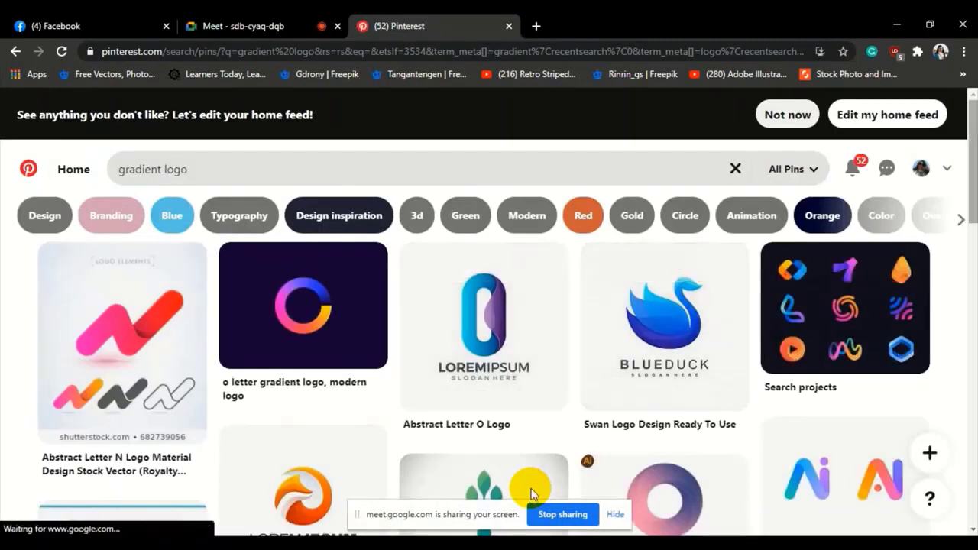
# Step: Look through the gradient logo pins and open "Swan Logo Design Ready To Use"
pyautogui.scroll(-5, 529, 487)
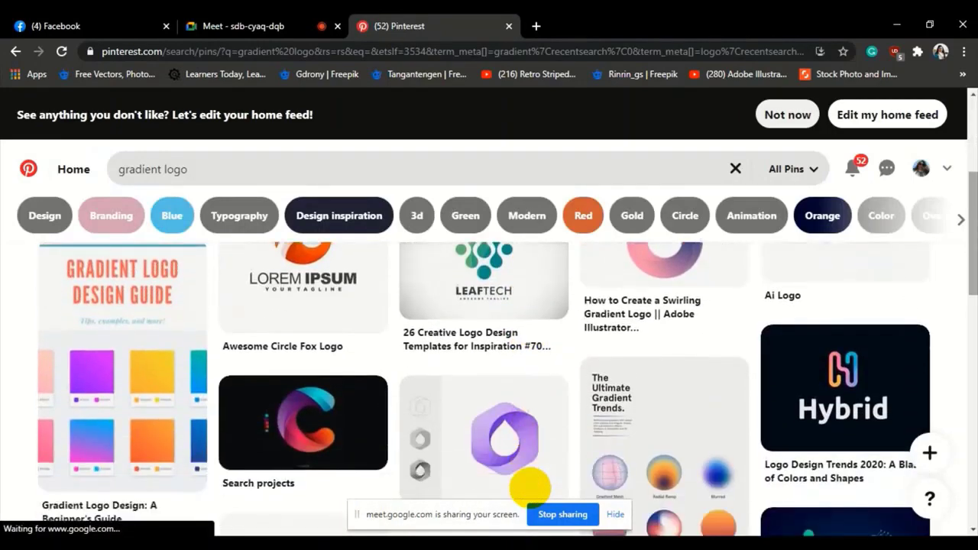
pyautogui.scroll(-3, 529, 486)
pyautogui.scroll(4, 531, 490)
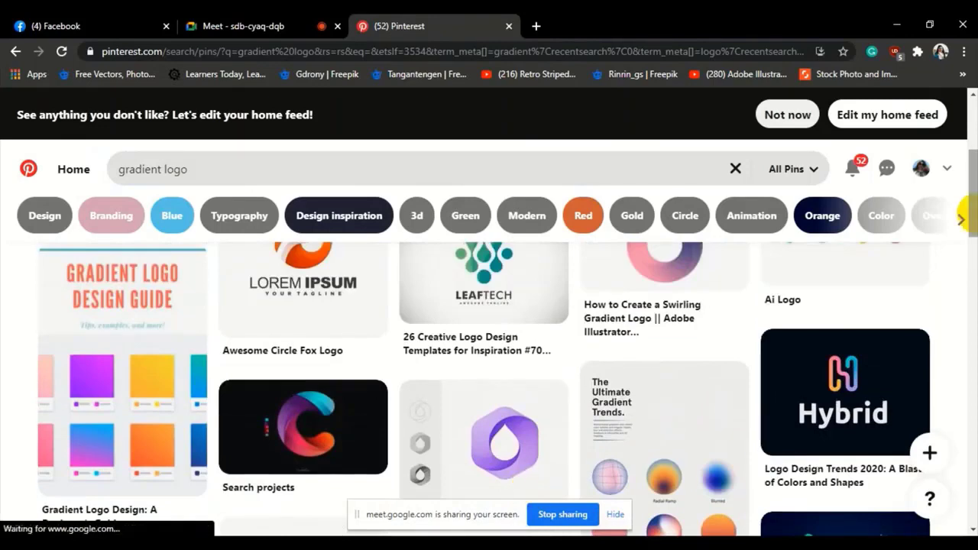
pyautogui.scroll(3, 972, 218)
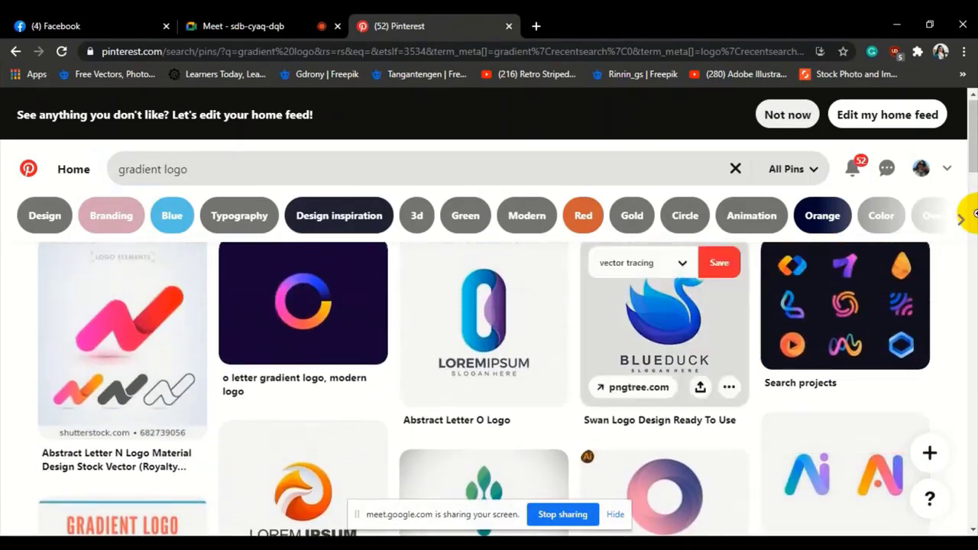
pyautogui.click(665, 321)
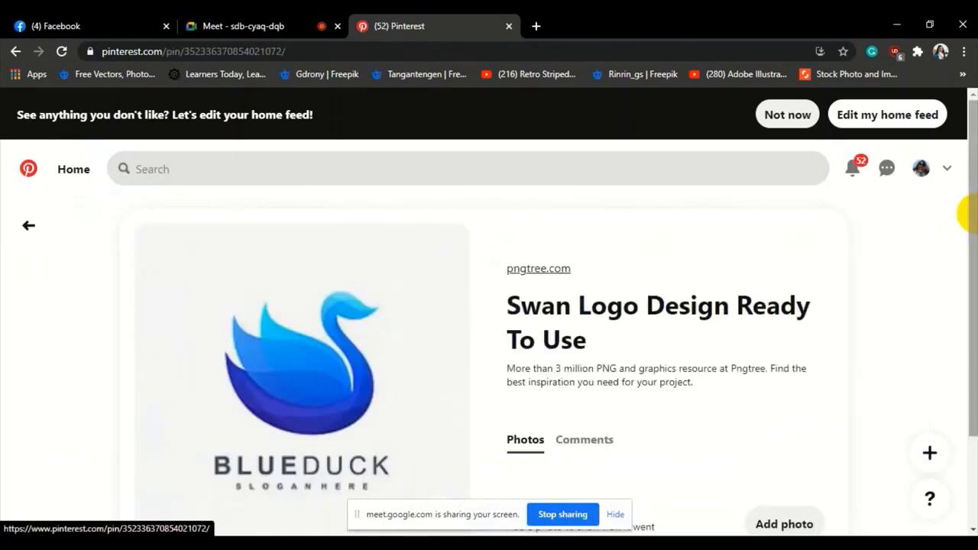
# Step: Look through the related logo pins shown beneath the swan logo
pyautogui.scroll(-5, 967, 214)
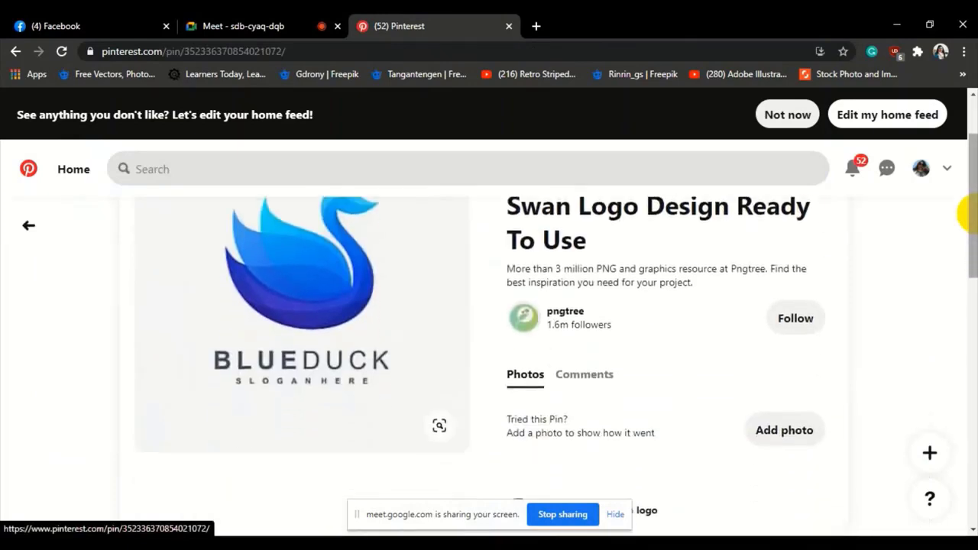
pyautogui.scroll(-5, 968, 215)
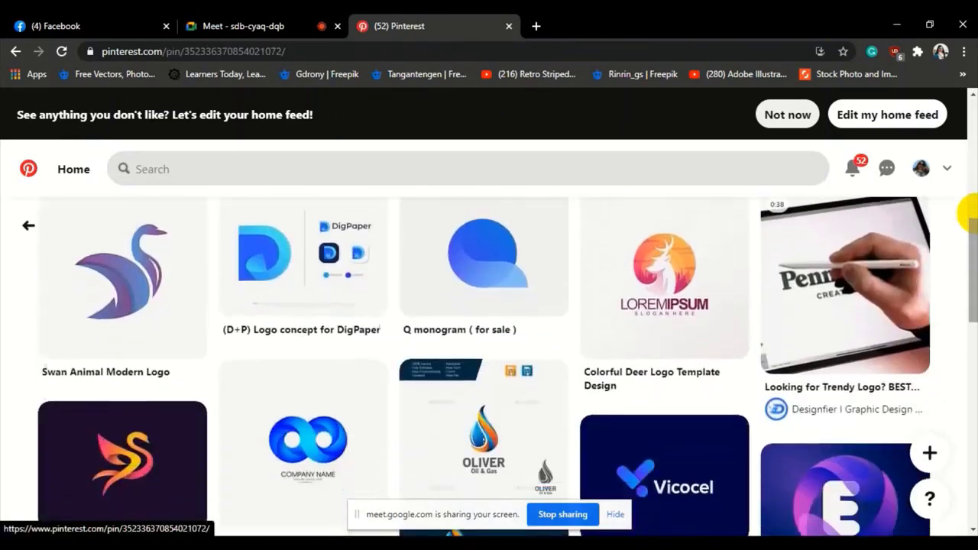
pyautogui.scroll(-4, 968, 215)
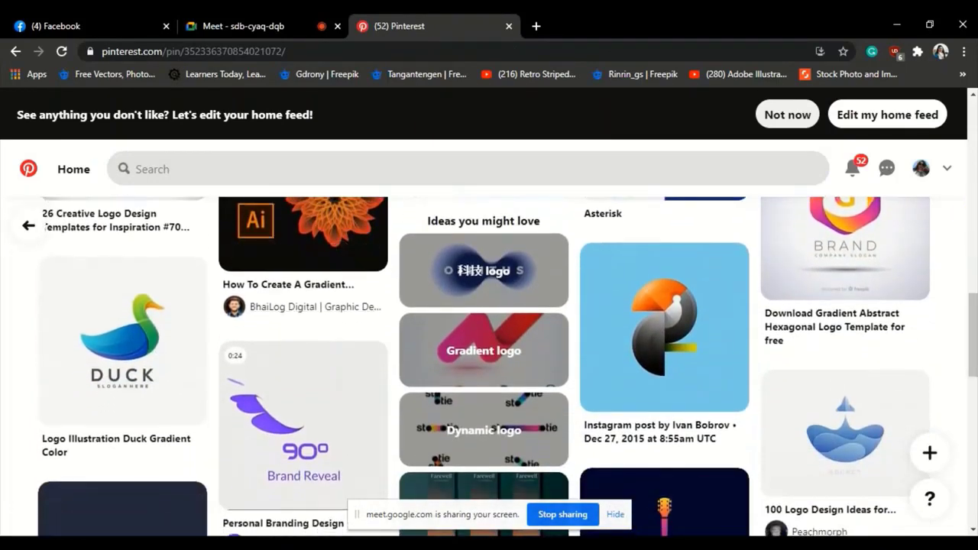
# Step: Switch to Illustrator, start placing an image and browse to Local Disk (G:)
pyautogui.hotkey('alt', 'Tab')
pyautogui.click(39, 24)
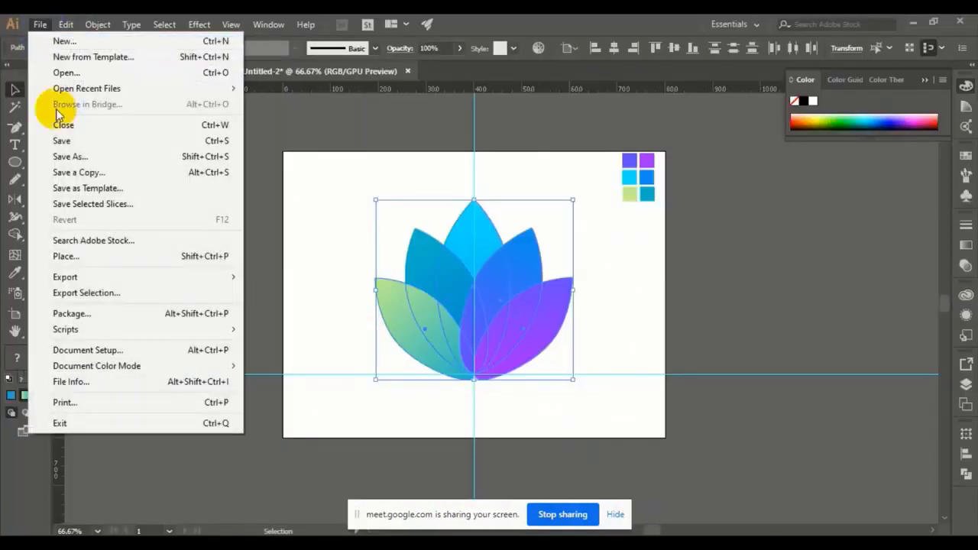
pyautogui.click(75, 257)
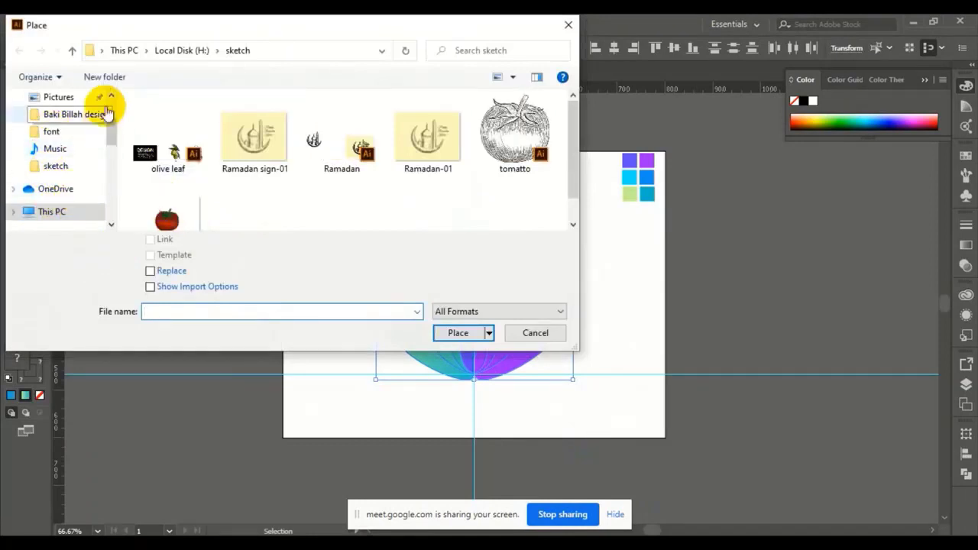
pyautogui.moveTo(107, 116)
pyautogui.mouseDown()
pyautogui.moveTo(110, 166)
pyautogui.moveTo(109, 153)
pyautogui.mouseUp()
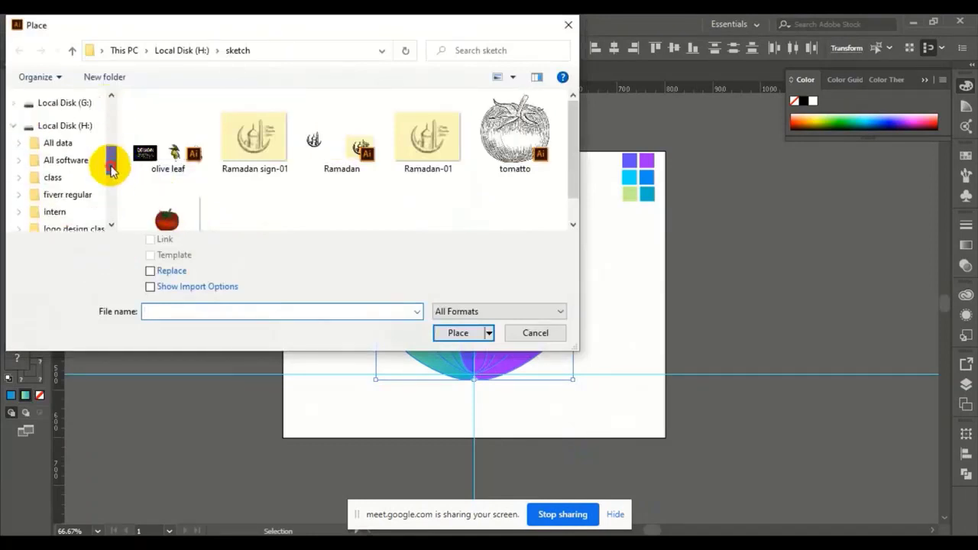
pyautogui.click(69, 152)
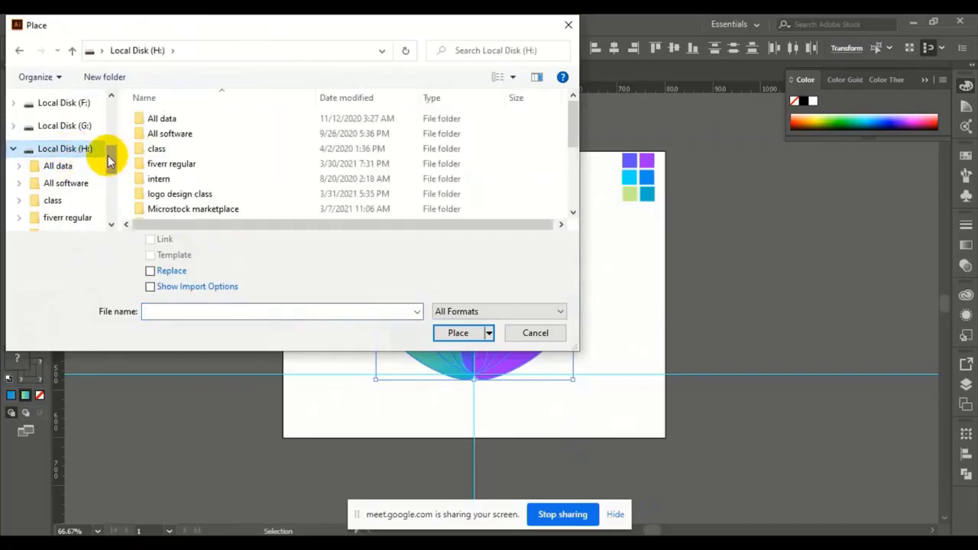
pyautogui.click(67, 125)
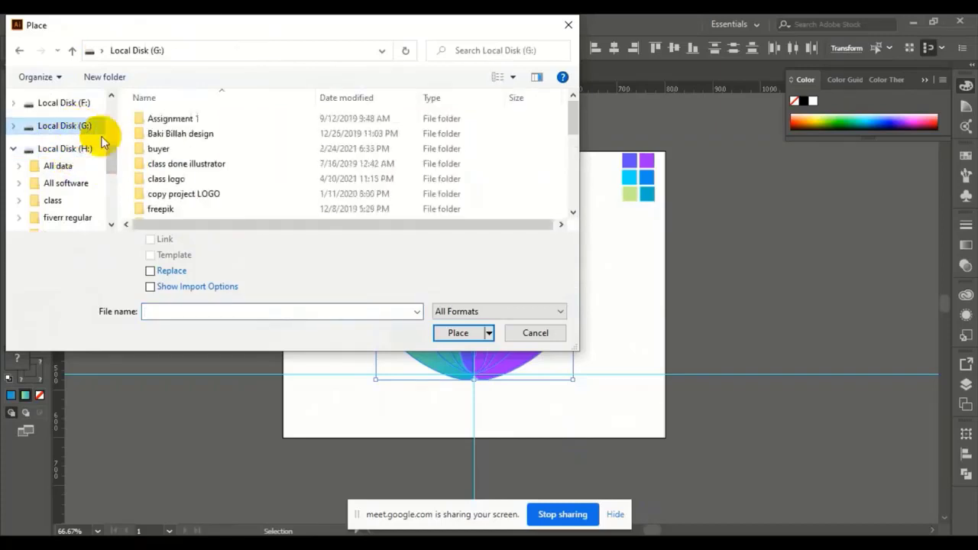
# Step: Choose the peacock logo image from class logo > logo batch branding > copy for iconic logo for placing
pyautogui.doubleClick(175, 179)
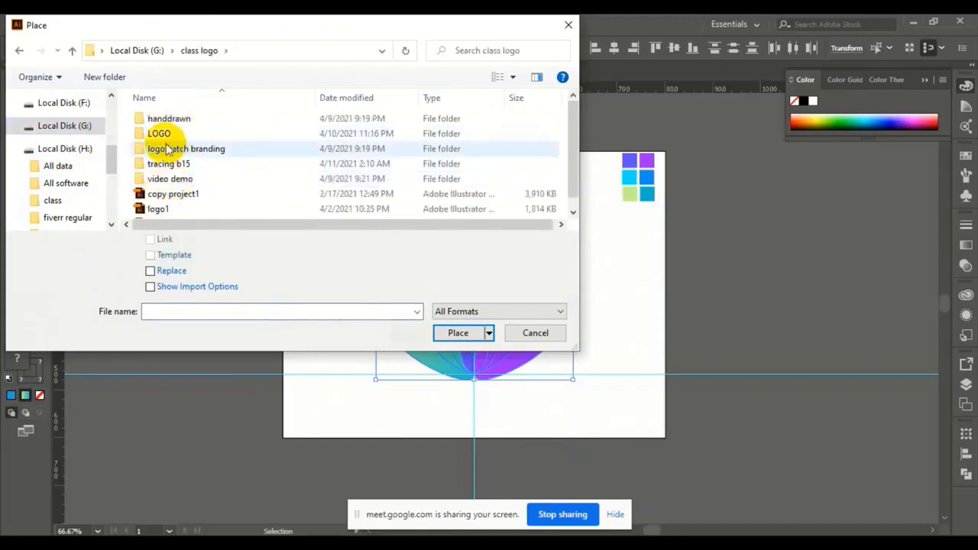
pyautogui.doubleClick(186, 149)
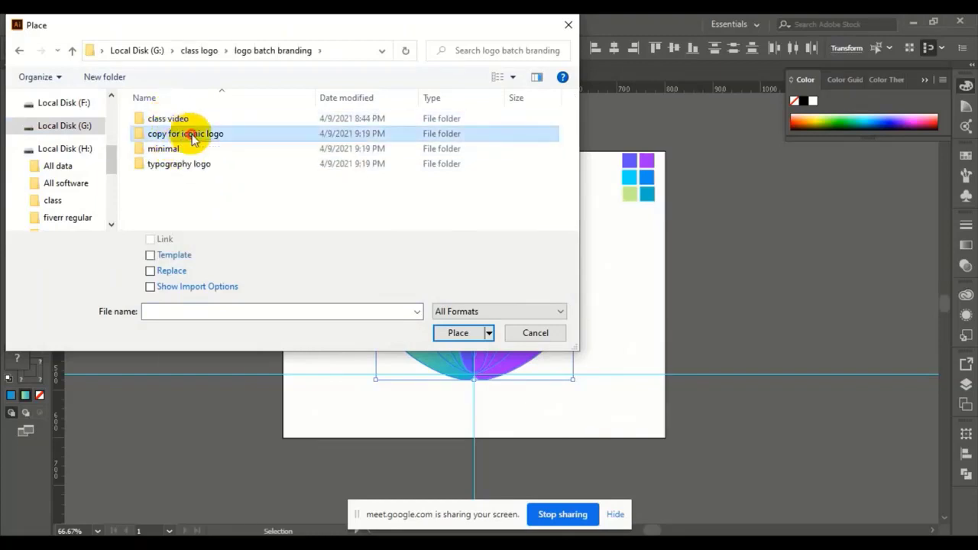
pyautogui.doubleClick(190, 133)
pyautogui.click(156, 133)
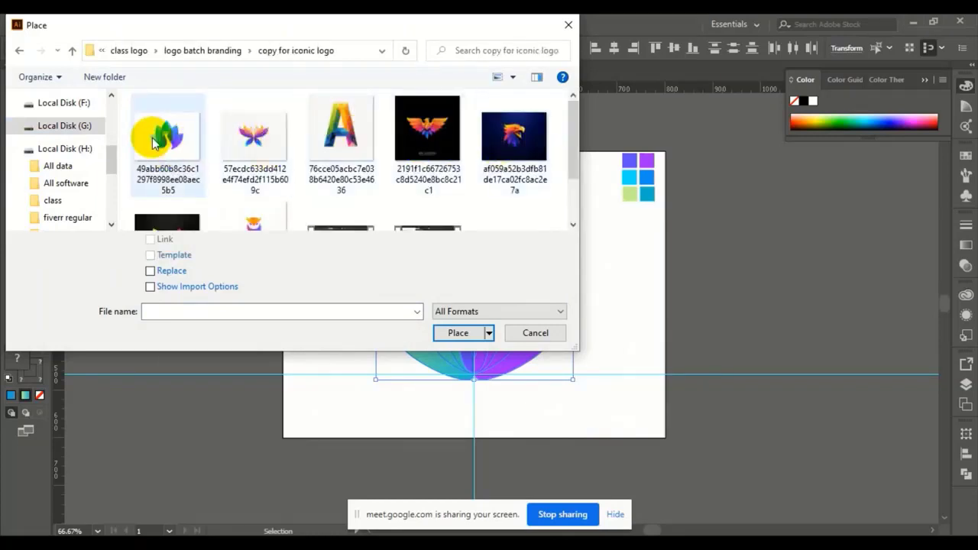
pyautogui.click(458, 333)
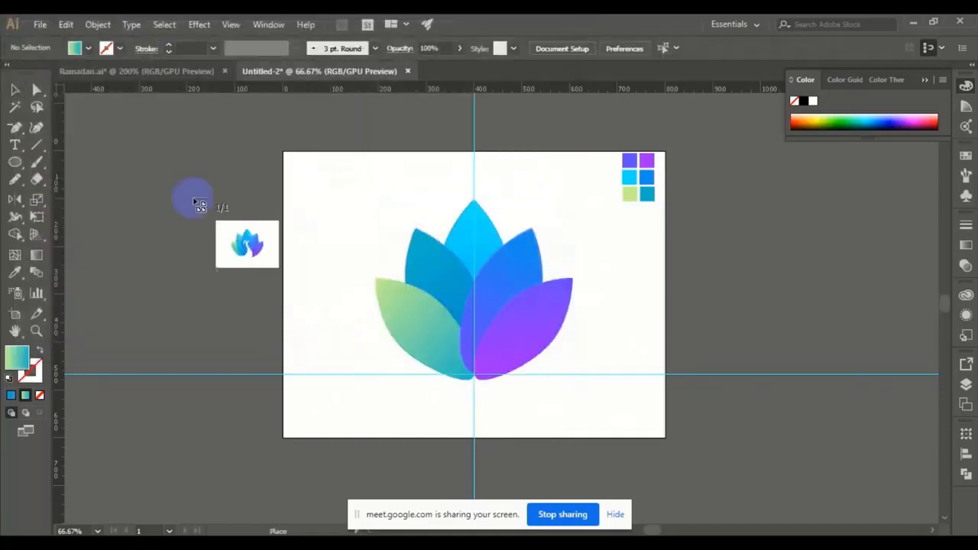
# Step: Place the peacock image to the left of the redrawn petals, overlapping the artboard's edge, and deselect it
pyautogui.press('space')
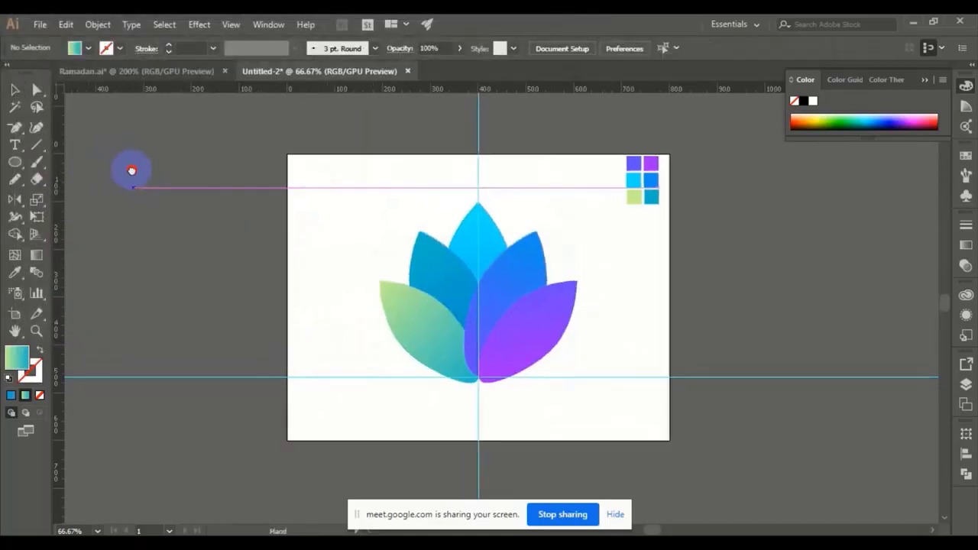
pyautogui.moveTo(130, 168); pyautogui.dragTo(242, 157)
pyautogui.moveTo(141, 134); pyautogui.dragTo(487, 392)
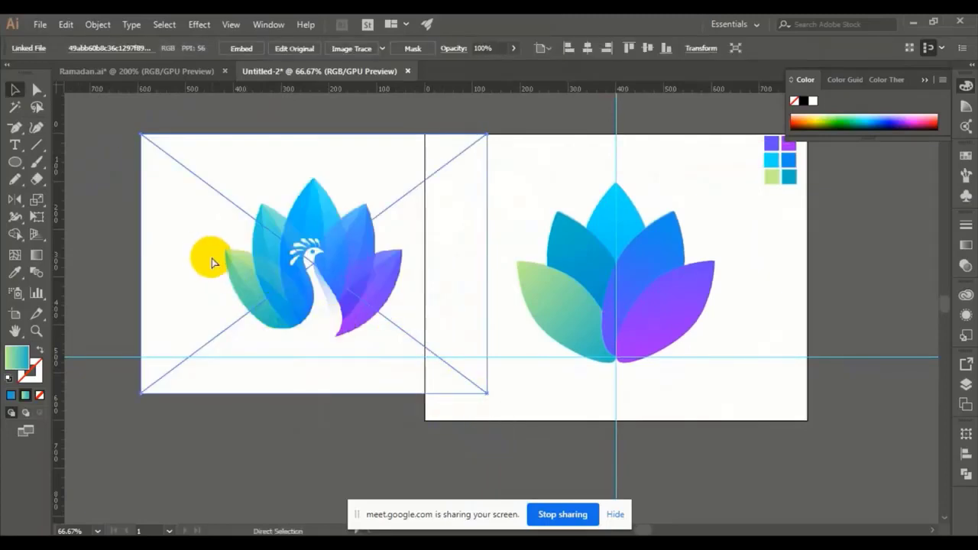
pyautogui.hotkey('ctrl', 'shift', 'a')
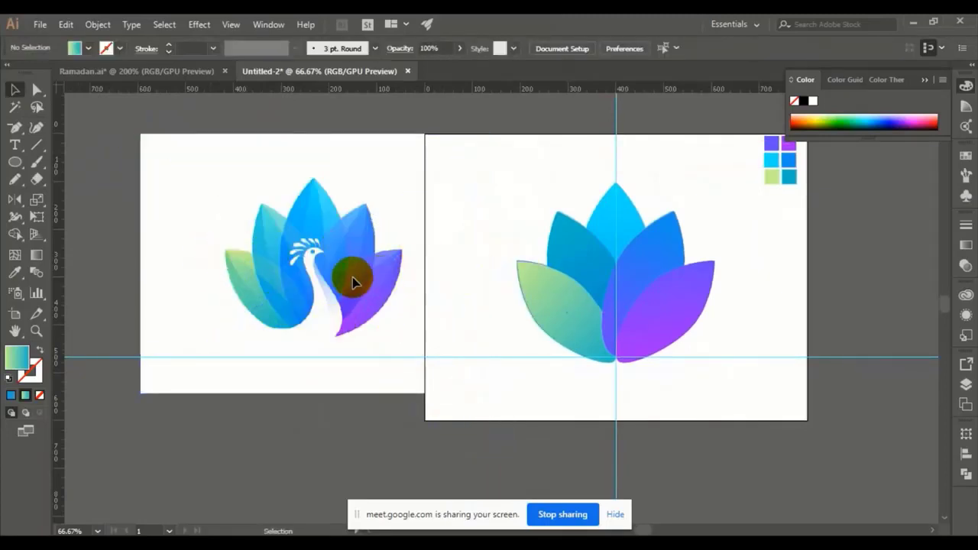
# Step: Redraw the green petal's linear gradient diagonally from its tip toward its base
pyautogui.click(544, 293)
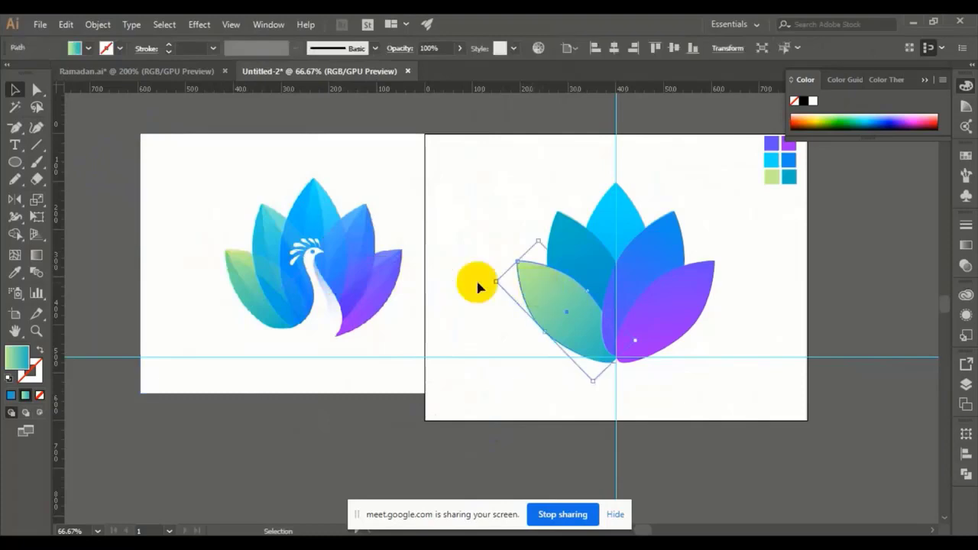
pyautogui.click(36, 260)
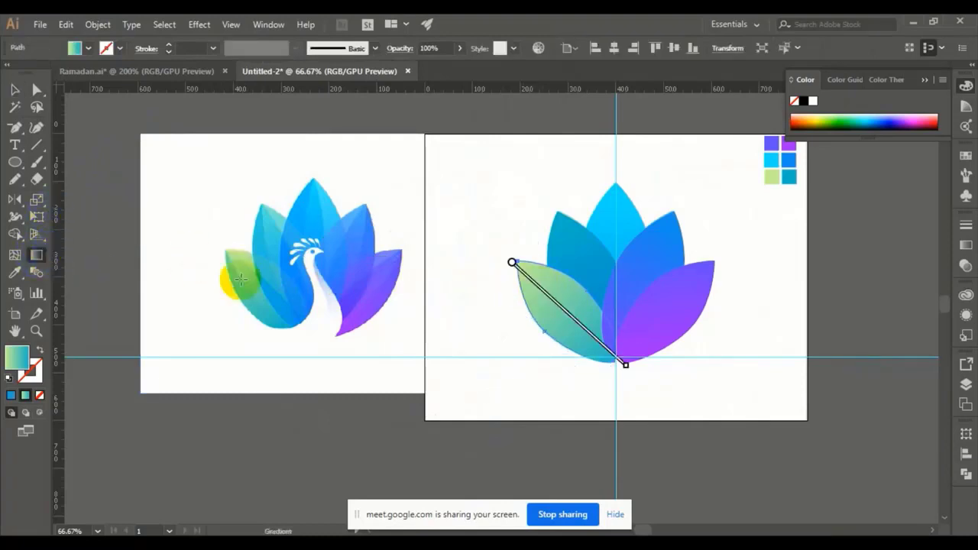
pyautogui.moveTo(535, 256); pyautogui.dragTo(607, 392)
pyautogui.click(15, 91)
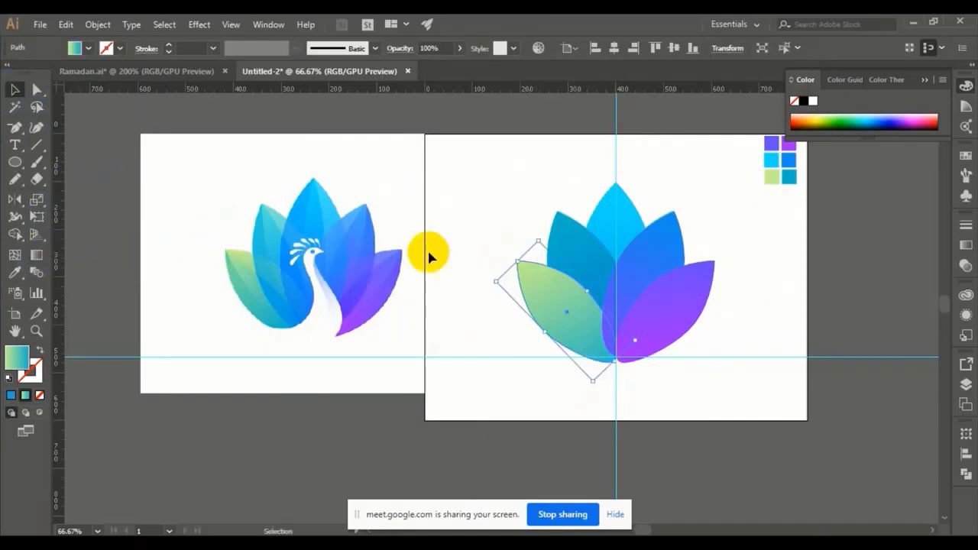
# Step: Select all the redrawn petals and group them
pyautogui.moveTo(466, 236); pyautogui.dragTo(388, 231)
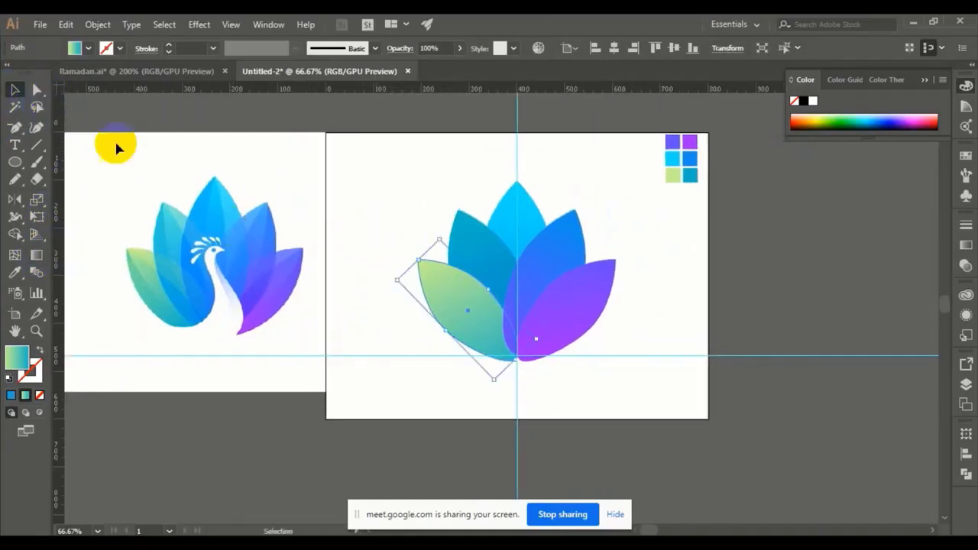
pyautogui.moveTo(393, 163); pyautogui.dragTo(622, 382)
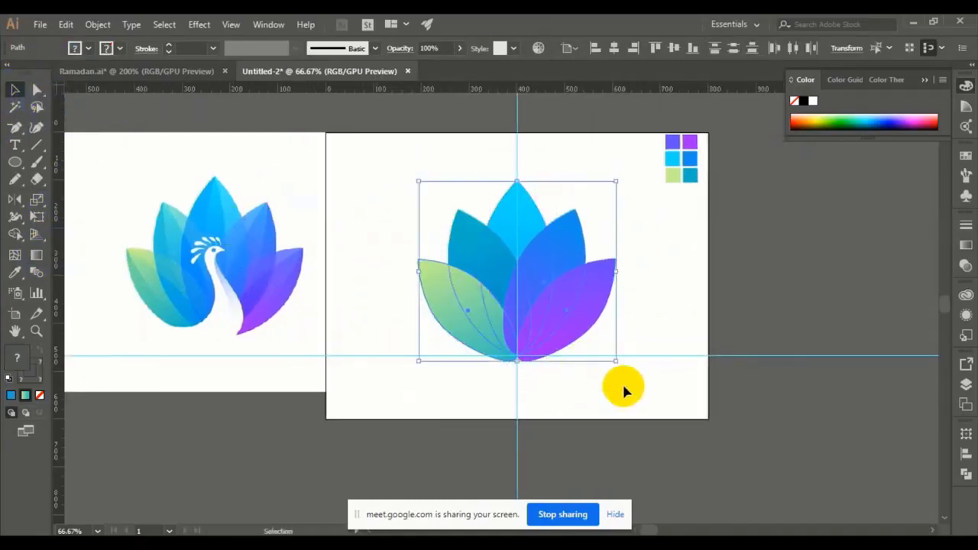
pyautogui.click(486, 238)
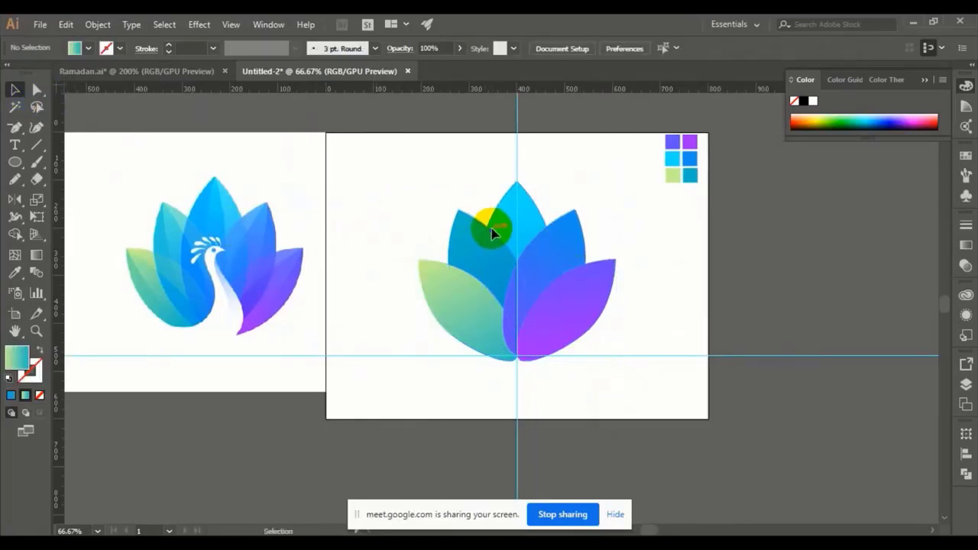
pyautogui.keyDown('ctrl'); pyautogui.click(496, 231); pyautogui.keyUp('ctrl')
pyautogui.click(531, 262)
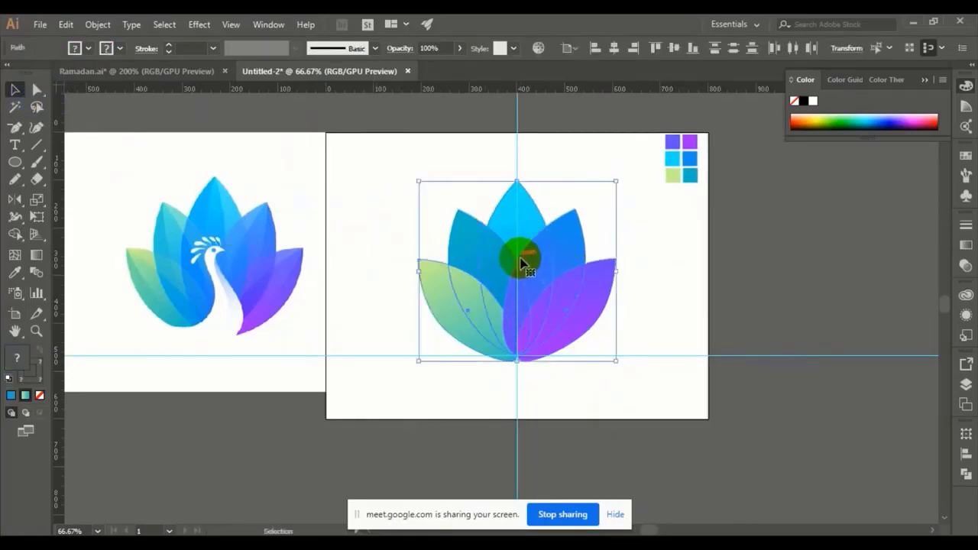
pyautogui.keyDown('ctrl'); pyautogui.click(498, 274); pyautogui.keyUp('ctrl')
pyautogui.click(500, 271)
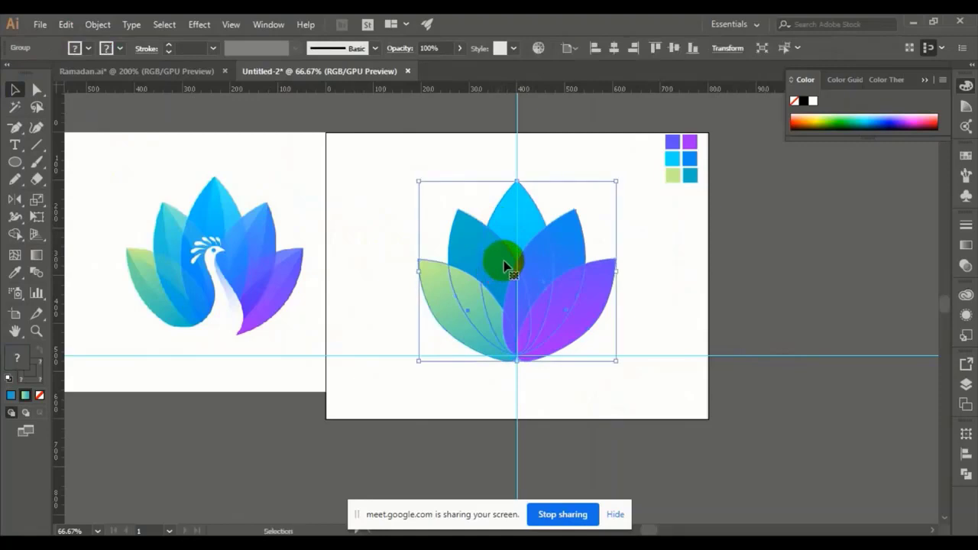
# Step: Send the petal group to the back, behind the original peacock image on the artboard
pyautogui.rightClick(504, 264)
pyautogui.moveTo(667, 406)
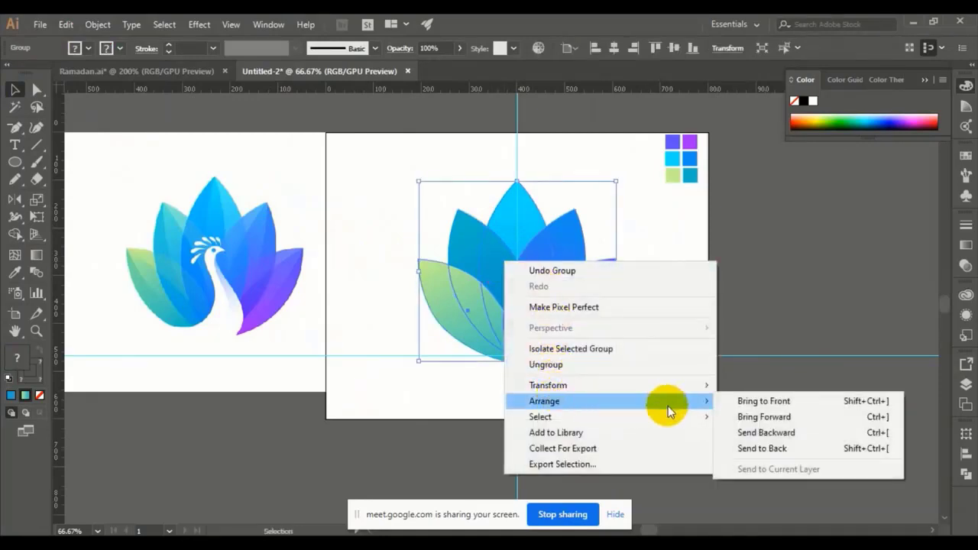
pyautogui.click(752, 448)
pyautogui.click(755, 442)
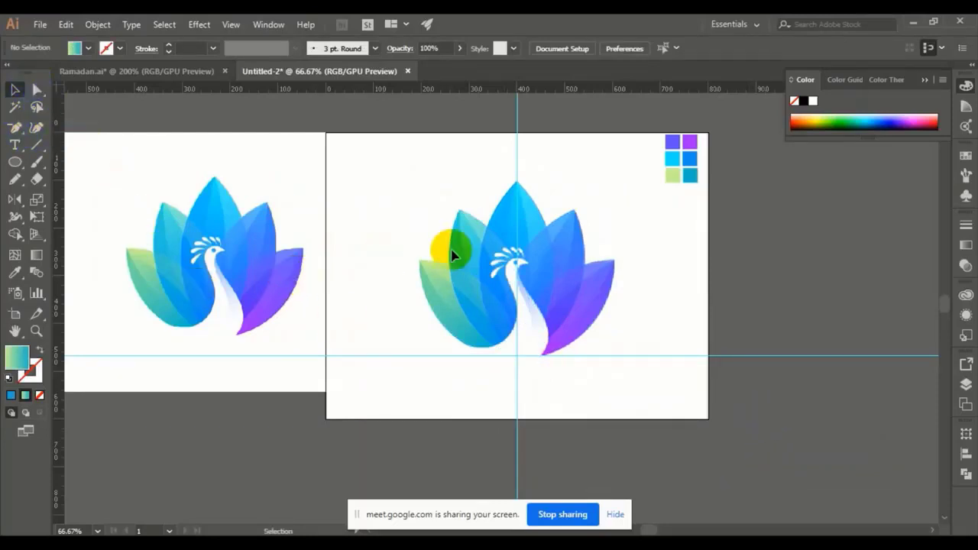
# Step: Start a Pen tool path on the vertical guide at the base of the peacock, just above the horizontal guide
pyautogui.click(21, 139)
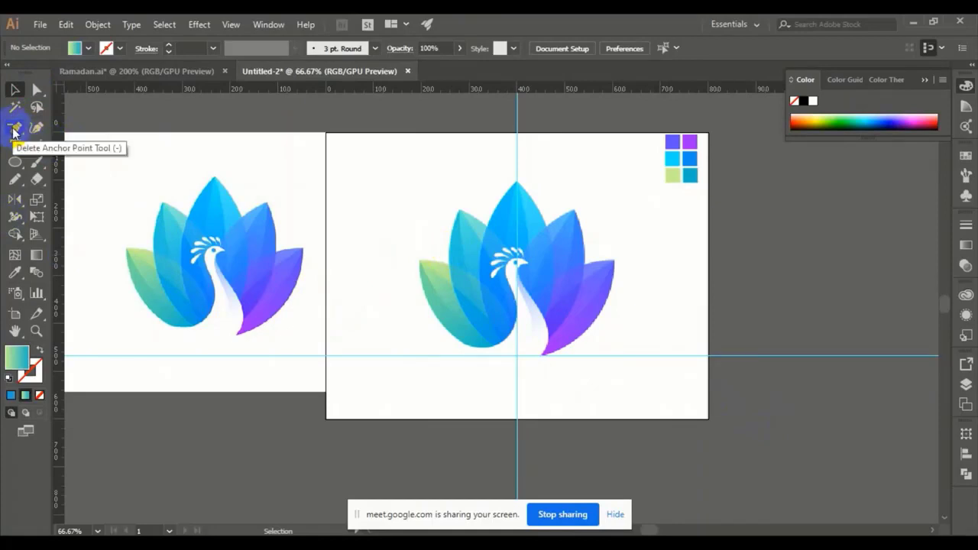
pyautogui.moveTo(13, 133); pyautogui.dragTo(30, 131)
pyautogui.click(70, 128)
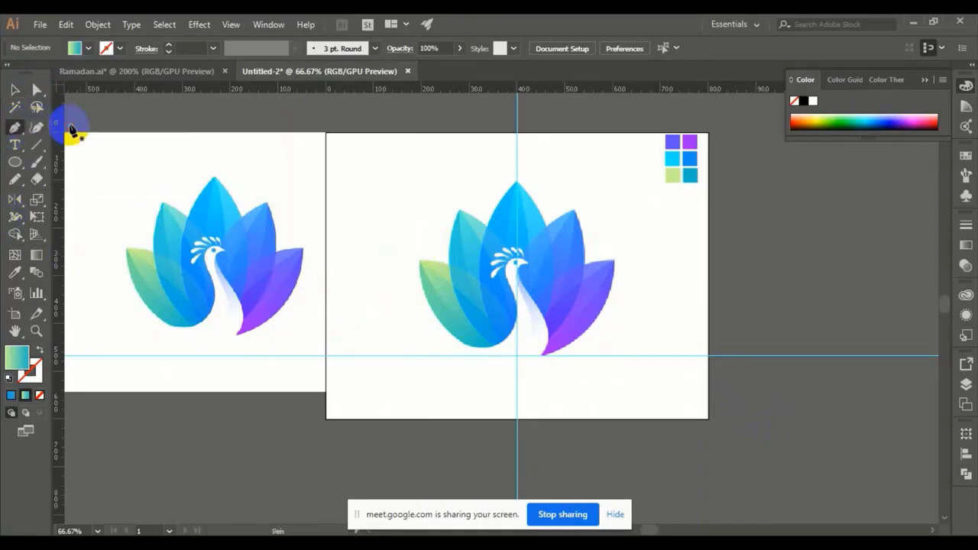
pyautogui.hotkey('ctrl', '=')
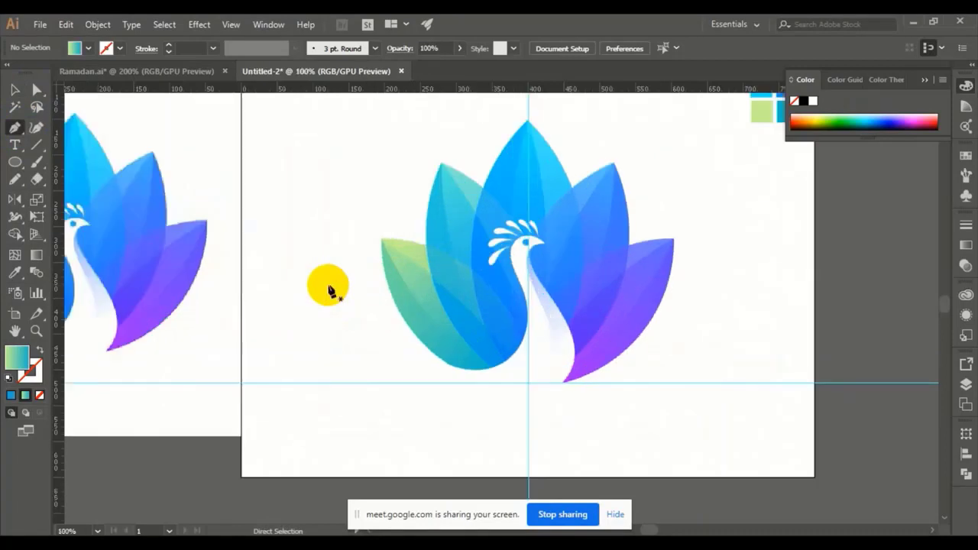
pyautogui.hscroll(3, 382, 279)
pyautogui.hotkey('ctrl', '=')
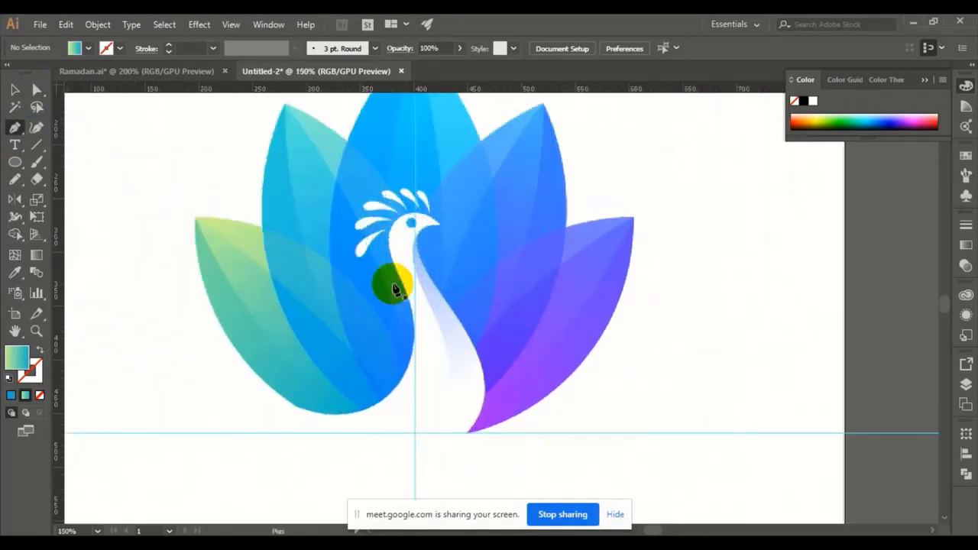
pyautogui.scroll(1, 456, 253)
pyautogui.click(398, 450)
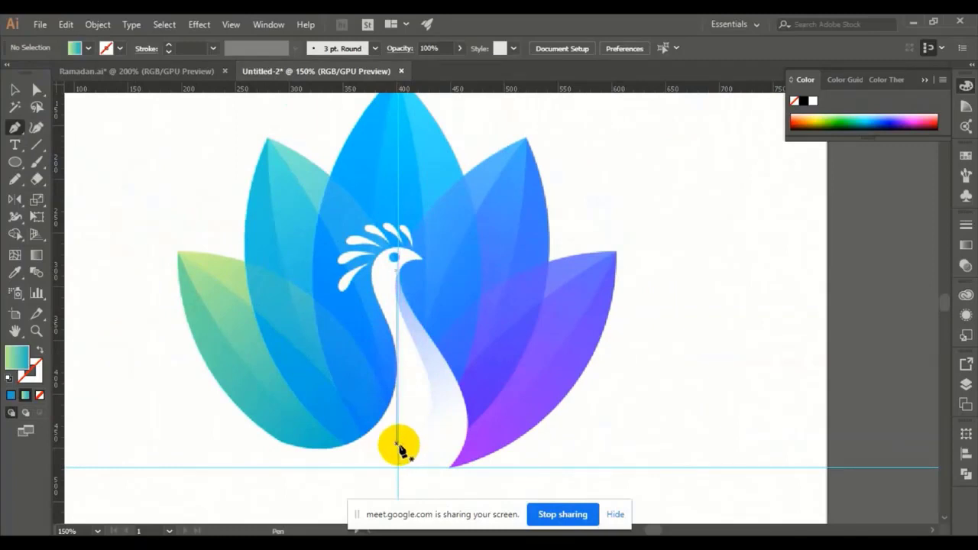
# Step: Try to draw a curved segment from the base anchor to the tip of the upper right blue petal
pyautogui.moveTo(399, 443); pyautogui.dragTo(581, 112)
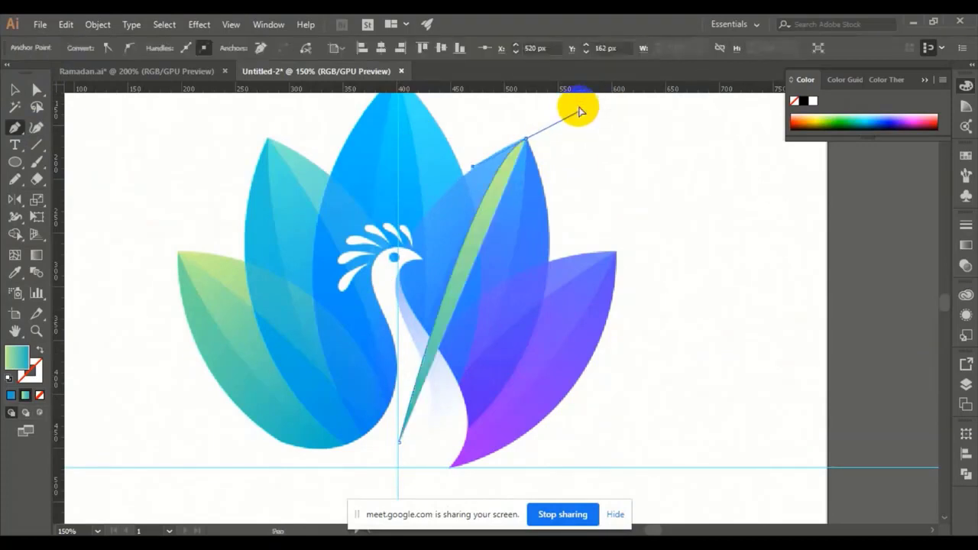
pyautogui.hotkey('ctrl', '-')
pyautogui.moveTo(499, 259); pyautogui.dragTo(464, 195)
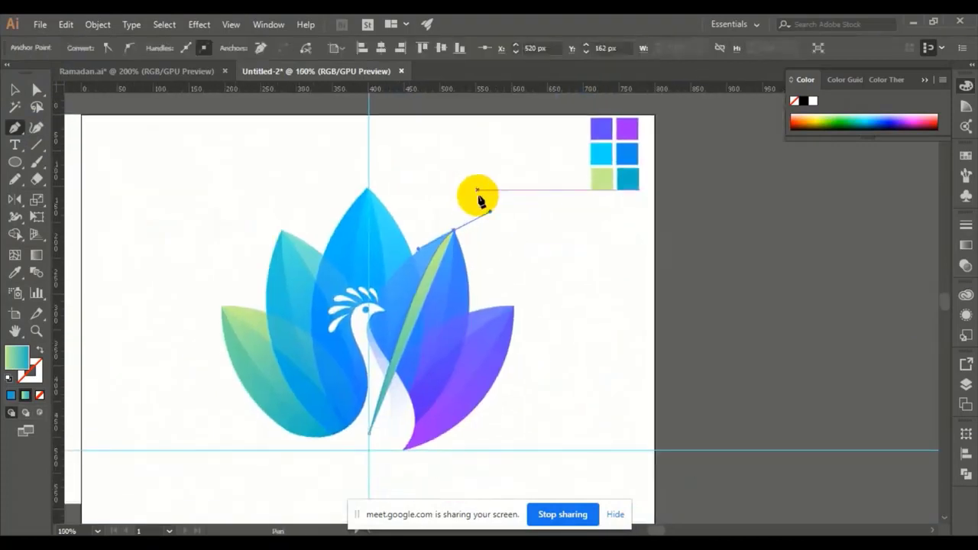
pyautogui.hotkey('ctrl', 'z')
# Step: Draw a closed leaf shape about 120 px wide and 283 px high from the base anchor to the upper right blue petal's tip
pyautogui.moveTo(456, 230); pyautogui.dragTo(476, 202)
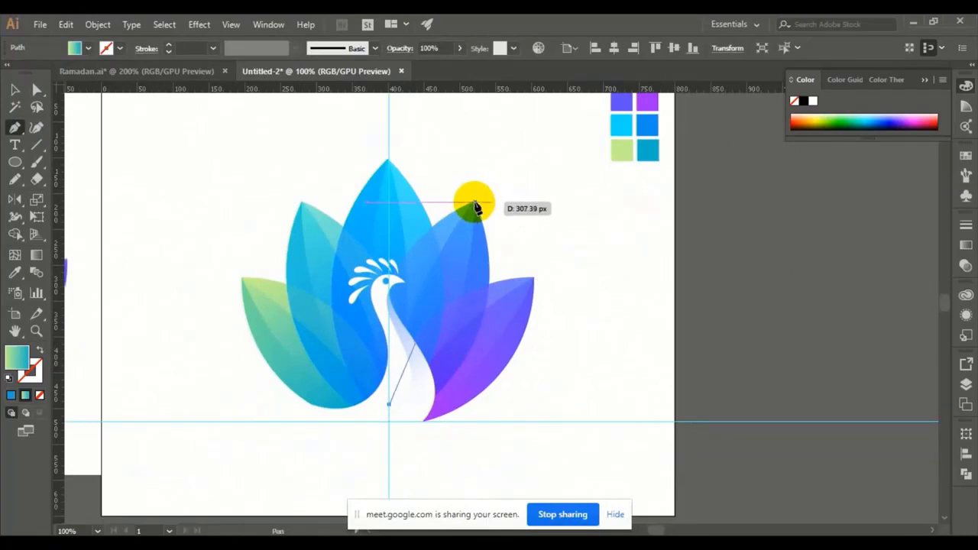
pyautogui.click(475, 202)
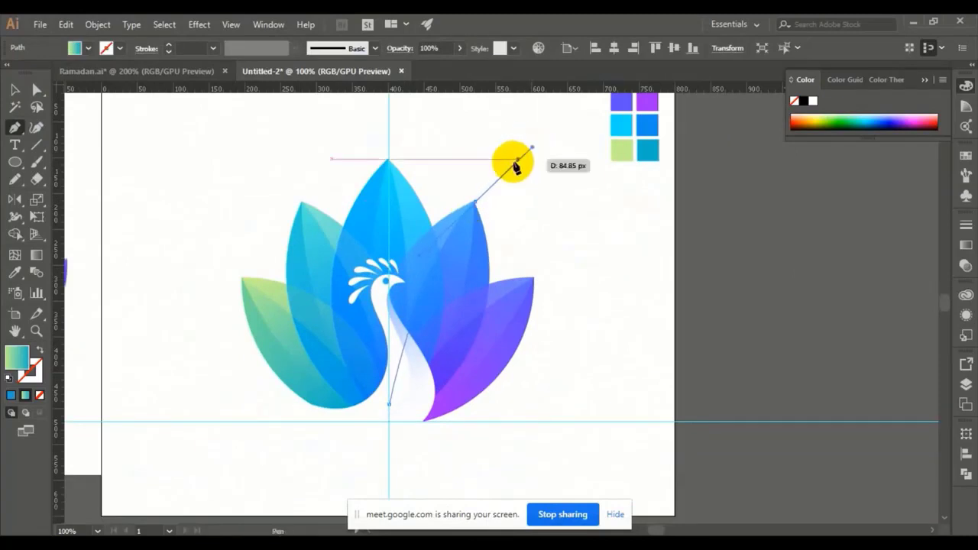
pyautogui.click(477, 204)
pyautogui.moveTo(475, 202); pyautogui.dragTo(321, 428)
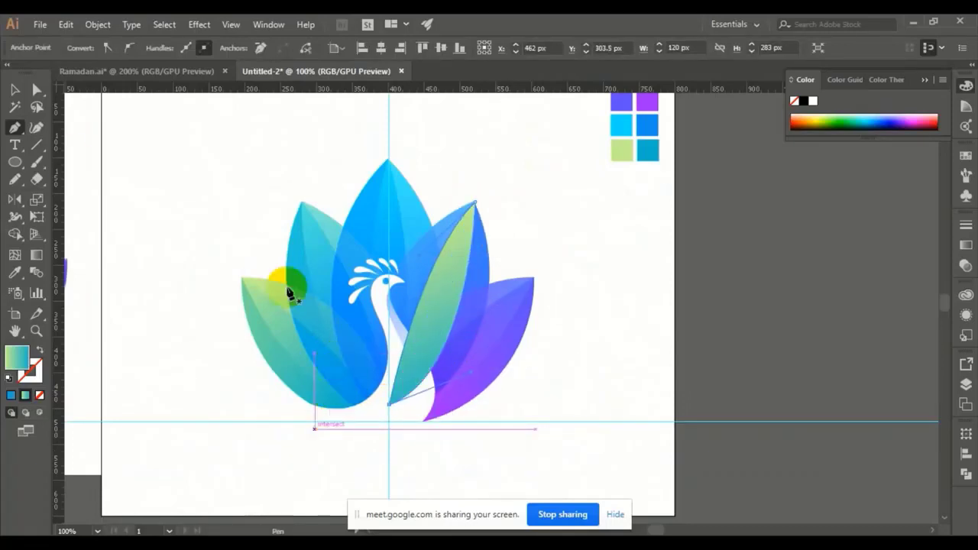
pyautogui.click(15, 91)
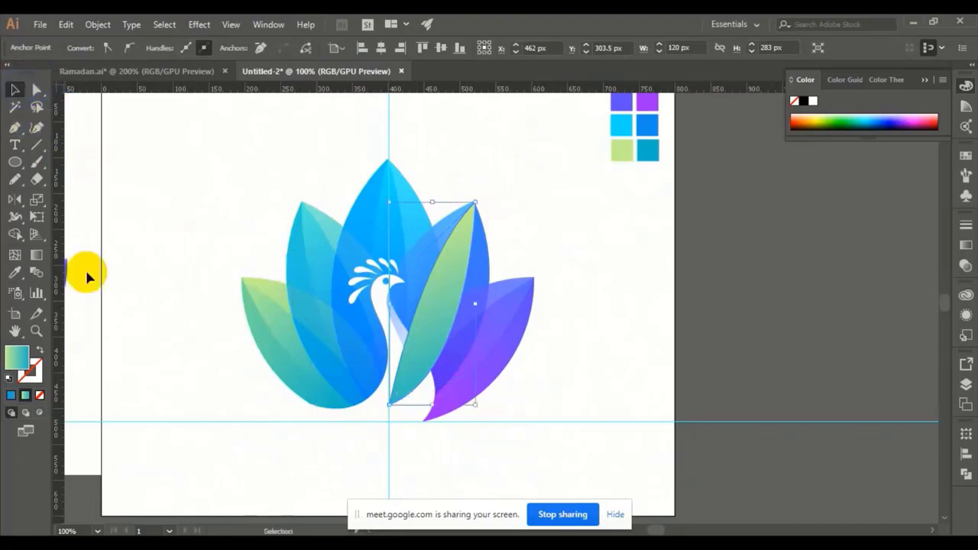
# Step: Try to rotate the green leaf about its base anchor on the vertical guide
pyautogui.click(15, 200)
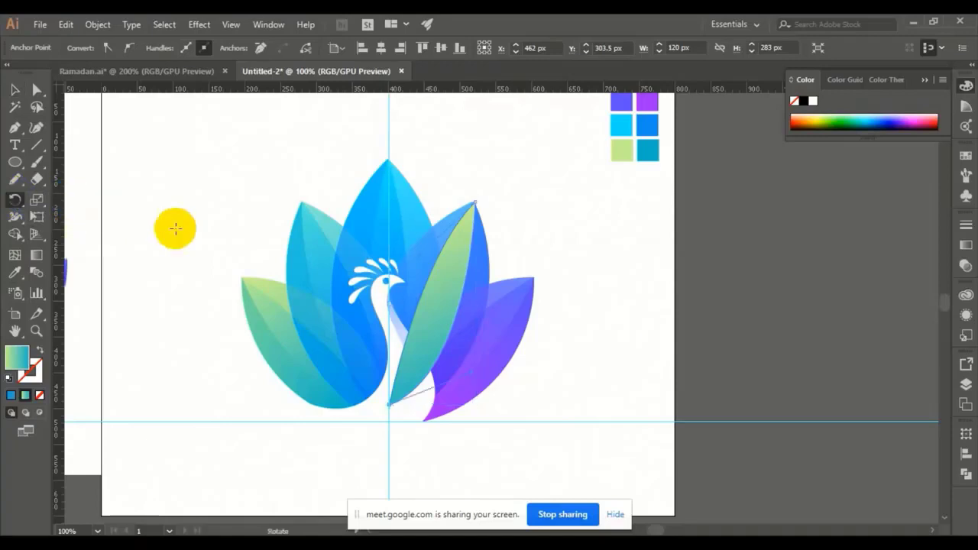
pyautogui.click(367, 390)
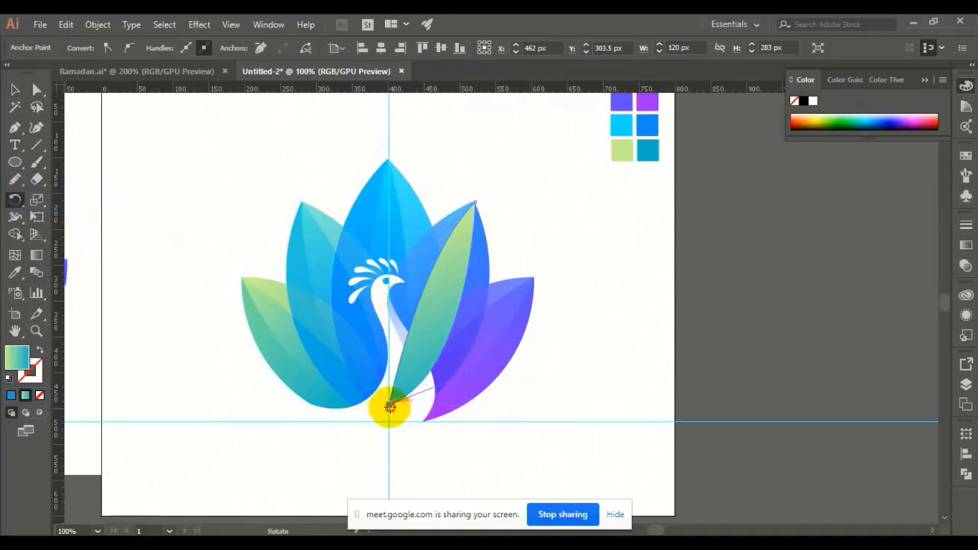
pyautogui.moveTo(450, 268); pyautogui.dragTo(468, 289)
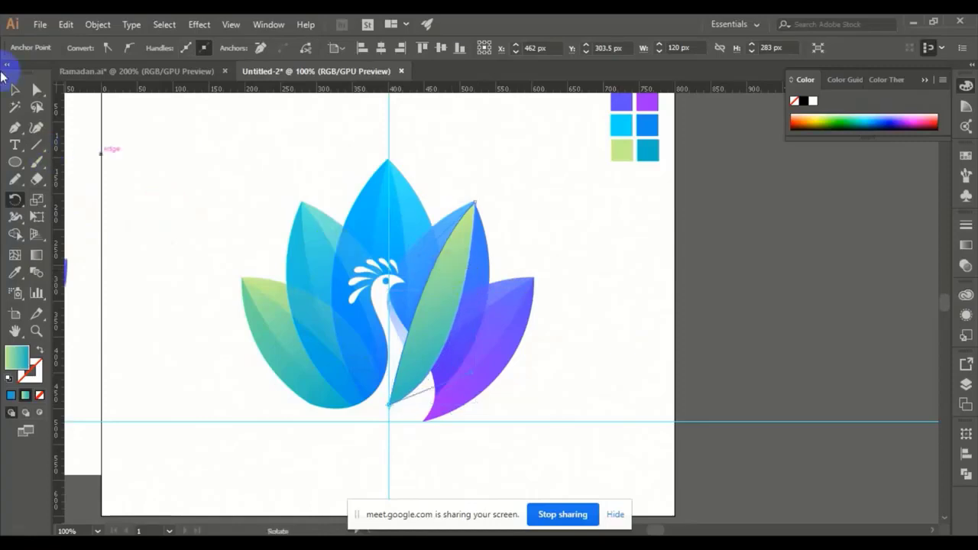
pyautogui.click(15, 89)
pyautogui.click(545, 275)
# Step: Move the green leaf's tip anchor onto the upper right blue petal's tip, making the leaf about 118 px wide, and reselect the whole leaf
pyautogui.click(448, 272)
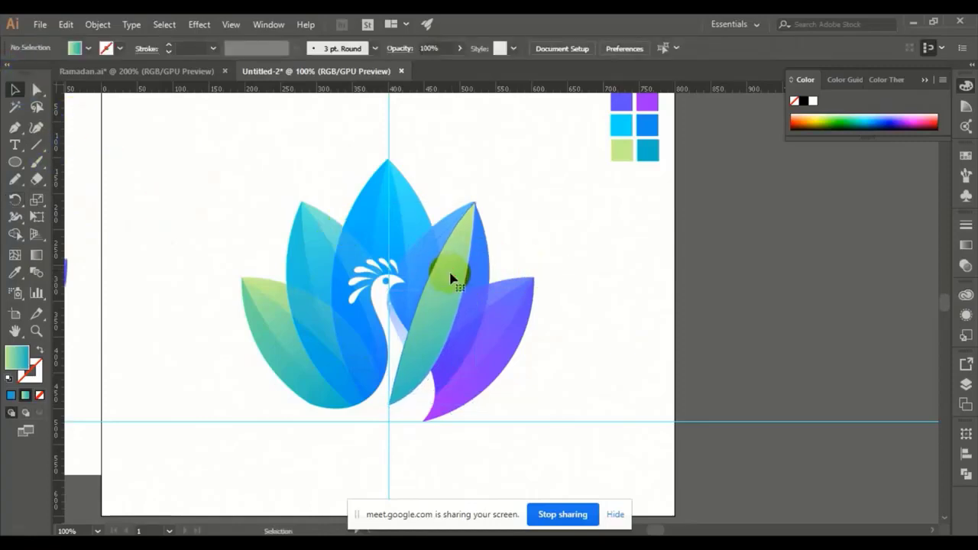
pyautogui.keyDown('ctrl'); pyautogui.click(270, 300); pyautogui.keyUp('ctrl')
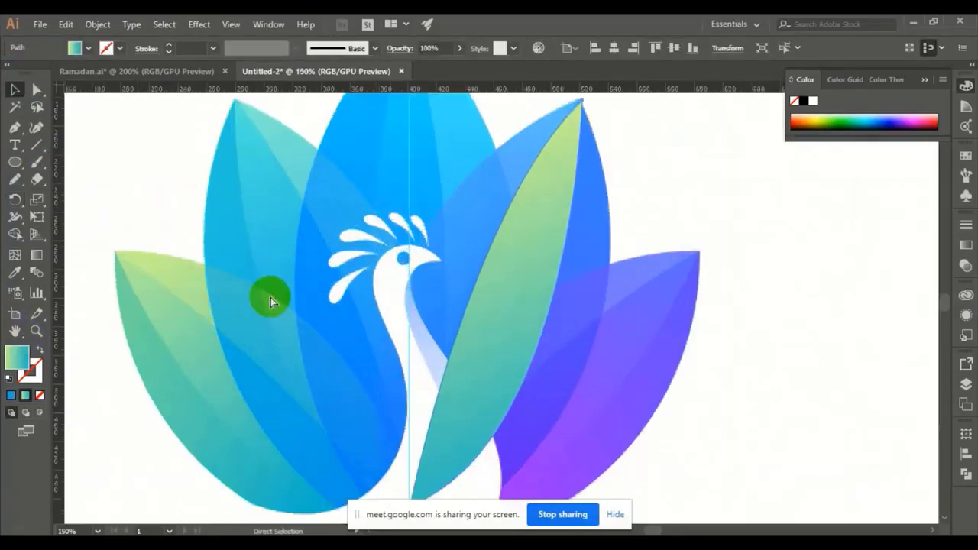
pyautogui.keyDown('ctrl'); pyautogui.click(271, 298); pyautogui.keyUp('ctrl')
pyautogui.moveTo(498, 210); pyautogui.dragTo(462, 315)
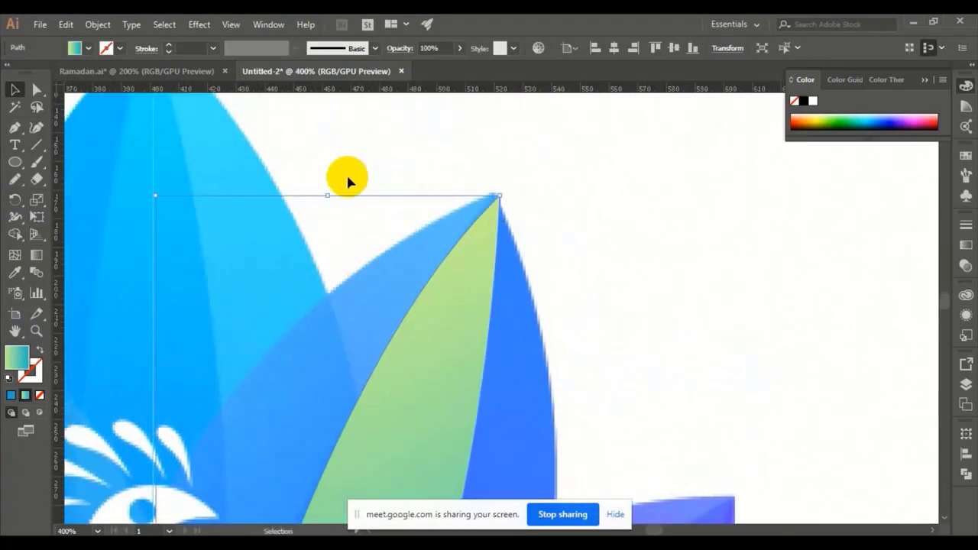
pyautogui.click(37, 89)
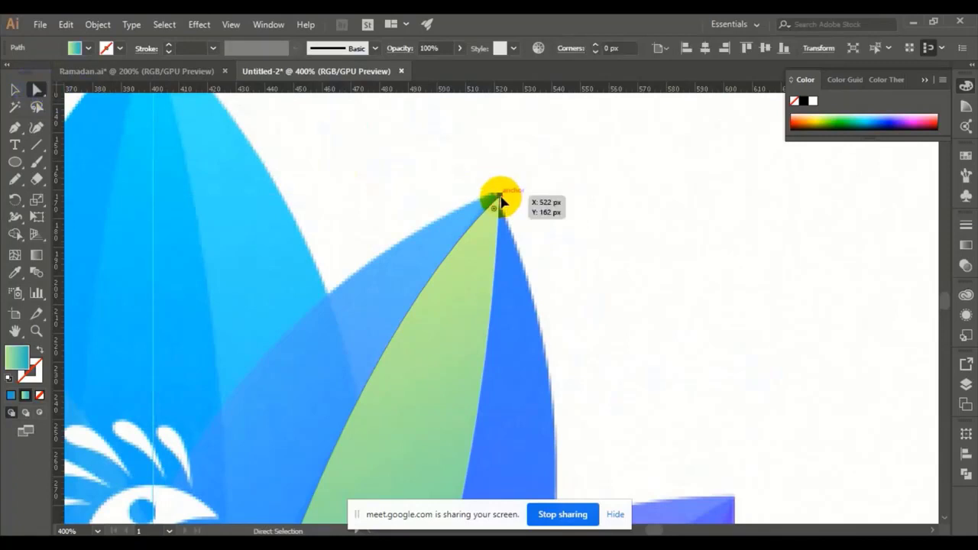
pyautogui.moveTo(501, 200); pyautogui.dragTo(496, 213)
pyautogui.hotkey('ctrl', '-')
pyautogui.hotkey('ctrl', '-')
pyautogui.hotkey('ctrl', '-')
pyautogui.hotkey('ctrl', '-')
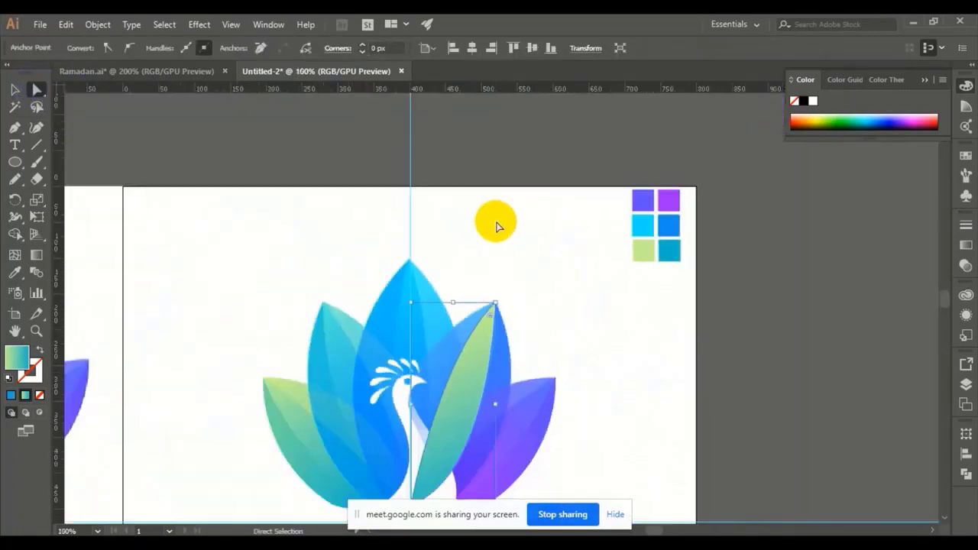
pyautogui.moveTo(515, 350); pyautogui.dragTo(505, 194)
pyautogui.click(9, 94)
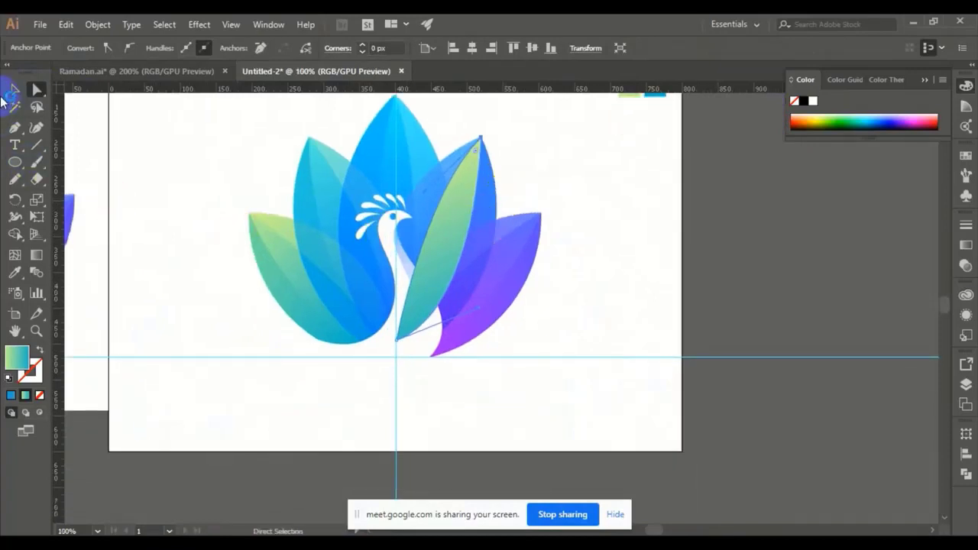
pyautogui.click(16, 92)
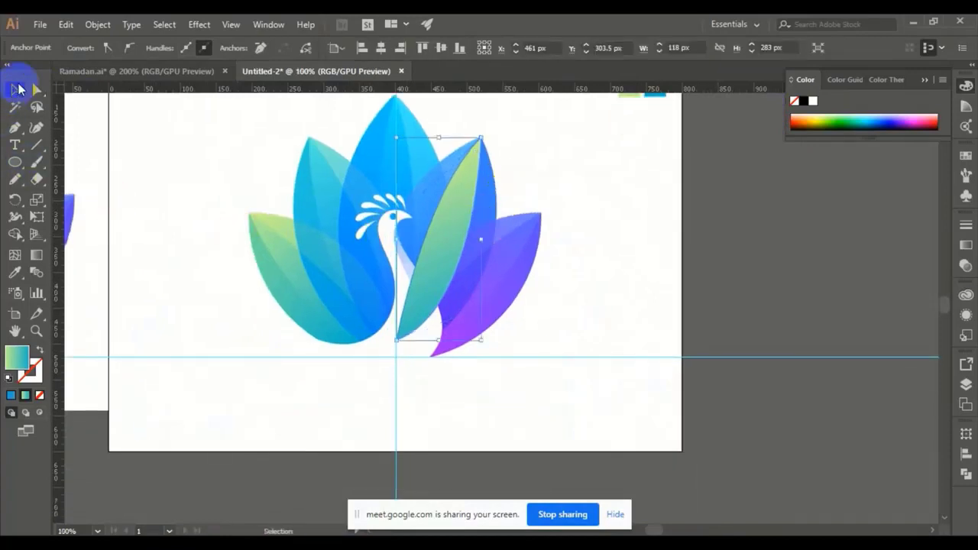
pyautogui.click(278, 330)
pyautogui.click(409, 264)
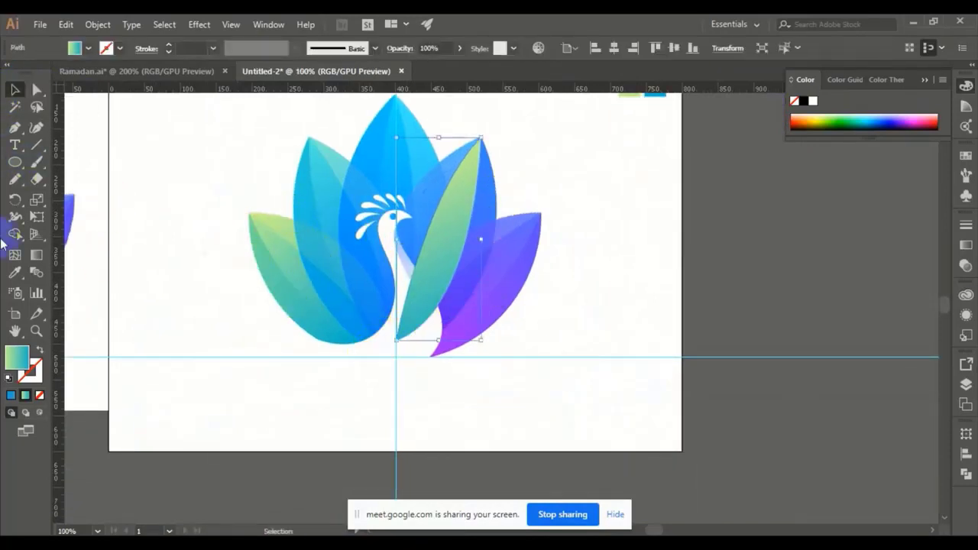
# Step: Try to rotate the green leaf about its base anchor, and undo the rotation
pyautogui.click(14, 200)
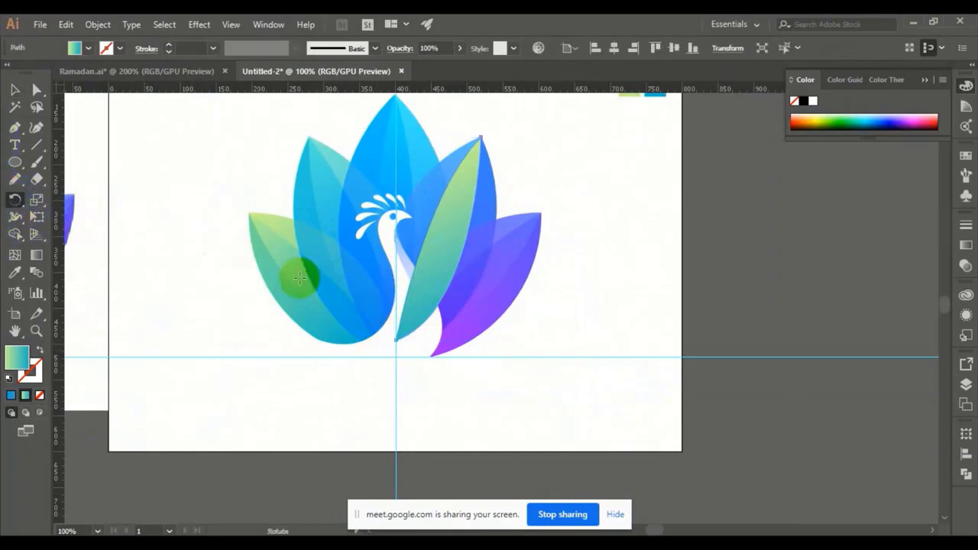
pyautogui.click(396, 339)
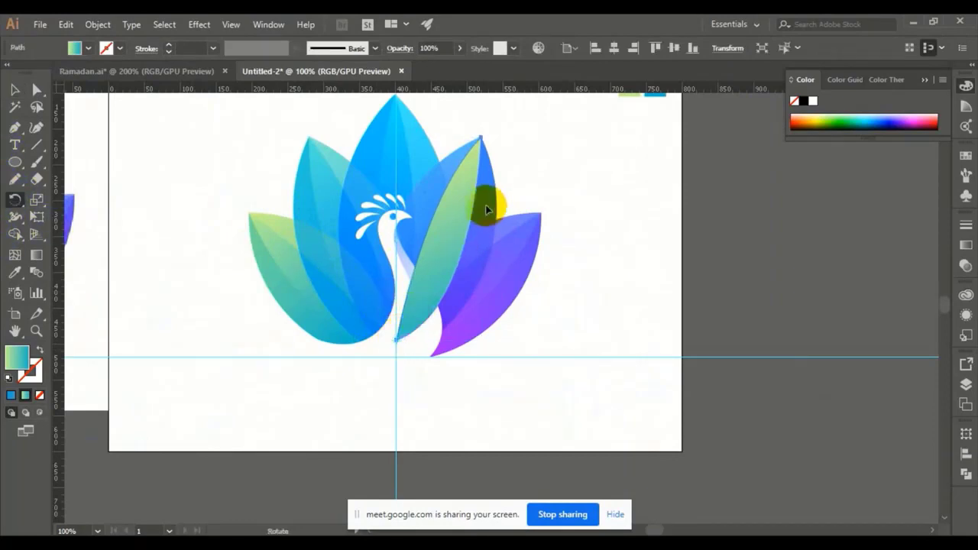
pyautogui.moveTo(461, 201); pyautogui.dragTo(499, 252)
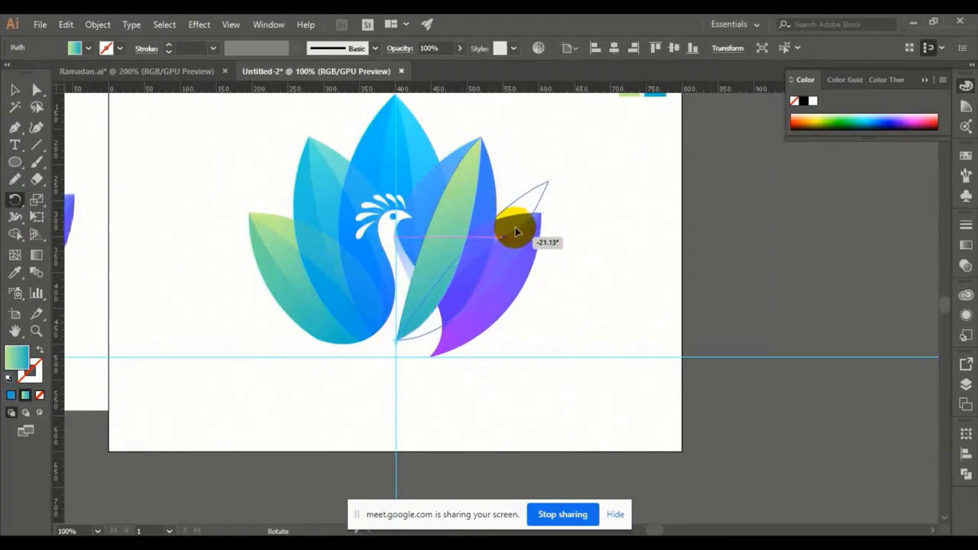
pyautogui.moveTo(514, 227); pyautogui.dragTo(514, 227)
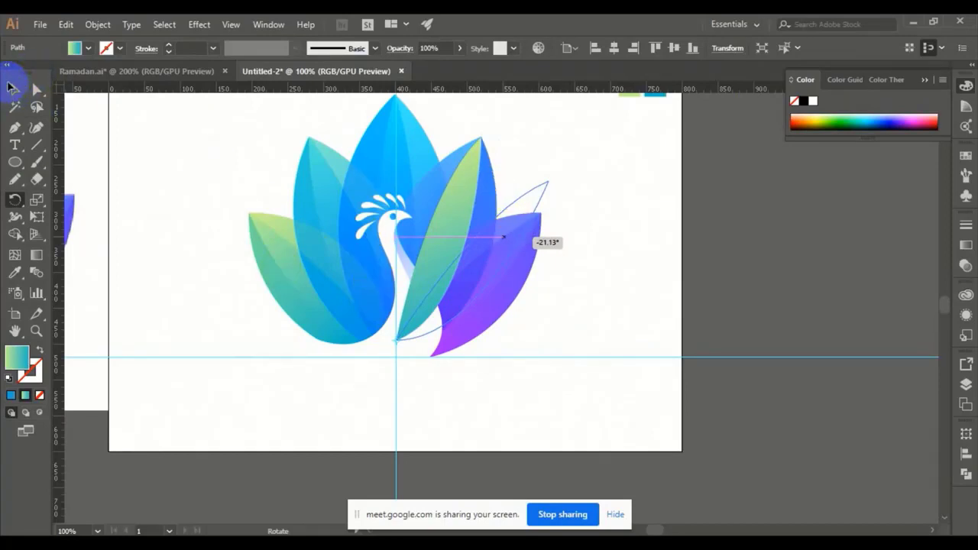
pyautogui.moveTo(503, 237); pyautogui.dragTo(271, 258)
pyautogui.click(10, 88)
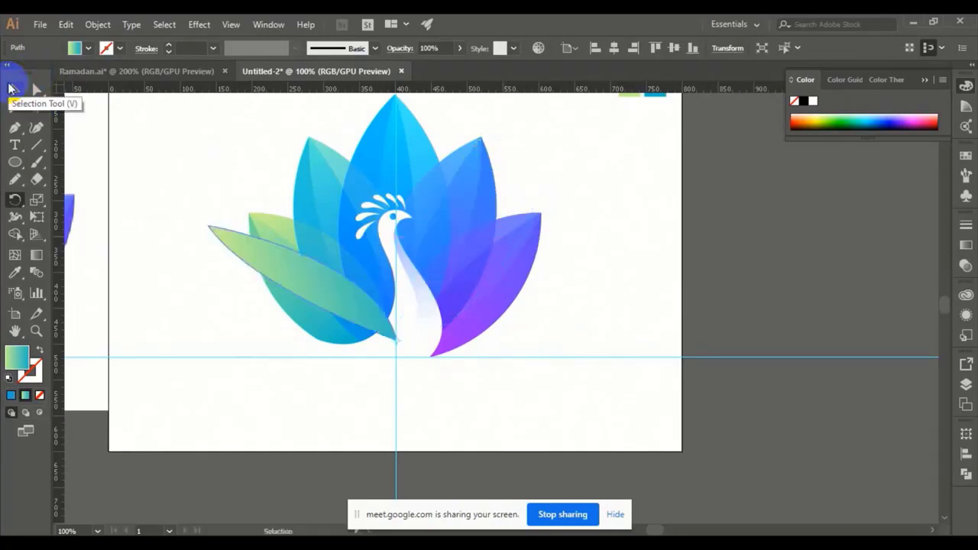
pyautogui.click(14, 89)
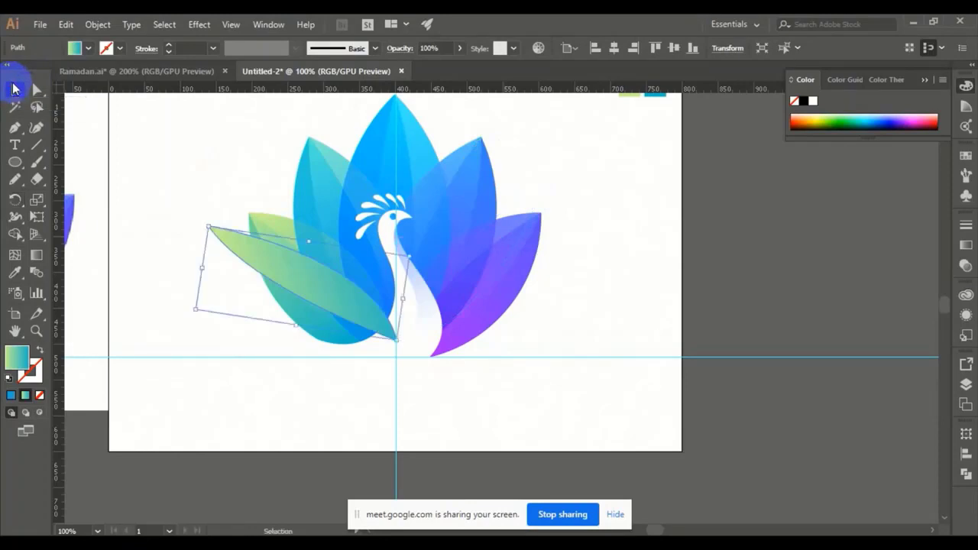
pyautogui.hotkey('ctrl', 'z')
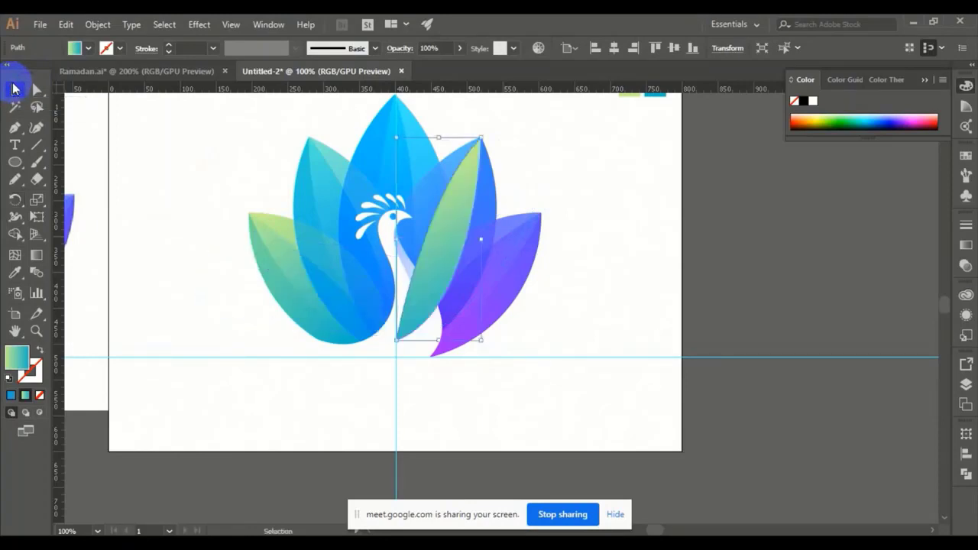
# Step: Rotate a copy of the green leaf clockwise about its base anchor, towards the lower right purple petal
pyautogui.click(15, 198)
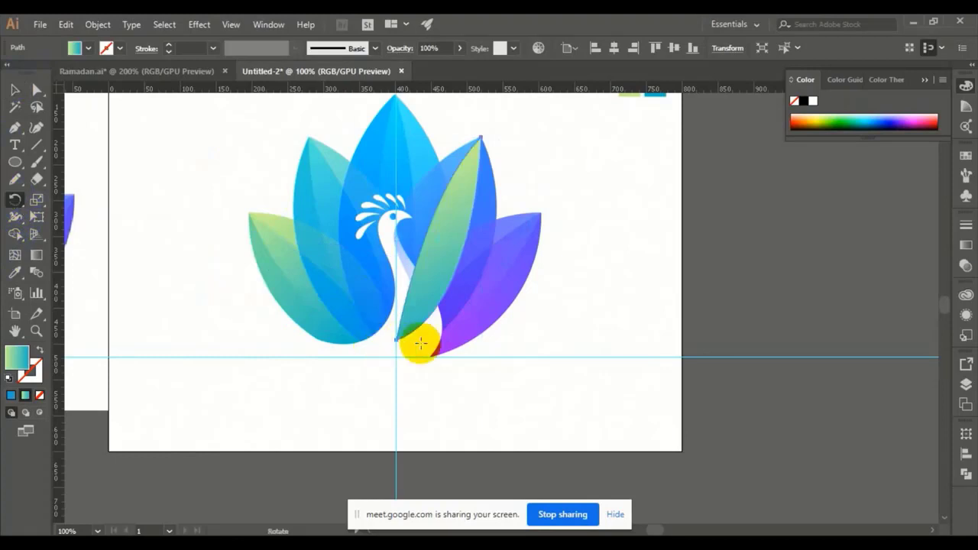
pyautogui.click(396, 338)
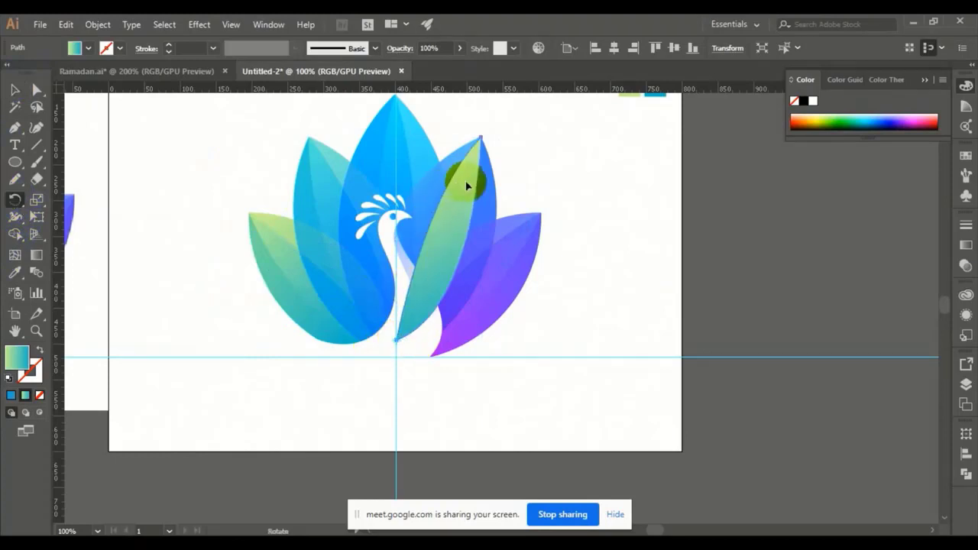
pyautogui.moveTo(465, 181); pyautogui.dragTo(511, 240)
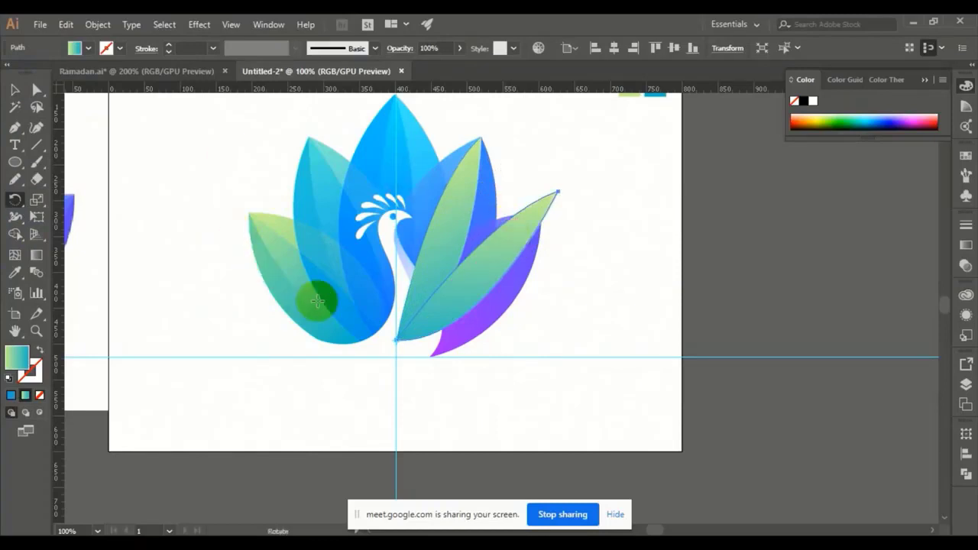
# Step: Scale the rotated leaf copy down from its base so its tip lies close to the purple petal's tip
pyautogui.click(14, 91)
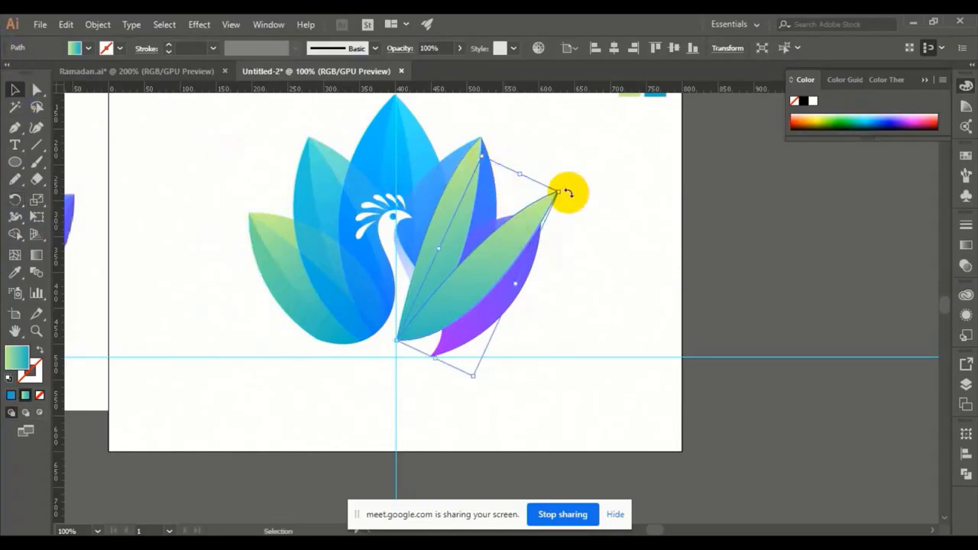
pyautogui.moveTo(562, 191); pyautogui.dragTo(550, 225)
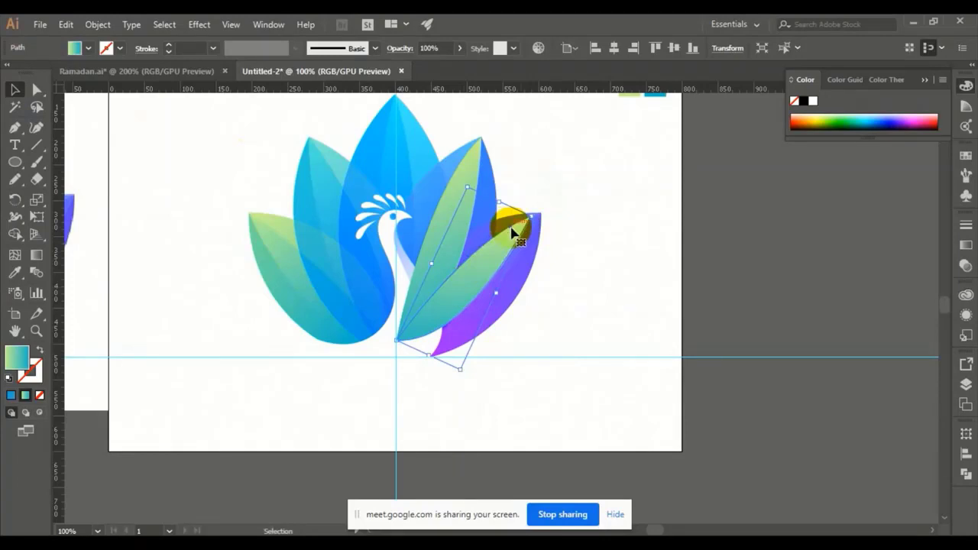
pyautogui.scroll(2, 512, 233)
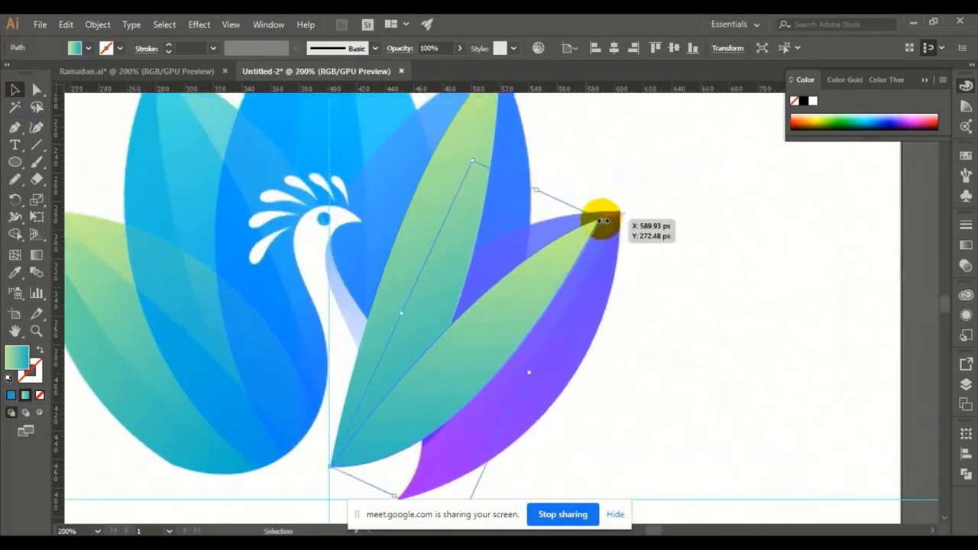
pyautogui.moveTo(603, 221); pyautogui.dragTo(612, 209)
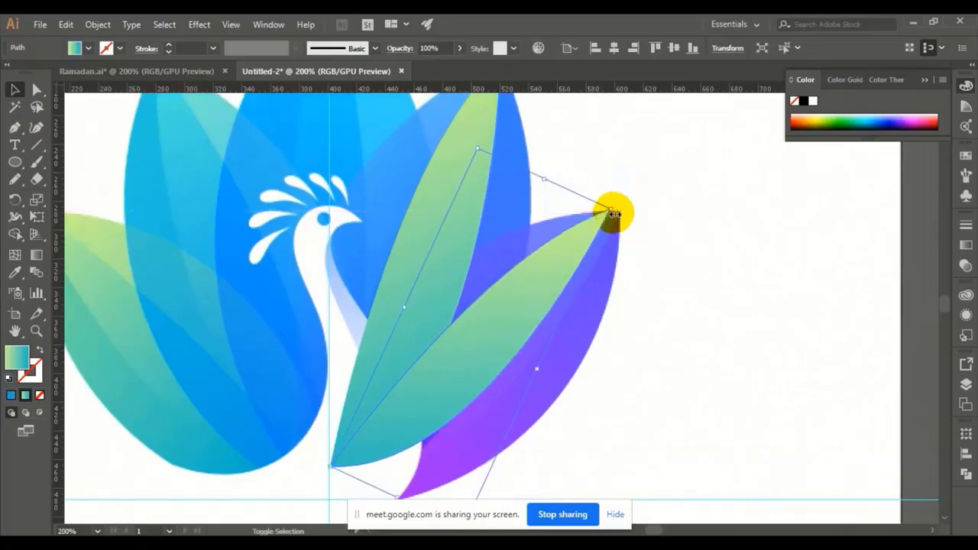
# Step: Move the copied leaf's tip anchor onto the purple petal's tip, extend its base handle horizontally to fit the lower curve, and deselect the leaf
pyautogui.click(37, 89)
pyautogui.click(607, 212)
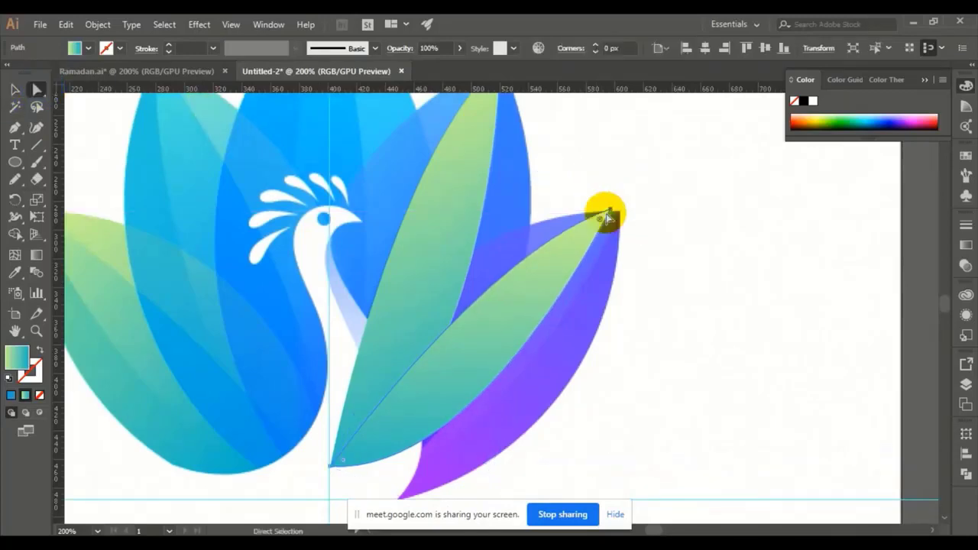
pyautogui.moveTo(607, 211); pyautogui.dragTo(619, 213)
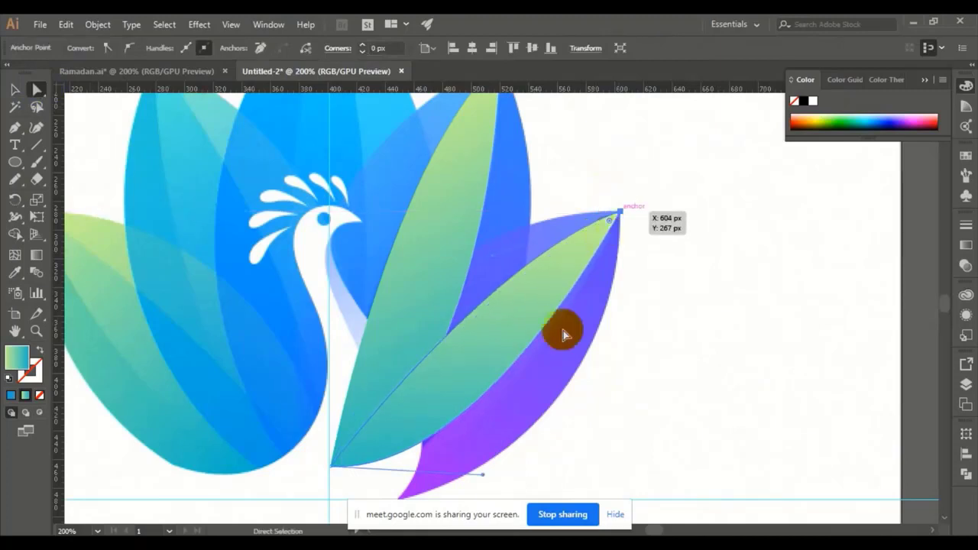
pyautogui.moveTo(484, 475); pyautogui.dragTo(518, 465)
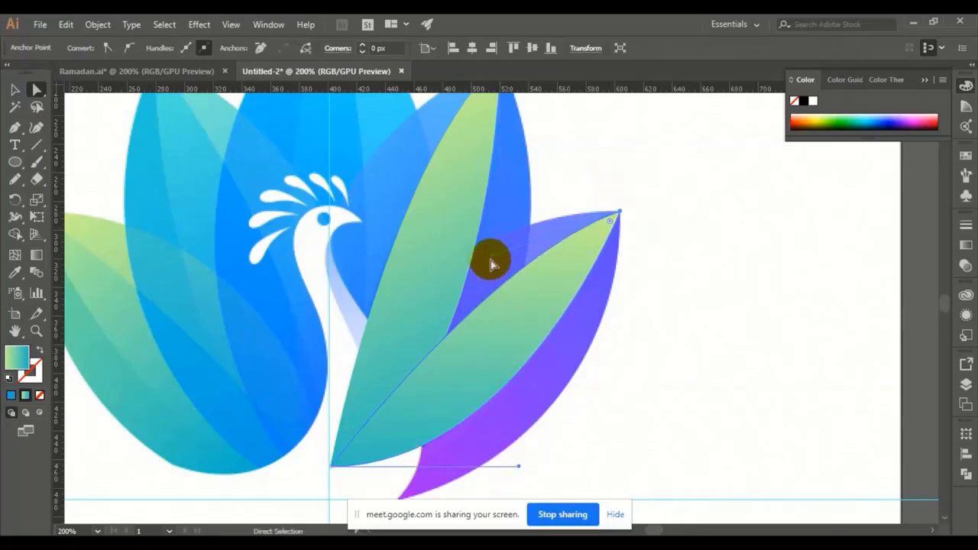
pyautogui.moveTo(467, 293); pyautogui.dragTo(564, 313)
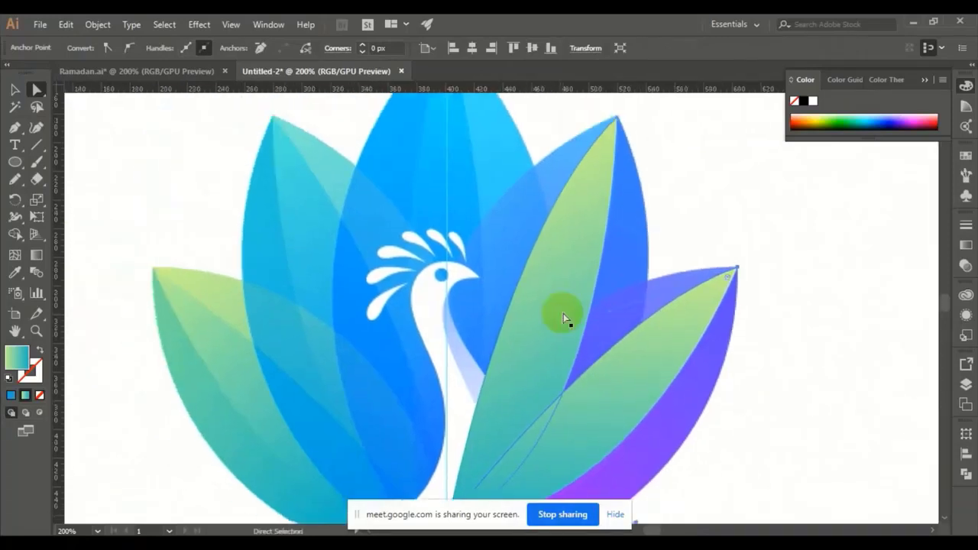
pyautogui.hotkey('ctrl', '-')
pyautogui.moveTo(449, 375); pyautogui.dragTo(692, 312)
pyautogui.click(15, 89)
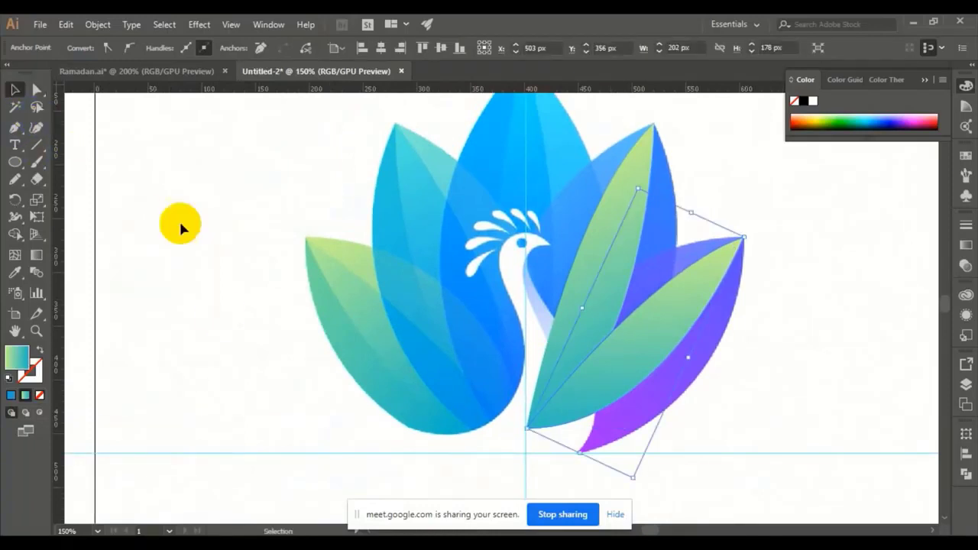
pyautogui.click(105, 303)
# Step: Select the two green leaves on the right half of the logo and group them
pyautogui.click(15, 200)
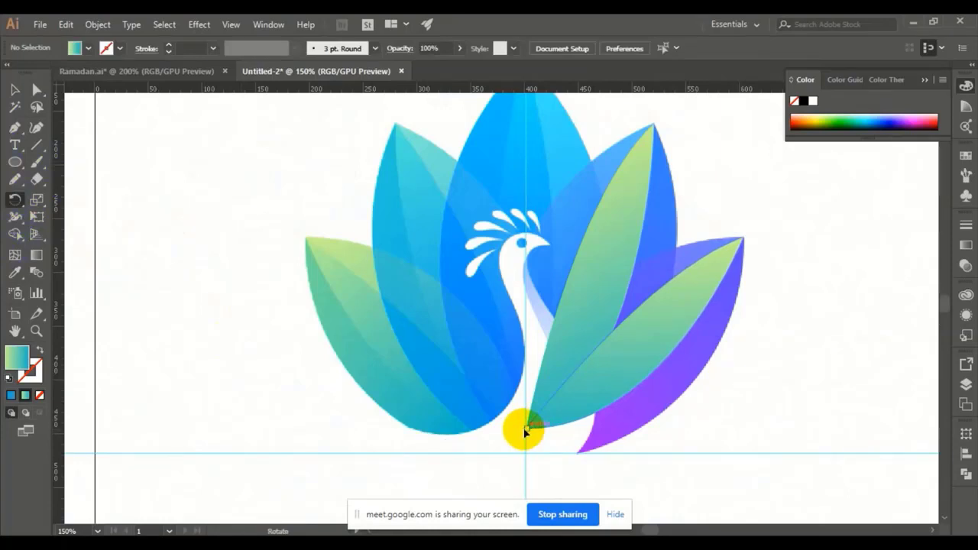
pyautogui.moveTo(15, 199); pyautogui.dragTo(71, 223)
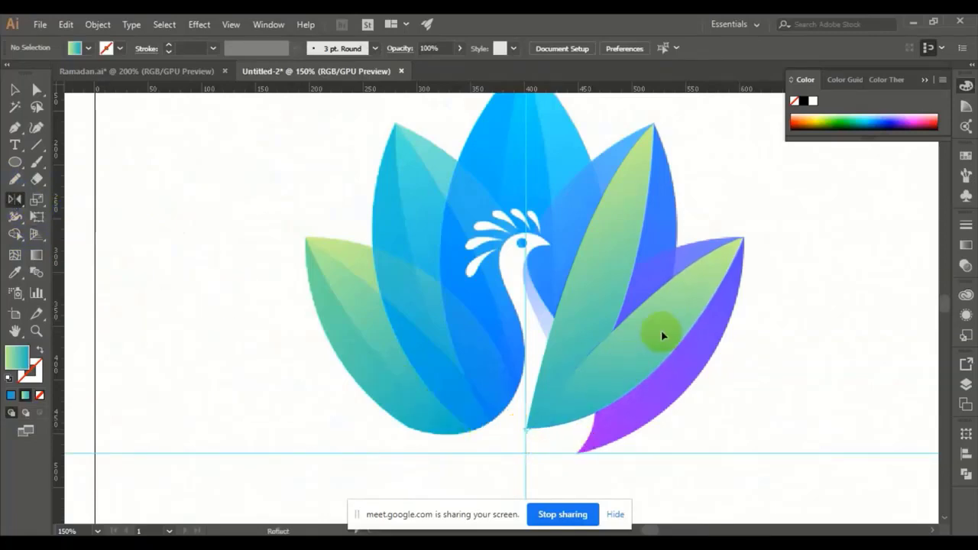
pyautogui.click(21, 91)
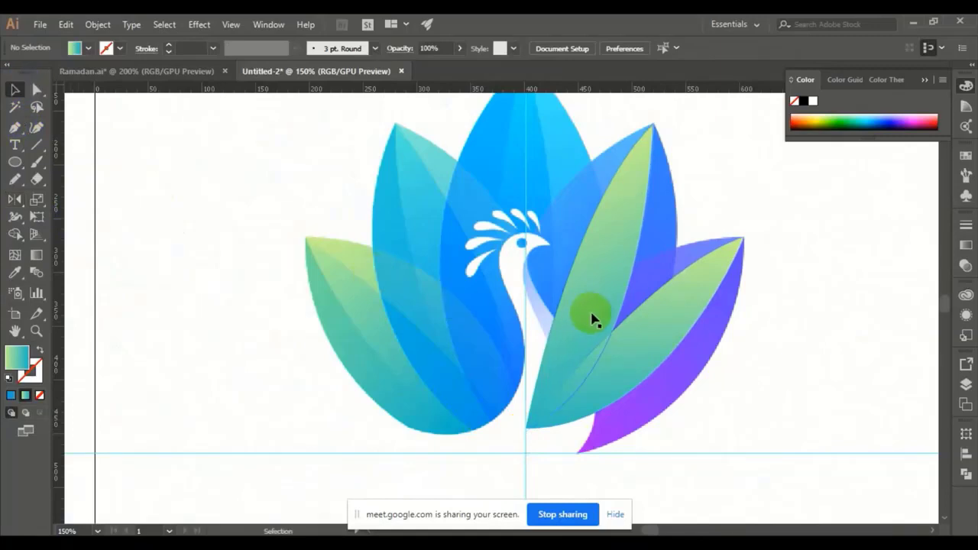
pyautogui.moveTo(596, 278); pyautogui.dragTo(527, 309)
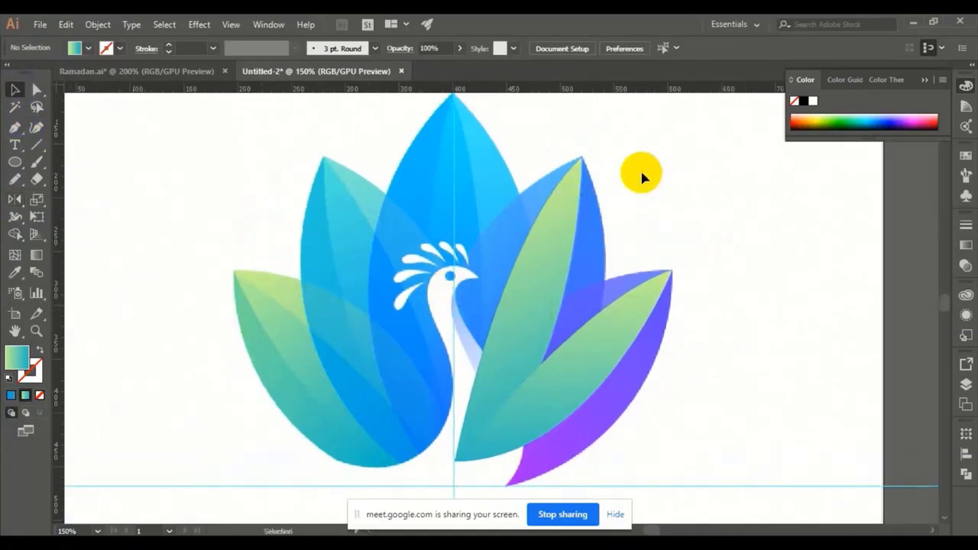
pyautogui.moveTo(572, 138); pyautogui.dragTo(688, 307)
pyautogui.press('a')
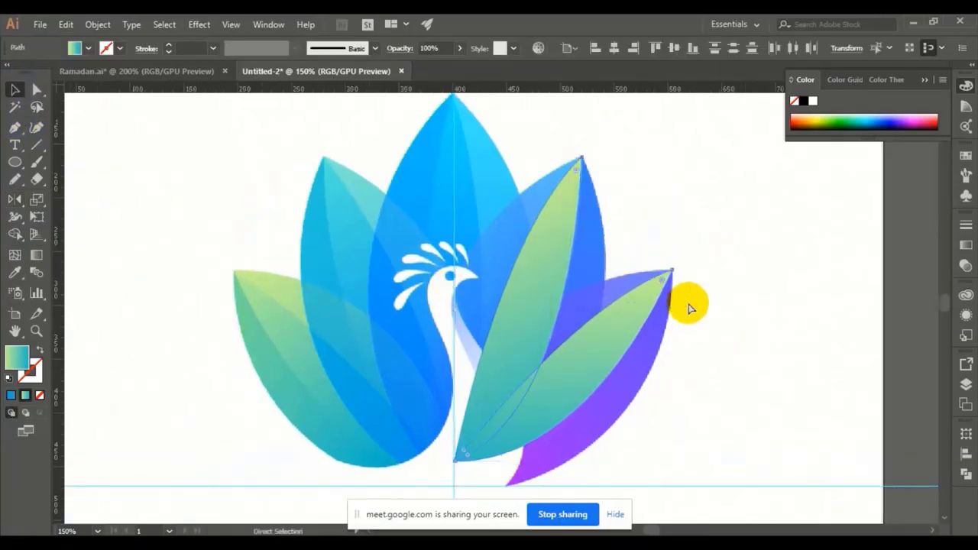
pyautogui.press('v')
# Step: Reflect a copy of the grouped leaves across the vertical guide from their base anchor onto the left petals, and deselect the copy
pyautogui.click(15, 197)
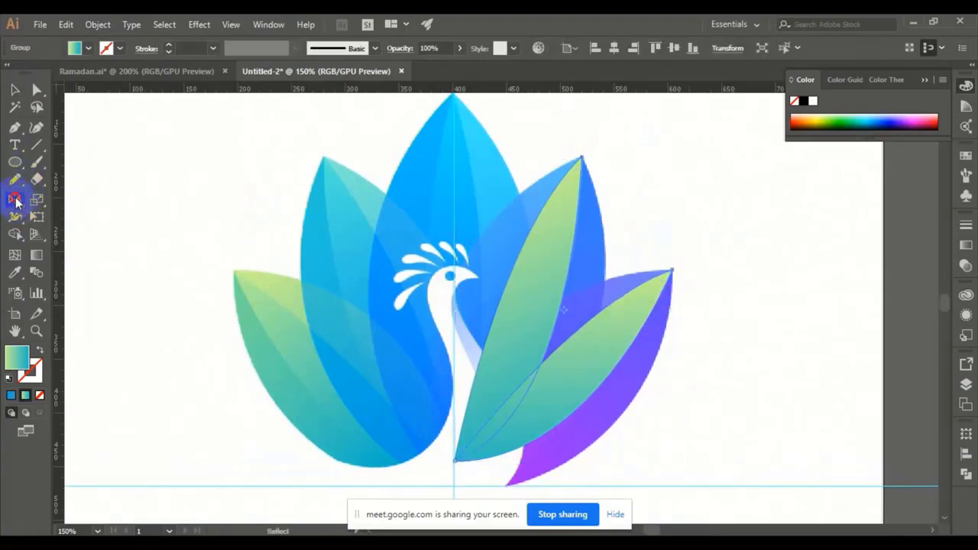
pyautogui.click(459, 460)
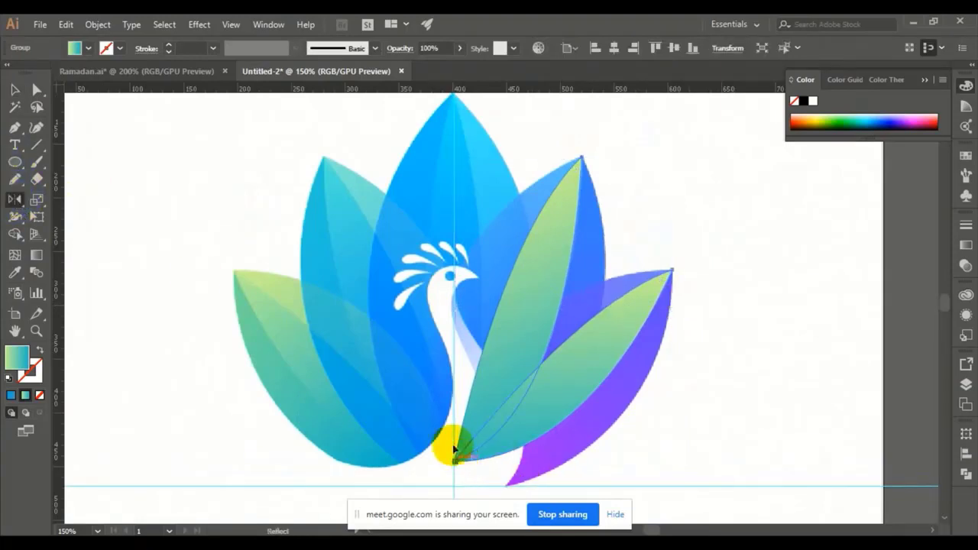
pyautogui.moveTo(532, 327); pyautogui.dragTo(369, 313)
pyautogui.click(15, 90)
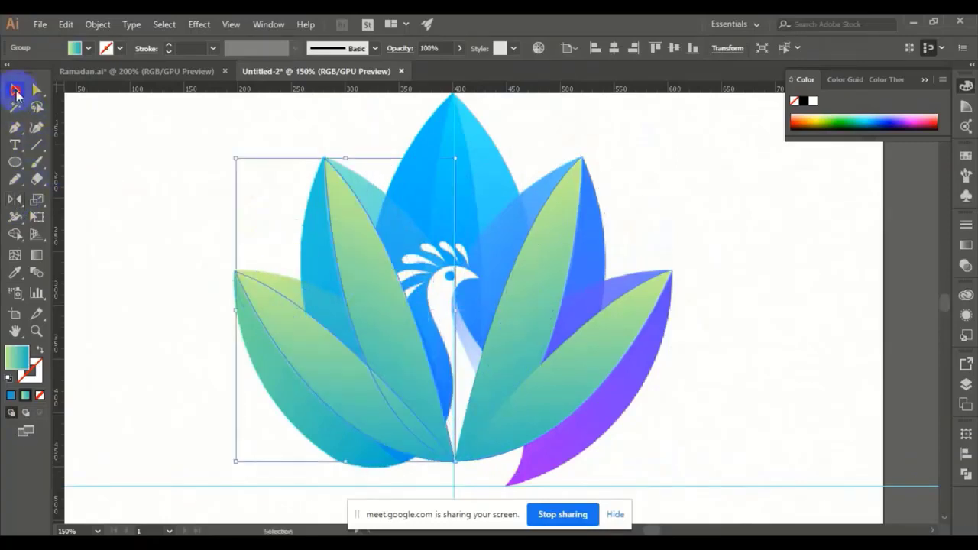
pyautogui.click(233, 134)
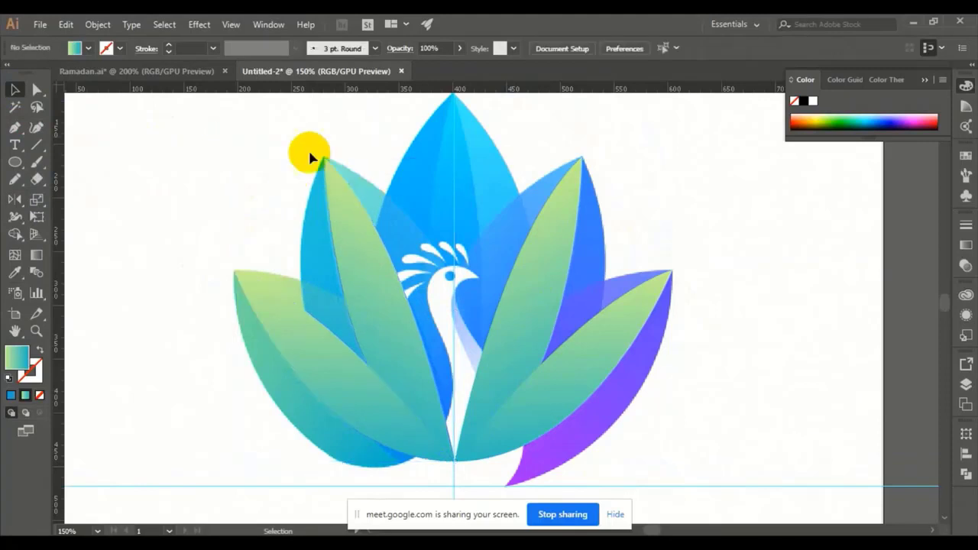
# Step: Try to rotate the left leaf group slightly, undo the rotation, and deselect the group
pyautogui.moveTo(207, 152); pyautogui.dragTo(351, 292)
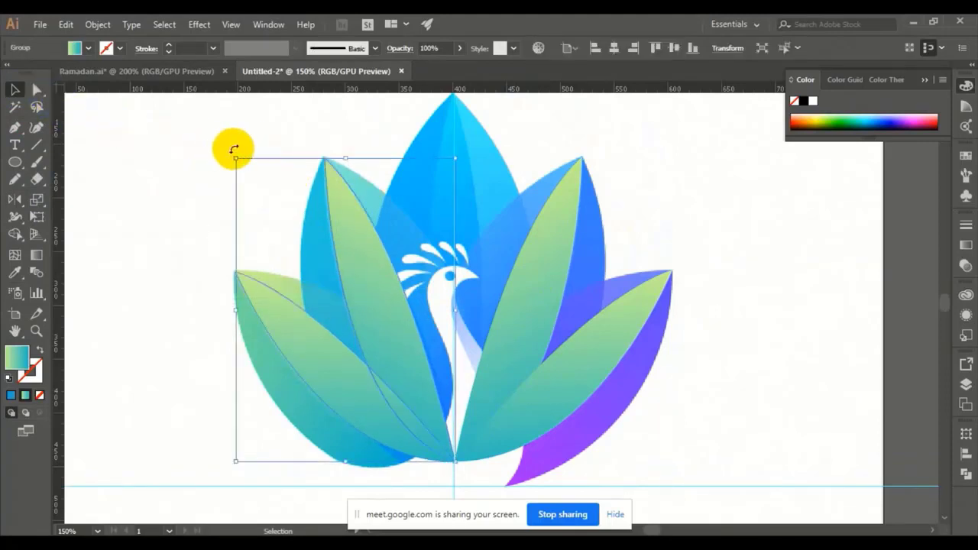
pyautogui.moveTo(234, 149); pyautogui.dragTo(229, 151)
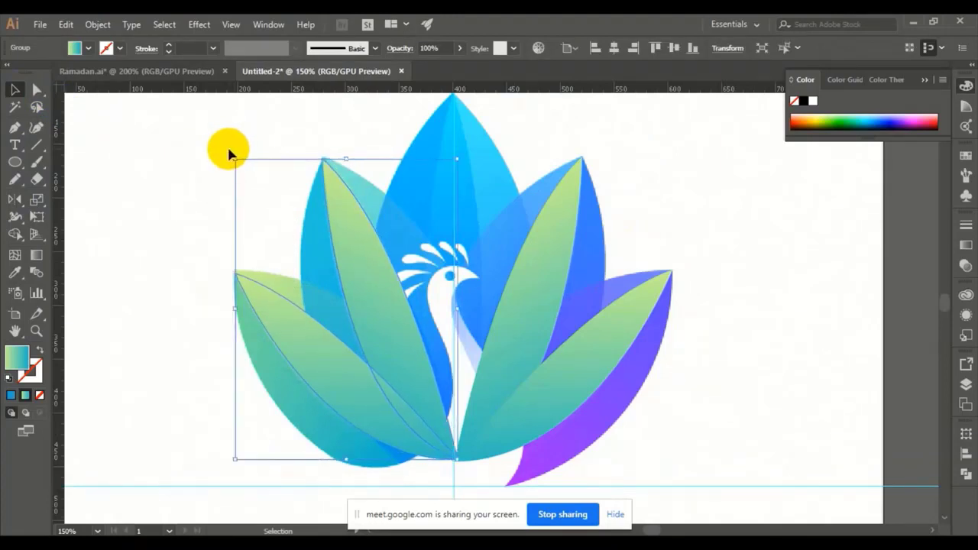
pyautogui.click(213, 153)
pyautogui.hotkey('ctrl', 'z')
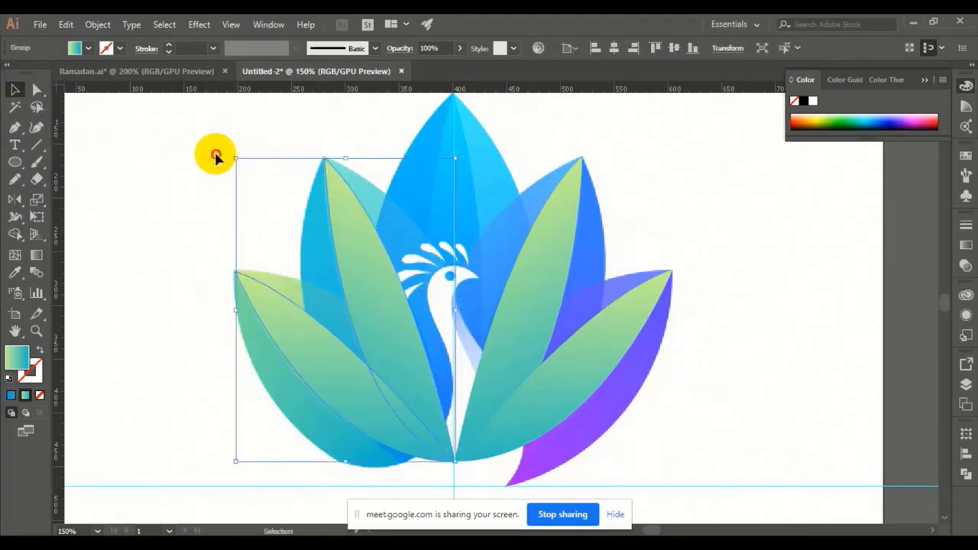
pyautogui.click(216, 155)
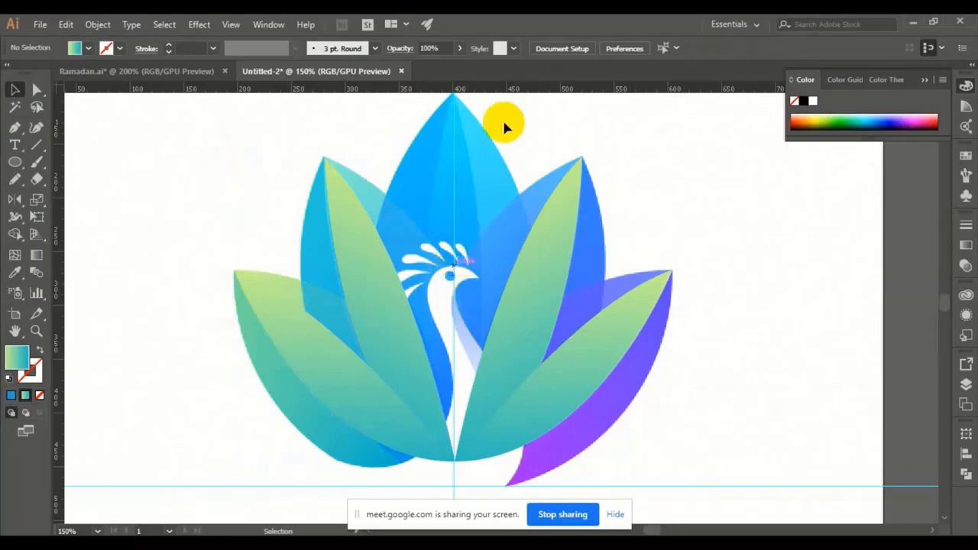
# Step: Try to rotate a copy of the right leaf group counterclockwise about its base anchor, and undo the copy
pyautogui.scroll(1, 449, 183)
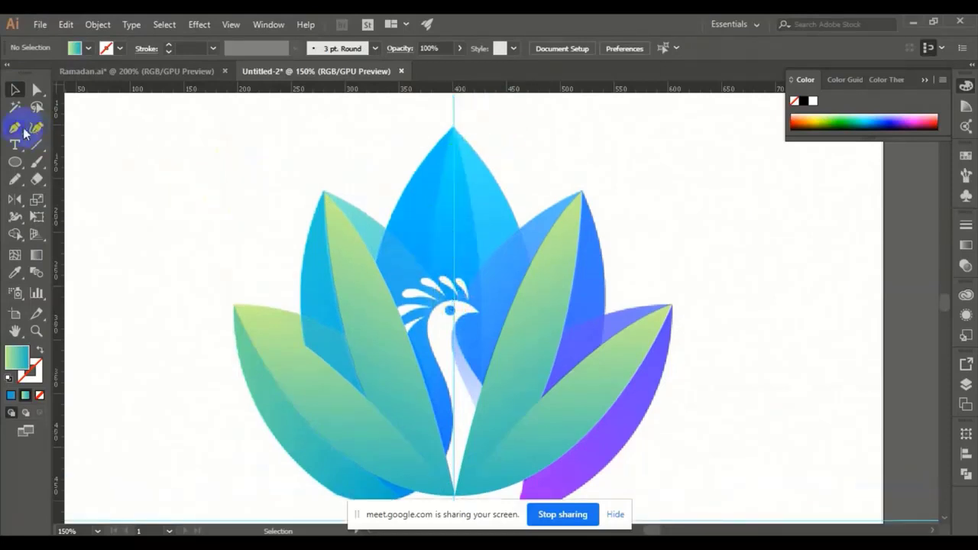
pyautogui.click(545, 288)
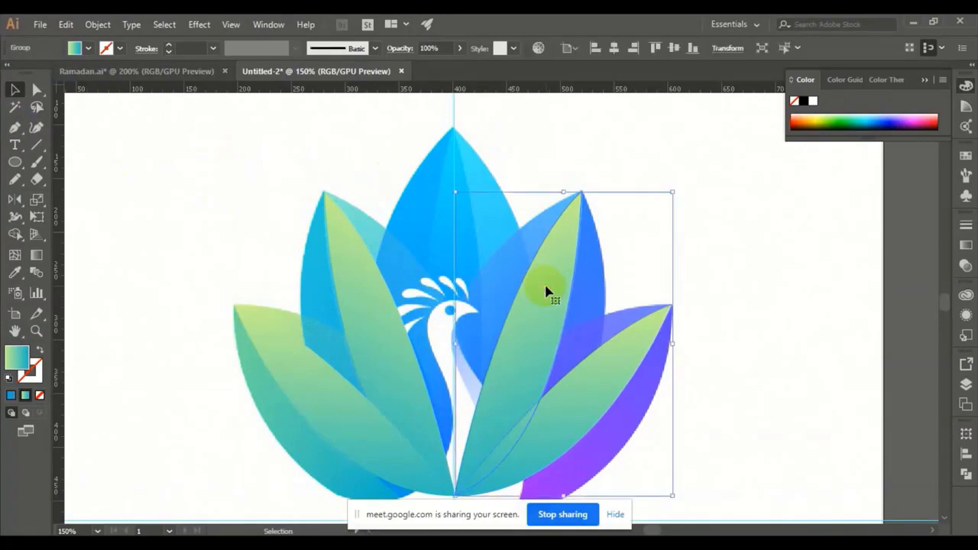
pyautogui.scroll(-1, 546, 290)
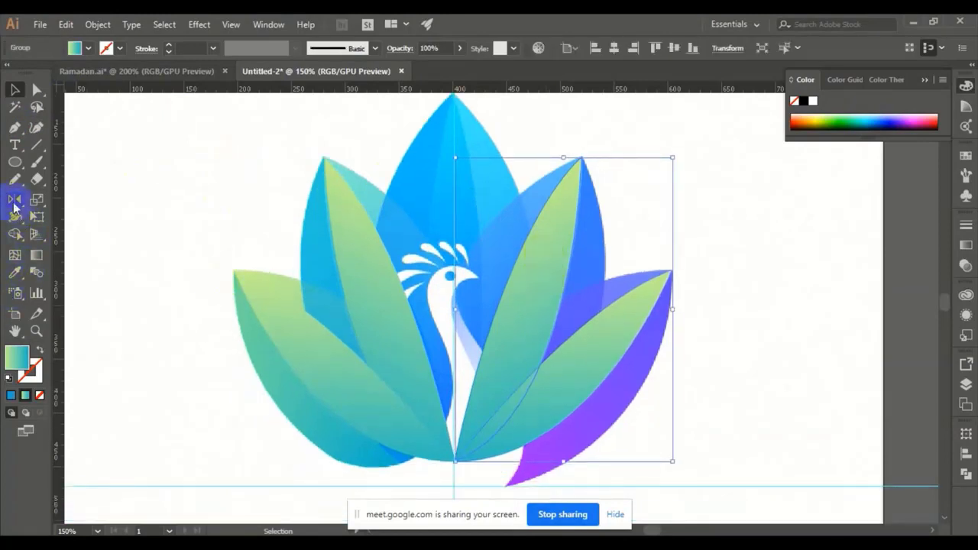
pyautogui.click(15, 200)
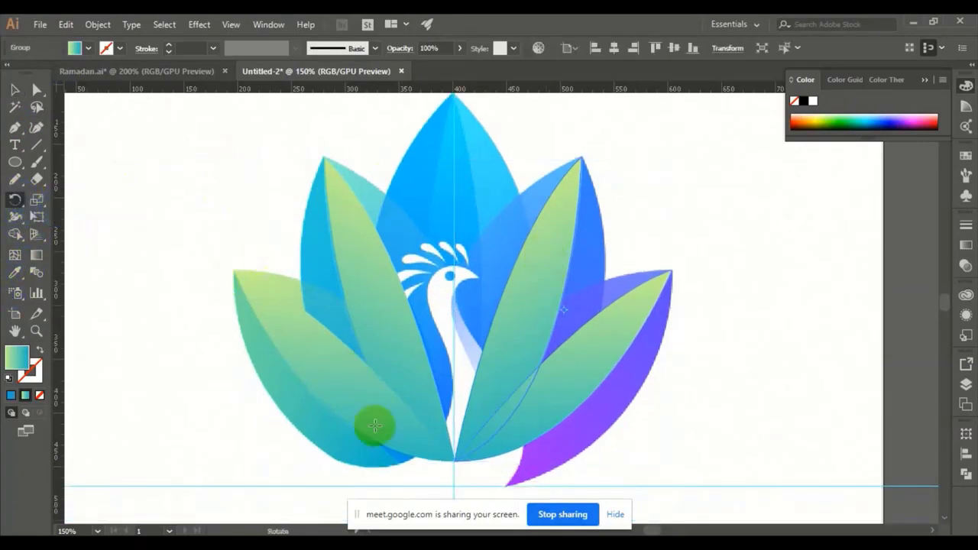
pyautogui.click(455, 462)
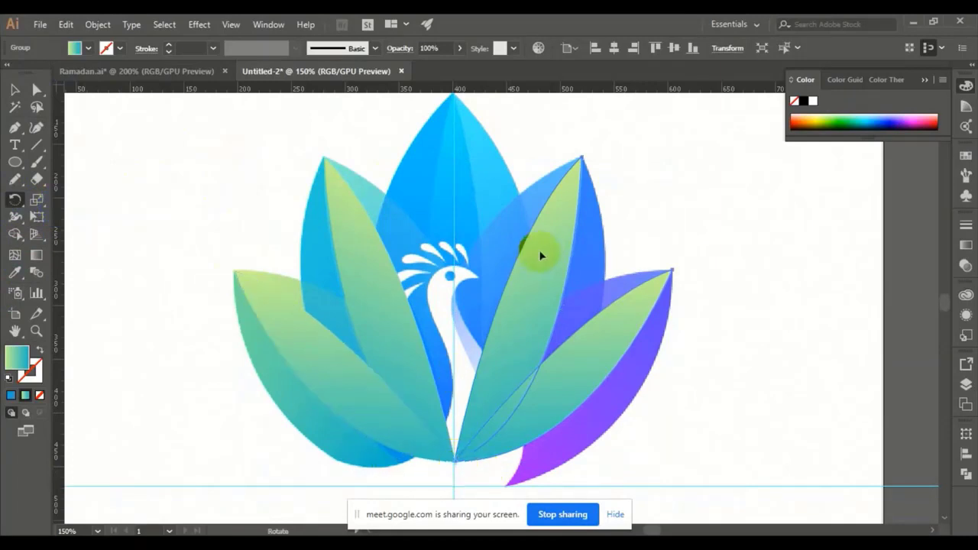
pyautogui.moveTo(540, 256); pyautogui.dragTo(500, 237)
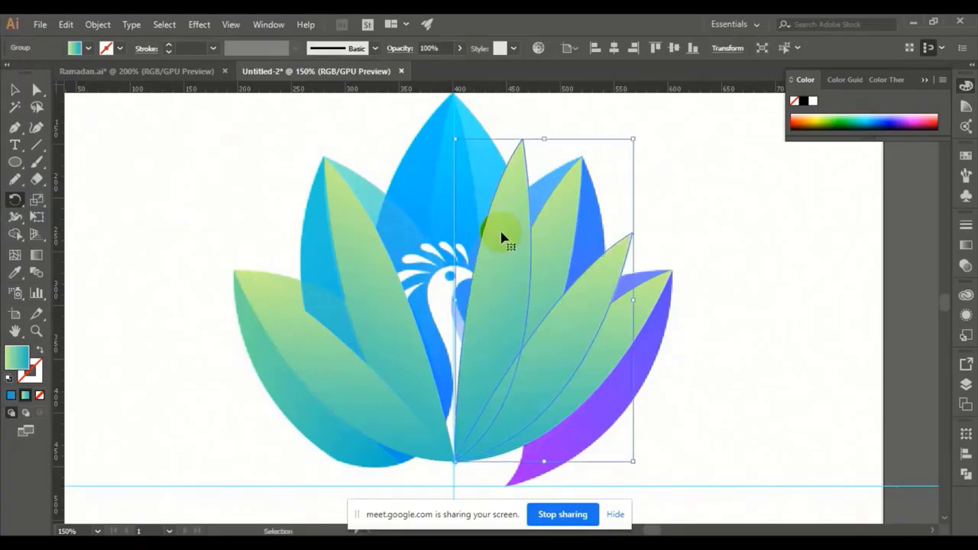
pyautogui.hotkey('ctrl', 'z')
# Step: Ungroup the two green leaves on the right
pyautogui.press('v')
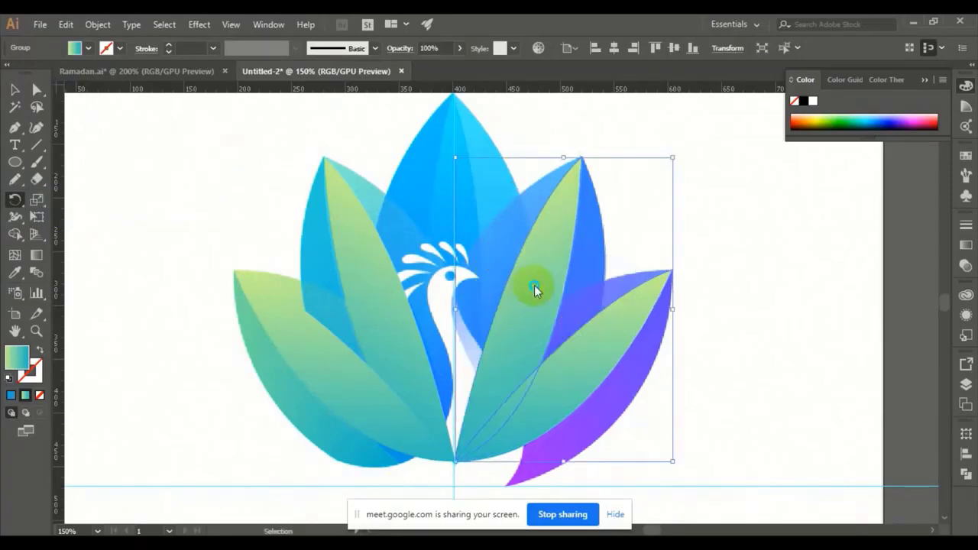
pyautogui.rightClick(533, 285)
pyautogui.click(564, 382)
# Step: Try to rotate a copy of both ungrouped right leaves about their shared base anchor, and undo the copy
pyautogui.press('r')
pyautogui.click(455, 461)
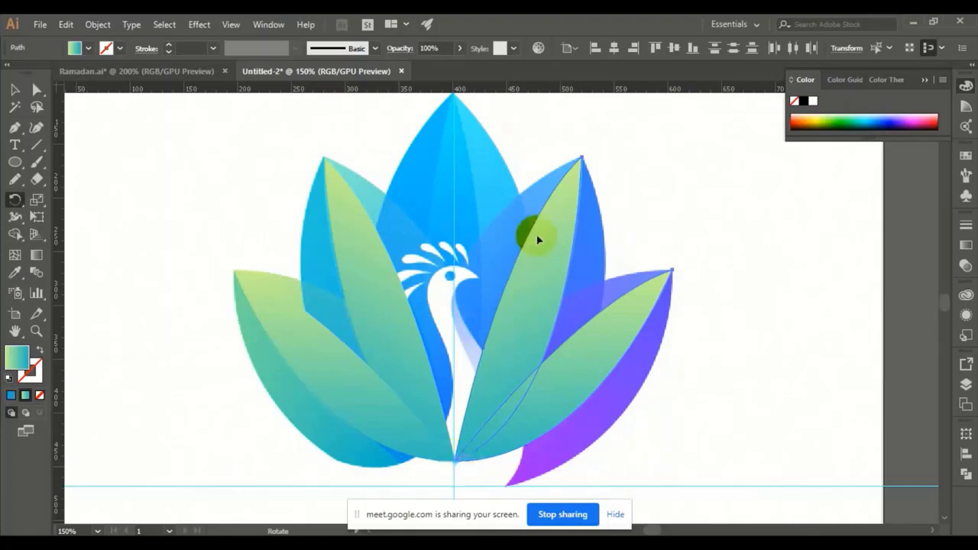
pyautogui.moveTo(540, 243); pyautogui.dragTo(492, 218)
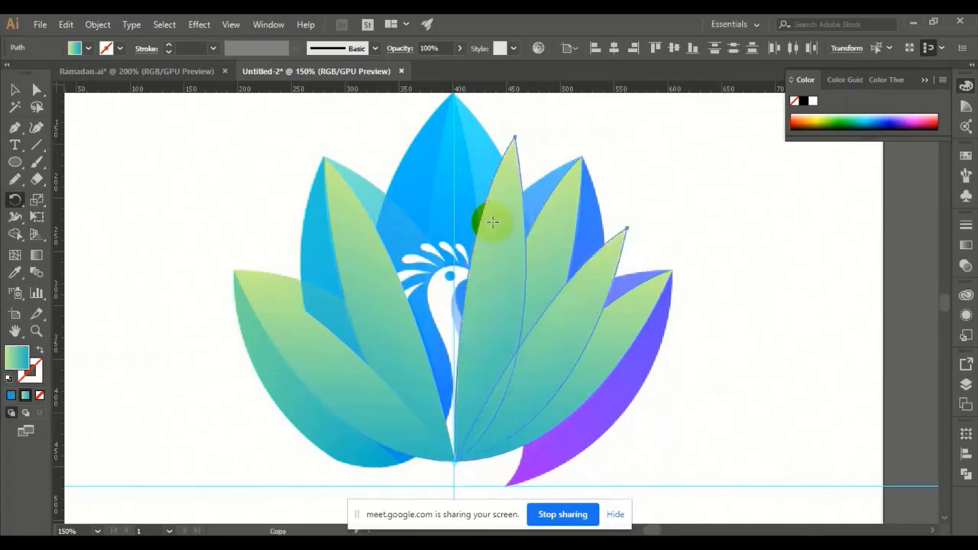
pyautogui.hotkey('ctrl', 'z')
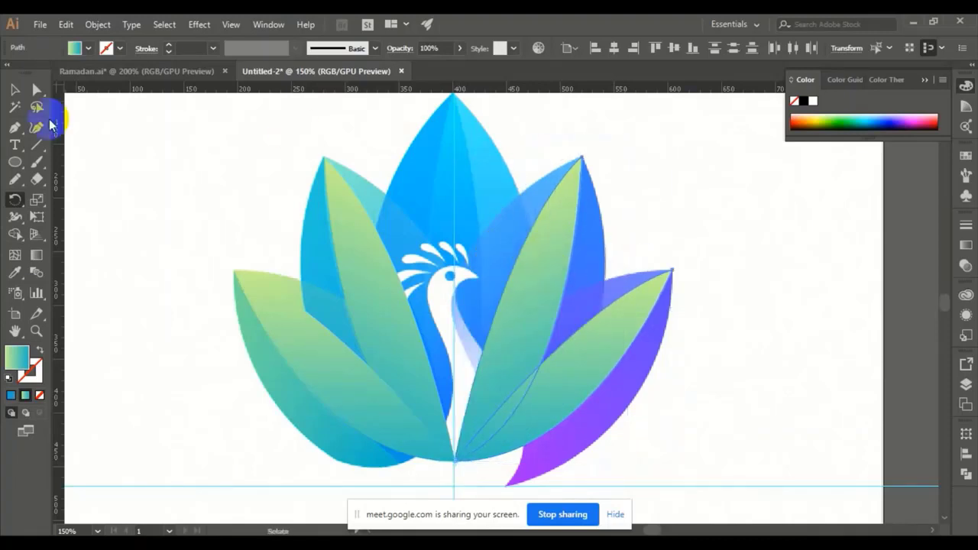
# Step: Rotate a copy of only the upper right green leaf counterclockwise about its base anchor until it stands upright over the central blue petal
pyautogui.click(15, 90)
pyautogui.click(130, 157)
pyautogui.click(542, 245)
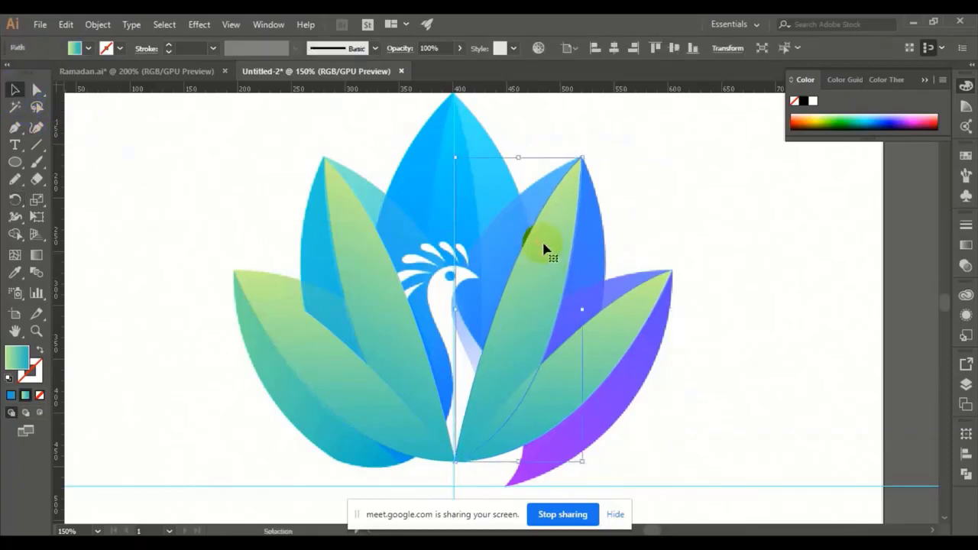
pyautogui.click(15, 198)
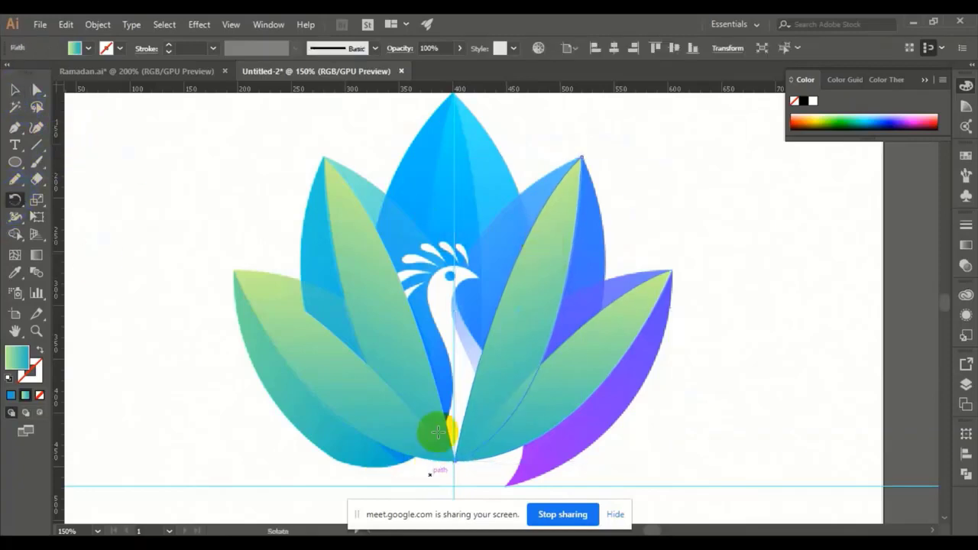
pyautogui.click(454, 460)
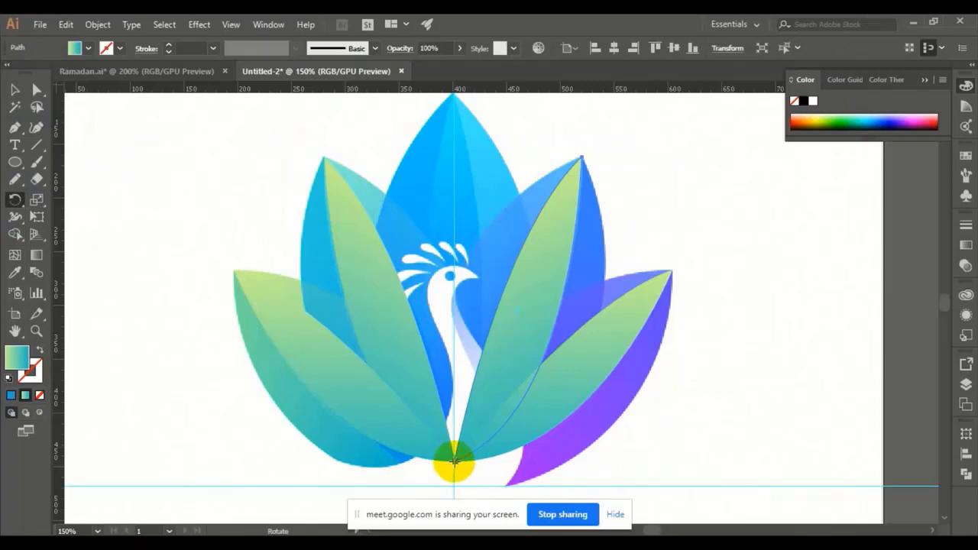
pyautogui.moveTo(535, 297); pyautogui.dragTo(467, 263)
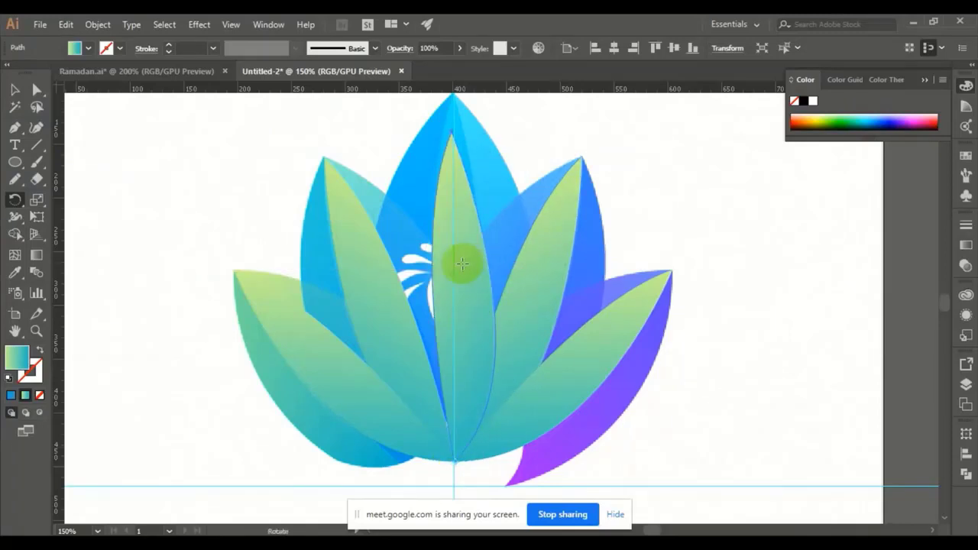
# Step: Scale the central green leaf up from its base so its tip meets the blue petal's tip, and deselect it
pyautogui.scroll(3, 459, 265)
pyautogui.click(13, 89)
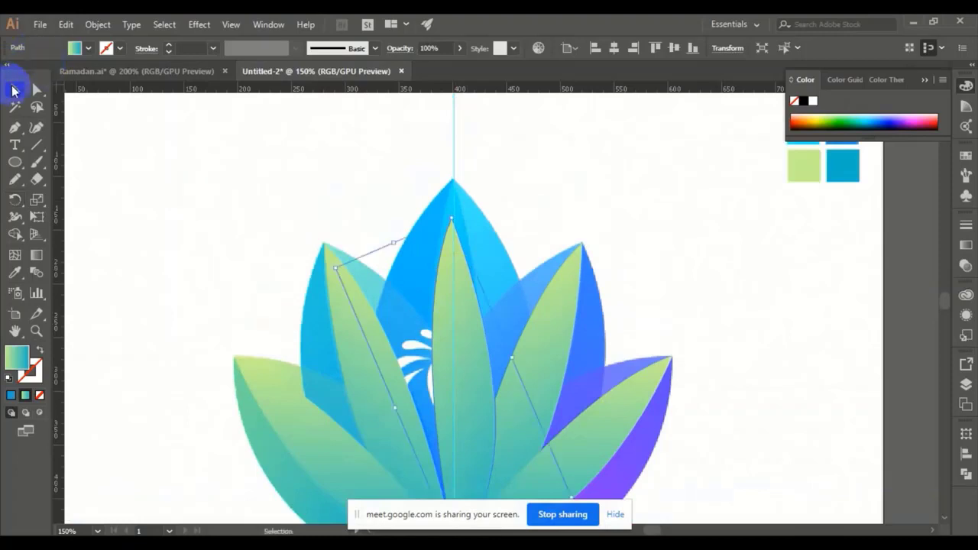
pyautogui.click(450, 227)
pyautogui.moveTo(450, 218); pyautogui.dragTo(449, 169)
pyautogui.click(37, 90)
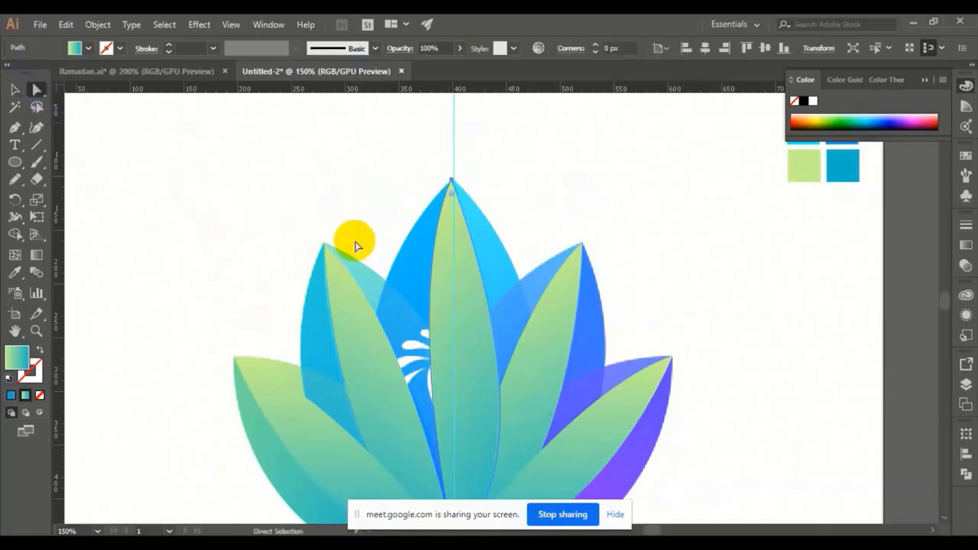
pyautogui.click(408, 303)
pyautogui.scroll(-3, 410, 299)
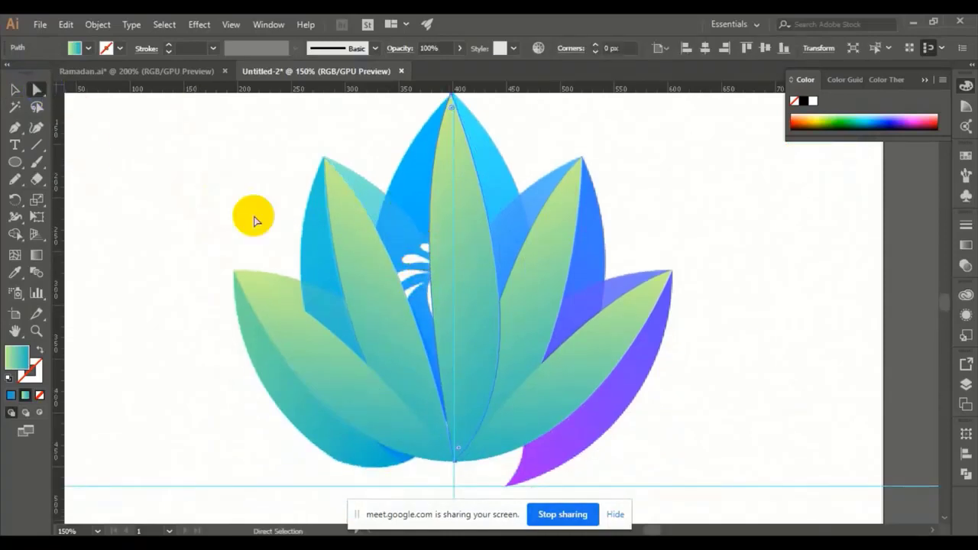
pyautogui.click(15, 89)
pyautogui.click(172, 155)
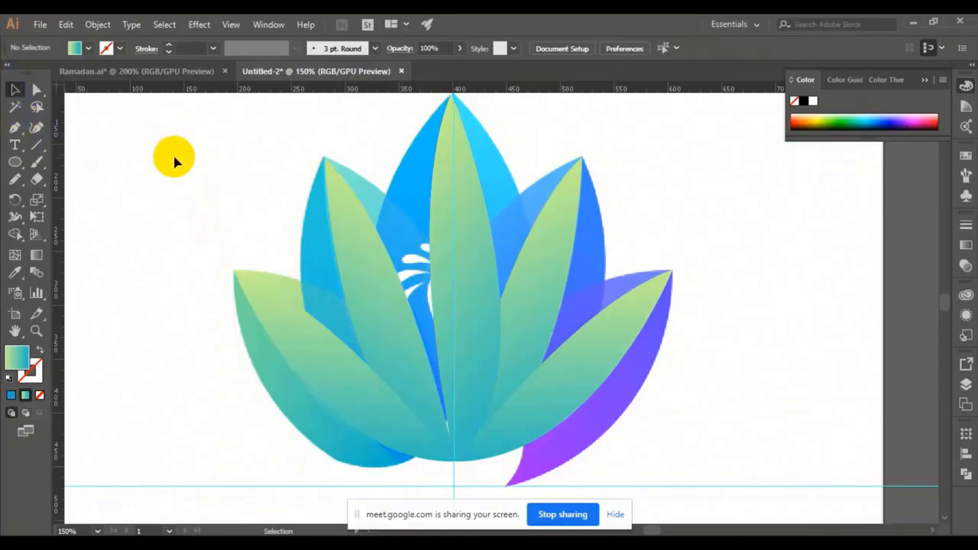
# Step: Select the central green leaf
pyautogui.click(432, 217)
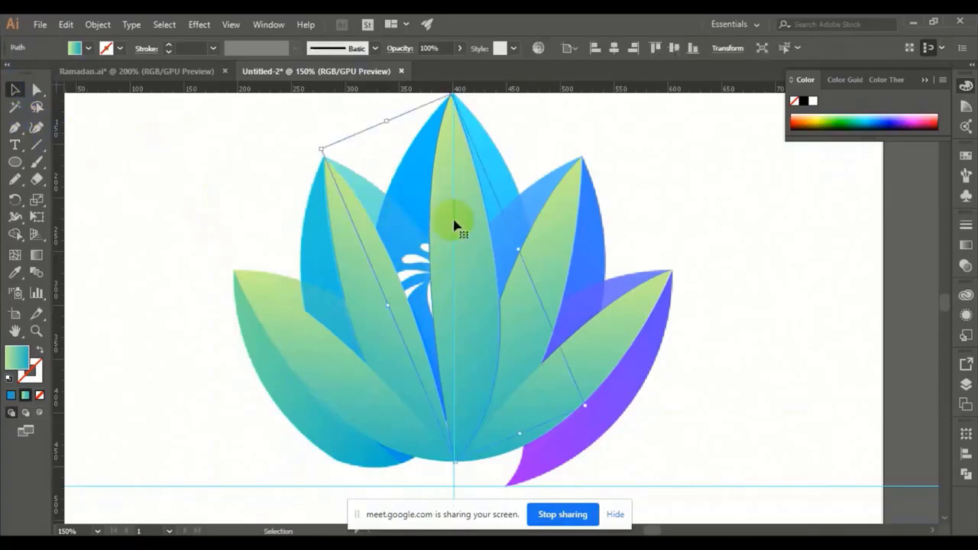
# Step: Swap the central green petal's gradient from fill to stroke and reshape its tip and curve handles to match the inner petal beneath
pyautogui.click(41, 350)
pyautogui.click(35, 91)
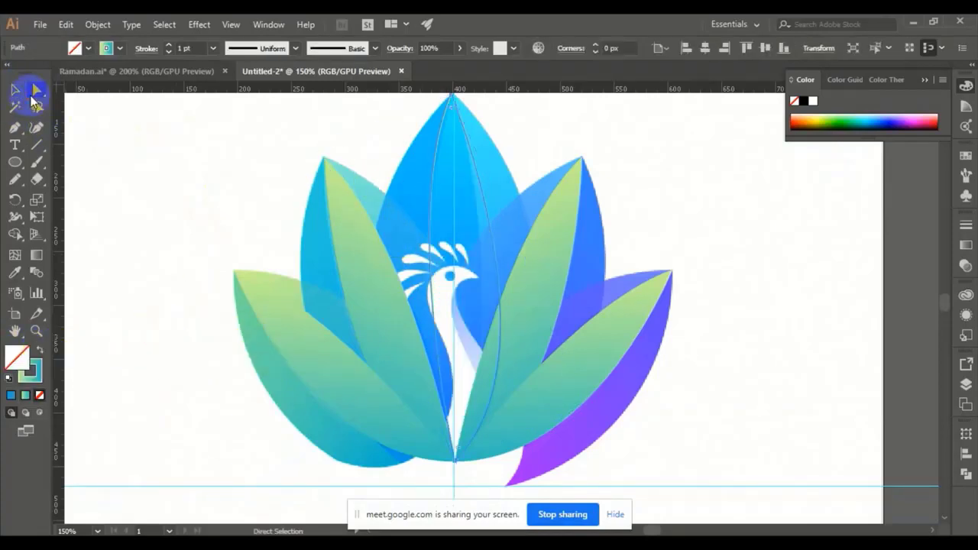
pyautogui.scroll(1, 433, 179)
pyautogui.click(455, 112)
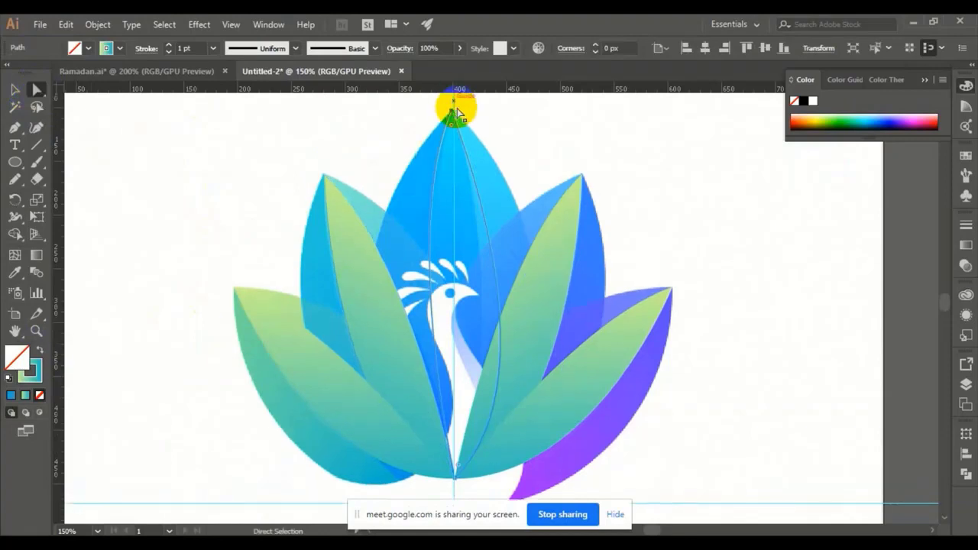
pyautogui.moveTo(457, 111); pyautogui.dragTo(452, 113)
pyautogui.moveTo(400, 234); pyautogui.dragTo(390, 308)
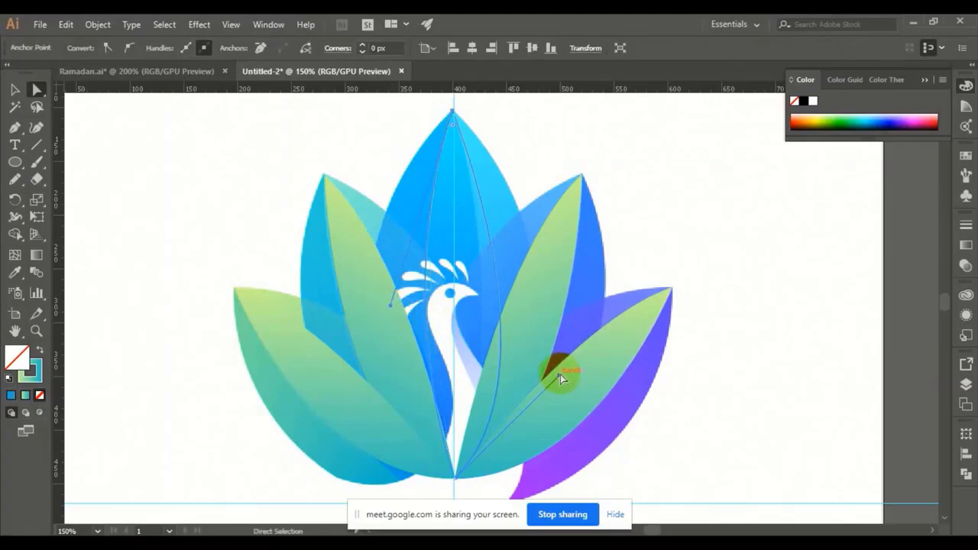
pyautogui.moveTo(559, 376); pyautogui.dragTo(518, 321)
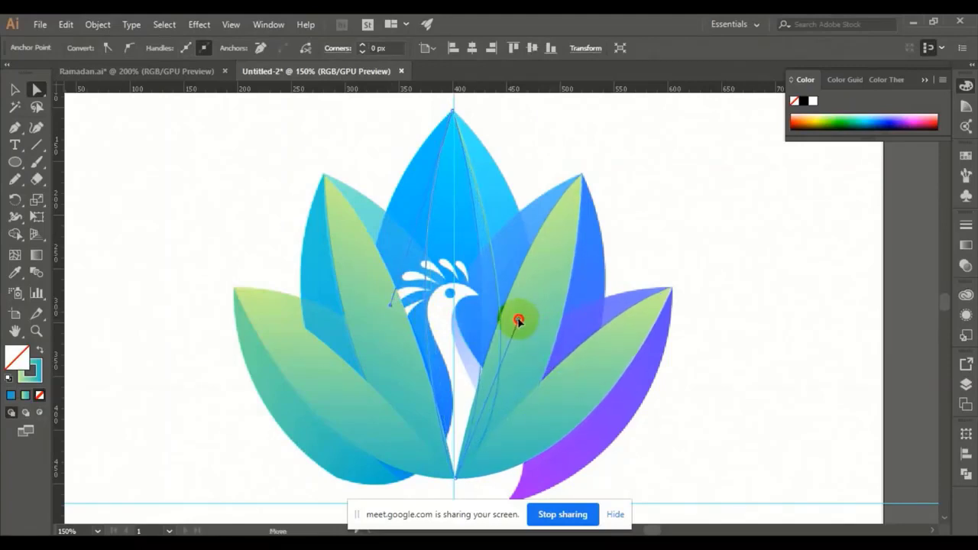
pyautogui.scroll(3, 519, 324)
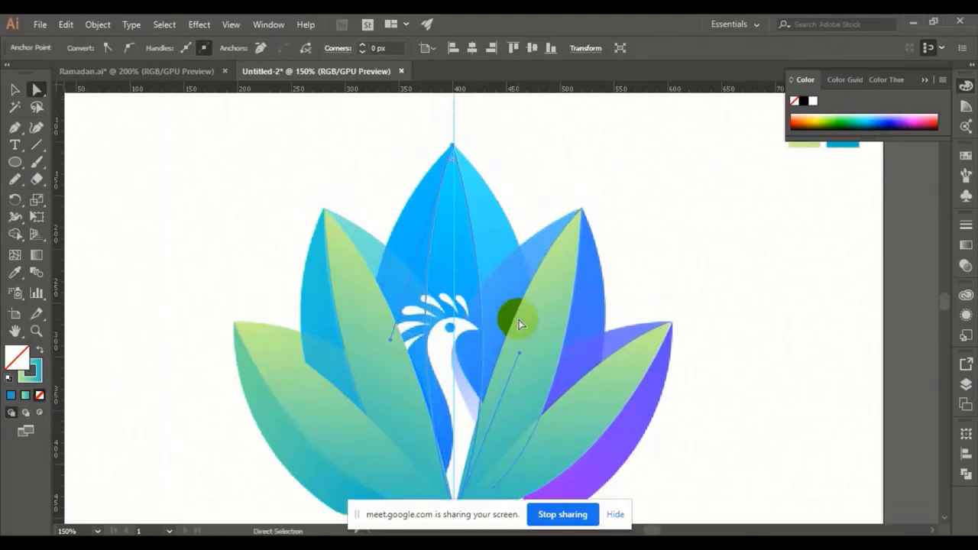
pyautogui.click(494, 188)
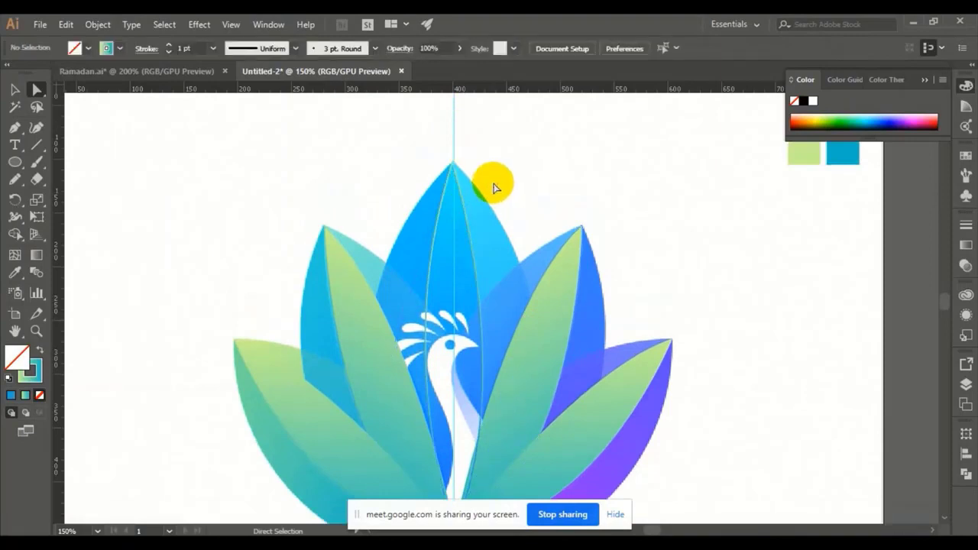
# Step: Restore the green-to-blue gradient as the central petal's fill with no stroke, and deselect the petal
pyautogui.click(450, 164)
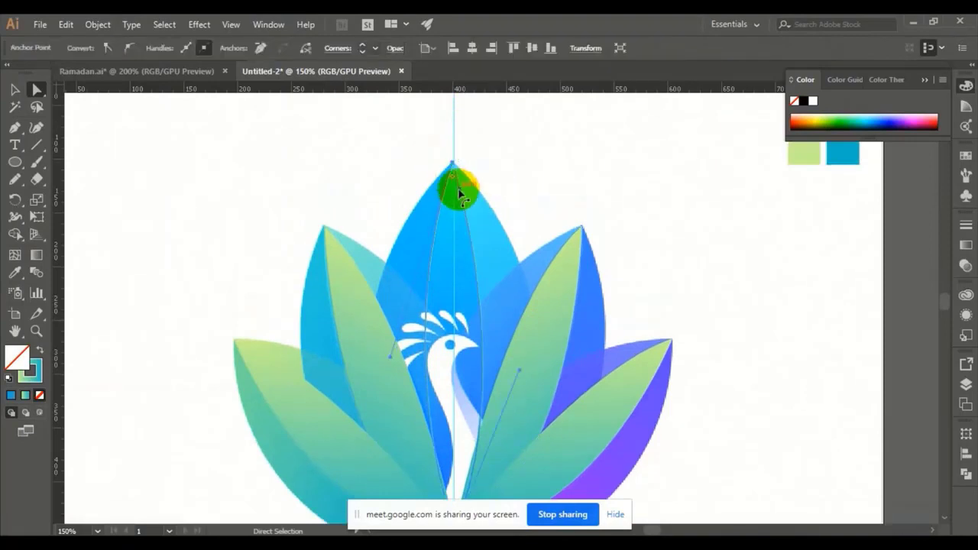
pyautogui.click(41, 351)
pyautogui.click(242, 220)
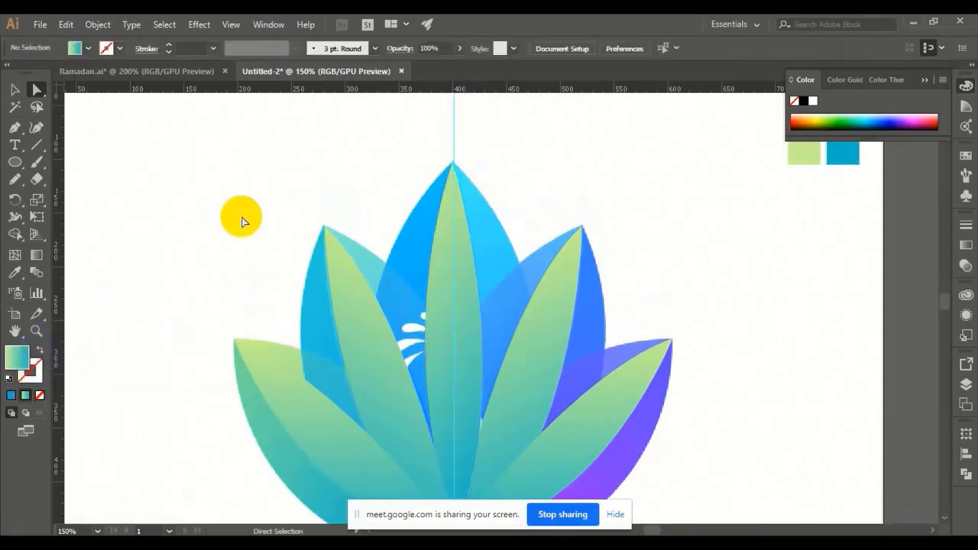
# Step: Select all five green gradient petals and send them backward two levels in the stacking order
pyautogui.hotkey('ctrl', '-')
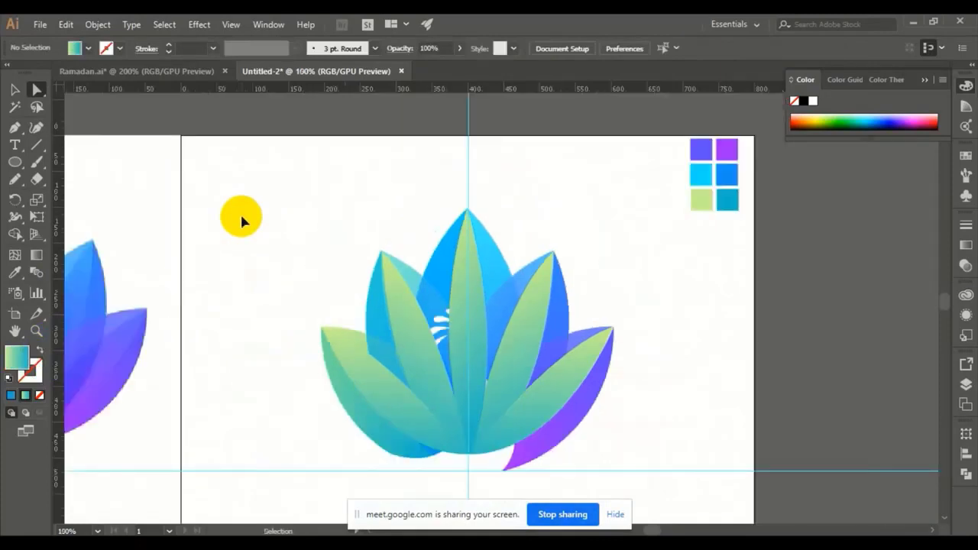
pyautogui.hotkey('ctrl', '-')
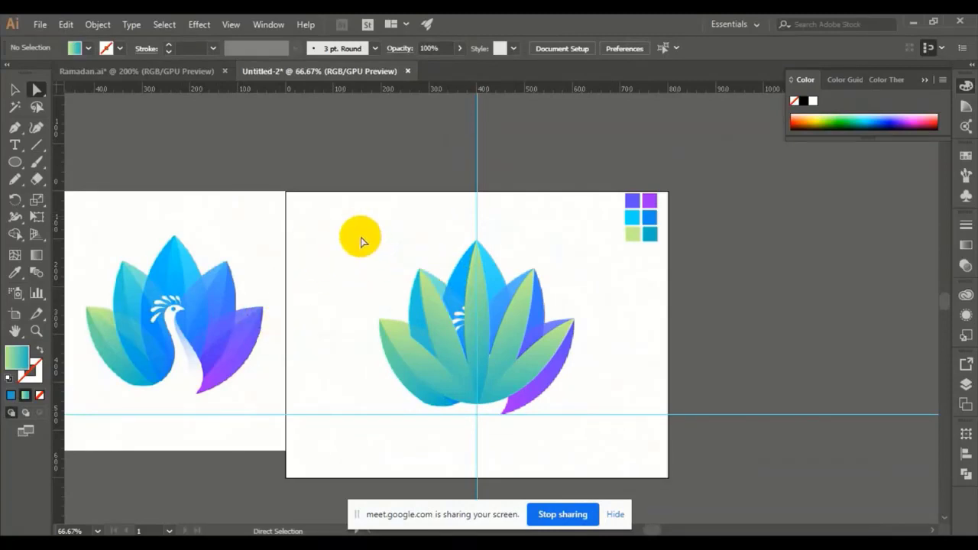
pyautogui.moveTo(353, 232); pyautogui.dragTo(573, 391)
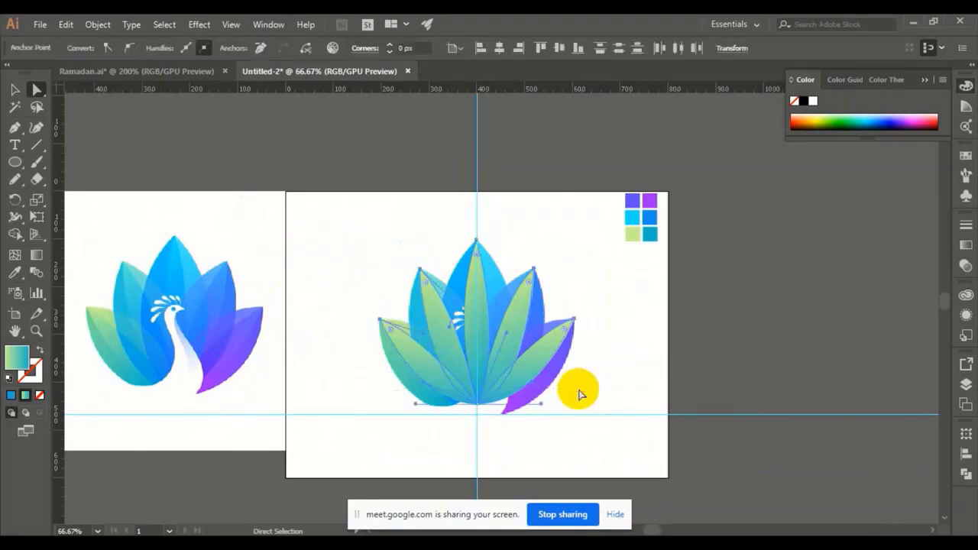
pyautogui.click(14, 89)
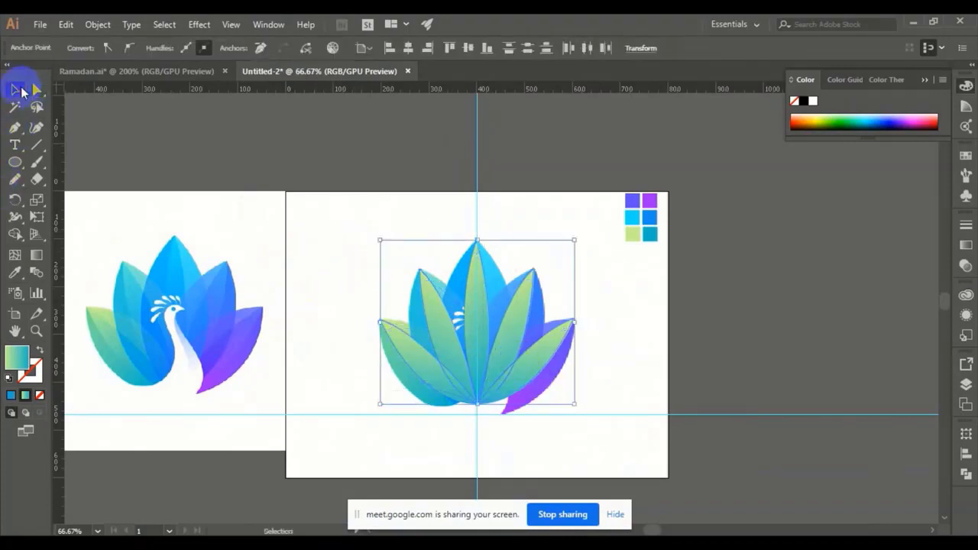
pyautogui.click(364, 219)
pyautogui.moveTo(338, 235); pyautogui.dragTo(564, 398)
pyautogui.rightClick(495, 378)
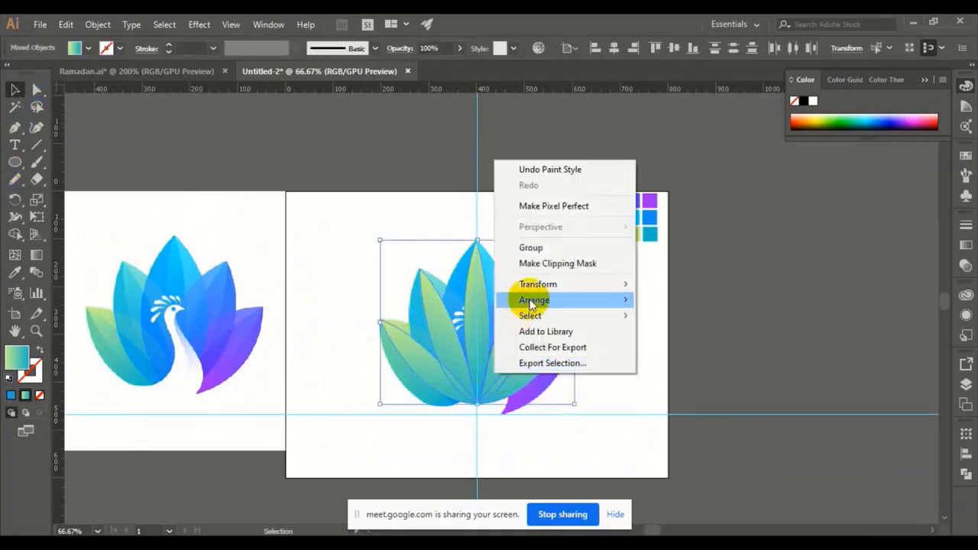
pyautogui.moveTo(557, 301)
pyautogui.click(661, 332)
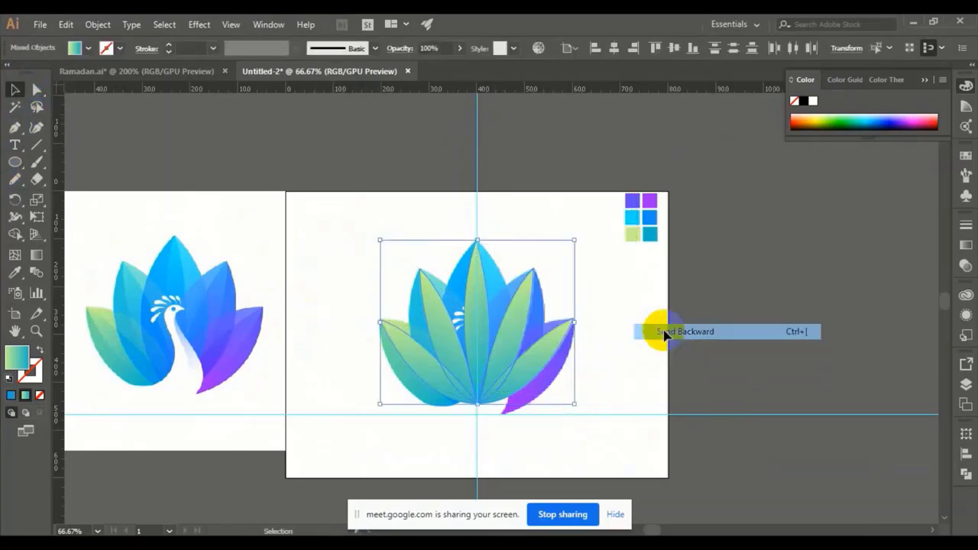
pyautogui.rightClick(467, 340)
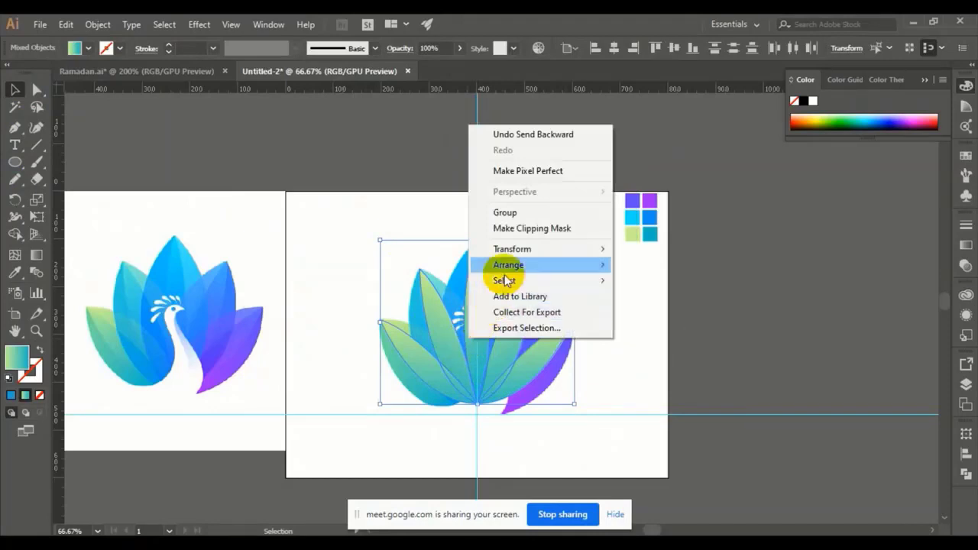
pyautogui.moveTo(529, 275)
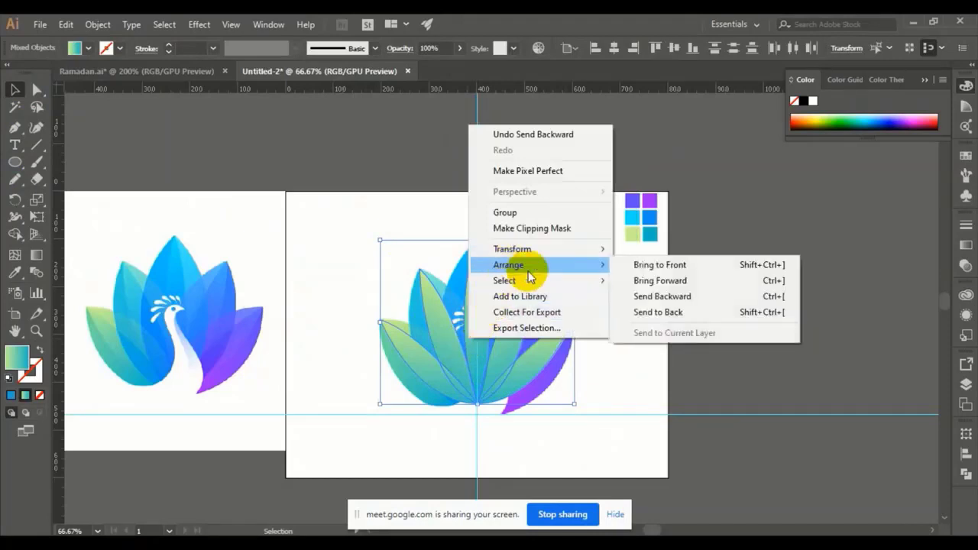
pyautogui.click(639, 297)
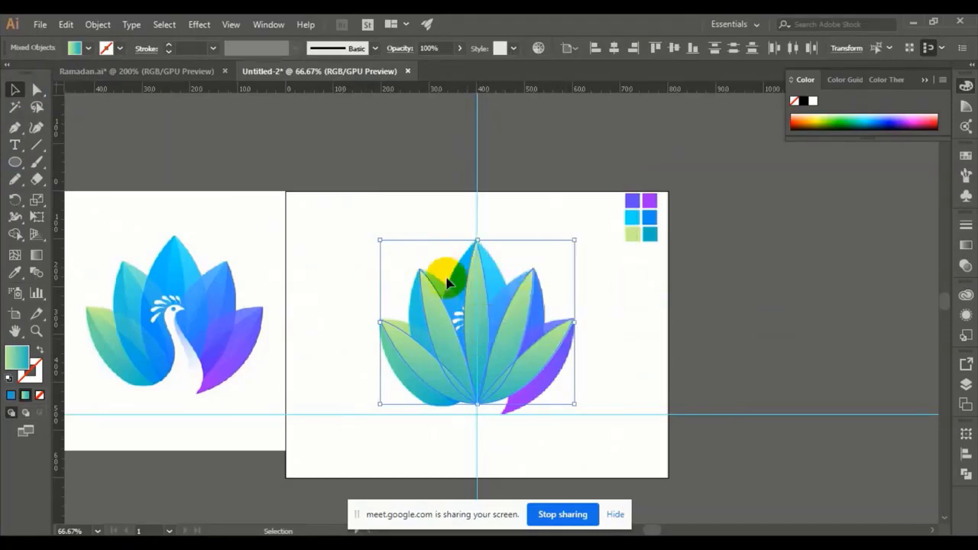
# Step: Send the selected petals to the back, behind the reference artwork, and clear the selection
pyautogui.rightClick(484, 313)
pyautogui.moveTo(584, 453)
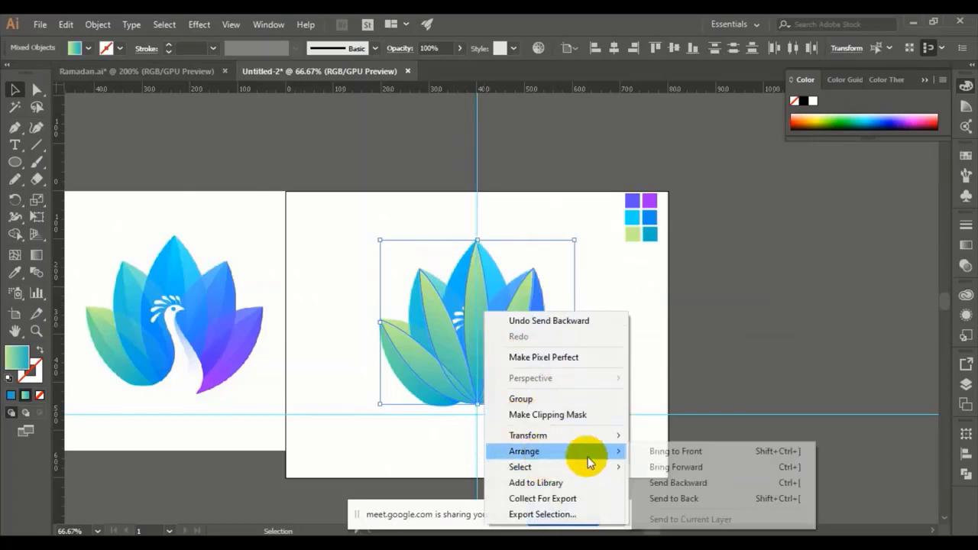
pyautogui.click(669, 501)
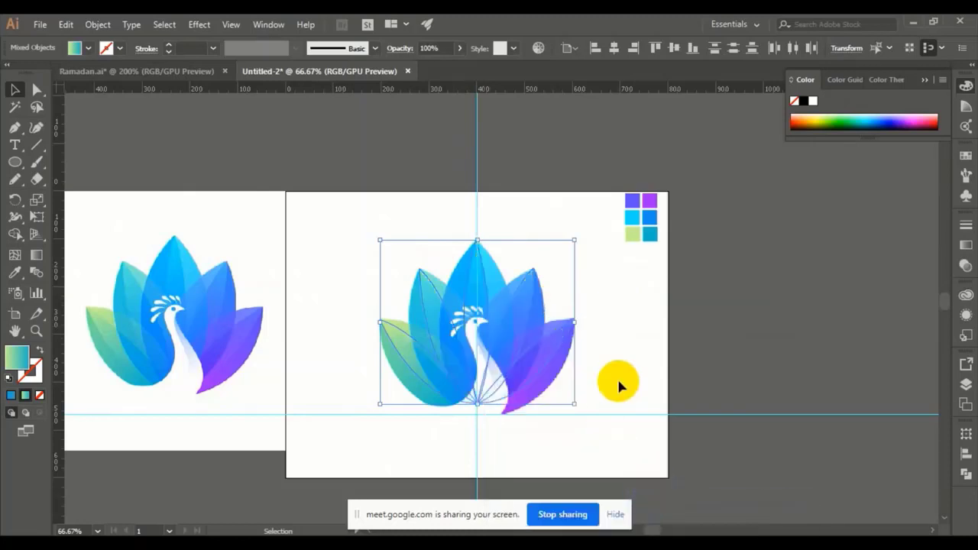
pyautogui.press('a')
pyautogui.click(619, 386)
pyautogui.press('v')
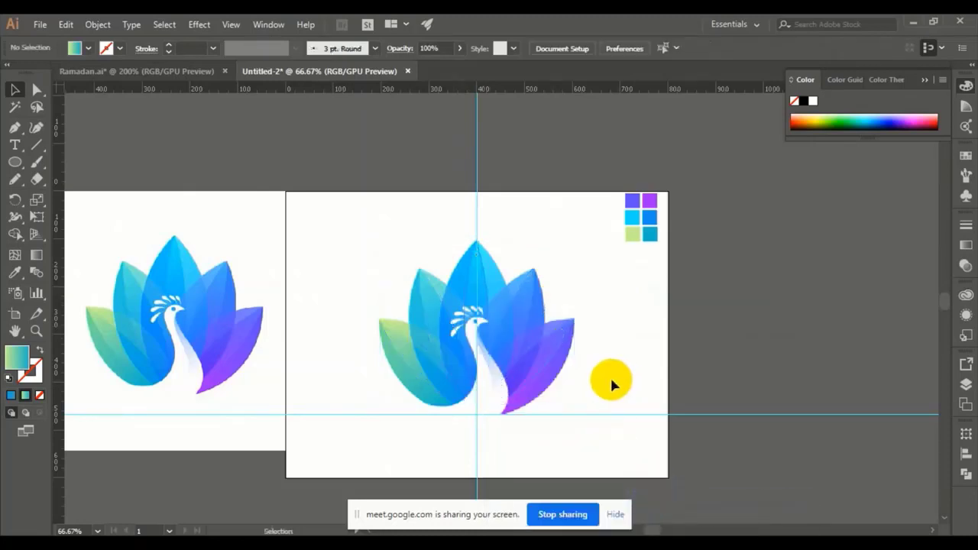
# Step: Examine the peacock and overlapping petals in both the reference image and the artboard copy
pyautogui.hotkey('ctrl', '+')
pyautogui.hotkey('ctrl', '+')
pyautogui.press('space')
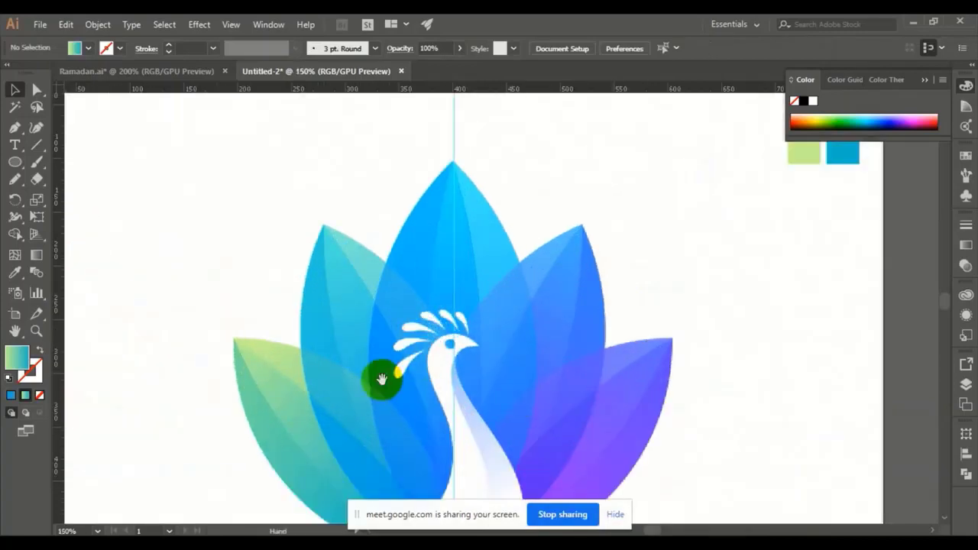
pyautogui.moveTo(373, 372); pyautogui.dragTo(430, 267)
pyautogui.hscroll(5, 557, 290)
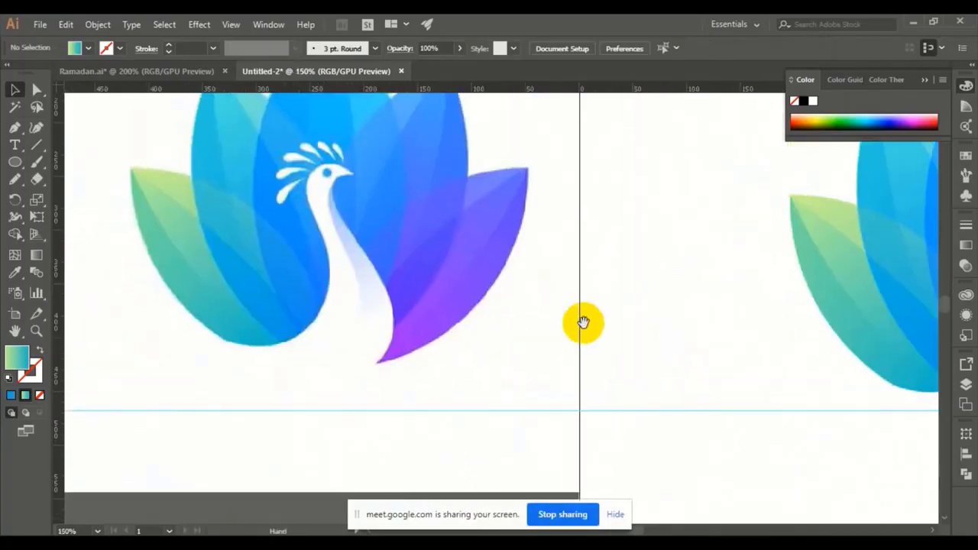
pyautogui.moveTo(624, 305); pyautogui.dragTo(423, 320)
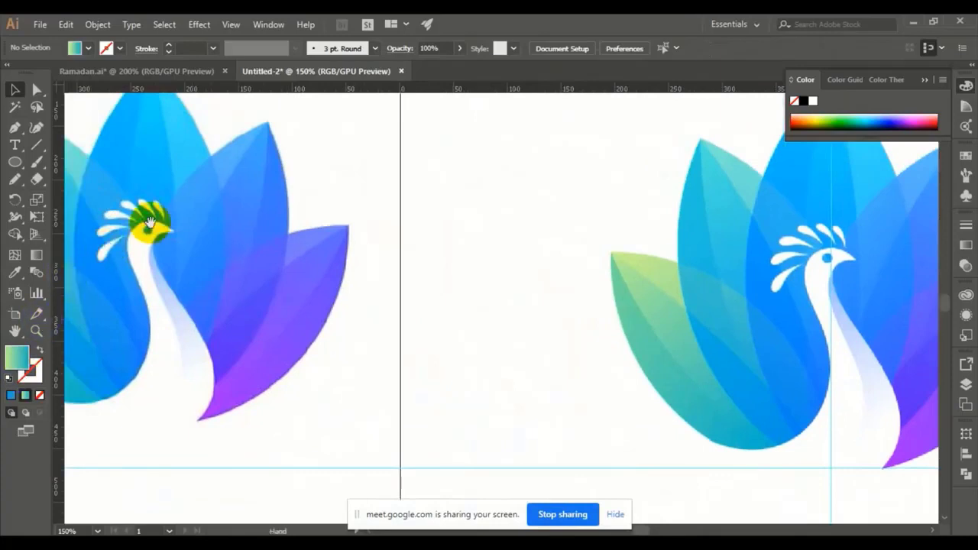
pyautogui.moveTo(601, 341); pyautogui.dragTo(378, 356)
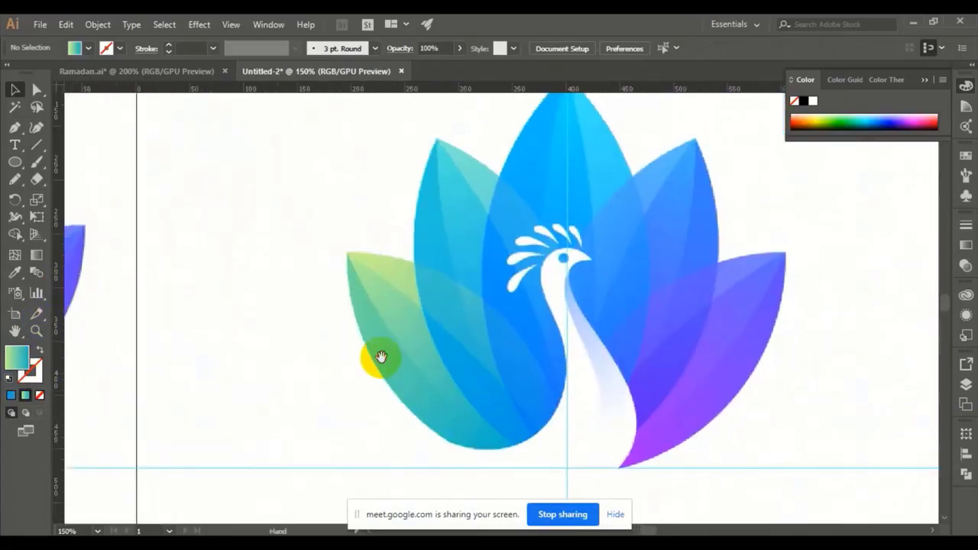
pyautogui.moveTo(580, 389); pyautogui.dragTo(561, 376)
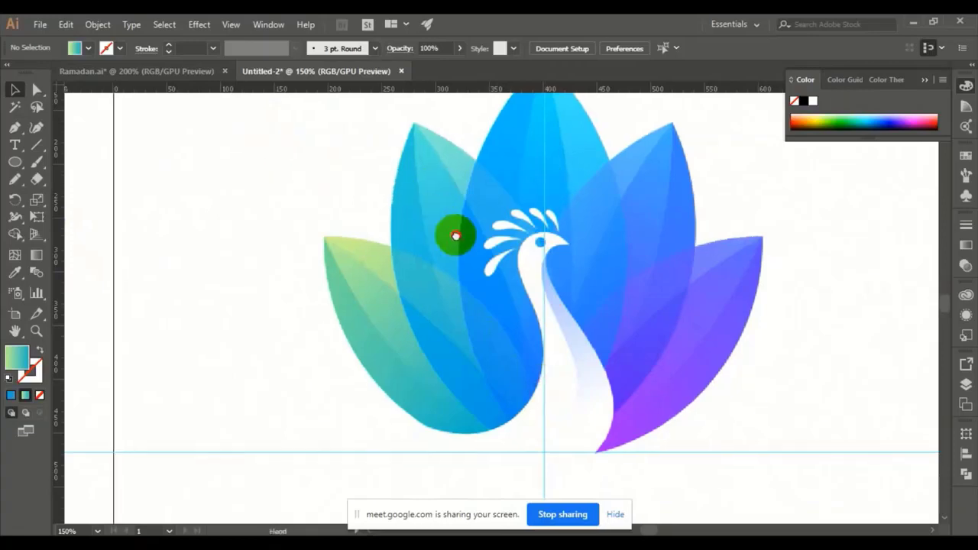
pyautogui.moveTo(454, 233); pyautogui.dragTo(349, 221)
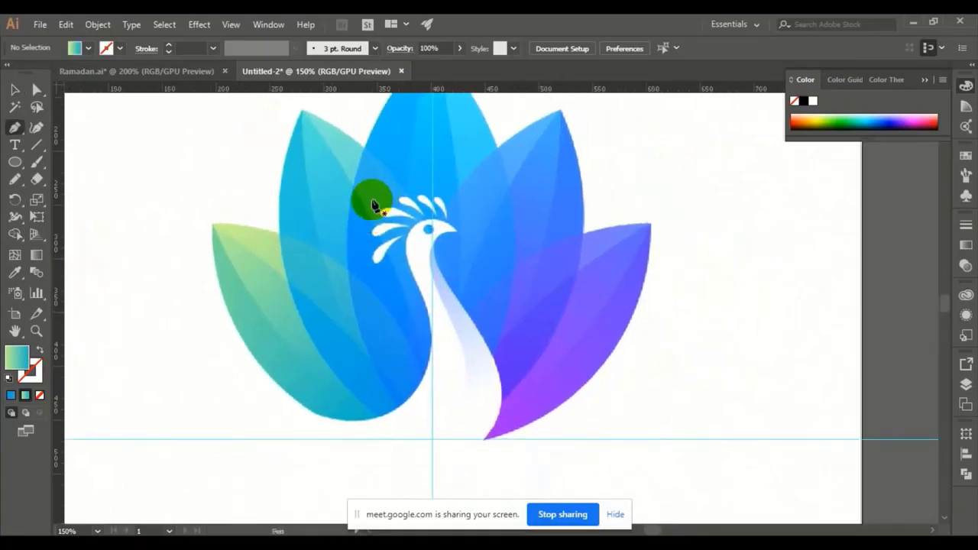
# Step: Trace the peacock's throat and breast with the Pen tool from the beak tip down to the body's pointed corner at the horizontal guide
pyautogui.scroll(2, 372, 200)
pyautogui.moveTo(384, 192); pyautogui.dragTo(412, 246)
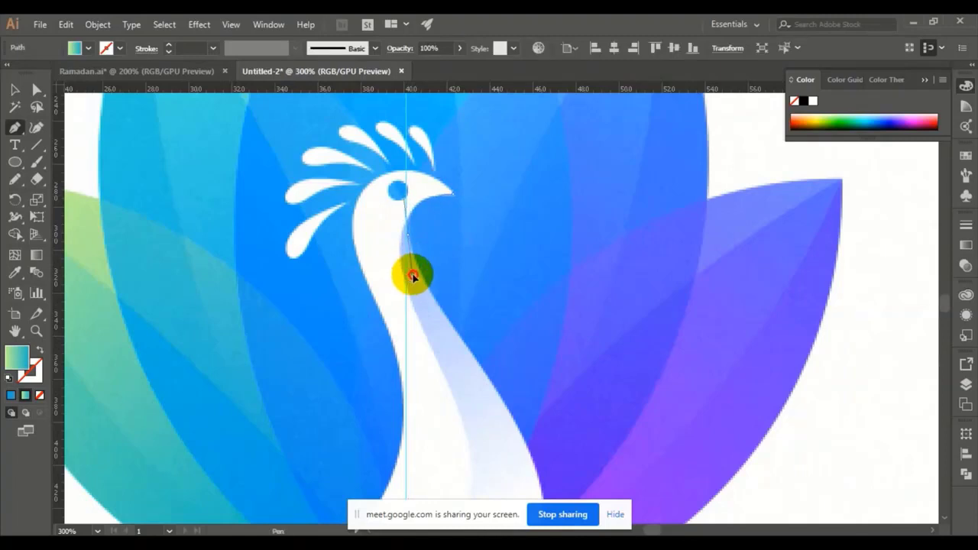
pyautogui.moveTo(416, 275); pyautogui.dragTo(328, 431)
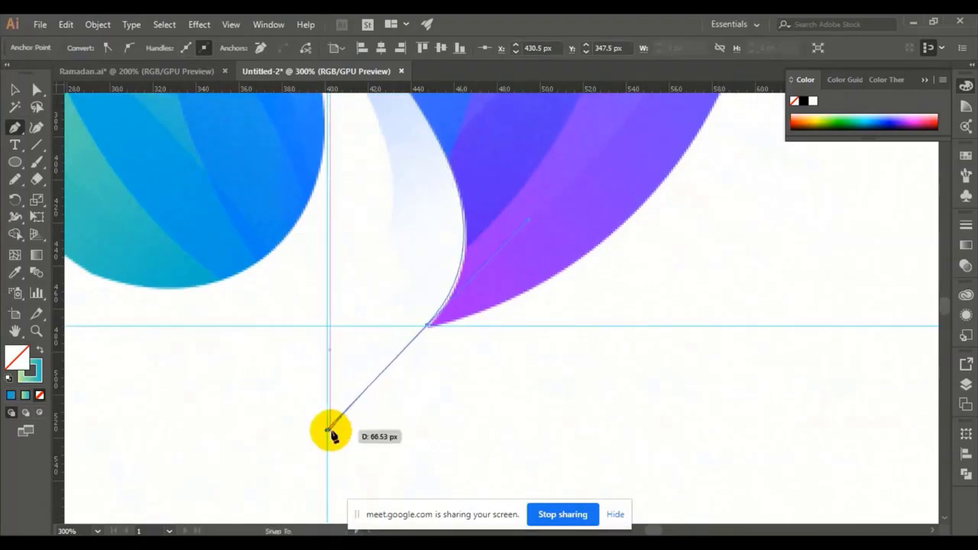
pyautogui.press('space')
pyautogui.moveTo(428, 382); pyautogui.dragTo(520, 448)
pyautogui.moveTo(572, 417); pyautogui.dragTo(598, 441)
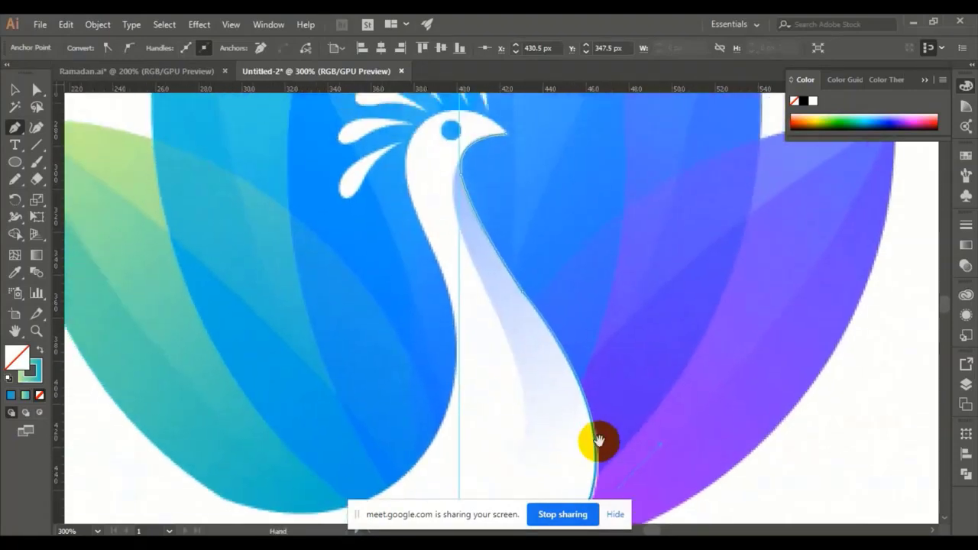
# Step: Trace the peacock's curved underside from the pointed corner to the lower green petal's edge, and continue up its back with the Pen tool
pyautogui.hotkey('ctrl', '-')
pyautogui.press('space')
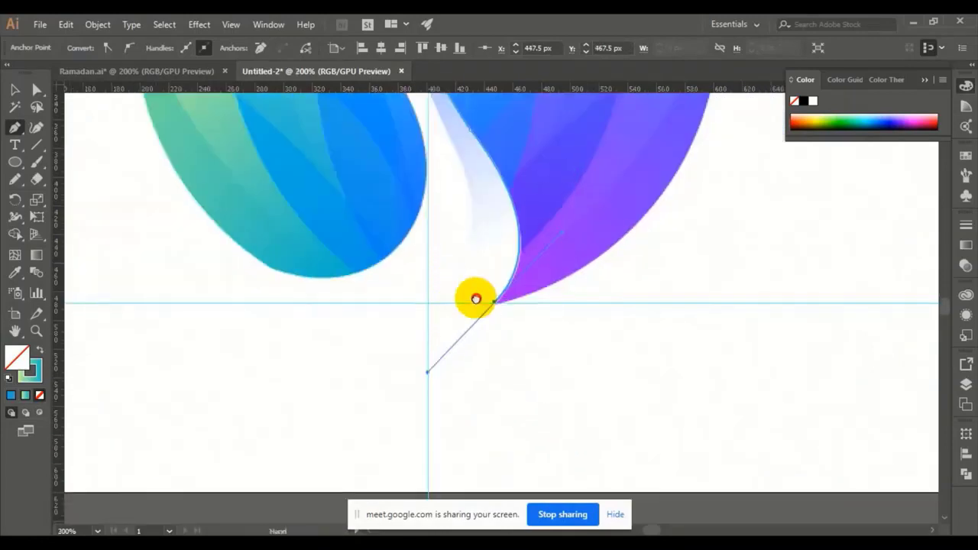
pyautogui.moveTo(483, 312); pyautogui.dragTo(528, 396)
pyautogui.hotkey('ctrl', '-')
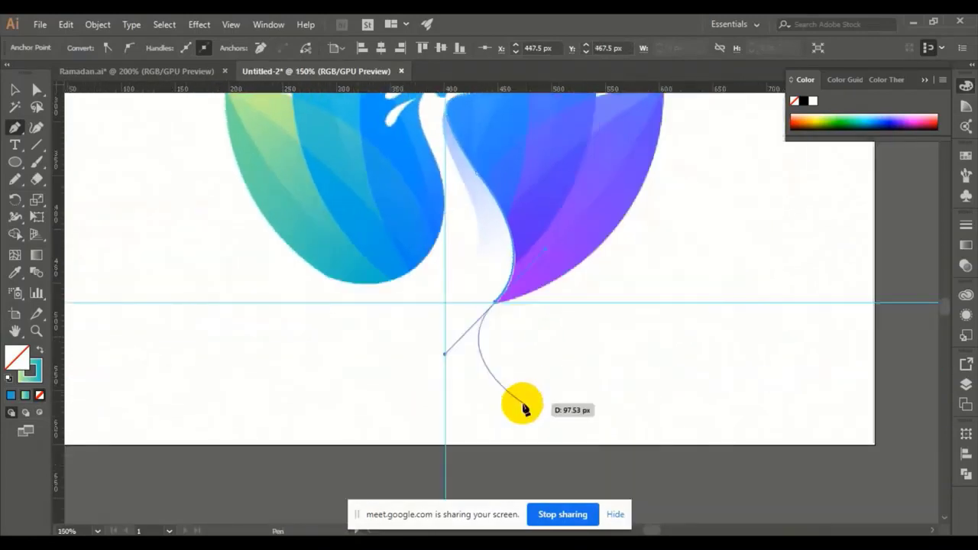
pyautogui.press('space')
pyautogui.moveTo(452, 315); pyautogui.dragTo(331, 317)
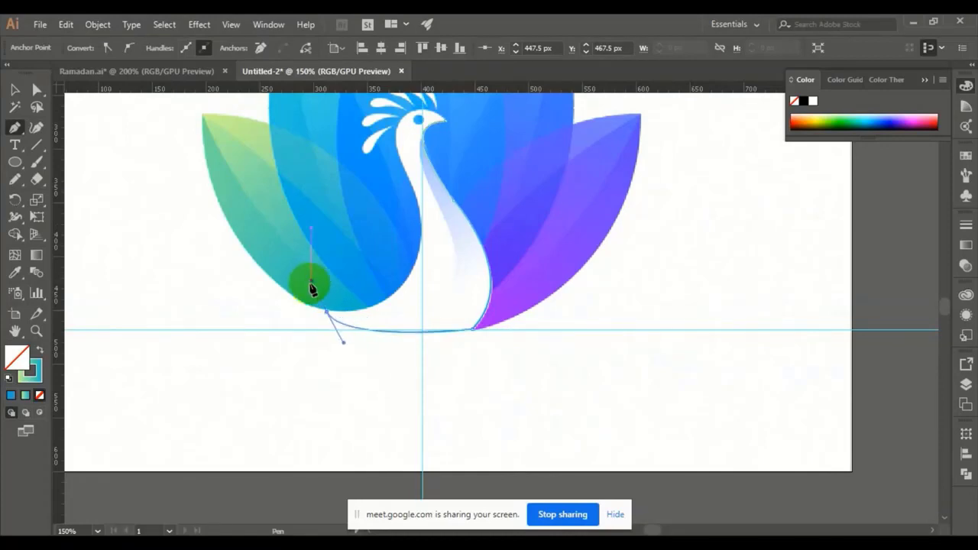
pyautogui.moveTo(312, 289); pyautogui.dragTo(353, 328)
pyautogui.hotkey('ctrl', '+')
pyautogui.hotkey('ctrl', '+')
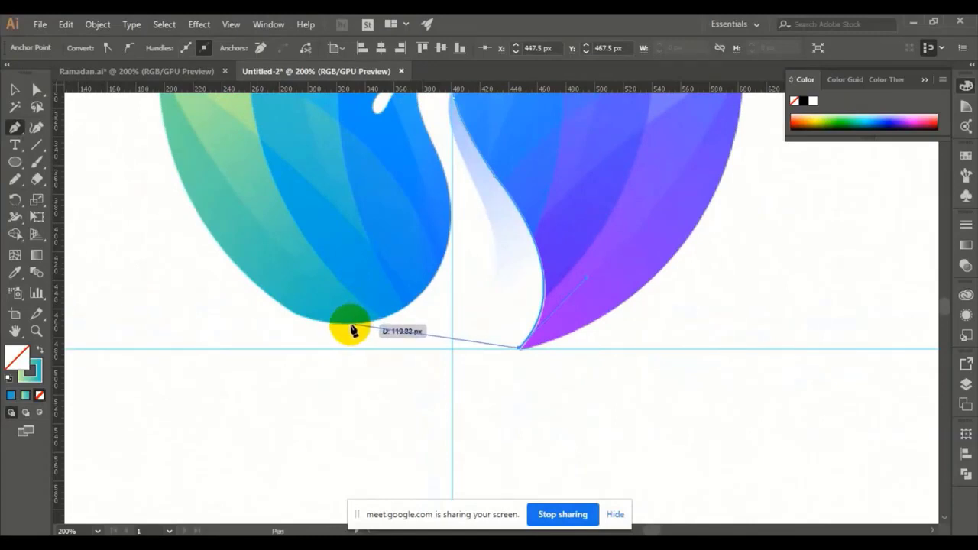
pyautogui.moveTo(348, 324); pyautogui.dragTo(413, 178)
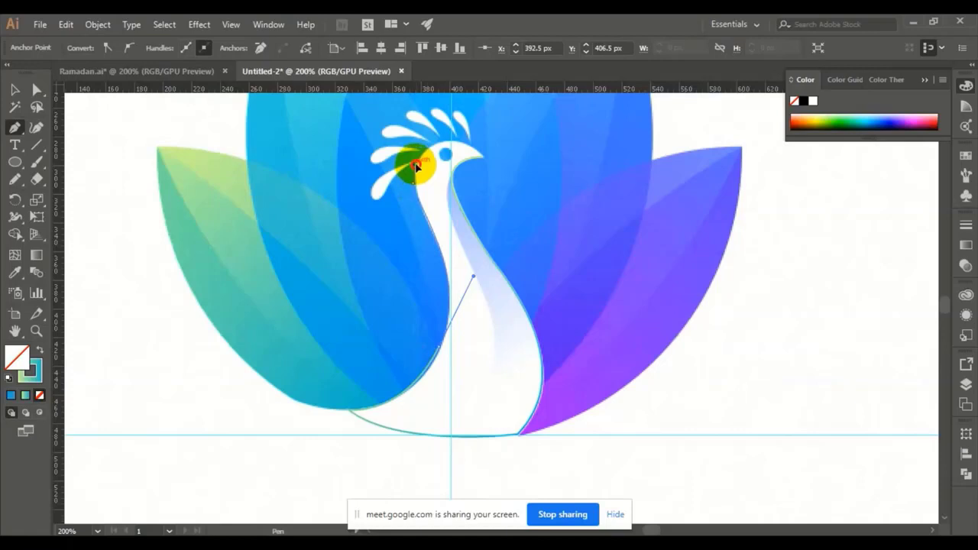
# Step: Try to trace the nape and the crown of the head up to the beak tip with the Pen tool
pyautogui.moveTo(435, 182); pyautogui.dragTo(442, 215)
pyautogui.hotkey('ctrl', '+')
pyautogui.hotkey('ctrl', '+')
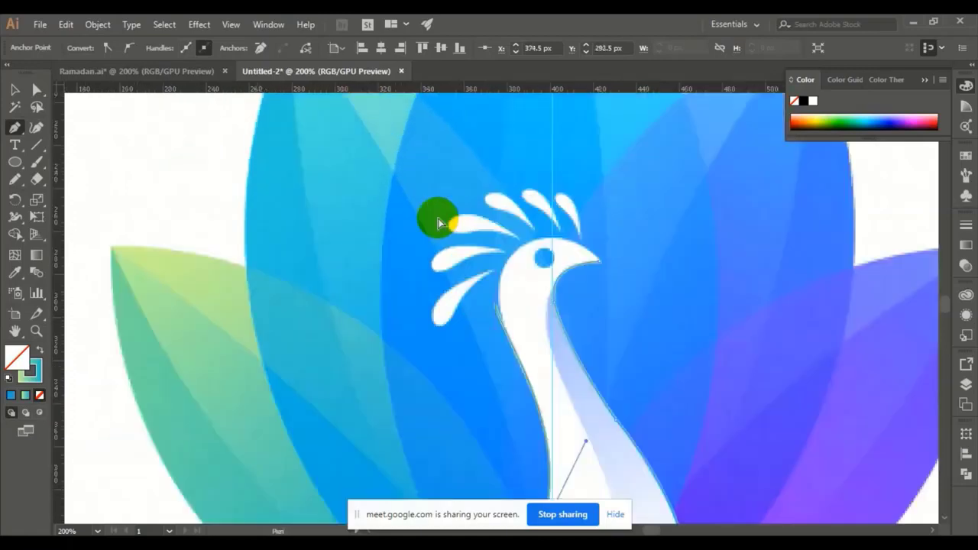
pyautogui.moveTo(495, 277); pyautogui.dragTo(474, 255)
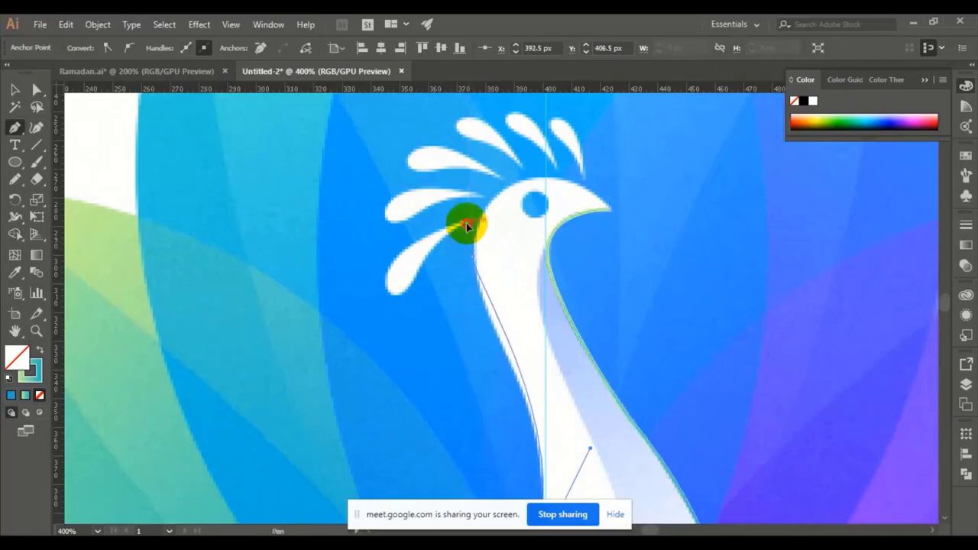
pyautogui.moveTo(479, 205); pyautogui.dragTo(612, 207)
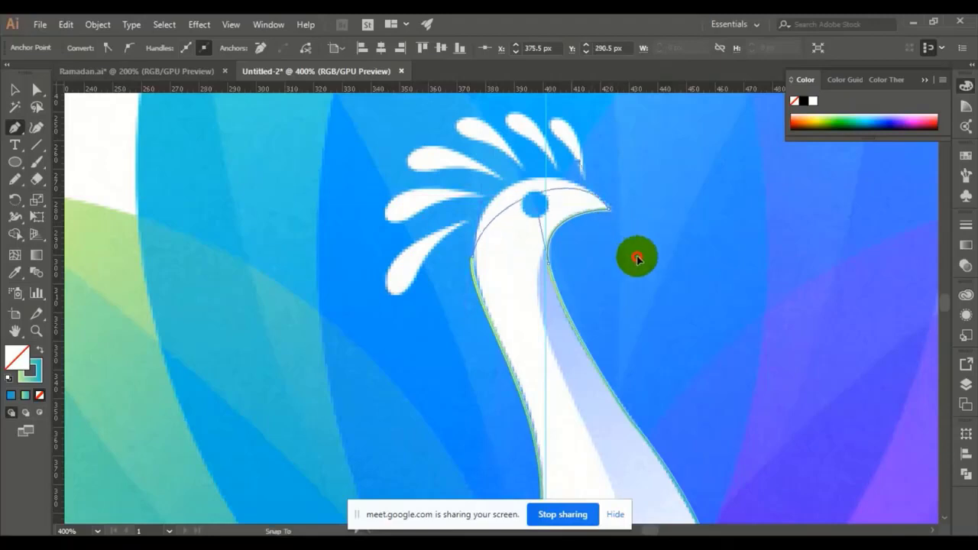
pyautogui.keyDown('ctrl'); pyautogui.click(689, 283); pyautogui.keyUp('ctrl')
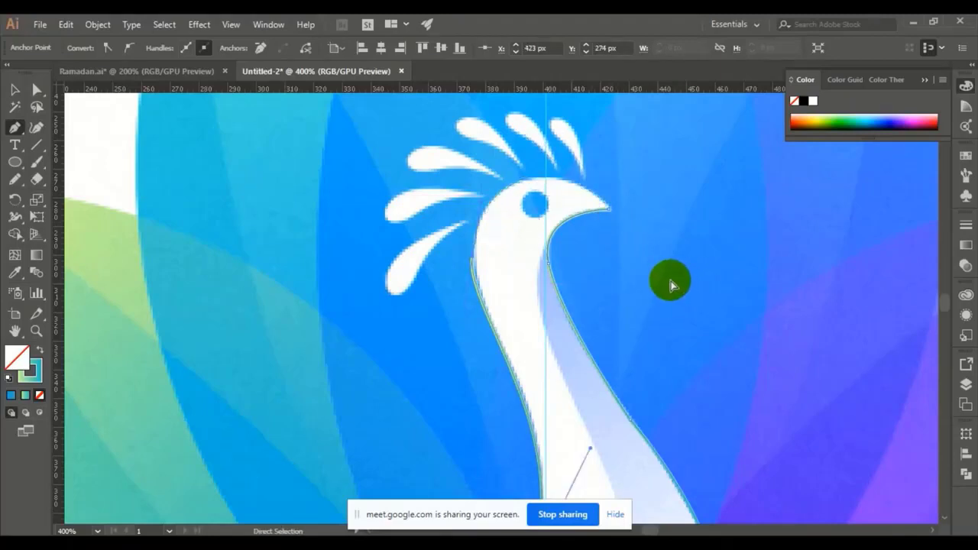
pyautogui.moveTo(475, 254)
pyautogui.mouseDown()
pyautogui.moveTo(498, 197)
pyautogui.moveTo(476, 258)
pyautogui.moveTo(514, 191)
pyautogui.moveTo(595, 169)
pyautogui.moveTo(483, 260)
pyautogui.mouseUp()
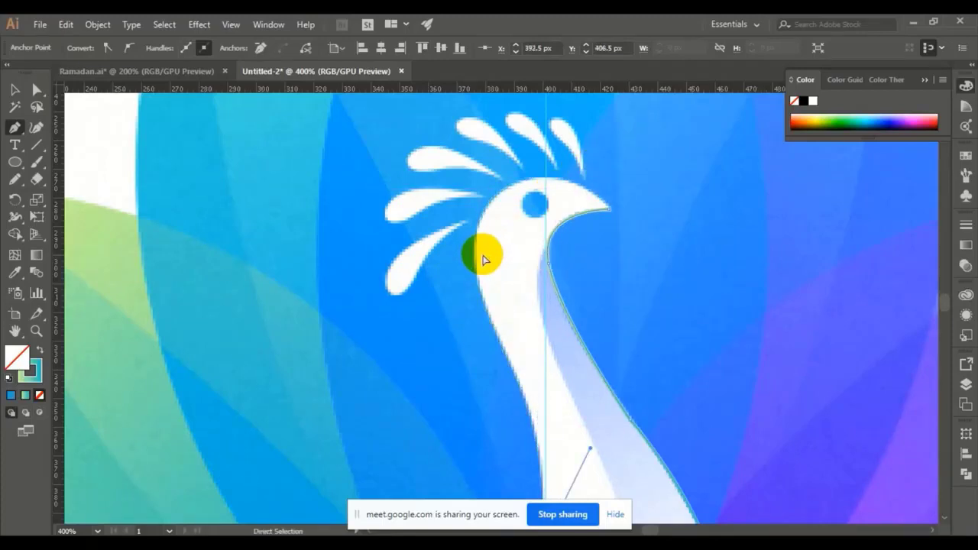
# Step: Trace the nape and the rounded crown with the Pen tool, closing the peacock outline at the beak tip
pyautogui.hotkey('ctrl', '-')
pyautogui.moveTo(494, 219); pyautogui.dragTo(466, 317)
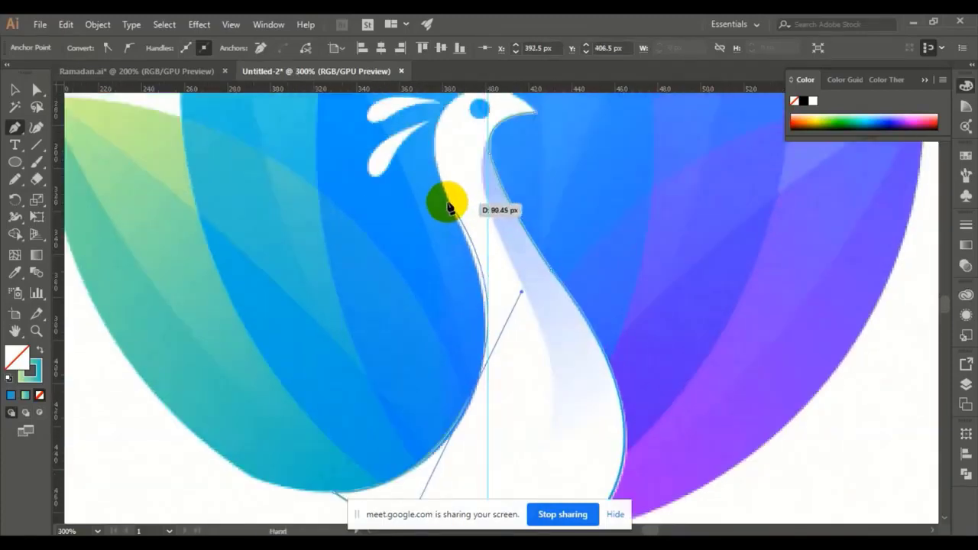
pyautogui.moveTo(449, 206); pyautogui.dragTo(497, 214)
pyautogui.hotkey('ctrl', '+')
pyautogui.hotkey('ctrl', '+')
pyautogui.moveTo(527, 296); pyautogui.dragTo(420, 198)
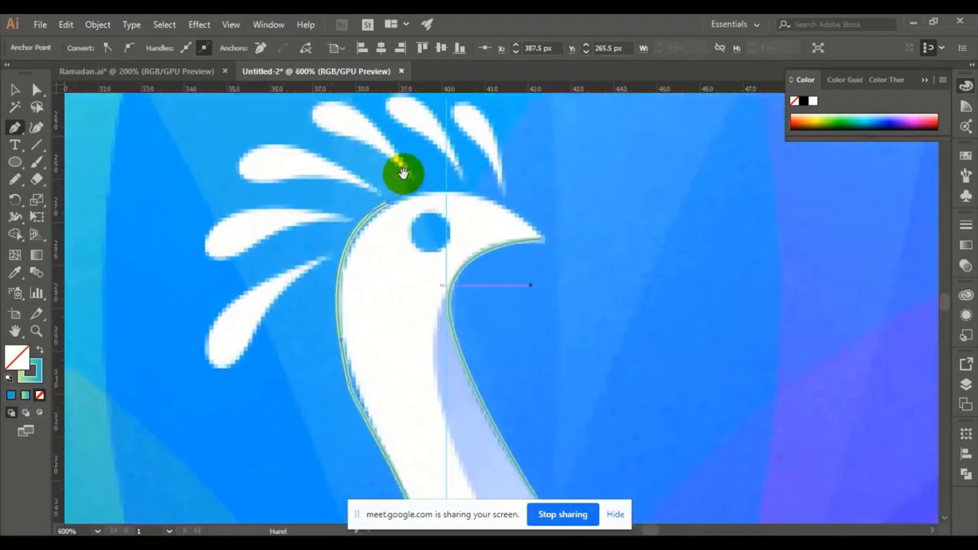
pyautogui.moveTo(538, 235); pyautogui.dragTo(546, 262)
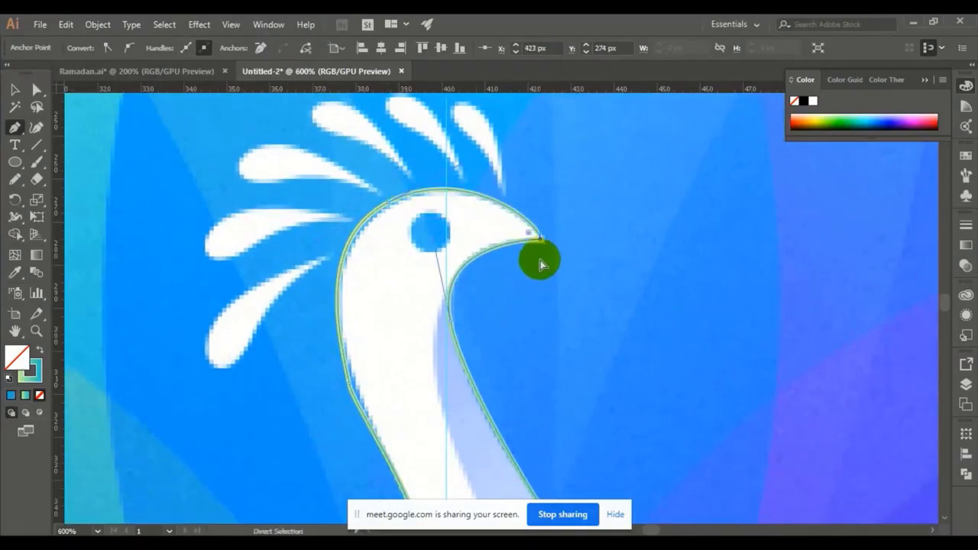
# Step: Smooth the peacock outline along the back of the neck with the Smooth tool
pyautogui.hotkey('ctrl', '0')
pyautogui.hotkey('ctrl', '+')
pyautogui.moveTo(533, 343); pyautogui.dragTo(520, 207)
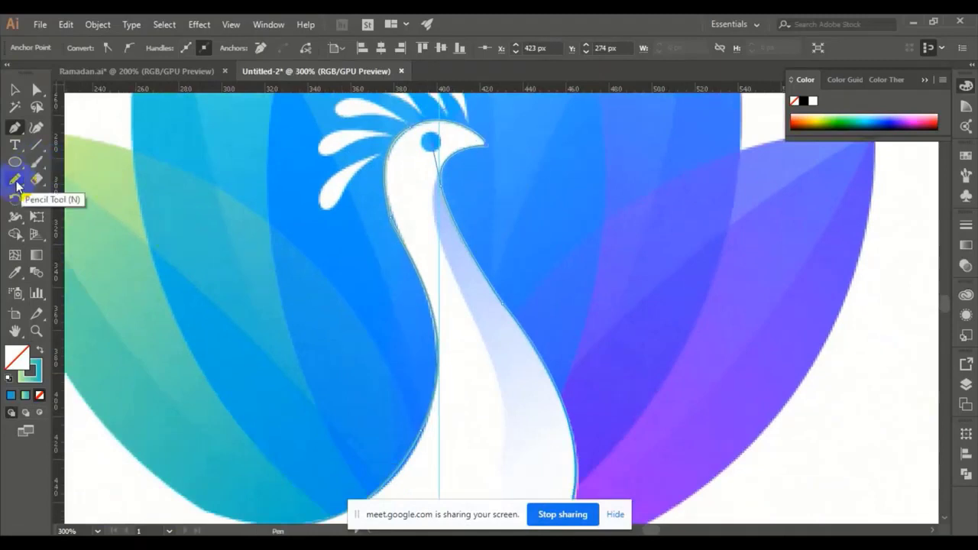
pyautogui.moveTo(15, 179); pyautogui.dragTo(73, 213)
pyautogui.moveTo(382, 199)
pyautogui.mouseDown()
pyautogui.moveTo(439, 330)
pyautogui.moveTo(432, 324)
pyautogui.mouseUp()
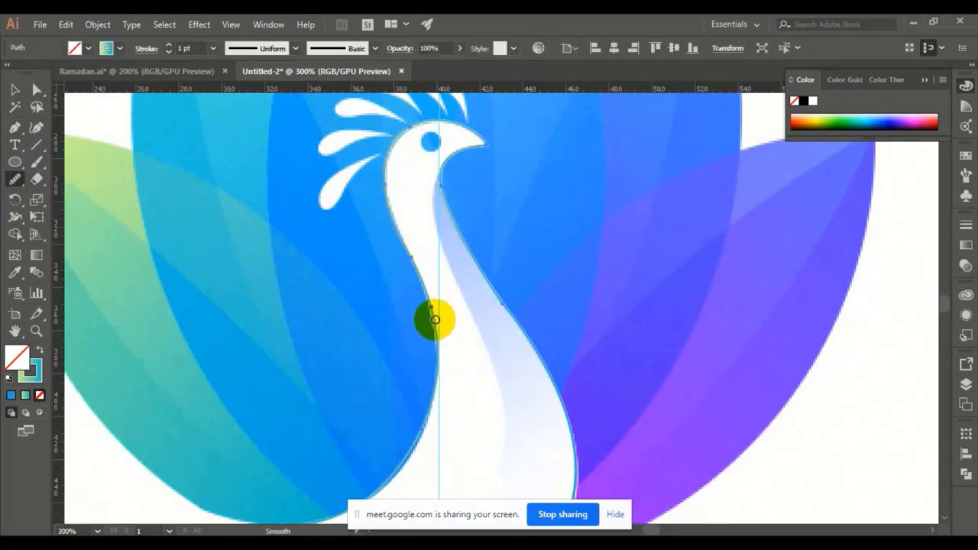
# Step: Examine the closed peacock outline along the neck, breast and underside against the reference artwork
pyautogui.click(15, 90)
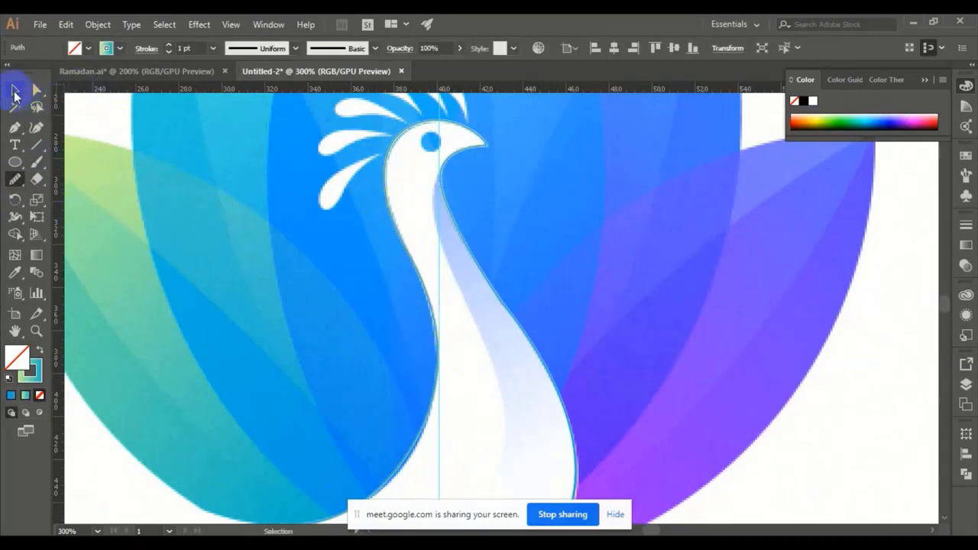
pyautogui.click(452, 140)
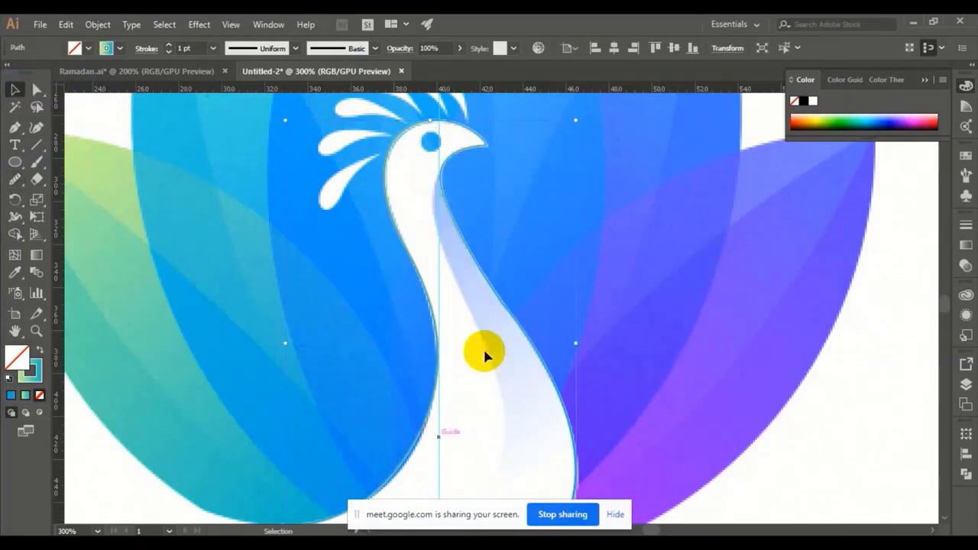
pyautogui.moveTo(508, 348); pyautogui.dragTo(436, 255)
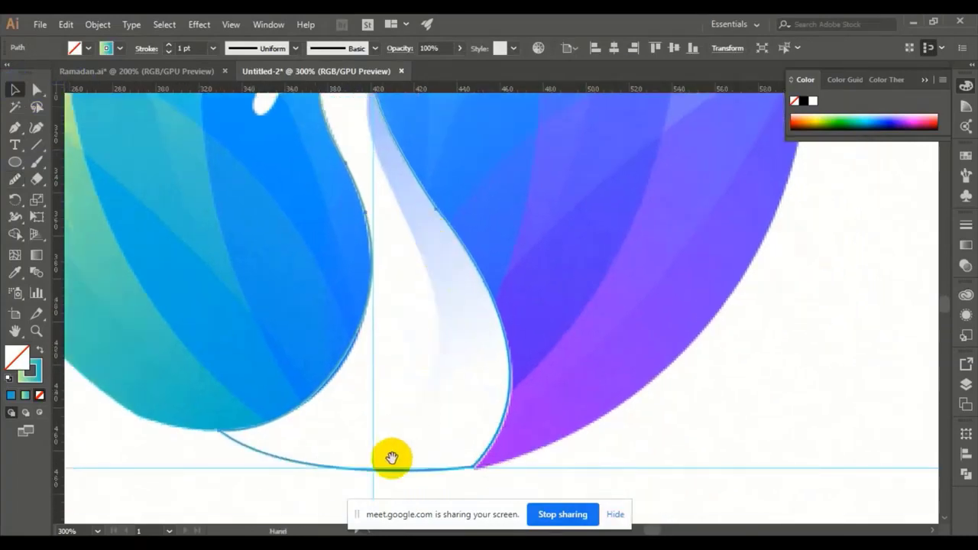
pyautogui.moveTo(447, 273); pyautogui.dragTo(474, 317)
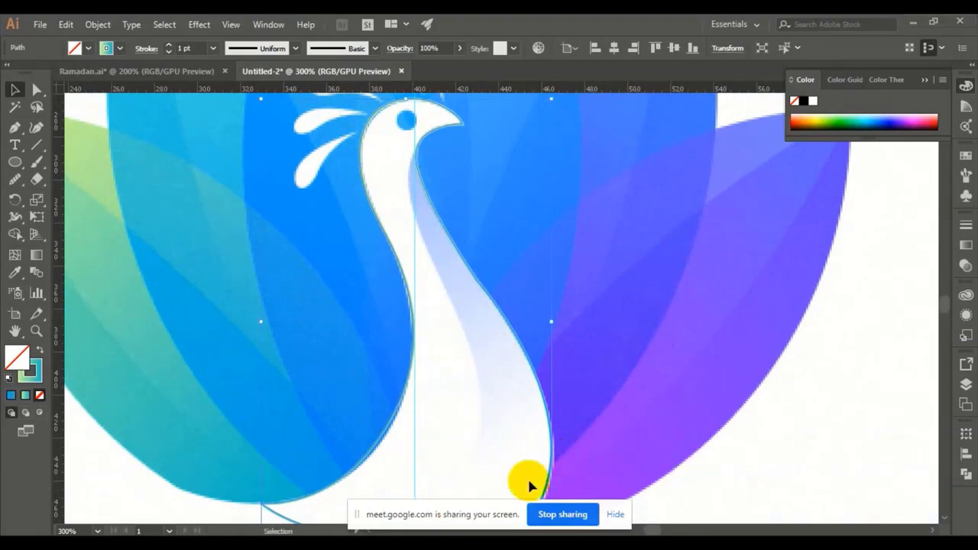
pyautogui.moveTo(479, 510); pyautogui.dragTo(731, 478)
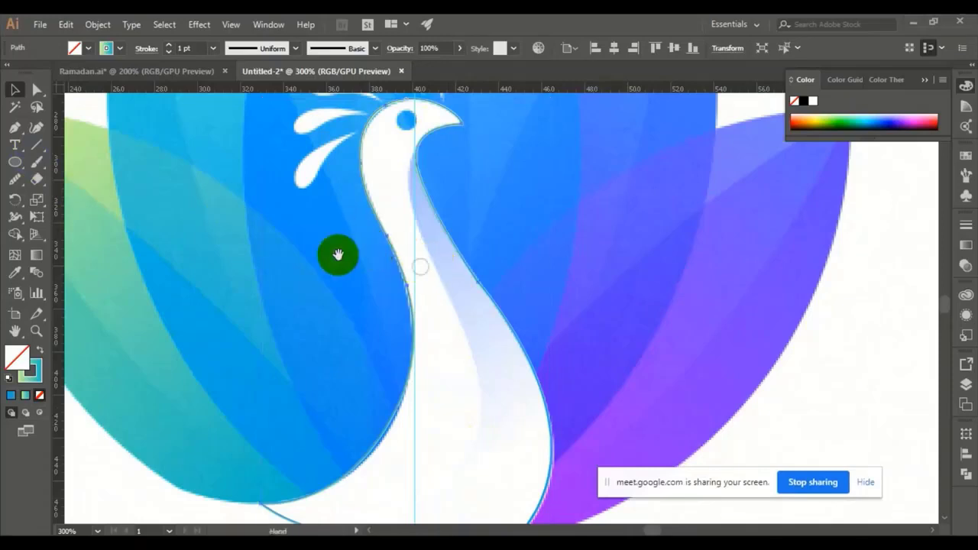
pyautogui.moveTo(381, 281); pyautogui.dragTo(321, 274)
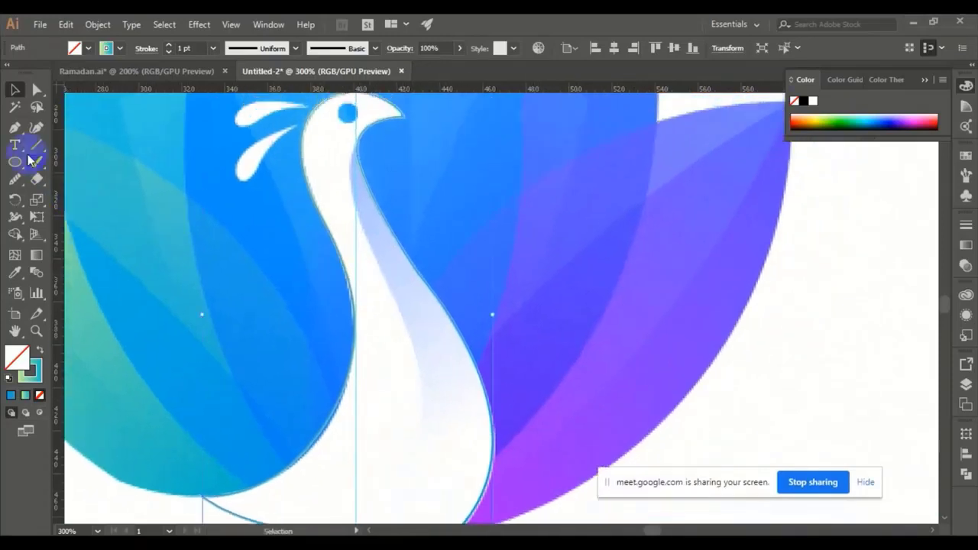
# Step: Deselect the outline and trace the inner edge of the lavender neck shading with the Pen tool, from the throat down to the body's base
pyautogui.click(16, 129)
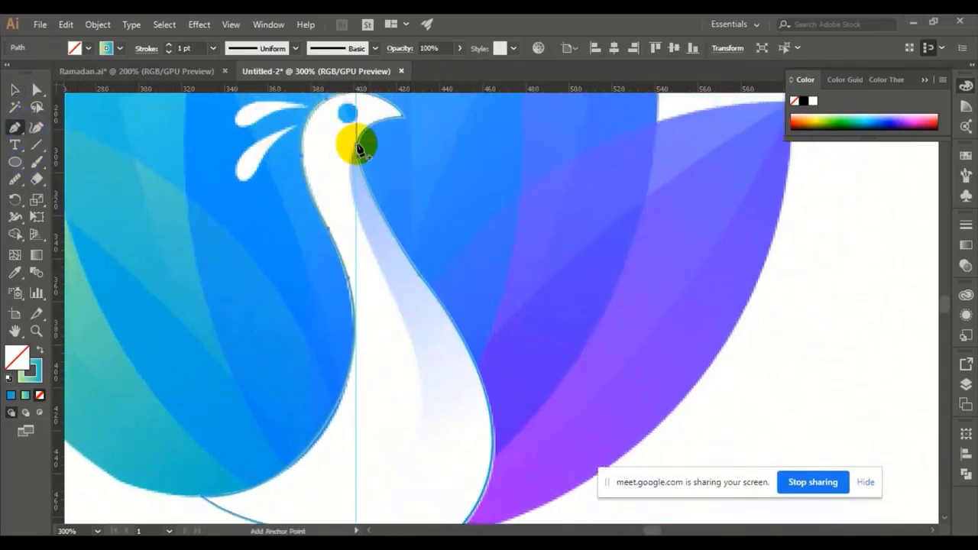
pyautogui.click(356, 145)
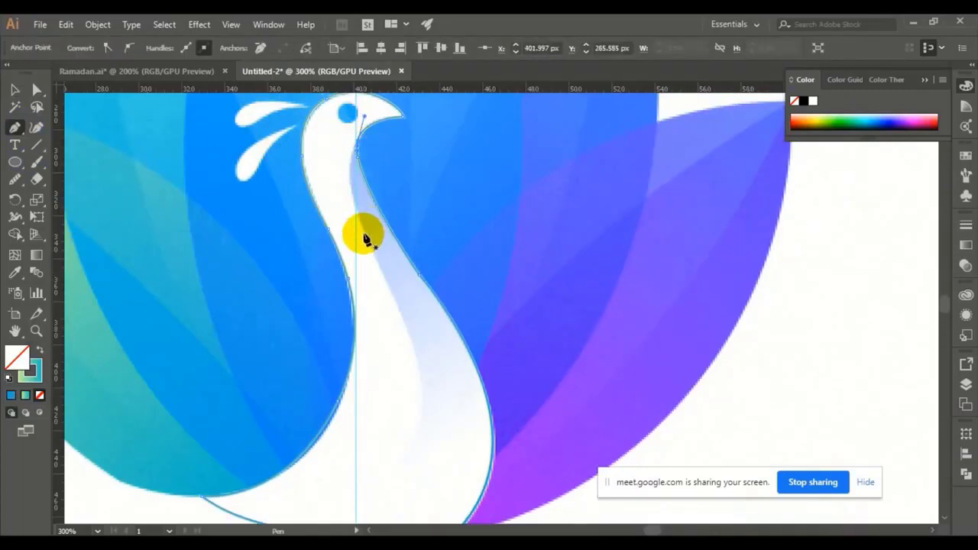
pyautogui.click(283, 205)
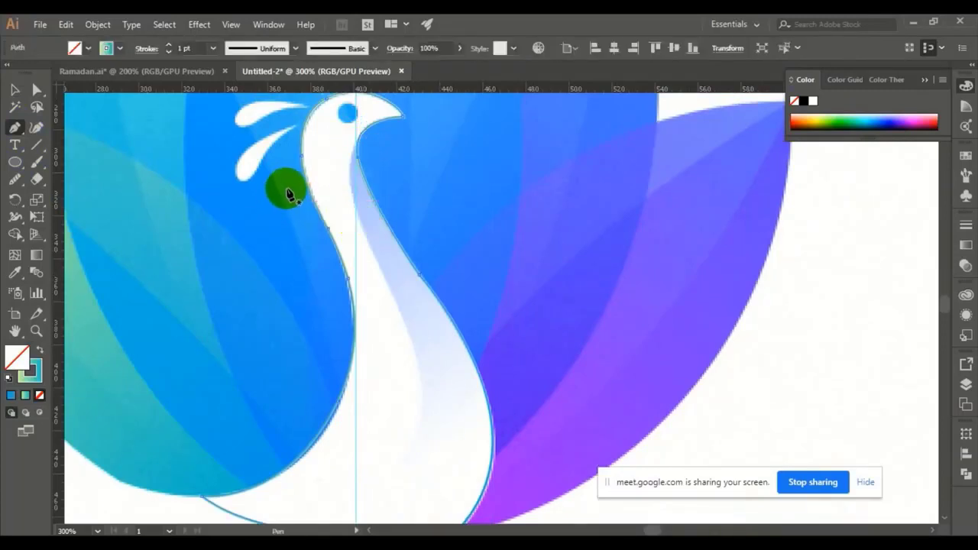
pyautogui.click(359, 149)
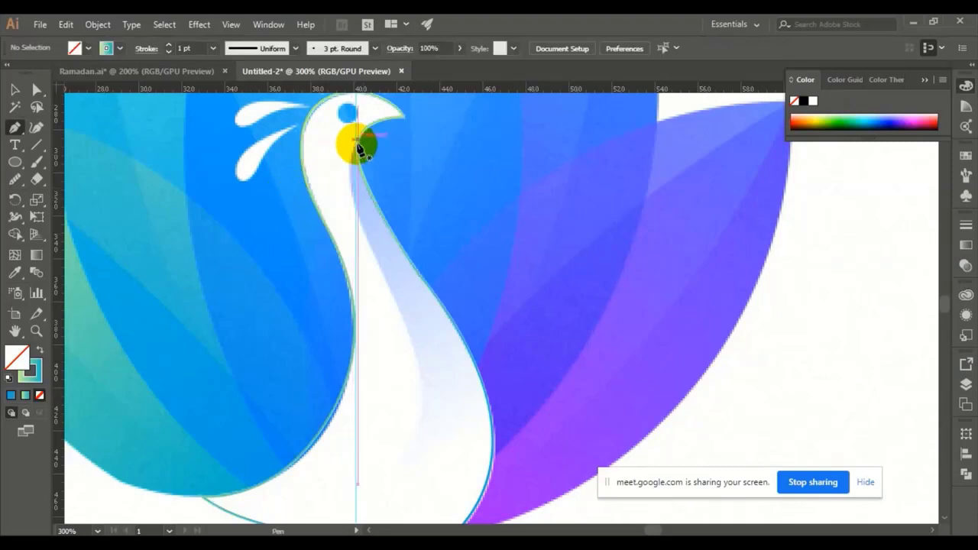
pyautogui.moveTo(356, 148); pyautogui.dragTo(362, 227)
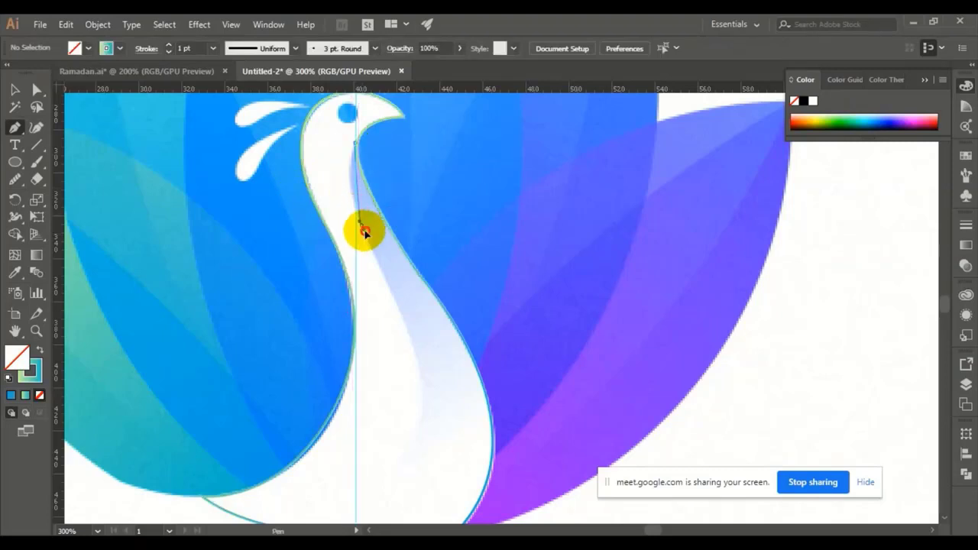
pyautogui.moveTo(386, 275); pyautogui.dragTo(383, 273)
pyautogui.press('space')
pyautogui.moveTo(421, 348); pyautogui.dragTo(368, 250)
pyautogui.moveTo(366, 328); pyautogui.dragTo(320, 437)
pyautogui.click(319, 437)
# Step: Continue the shading path along the base to the pointed corner and up the breast's outer edge, closing it at the throat
pyautogui.moveTo(404, 432); pyautogui.dragTo(428, 273)
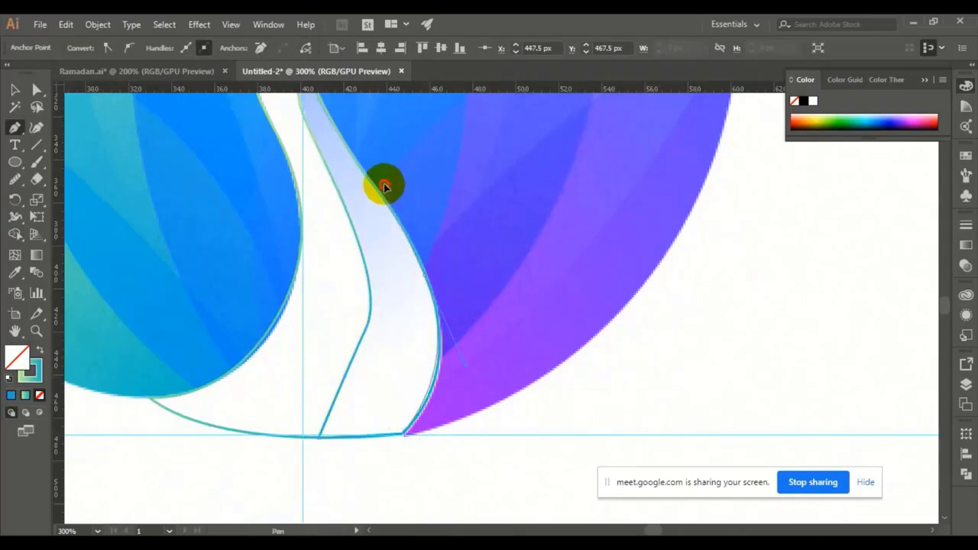
pyautogui.moveTo(382, 184); pyautogui.dragTo(459, 286)
pyautogui.moveTo(379, 244); pyautogui.dragTo(357, 172)
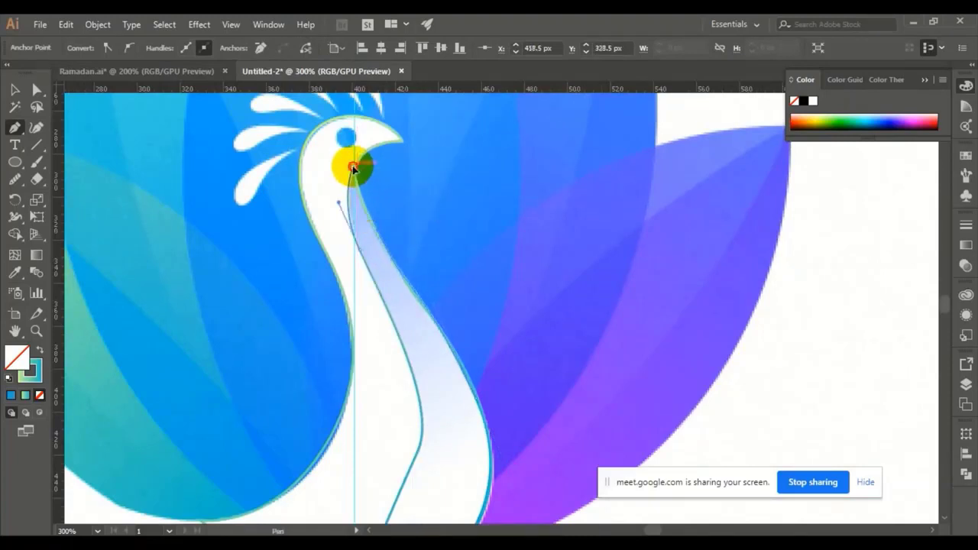
pyautogui.moveTo(352, 159); pyautogui.dragTo(352, 161)
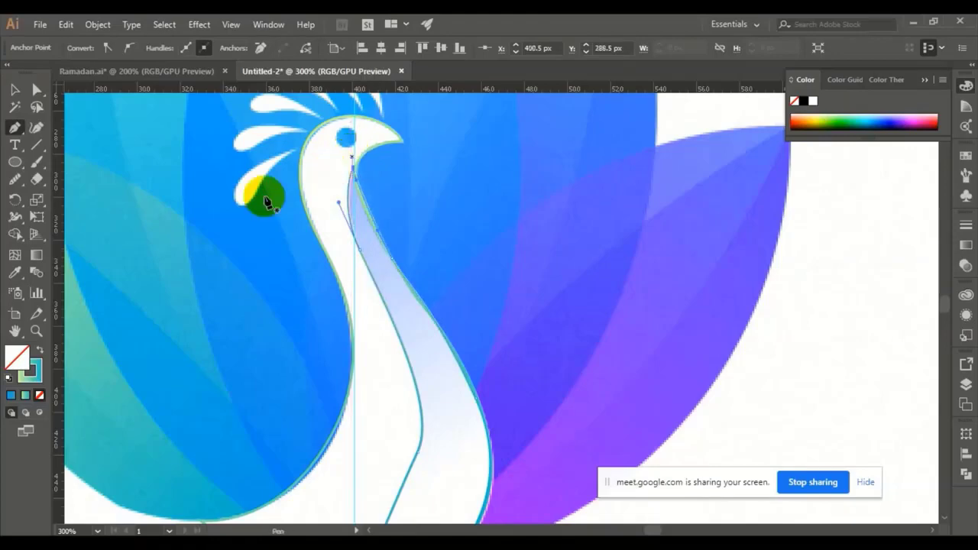
# Step: In outline view, reshape the outer edge of the neck shading path just below the throat so it follows the peacock's outline
pyautogui.click(37, 91)
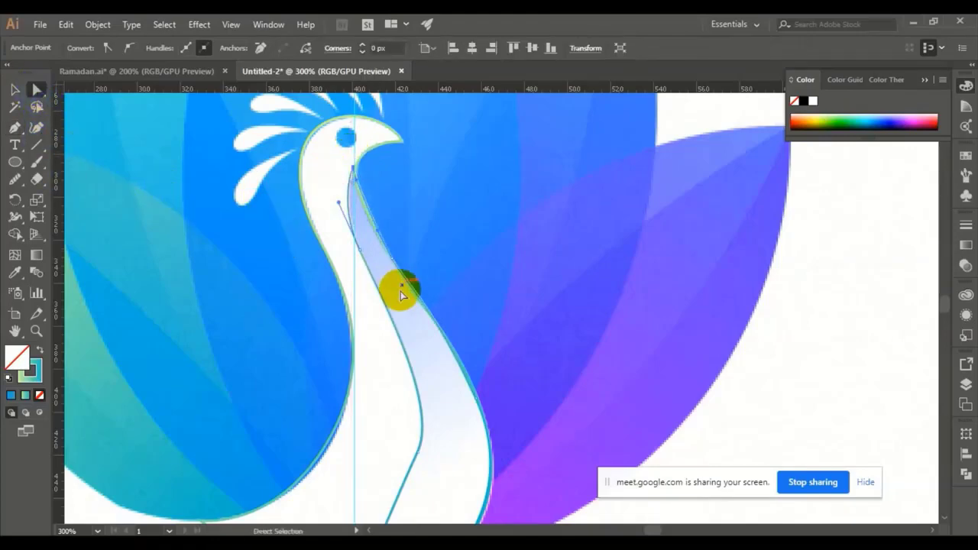
pyautogui.scroll(2, 387, 298)
pyautogui.click(524, 327)
pyautogui.scroll(2, 436, 209)
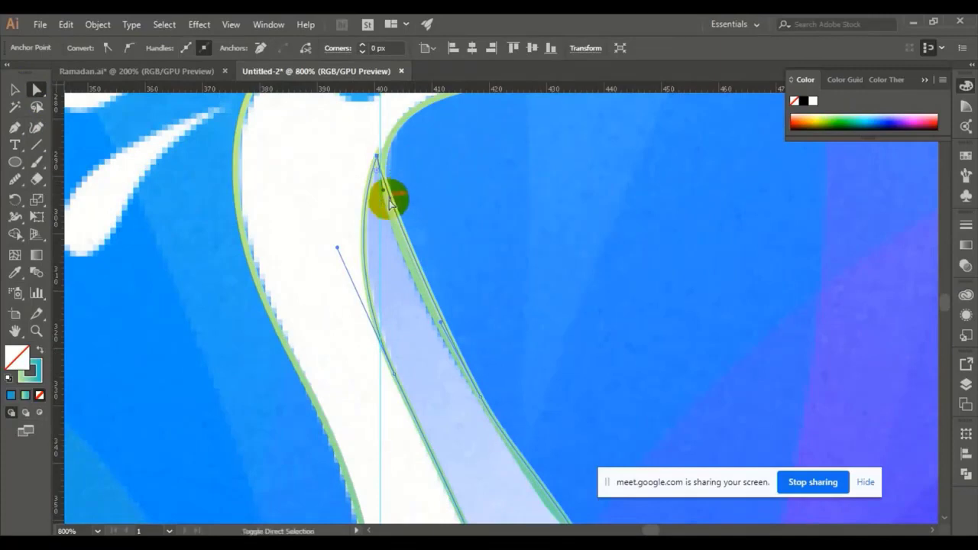
pyautogui.keyDown('ctrl'); pyautogui.click(391, 205); pyautogui.keyUp('ctrl')
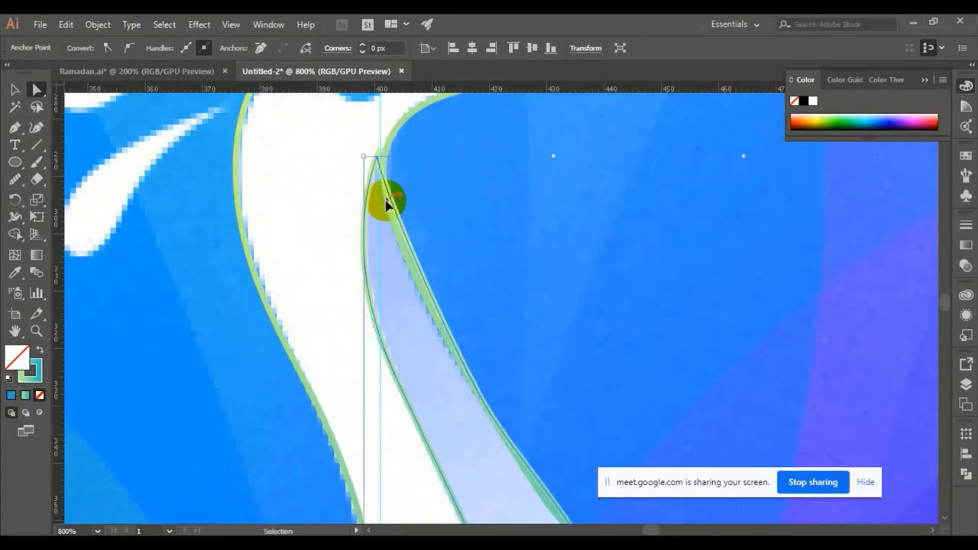
pyautogui.hotkey('ctrl', 'y')
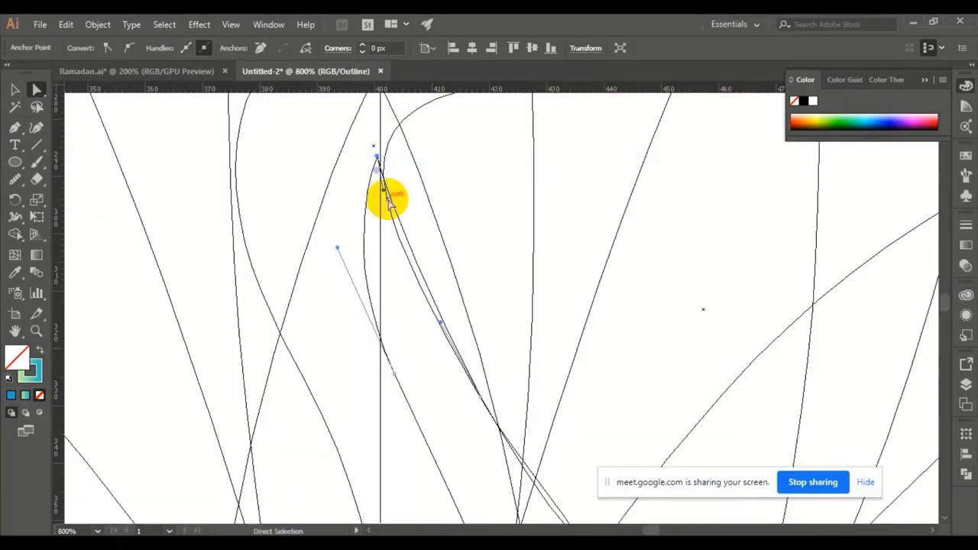
pyautogui.click(378, 159)
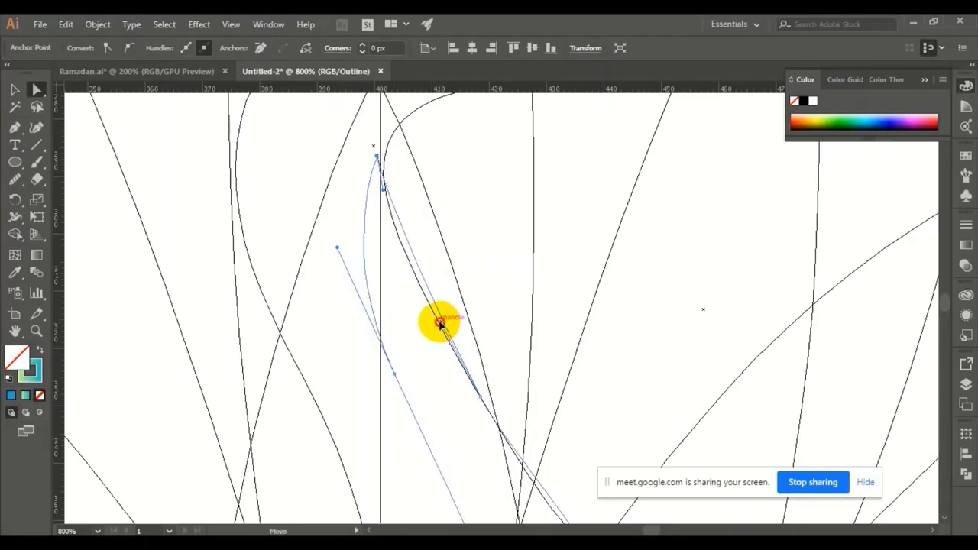
pyautogui.moveTo(440, 323); pyautogui.dragTo(481, 408)
pyautogui.moveTo(480, 398); pyautogui.dragTo(480, 396)
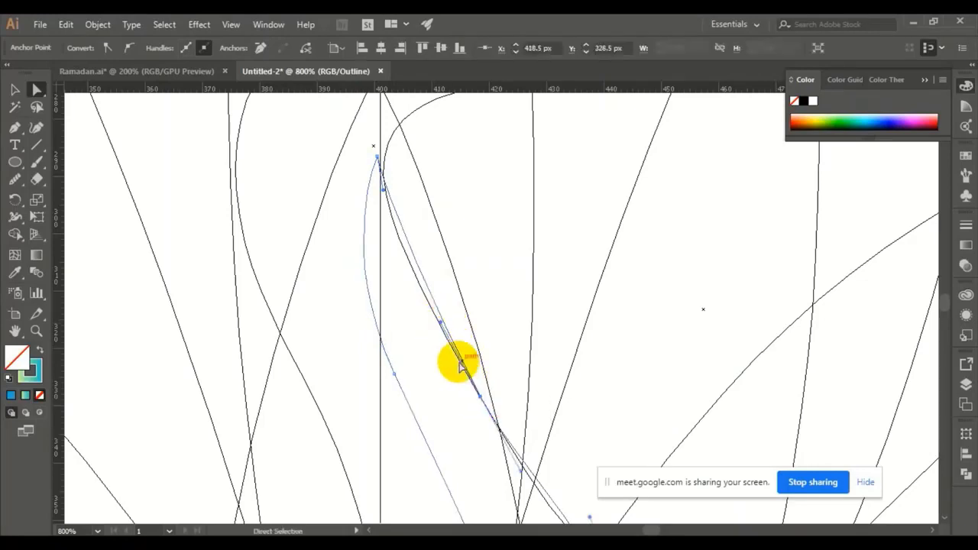
pyautogui.moveTo(441, 324); pyautogui.dragTo(417, 310)
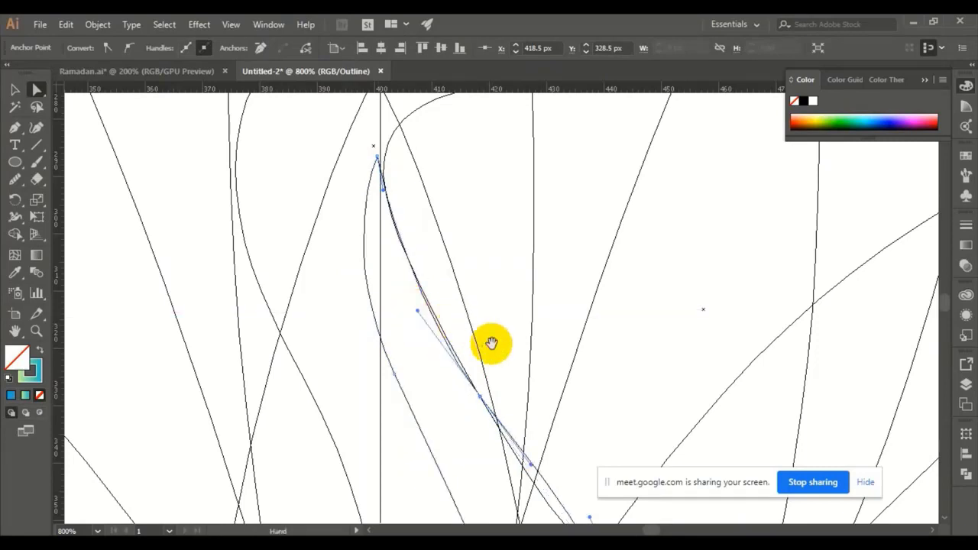
# Step: Adjust the curve handle of the shading path's outer edge farther down the breast and return to the colour preview
pyautogui.moveTo(492, 343); pyautogui.dragTo(417, 186)
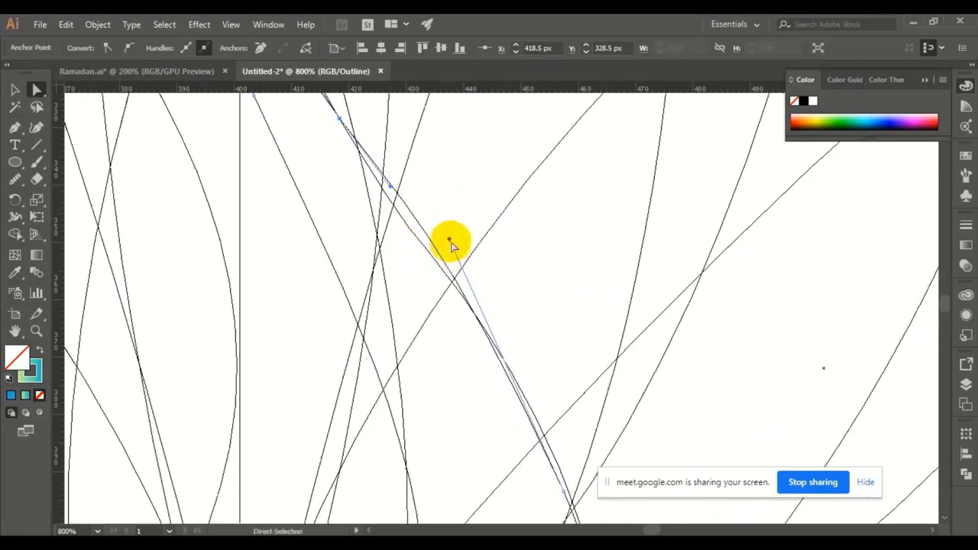
pyautogui.moveTo(448, 240); pyautogui.dragTo(448, 262)
pyautogui.scroll(-5, 492, 268)
pyautogui.hscroll(2, 491, 269)
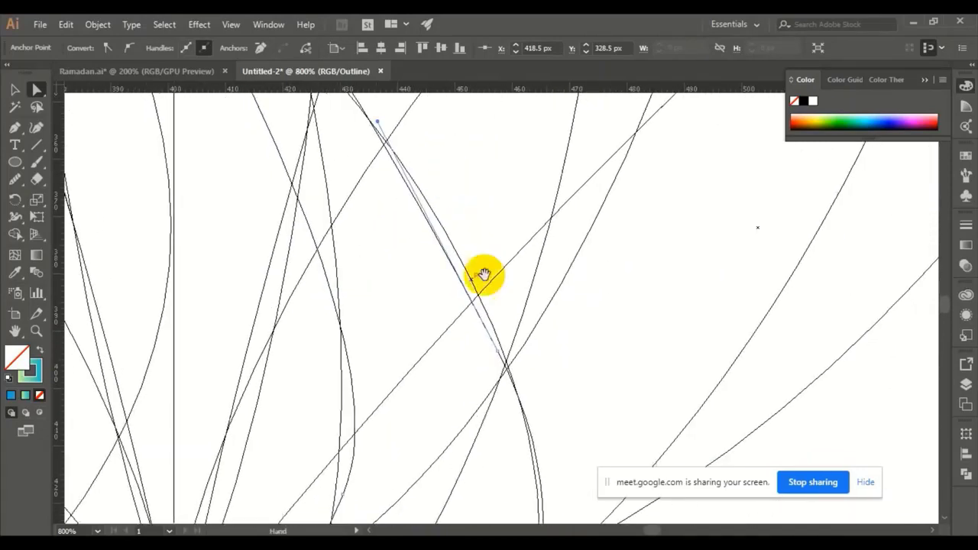
pyautogui.hotkey('ctrl', 'y')
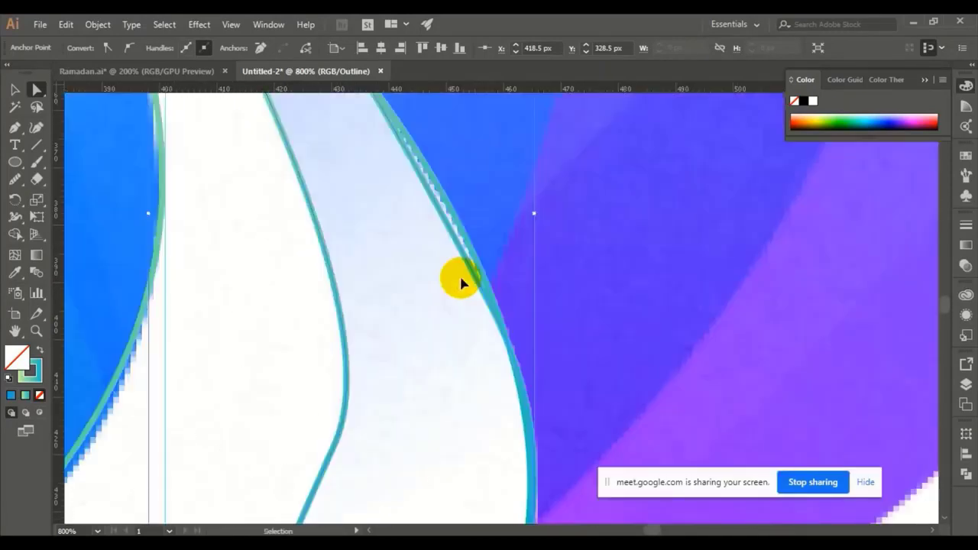
# Step: Smooth the shading path's inner edge from the middle of the neck down to the base with the Smooth tool, and deselect it
pyautogui.moveTo(518, 208); pyautogui.dragTo(529, 380)
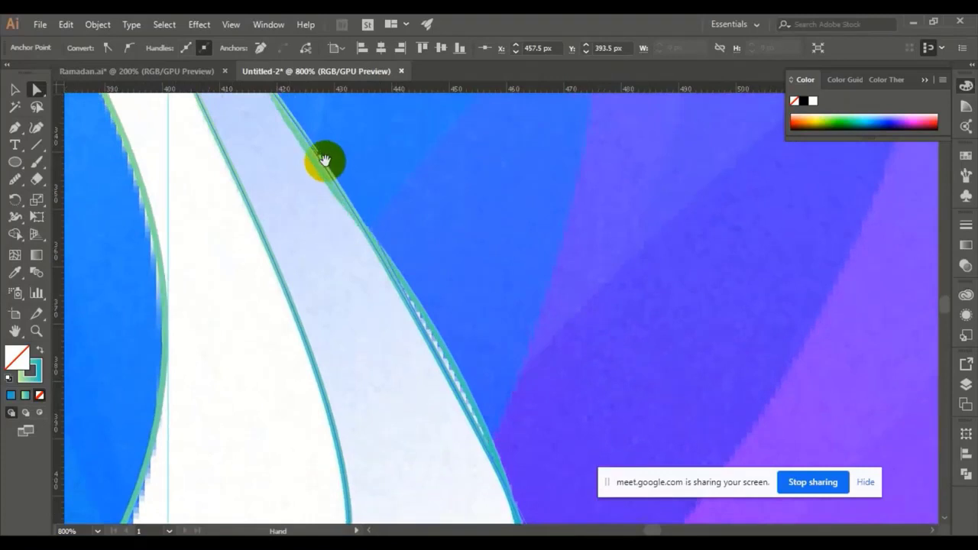
pyautogui.moveTo(319, 159); pyautogui.dragTo(428, 314)
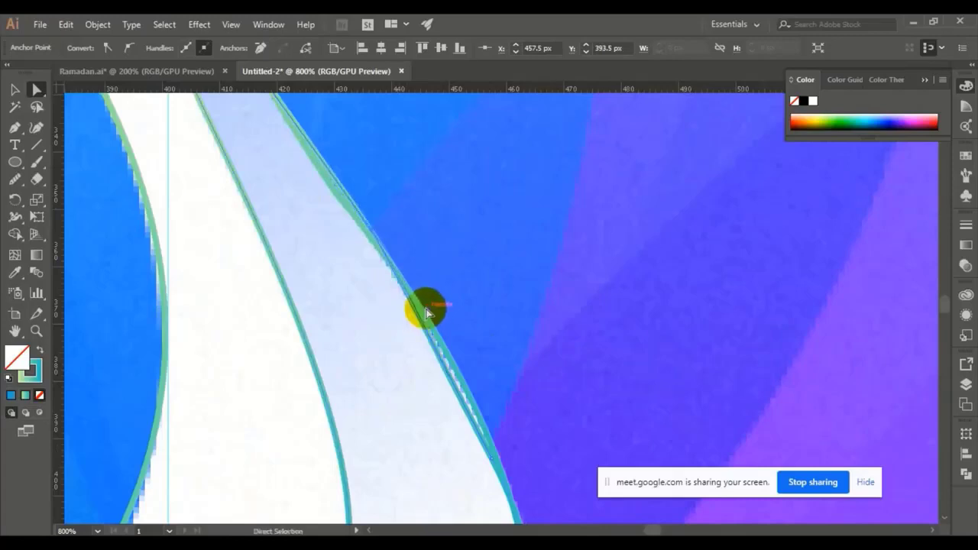
pyautogui.scroll(-3, 438, 300)
pyautogui.hscroll(5, 491, 283)
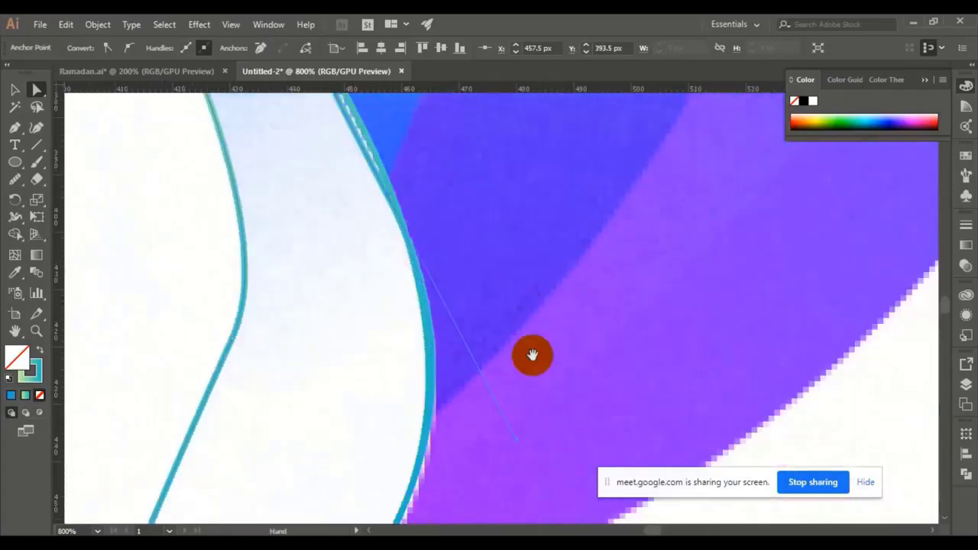
pyautogui.scroll(-4, 526, 258)
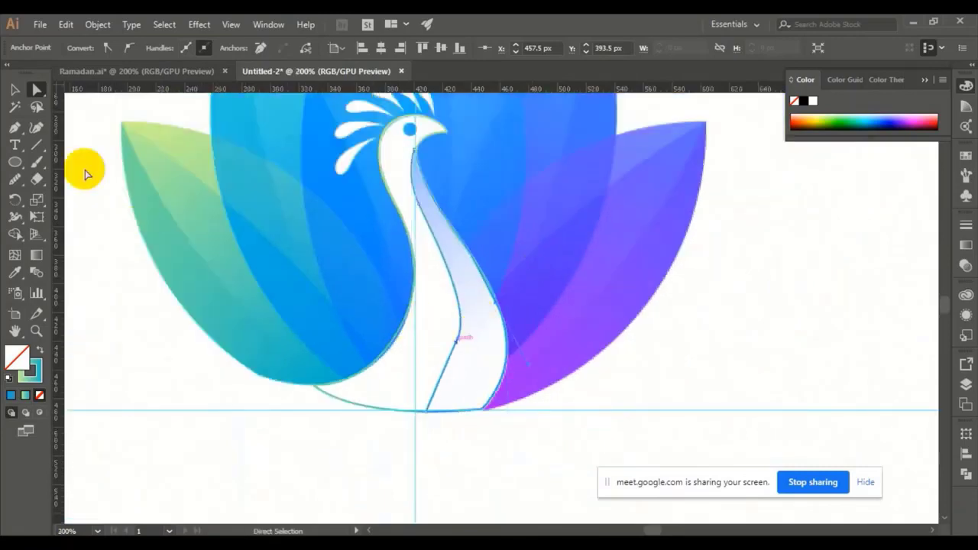
pyautogui.click(15, 179)
pyautogui.moveTo(425, 292)
pyautogui.mouseDown()
pyautogui.moveTo(460, 296)
pyautogui.moveTo(462, 320)
pyautogui.moveTo(407, 424)
pyautogui.moveTo(384, 443)
pyautogui.moveTo(451, 303)
pyautogui.moveTo(460, 318)
pyautogui.moveTo(454, 356)
pyautogui.moveTo(410, 406)
pyautogui.mouseUp()
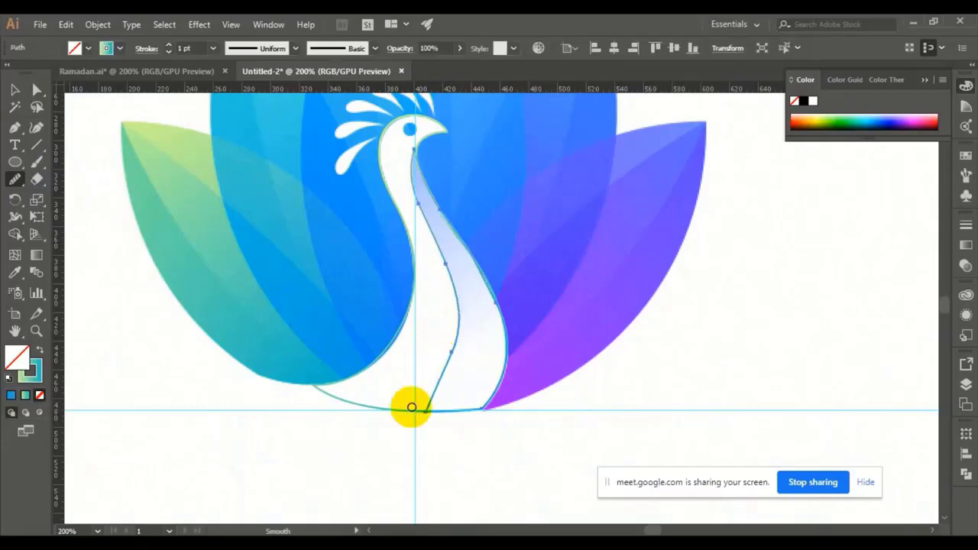
pyautogui.click(15, 89)
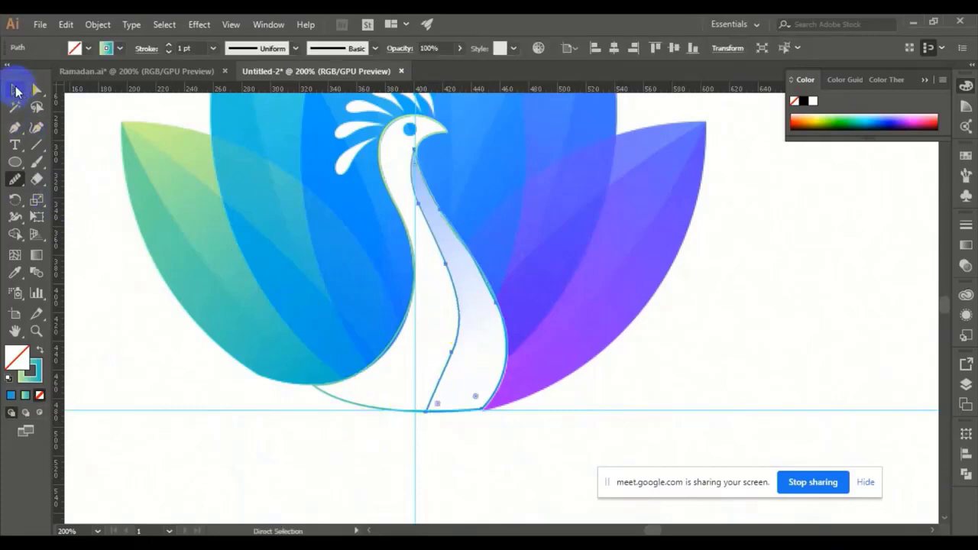
pyautogui.click(537, 257)
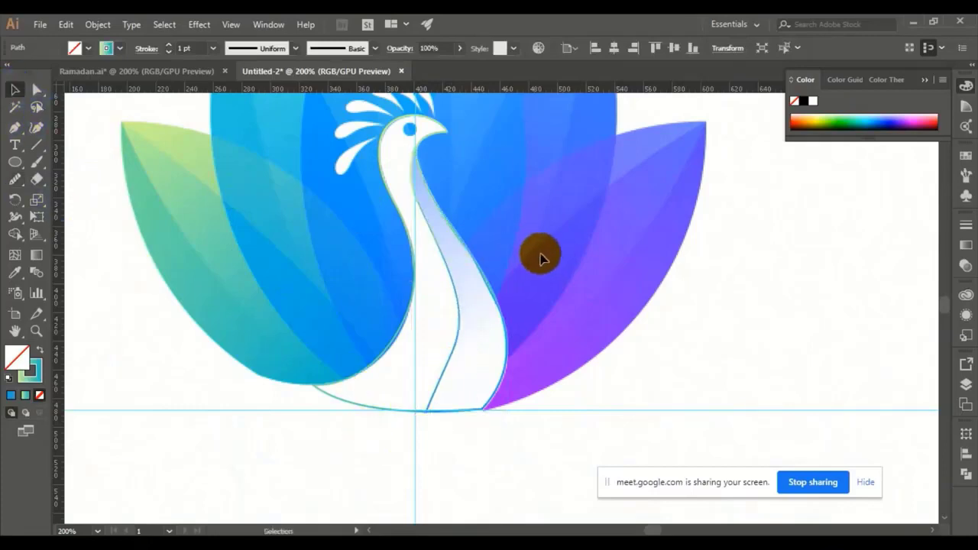
# Step: Move the traced shading shape aside over the left green petals, and unlock and select the peacock body outline
pyautogui.moveTo(454, 288); pyautogui.dragTo(190, 296)
pyautogui.click(462, 268)
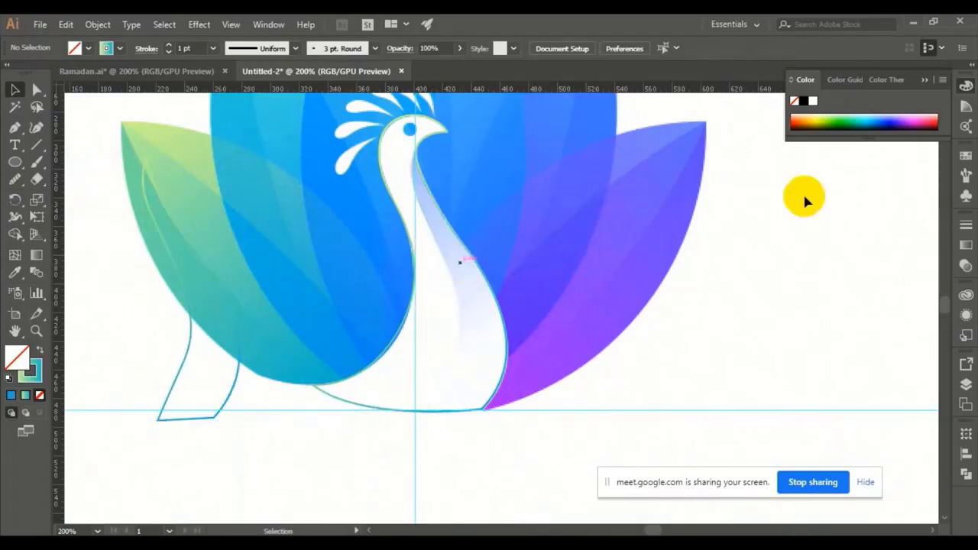
pyautogui.click(965, 385)
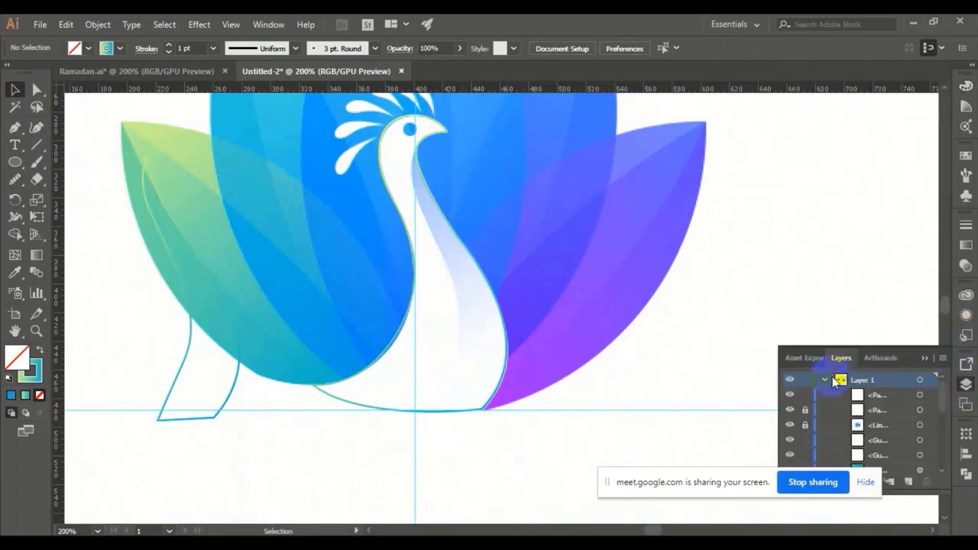
pyautogui.click(466, 249)
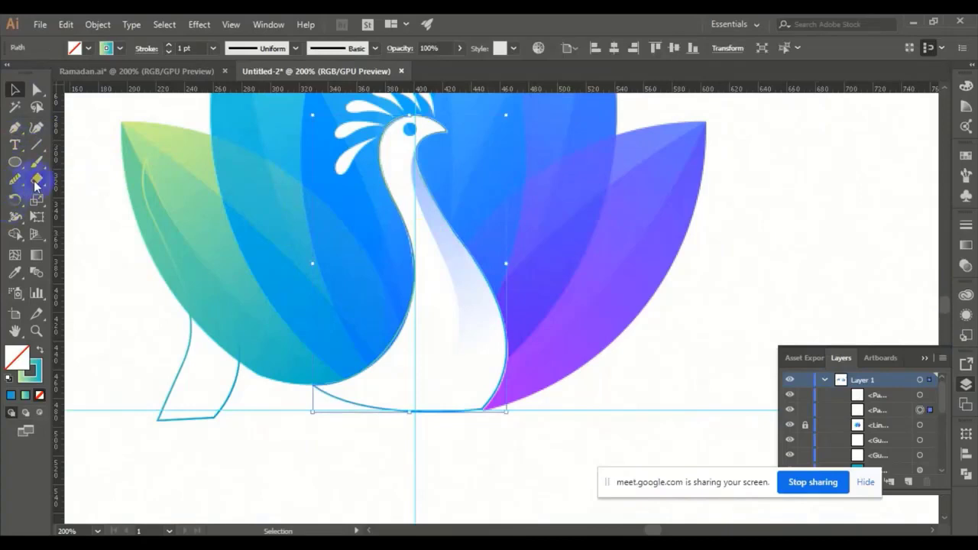
pyautogui.click(15, 186)
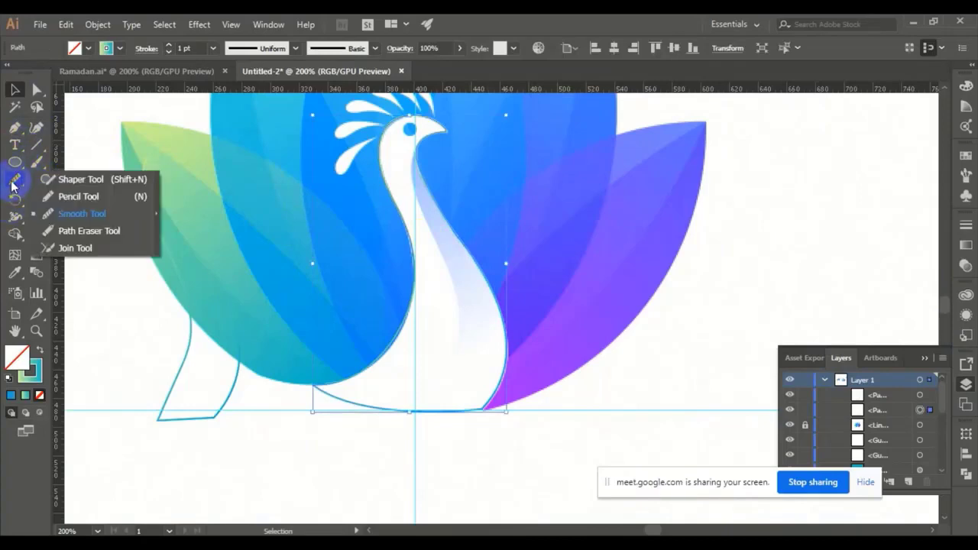
pyautogui.click(82, 213)
pyautogui.doubleClick(13, 181)
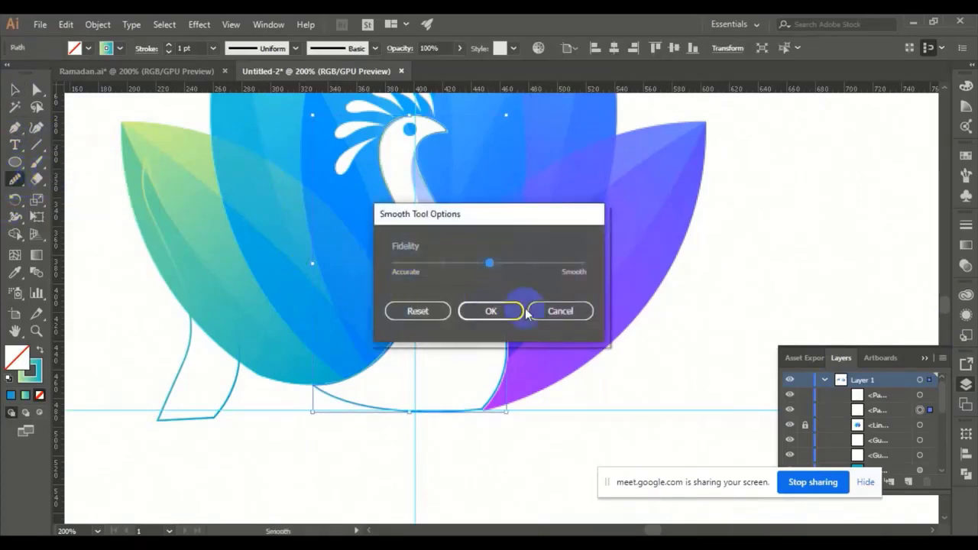
pyautogui.click(558, 311)
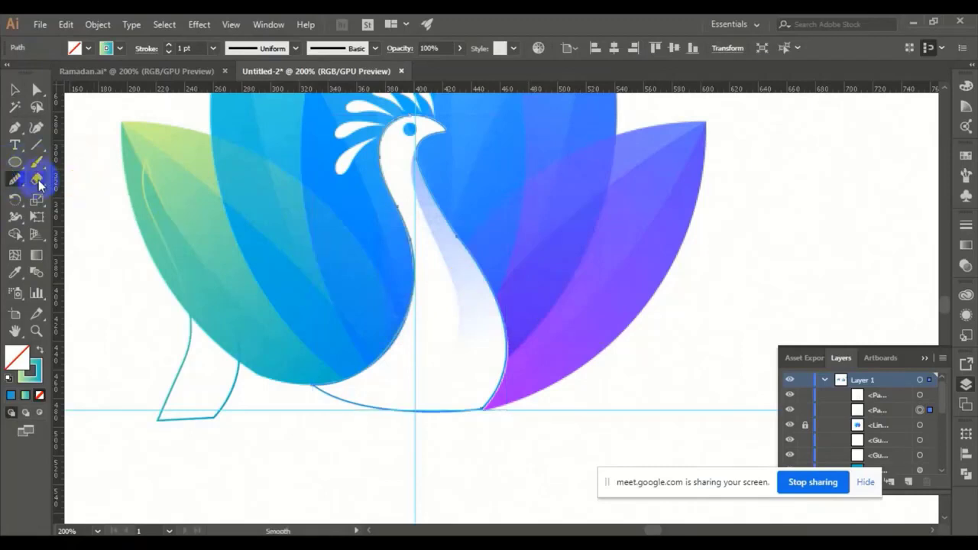
# Step: Cut the selected peacock outline with the Knife tool along the lavender shading's inner edge, from the throat down past the base
pyautogui.moveTo(40, 184); pyautogui.dragTo(104, 212)
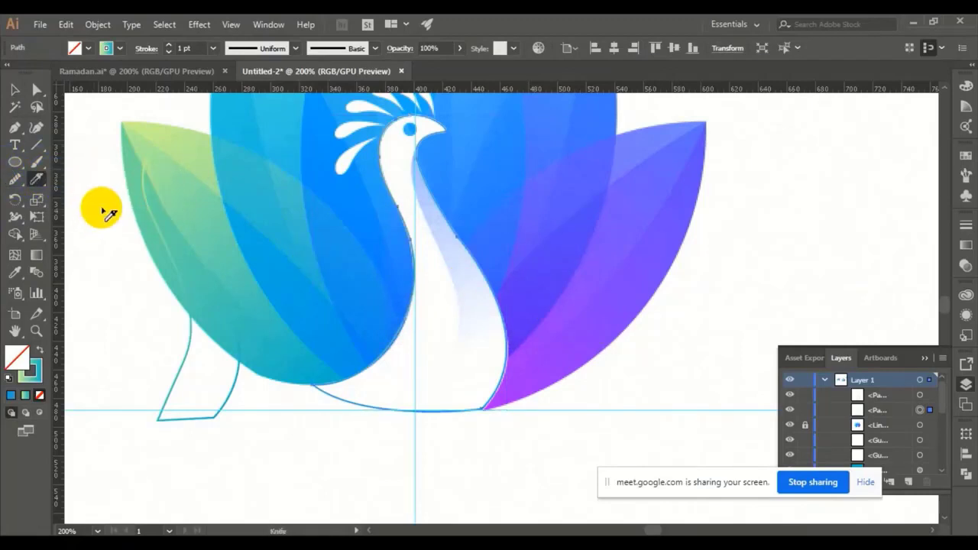
pyautogui.hotkey('ctrl', '+')
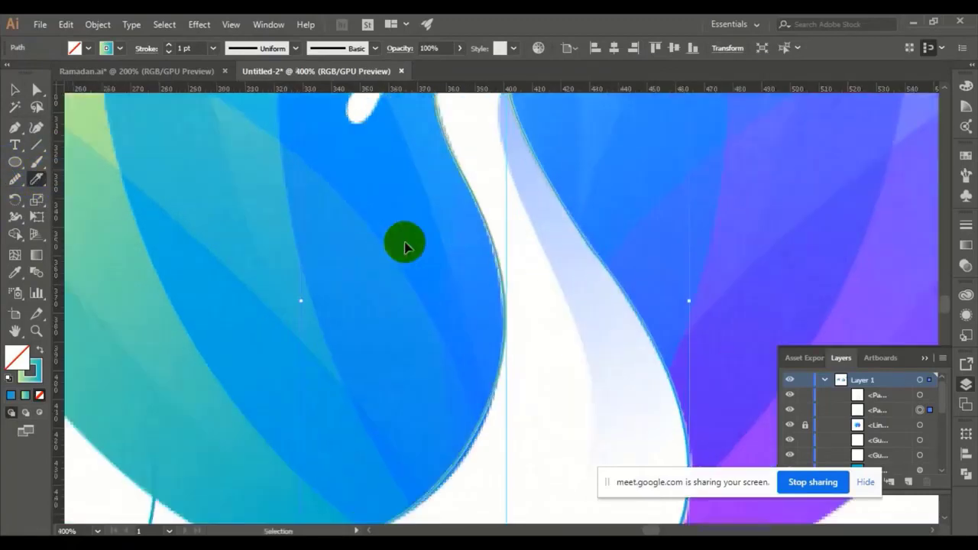
pyautogui.moveTo(473, 275); pyautogui.dragTo(331, 292)
pyautogui.hotkey('ctrl', '-')
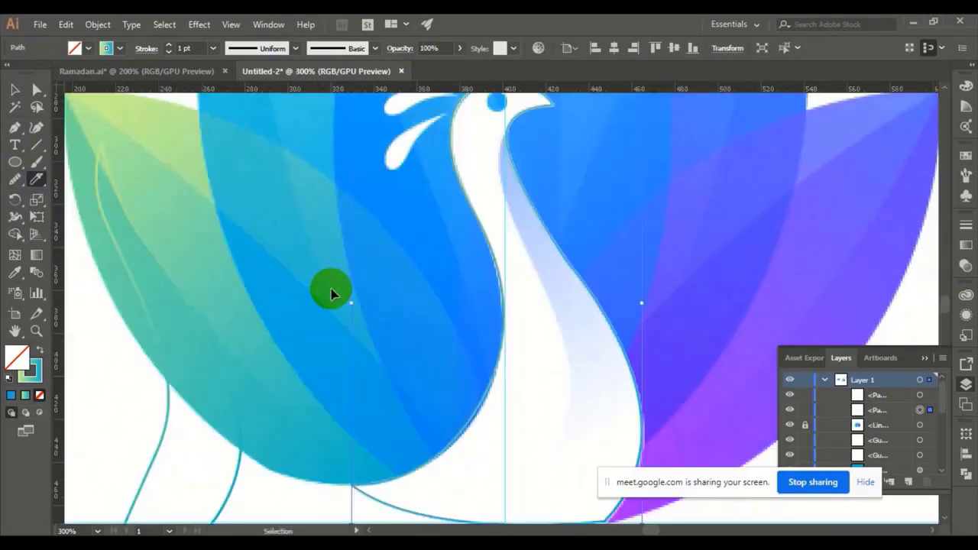
pyautogui.moveTo(437, 278)
pyautogui.mouseDown()
pyautogui.moveTo(344, 264)
pyautogui.moveTo(314, 287)
pyautogui.moveTo(367, 180)
pyautogui.moveTo(356, 150)
pyautogui.moveTo(366, 165)
pyautogui.moveTo(362, 158)
pyautogui.moveTo(249, 187)
pyautogui.moveTo(122, 200)
pyautogui.moveTo(46, 182)
pyautogui.mouseUp()
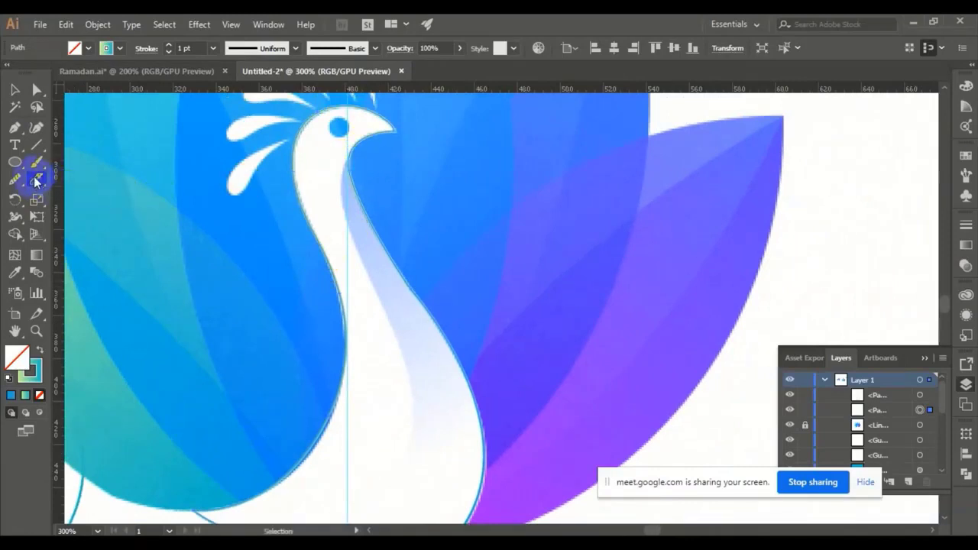
pyautogui.click(34, 181)
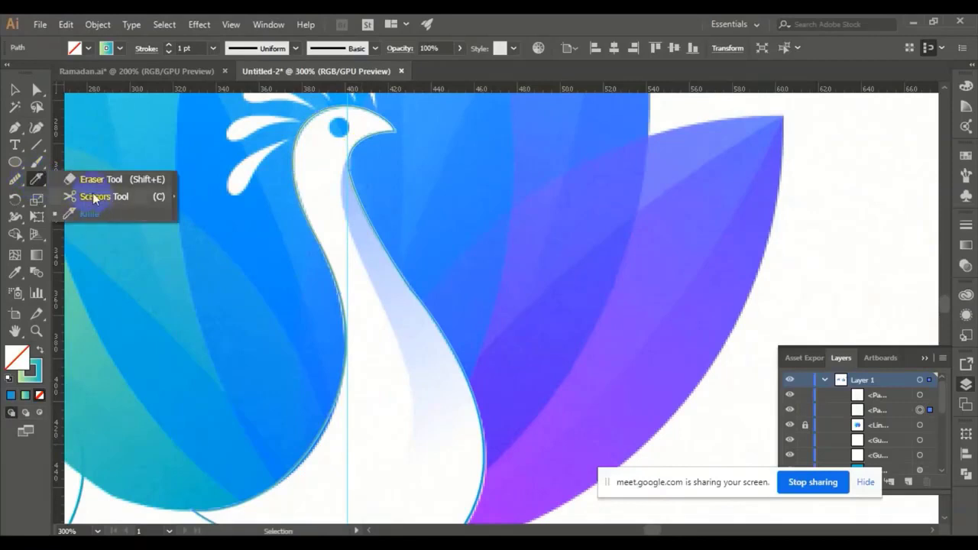
pyautogui.click(91, 213)
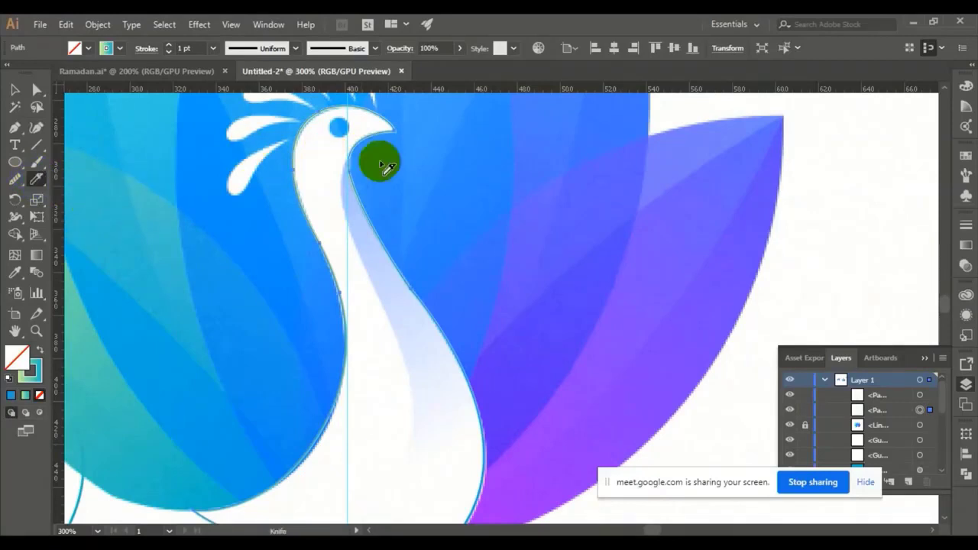
pyautogui.moveTo(384, 219); pyautogui.dragTo(295, 175)
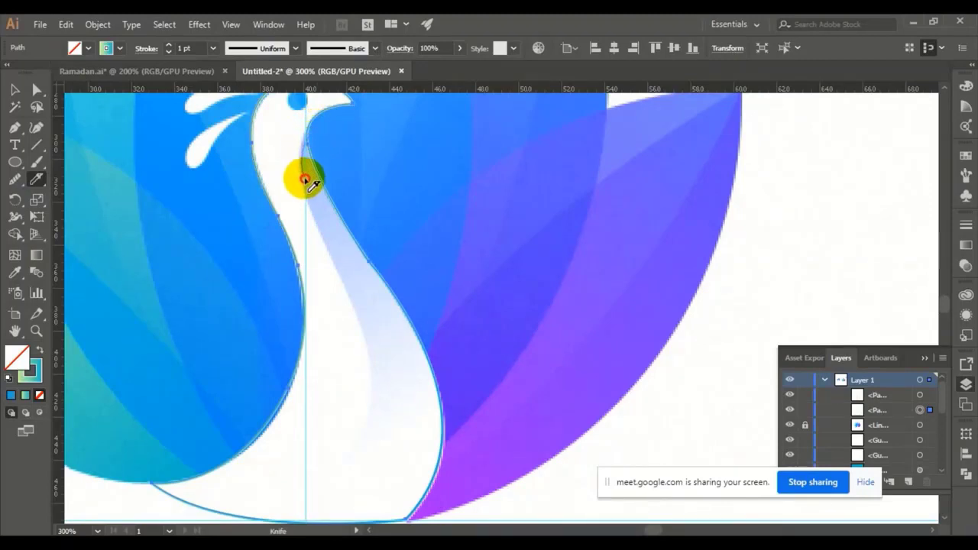
pyautogui.moveTo(304, 179)
pyautogui.mouseDown()
pyautogui.moveTo(375, 379)
pyautogui.moveTo(370, 440)
pyautogui.moveTo(320, 520)
pyautogui.mouseUp()
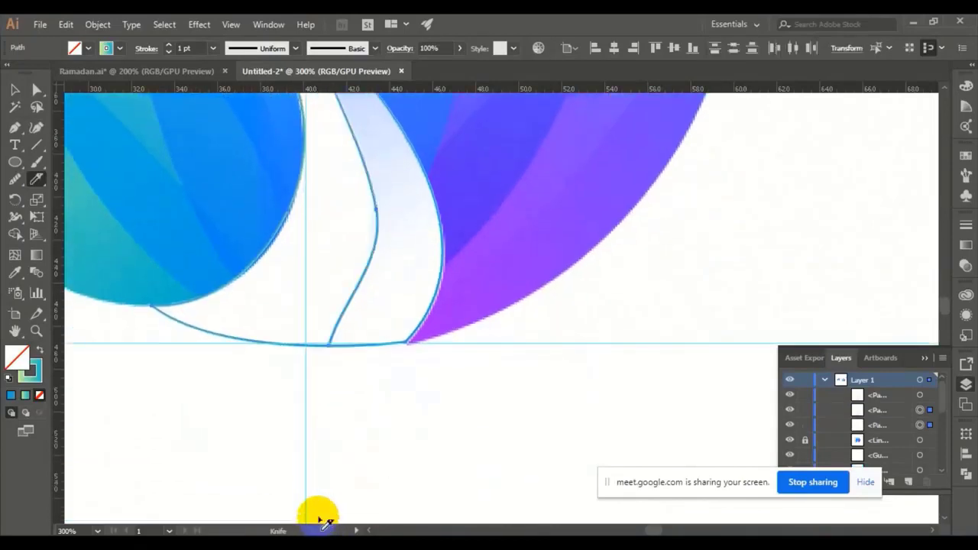
# Step: Check that the neck shading and the body are separate shapes by selecting the cut piece, and leave everything deselected
pyautogui.scroll(8, 430, 240)
pyautogui.hscroll(-2, 454, 304)
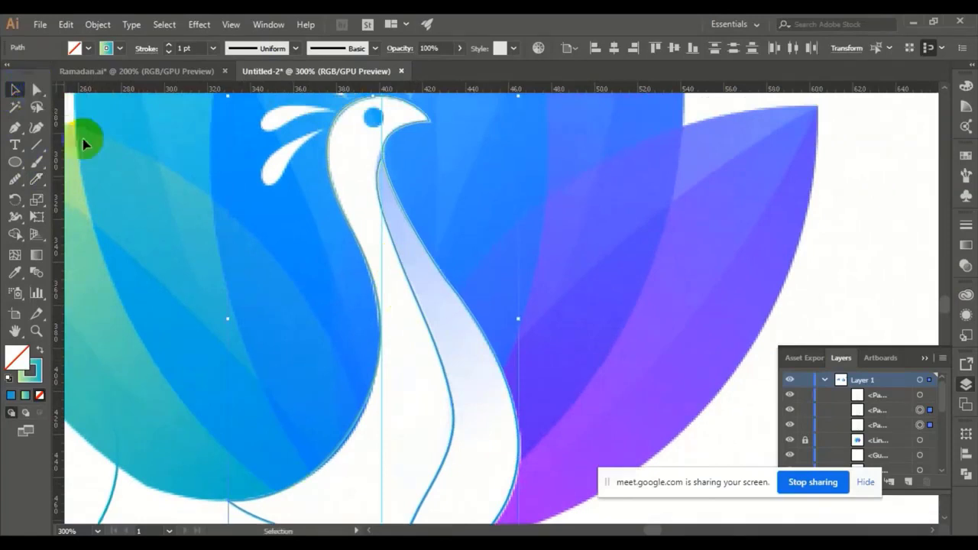
pyautogui.click(294, 300)
pyautogui.click(444, 291)
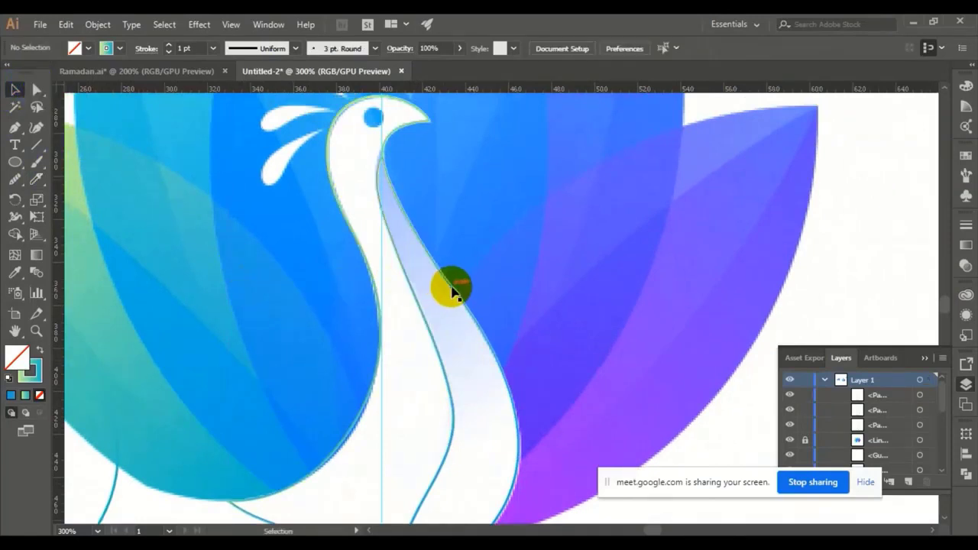
pyautogui.moveTo(452, 289); pyautogui.dragTo(500, 280)
pyautogui.moveTo(413, 299); pyautogui.dragTo(378, 298)
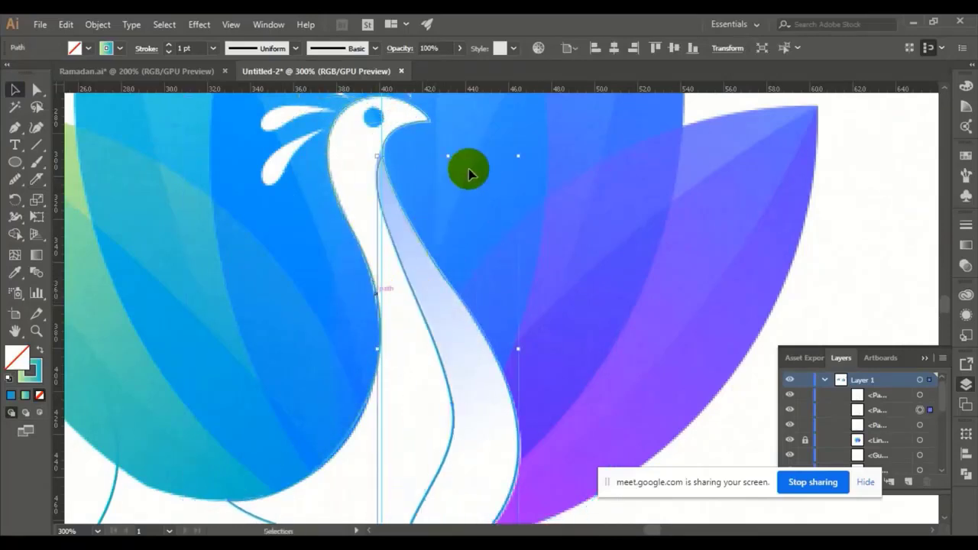
pyautogui.click(561, 148)
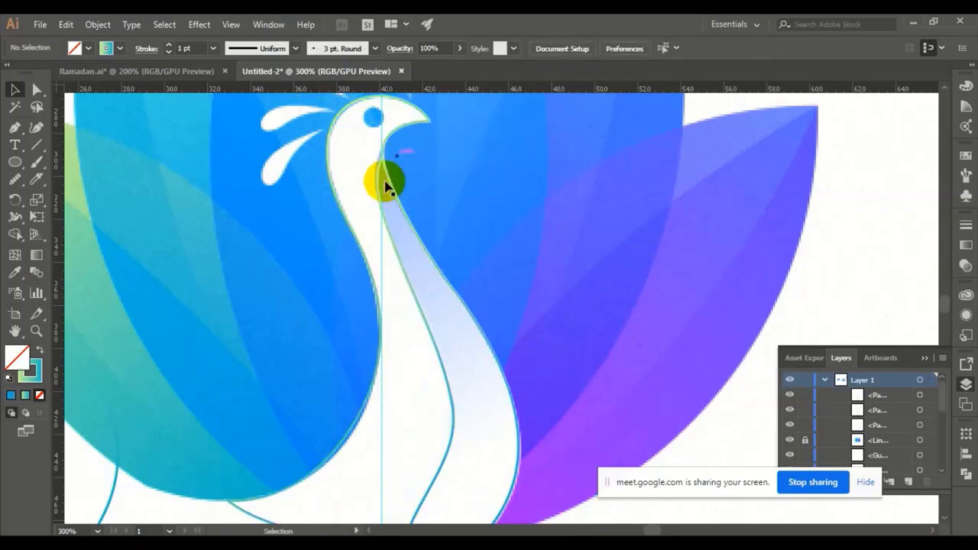
# Step: Cut the peacock outline again with the Knife tool along the neck shading's inner edge, from the throat down past the base
pyautogui.click(408, 182)
pyautogui.press('v')
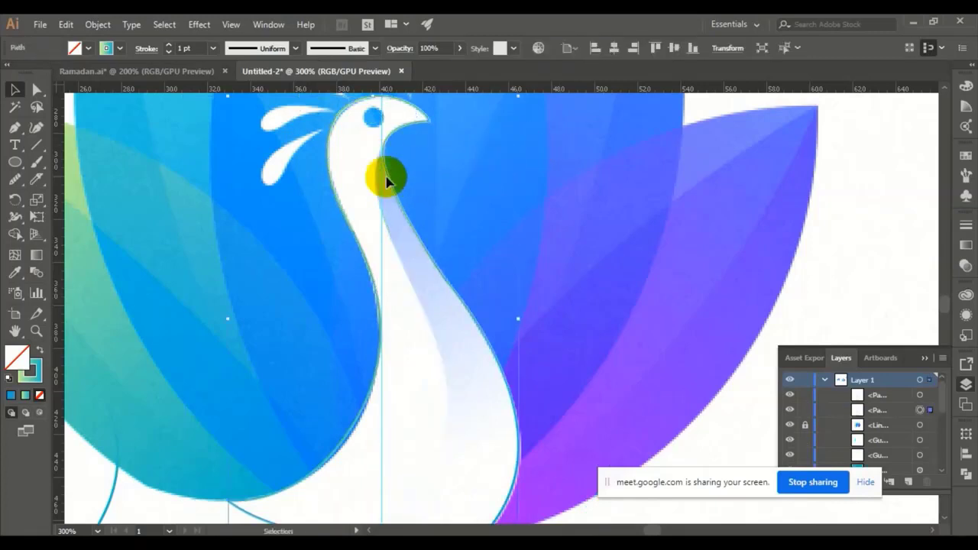
pyautogui.click(47, 179)
pyautogui.click(389, 154)
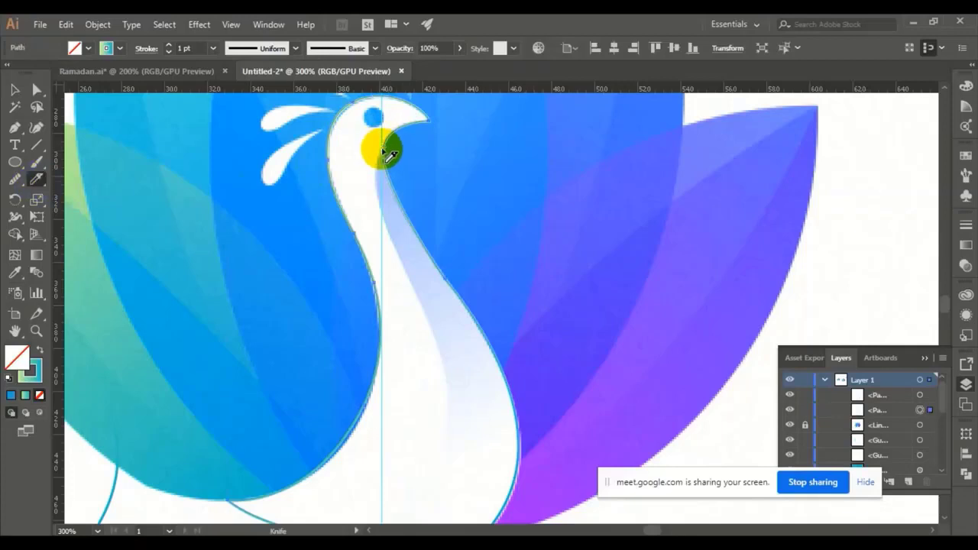
pyautogui.moveTo(379, 171)
pyautogui.mouseDown()
pyautogui.moveTo(448, 390)
pyautogui.moveTo(448, 481)
pyautogui.moveTo(439, 515)
pyautogui.moveTo(428, 525)
pyautogui.moveTo(425, 512)
pyautogui.mouseUp()
pyautogui.moveTo(489, 235); pyautogui.dragTo(574, 315)
pyautogui.scroll(-2, 572, 315)
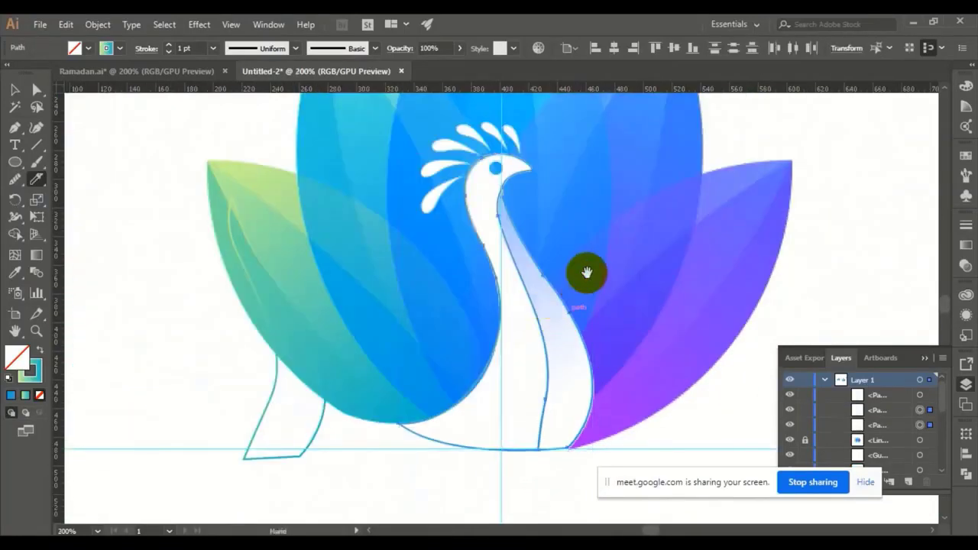
pyautogui.moveTo(585, 273); pyautogui.dragTo(489, 284)
pyautogui.click(17, 92)
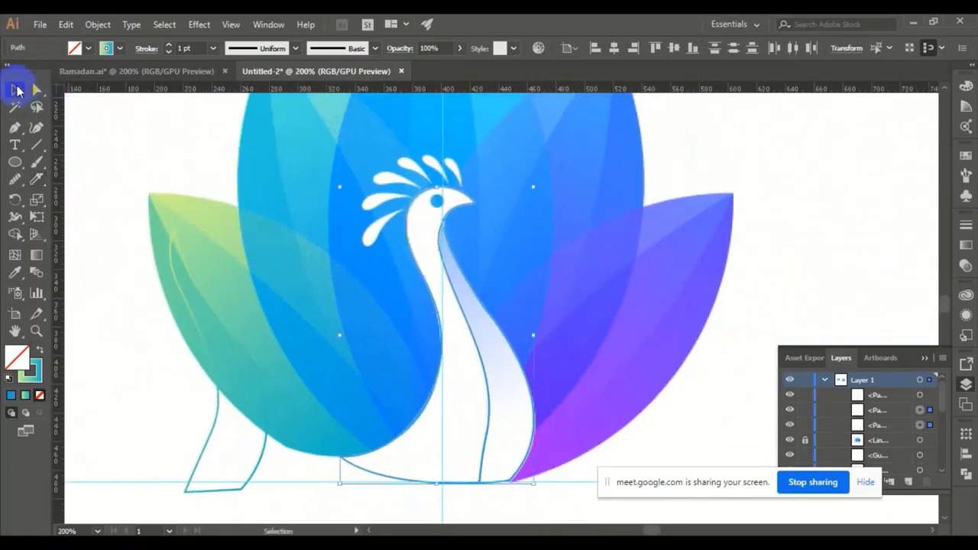
# Step: Deselect the cut shapes and delete the traced shading shape lying over the left green petals
pyautogui.click(621, 247)
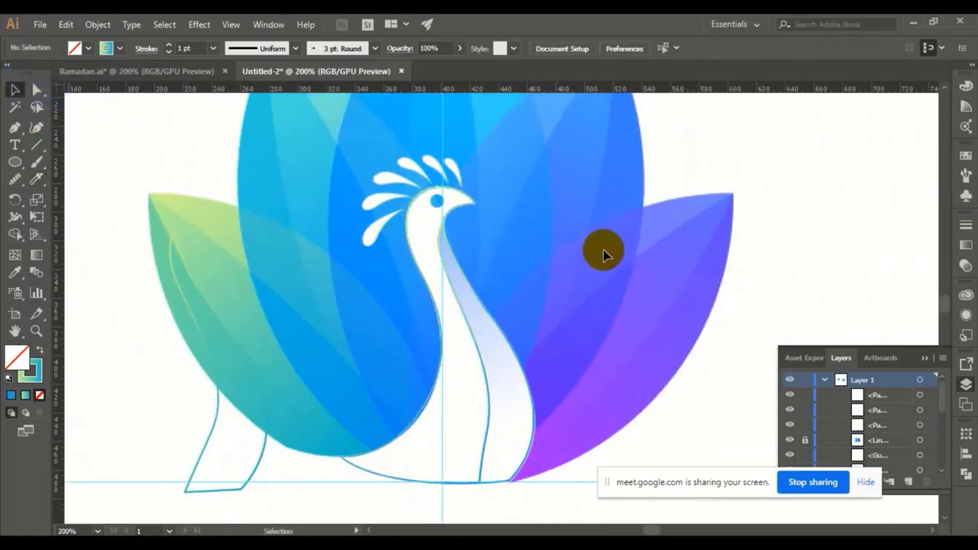
pyautogui.click(174, 317)
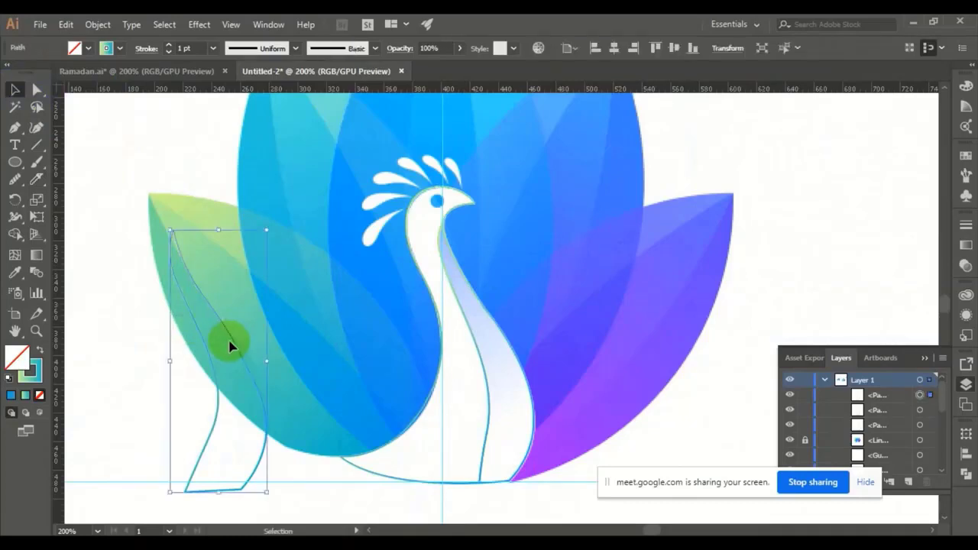
pyautogui.press('Delete')
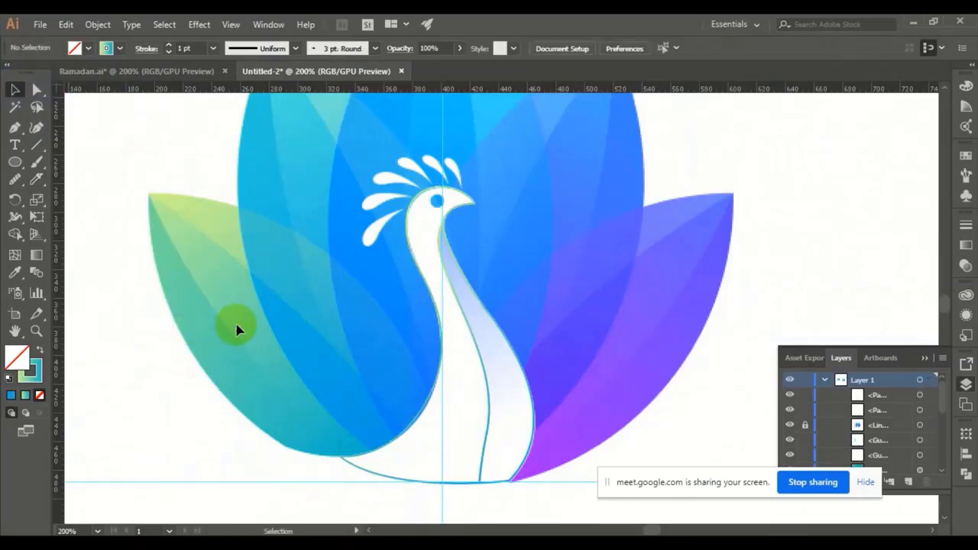
# Step: Start a Pen path at the lower tip of the crest feather nearest the beak
pyautogui.press('a')
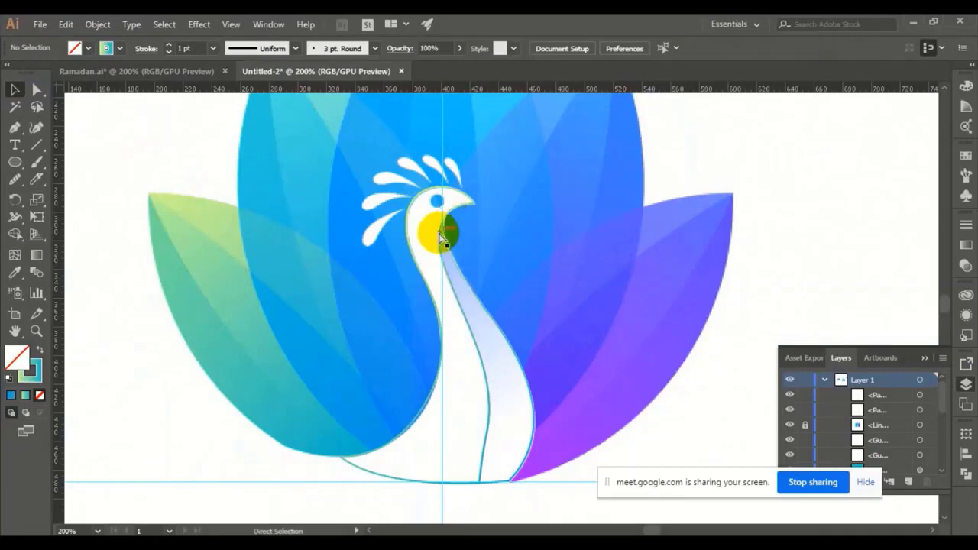
pyautogui.hotkey('ctrl', '+')
pyautogui.hotkey('ctrl', '+')
pyautogui.moveTo(293, 179); pyautogui.dragTo(467, 318)
pyautogui.click(15, 127)
pyautogui.click(498, 261)
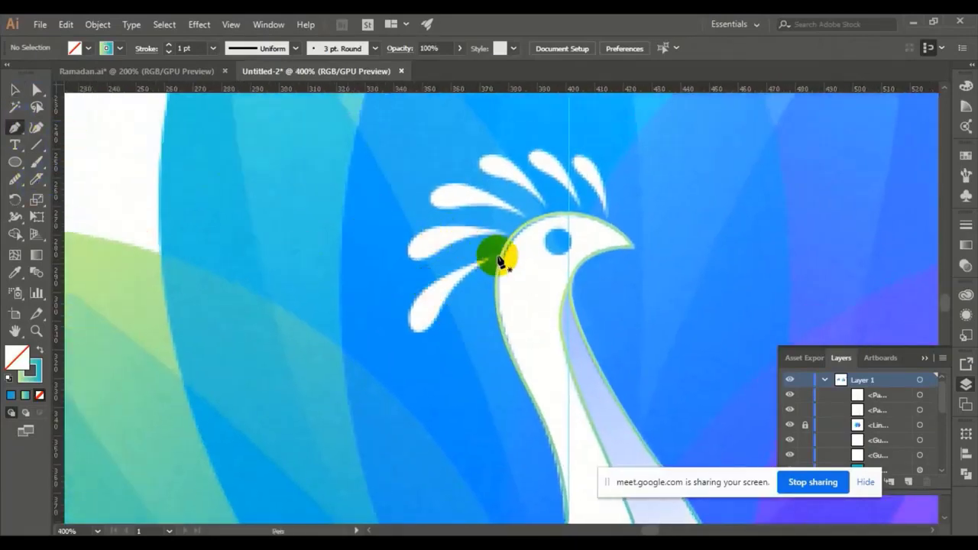
pyautogui.click(540, 225)
pyautogui.click(608, 216)
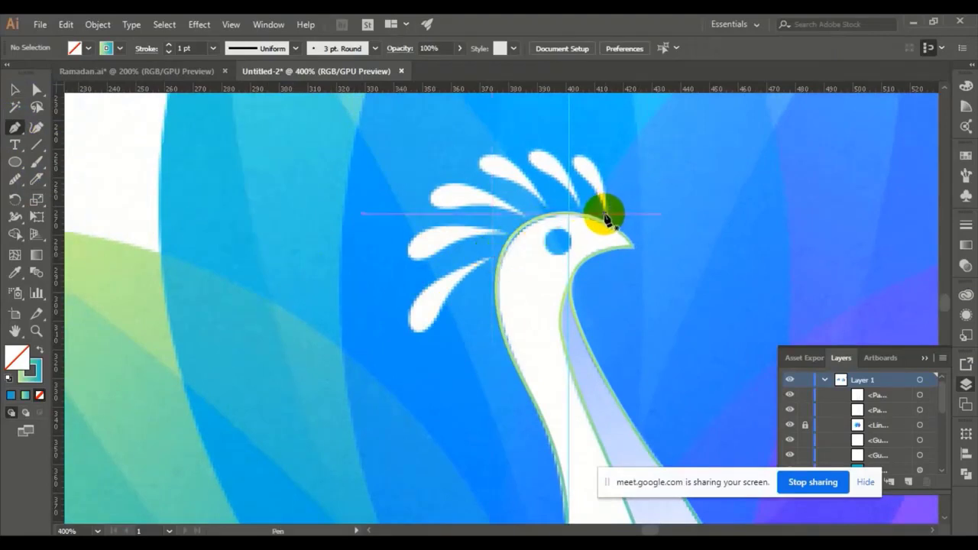
pyautogui.moveTo(604, 217); pyautogui.dragTo(572, 181)
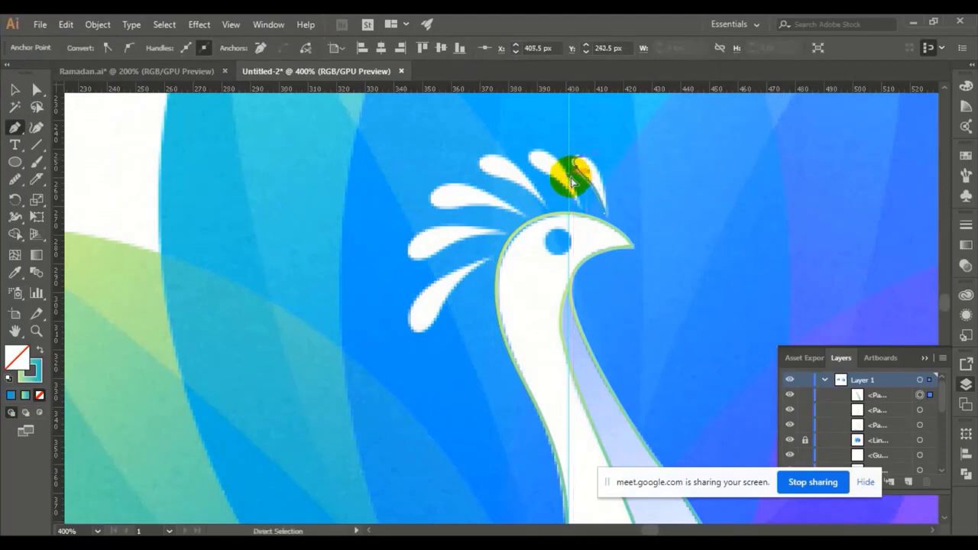
pyautogui.hotkey('ctrl', '=')
pyautogui.moveTo(586, 301); pyautogui.dragTo(459, 232)
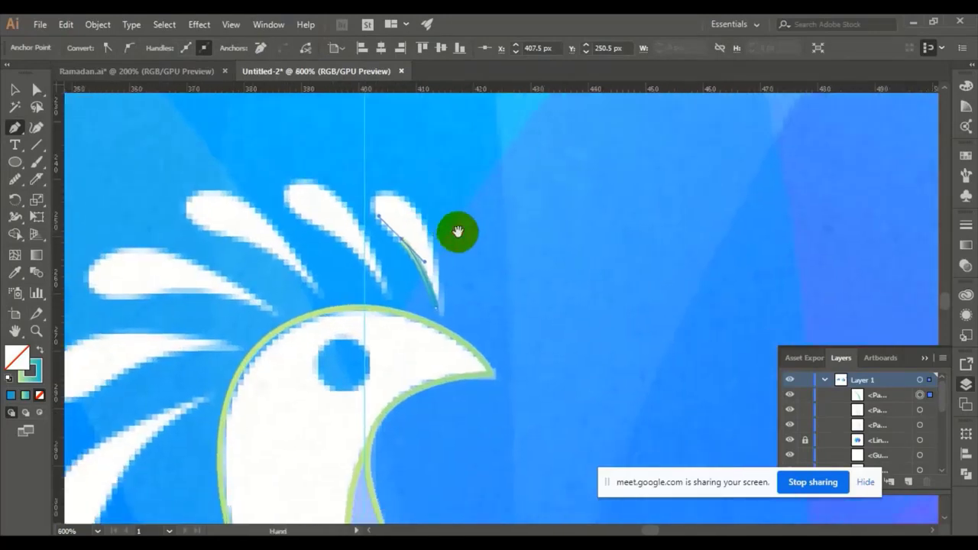
pyautogui.moveTo(375, 166); pyautogui.dragTo(354, 210)
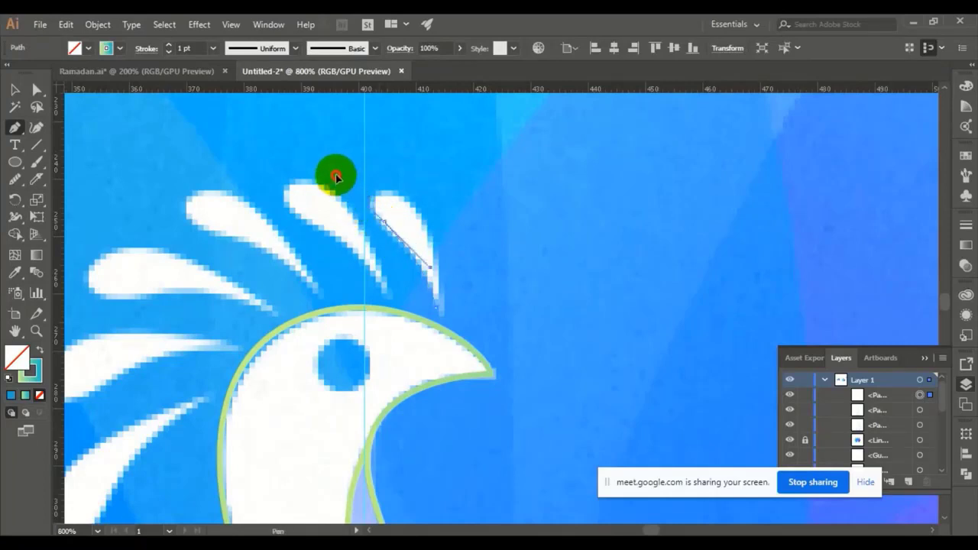
pyautogui.moveTo(396, 180); pyautogui.dragTo(452, 221)
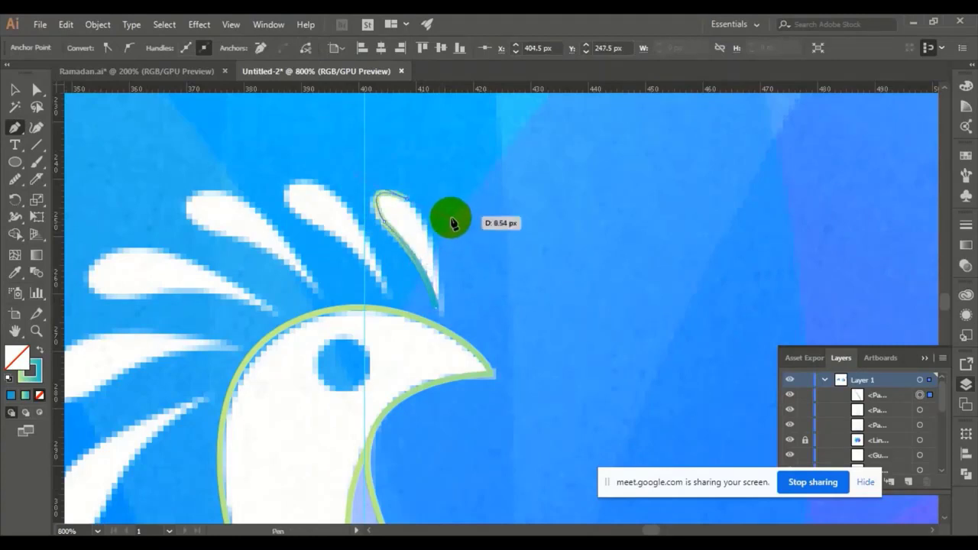
pyautogui.hotkey('ctrl', 'z')
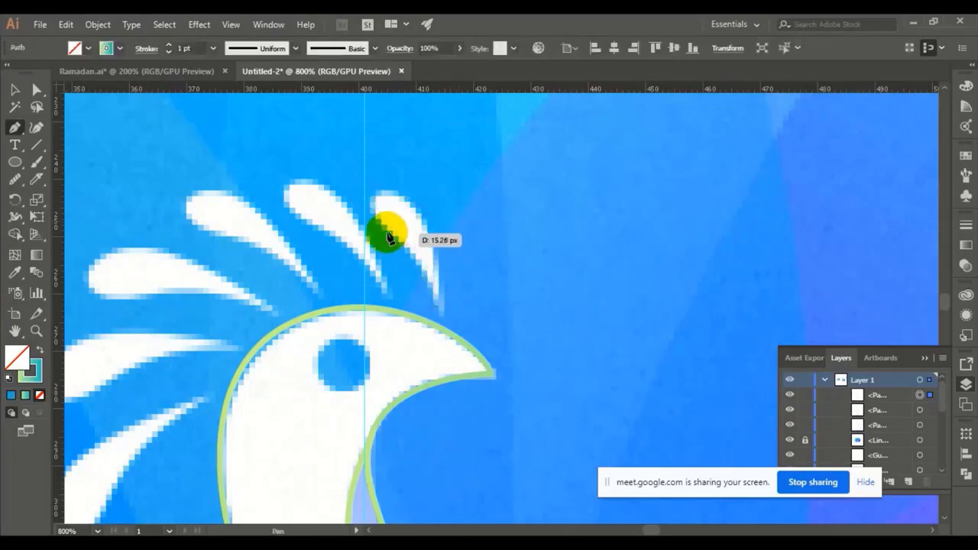
# Step: Trace the crest feather nearest the beak as a curved path around its rounded head and back to its lower tip
pyautogui.click(359, 219)
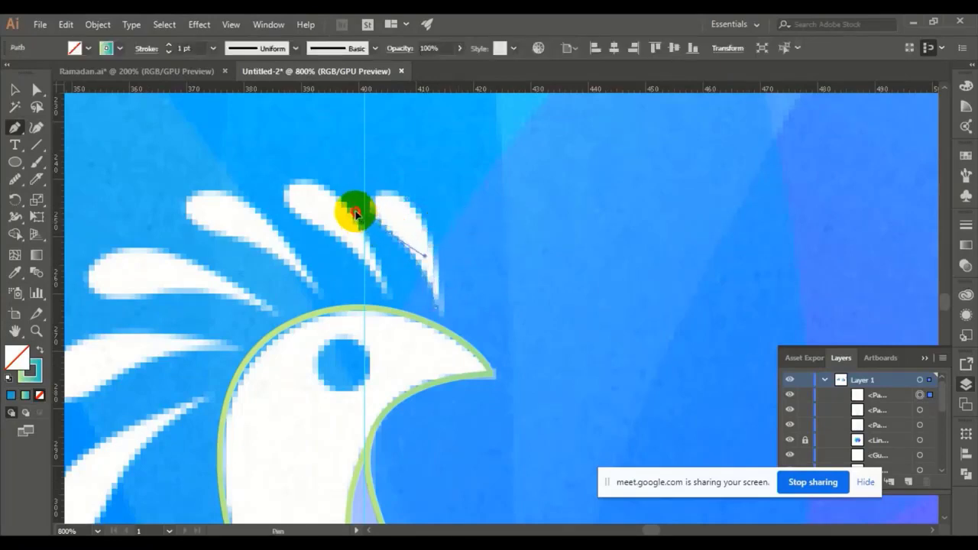
pyautogui.moveTo(355, 214)
pyautogui.mouseDown()
pyautogui.moveTo(364, 192)
pyautogui.moveTo(361, 211)
pyautogui.mouseUp()
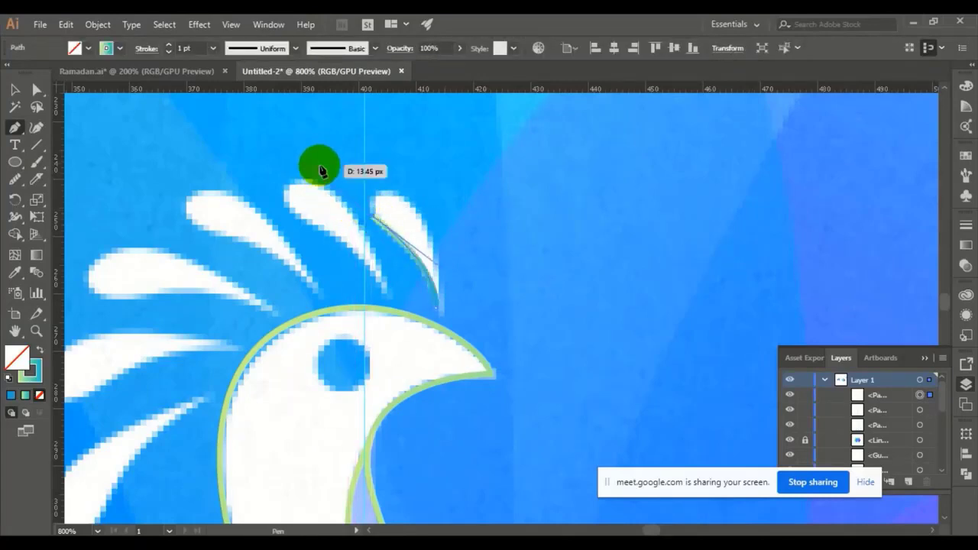
pyautogui.moveTo(372, 214); pyautogui.dragTo(439, 313)
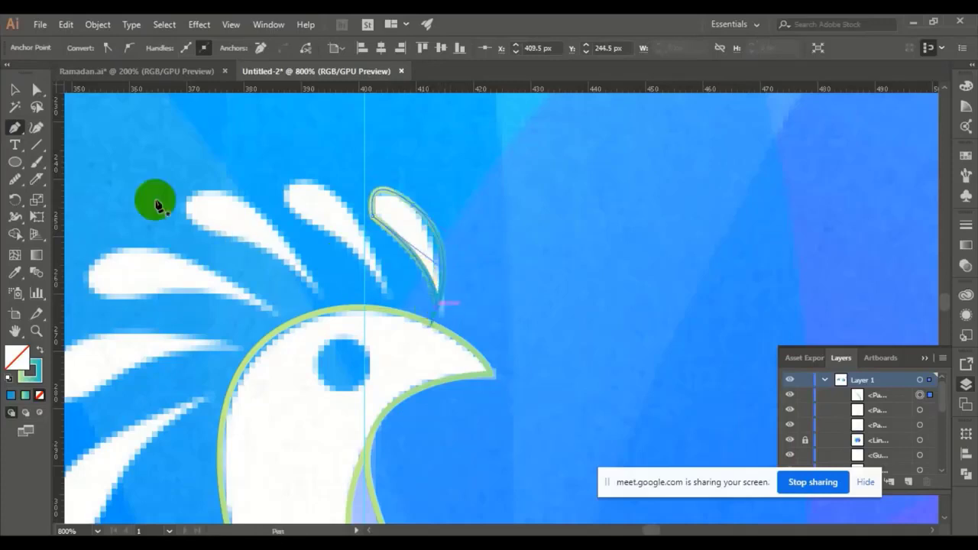
# Step: Round the traced feather's head corners and refine its outer edge to match the reference, keeping the shape selected
pyautogui.click(36, 89)
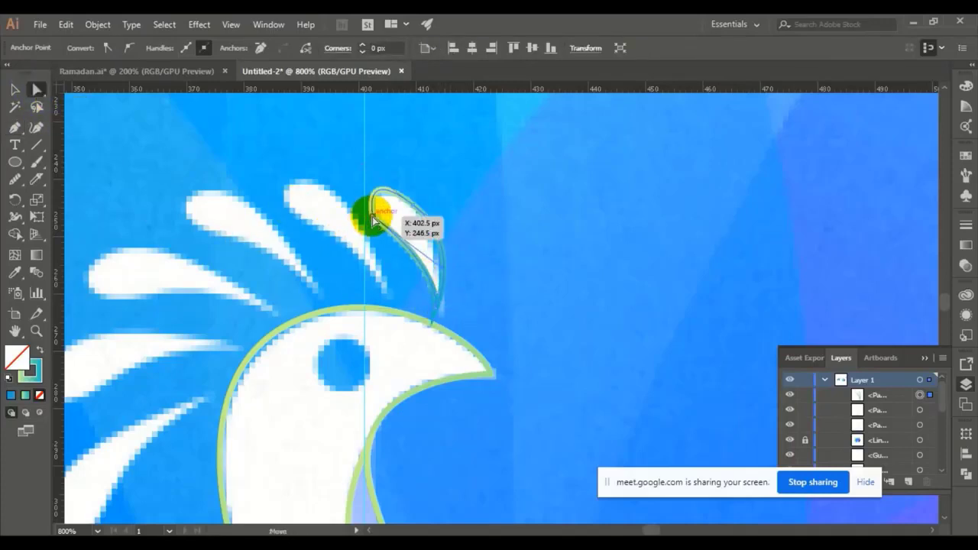
pyautogui.moveTo(385, 213); pyautogui.dragTo(390, 208)
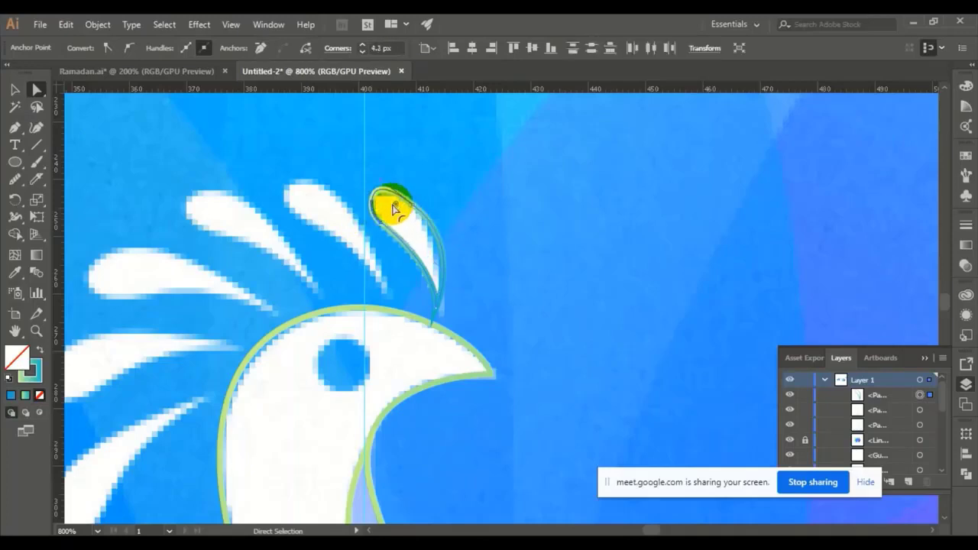
pyautogui.moveTo(400, 204); pyautogui.dragTo(388, 186)
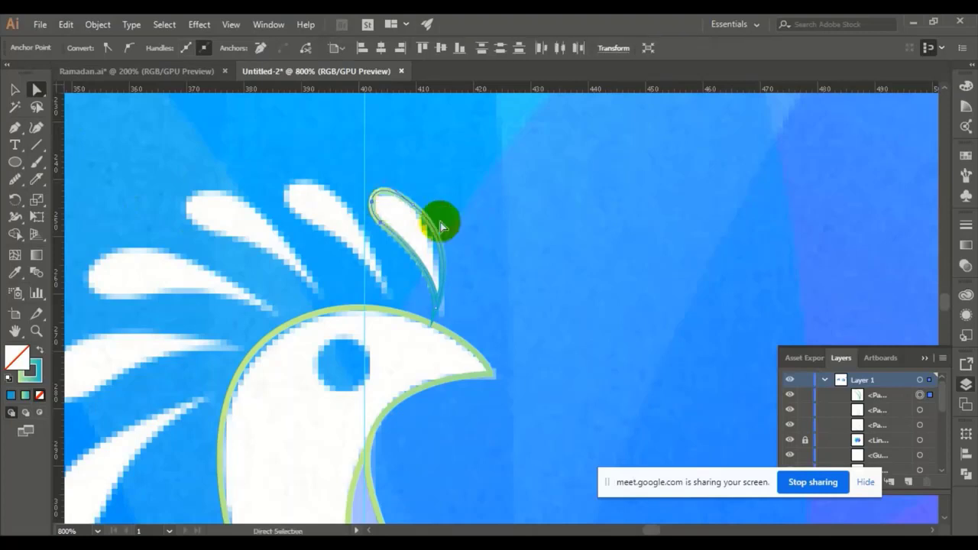
pyautogui.click(415, 206)
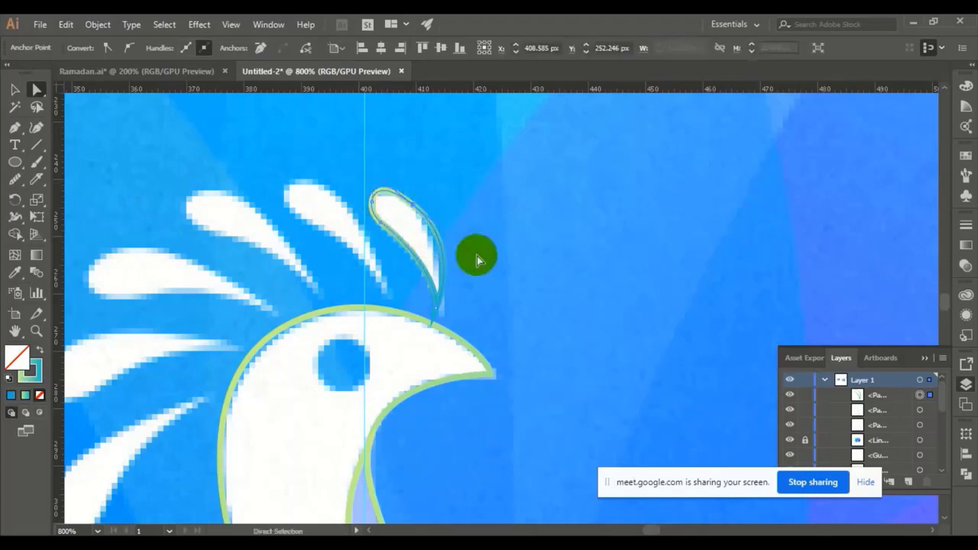
pyautogui.moveTo(464, 245); pyautogui.dragTo(455, 245)
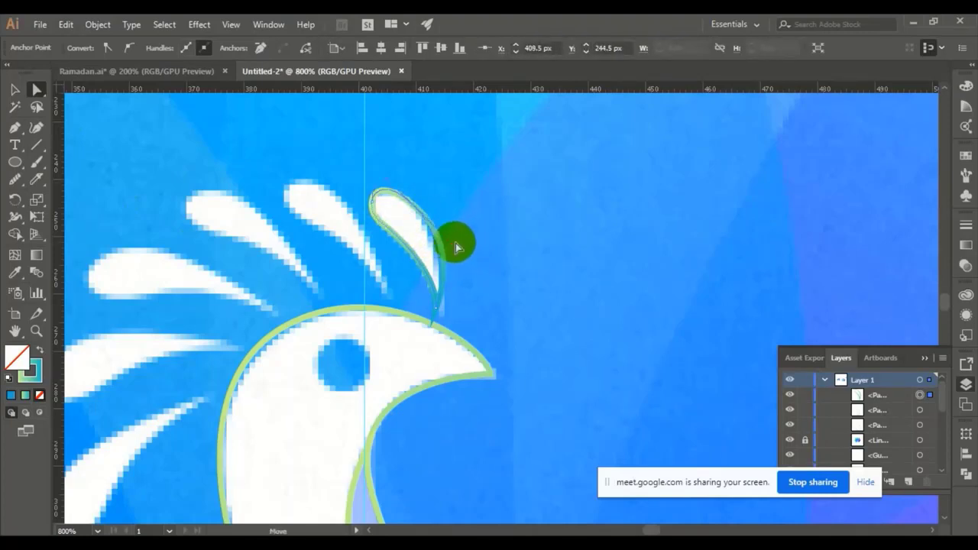
pyautogui.click(15, 89)
pyautogui.click(389, 218)
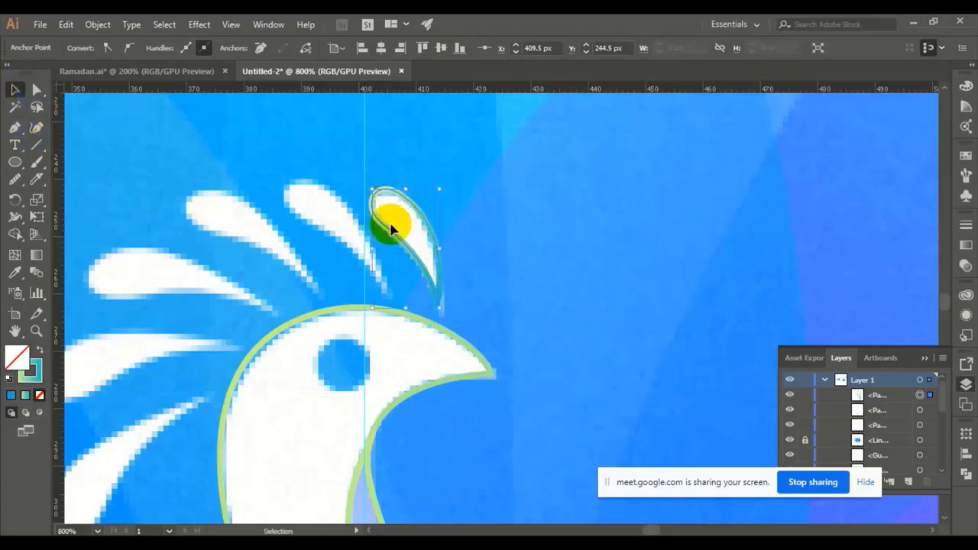
# Step: Swap the feather's fill and stroke, sample the reference's white as its fill, and deselect it
pyautogui.click(40, 349)
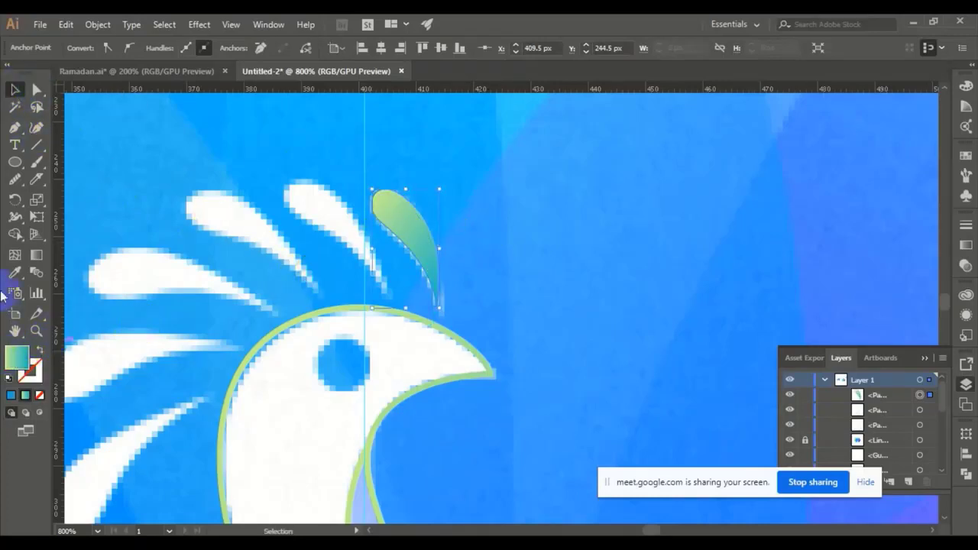
pyautogui.click(218, 203)
pyautogui.click(15, 89)
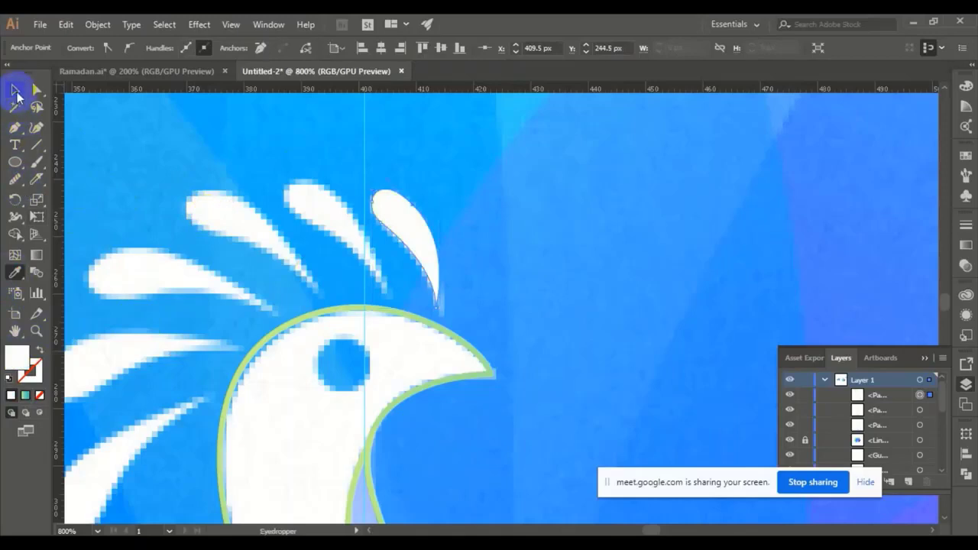
pyautogui.click(484, 261)
pyautogui.moveTo(484, 261); pyautogui.dragTo(554, 265)
# Step: Duplicate the white feather onto the second crest feather from the beak, then rotate, enlarge and align it to the reference
pyautogui.click(539, 244)
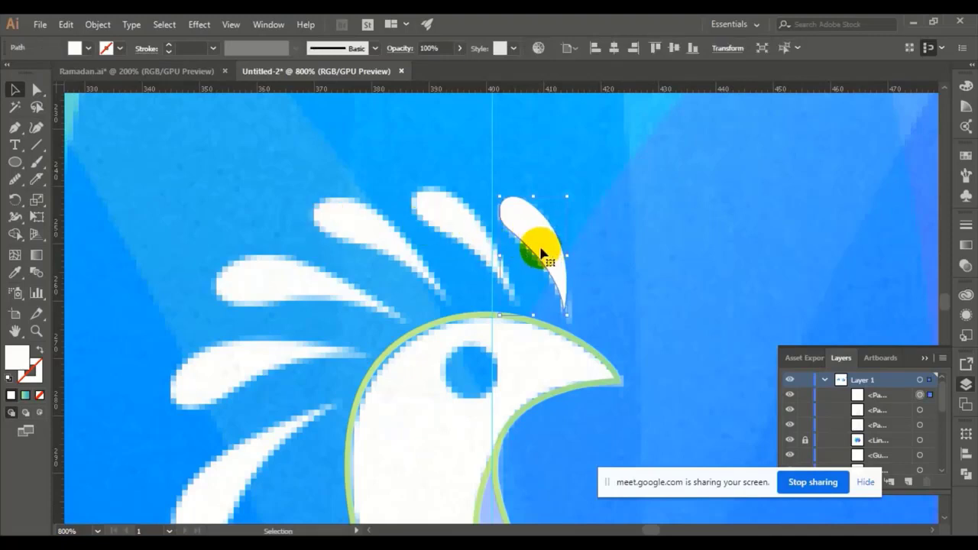
pyautogui.moveTo(533, 250); pyautogui.dragTo(457, 239)
pyautogui.moveTo(498, 291)
pyautogui.mouseDown()
pyautogui.moveTo(492, 299)
pyautogui.moveTo(508, 300)
pyautogui.mouseUp()
pyautogui.moveTo(448, 219); pyautogui.dragTo(464, 233)
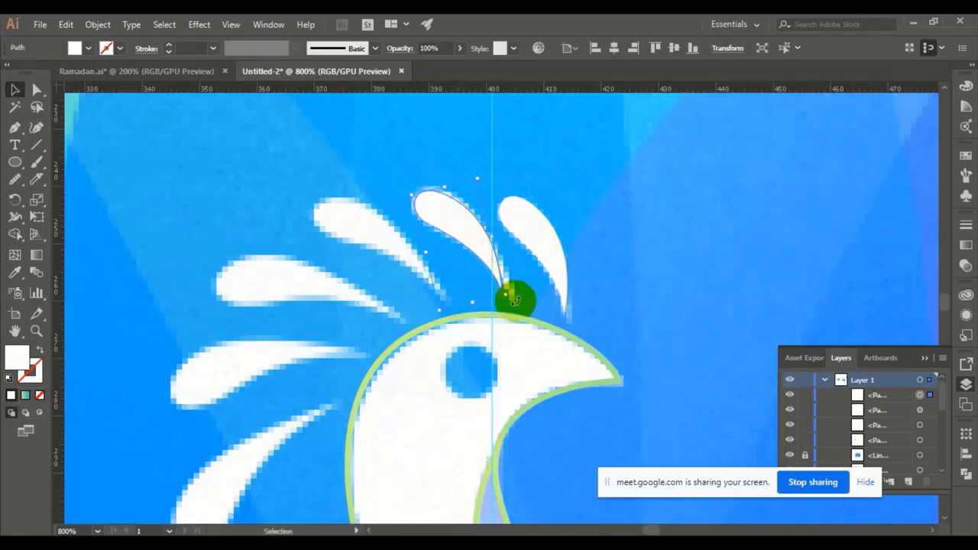
pyautogui.moveTo(506, 293); pyautogui.dragTo(513, 291)
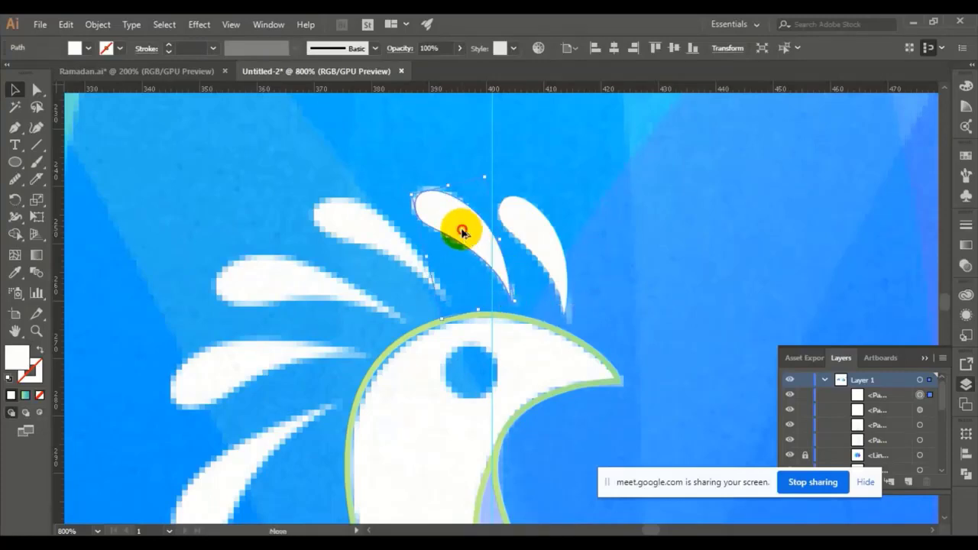
# Step: Duplicate the second feather onto the third crest feather from the beak and rotate and scale it to fit
pyautogui.moveTo(462, 232); pyautogui.dragTo(447, 290)
pyautogui.click(375, 247)
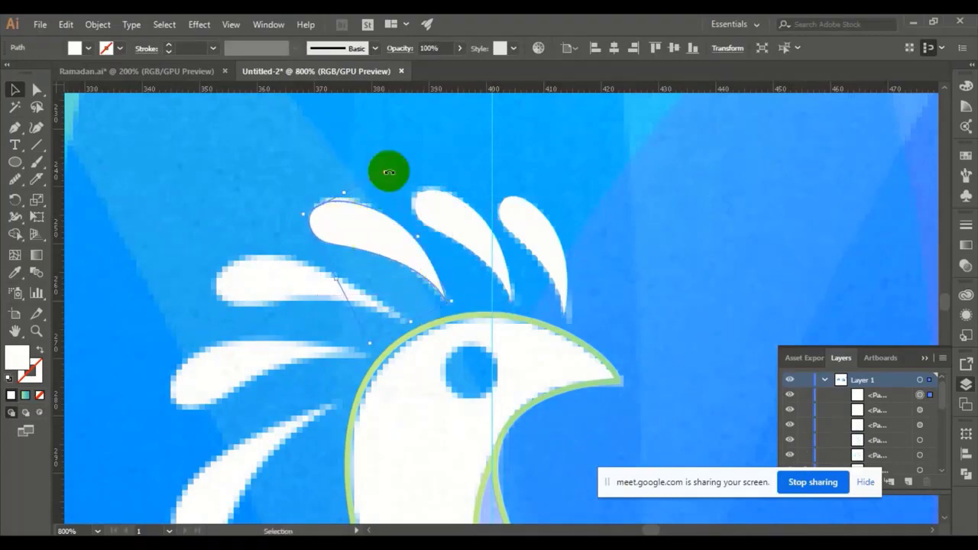
pyautogui.moveTo(389, 166); pyautogui.dragTo(390, 164)
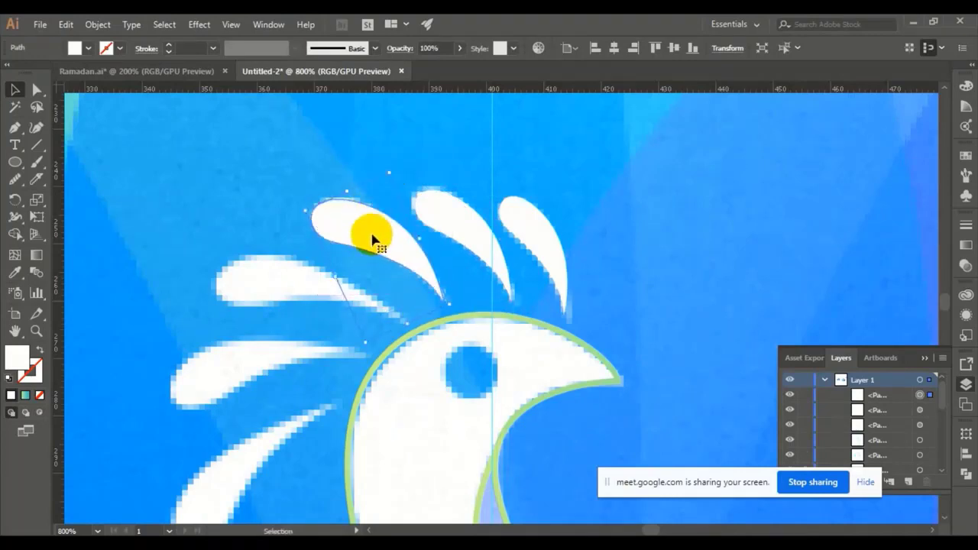
# Step: Duplicate the third feather onto the fourth crest feather from the beak and rotate, move and resize it to fit
pyautogui.moveTo(373, 237); pyautogui.dragTo(276, 276)
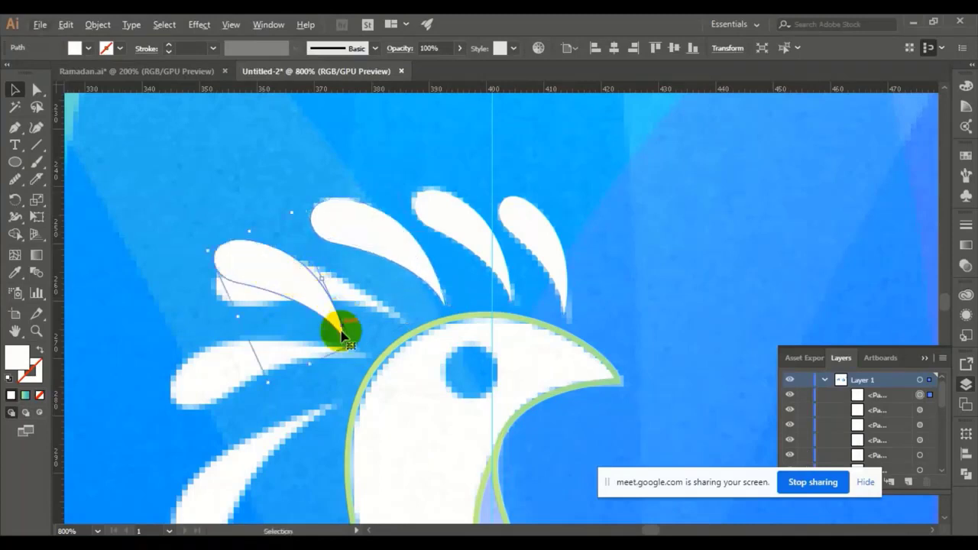
pyautogui.moveTo(357, 352); pyautogui.dragTo(356, 310)
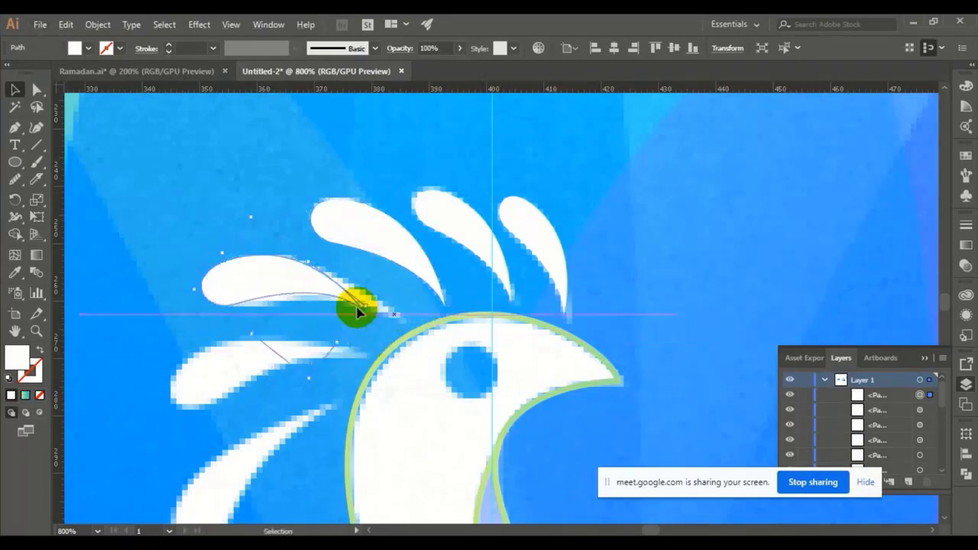
pyautogui.moveTo(277, 274); pyautogui.dragTo(318, 285)
pyautogui.moveTo(251, 283); pyautogui.dragTo(203, 306)
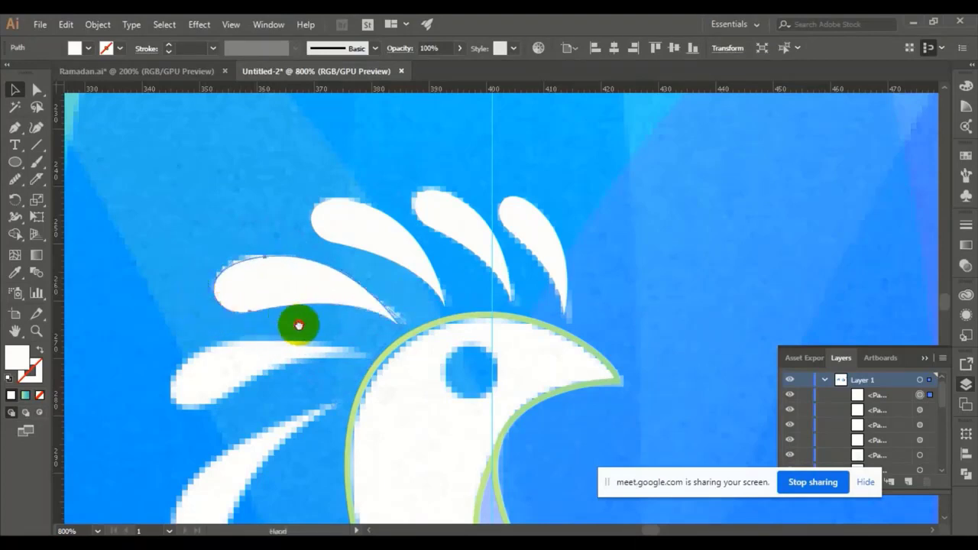
# Step: Duplicate the fourth feather onto the fifth crest feather from the beak and rotate and move it to fit the reference
pyautogui.moveTo(299, 324); pyautogui.dragTo(350, 254)
pyautogui.click(359, 219)
pyautogui.moveTo(353, 219); pyautogui.dragTo(304, 310)
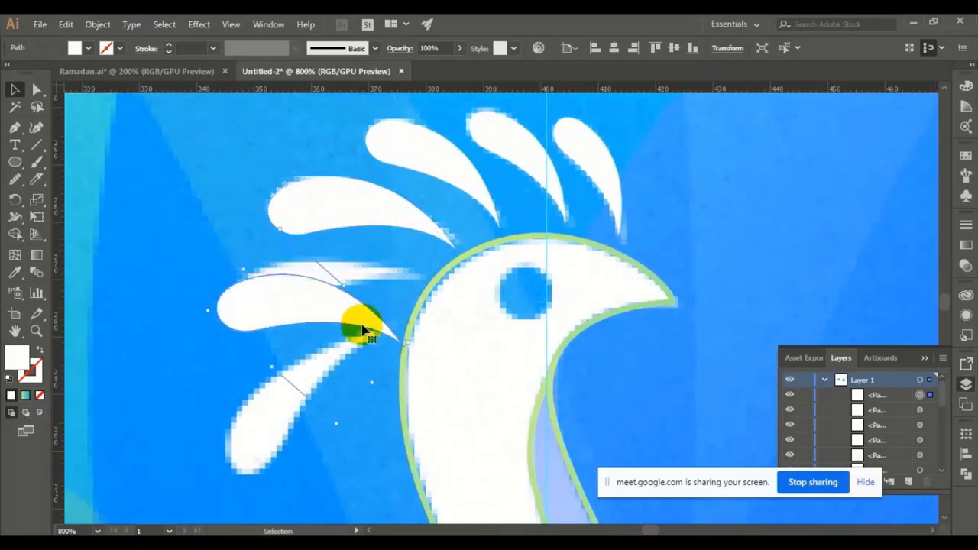
pyautogui.moveTo(417, 344); pyautogui.dragTo(421, 279)
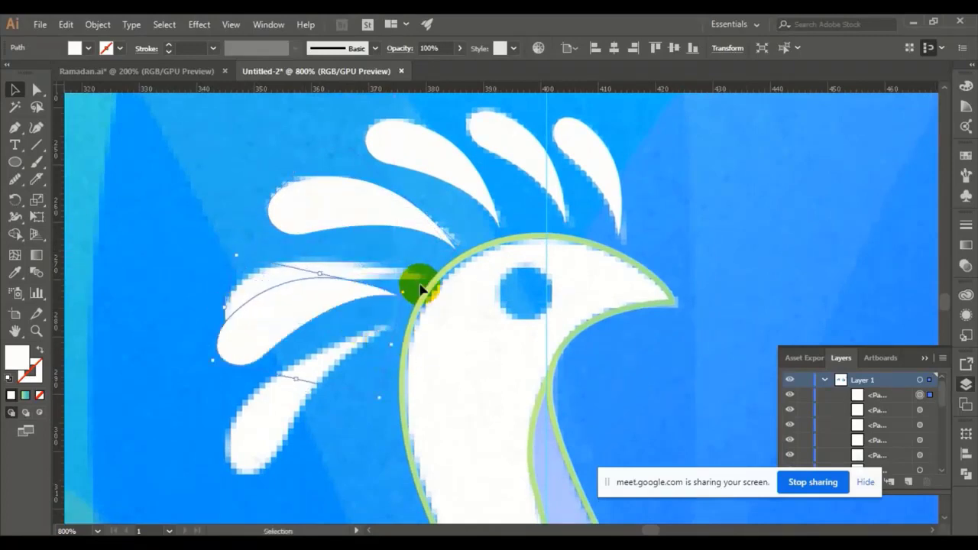
pyautogui.moveTo(282, 315); pyautogui.dragTo(303, 303)
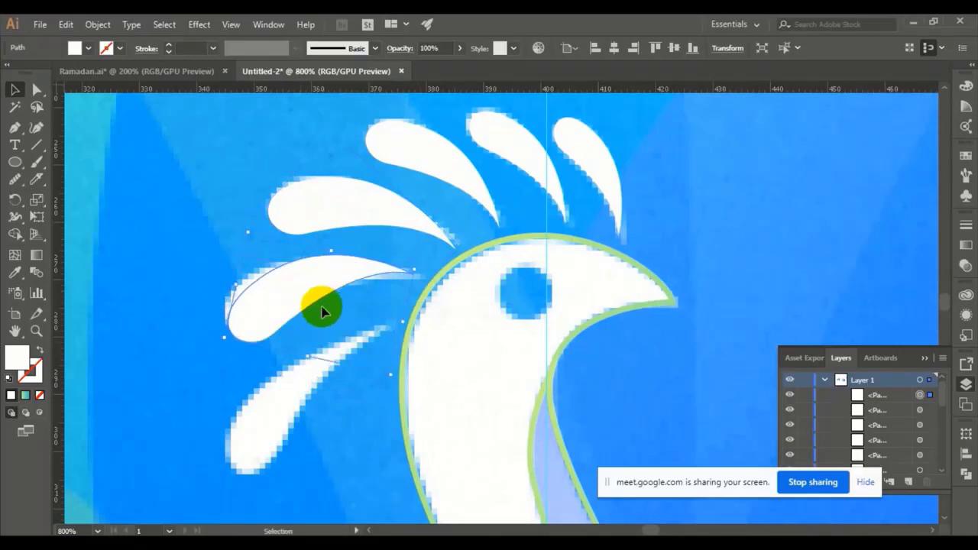
pyautogui.moveTo(219, 343); pyautogui.dragTo(214, 334)
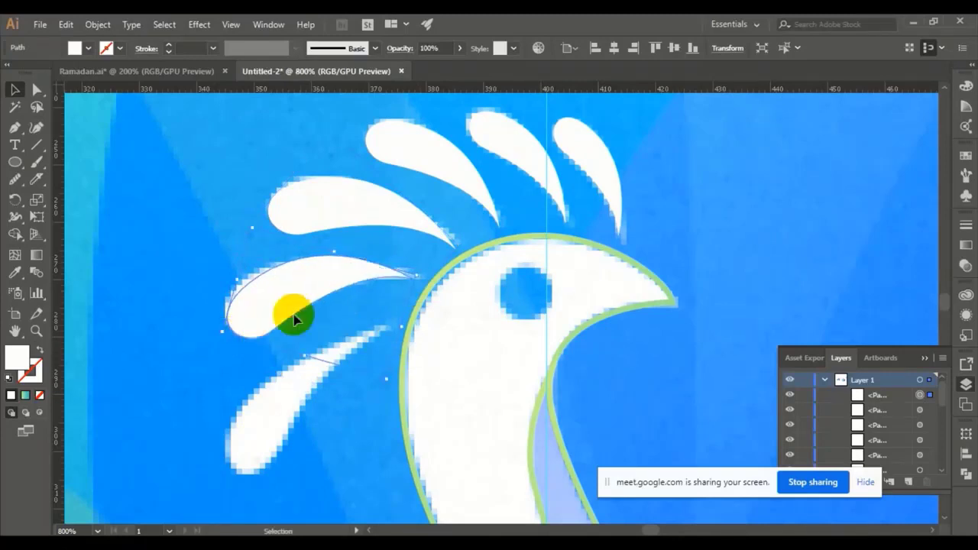
# Step: Duplicate the fifth feather onto the sixth, lowest crest feather, then rotate and align it to the reference
pyautogui.moveTo(294, 319); pyautogui.dragTo(350, 327)
pyautogui.moveTo(464, 314); pyautogui.dragTo(359, 350)
pyautogui.moveTo(474, 333); pyautogui.dragTo(458, 344)
pyautogui.click(420, 388)
pyautogui.moveTo(358, 296); pyautogui.dragTo(434, 238)
pyautogui.click(421, 378)
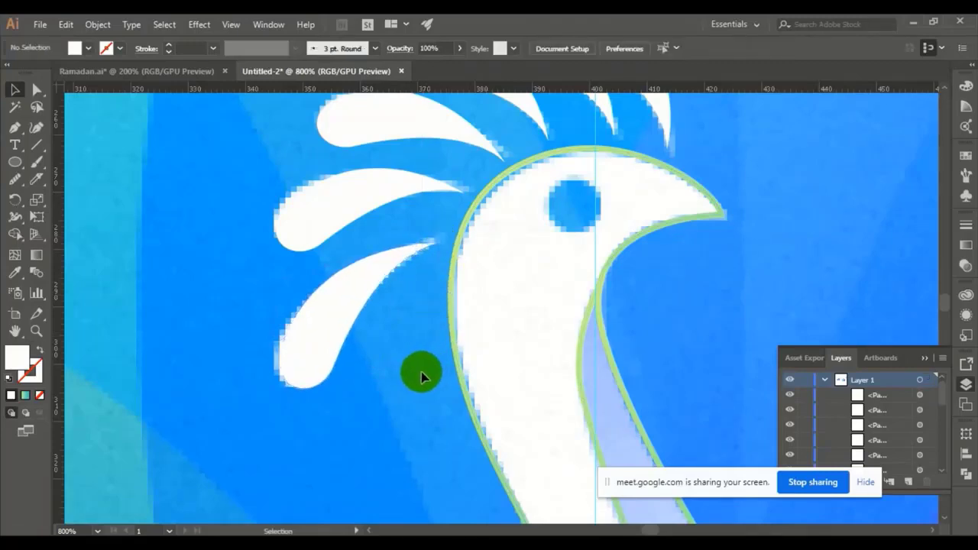
# Step: Fine-tune the rotation and placement of the two lowest crest feathers against the reference, and deselect them
pyautogui.click(312, 332)
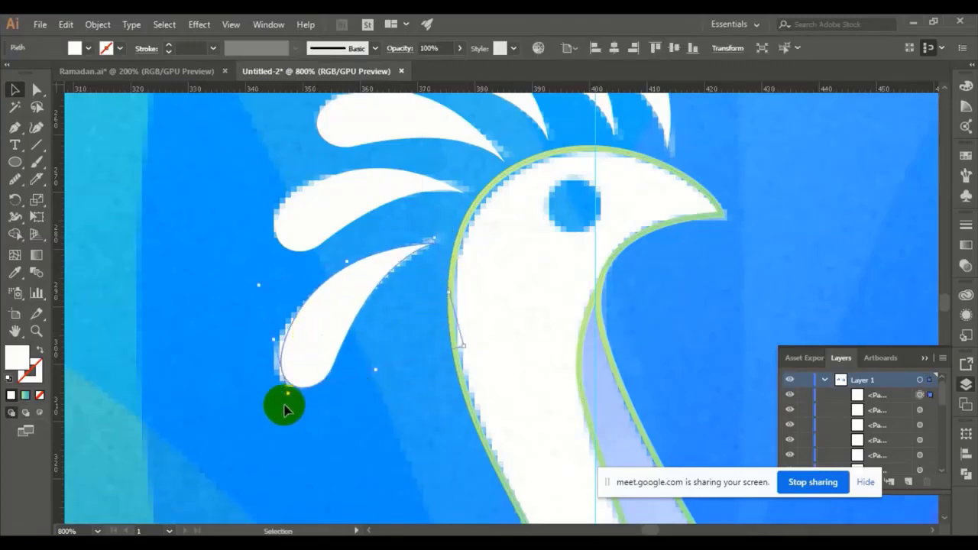
pyautogui.click(323, 209)
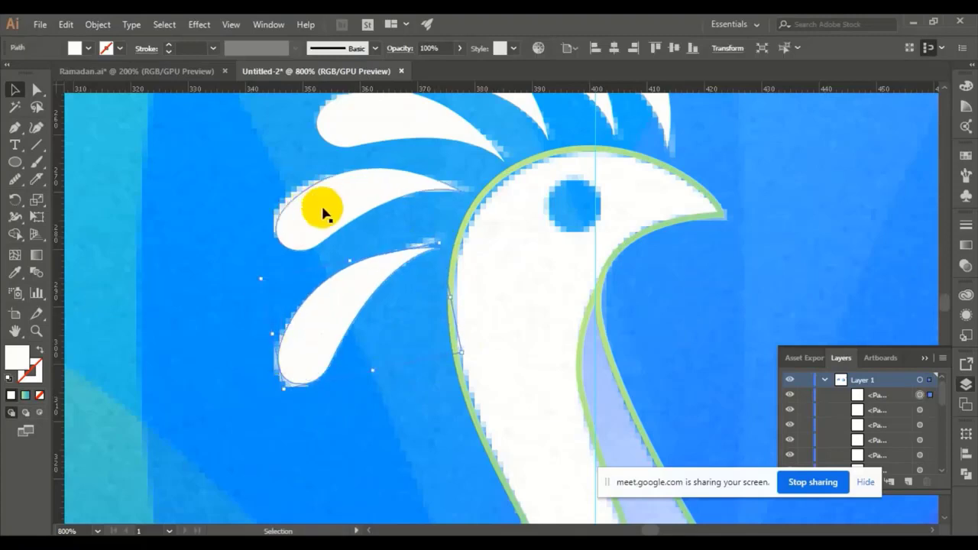
pyautogui.click(262, 248)
pyautogui.click(282, 238)
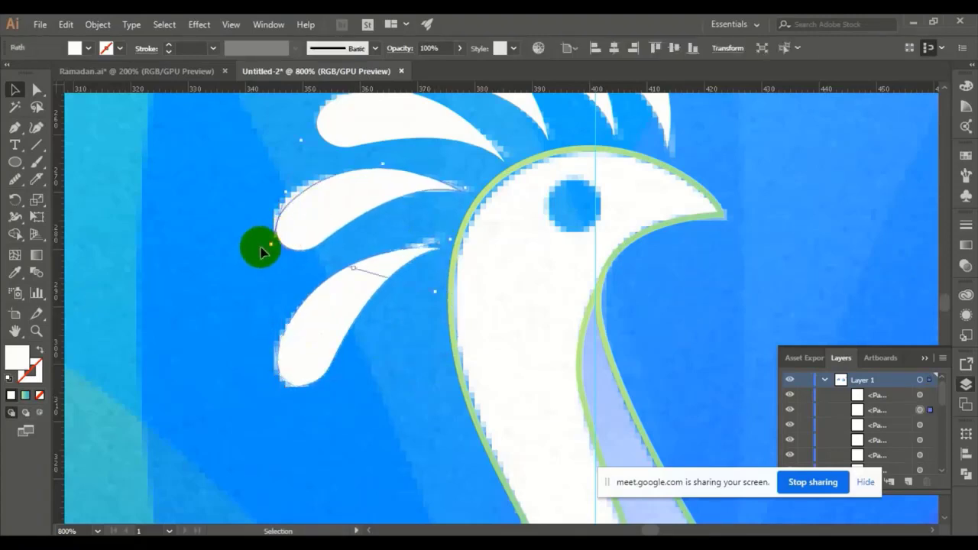
pyautogui.click(375, 231)
# Step: Select all six white crest feathers and group them
pyautogui.scroll(-5, 376, 231)
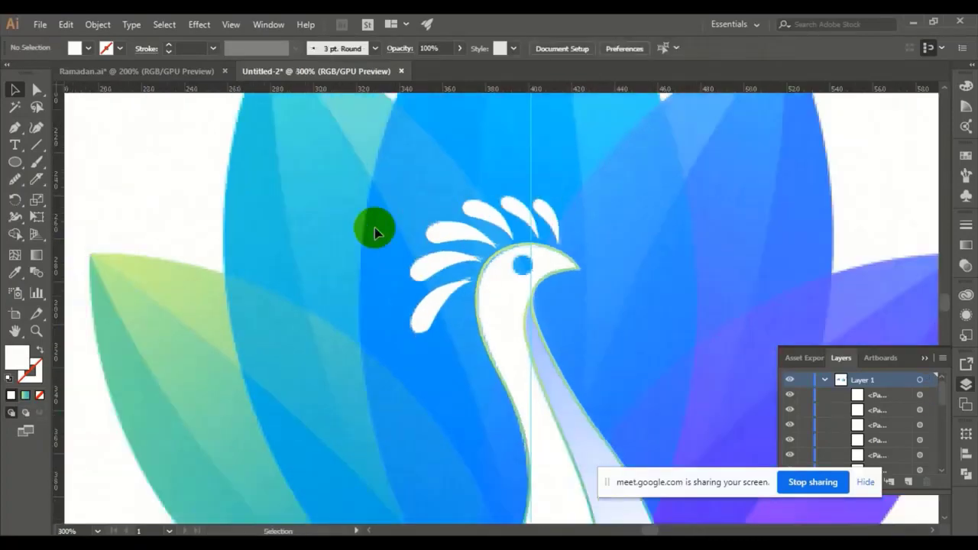
pyautogui.scroll(2, 548, 293)
pyautogui.moveTo(548, 293); pyautogui.dragTo(472, 225)
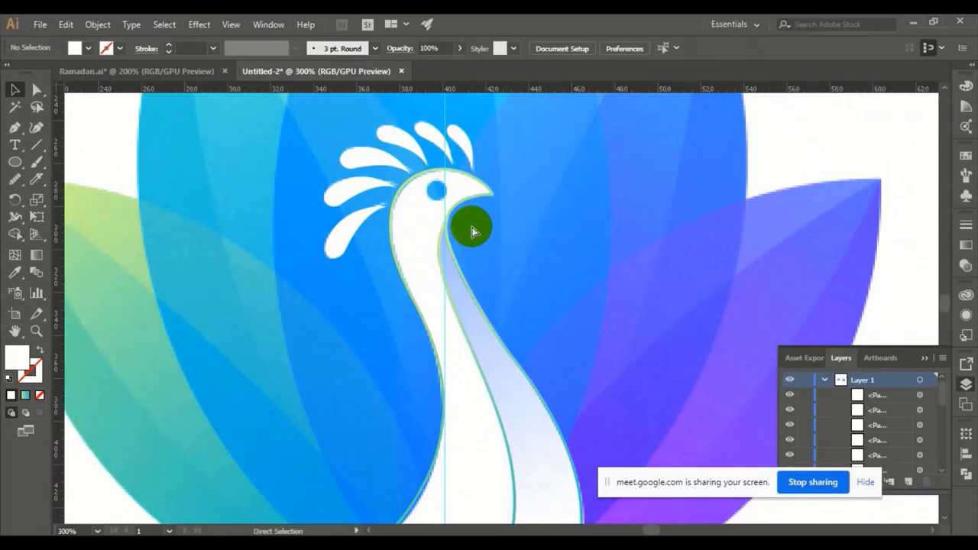
pyautogui.scroll(-1, 472, 231)
pyautogui.moveTo(456, 220); pyautogui.dragTo(458, 198)
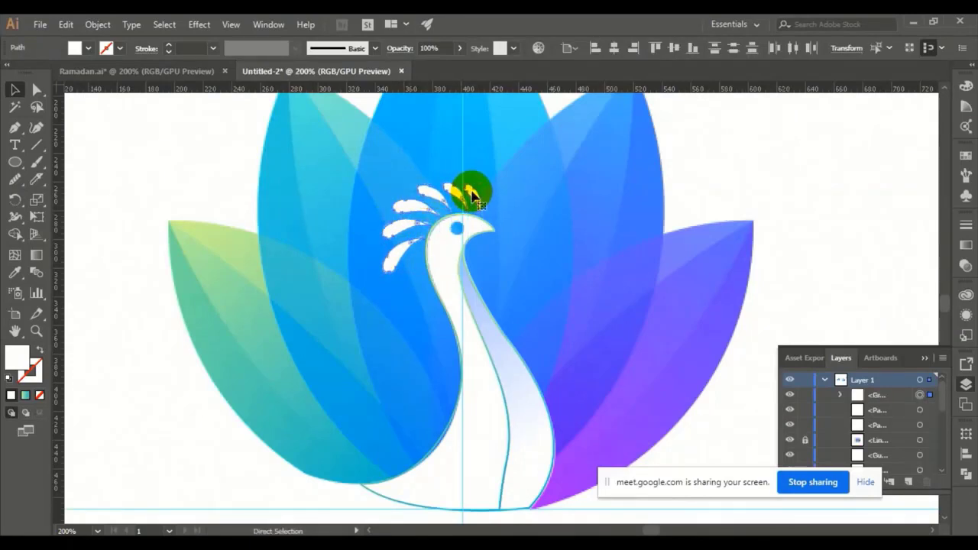
pyautogui.click(473, 196)
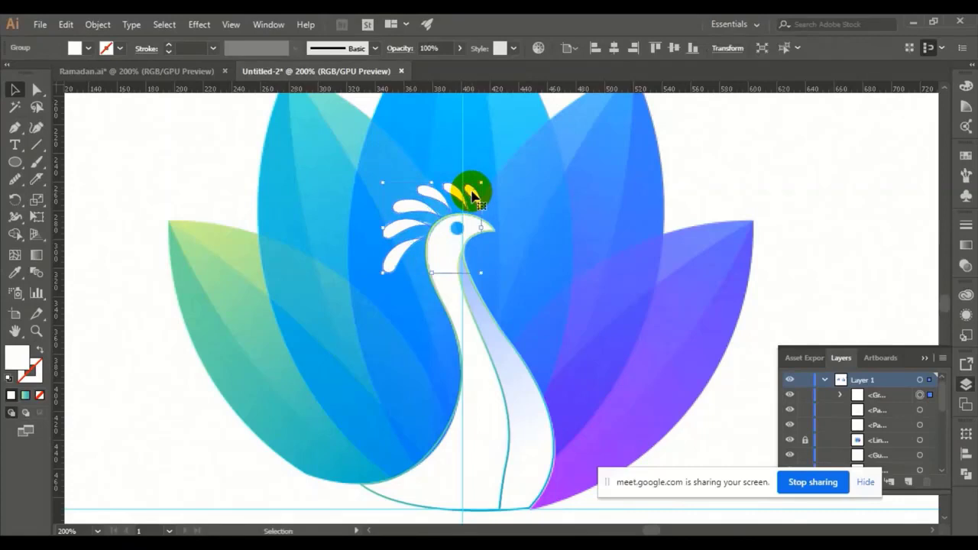
# Step: Select the peacock's head and body path and fill it with the white sampled from the reference's body
pyautogui.click(513, 354)
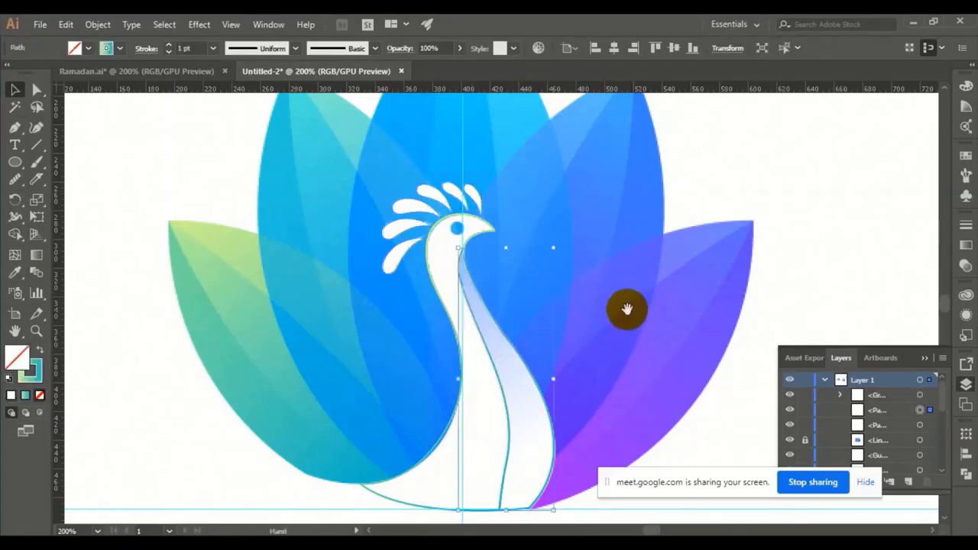
pyautogui.moveTo(627, 309); pyautogui.dragTo(518, 263)
pyautogui.click(366, 349)
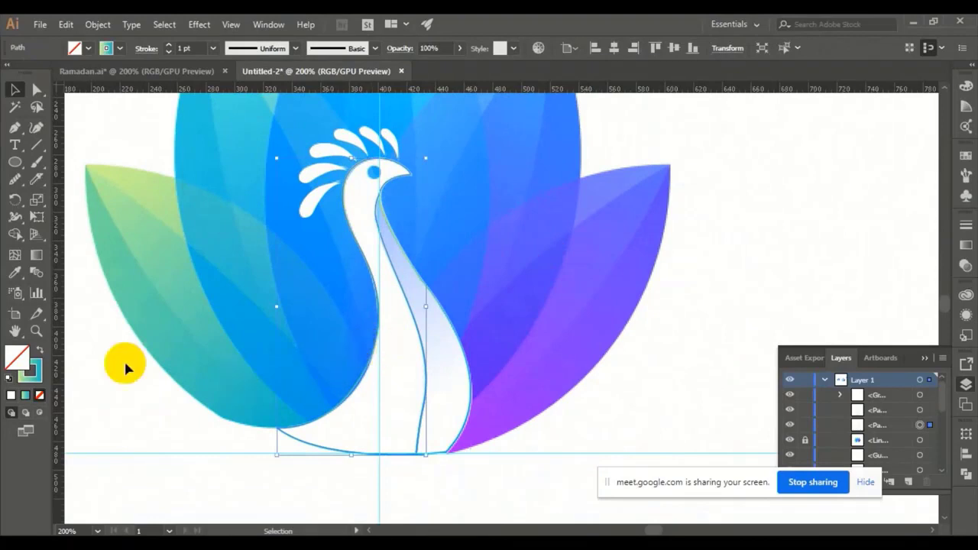
pyautogui.click(14, 272)
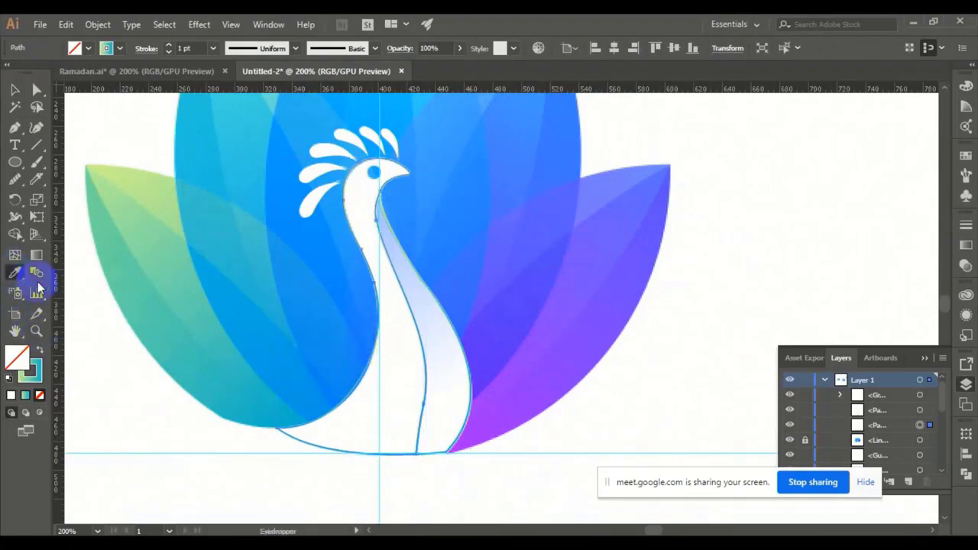
pyautogui.click(370, 423)
pyautogui.press('v')
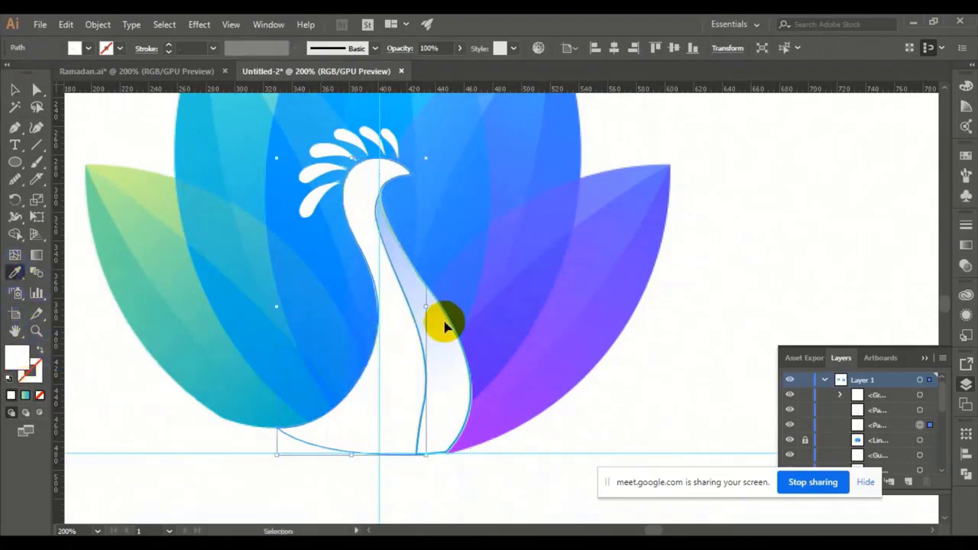
# Step: Select the neck shading shape and fill it with a linear white-to-black gradient
pyautogui.keyDown('ctrl'); pyautogui.click(451, 325); pyautogui.keyUp('ctrl')
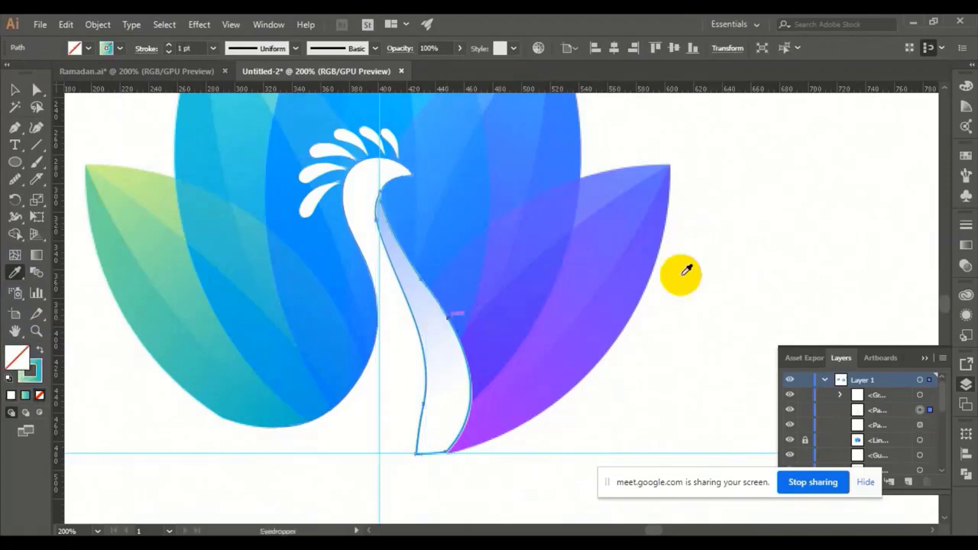
pyautogui.click(964, 249)
pyautogui.click(964, 249)
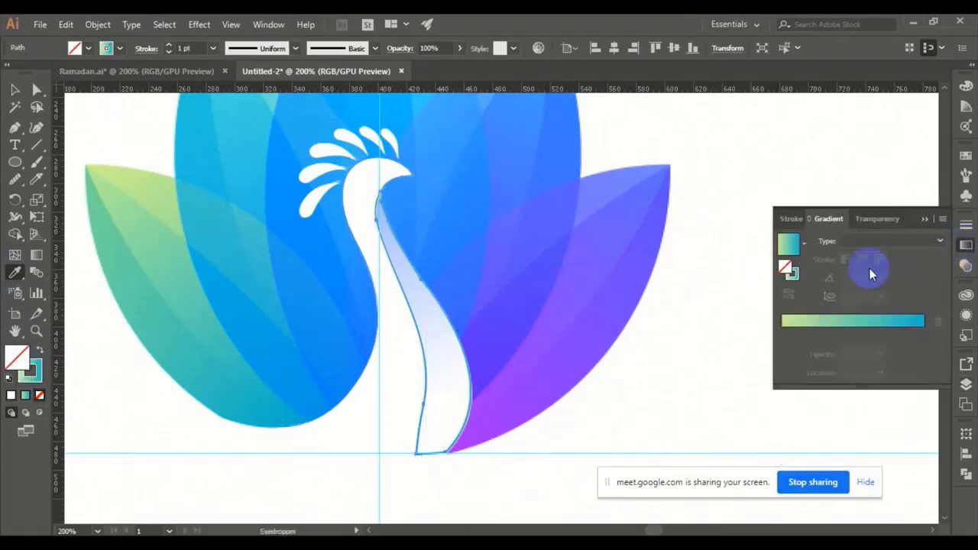
pyautogui.click(838, 325)
pyautogui.click(804, 243)
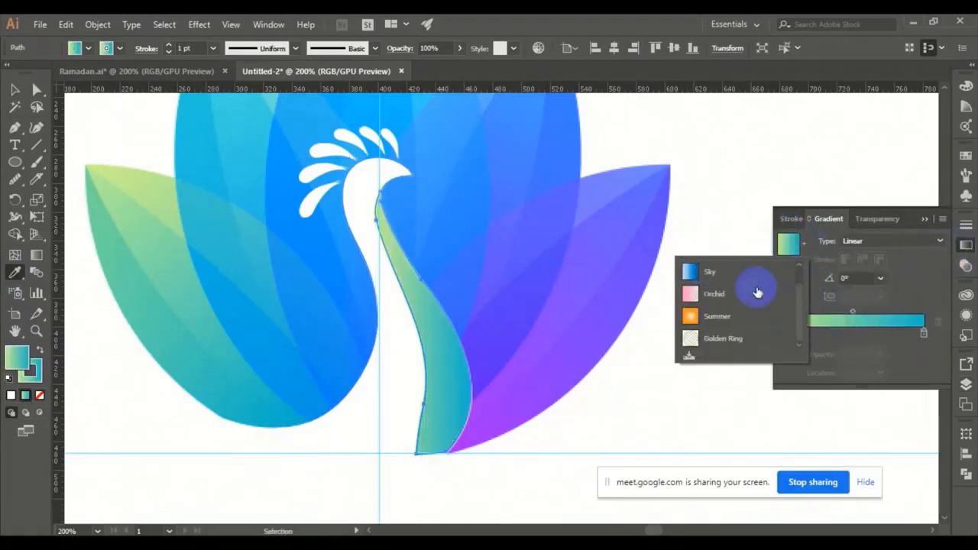
pyautogui.click(798, 273)
pyautogui.click(718, 272)
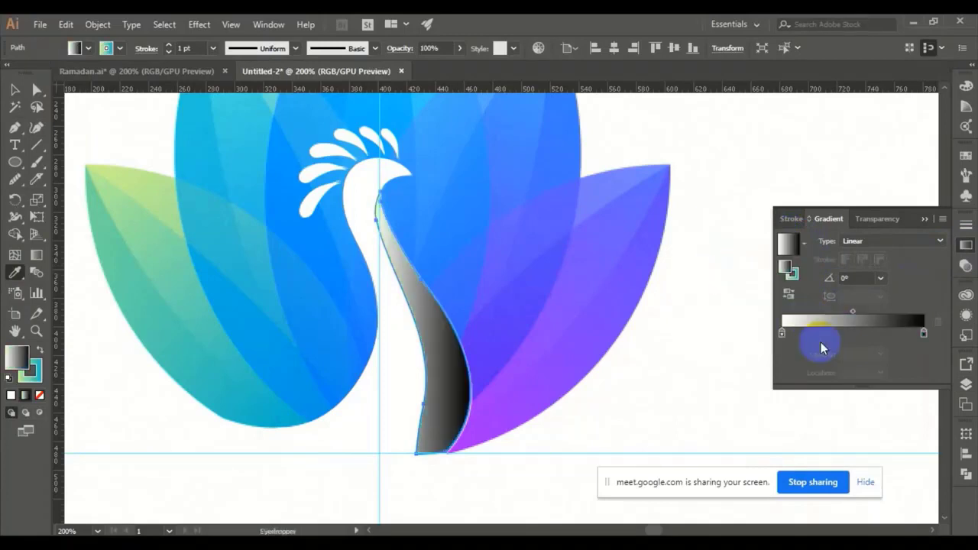
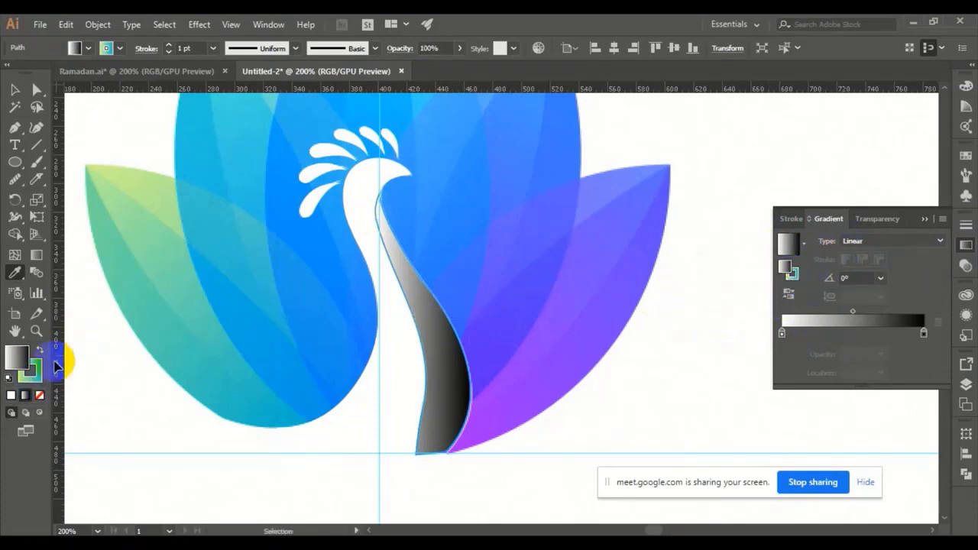
# Step: Remove the neck shading's stroke and reverse its gradient so black starts on the head side
pyautogui.click(39, 395)
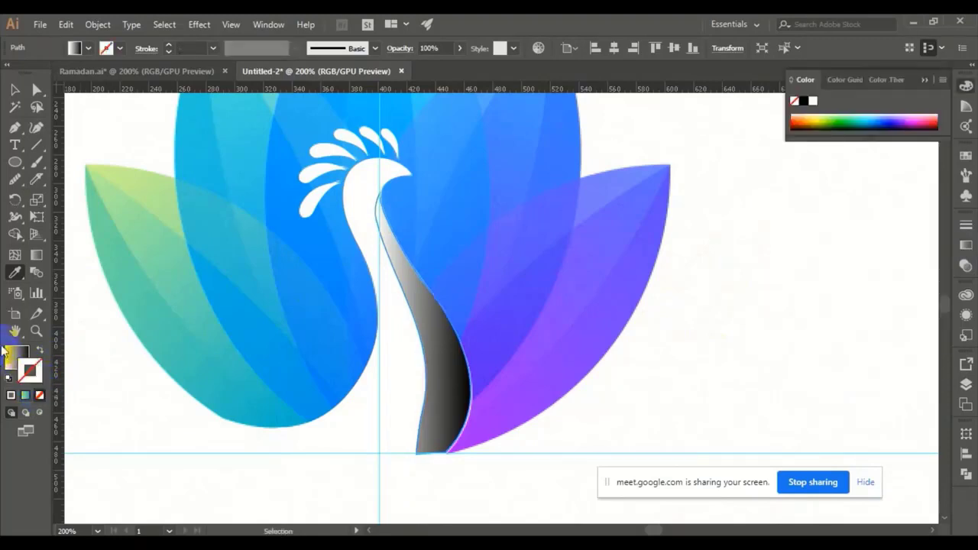
pyautogui.click(966, 245)
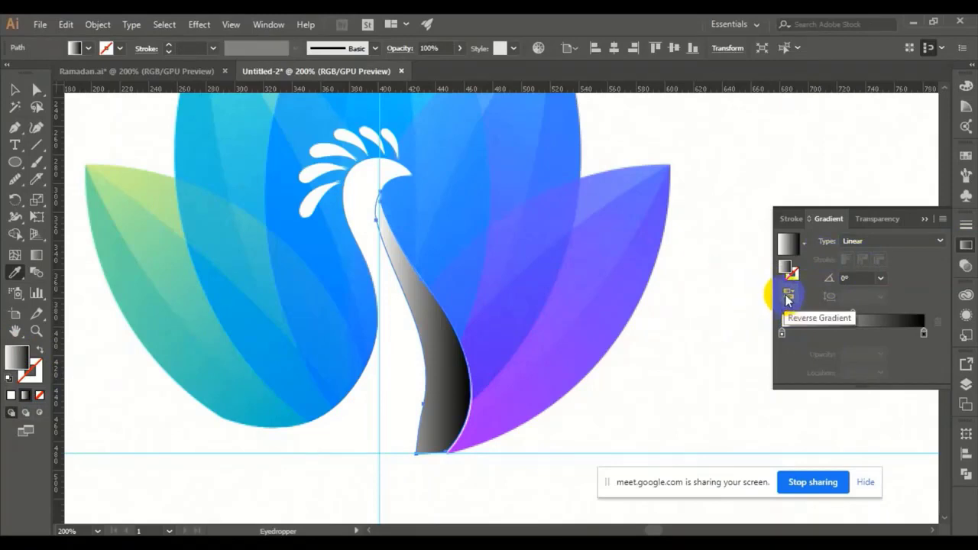
pyautogui.click(789, 297)
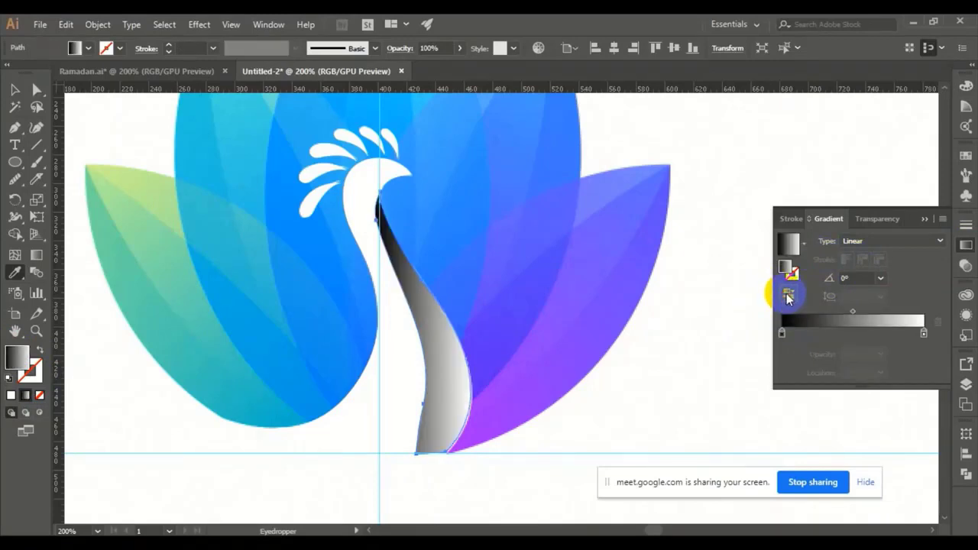
# Step: Change the gradient's black stop to the light grey swatch R=179 G=179 B=179
pyautogui.click(781, 334)
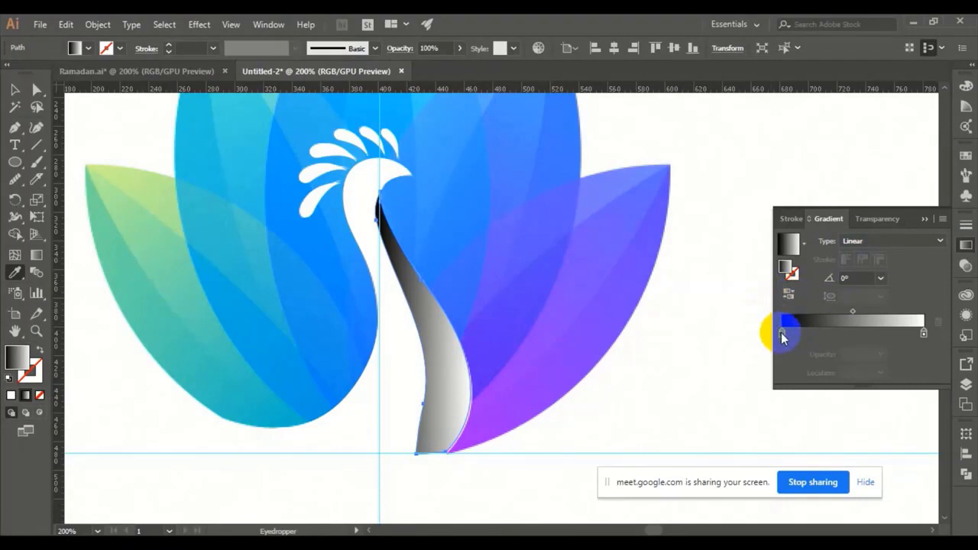
pyautogui.doubleClick(780, 334)
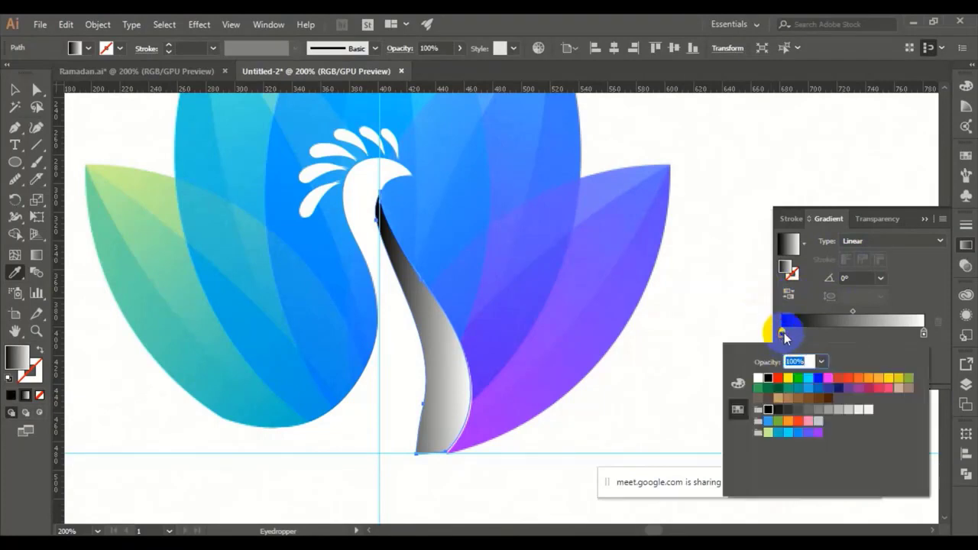
pyautogui.click(828, 411)
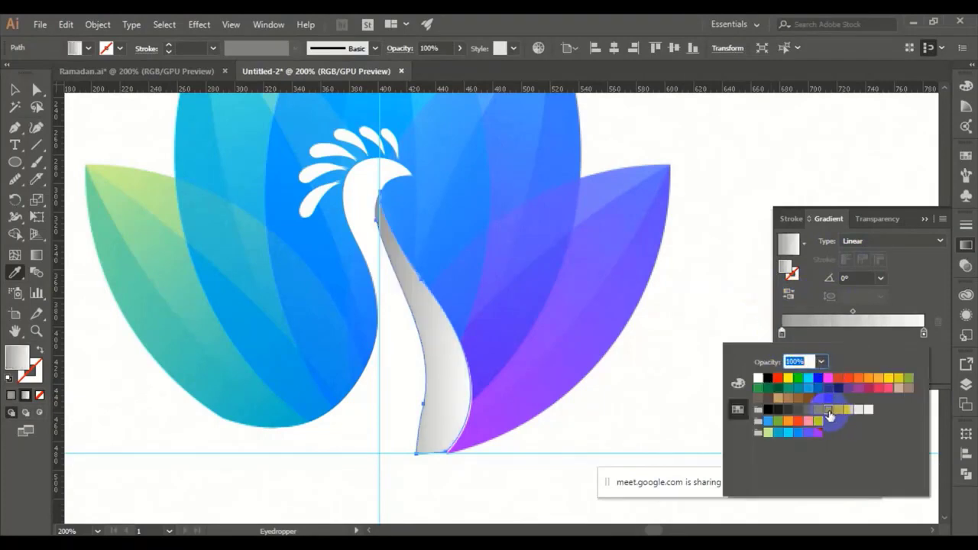
pyautogui.click(838, 414)
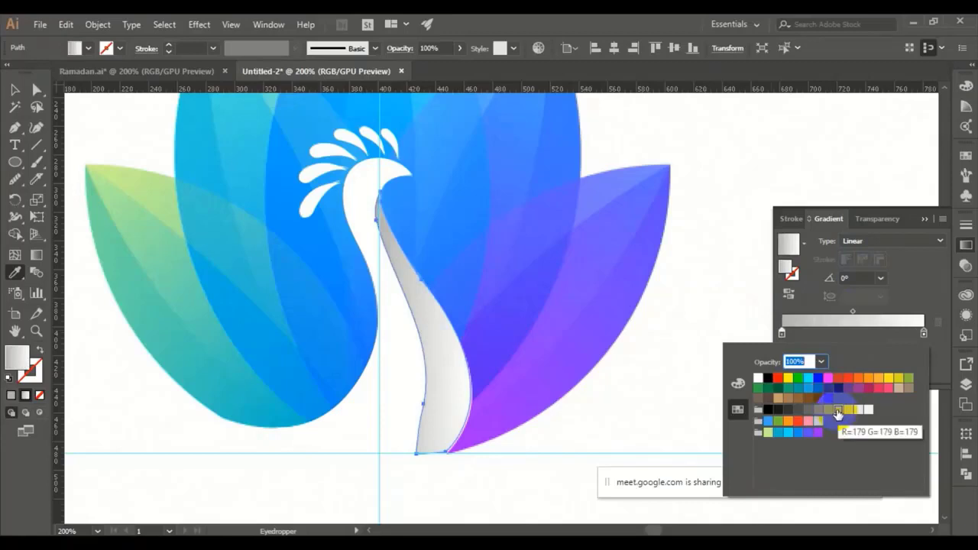
# Step: Redirect the neck shading's gradient down the neck from just below the head to the base, at about -83°
pyautogui.click(37, 261)
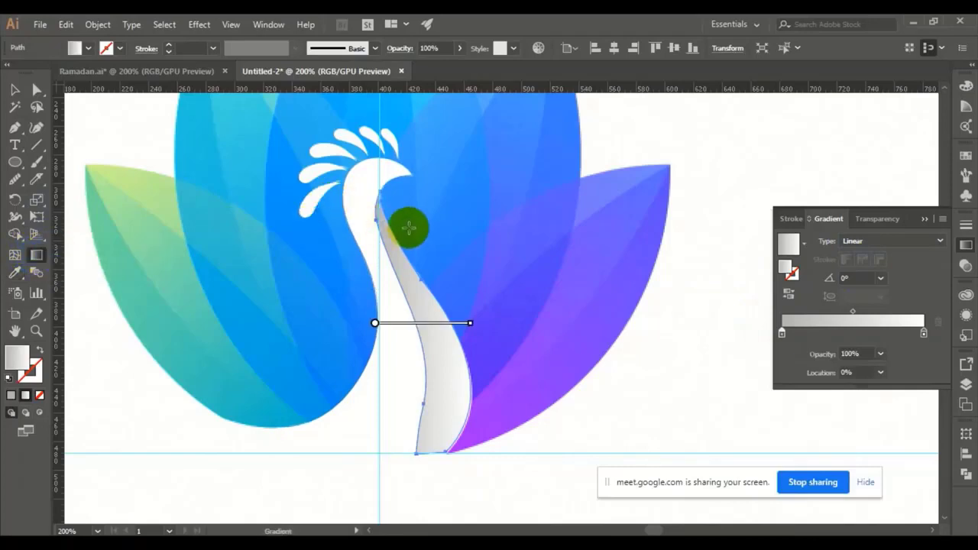
pyautogui.moveTo(408, 229); pyautogui.dragTo(421, 415)
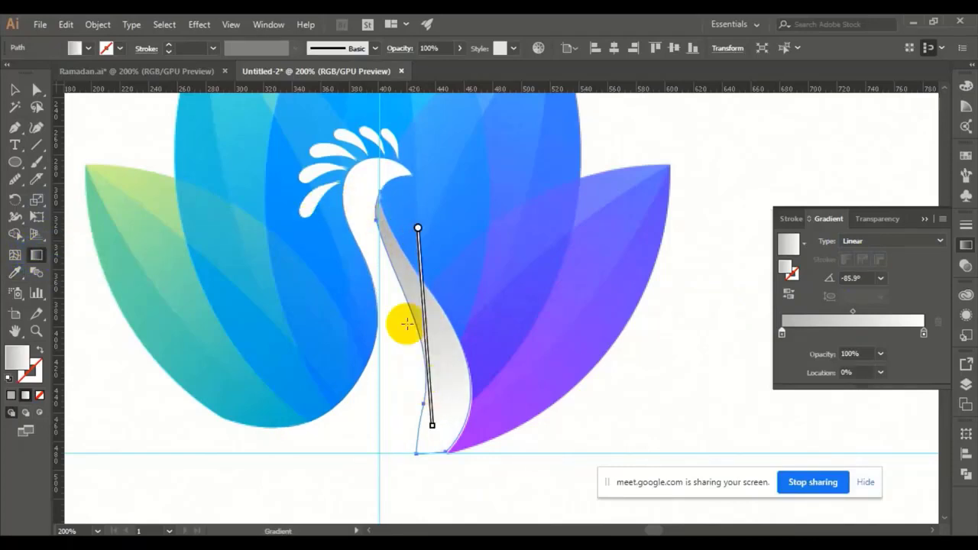
pyautogui.moveTo(416, 229)
pyautogui.mouseDown()
pyautogui.moveTo(411, 240)
pyautogui.moveTo(419, 241)
pyautogui.moveTo(406, 207)
pyautogui.mouseUp()
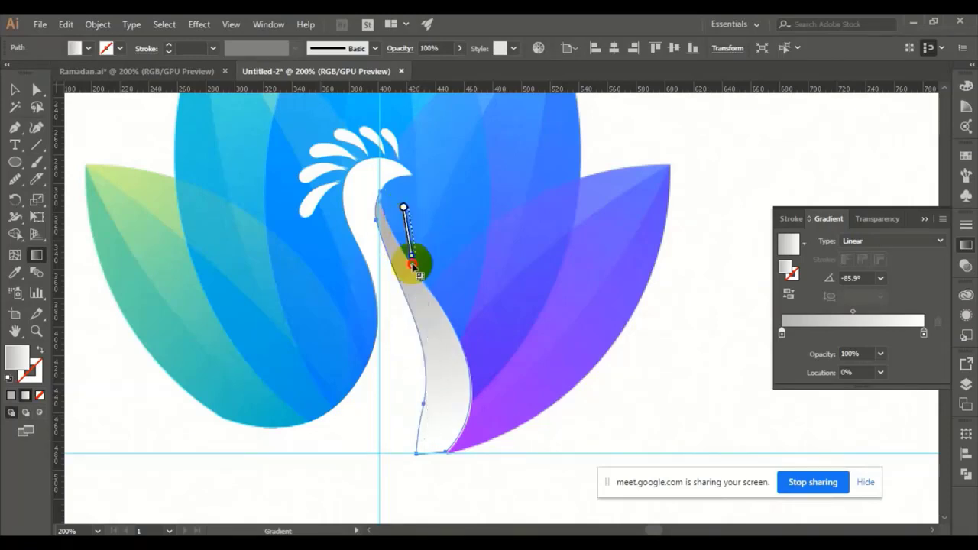
pyautogui.moveTo(432, 437); pyautogui.dragTo(435, 439)
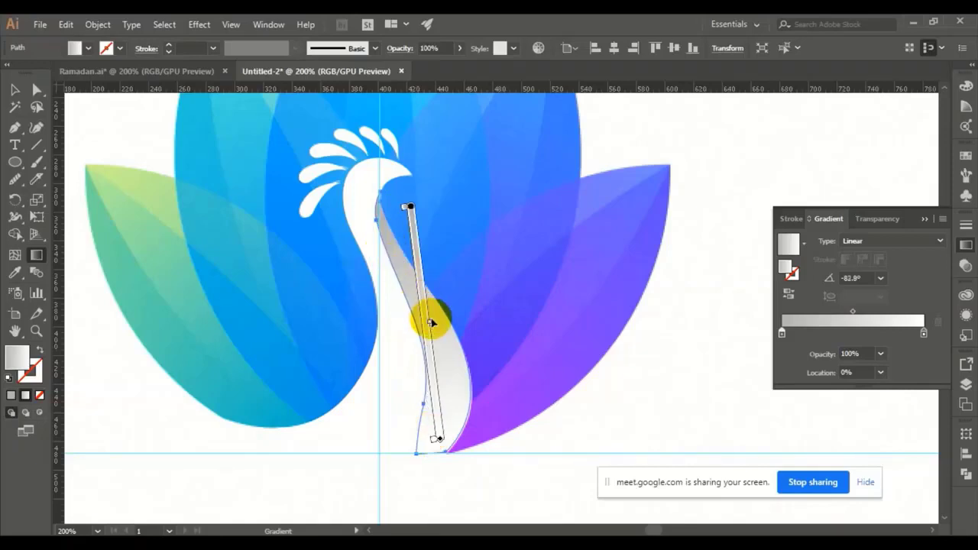
pyautogui.moveTo(427, 324); pyautogui.dragTo(432, 321)
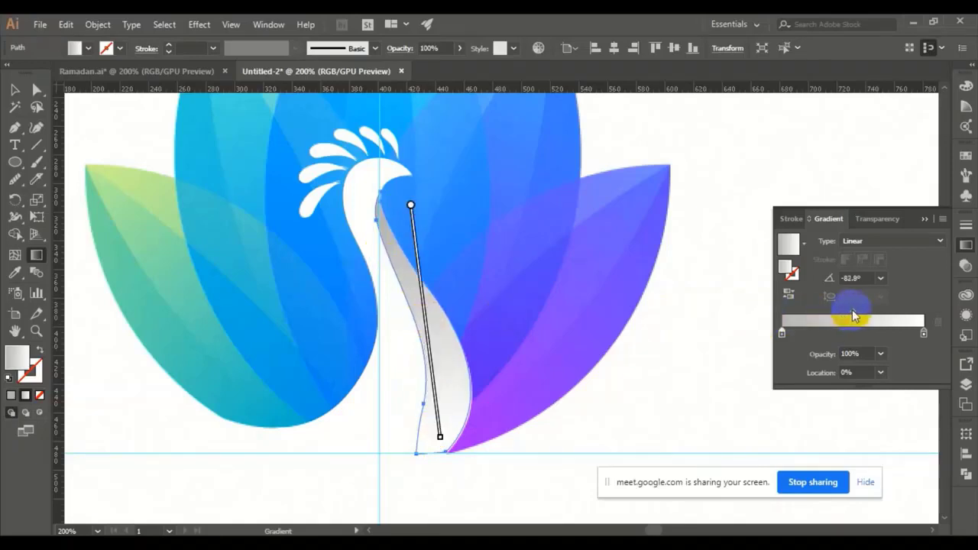
# Step: Shift the neck gradient's midpoint toward the grey end, testing a darker grey swatch before returning that stop to the light grey
pyautogui.moveTo(854, 315); pyautogui.dragTo(833, 315)
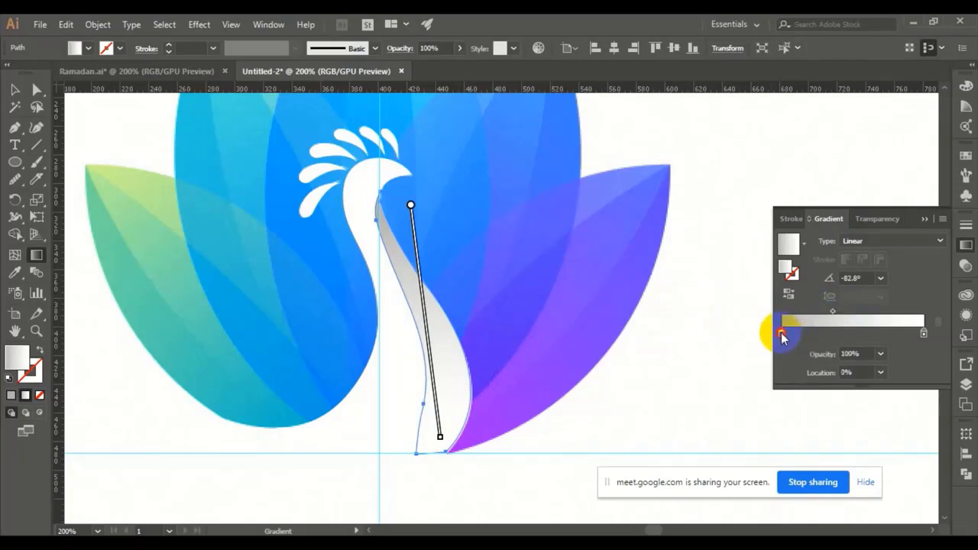
pyautogui.doubleClick(781, 334)
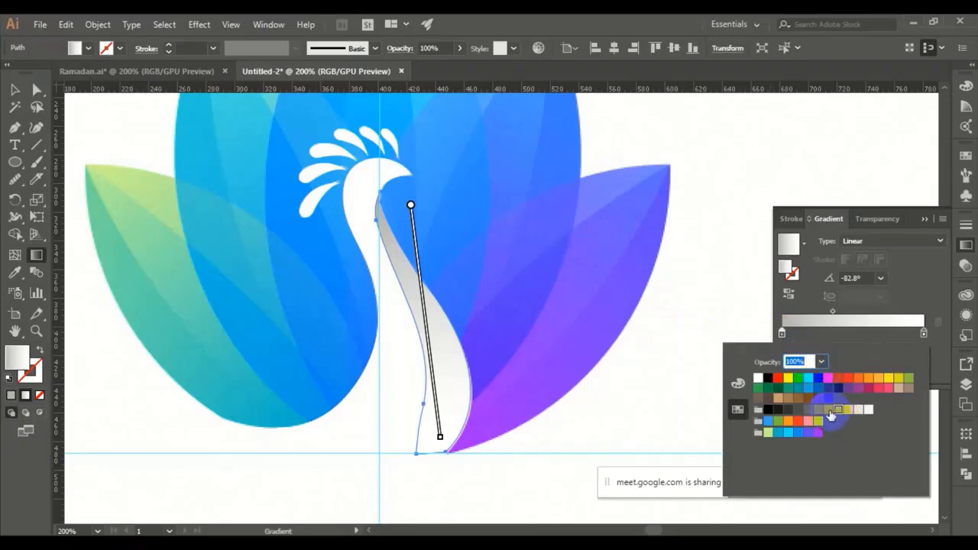
pyautogui.click(830, 412)
pyautogui.click(837, 411)
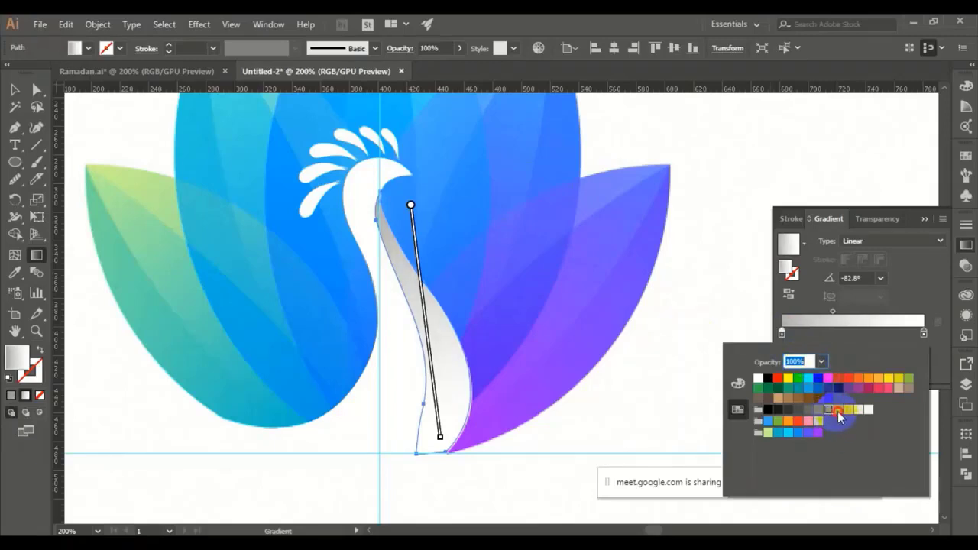
pyautogui.click(16, 90)
pyautogui.press('g')
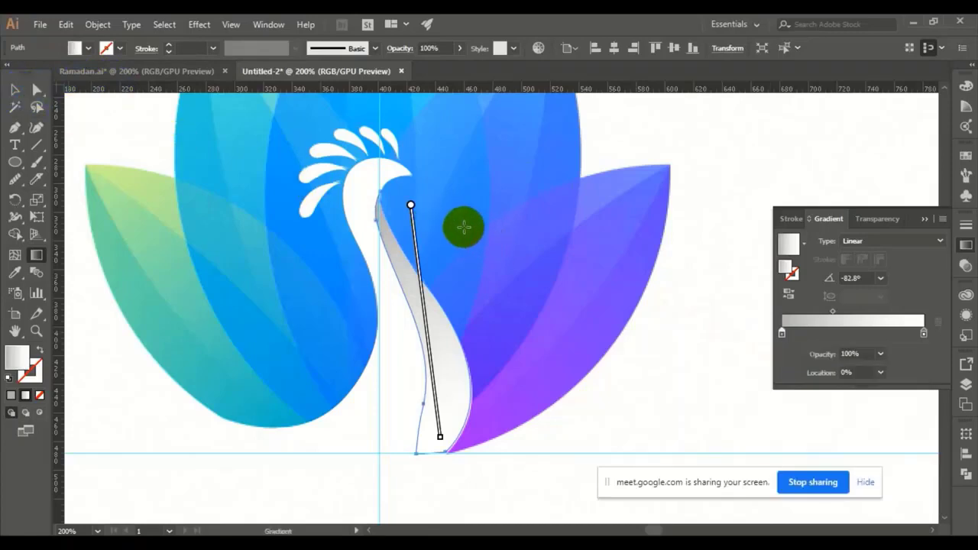
# Step: Redirect the neck shading's gradient diagonally from the upper neck toward the base, at about -56°
pyautogui.press('space')
pyautogui.moveTo(478, 236)
pyautogui.mouseDown()
pyautogui.moveTo(594, 258)
pyautogui.moveTo(526, 271)
pyautogui.mouseUp()
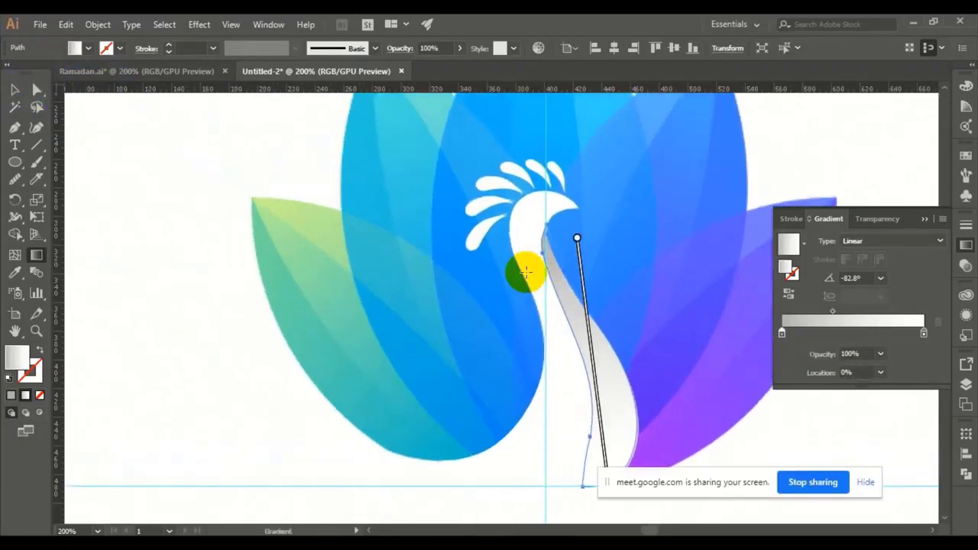
pyautogui.hotkey('ctrl', '-')
pyautogui.hotkey('ctrl', '-')
pyautogui.moveTo(368, 285); pyautogui.dragTo(447, 298)
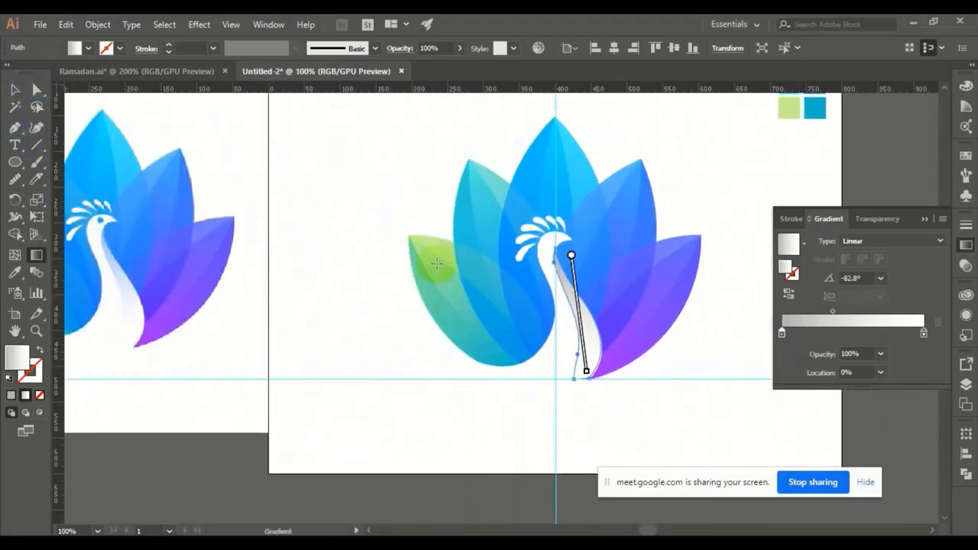
pyautogui.hotkey('ctrl', '+')
pyautogui.hotkey('ctrl', '+')
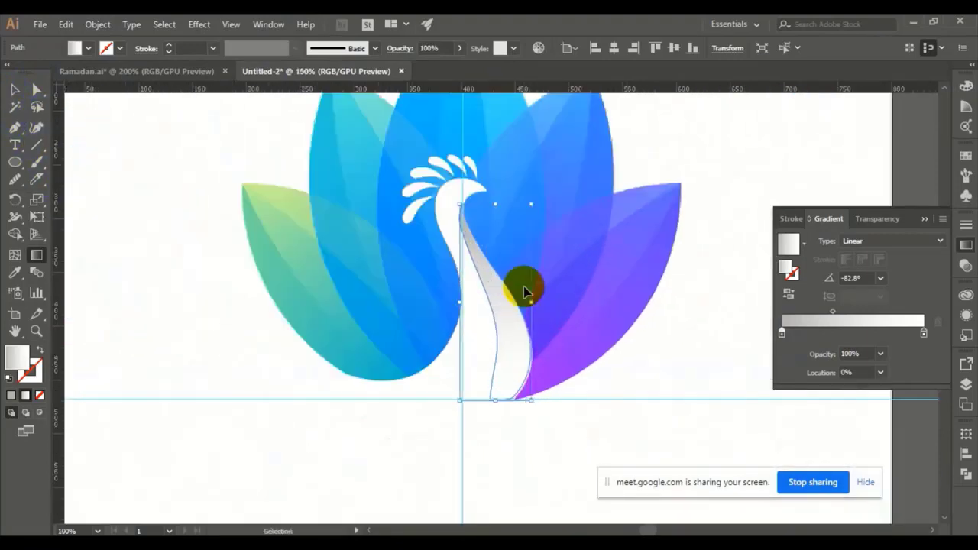
pyautogui.moveTo(441, 211); pyautogui.dragTo(578, 411)
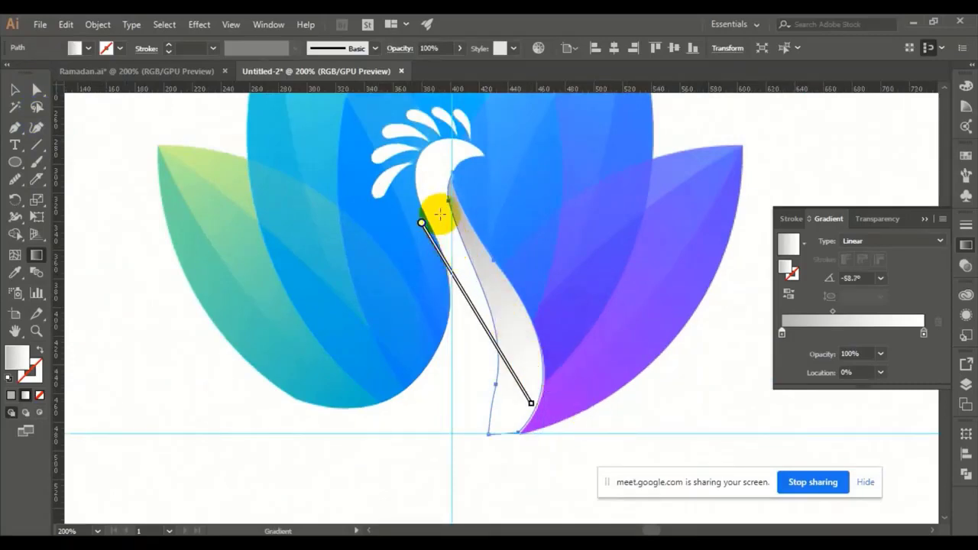
pyautogui.moveTo(443, 199); pyautogui.dragTo(565, 380)
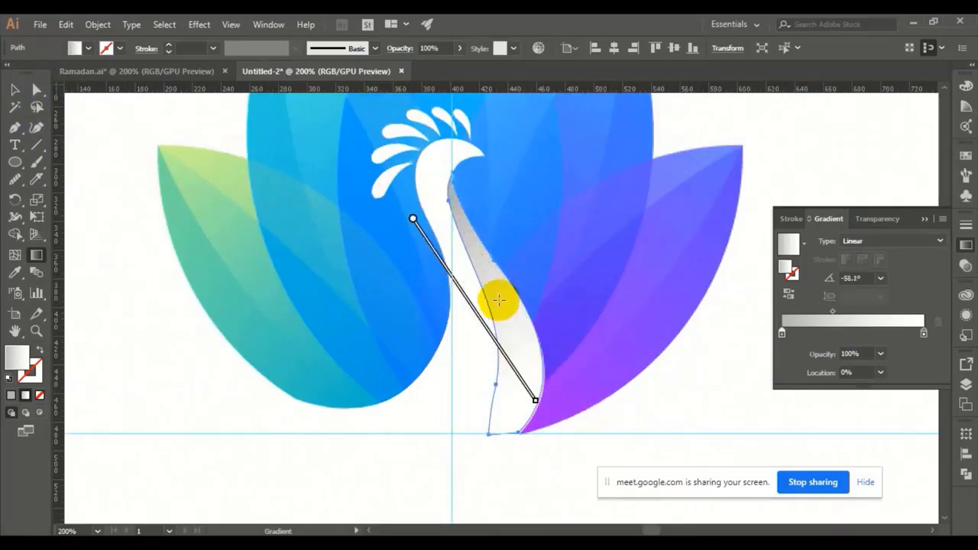
pyautogui.moveTo(444, 219)
pyautogui.mouseDown()
pyautogui.moveTo(508, 291)
pyautogui.moveTo(527, 340)
pyautogui.mouseUp()
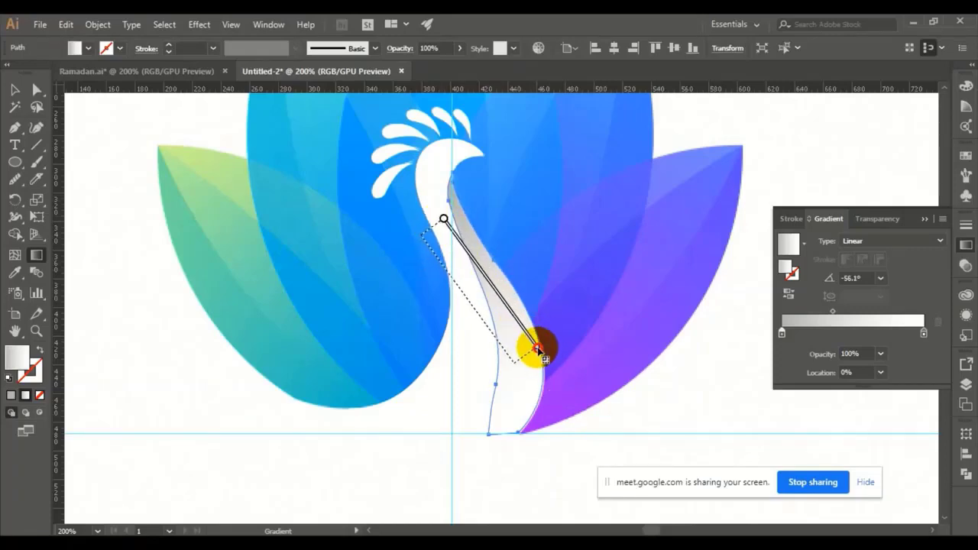
pyautogui.moveTo(424, 233); pyautogui.dragTo(525, 386)
pyautogui.click(14, 89)
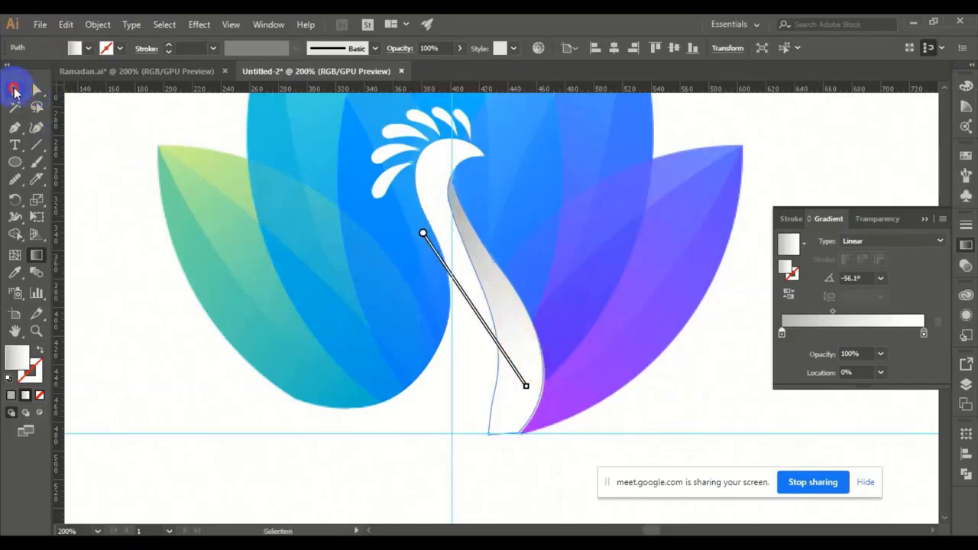
# Step: Select the peacock's white body together with its neck shading and group them
pyautogui.click(366, 288)
pyautogui.hotkey('ctrl', '-')
pyautogui.hotkey('ctrl', '-')
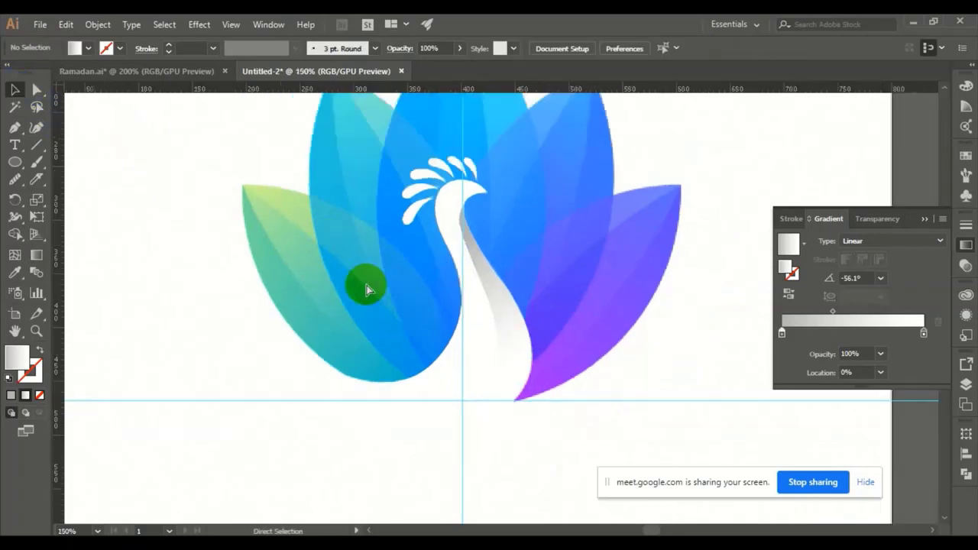
pyautogui.click(515, 304)
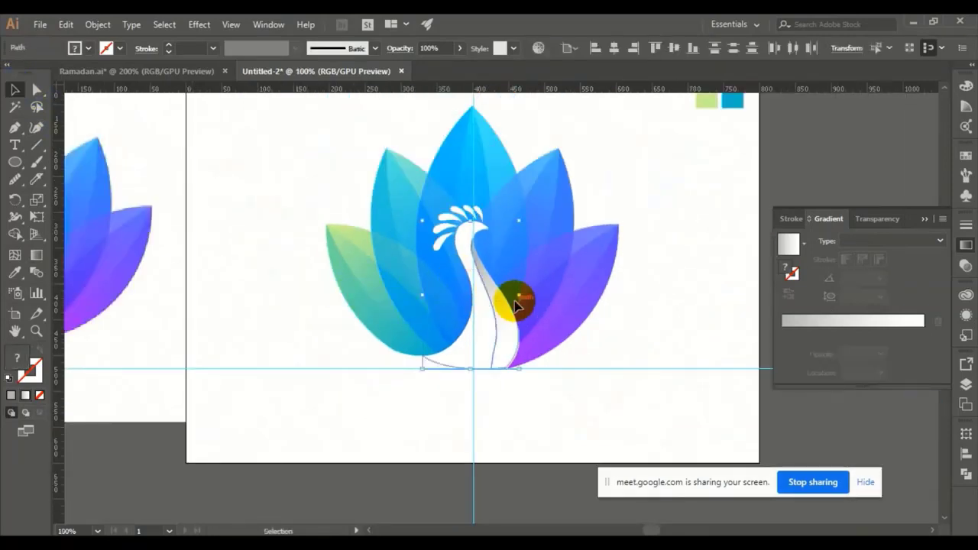
pyautogui.hotkey('ctrl', 'g')
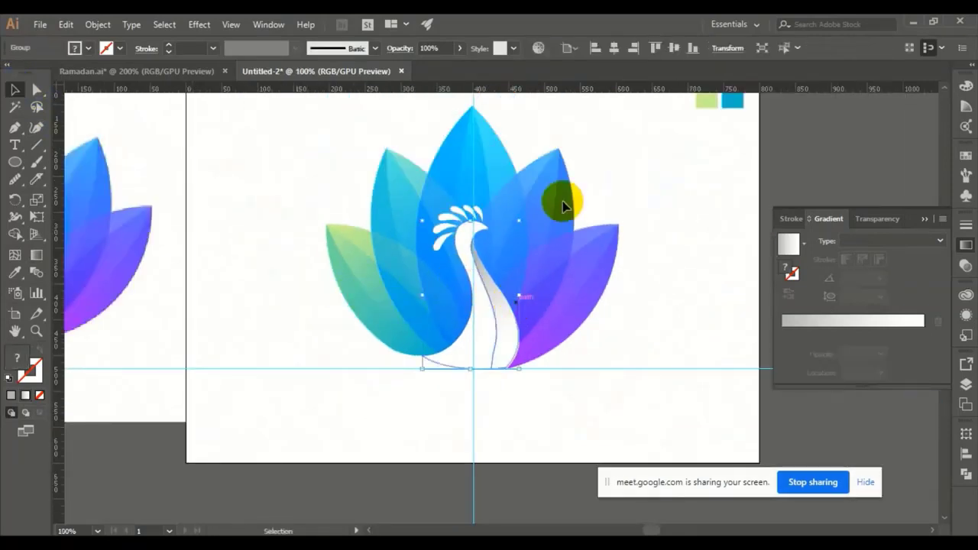
# Step: Unlock the reference image on the artboard and the two petal groups beneath it in the layer list
pyautogui.hotkey('ctrl', '-')
pyautogui.hotkey('ctrl', '-')
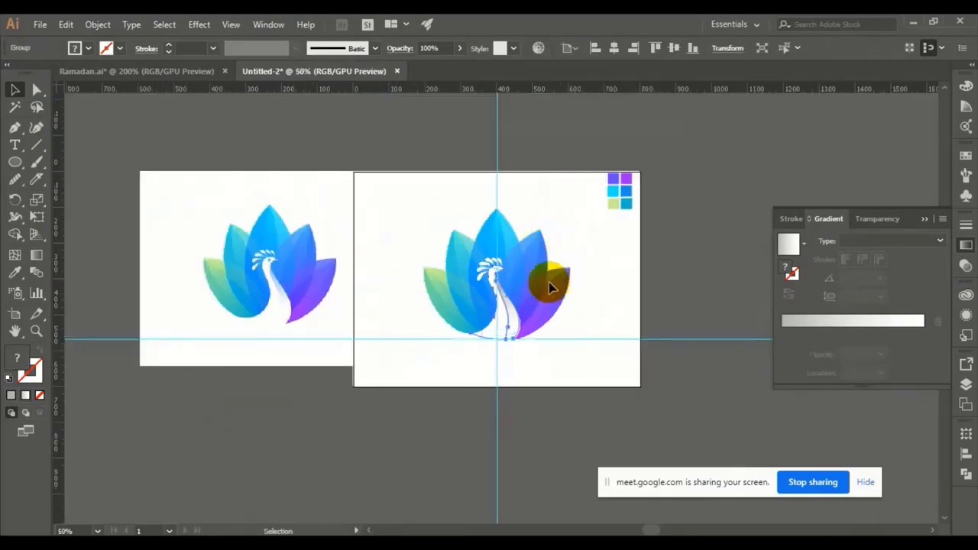
pyautogui.click(548, 282)
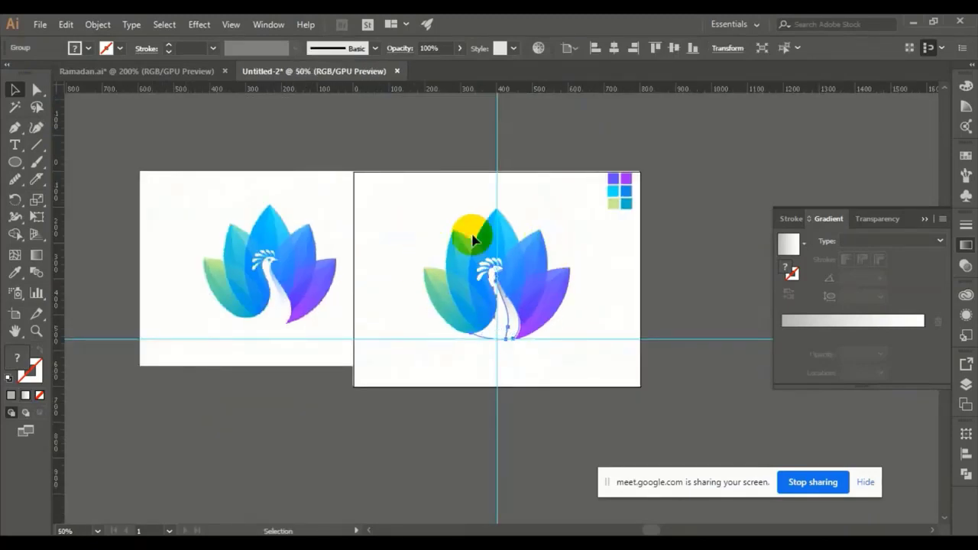
pyautogui.click(966, 385)
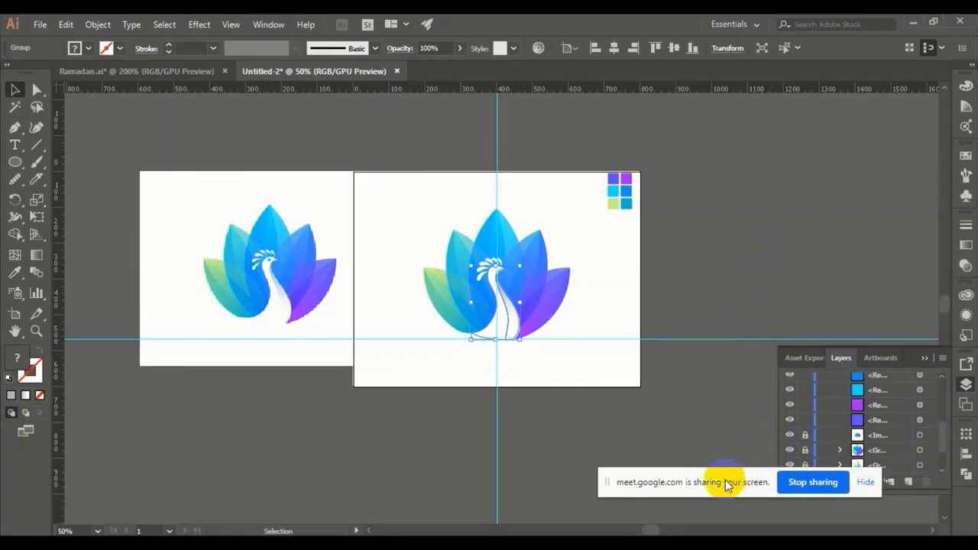
pyautogui.moveTo(721, 476); pyautogui.dragTo(519, 491)
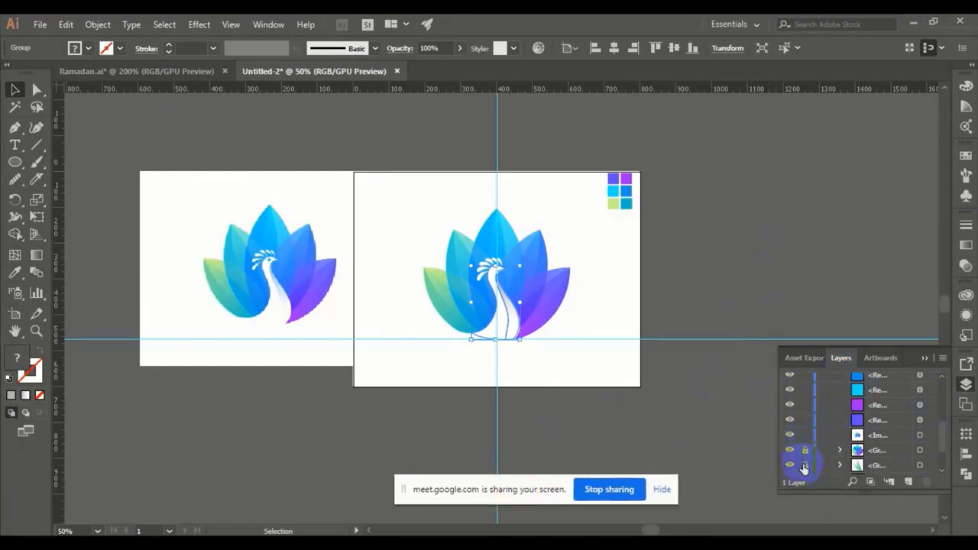
pyautogui.moveTo(804, 451); pyautogui.dragTo(804, 463)
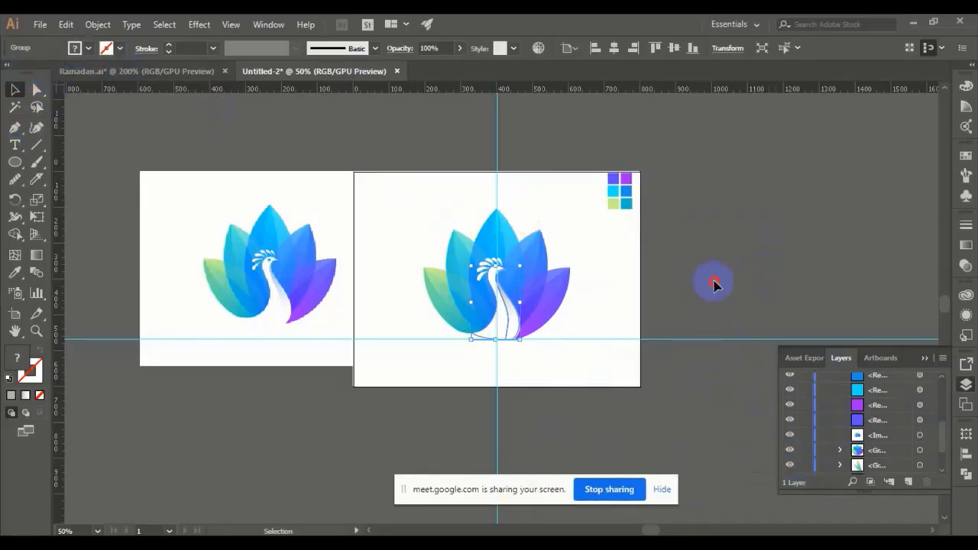
# Step: Move the reference image off the artboard to the empty area below the other reference picture
pyautogui.click(618, 272)
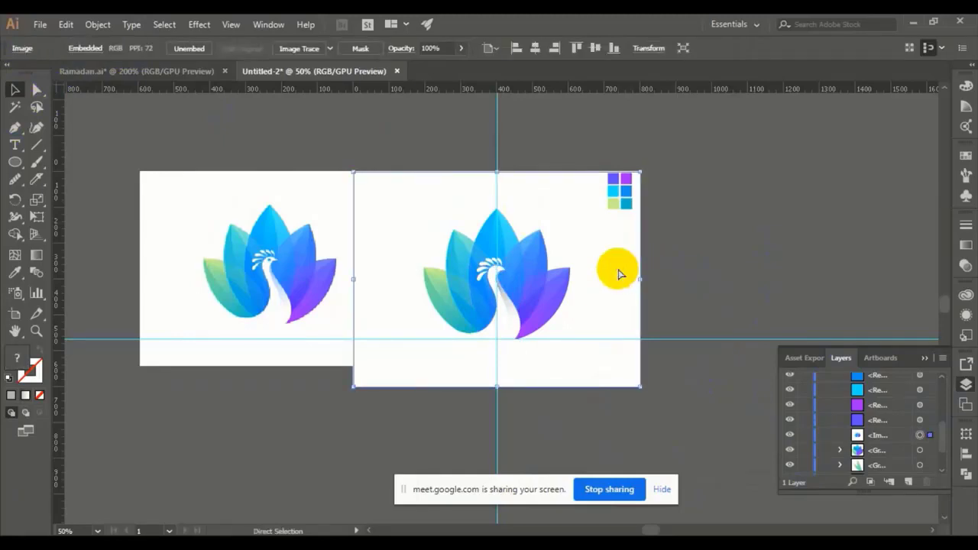
pyautogui.hotkey('ctrl', '-')
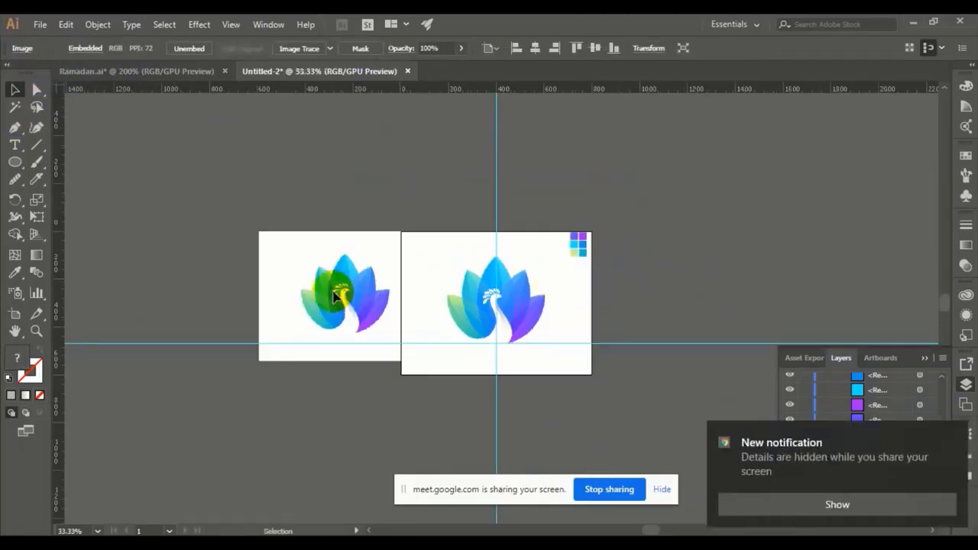
pyautogui.click(333, 296)
pyautogui.moveTo(433, 298); pyautogui.dragTo(247, 438)
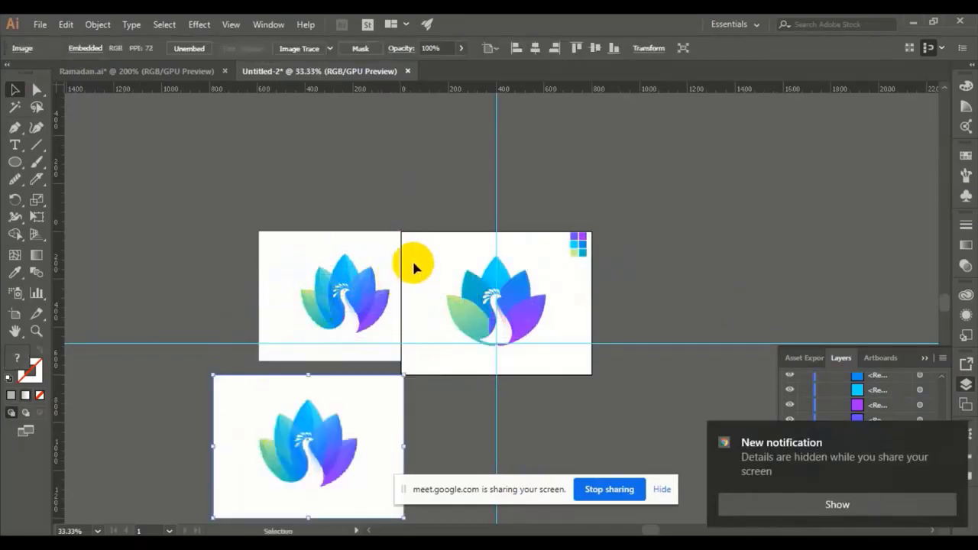
# Step: Send the group of large outer petals to the back, behind the inner green petals
pyautogui.hotkey('ctrl', '1')
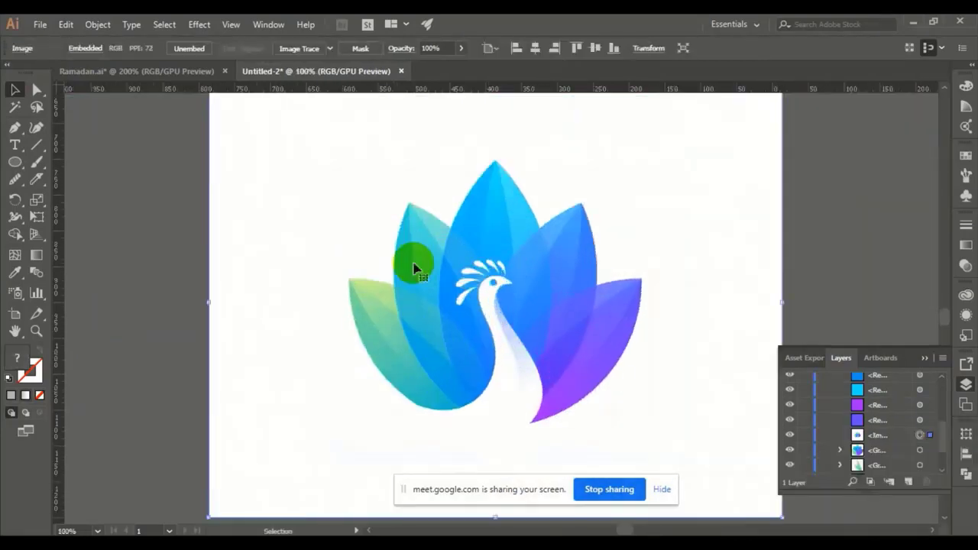
pyautogui.moveTo(591, 242); pyautogui.dragTo(367, 387)
pyautogui.click(718, 253)
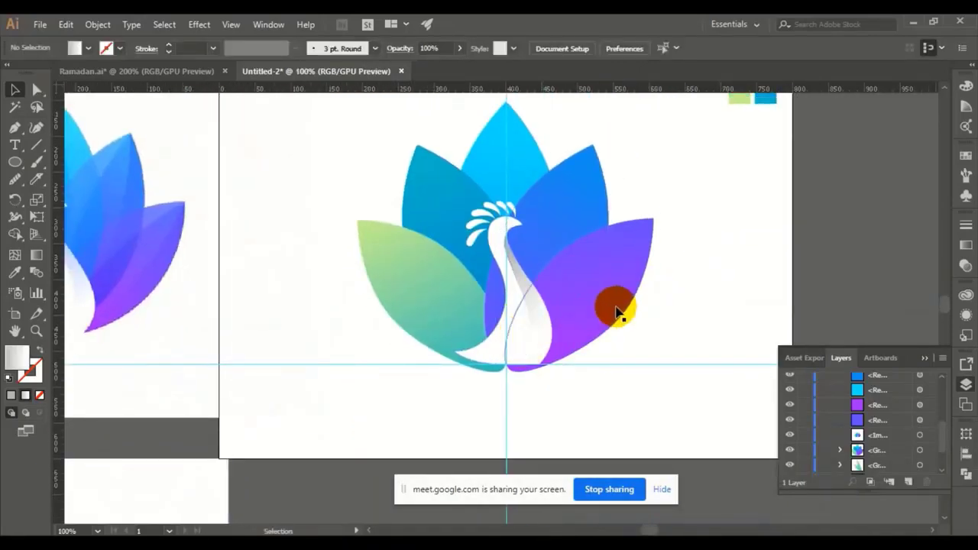
pyautogui.click(473, 176)
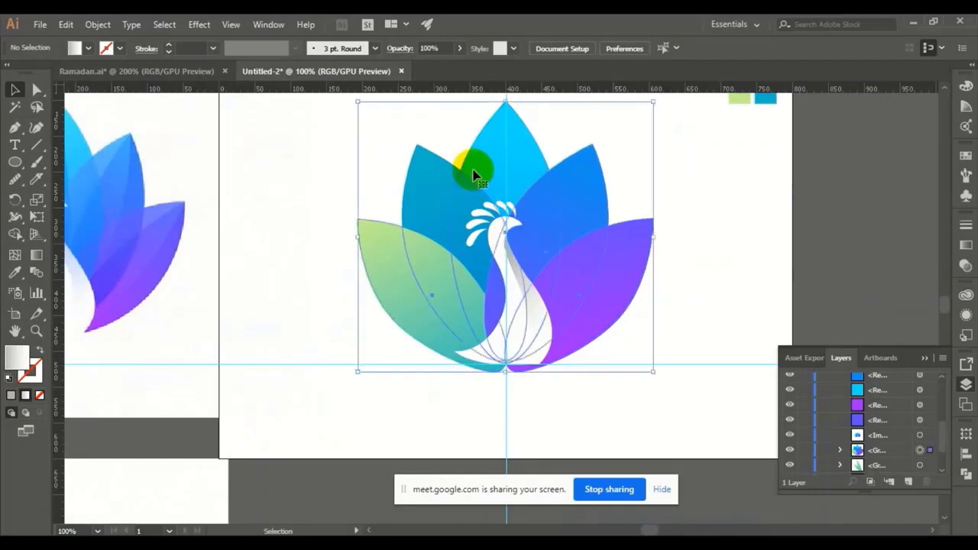
pyautogui.rightClick(474, 171)
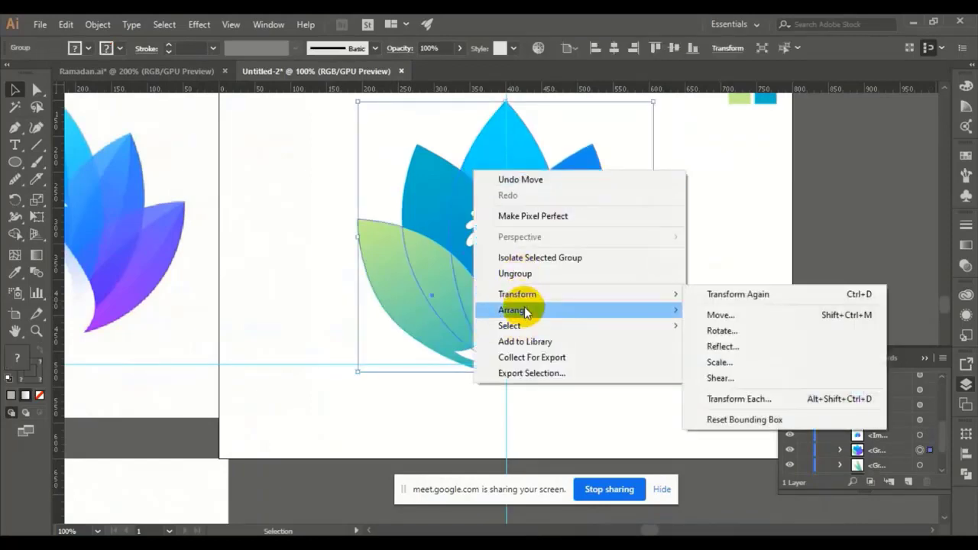
pyautogui.moveTo(525, 313)
pyautogui.click(727, 359)
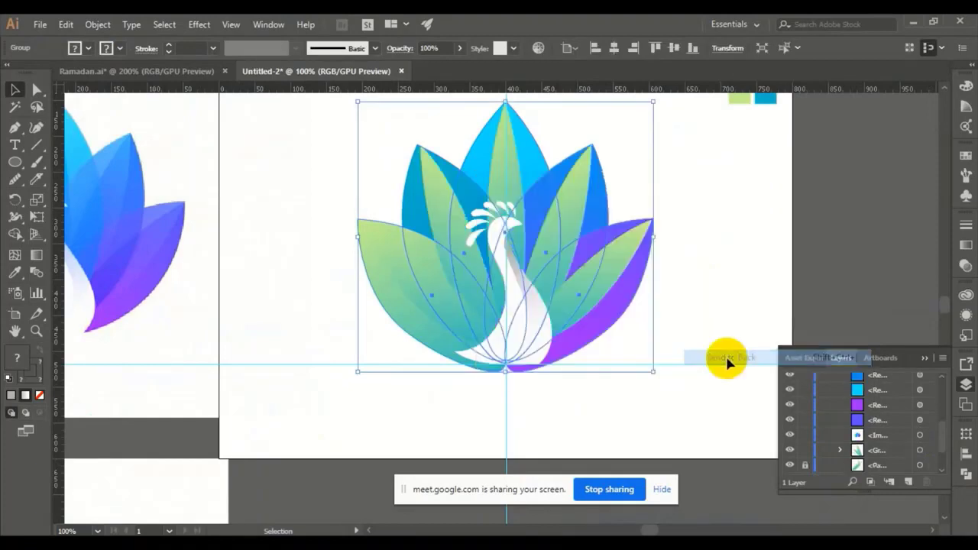
pyautogui.click(720, 300)
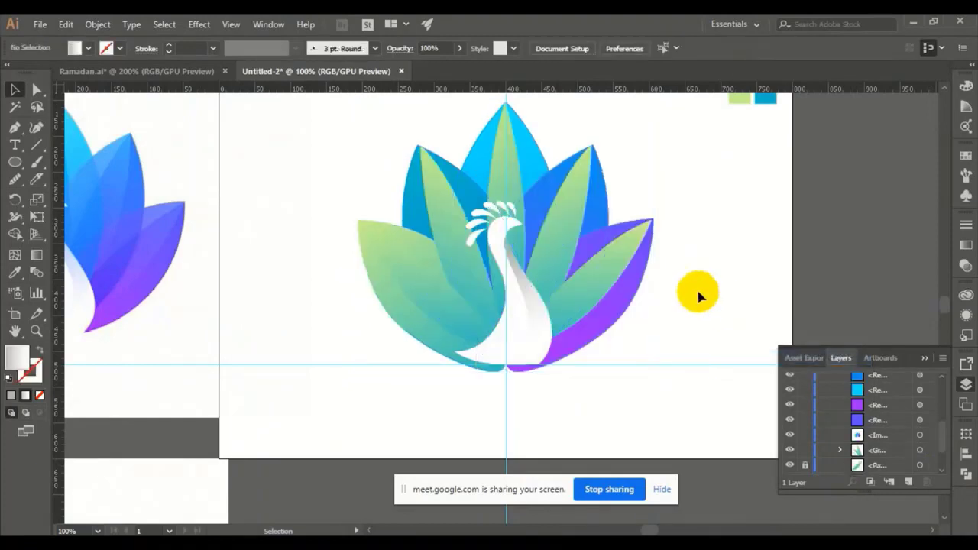
# Step: Ungroup the large outer petals so each one can be edited separately
pyautogui.click(624, 266)
pyautogui.rightClick(623, 263)
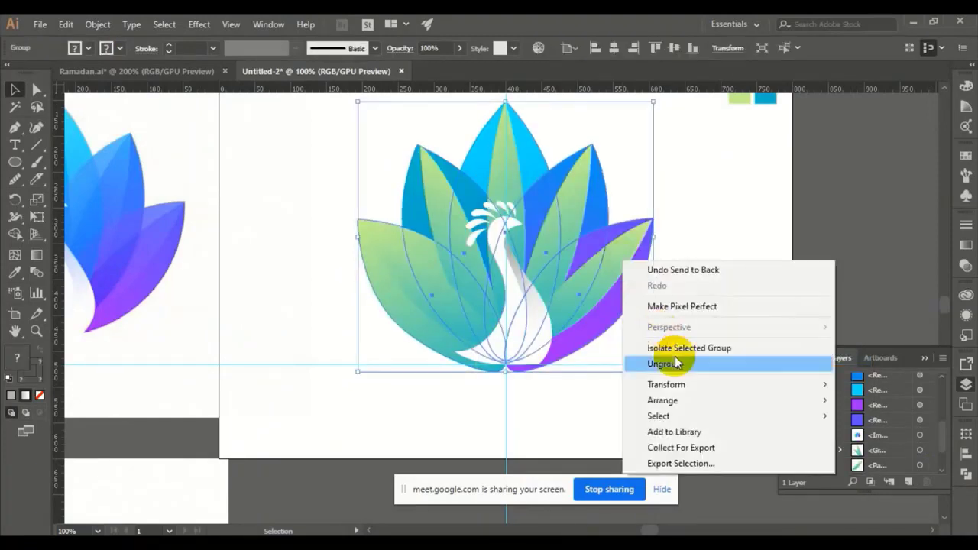
pyautogui.click(676, 365)
pyautogui.click(724, 230)
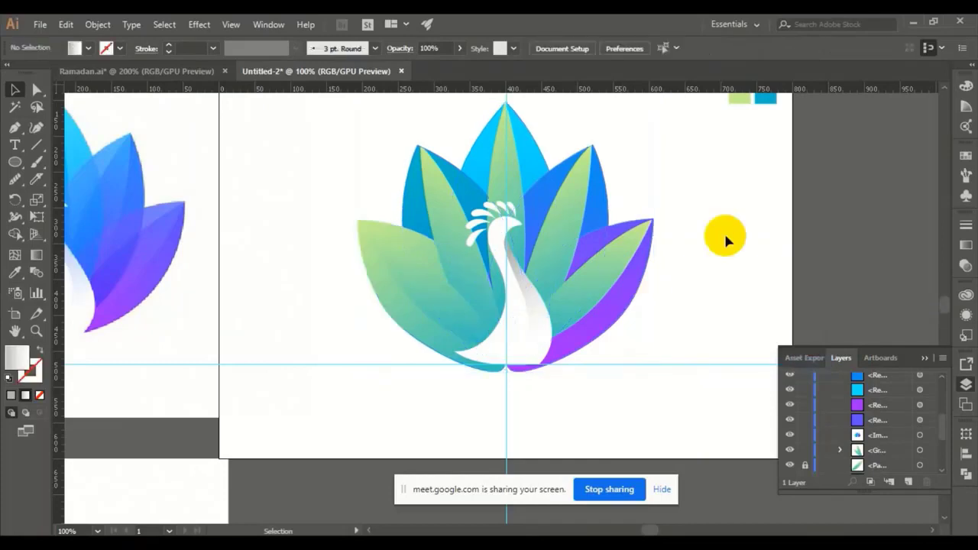
# Step: Select the large purple petal, sample its gradient fill with the Eyedropper, and deselect it
pyautogui.click(622, 257)
pyautogui.click(15, 272)
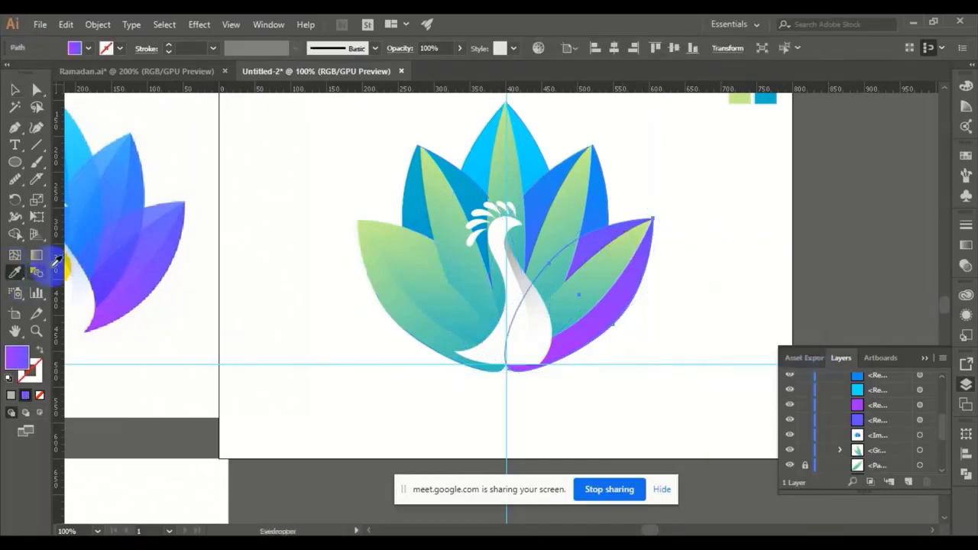
pyautogui.click(628, 285)
pyautogui.click(14, 89)
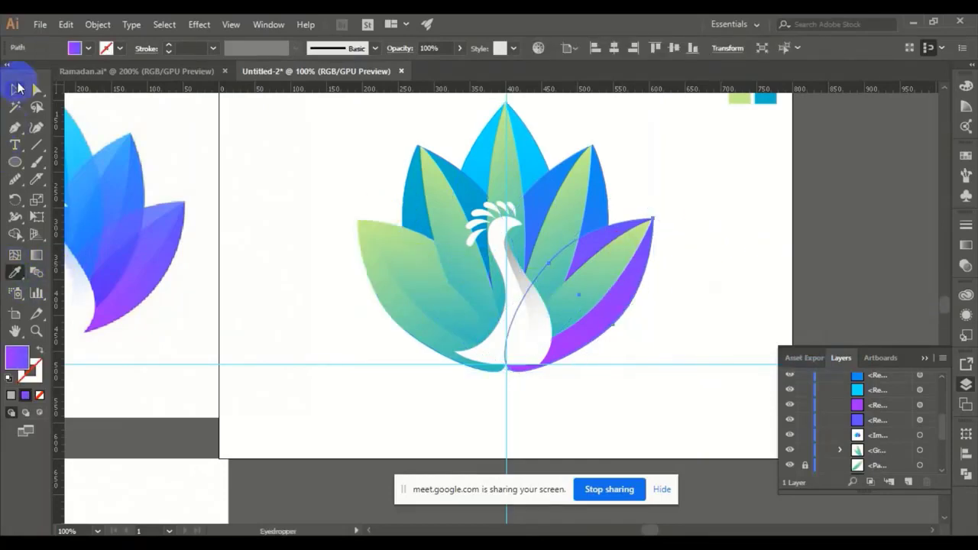
pyautogui.click(642, 159)
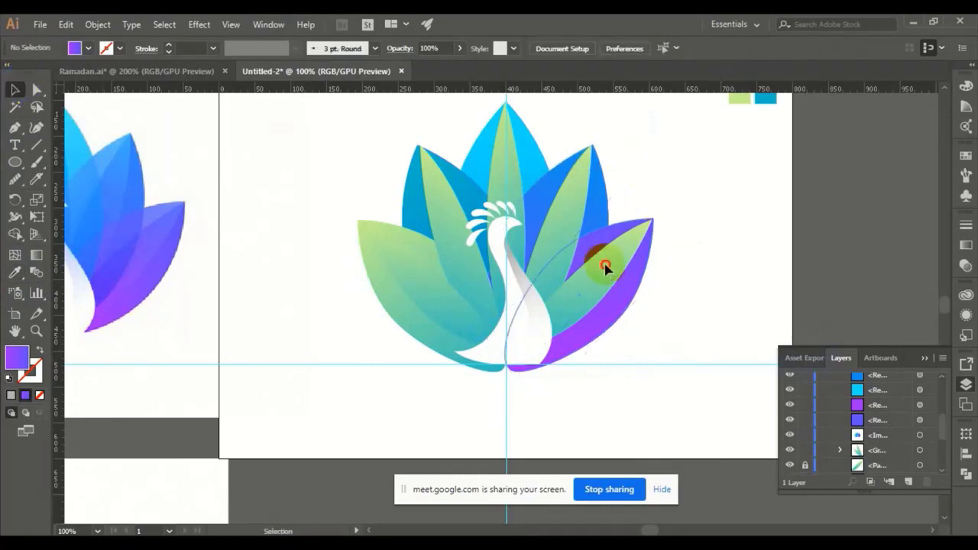
# Step: Unlock the inner green petal that lies in front of the large purple petal
pyautogui.rightClick(604, 266)
pyautogui.click(651, 178)
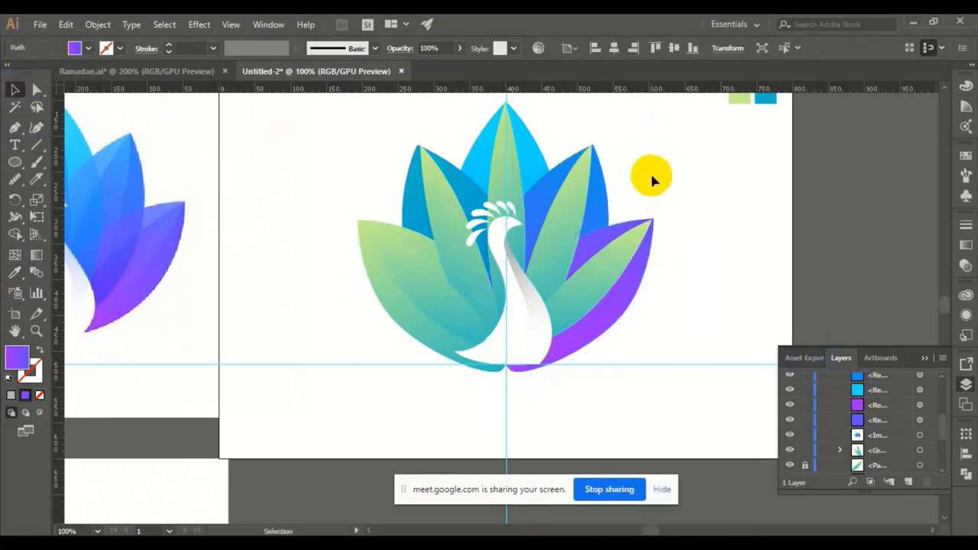
pyautogui.click(639, 253)
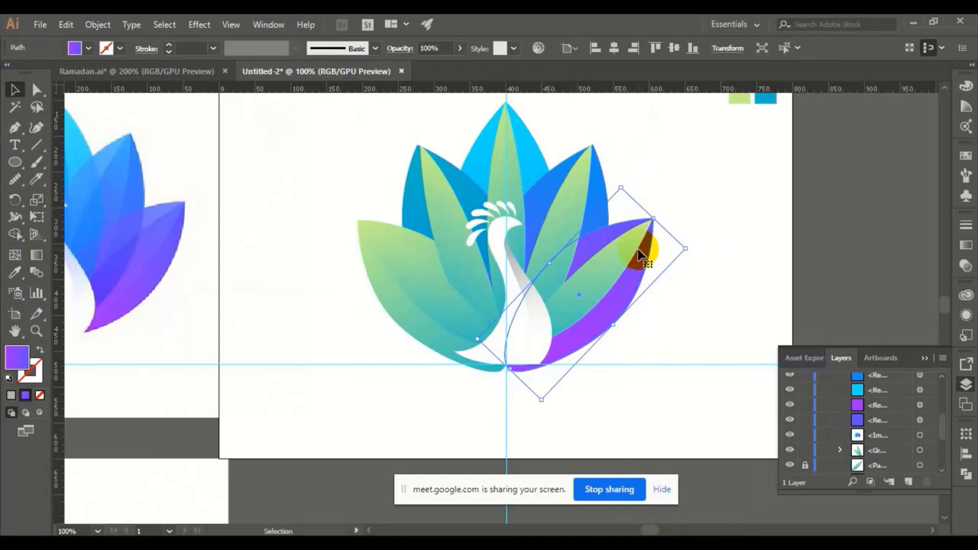
pyautogui.click(705, 265)
pyautogui.click(557, 200)
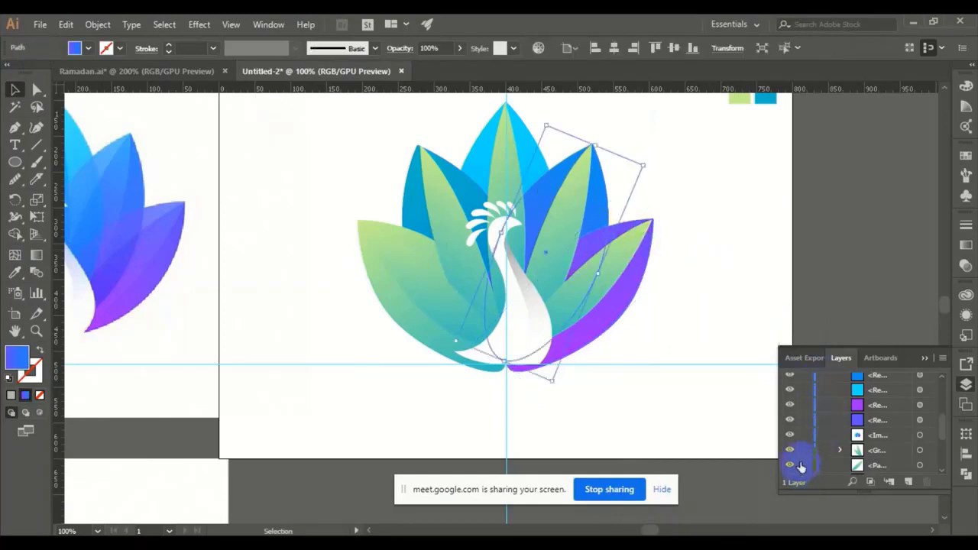
pyautogui.click(692, 292)
# Step: Fill the inner green petal in front of the purple petal with the purple petal's gradient using the Eyedropper
pyautogui.click(619, 258)
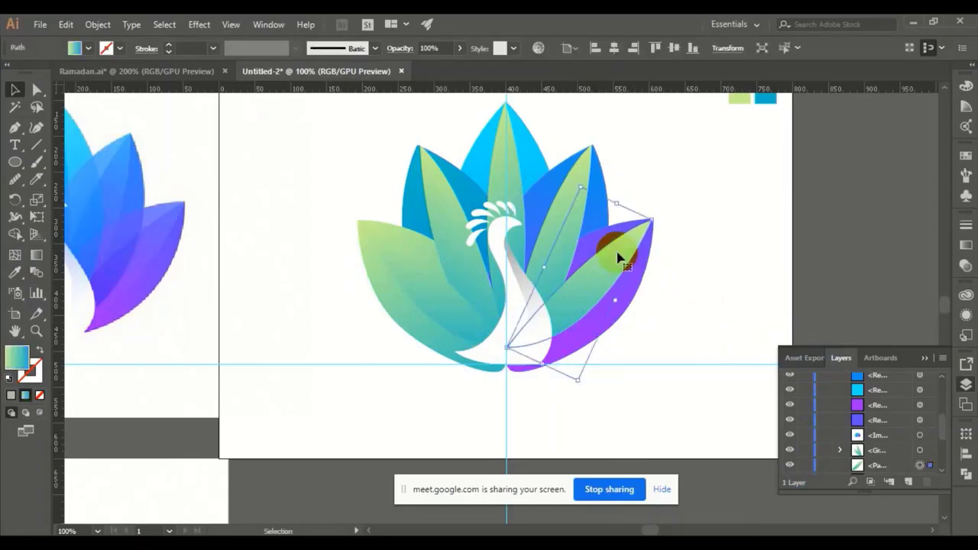
pyautogui.click(15, 272)
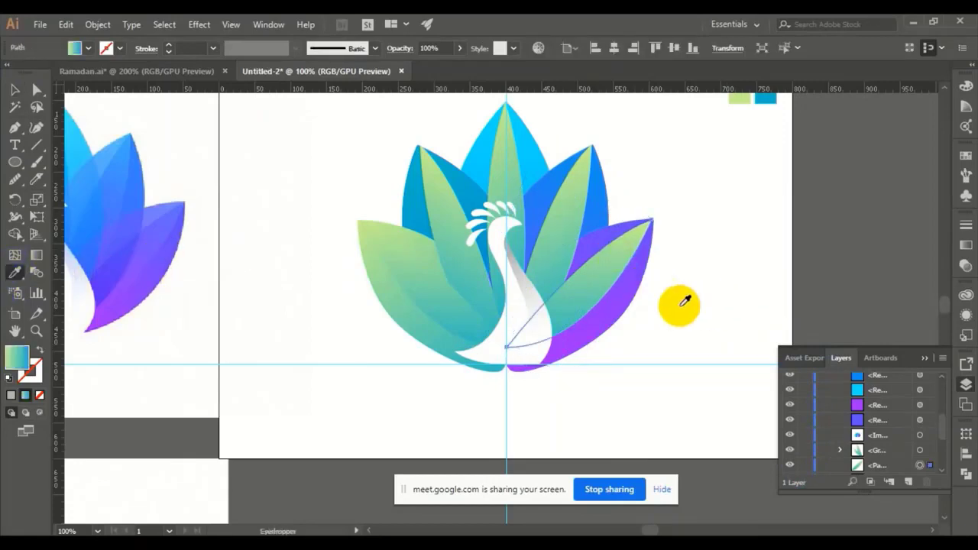
pyautogui.click(625, 291)
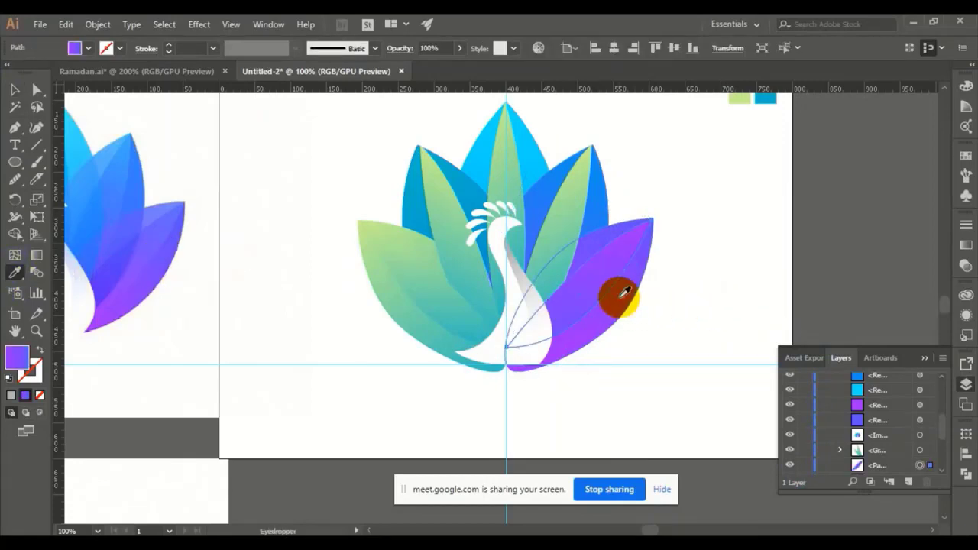
# Step: Try several gradient directions on the inner purple petal, running from its tip area down toward the base
pyautogui.click(31, 258)
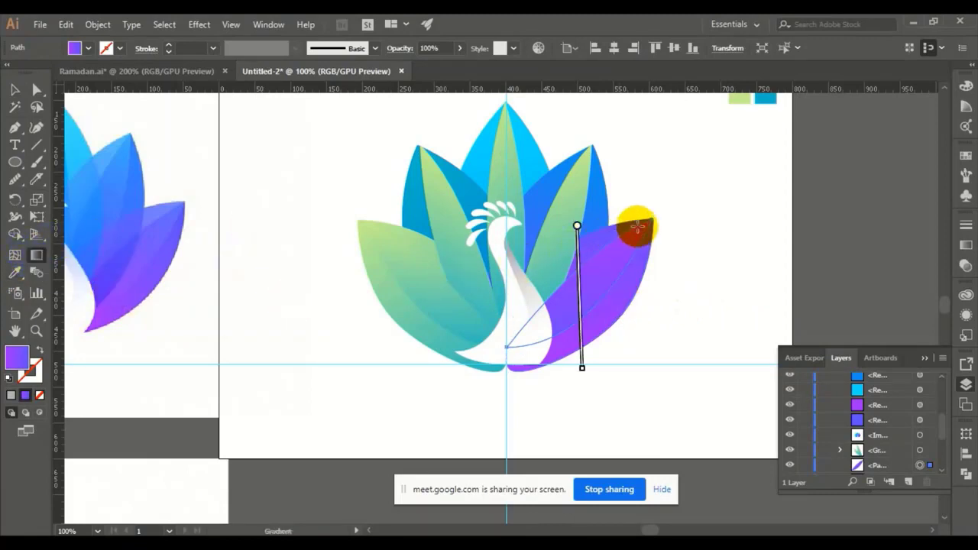
pyautogui.moveTo(637, 226)
pyautogui.mouseDown()
pyautogui.moveTo(620, 269)
pyautogui.moveTo(529, 349)
pyautogui.mouseUp()
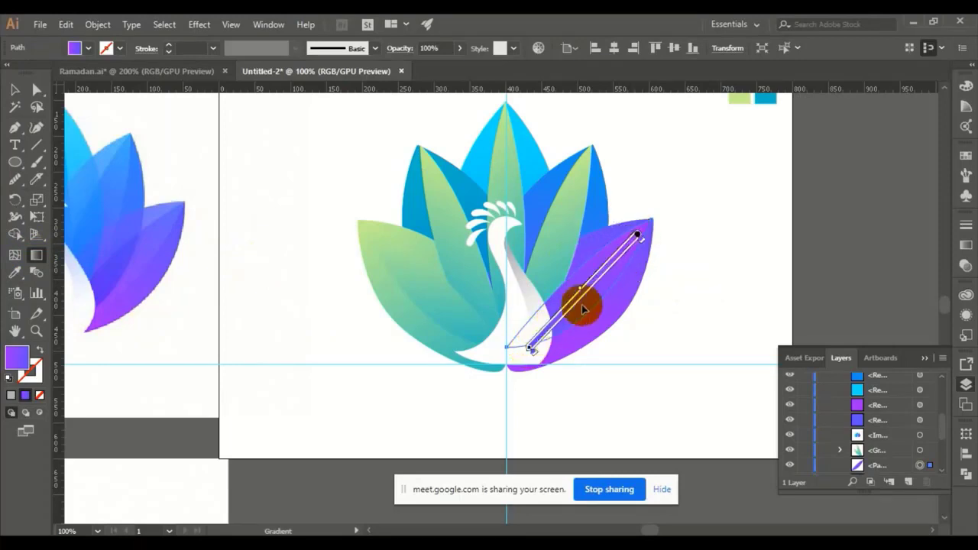
pyautogui.click(965, 249)
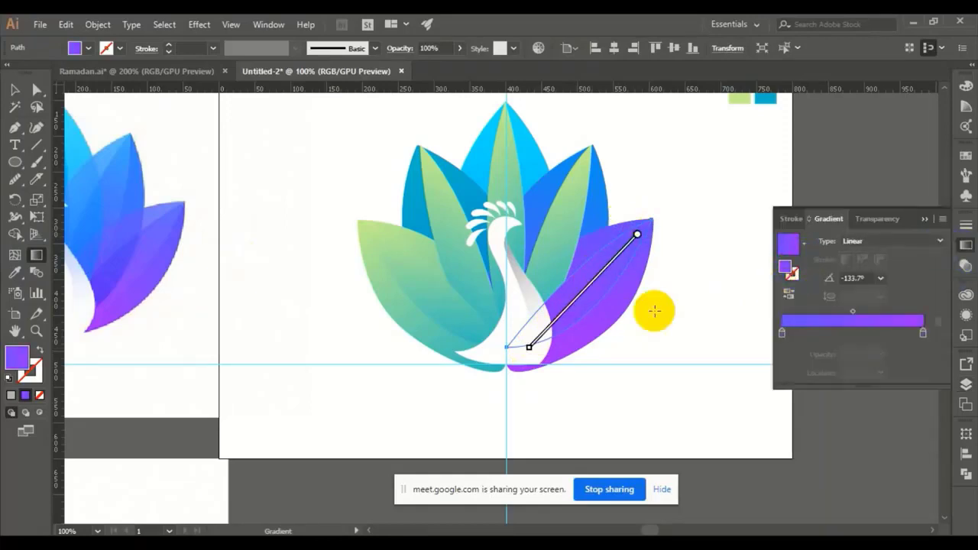
pyautogui.moveTo(640, 256); pyautogui.dragTo(558, 304)
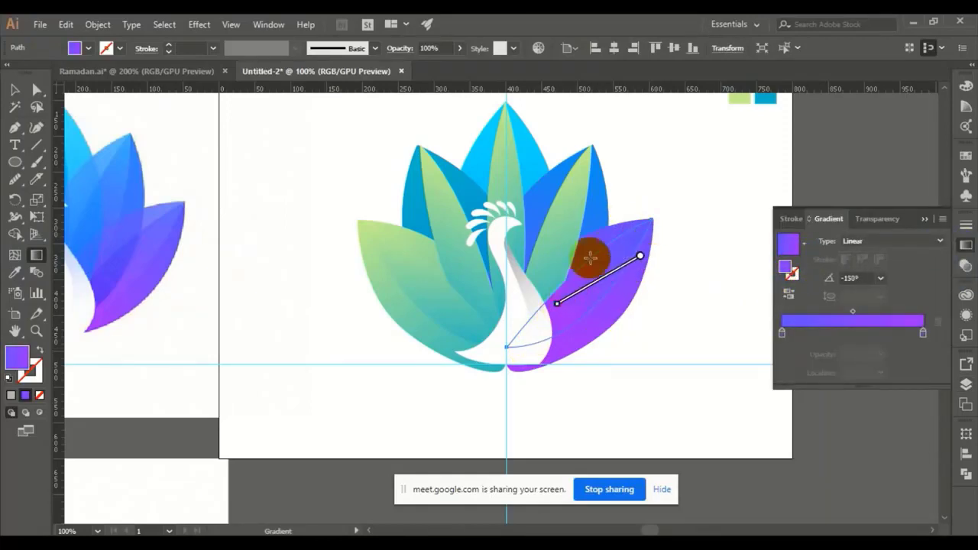
pyautogui.moveTo(628, 206)
pyautogui.mouseDown()
pyautogui.moveTo(618, 255)
pyautogui.moveTo(564, 333)
pyautogui.moveTo(607, 284)
pyautogui.moveTo(594, 318)
pyautogui.moveTo(568, 306)
pyautogui.mouseUp()
pyautogui.moveTo(633, 184); pyautogui.dragTo(591, 325)
# Step: Try to resample the large blue petal's fill from the reference artwork with the Eyedropper, and deselect the petal
pyautogui.keyDown('ctrl'); pyautogui.click(573, 218); pyautogui.keyUp('ctrl')
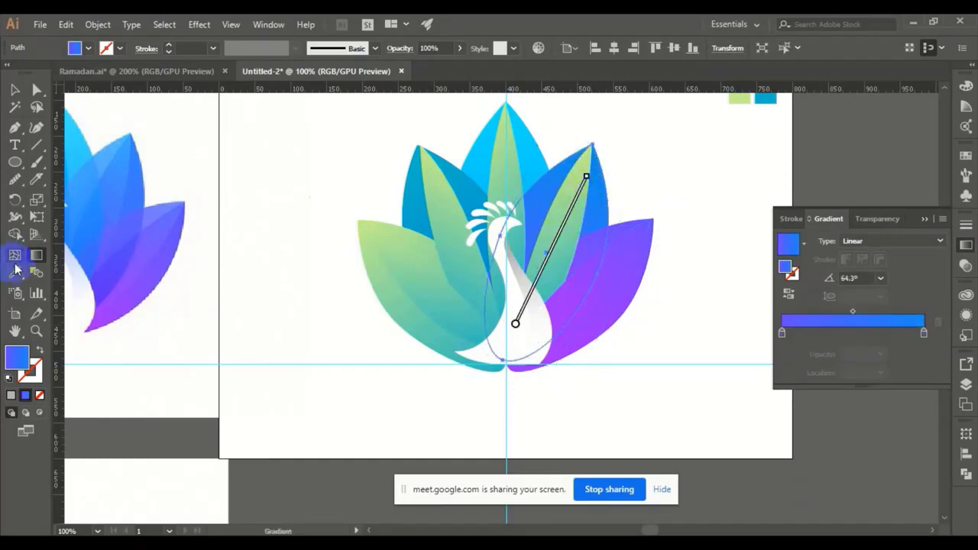
pyautogui.click(15, 272)
pyautogui.click(91, 242)
pyautogui.click(594, 199)
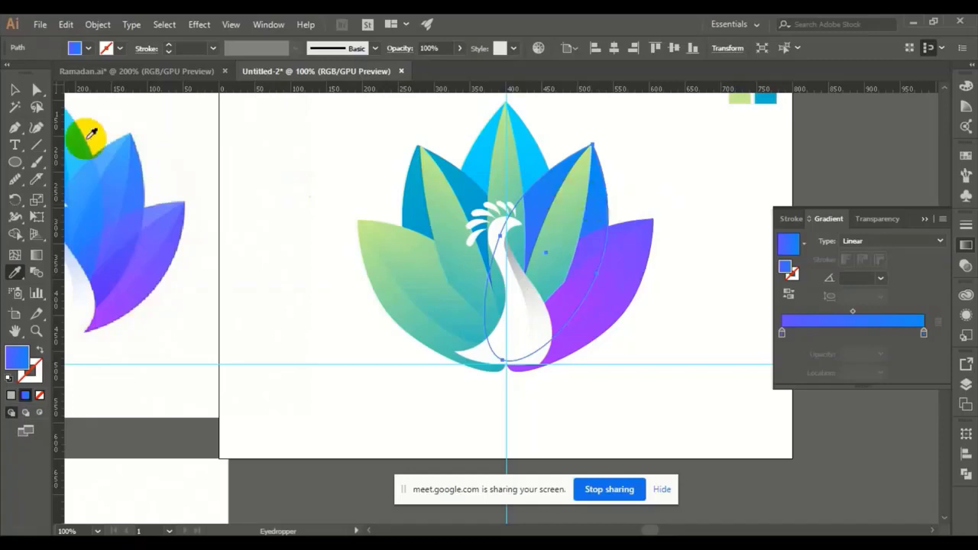
pyautogui.click(14, 90)
pyautogui.click(695, 173)
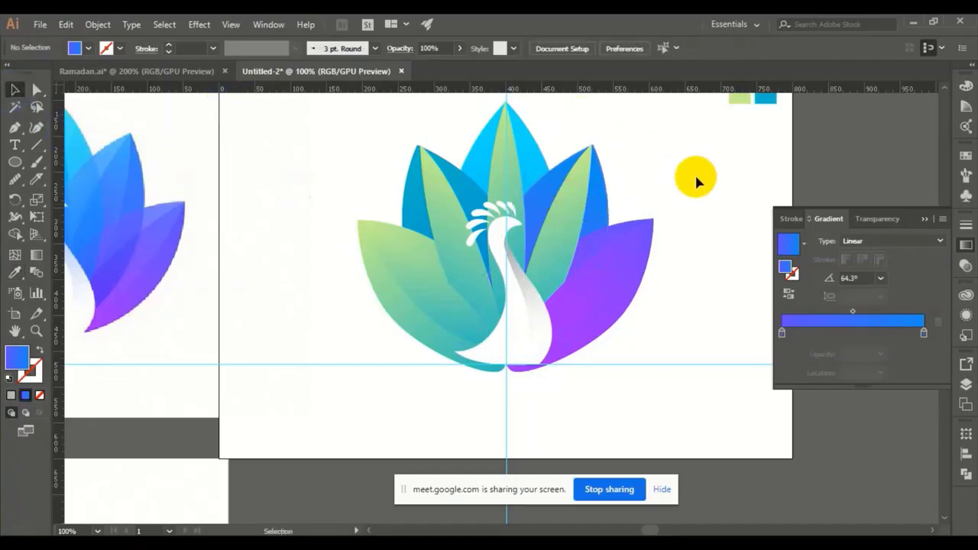
# Step: Unlock the remaining inner green petals in the layer list
pyautogui.click(966, 384)
pyautogui.scroll(-3, 841, 428)
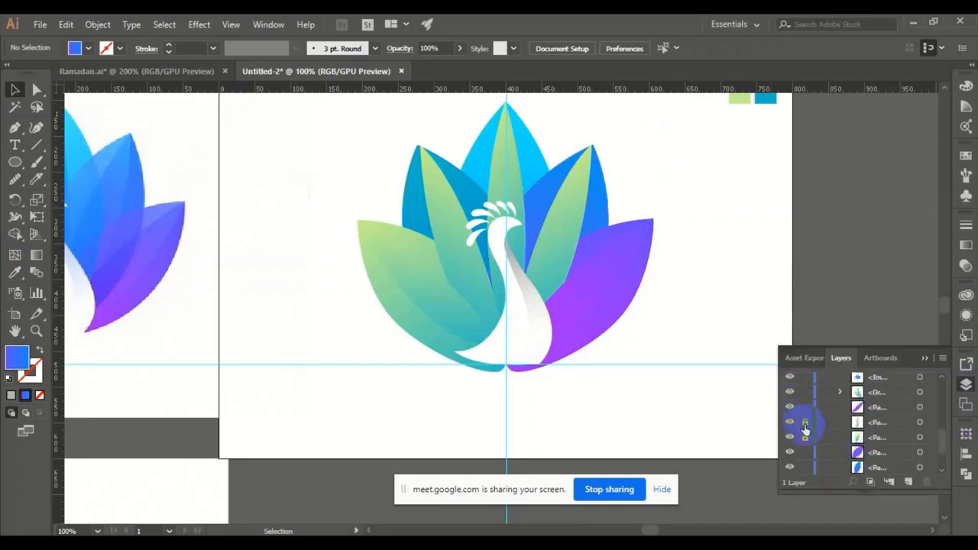
pyautogui.scroll(-2, 806, 437)
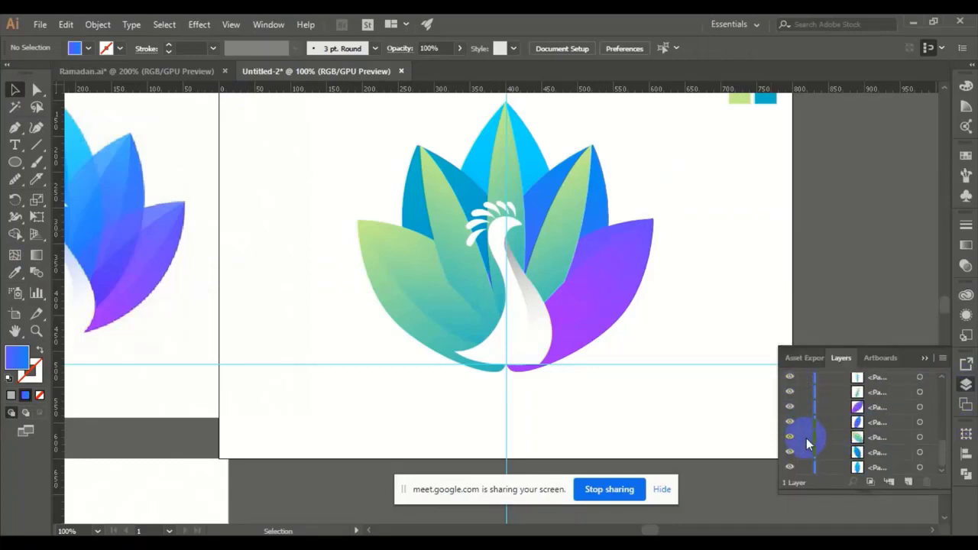
# Step: Fill the inner petals over the large blue petal and the top cyan petal with blue gradients sampled from neighbouring petals
pyautogui.click(555, 245)
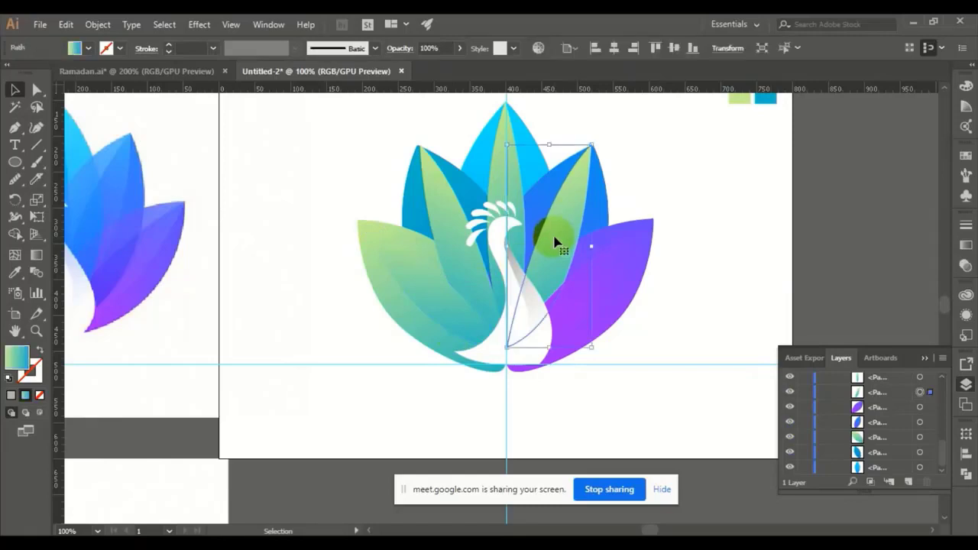
pyautogui.click(15, 273)
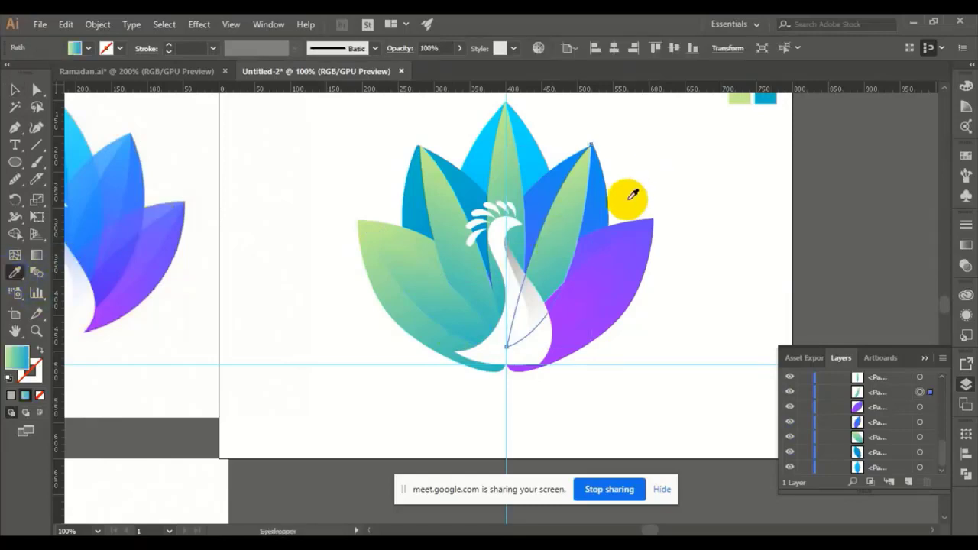
pyautogui.click(605, 205)
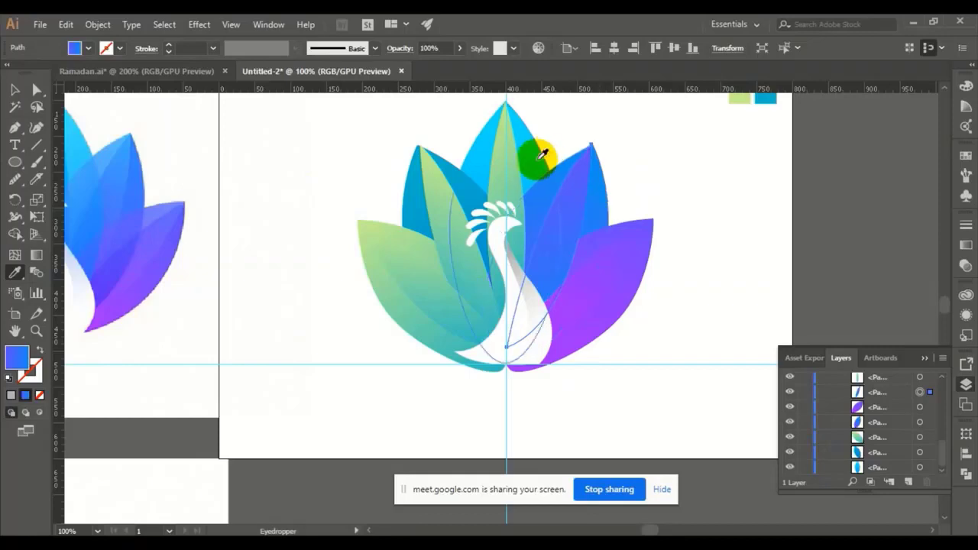
pyautogui.keyDown('ctrl'); pyautogui.click(499, 158); pyautogui.keyUp('ctrl')
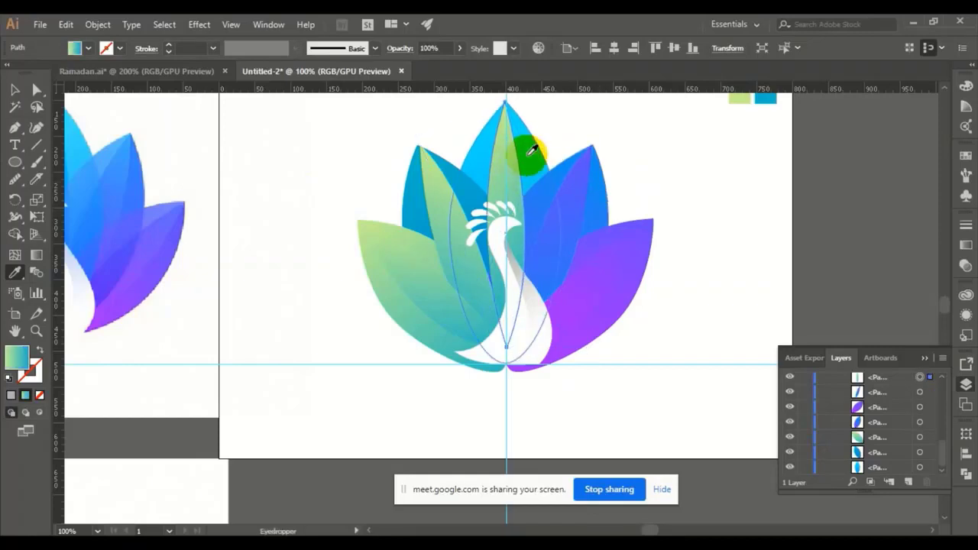
pyautogui.click(531, 152)
# Step: Ungroup the pair of inner green petals on the flower's left half
pyautogui.keyDown('ctrl'); pyautogui.click(434, 212); pyautogui.keyUp('ctrl')
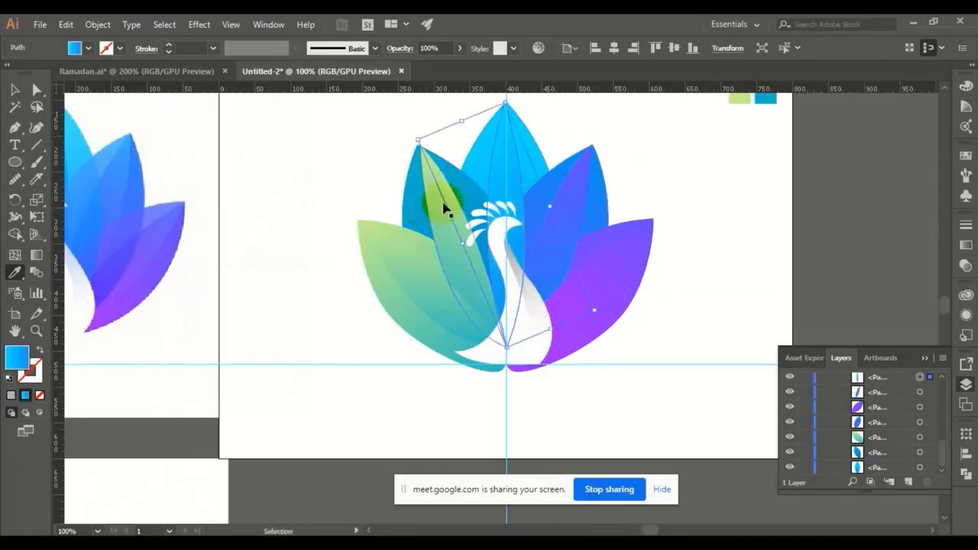
pyautogui.keyDown('ctrl'); pyautogui.click(437, 233); pyautogui.keyUp('ctrl')
pyautogui.rightClick(438, 233)
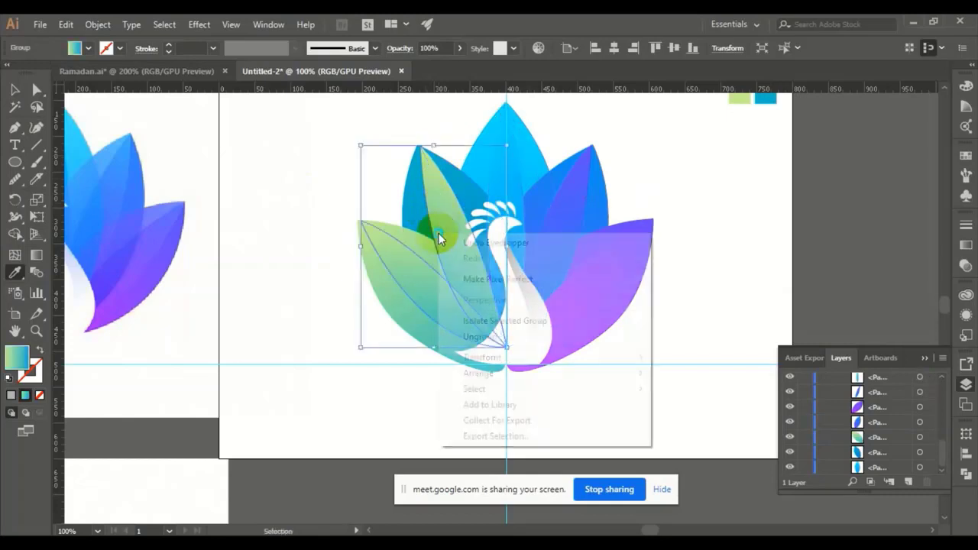
pyautogui.click(477, 337)
pyautogui.click(353, 162)
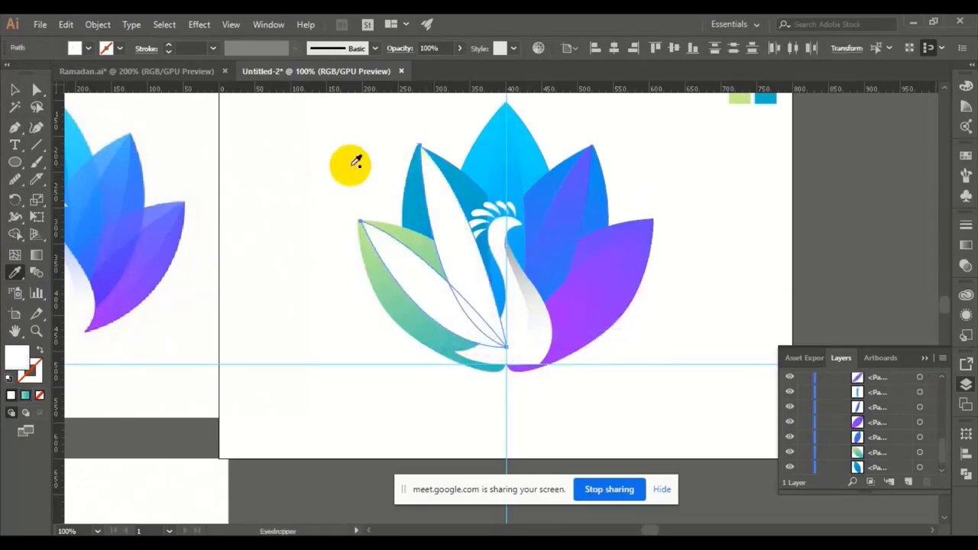
pyautogui.hotkey('ctrl', 'z')
pyautogui.hotkey('ctrl', 'z')
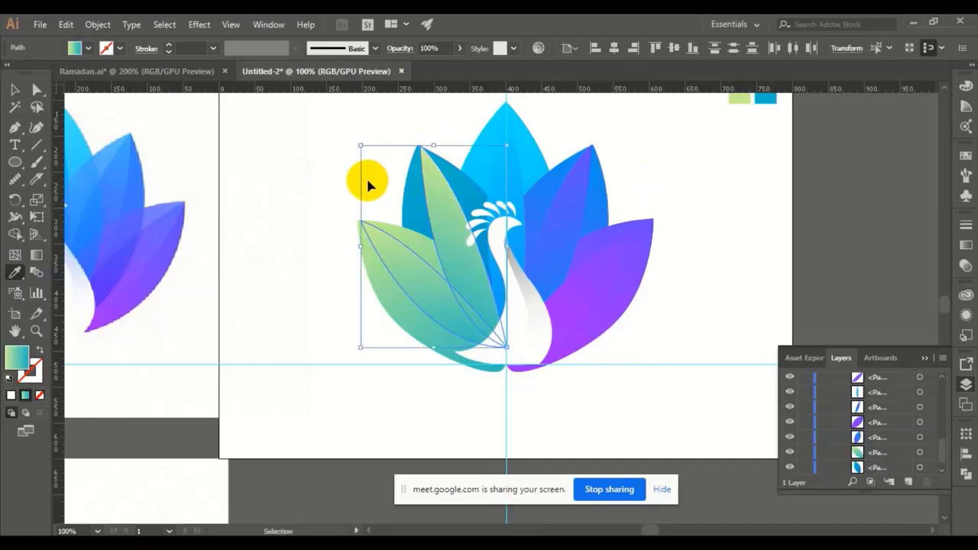
# Step: Fill the upper-left inner petal with the blue-teal gradient of the large petal behind it using the Eyedropper
pyautogui.keyDown('ctrl'); pyautogui.click(350, 175); pyautogui.keyUp('ctrl')
pyautogui.click(430, 198)
pyautogui.keyDown('ctrl'); pyautogui.click(430, 208); pyautogui.keyUp('ctrl')
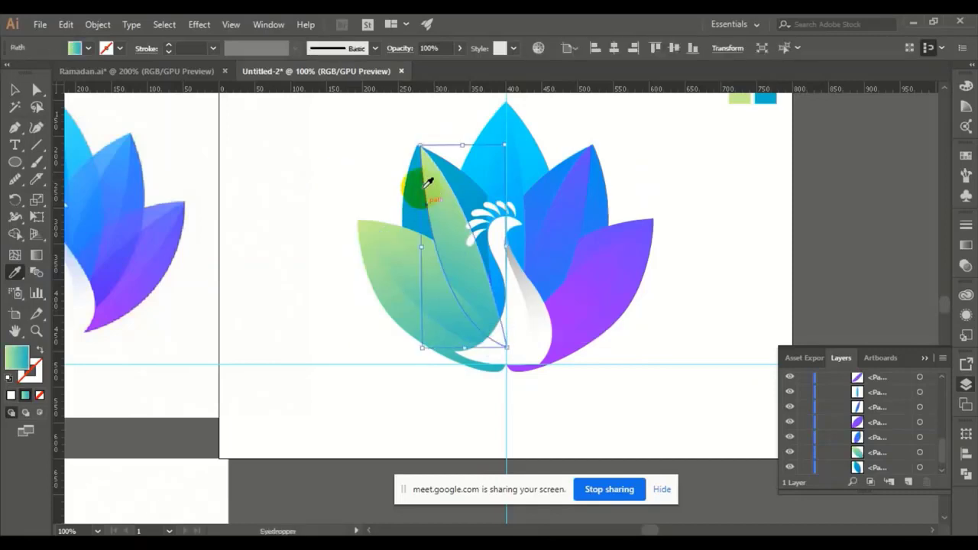
pyautogui.click(415, 184)
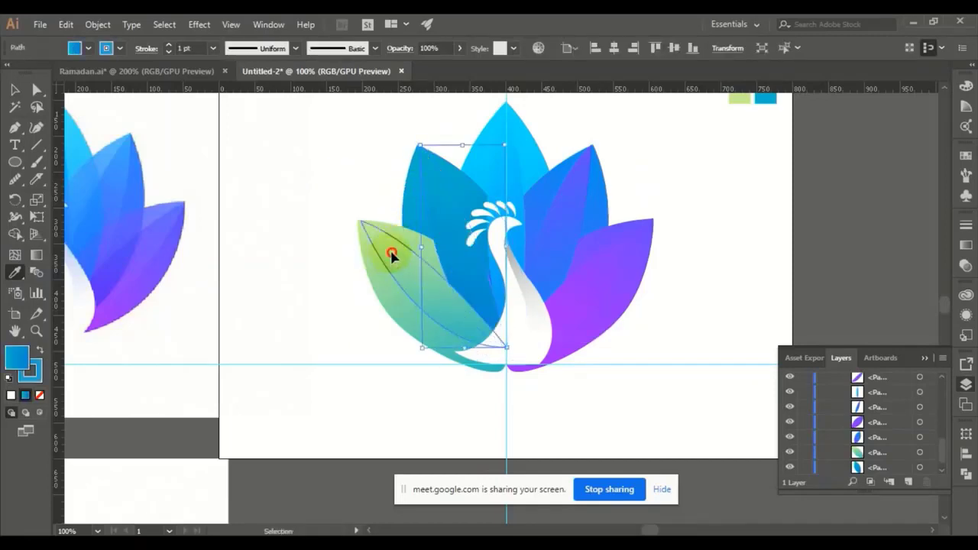
# Step: Fill the lower-left inner petal with the gradient of the large green petal behind it, and deselect everything
pyautogui.click(376, 291)
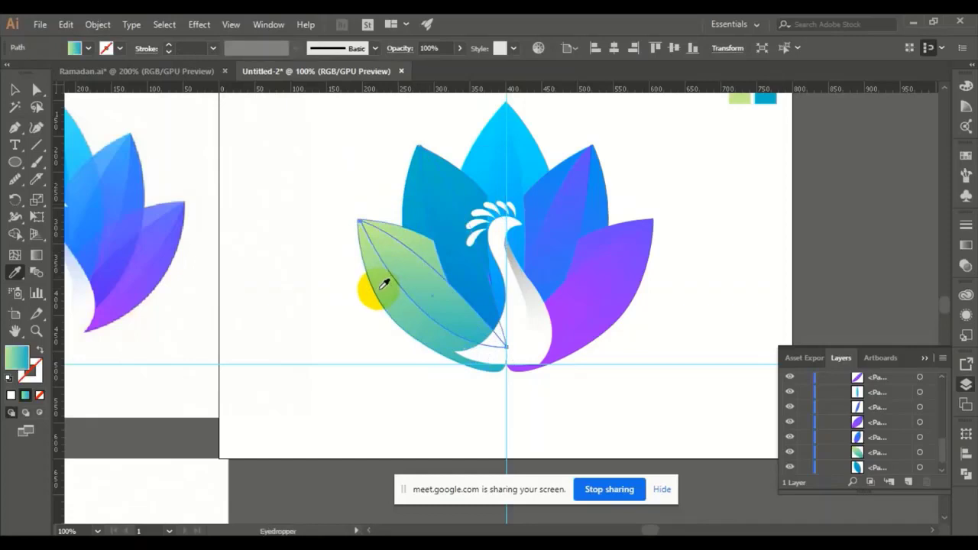
pyautogui.keyDown('ctrl'); pyautogui.click(343, 191); pyautogui.keyUp('ctrl')
pyautogui.keyDown('ctrl'); pyautogui.click(437, 299); pyautogui.keyUp('ctrl')
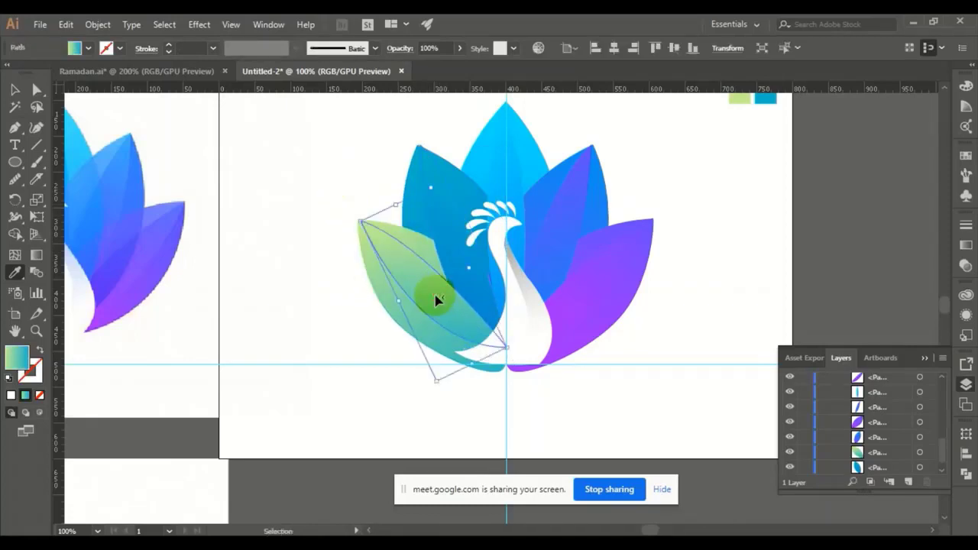
pyautogui.click(430, 235)
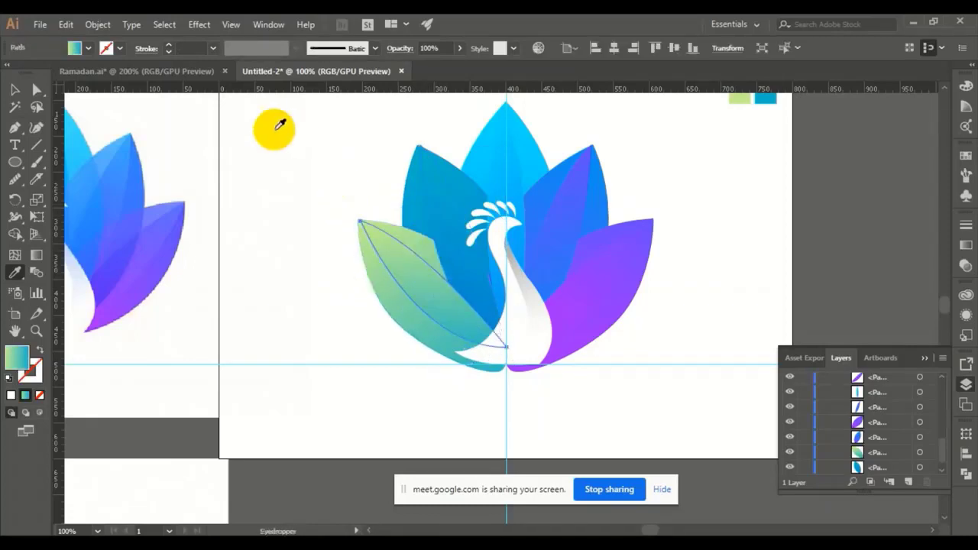
pyautogui.click(15, 90)
pyautogui.click(255, 135)
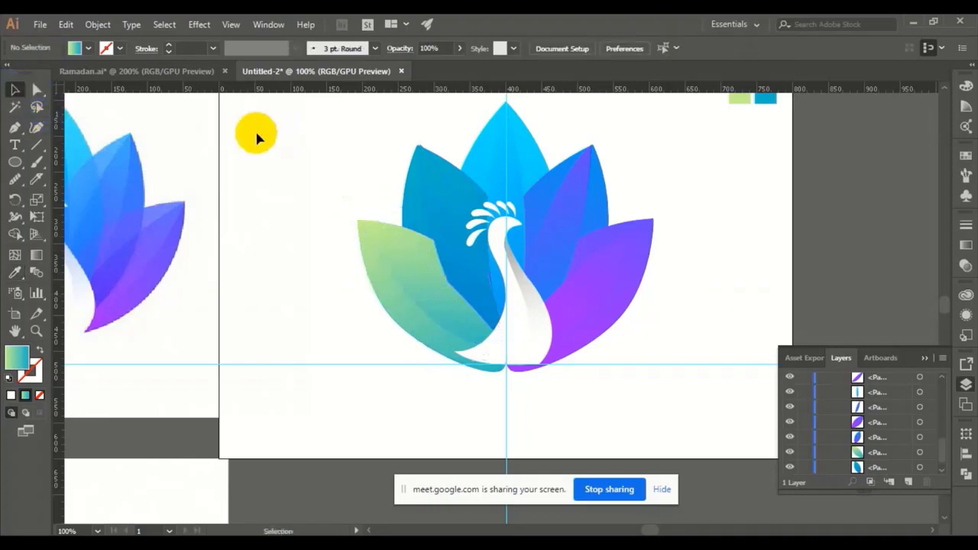
# Step: Redirect the inner purple petal's gradient so the bright purple lies near its tip and the blue-violet toward its base, and deselect it
pyautogui.click(618, 283)
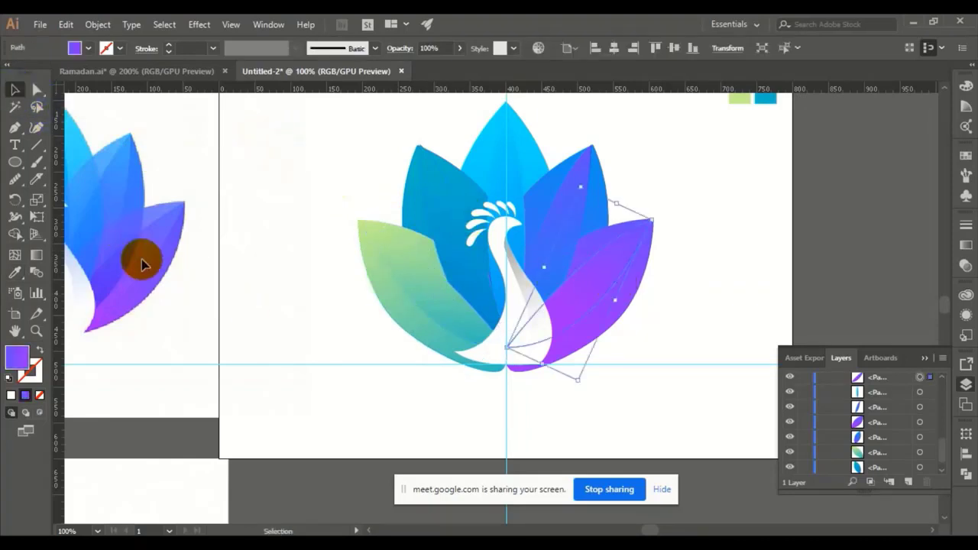
pyautogui.click(36, 257)
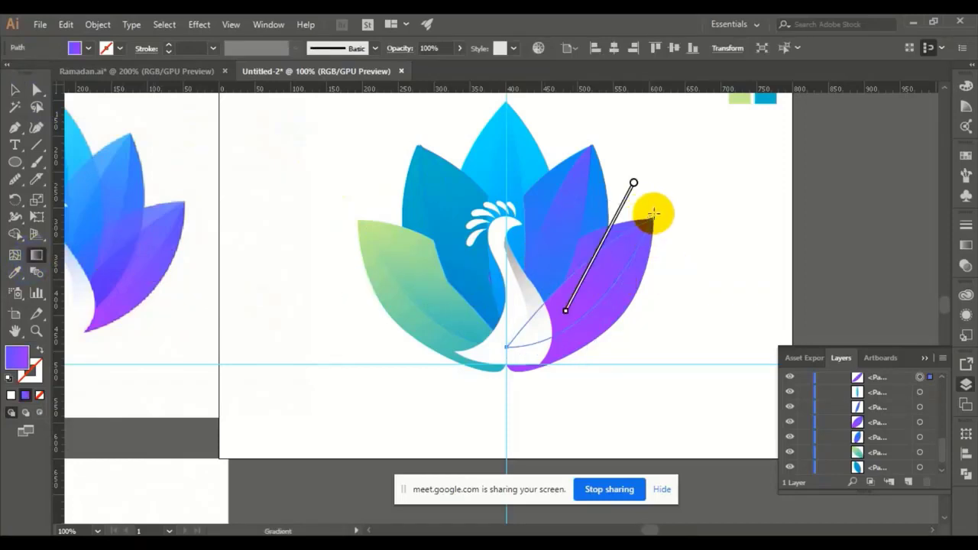
pyautogui.moveTo(647, 240)
pyautogui.mouseDown()
pyautogui.moveTo(613, 268)
pyautogui.moveTo(575, 344)
pyautogui.moveTo(624, 238)
pyautogui.mouseUp()
pyautogui.click(16, 92)
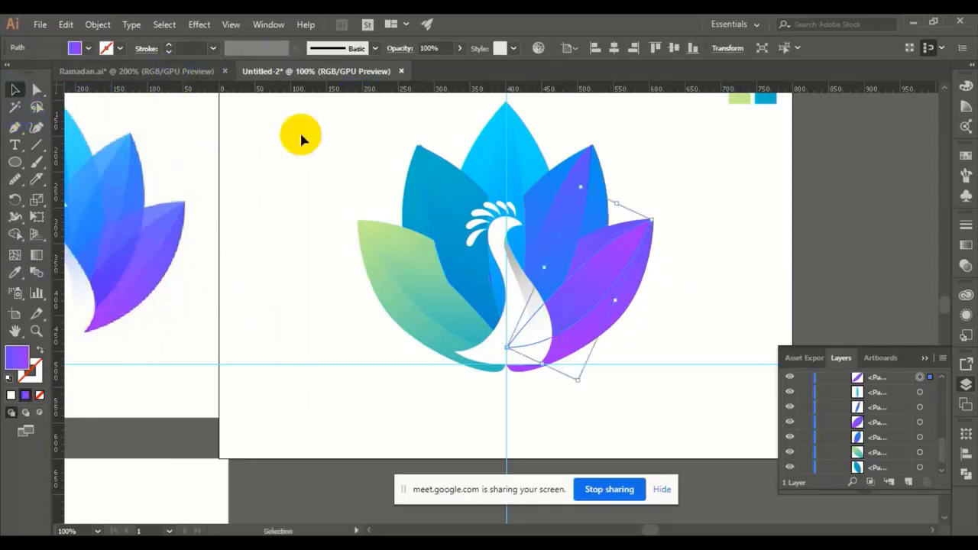
pyautogui.click(691, 178)
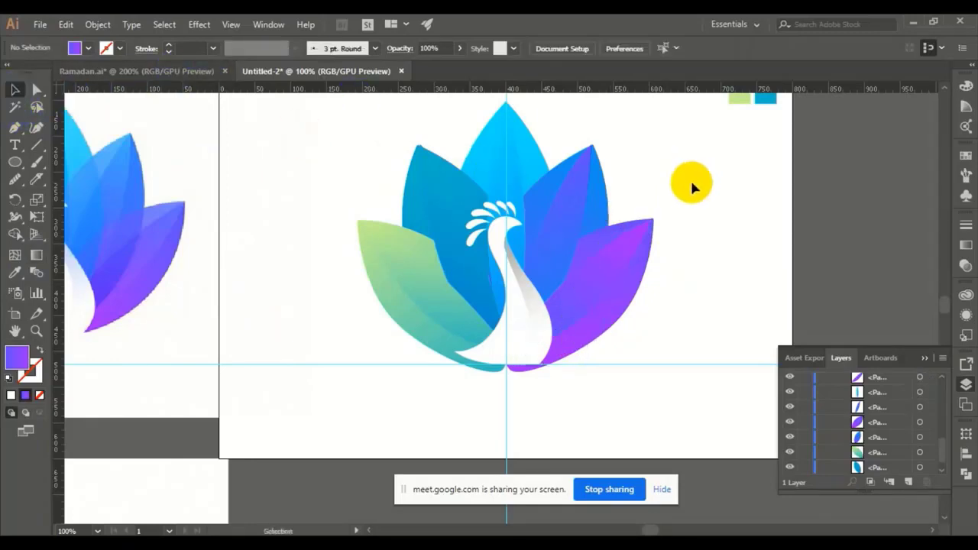
# Step: Bring the white peacock group to the front of the petals and deselect it
pyautogui.rightClick(513, 357)
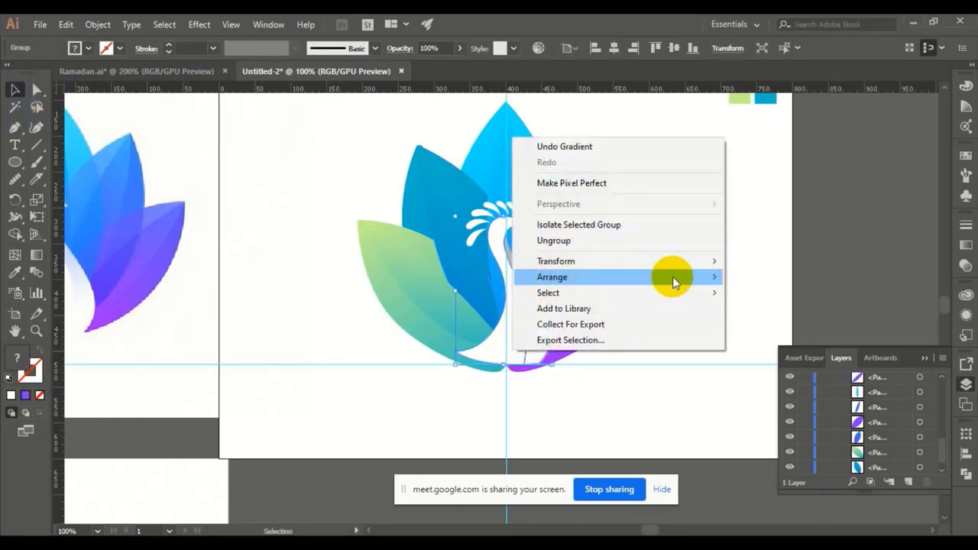
pyautogui.moveTo(672, 277)
pyautogui.click(753, 276)
pyautogui.click(754, 273)
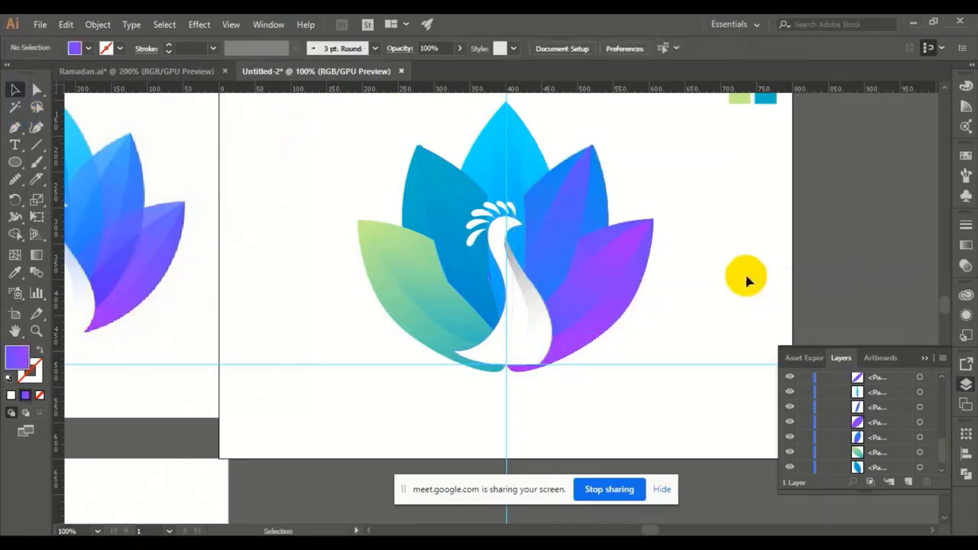
pyautogui.click(518, 350)
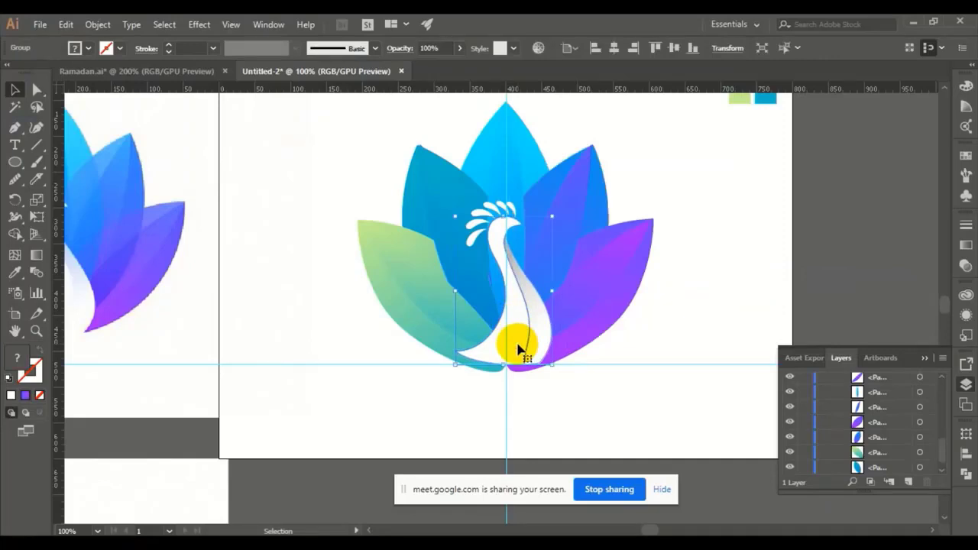
pyautogui.click(677, 255)
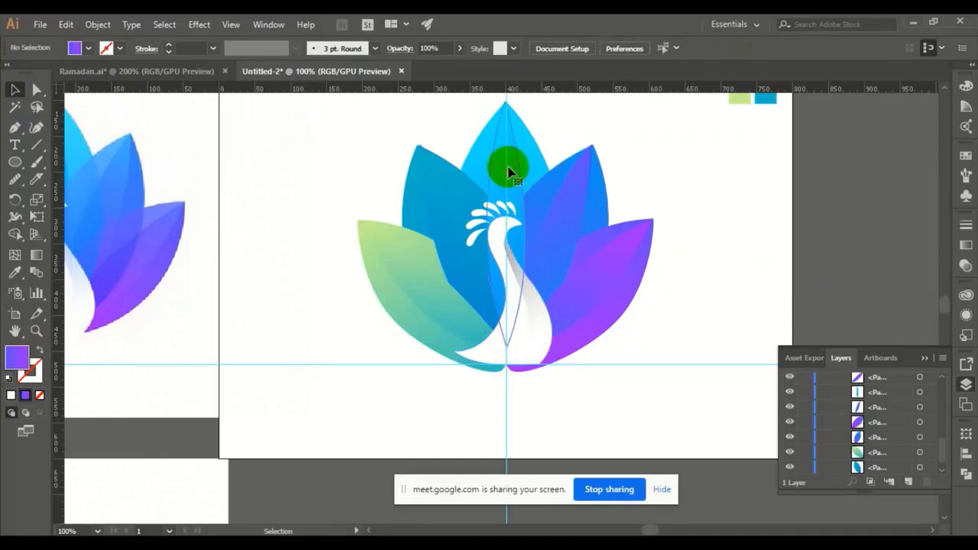
pyautogui.rightClick(508, 170)
pyautogui.moveTo(563, 392)
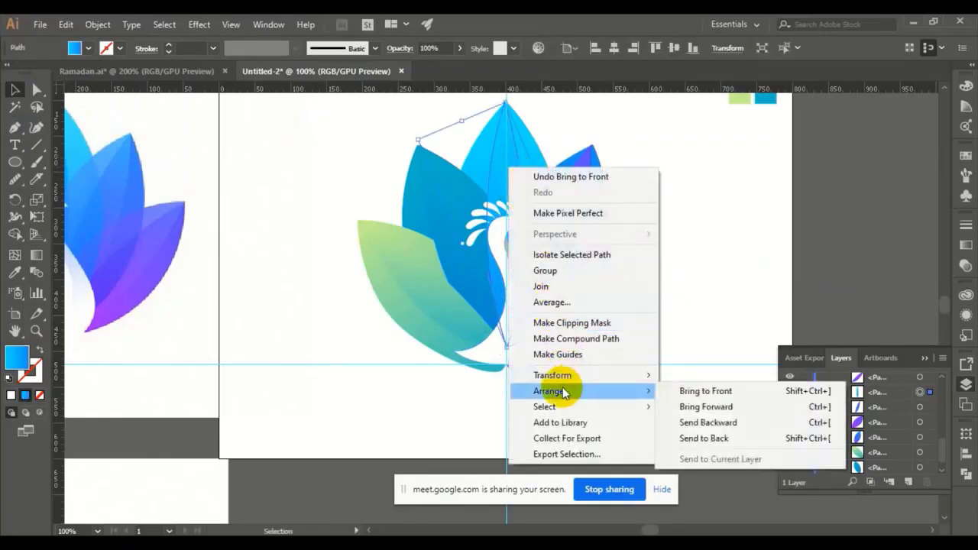
pyautogui.click(704, 438)
pyautogui.click(744, 224)
# Step: Redirect the inner purple petal's gradient diagonally so it runs from blue-violet near the tip to bright purple around the petal's middle
pyautogui.click(623, 277)
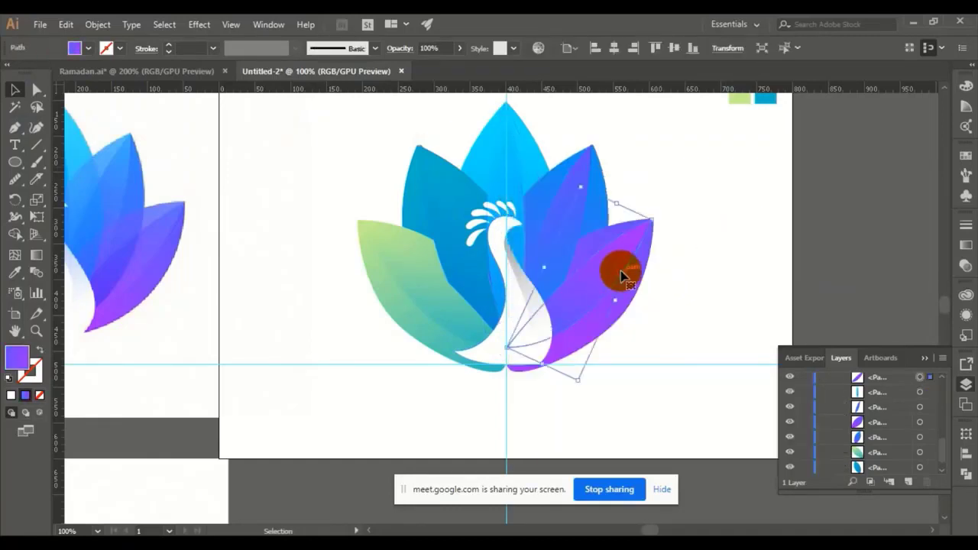
pyautogui.click(655, 251)
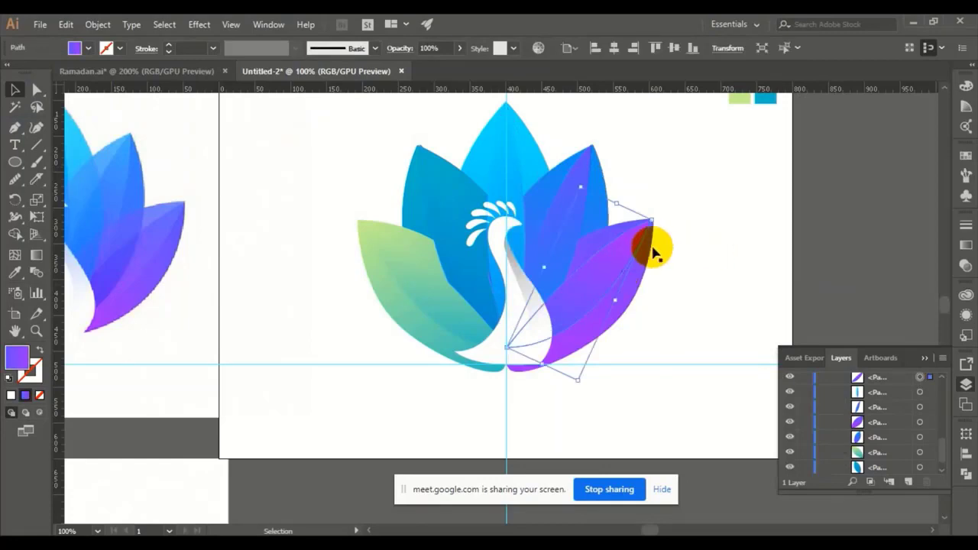
pyautogui.click(604, 270)
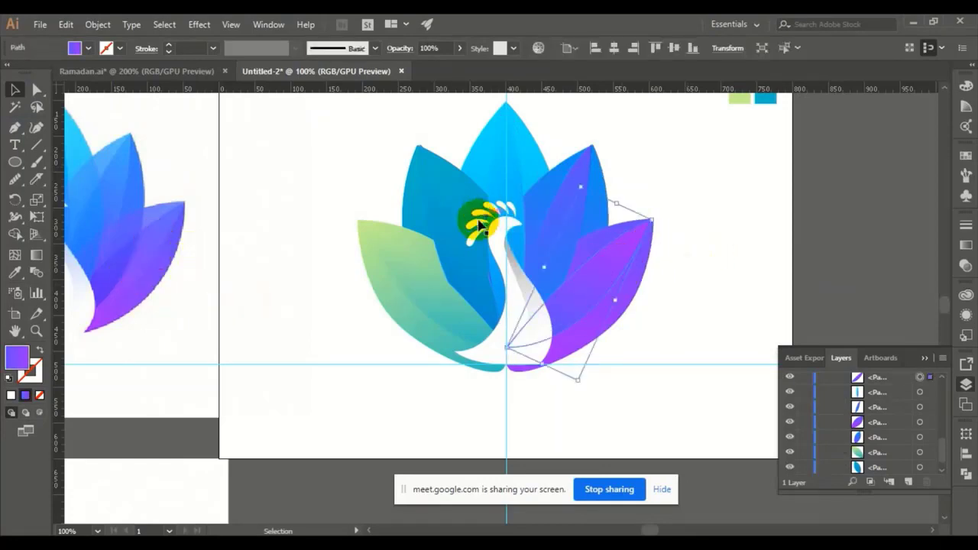
pyautogui.click(37, 255)
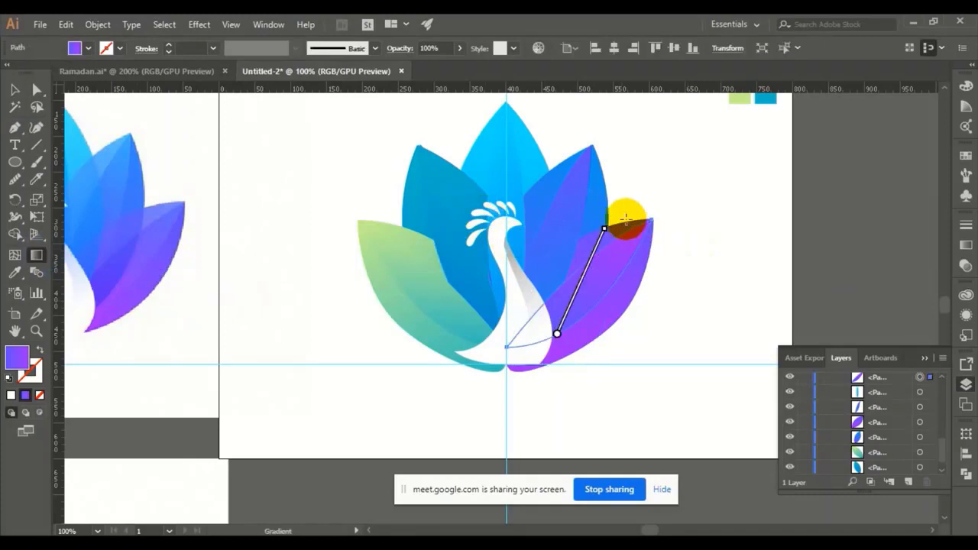
pyautogui.moveTo(571, 348); pyautogui.dragTo(616, 262)
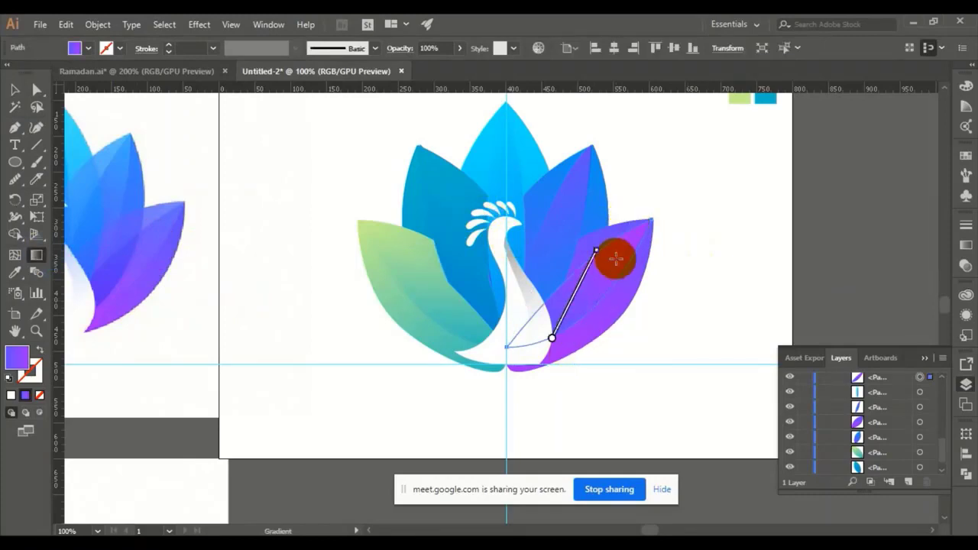
pyautogui.moveTo(611, 216)
pyautogui.mouseDown()
pyautogui.moveTo(575, 315)
pyautogui.moveTo(551, 341)
pyautogui.mouseUp()
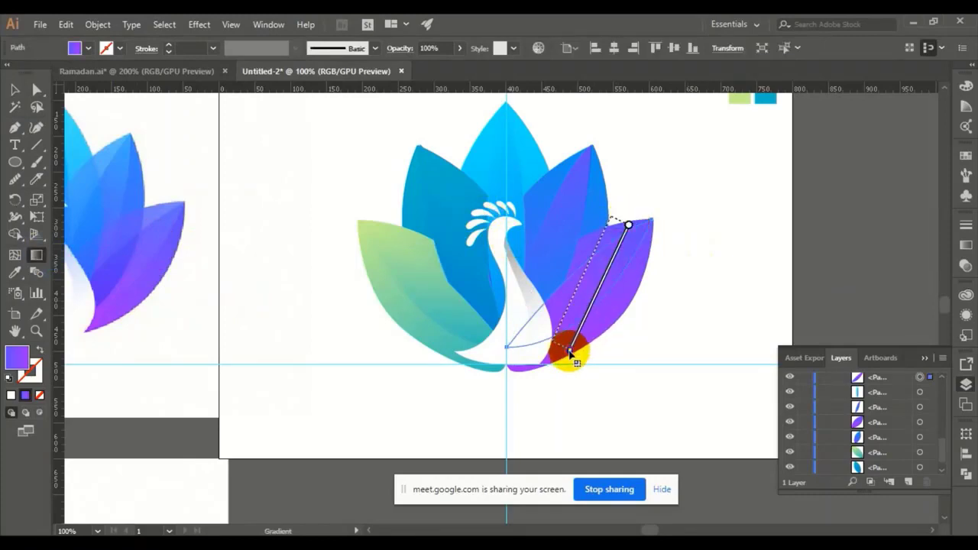
pyautogui.moveTo(616, 227)
pyautogui.mouseDown()
pyautogui.moveTo(589, 323)
pyautogui.moveTo(594, 312)
pyautogui.mouseUp()
pyautogui.click(609, 260)
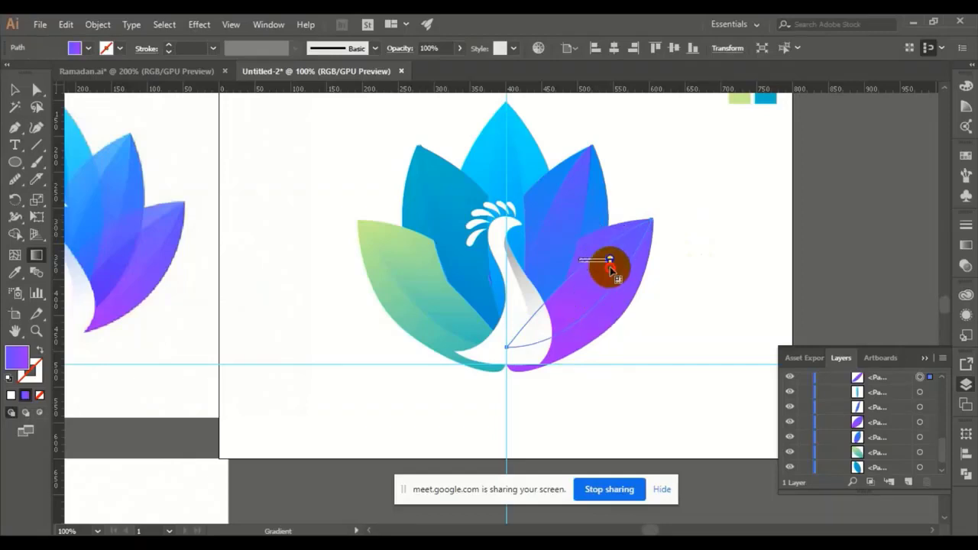
pyautogui.moveTo(610, 263); pyautogui.dragTo(589, 299)
pyautogui.moveTo(636, 230); pyautogui.dragTo(540, 334)
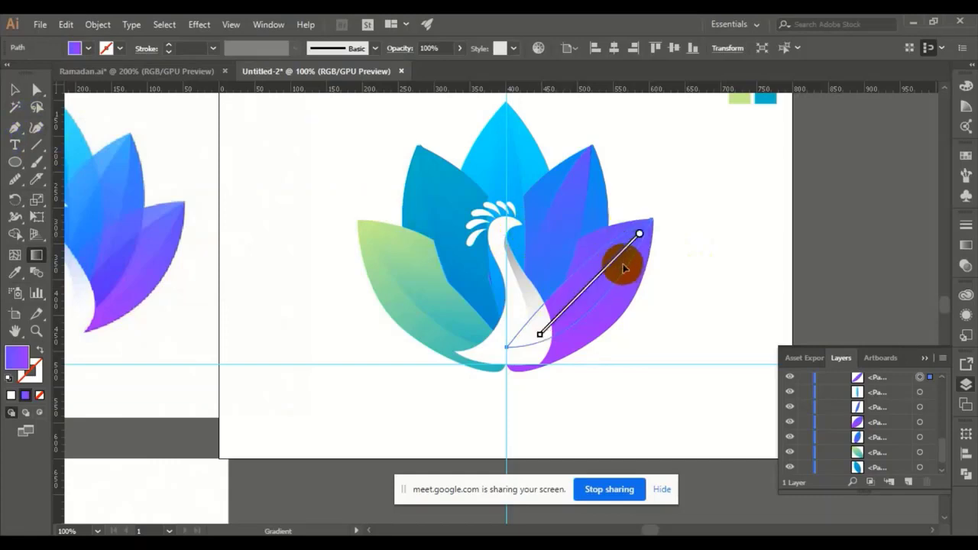
pyautogui.moveTo(626, 259)
pyautogui.moveTo(619, 272); pyautogui.dragTo(572, 316)
pyautogui.moveTo(636, 242); pyautogui.dragTo(639, 244)
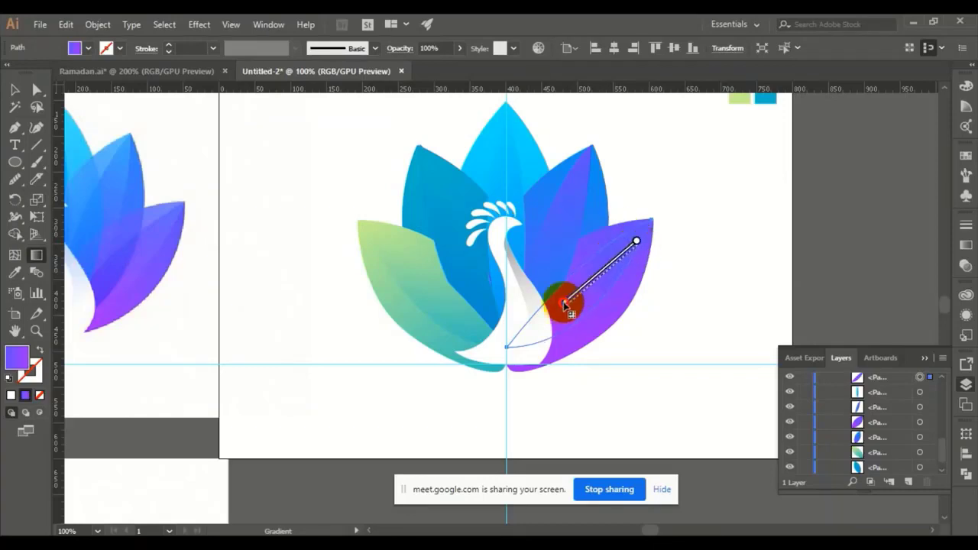
# Step: Set the inner purple petal's blending mode to Overlay and deselect it
pyautogui.click(966, 264)
pyautogui.click(850, 241)
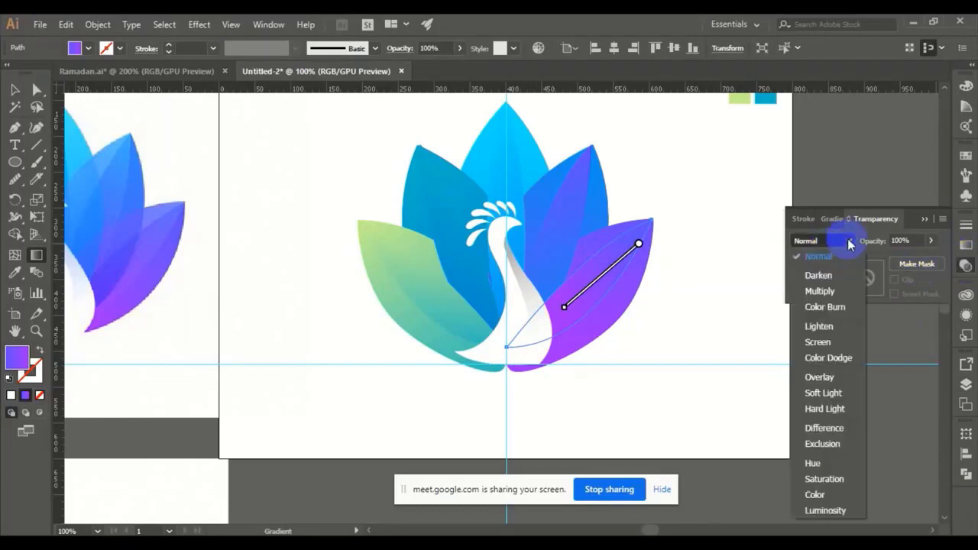
pyautogui.click(823, 276)
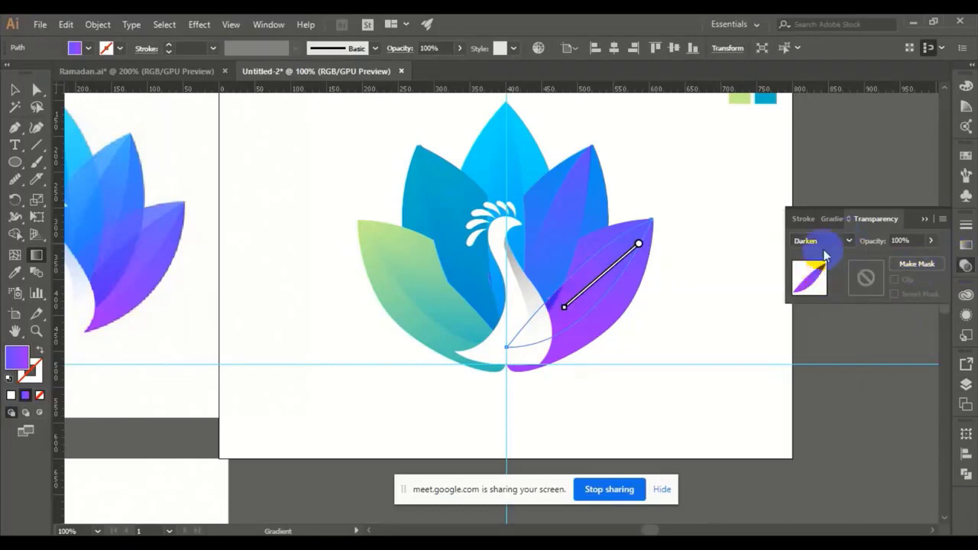
pyautogui.scroll(-1, 827, 244)
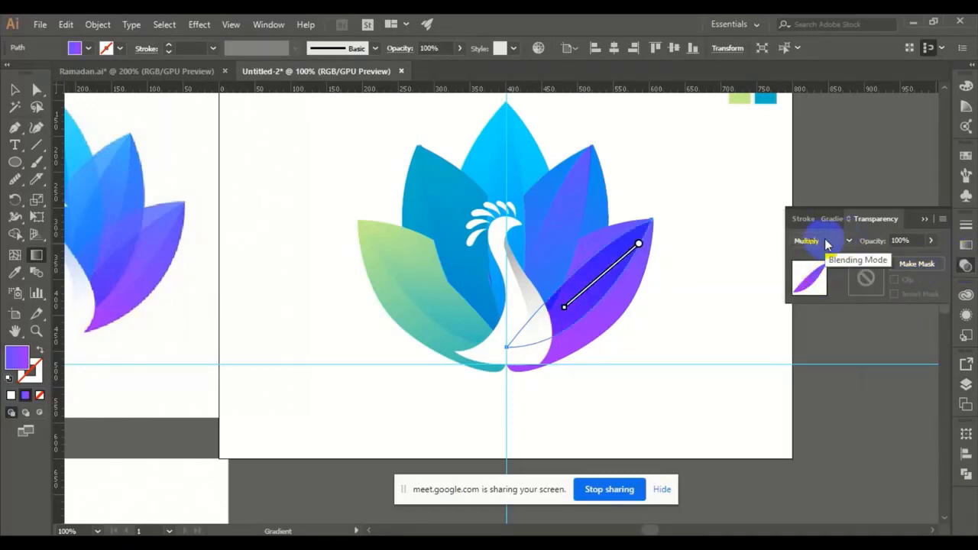
pyautogui.scroll(-3, 827, 244)
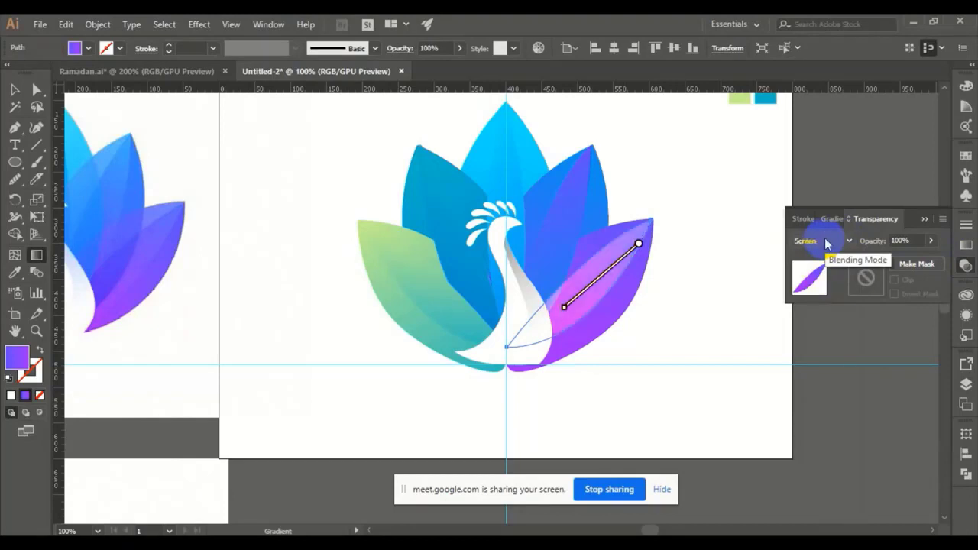
pyautogui.scroll(-1, 827, 243)
pyautogui.scroll(-1, 827, 243)
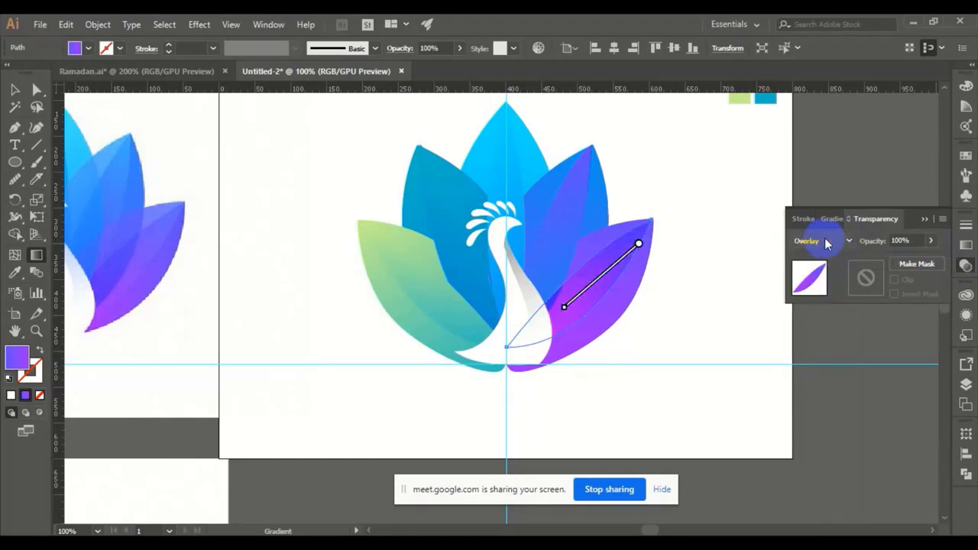
pyautogui.press('v')
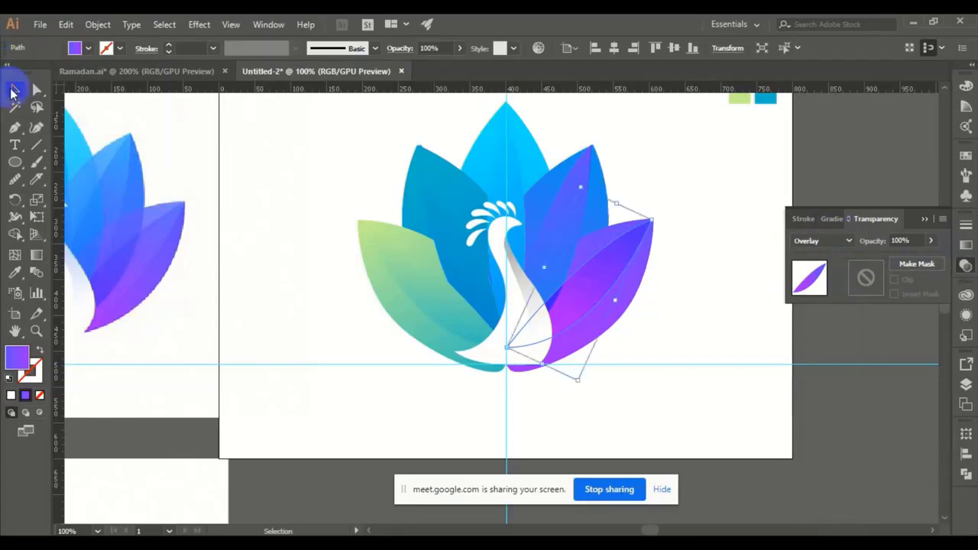
pyautogui.click(650, 173)
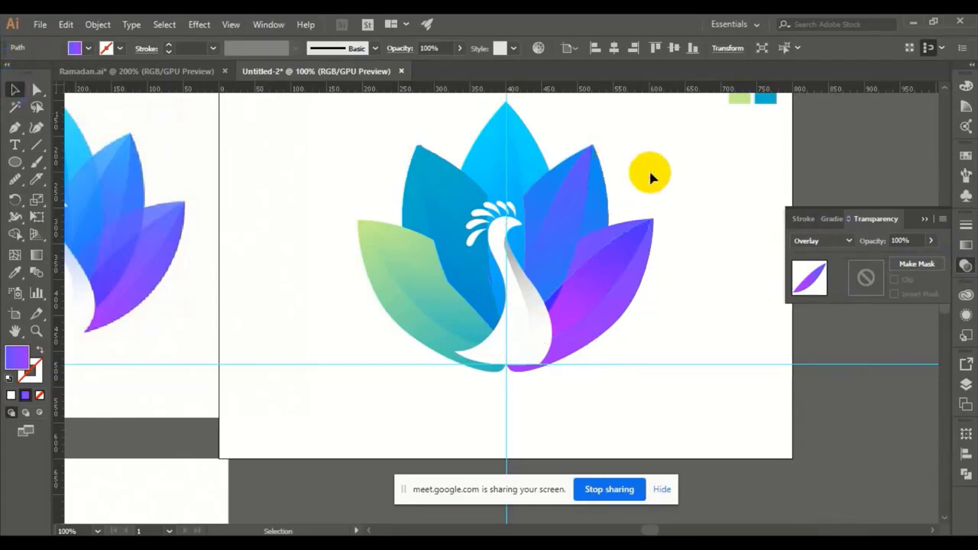
# Step: Try the Overlay blending mode on the inner blue-violet petal and on the inner central cyan petal
pyautogui.click(554, 234)
pyautogui.click(801, 243)
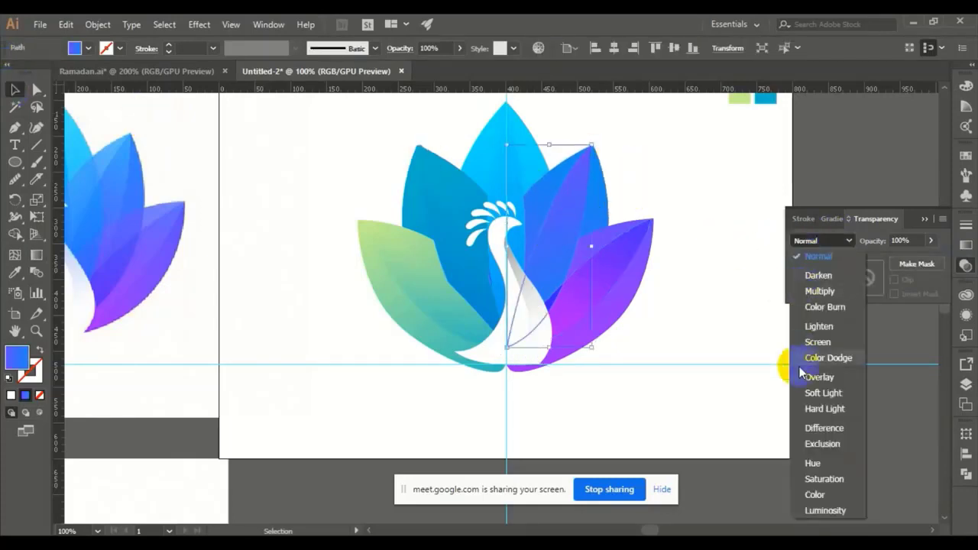
pyautogui.click(805, 380)
pyautogui.click(659, 235)
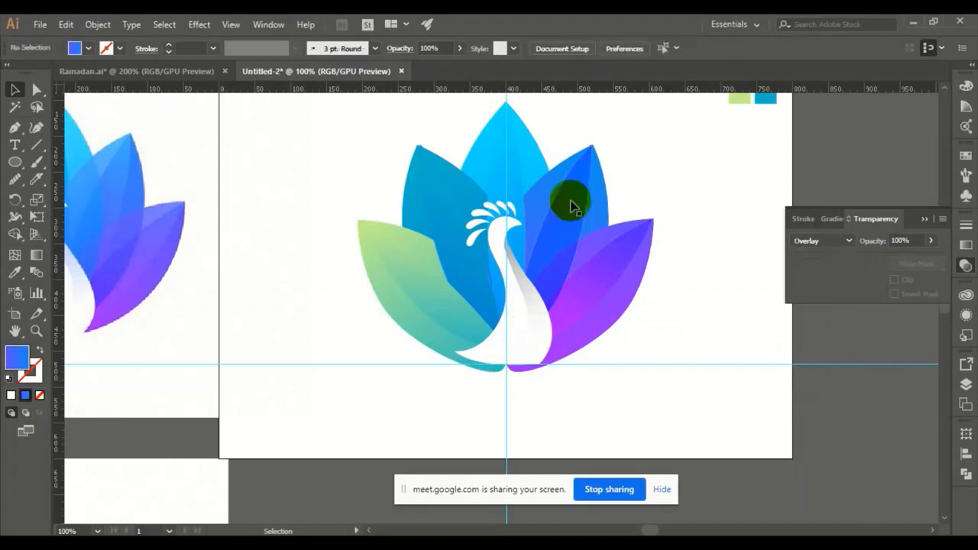
pyautogui.click(511, 172)
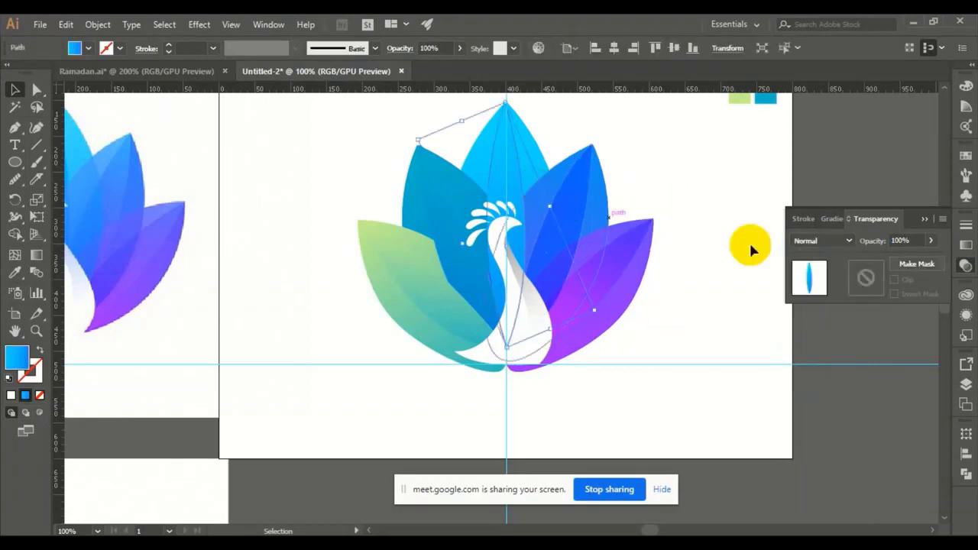
pyautogui.click(835, 243)
pyautogui.click(819, 378)
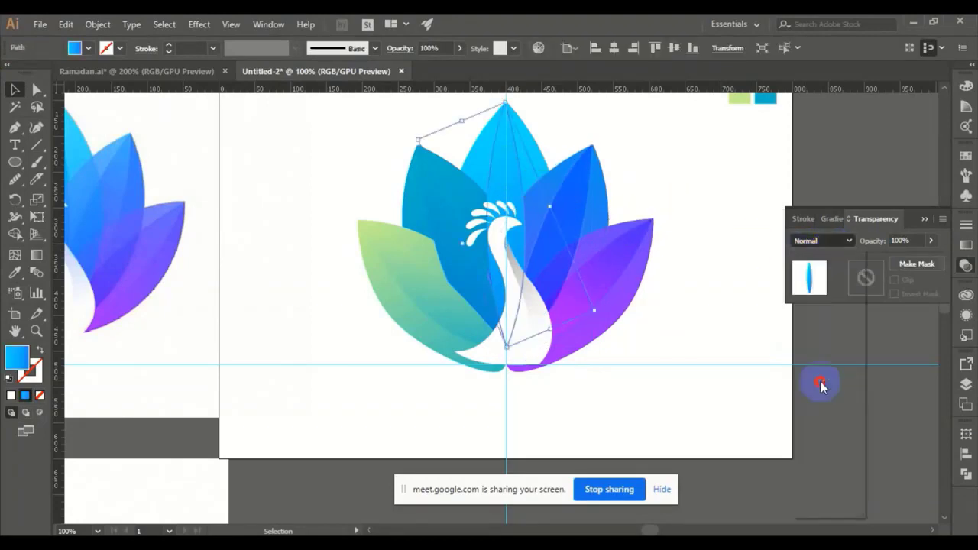
pyautogui.click(710, 229)
# Step: Try the Overlay blending mode on the upper-left inner petal and on the lower-left green inner petal
pyautogui.click(443, 191)
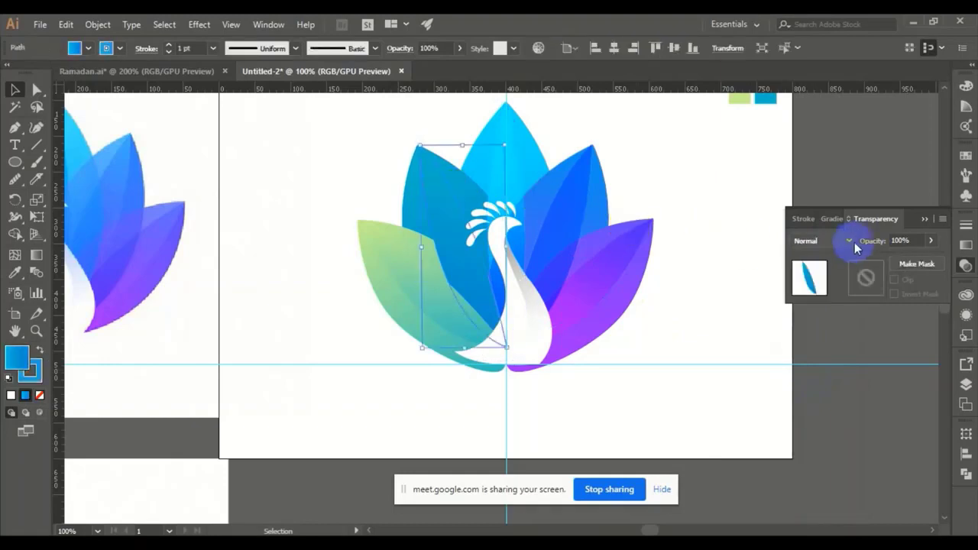
pyautogui.click(849, 241)
pyautogui.click(821, 377)
pyautogui.click(681, 192)
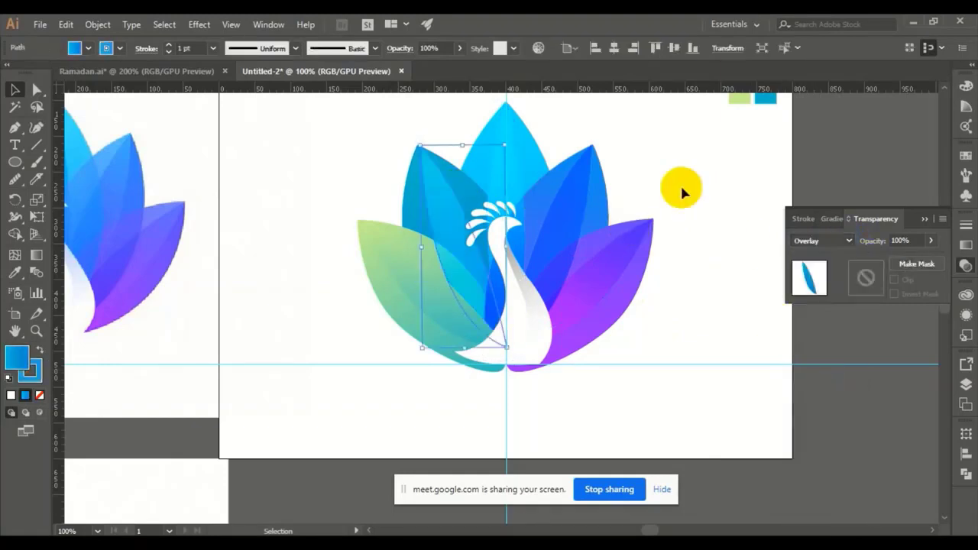
pyautogui.click(409, 269)
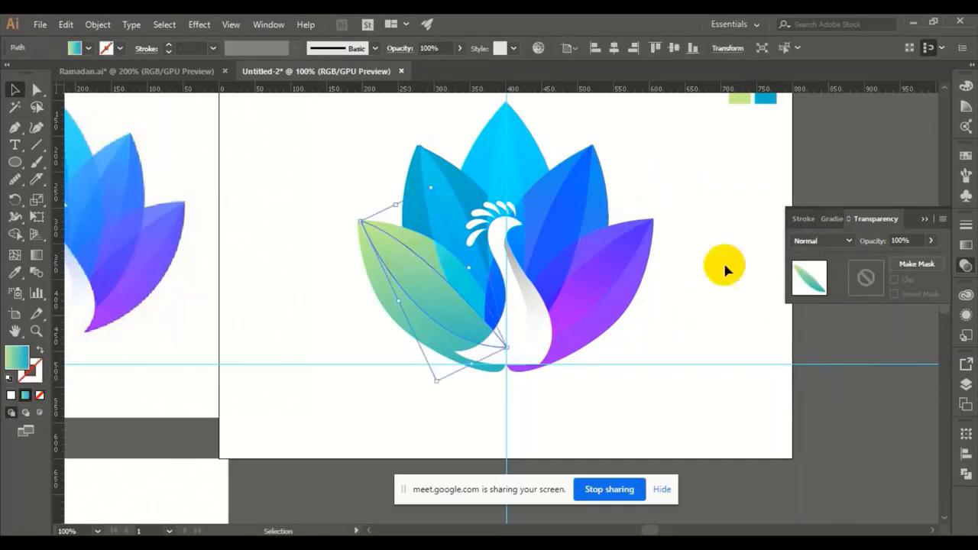
pyautogui.click(817, 241)
pyautogui.click(819, 376)
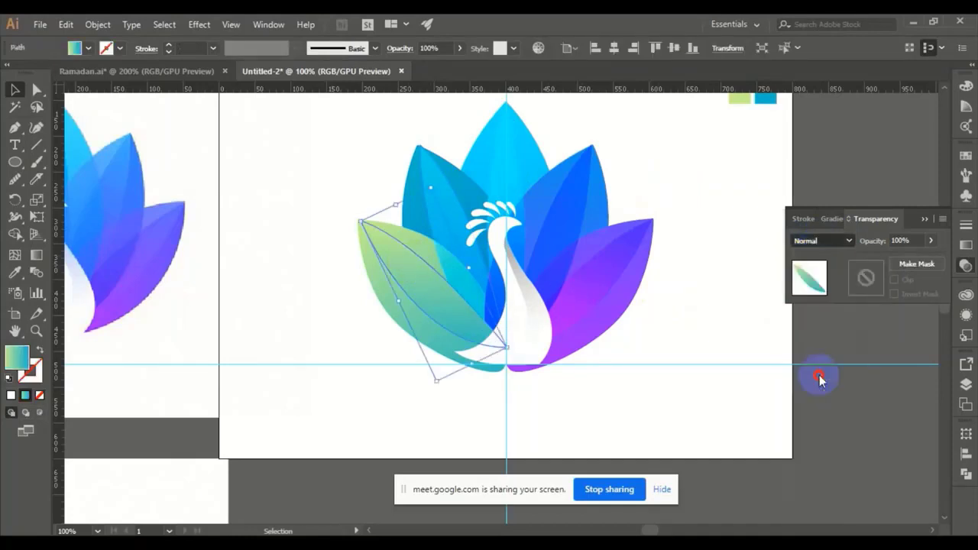
pyautogui.click(692, 250)
pyautogui.scroll(1, 664, 299)
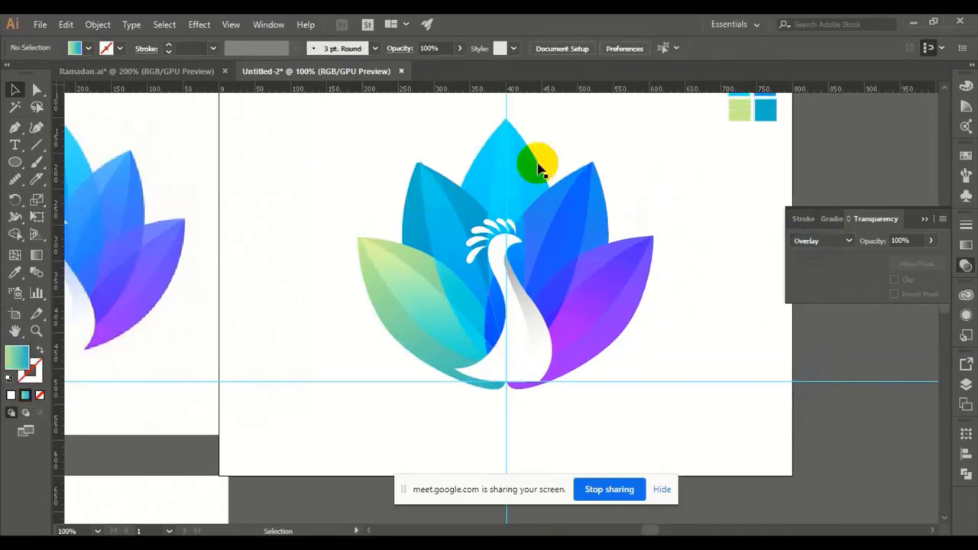
# Step: Undo the Overlay blending on the green, teal, central and blue-violet inner petals, keeping it on the purple one, and deselect
pyautogui.click(410, 293)
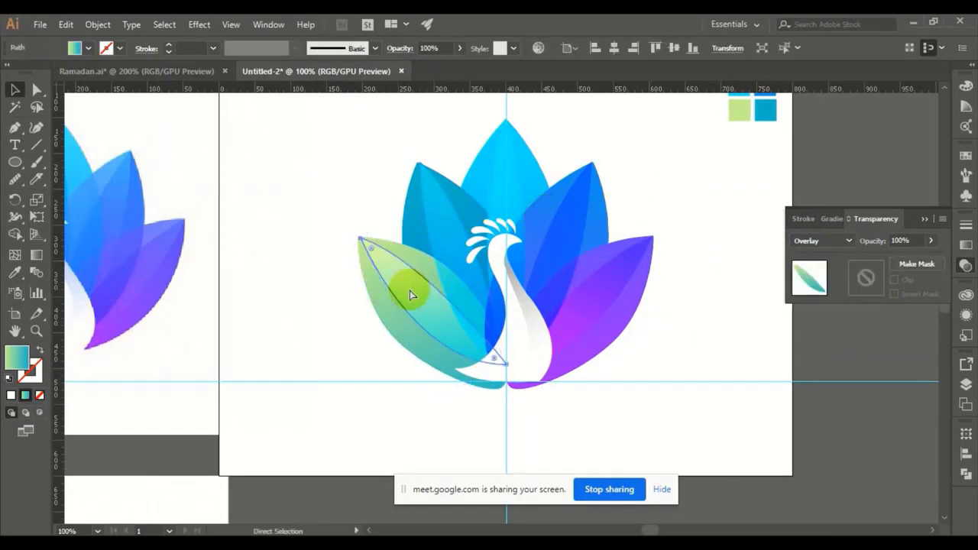
pyautogui.hotkey('ctrl', 'z')
pyautogui.hotkey('ctrl', 'z')
pyautogui.hotkey('ctrl', 'z')
pyautogui.hotkey('ctrl', 'z')
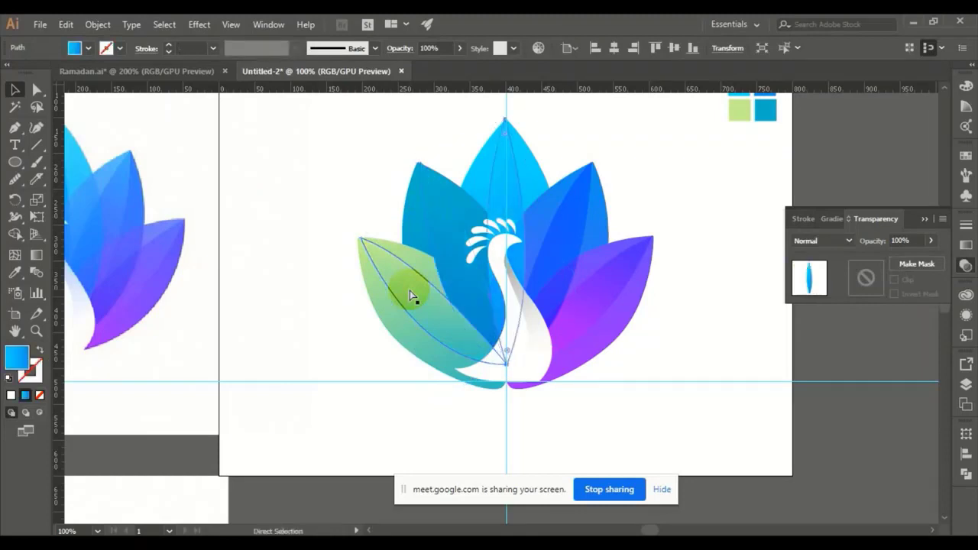
pyautogui.hotkey('ctrl', 'z')
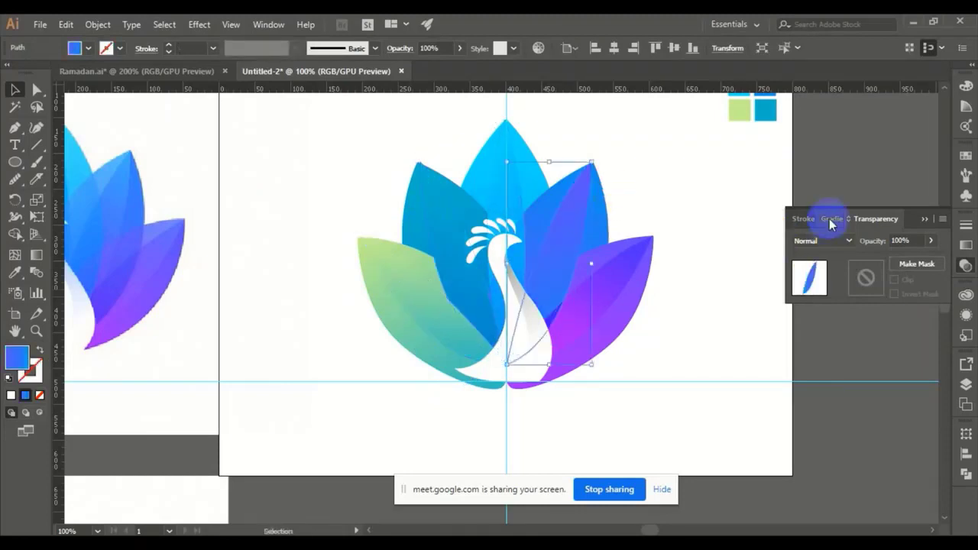
pyautogui.click(654, 191)
# Step: Redirect the inner blue-violet petal's gradient along its length so the violet lies near its tip and the blue toward its base
pyautogui.click(556, 256)
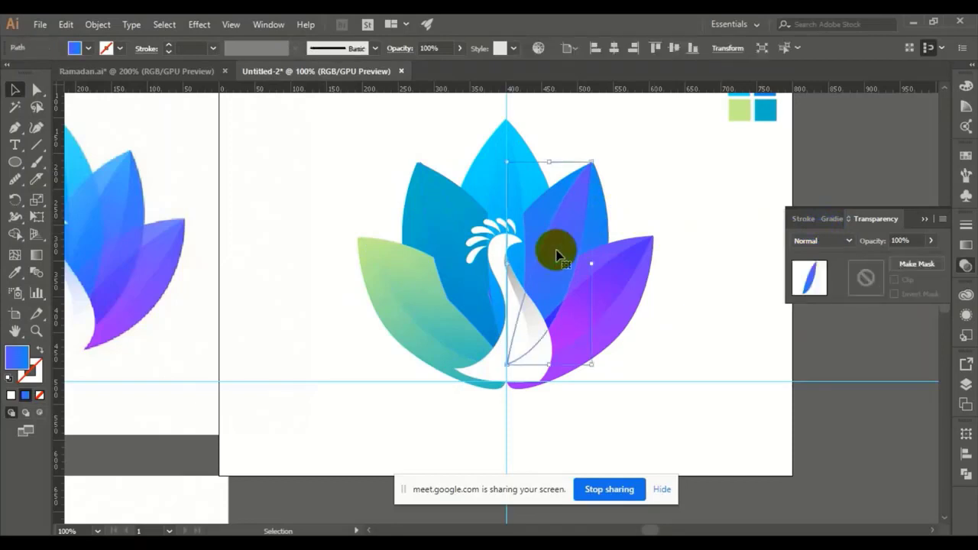
pyautogui.click(36, 256)
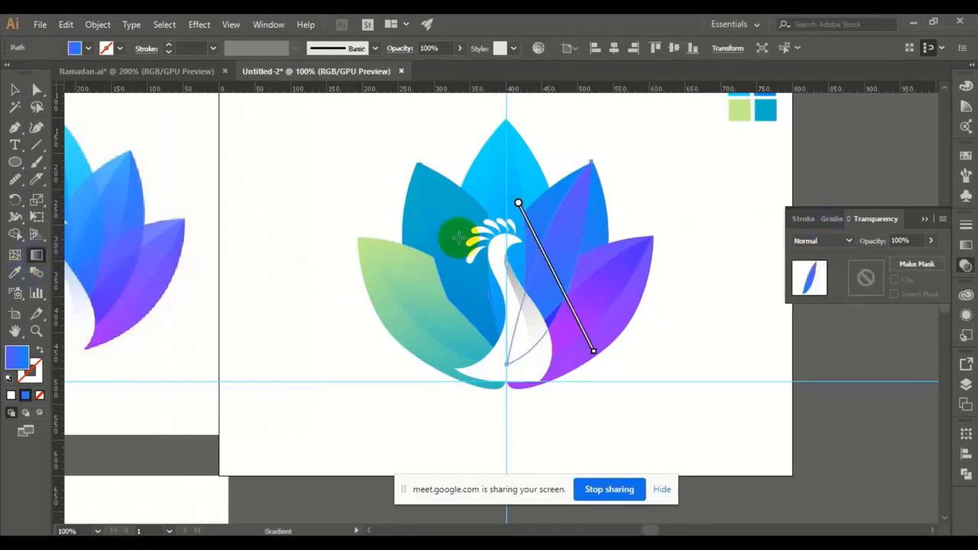
pyautogui.moveTo(585, 195)
pyautogui.mouseDown()
pyautogui.moveTo(563, 271)
pyautogui.moveTo(524, 341)
pyautogui.mouseUp()
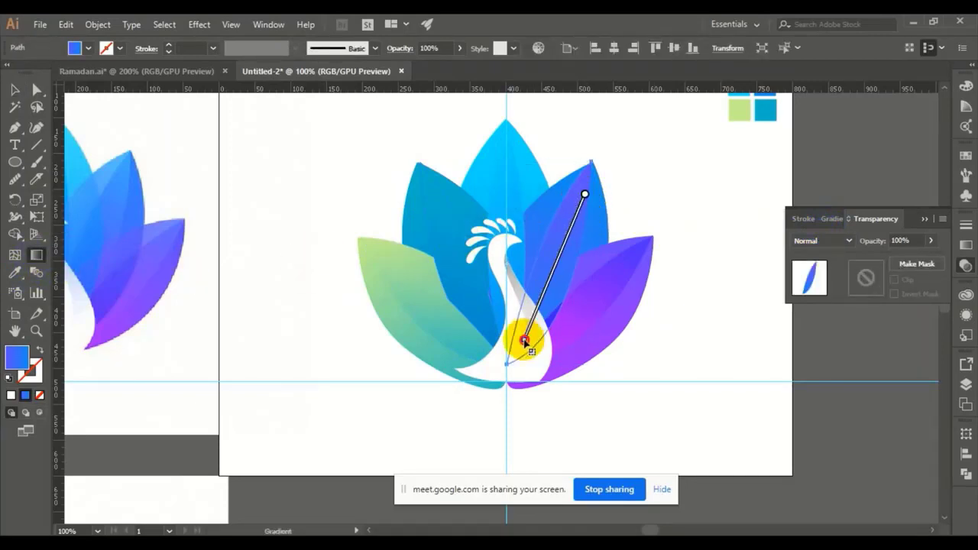
pyautogui.moveTo(578, 222)
pyautogui.mouseDown()
pyautogui.moveTo(563, 286)
pyautogui.moveTo(512, 354)
pyautogui.mouseUp()
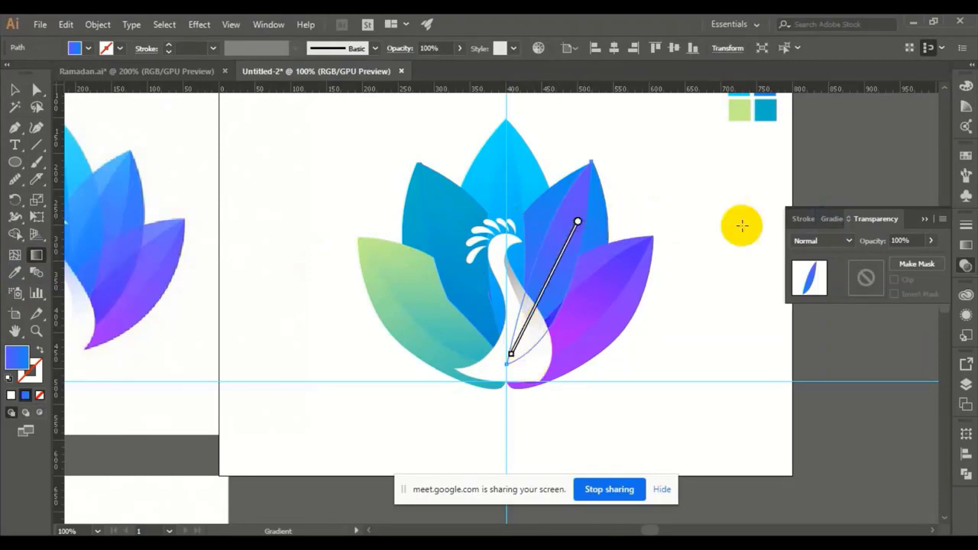
# Step: Reverse the inner blue-violet petal's gradient and run it from tip to base at about -112°, with blue at the tip
pyautogui.click(966, 246)
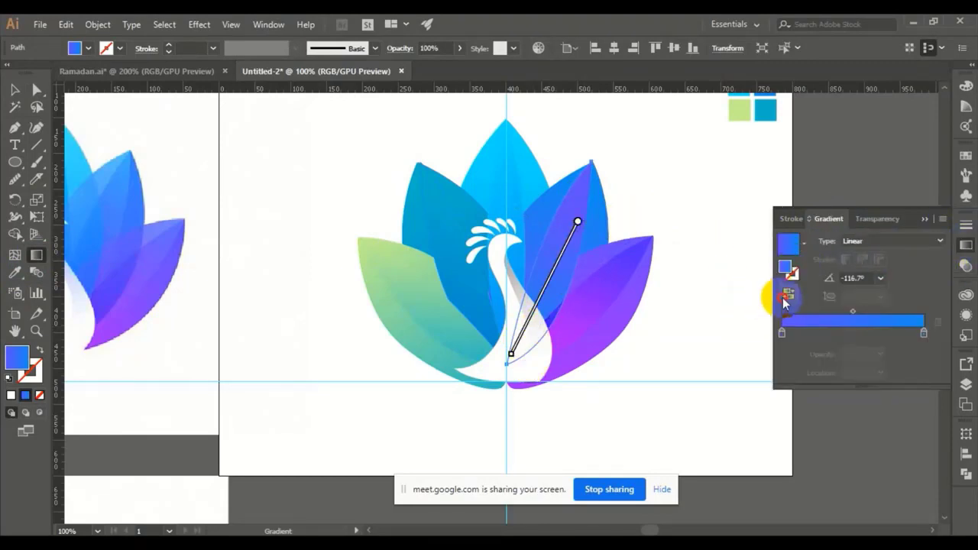
pyautogui.moveTo(595, 172); pyautogui.dragTo(519, 363)
# Step: Try a nearly vertical gradient on the central inner petal, with cyan near its tip and blue toward its base
pyautogui.click(500, 192)
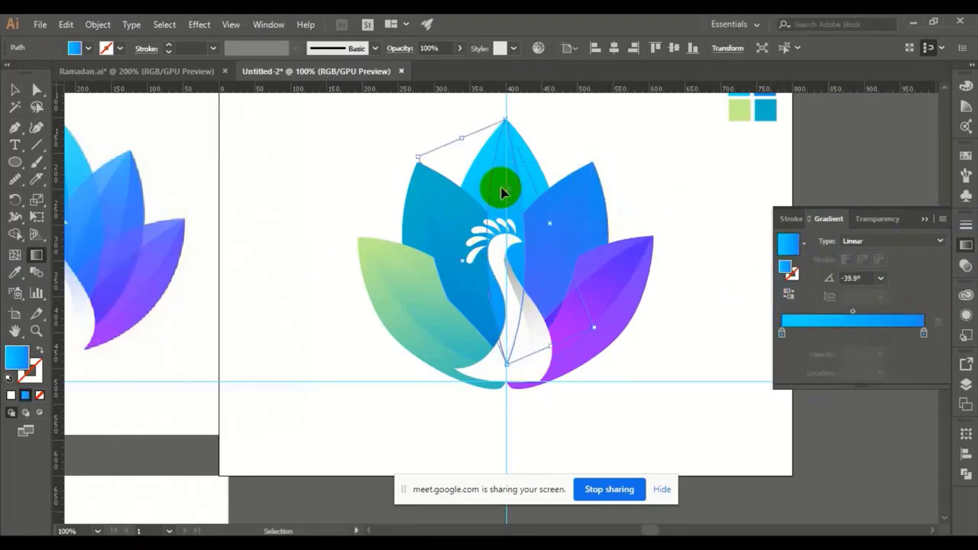
pyautogui.click(517, 145)
pyautogui.moveTo(508, 139); pyautogui.dragTo(504, 369)
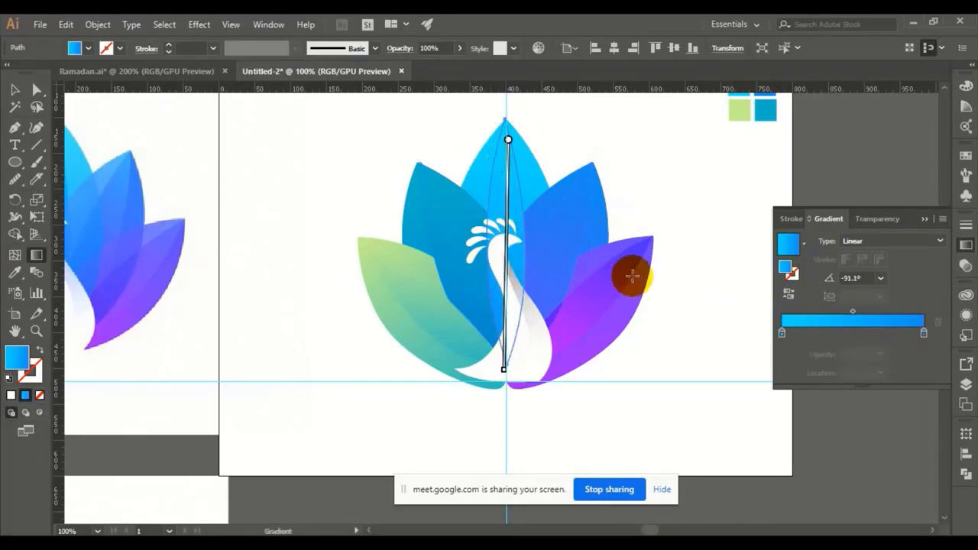
pyautogui.click(789, 296)
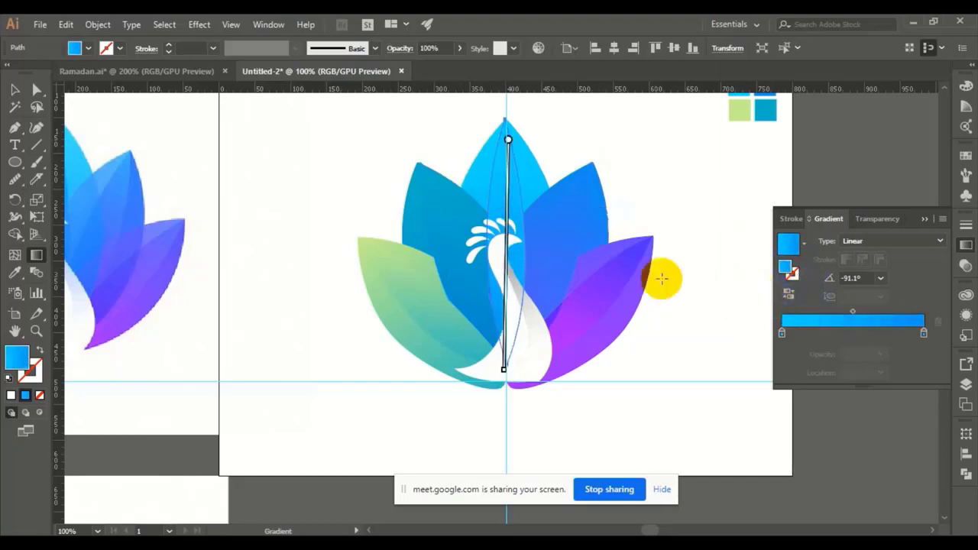
pyautogui.click(509, 161)
pyautogui.moveTo(509, 172)
pyautogui.mouseDown()
pyautogui.moveTo(497, 257)
pyautogui.moveTo(503, 304)
pyautogui.mouseUp()
# Step: Redirect the teal inner petal's gradient to about -68° and the lower-left green inner petal's gradient to about -34.5°
pyautogui.click(447, 237)
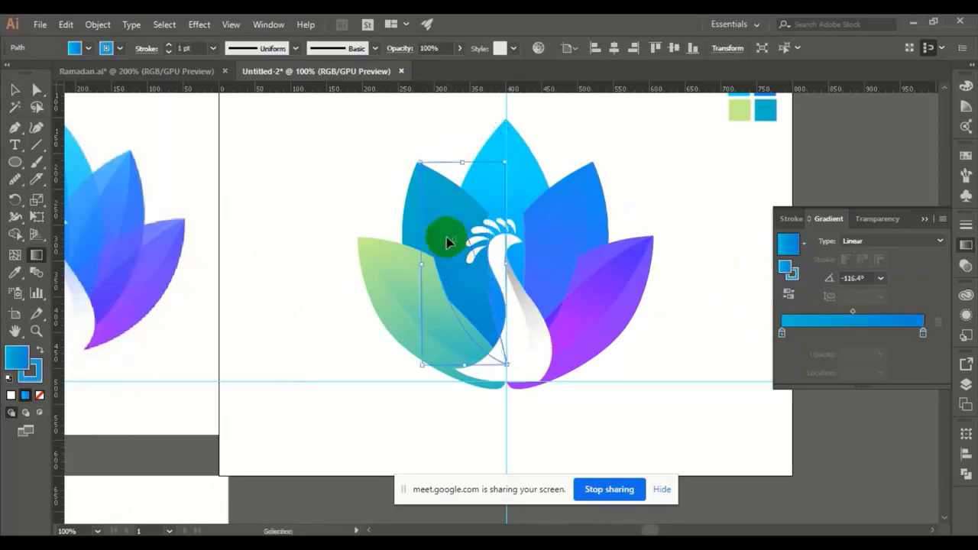
pyautogui.moveTo(439, 184); pyautogui.dragTo(500, 341)
pyautogui.click(430, 323)
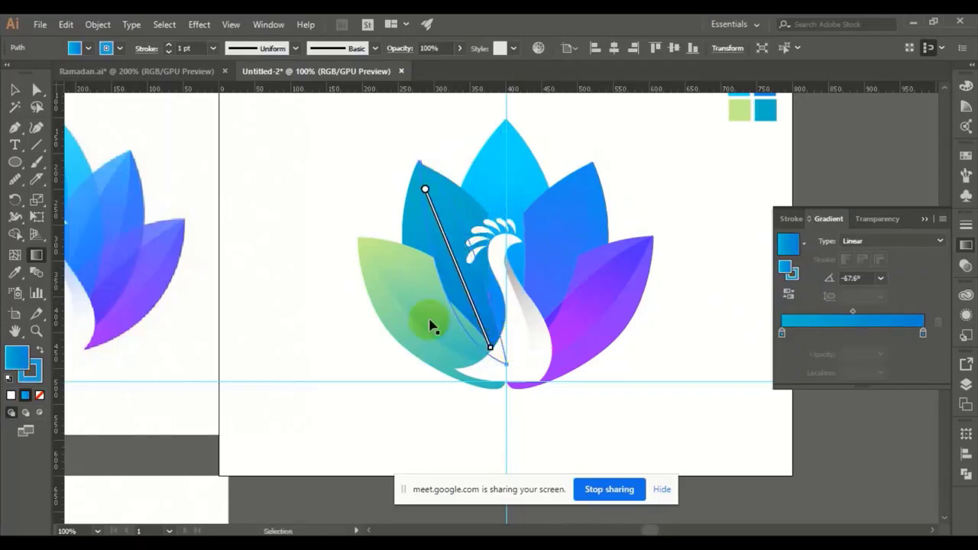
pyautogui.moveTo(385, 260)
pyautogui.mouseDown()
pyautogui.moveTo(497, 360)
pyautogui.moveTo(486, 368)
pyautogui.mouseUp()
pyautogui.moveTo(358, 264); pyautogui.dragTo(450, 323)
# Step: Redraw the teal inner petal's gradient at about -56° and the central inner petal's at about -81°, and deselect
pyautogui.click(455, 230)
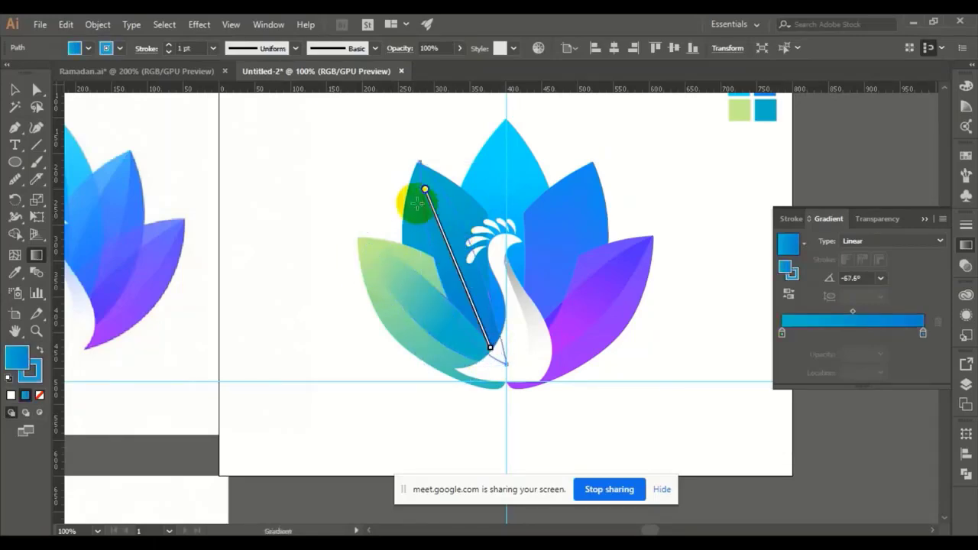
pyautogui.moveTo(417, 206); pyautogui.dragTo(477, 293)
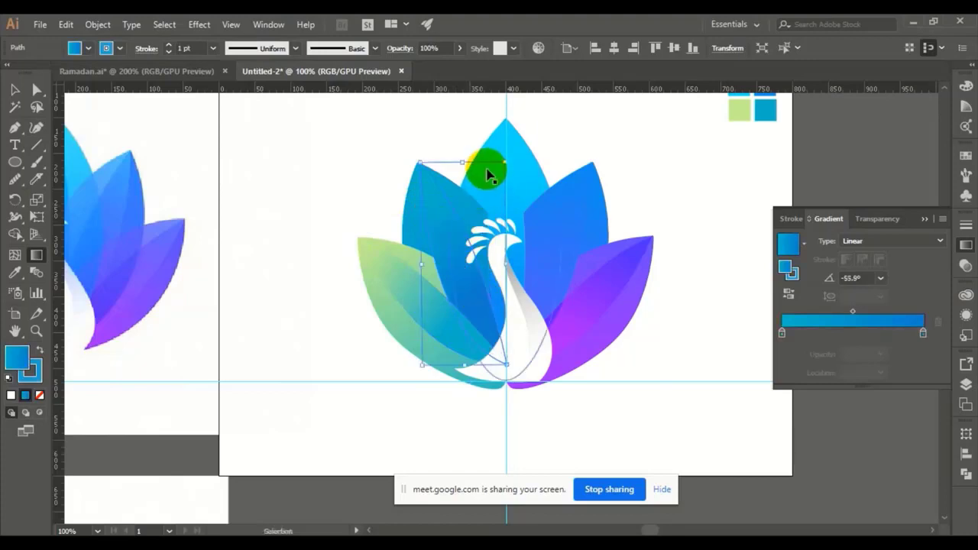
pyautogui.click(493, 170)
pyautogui.press('g')
pyautogui.moveTo(498, 167); pyautogui.dragTo(516, 307)
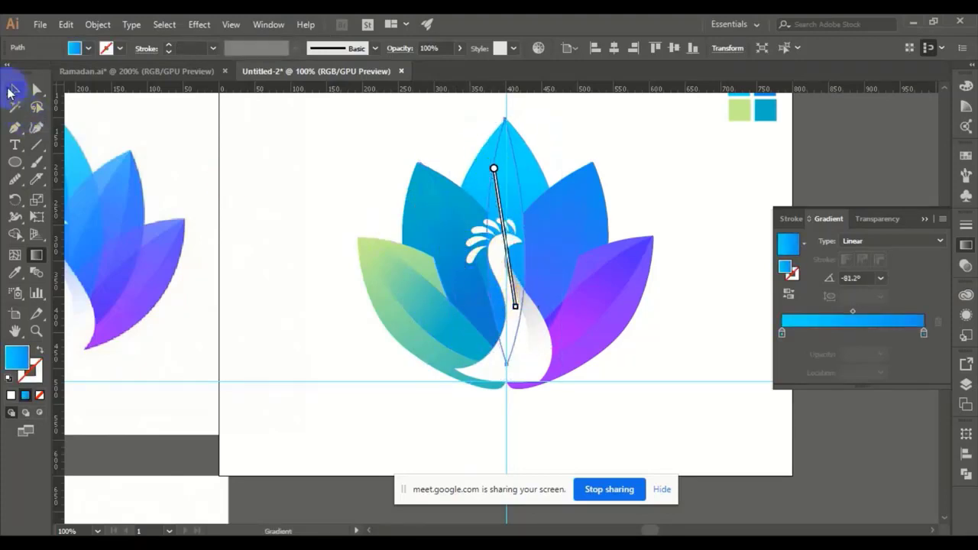
pyautogui.click(12, 91)
pyautogui.click(250, 105)
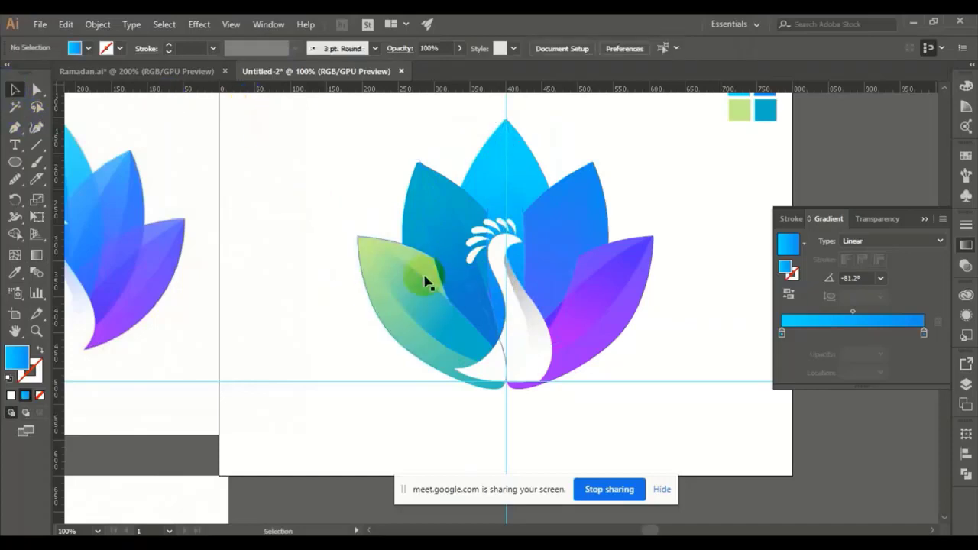
# Step: Apply the Overlay blending mode to the inner blue-violet petal
pyautogui.click(508, 196)
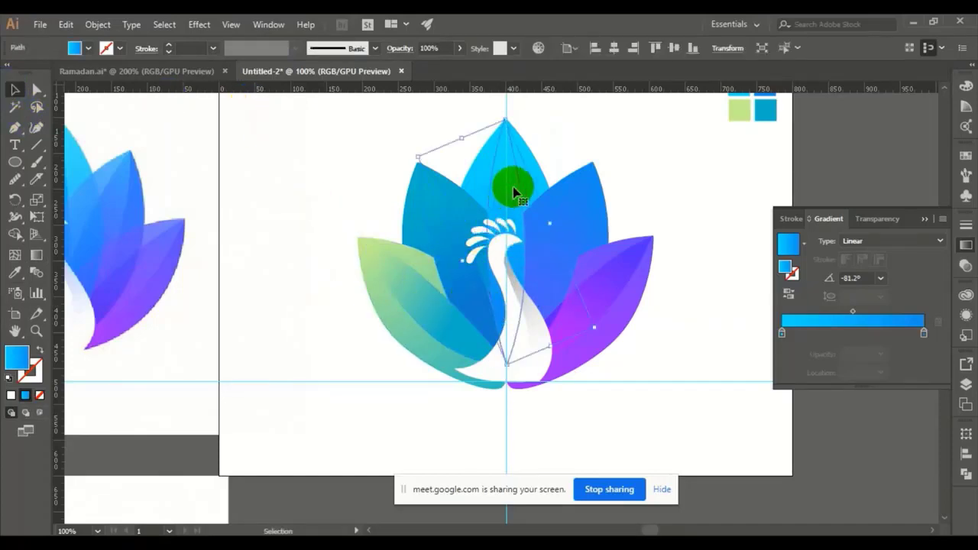
pyautogui.click(580, 207)
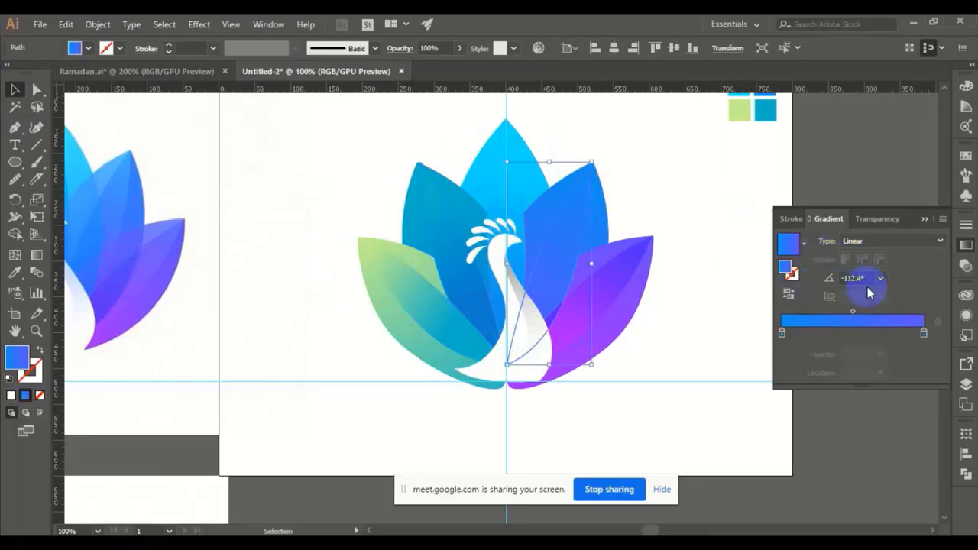
pyautogui.click(962, 265)
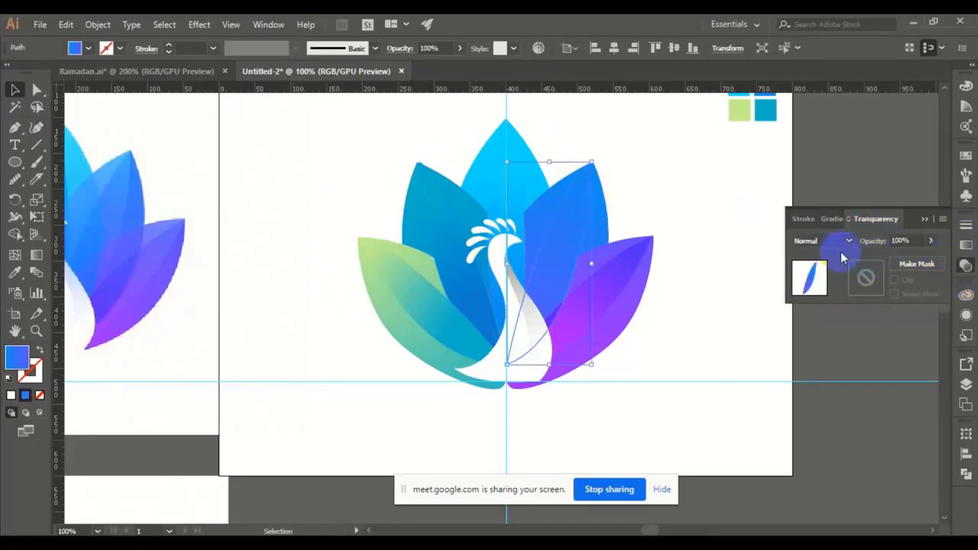
pyautogui.click(848, 242)
pyautogui.click(816, 376)
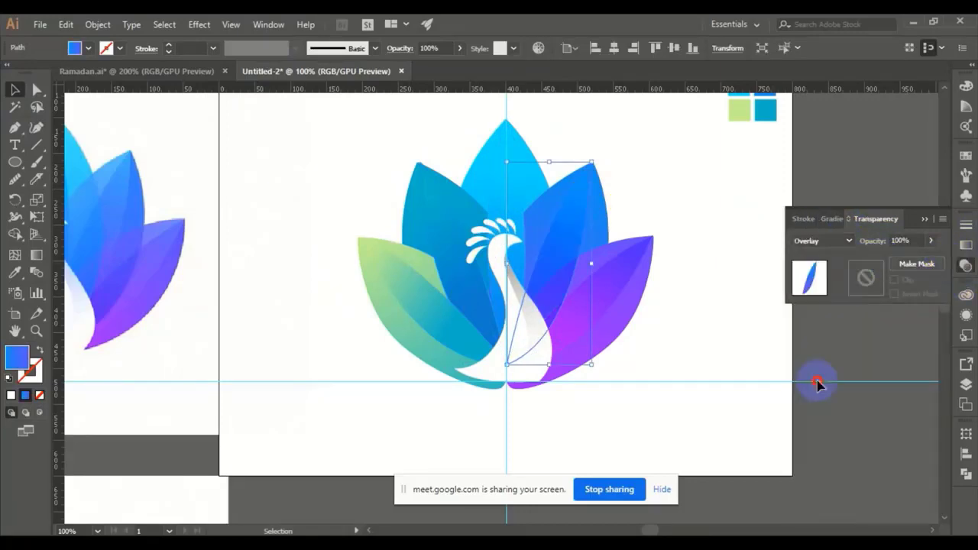
# Step: Try reversing the lower-left inner petal's gradient so the teal lies at its tip and the green at its base
pyautogui.click(510, 187)
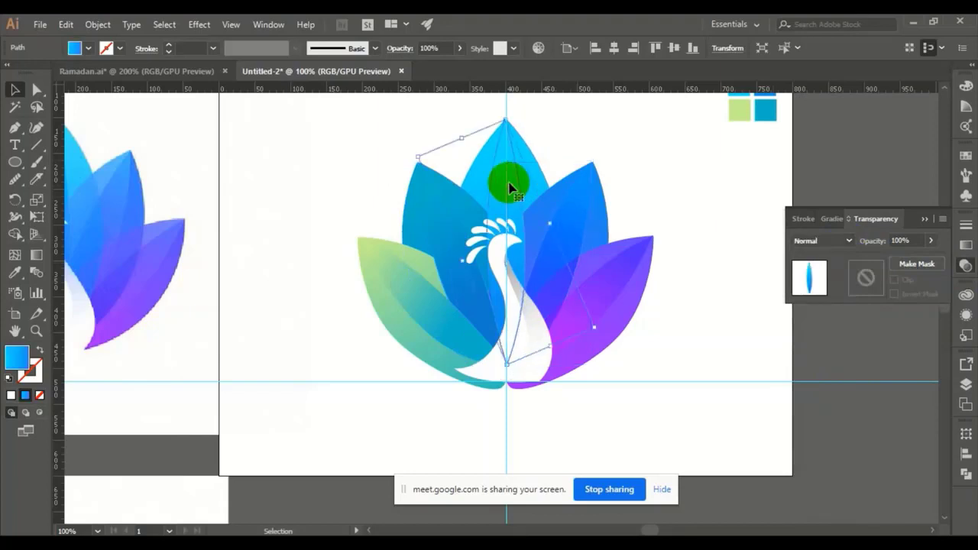
pyautogui.click(365, 187)
pyautogui.click(410, 291)
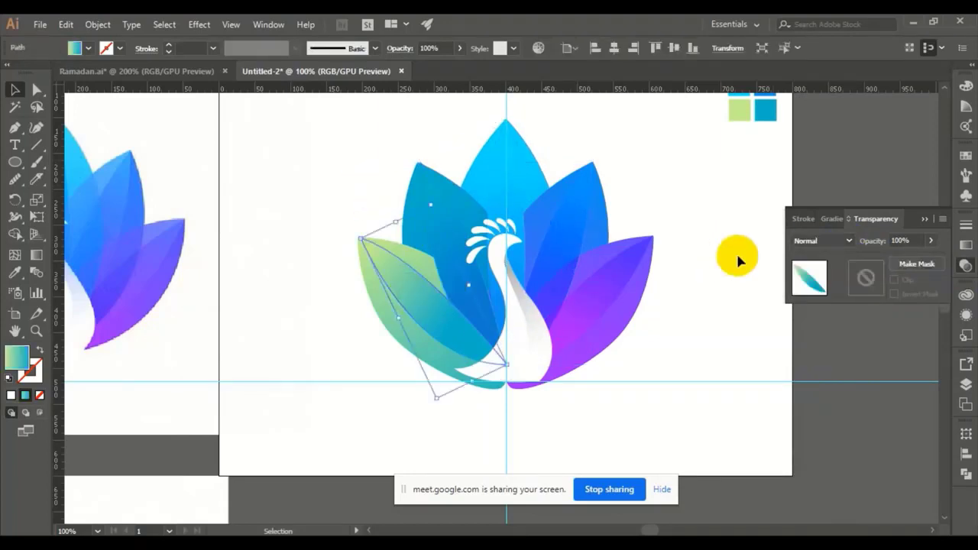
pyautogui.click(965, 247)
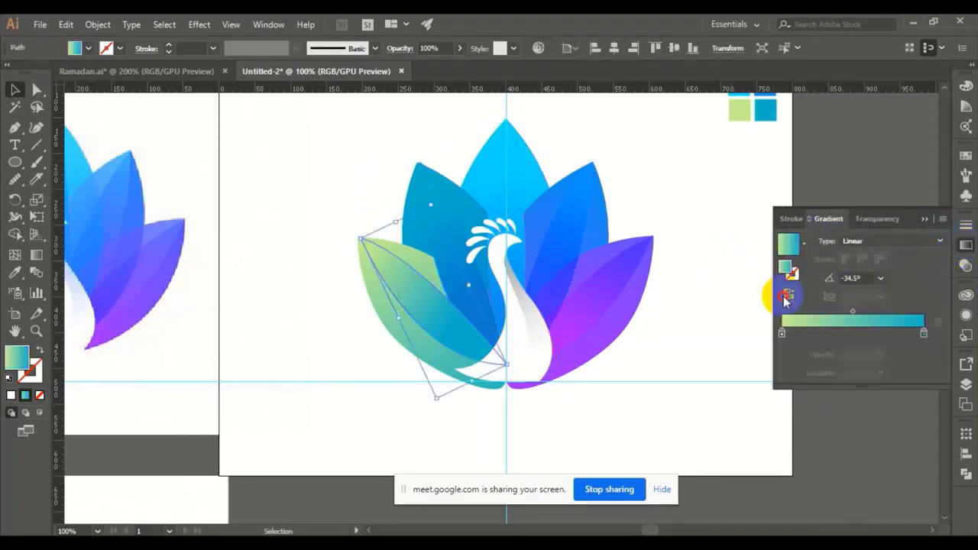
pyautogui.click(786, 297)
pyautogui.click(318, 187)
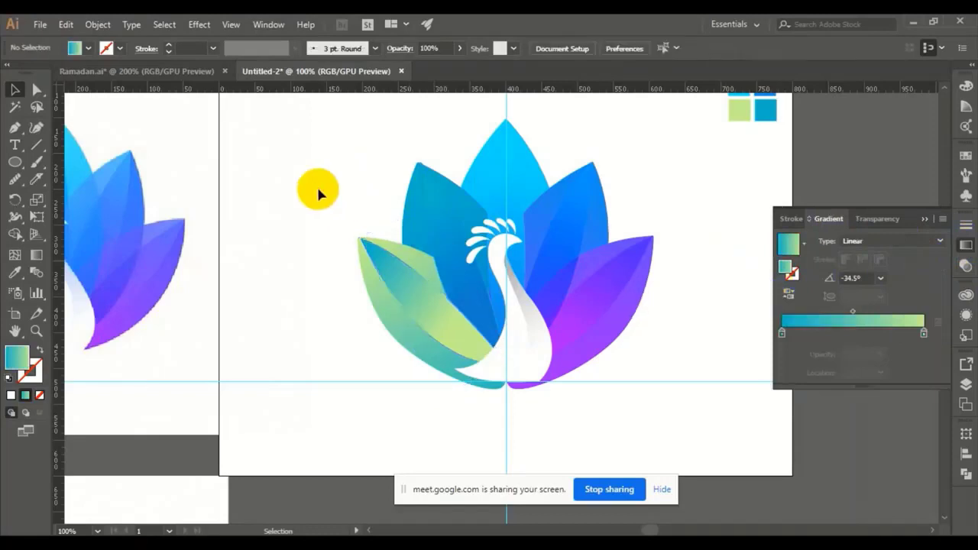
# Step: Try bringing the white peacock group to the front of the petals
pyautogui.click(537, 335)
pyautogui.rightClick(535, 335)
pyautogui.moveTo(662, 264)
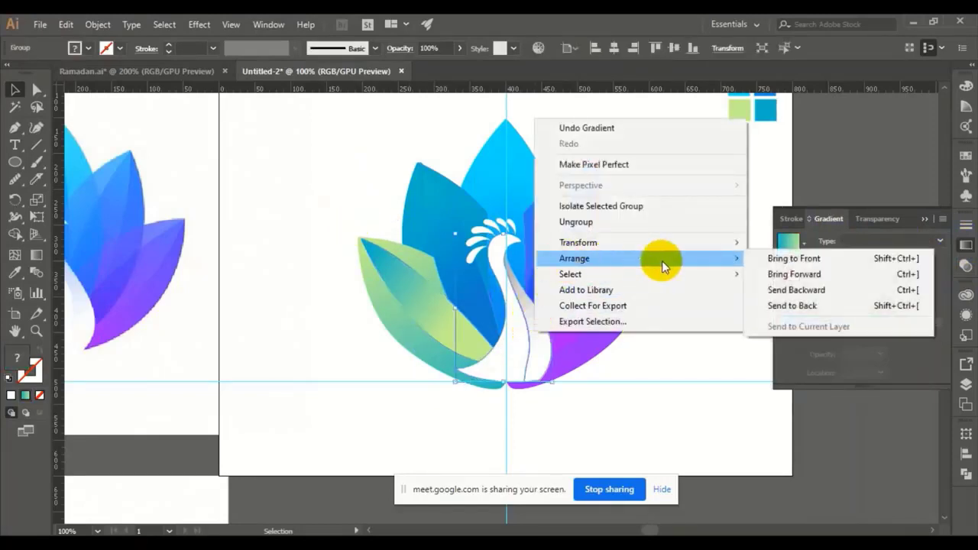
pyautogui.click(757, 259)
pyautogui.click(704, 242)
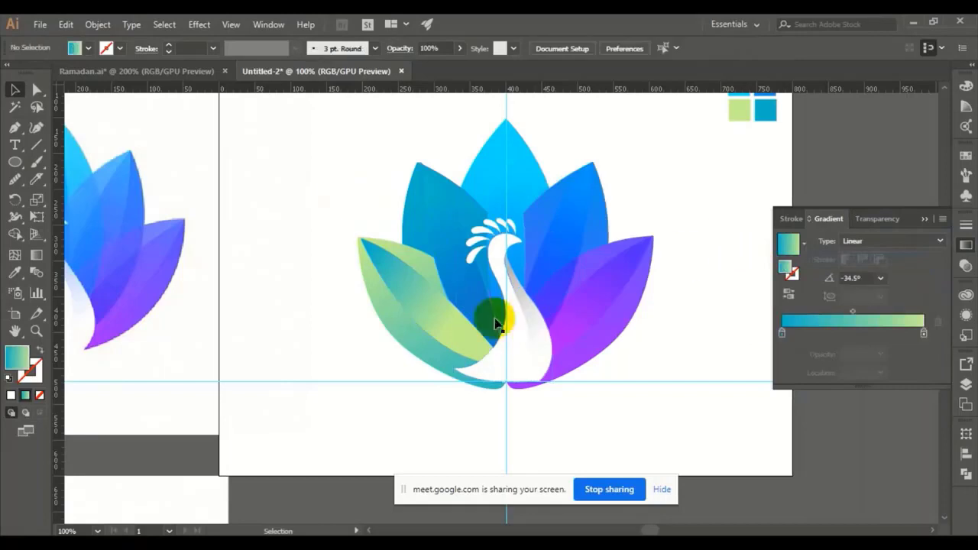
# Step: Try bringing the upper-left teal inner petal to the front
pyautogui.rightClick(471, 295)
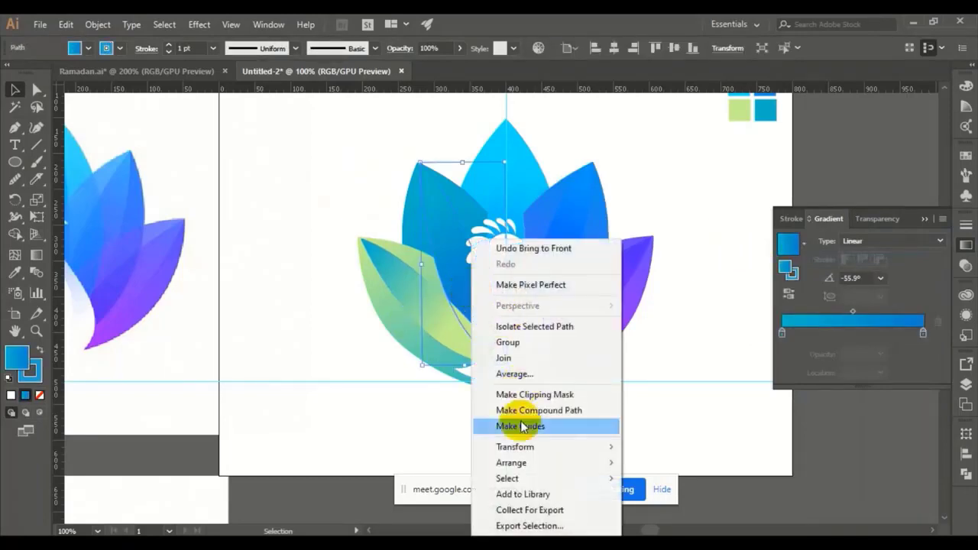
pyautogui.click(633, 463)
pyautogui.click(644, 413)
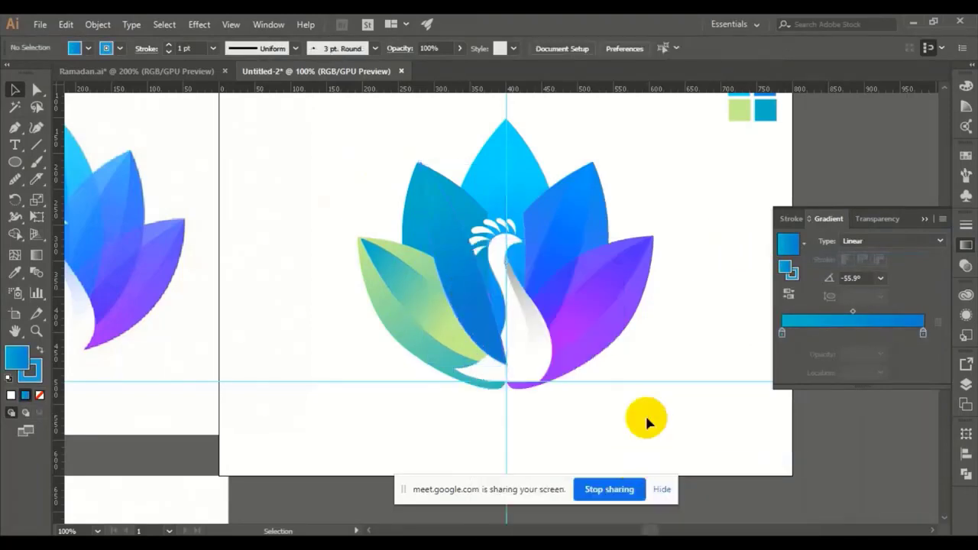
# Step: Undo the stacking changes and the lower-left inner petal's gradient reversal, and deselect
pyautogui.click(373, 264)
pyautogui.press('a')
pyautogui.press('v')
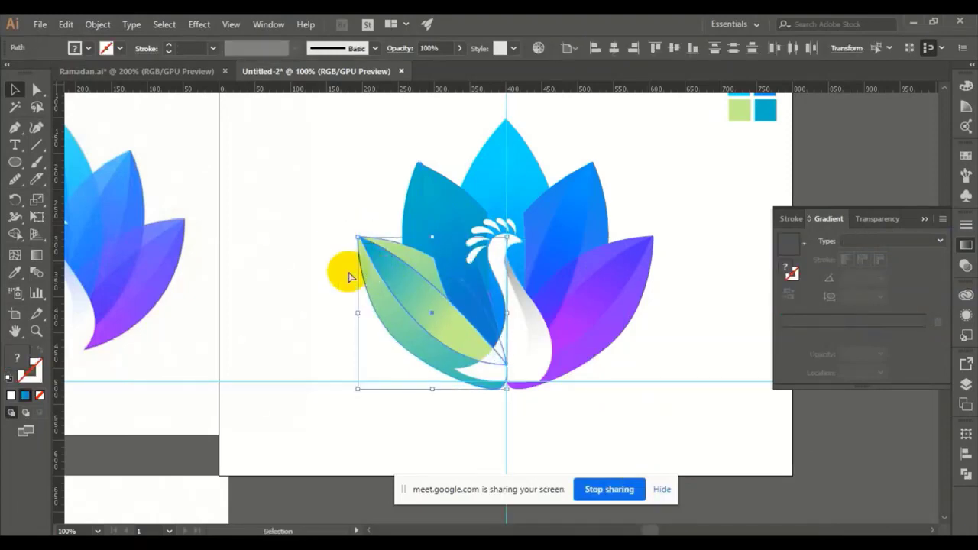
pyautogui.hotkey('ctrl', '[')
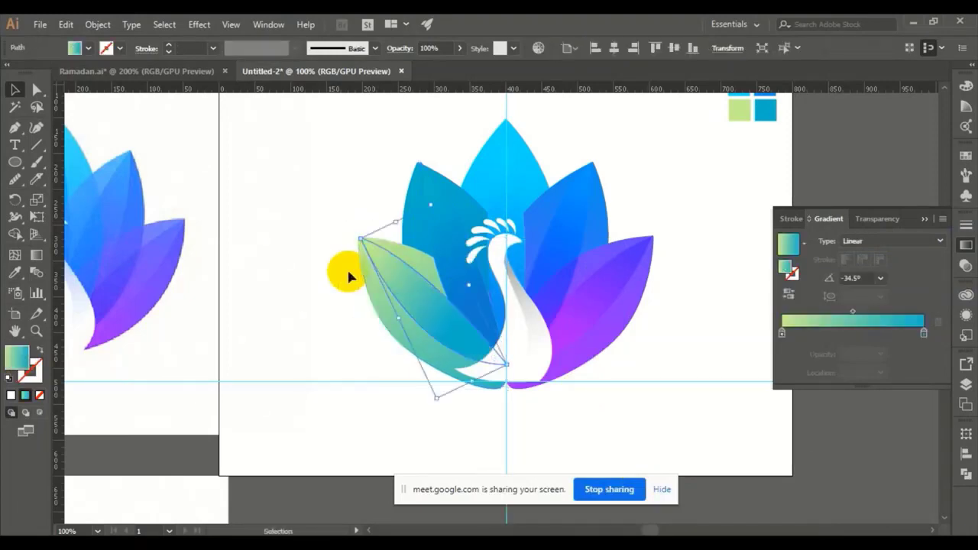
pyautogui.click(338, 295)
# Step: Apply the Overlay blending mode to the central inner petal and to the upper-left teal inner petal
pyautogui.click(499, 190)
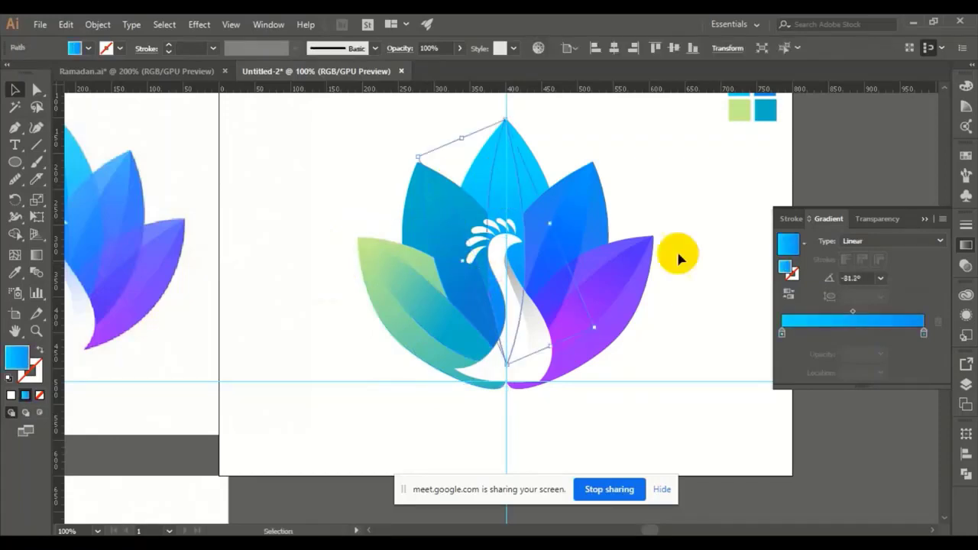
pyautogui.click(962, 266)
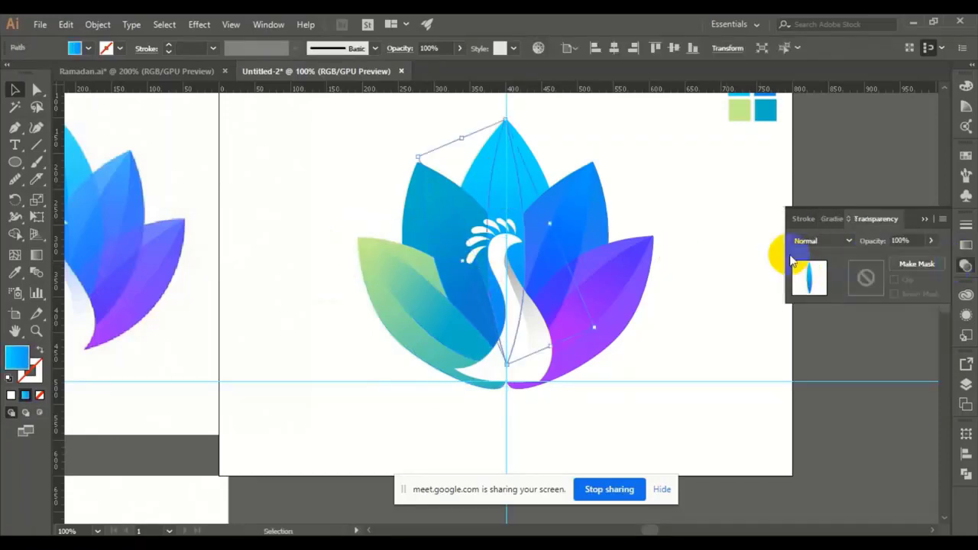
pyautogui.click(802, 241)
pyautogui.click(819, 378)
pyautogui.click(437, 219)
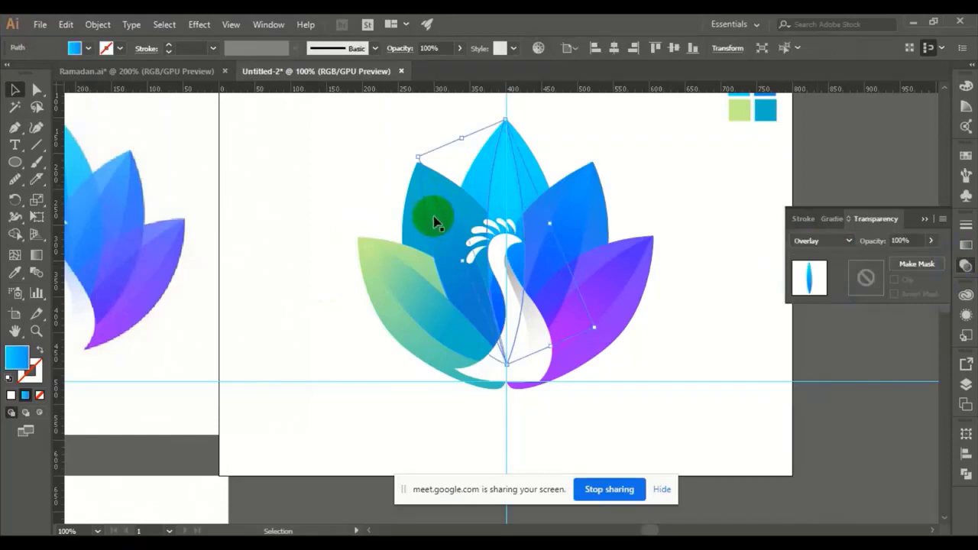
pyautogui.click(837, 242)
pyautogui.click(822, 380)
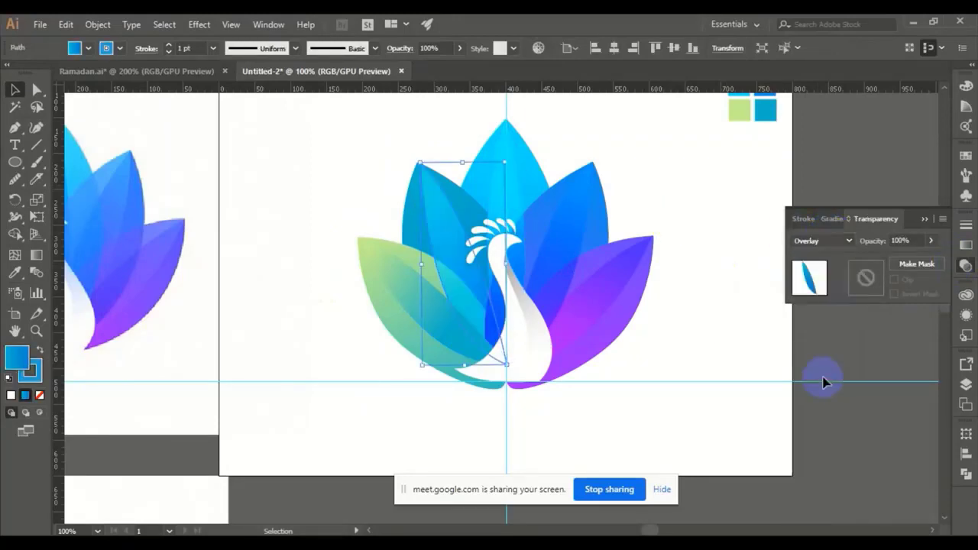
# Step: Try the Overlay blending mode on the lower-left green inner petal and deselect it
pyautogui.click(427, 314)
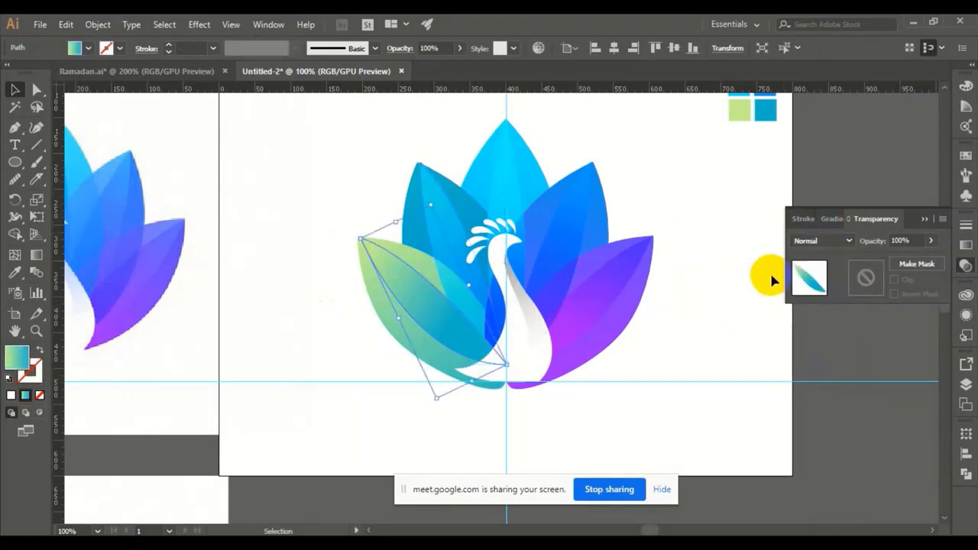
pyautogui.click(849, 242)
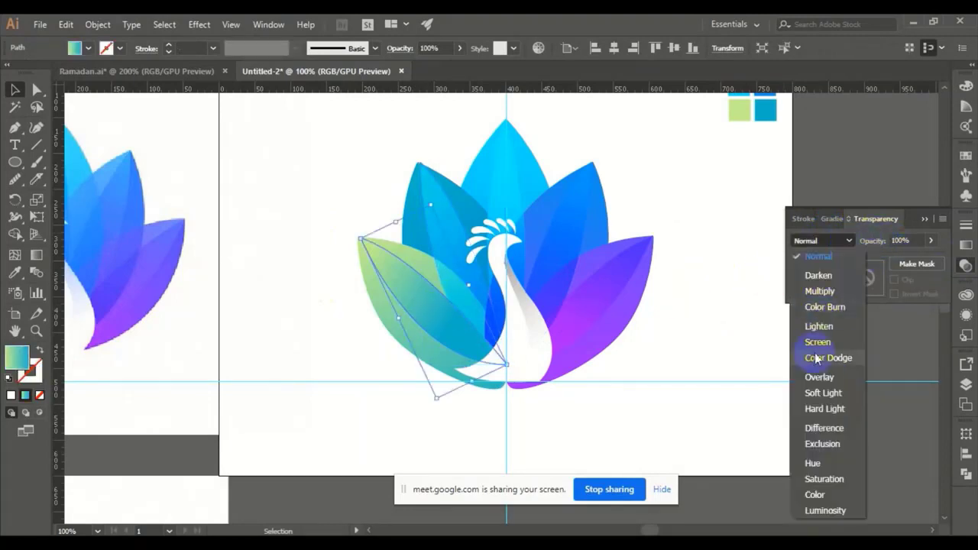
pyautogui.click(822, 377)
pyautogui.click(654, 340)
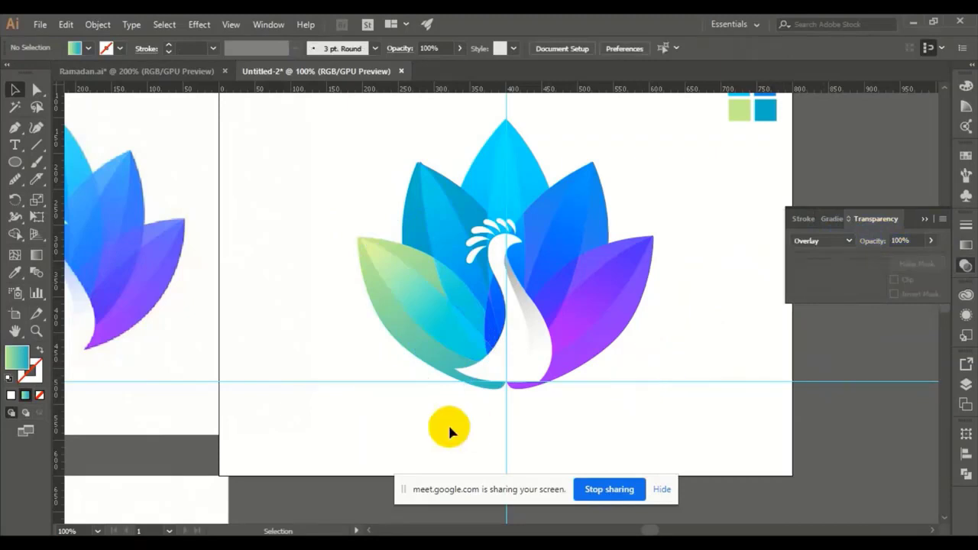
# Step: Try other blending modes on the lower-left green inner petal, cycling from Normal through Color Burn, Exclusion and Hue to Saturation
pyautogui.moveTo(406, 395); pyautogui.dragTo(524, 375)
pyautogui.click(557, 286)
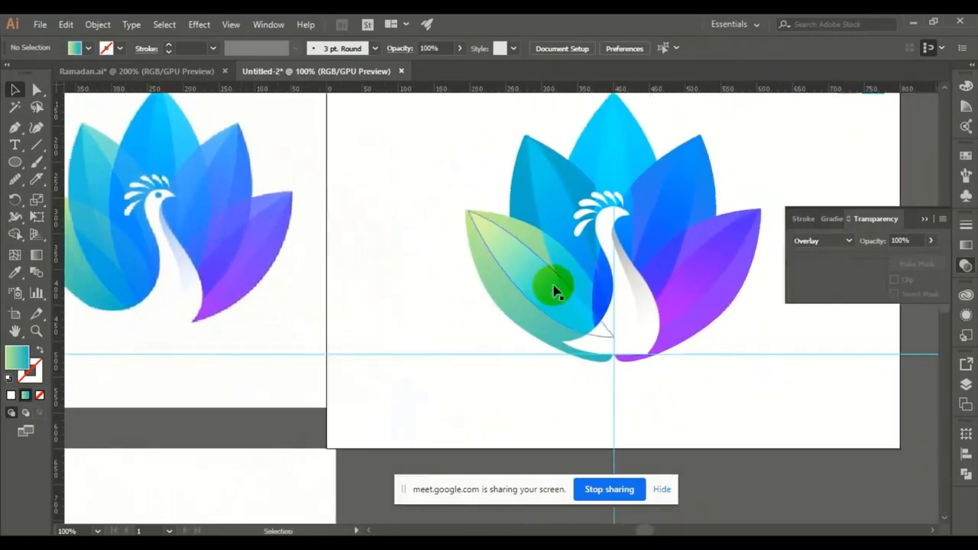
pyautogui.click(808, 255)
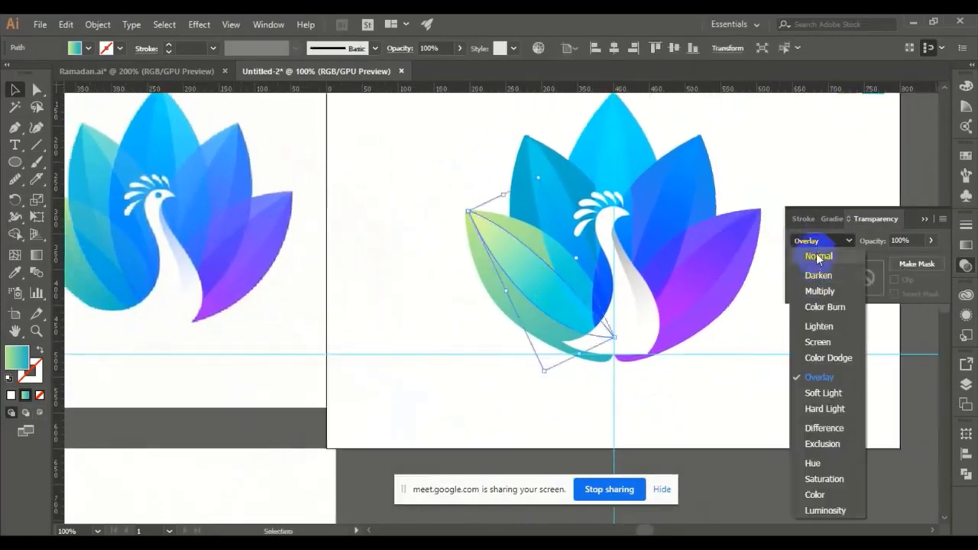
pyautogui.click(812, 255)
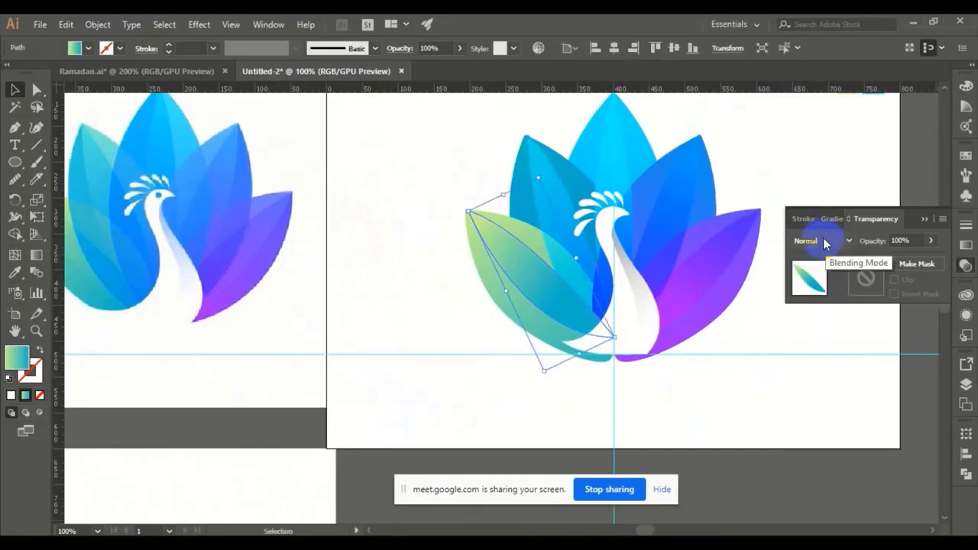
pyautogui.scroll(-2, 824, 243)
pyautogui.scroll(-1, 825, 243)
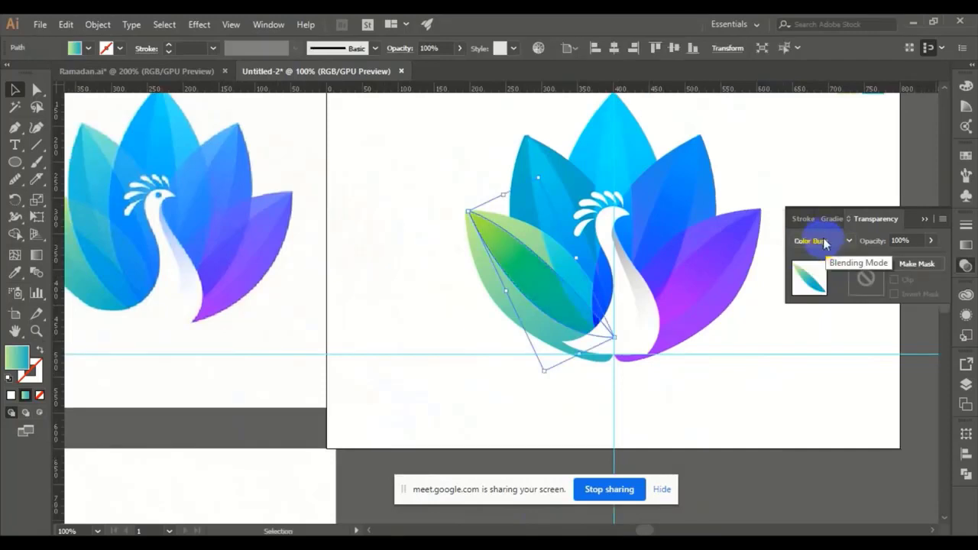
pyautogui.scroll(-1, 825, 242)
pyautogui.scroll(-2, 823, 240)
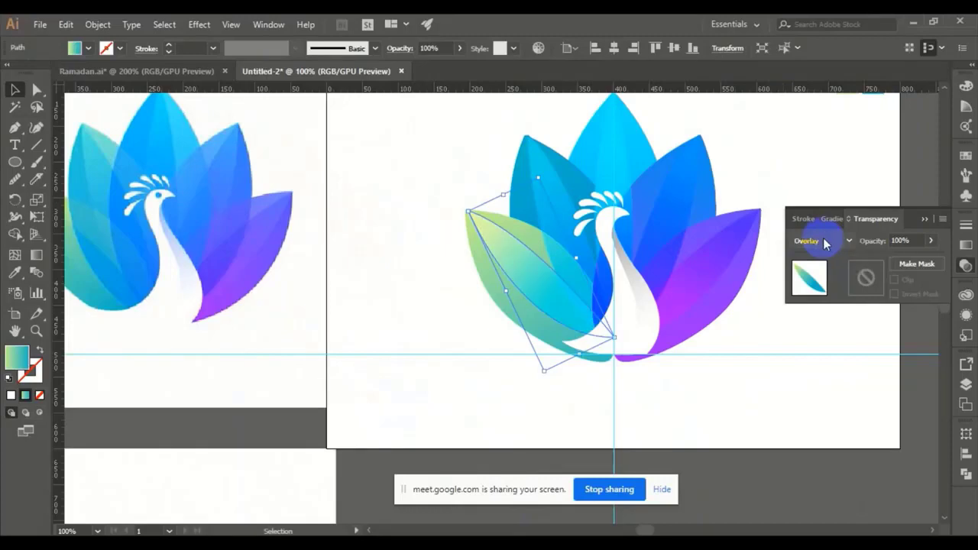
pyautogui.scroll(-3, 824, 242)
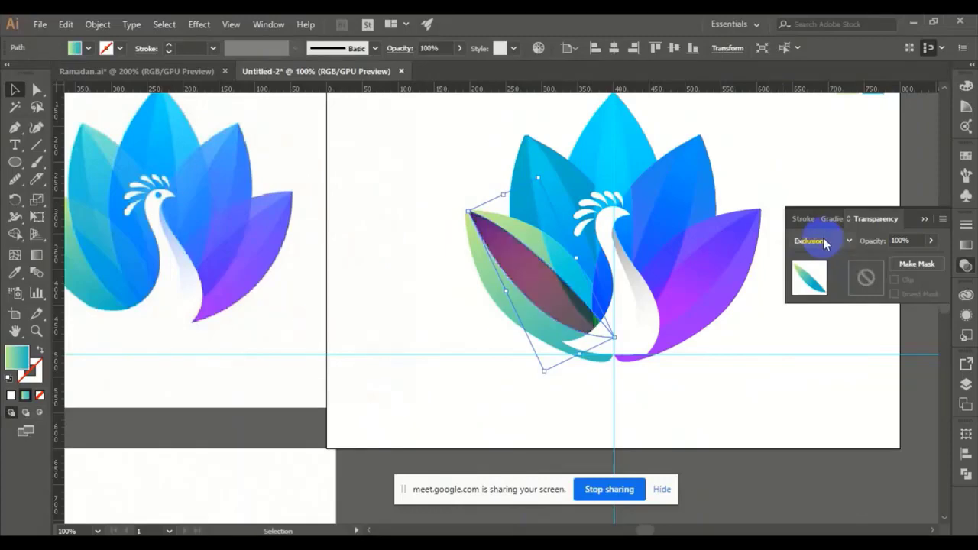
pyautogui.click(795, 349)
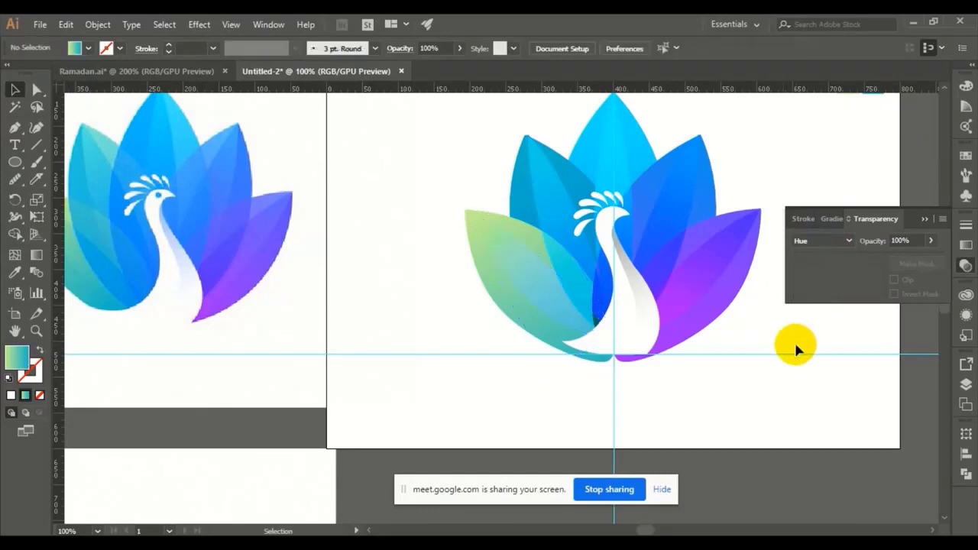
pyautogui.click(542, 290)
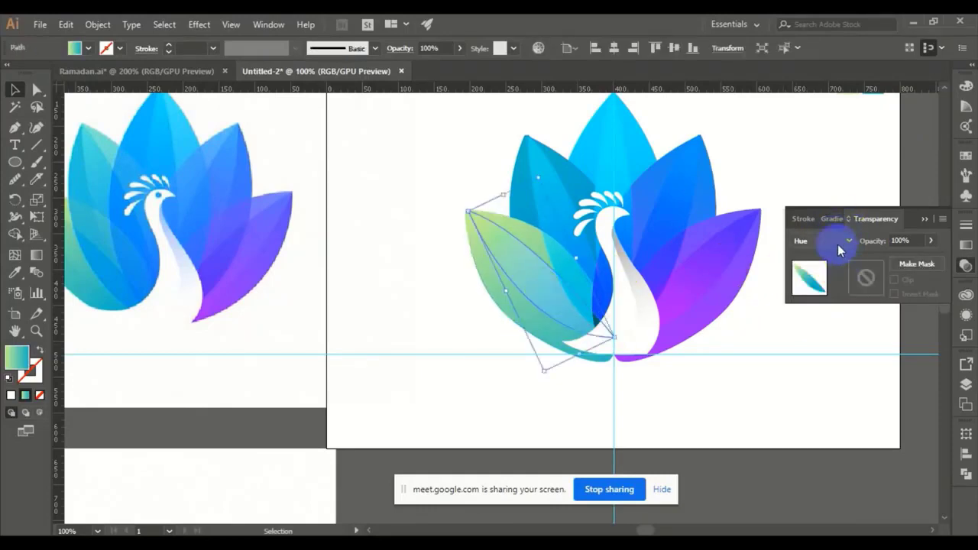
pyautogui.scroll(-1, 820, 240)
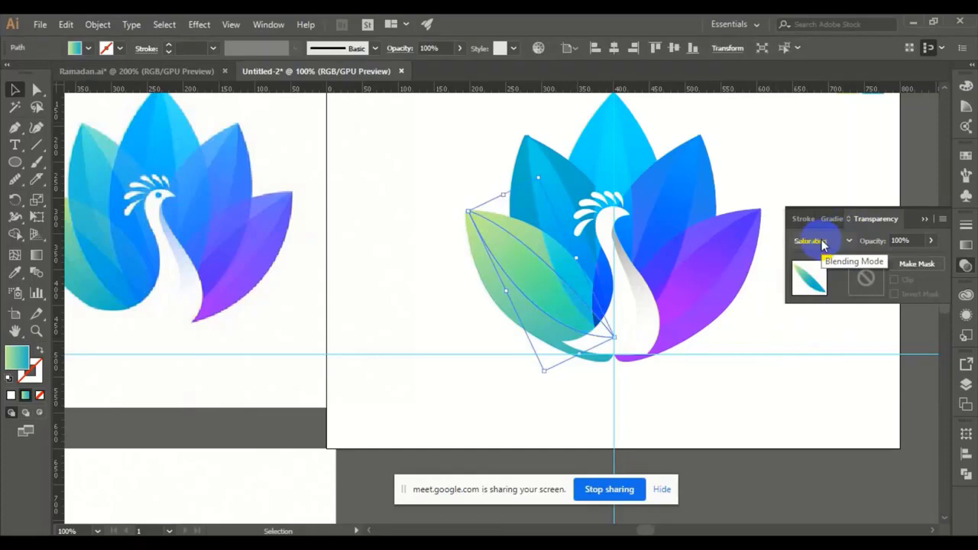
pyautogui.click(729, 342)
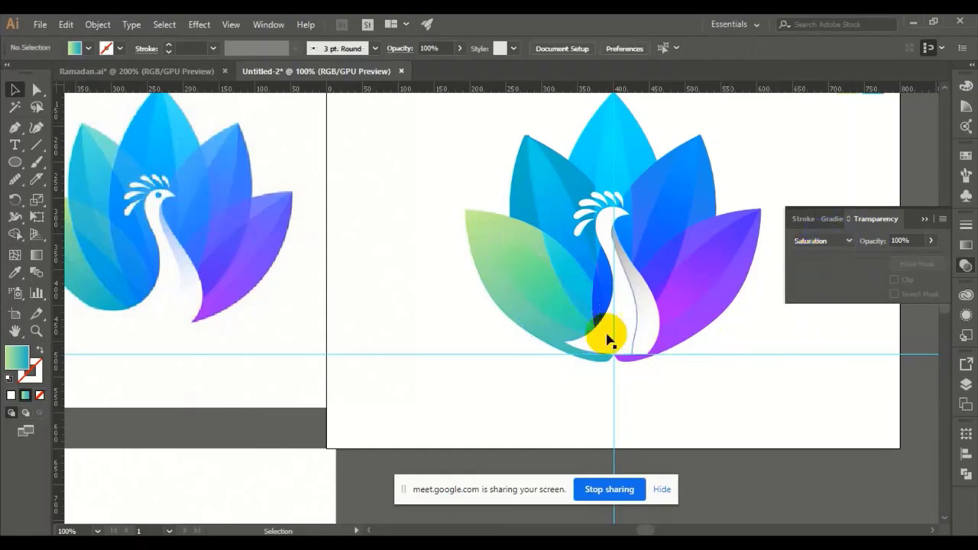
# Step: Set the lower-left green inner petal's blending mode back to Overlay and deselect it
pyautogui.click(563, 311)
pyautogui.click(824, 240)
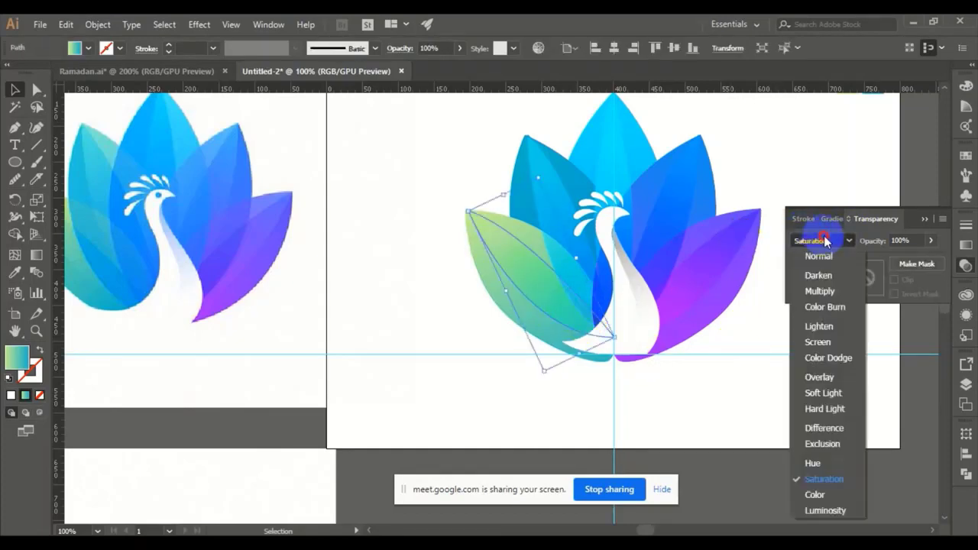
pyautogui.click(820, 379)
pyautogui.click(766, 402)
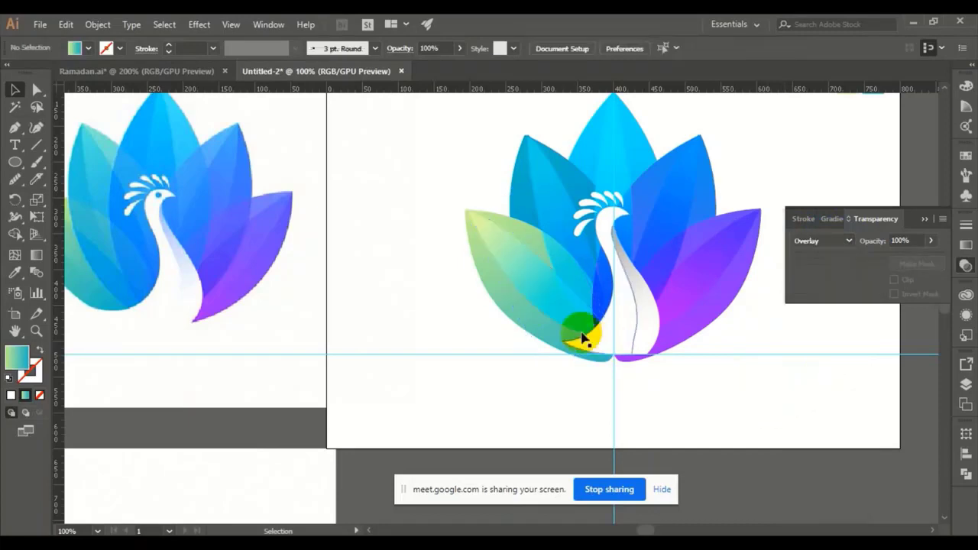
# Step: Redraw the lower-left inner petal's gradient diagonally from near its outer tip to just below its base
pyautogui.click(528, 262)
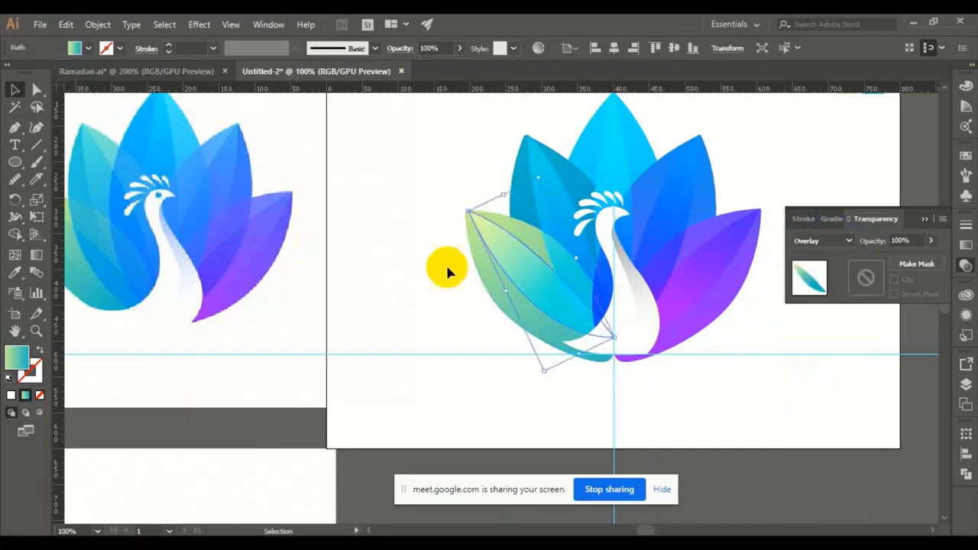
pyautogui.click(36, 257)
pyautogui.moveTo(461, 200)
pyautogui.mouseDown()
pyautogui.moveTo(563, 345)
pyautogui.moveTo(598, 352)
pyautogui.mouseUp()
pyautogui.moveTo(480, 213)
pyautogui.mouseDown()
pyautogui.moveTo(609, 375)
pyautogui.moveTo(616, 371)
pyautogui.mouseUp()
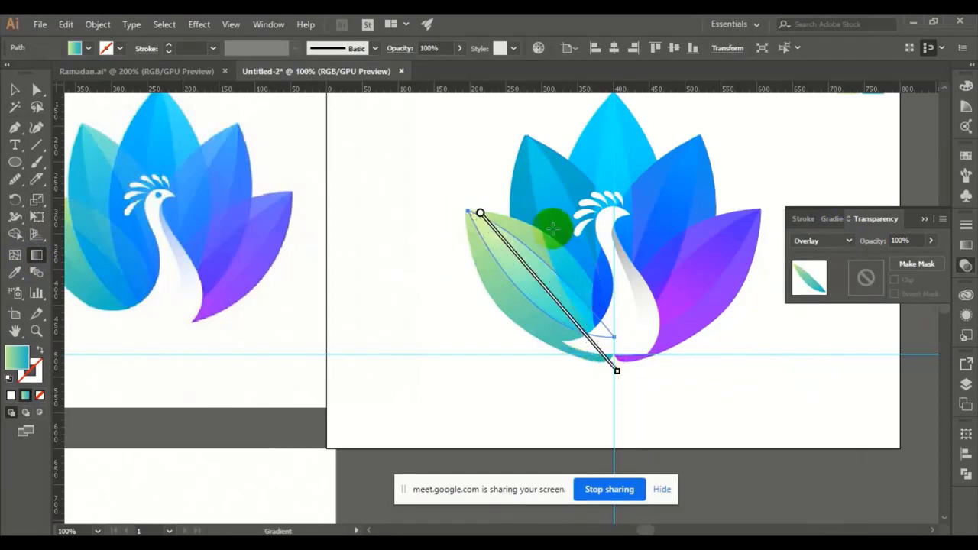
# Step: Redraw the gradients of the upper-left and central inner petals from tip to base, then deselect
pyautogui.click(552, 181)
pyautogui.moveTo(524, 144); pyautogui.dragTo(620, 337)
pyautogui.press('v')
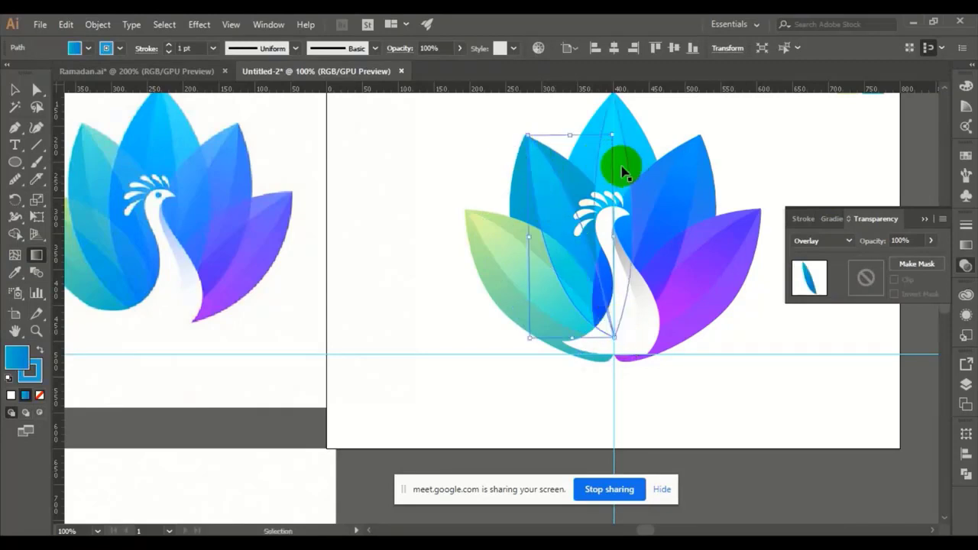
pyautogui.click(623, 172)
pyautogui.press('g')
pyautogui.moveTo(589, 109); pyautogui.dragTo(641, 353)
pyautogui.click(14, 90)
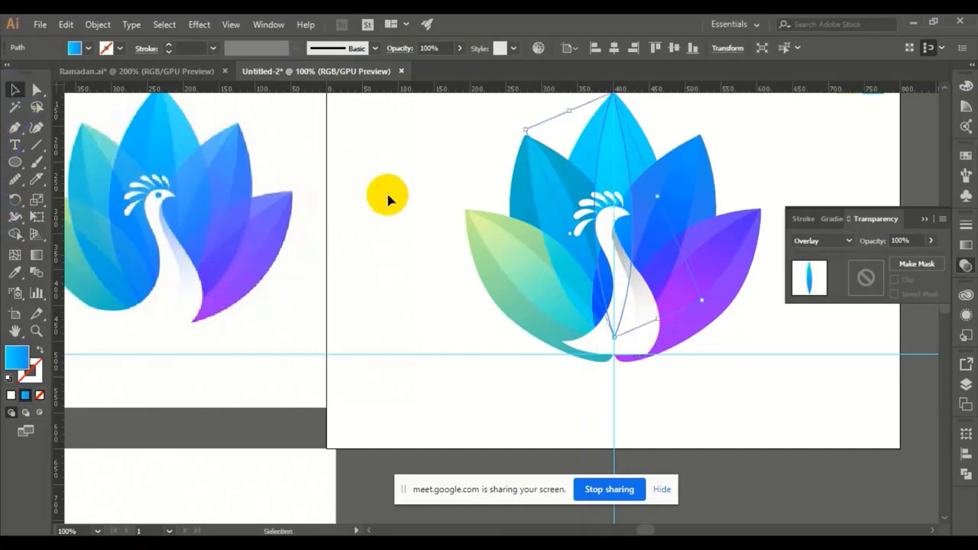
pyautogui.click(386, 188)
# Step: Select the peacock's crest feathers, body and neck shading and group them
pyautogui.moveTo(424, 338); pyautogui.dragTo(295, 339)
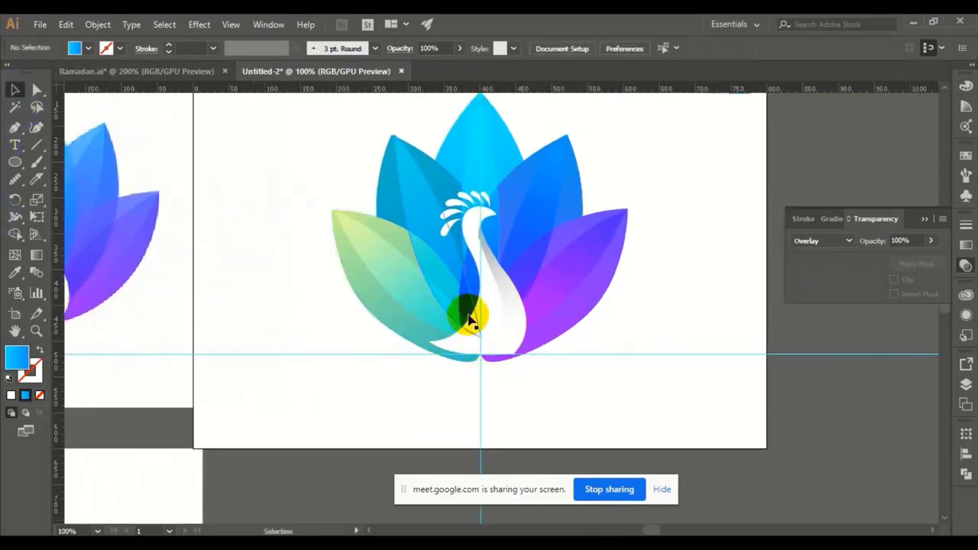
pyautogui.click(495, 319)
pyautogui.press('a')
pyautogui.moveTo(527, 196); pyautogui.dragTo(462, 199)
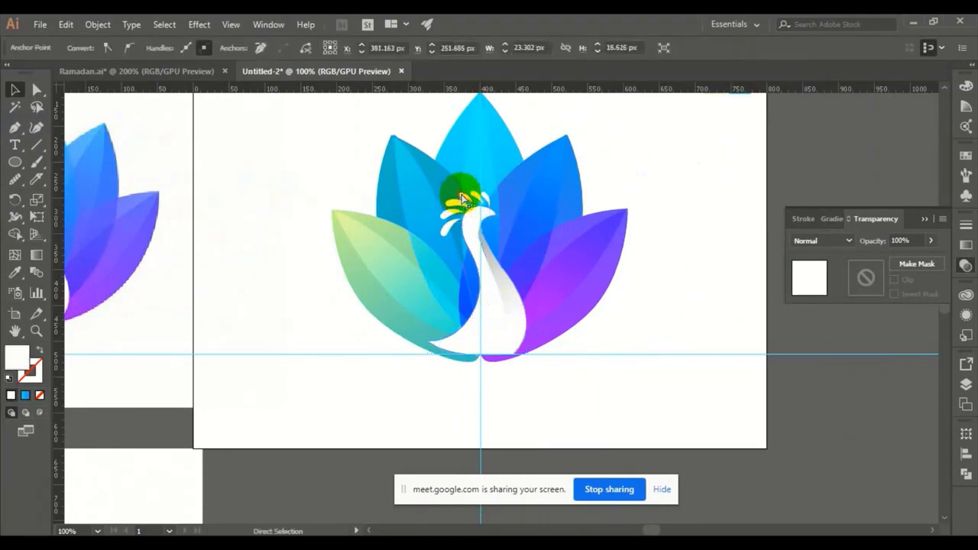
pyautogui.press('v')
pyautogui.click(290, 188)
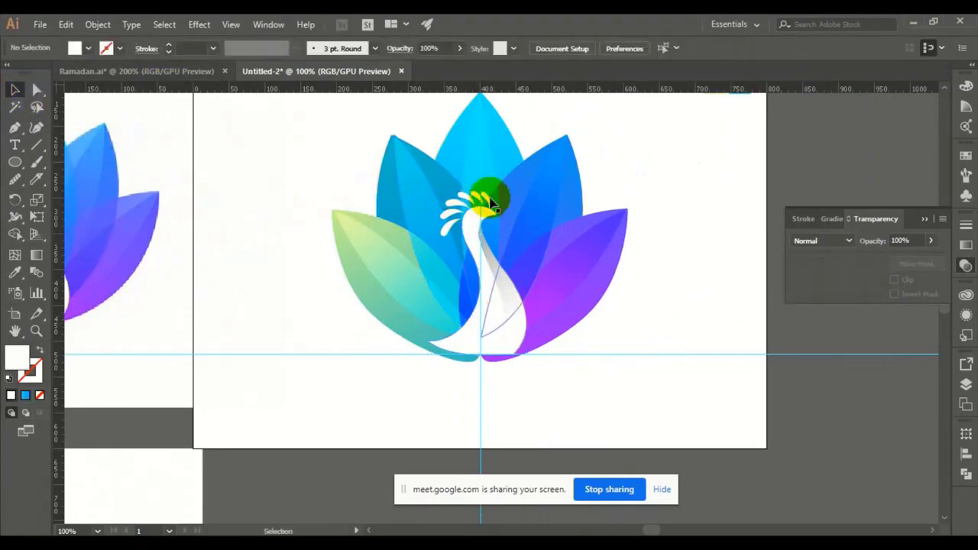
pyautogui.moveTo(492, 203); pyautogui.dragTo(467, 199)
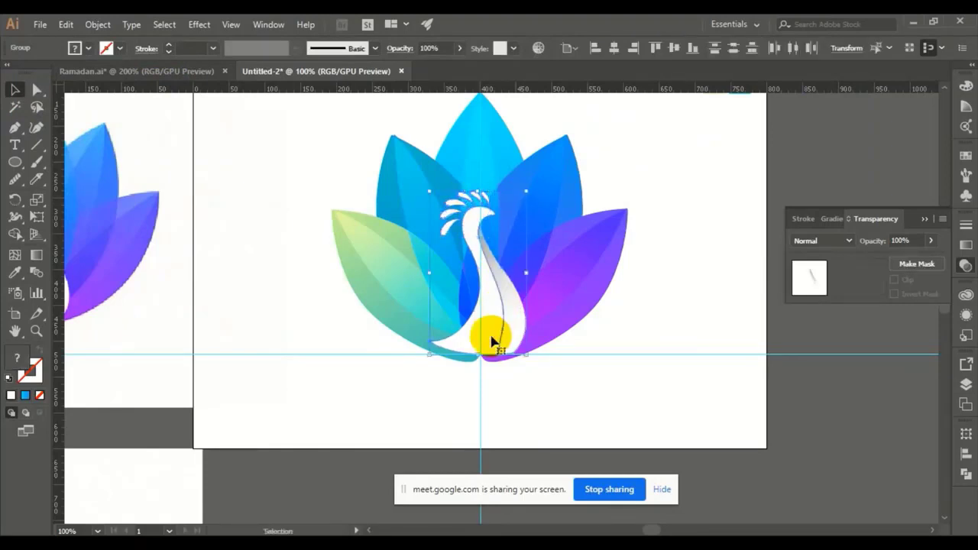
pyautogui.press('v')
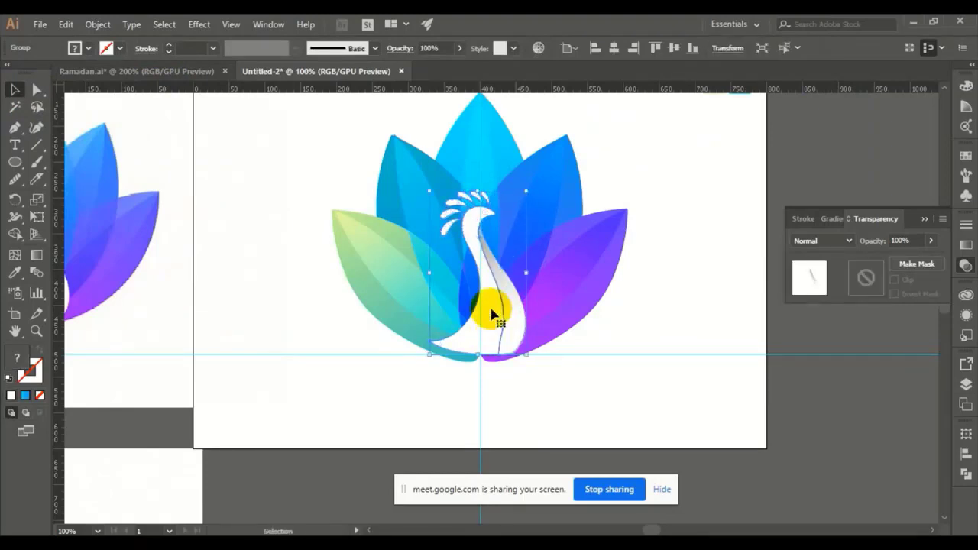
# Step: Enlarge the peacock group slightly and nudge it down until it hides the lower ends of the petals, then deselect
pyautogui.moveTo(526, 191); pyautogui.dragTo(532, 184)
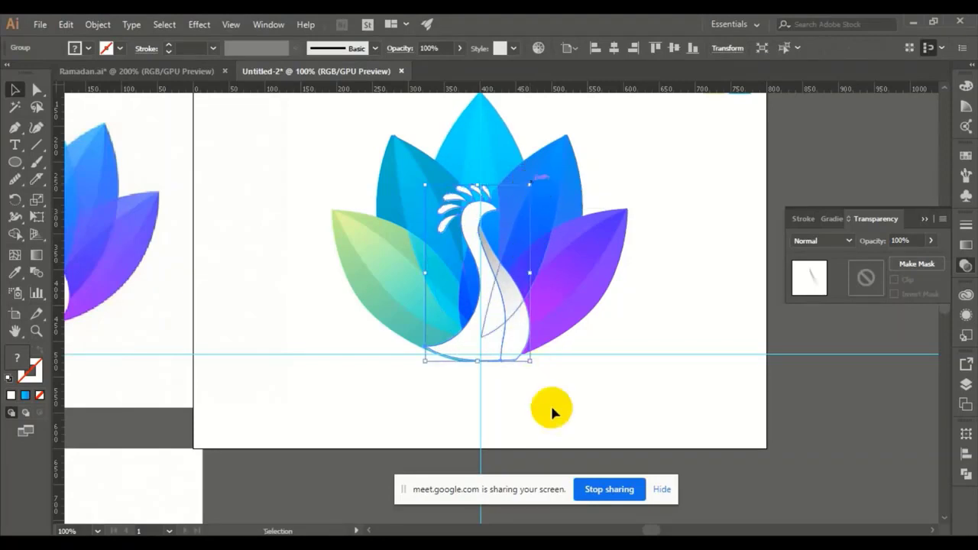
pyautogui.press('a')
pyautogui.hotkey('ctrl', '=')
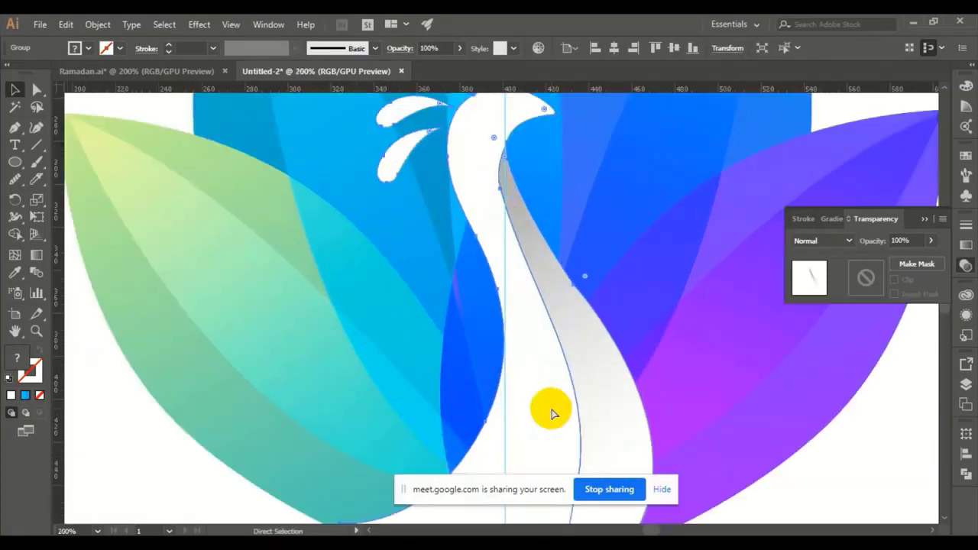
pyautogui.scroll(-10, 517, 389)
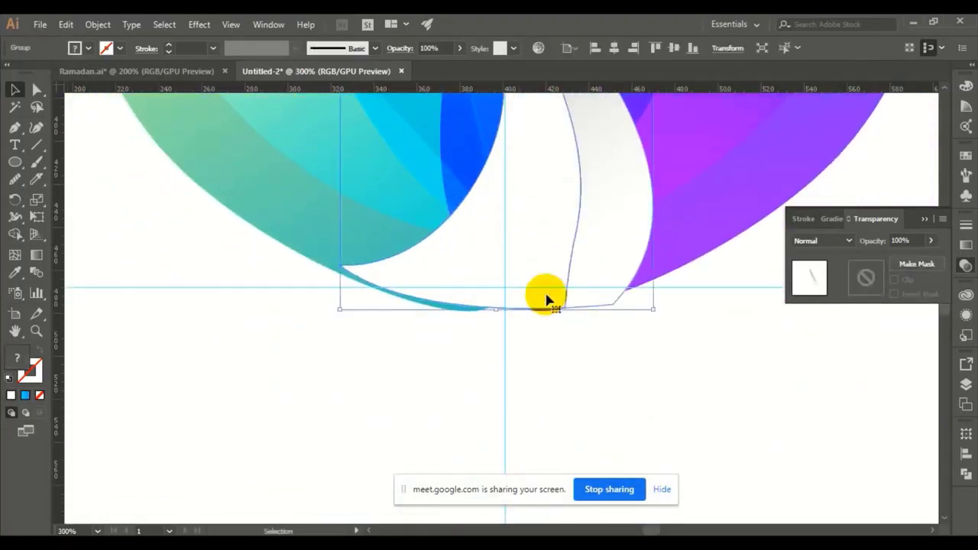
pyautogui.press('Down')
pyautogui.press('Down')
pyautogui.press('Down')
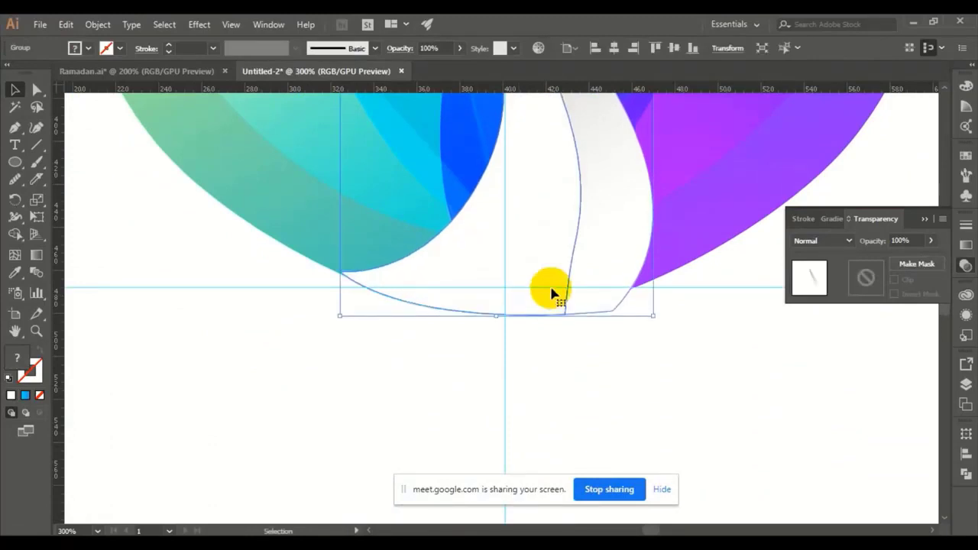
pyautogui.click(546, 384)
# Step: Try moving the lower-left green petal down and outward from the flower
pyautogui.press('a')
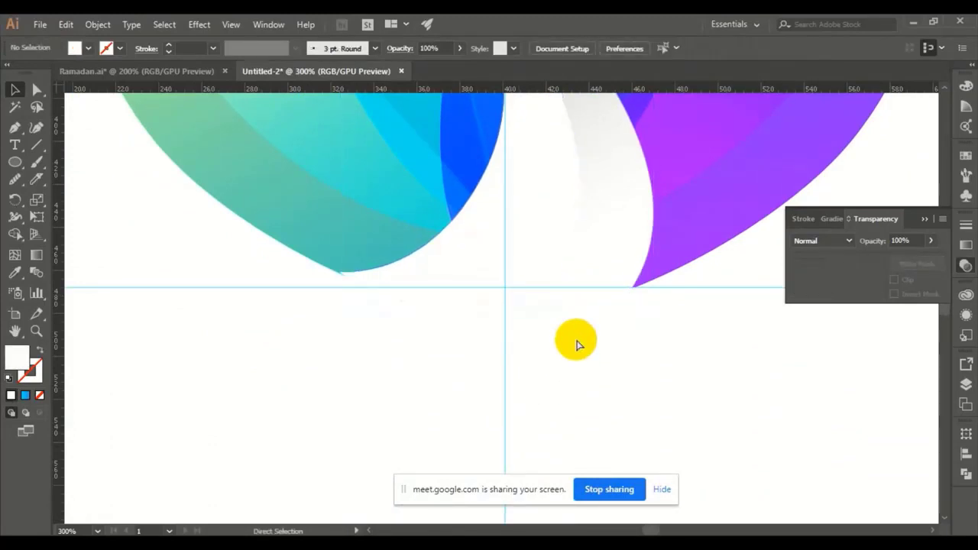
pyautogui.hotkey('ctrl', '-')
pyautogui.hotkey('ctrl', '-')
pyautogui.hotkey('ctrl', '-')
pyautogui.hotkey('ctrl', '-')
pyautogui.moveTo(559, 339); pyautogui.dragTo(644, 331)
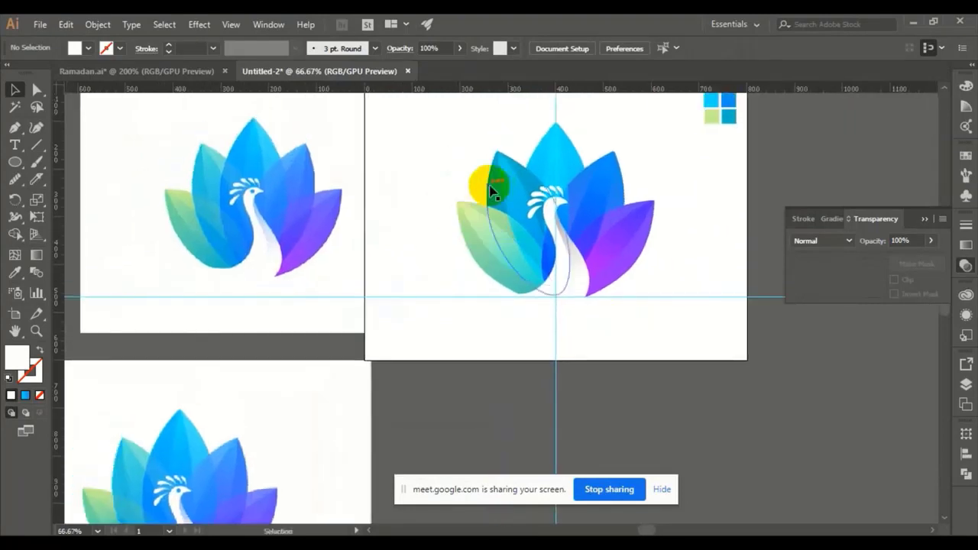
pyautogui.moveTo(468, 213)
pyautogui.mouseDown()
pyautogui.moveTo(476, 226)
pyautogui.moveTo(469, 214)
pyautogui.mouseUp()
pyautogui.click(433, 166)
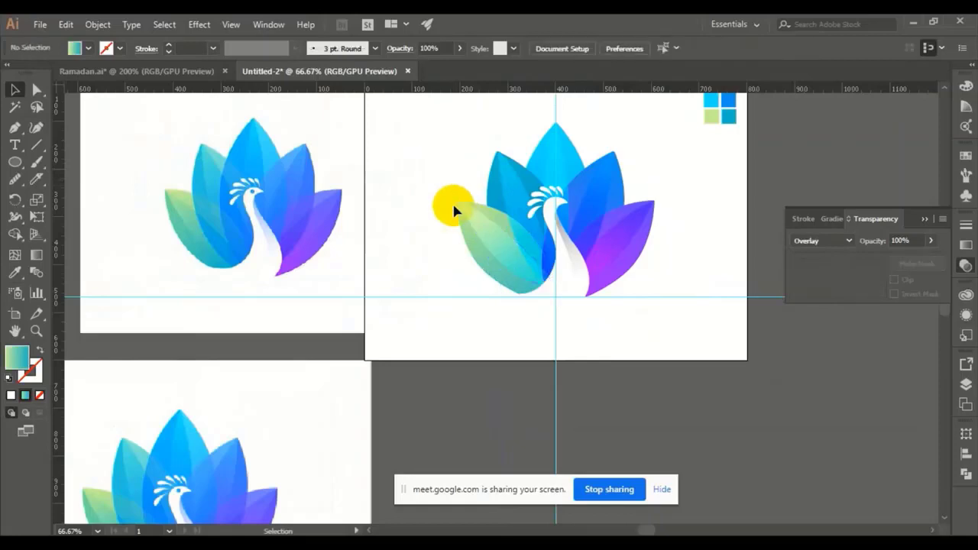
pyautogui.click(484, 233)
pyautogui.moveTo(484, 229); pyautogui.dragTo(465, 251)
pyautogui.click(451, 125)
pyautogui.click(496, 182)
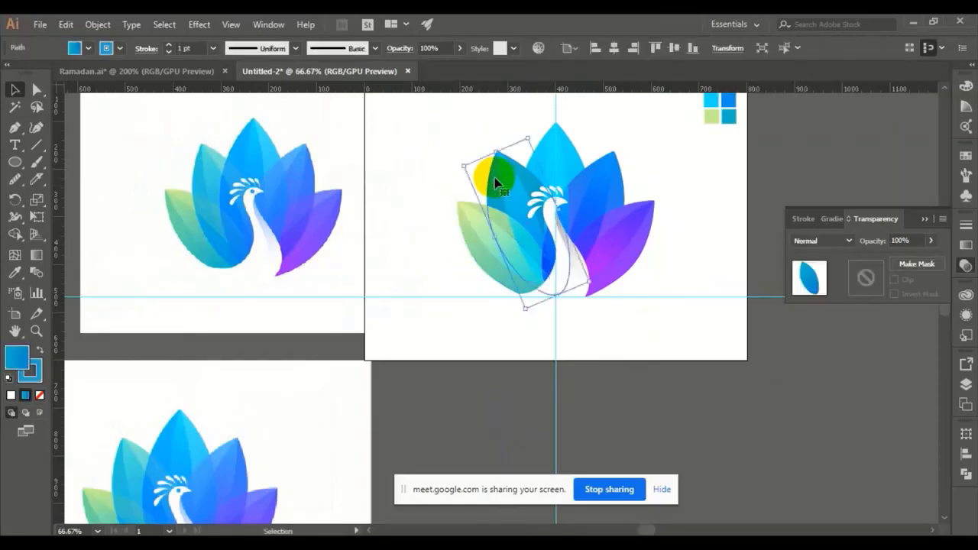
pyautogui.keyDown('shift'); pyautogui.click(506, 187); pyautogui.keyUp('shift')
pyautogui.rightClick(509, 188)
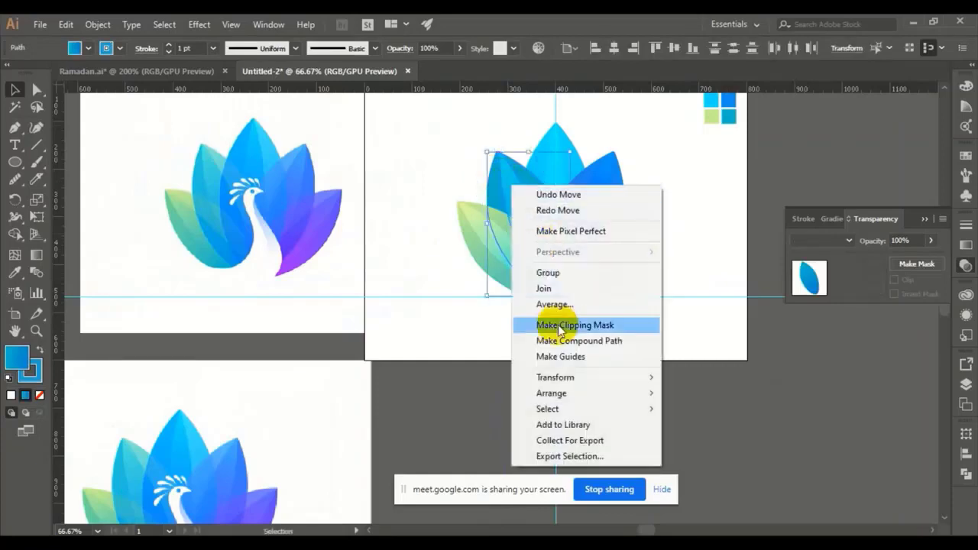
pyautogui.click(418, 224)
# Step: Send the lower-left green outer and inner petals to the back and deselect them
pyautogui.click(463, 214)
pyautogui.rightClick(470, 219)
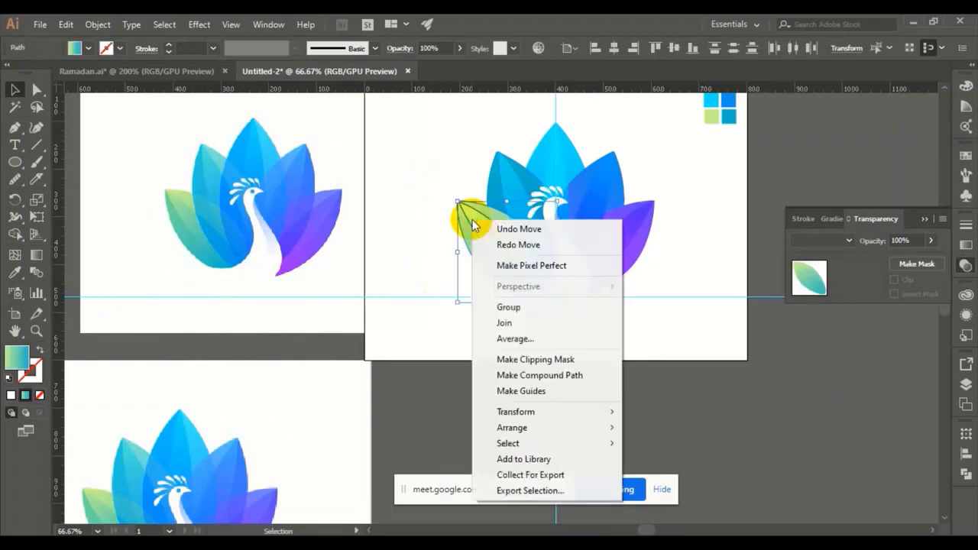
pyautogui.moveTo(513, 427)
pyautogui.click(663, 473)
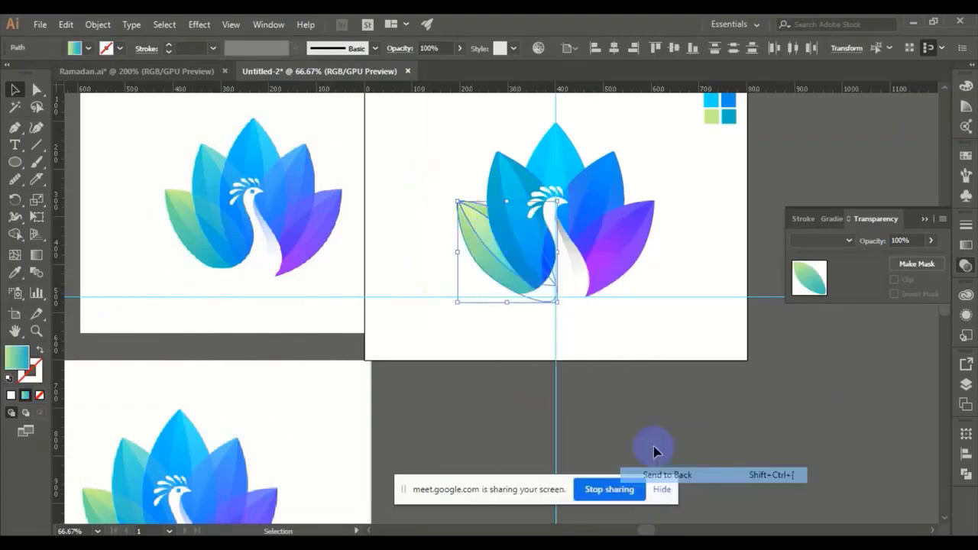
pyautogui.click(613, 312)
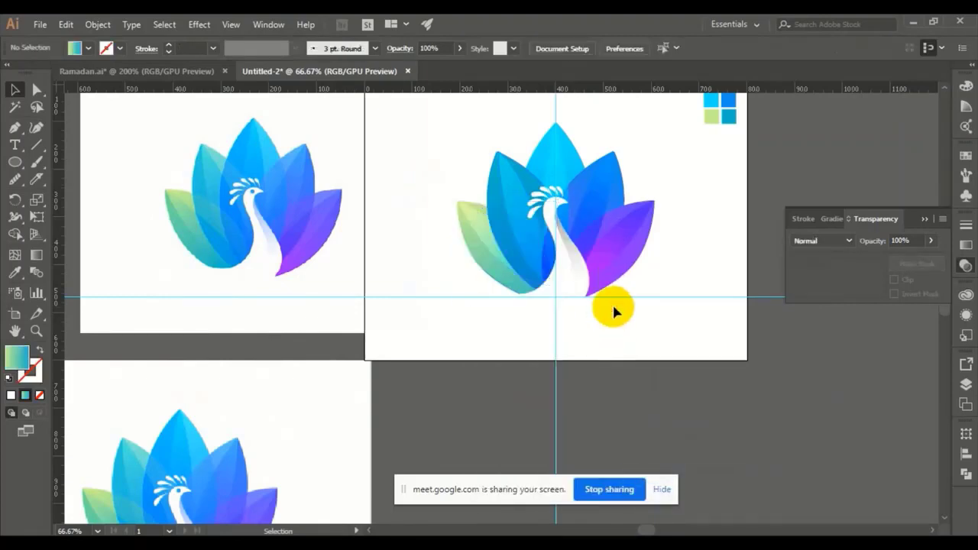
# Step: Bring the flower's upper centre petal one level forward in the stacking order and deselect it
pyautogui.click(561, 144)
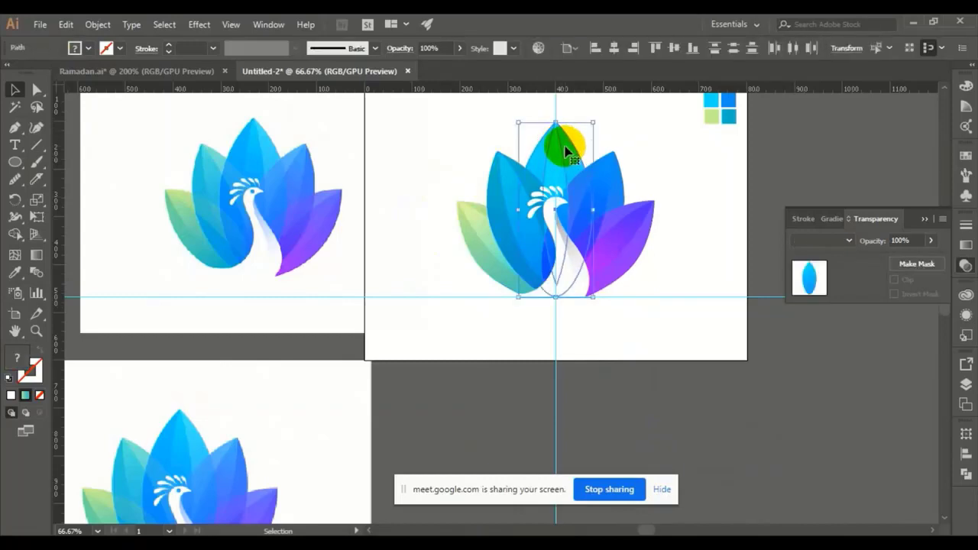
pyautogui.rightClick(566, 148)
pyautogui.moveTo(596, 354)
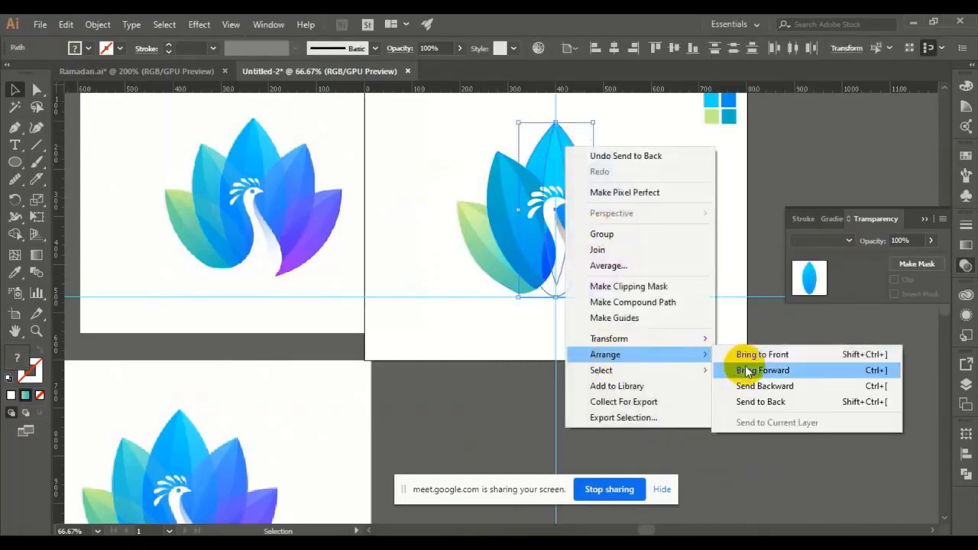
pyautogui.click(747, 371)
pyautogui.click(723, 312)
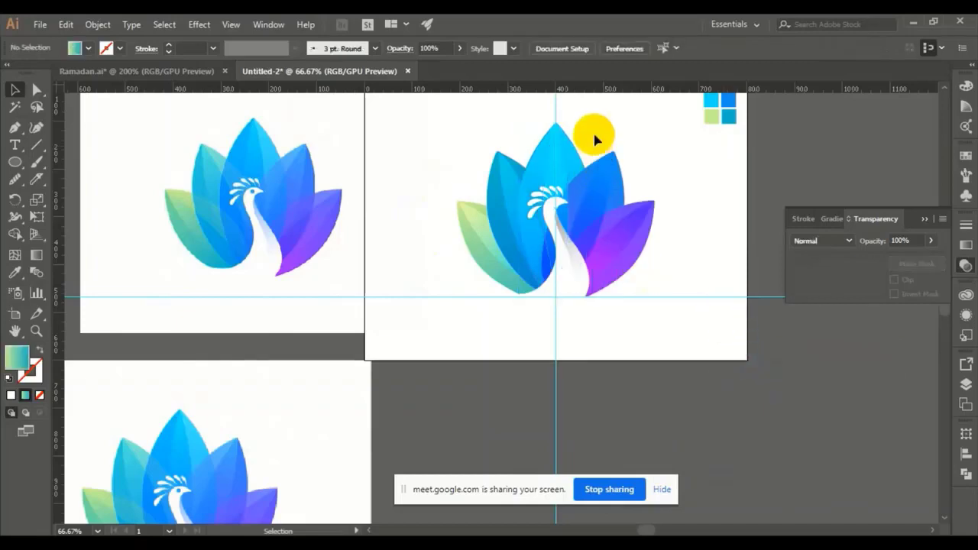
# Step: Bring the lower-right purple petal one level forward and deselect it
pyautogui.moveTo(598, 122); pyautogui.dragTo(619, 175)
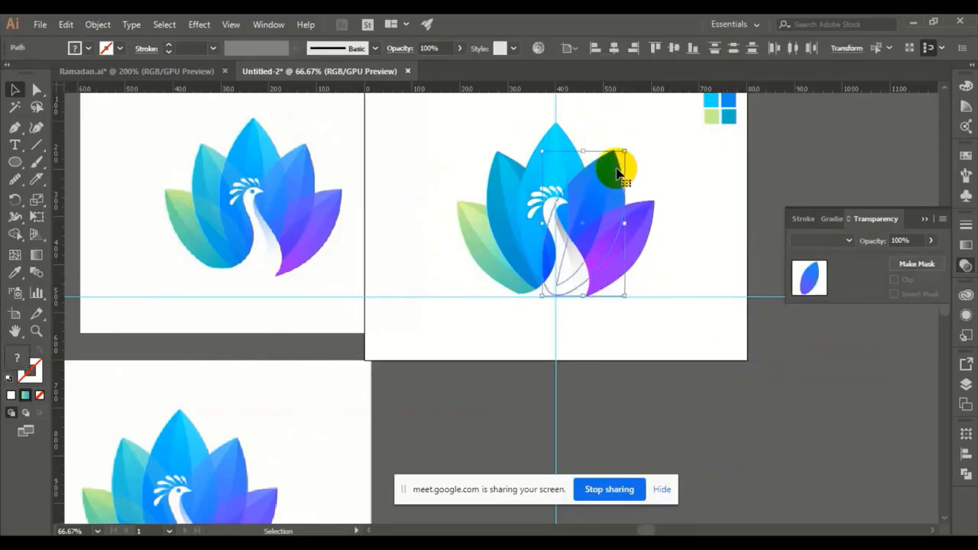
pyautogui.click(675, 179)
pyautogui.click(647, 218)
pyautogui.rightClick(646, 229)
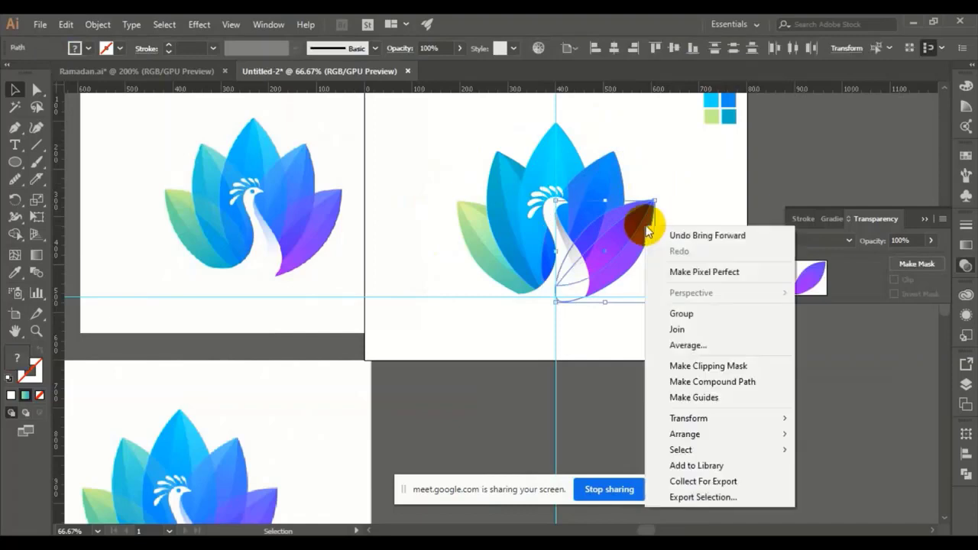
pyautogui.moveTo(749, 434)
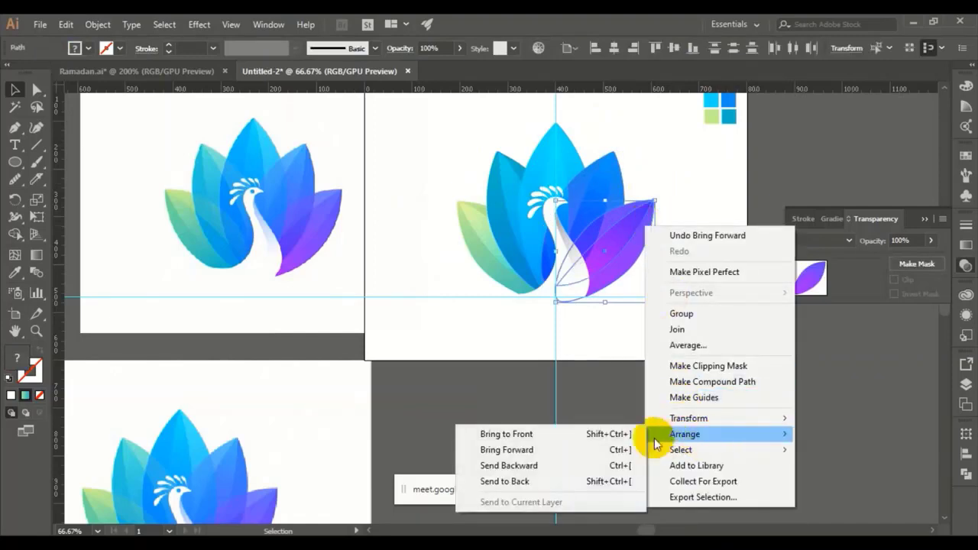
pyautogui.click(579, 449)
pyautogui.click(649, 316)
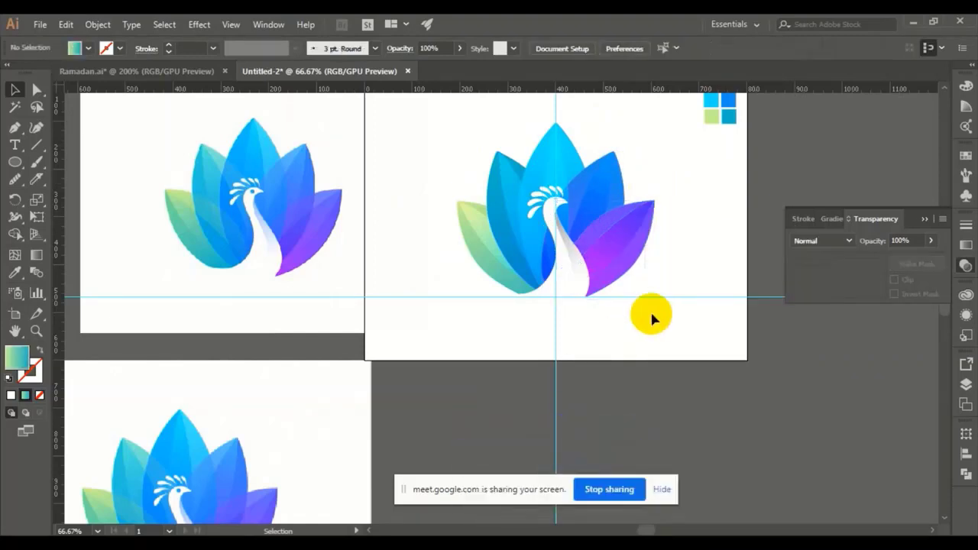
# Step: Bring the peacock group to the front of all petals and deselect it
pyautogui.rightClick(564, 286)
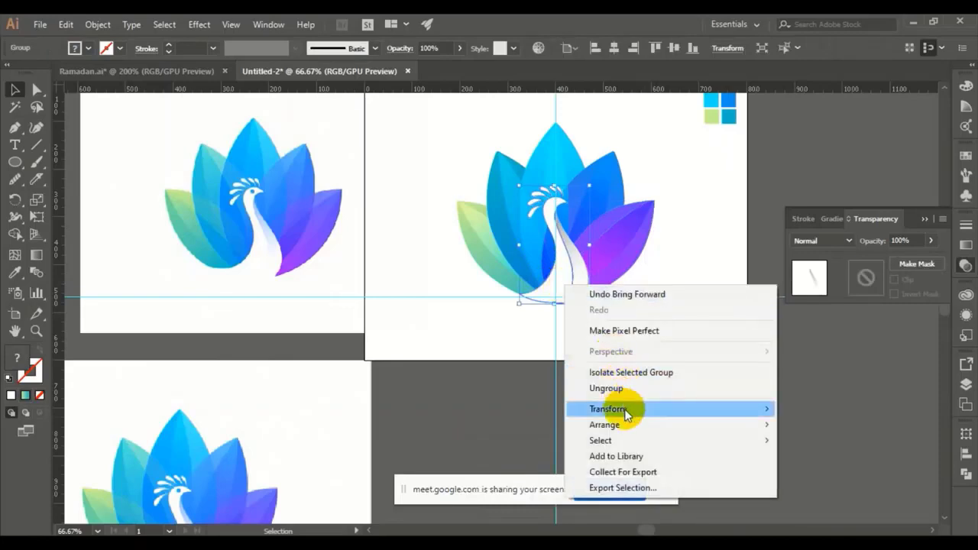
pyautogui.moveTo(744, 424)
pyautogui.click(789, 421)
pyautogui.click(704, 312)
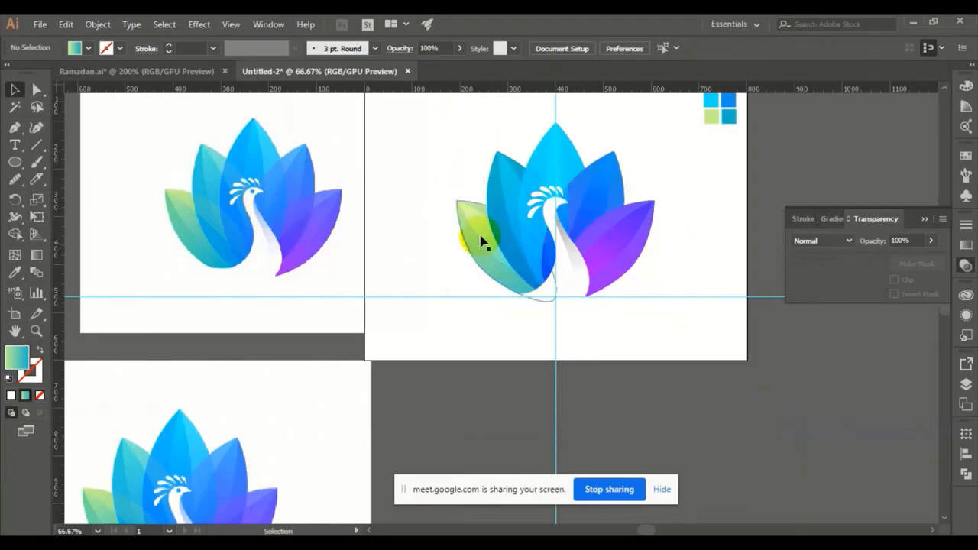
# Step: Redraw the lower-left green inner petal's gradient diagonally along its length and shift its midpoint toward the light green tip
pyautogui.click(481, 240)
pyautogui.click(36, 255)
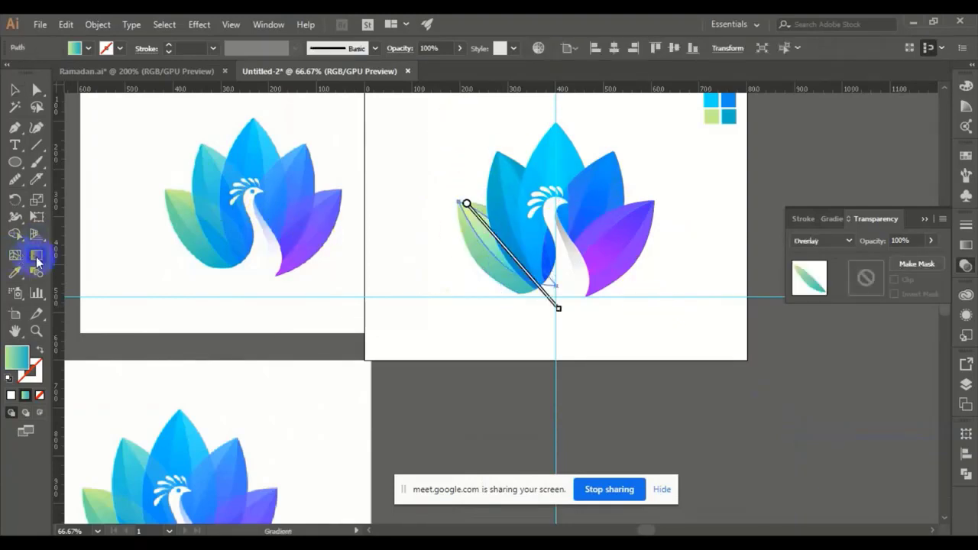
pyautogui.moveTo(446, 224); pyautogui.dragTo(586, 267)
pyautogui.moveTo(457, 218); pyautogui.dragTo(557, 267)
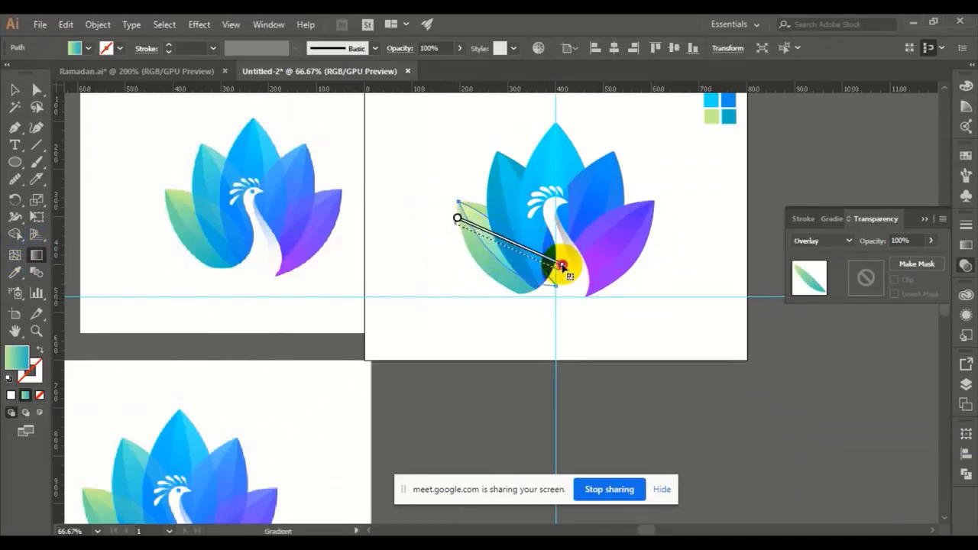
pyautogui.moveTo(480, 266); pyautogui.dragTo(556, 277)
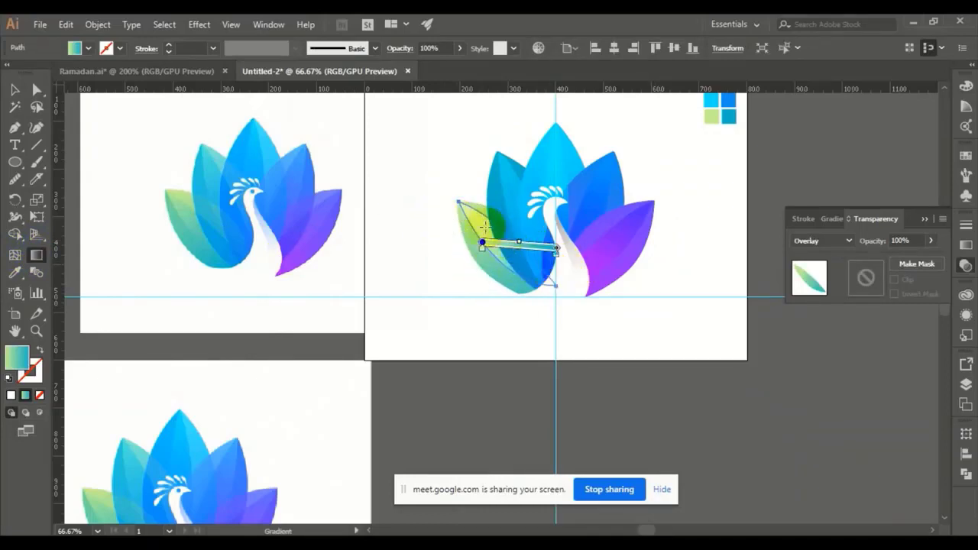
pyautogui.moveTo(462, 218)
pyautogui.mouseDown()
pyautogui.moveTo(567, 293)
pyautogui.moveTo(575, 313)
pyautogui.mouseUp()
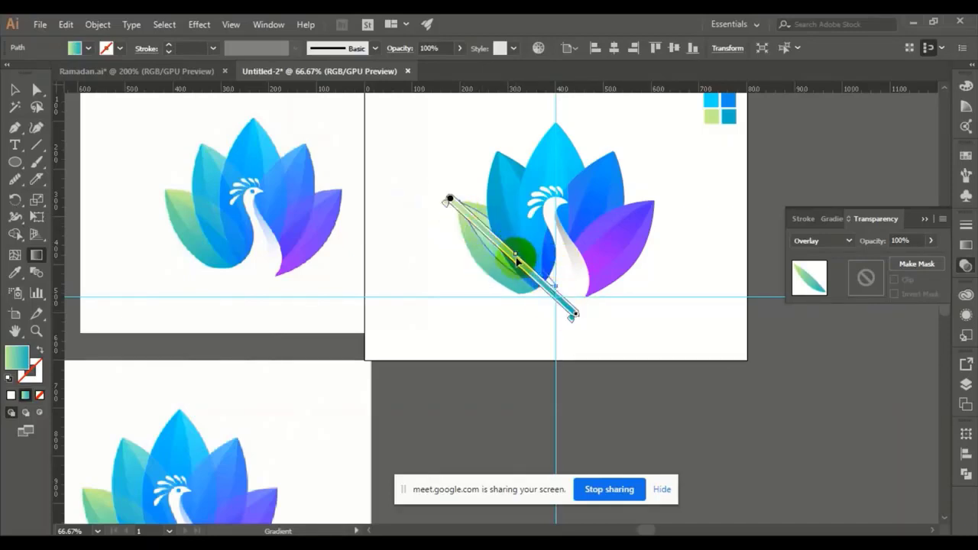
pyautogui.moveTo(516, 258); pyautogui.dragTo(480, 224)
pyautogui.click(14, 89)
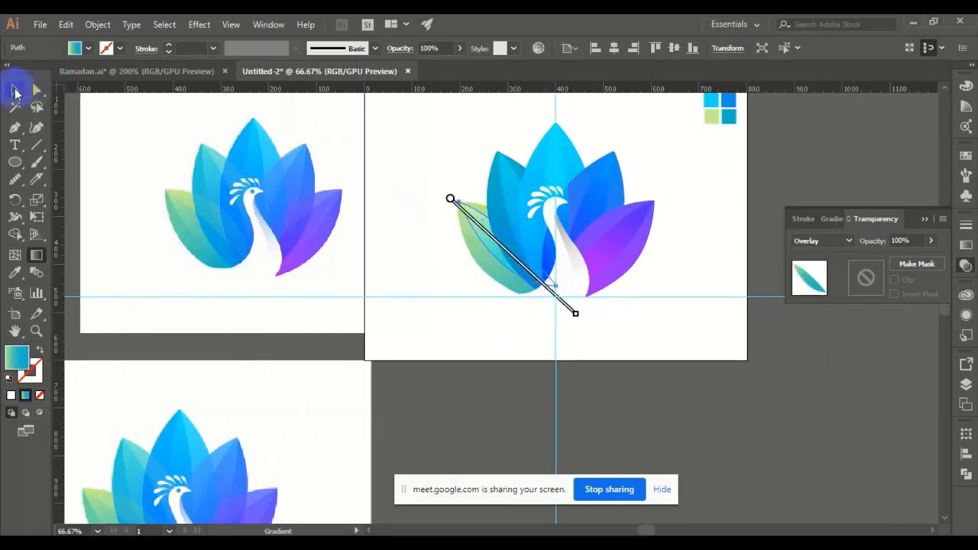
pyautogui.click(378, 146)
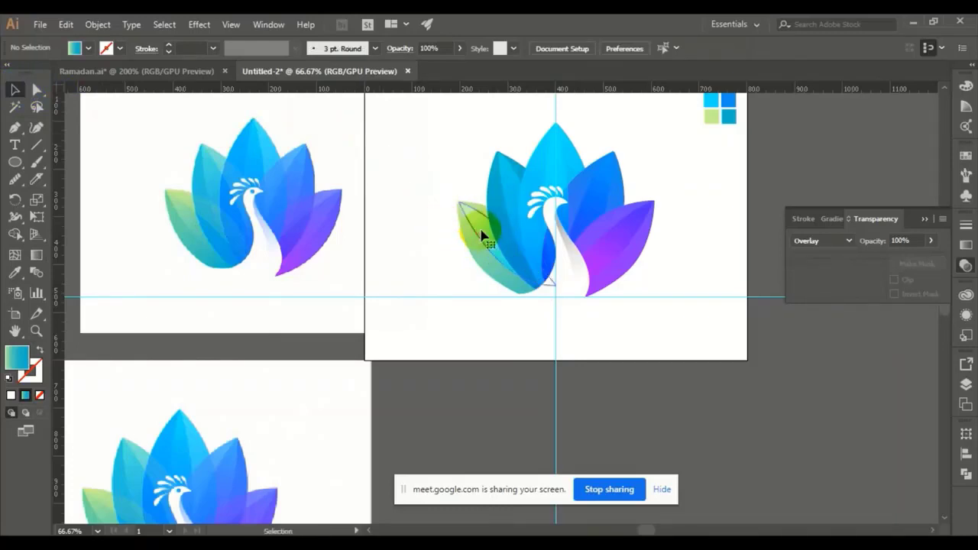
# Step: Redraw the green inner petal's gradient at a shallower diagonal from its outer edge toward the peacock's neck, then deselect it
pyautogui.click(482, 233)
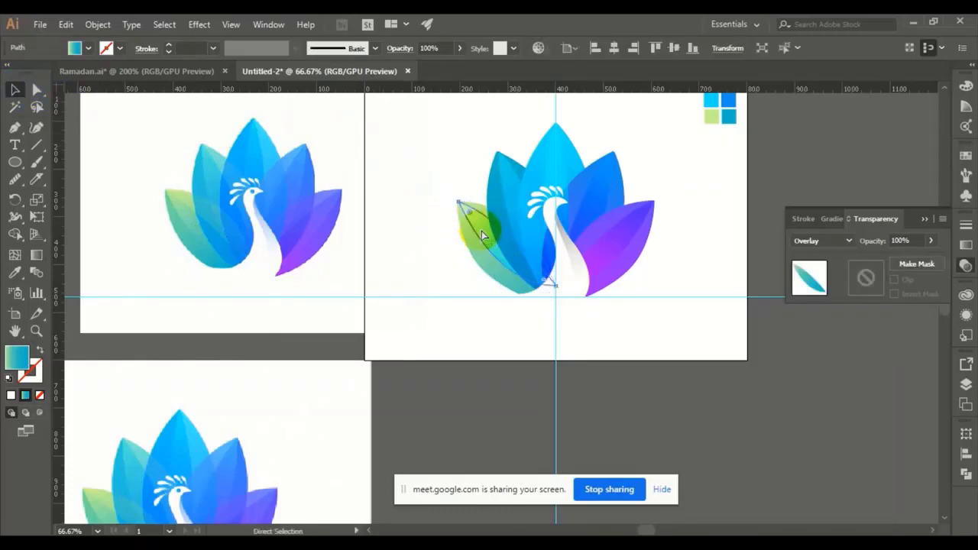
pyautogui.hotkey('ctrl', '+')
pyautogui.hotkey('ctrl', '+')
pyautogui.press('space')
pyautogui.moveTo(438, 374); pyautogui.dragTo(445, 327)
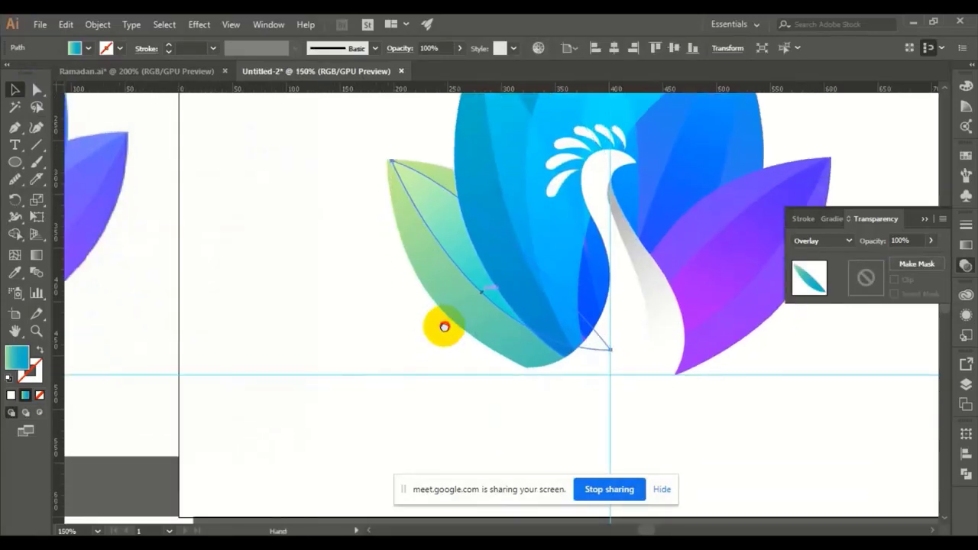
pyautogui.click(34, 257)
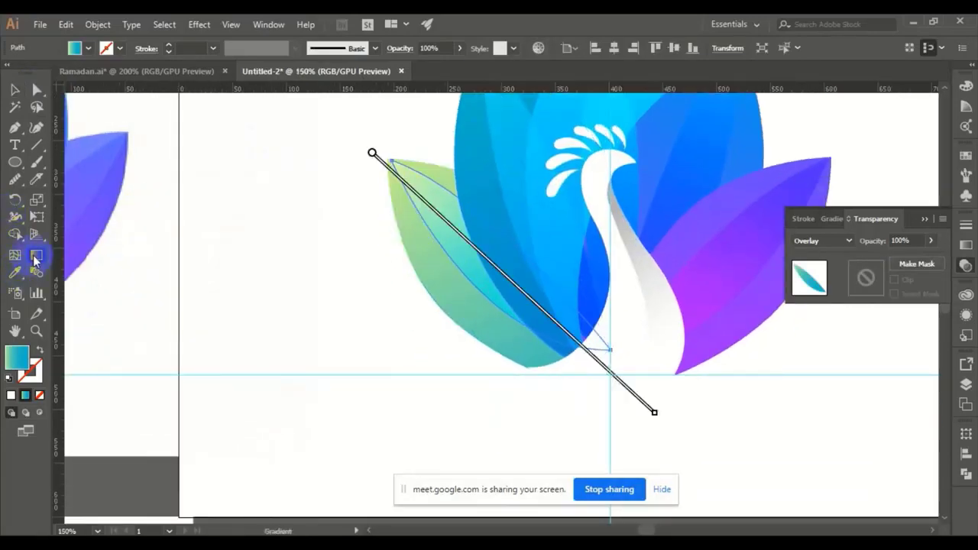
pyautogui.moveTo(441, 212)
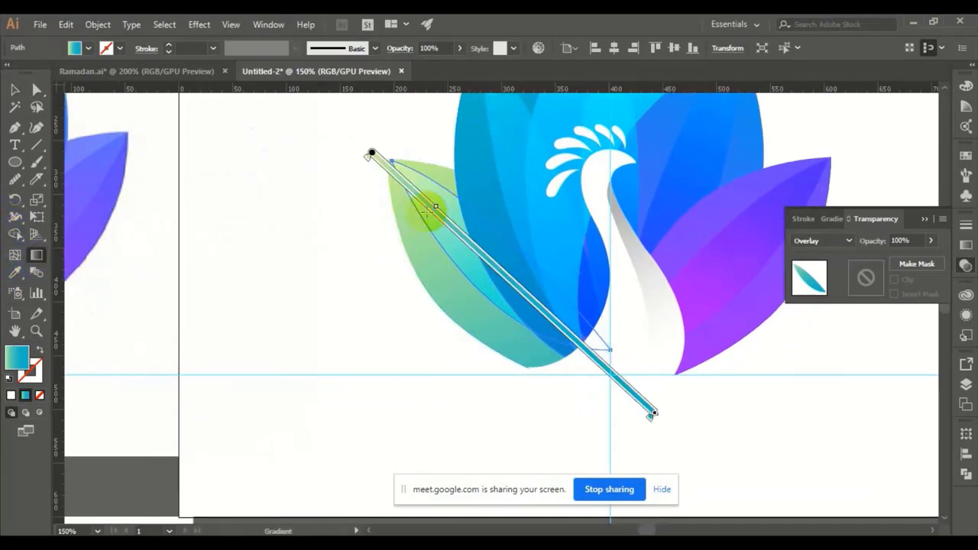
pyautogui.moveTo(404, 222)
pyautogui.mouseDown()
pyautogui.moveTo(545, 258)
pyautogui.moveTo(586, 286)
pyautogui.moveTo(583, 295)
pyautogui.mouseUp()
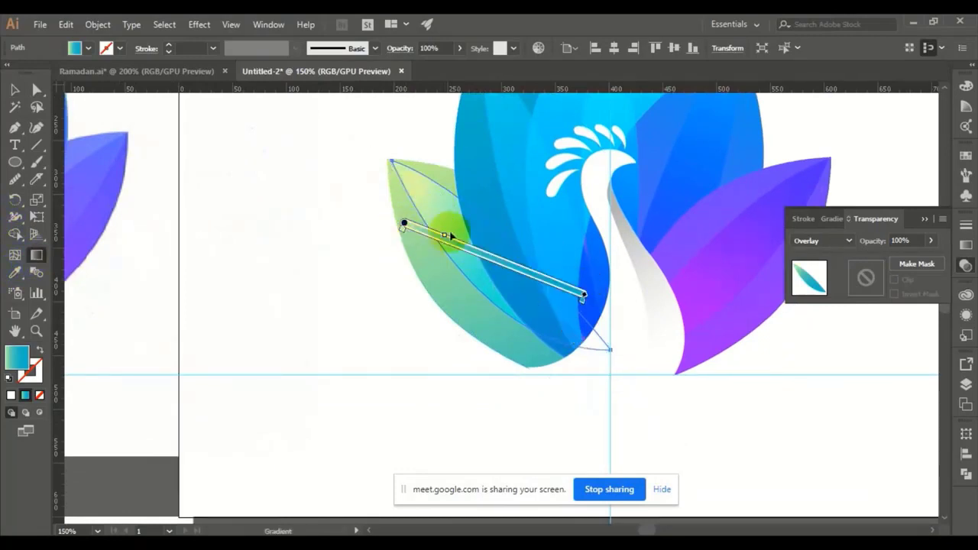
pyautogui.click(14, 89)
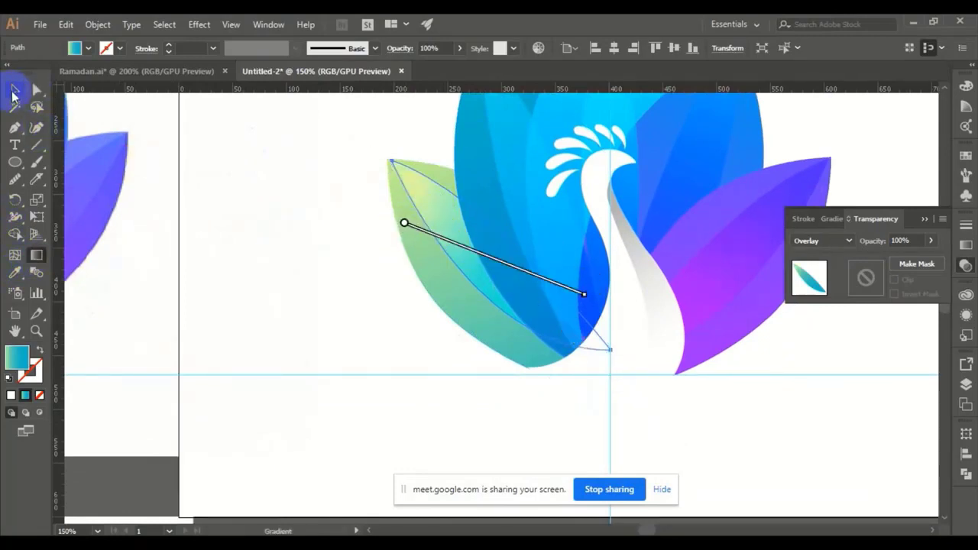
pyautogui.click(299, 284)
pyautogui.hotkey('ctrl', '-')
pyautogui.hotkey('ctrl', '-')
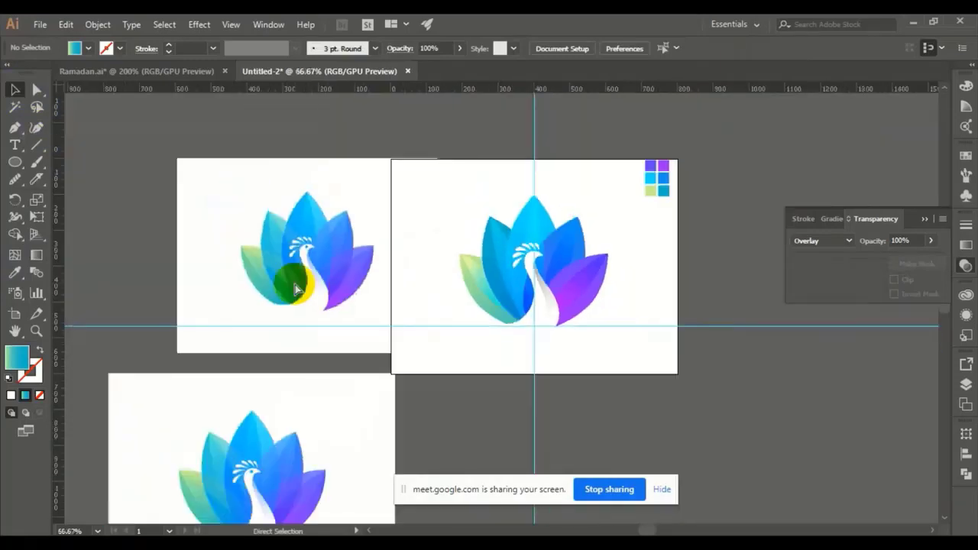
pyautogui.click(535, 214)
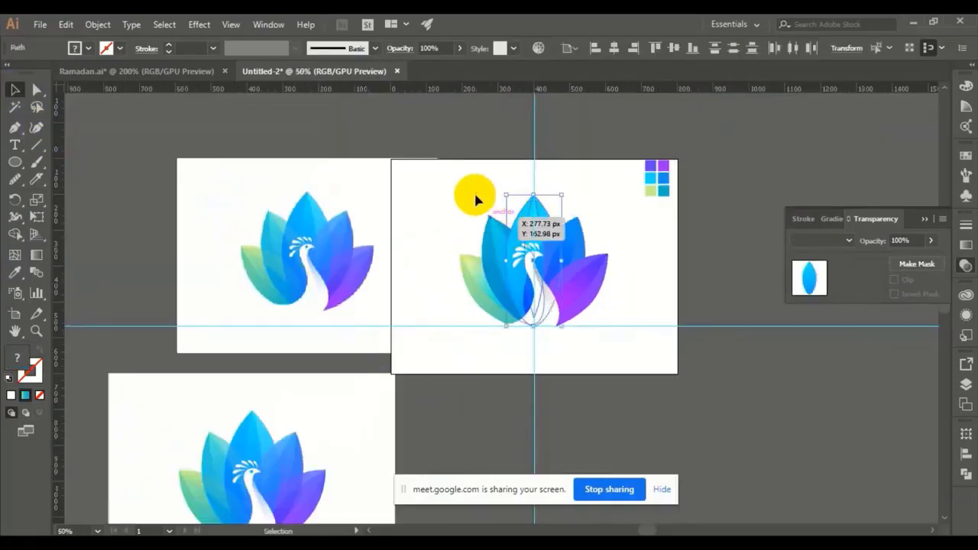
pyautogui.click(474, 195)
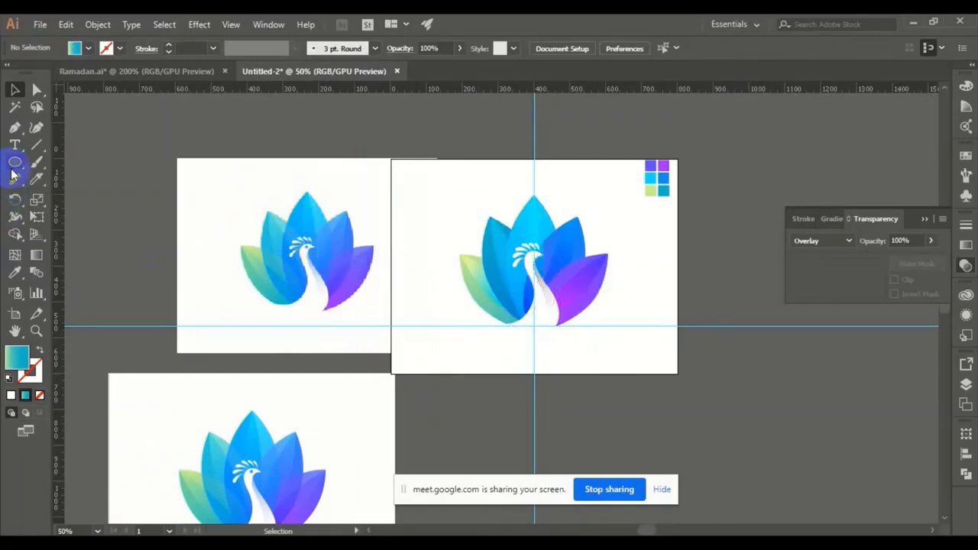
# Step: Draw a small circle with the Ellipse tool on the blank artboard area left of the flower
pyautogui.hotkey('ctrl', '+')
pyautogui.hotkey('ctrl', '+')
pyautogui.hotkey('ctrl', '+')
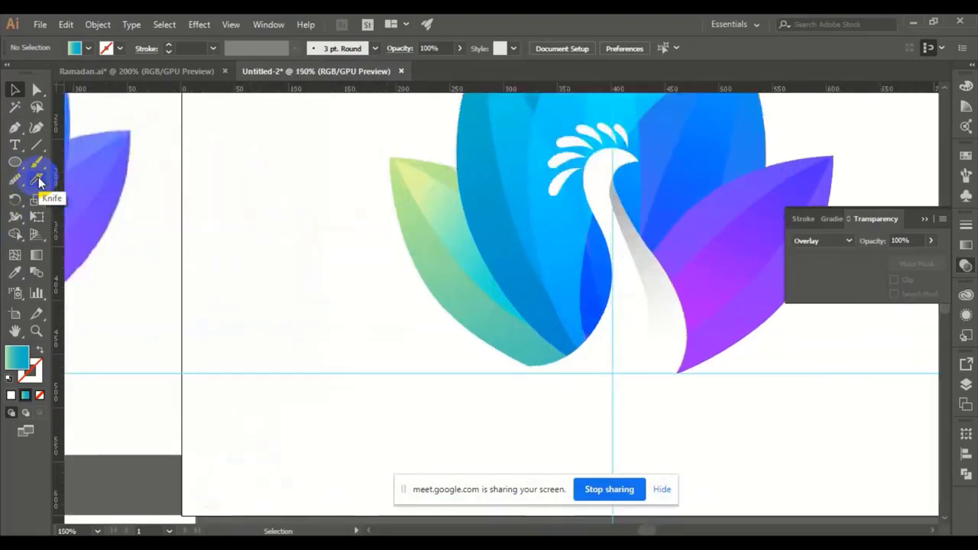
pyautogui.moveTo(201, 227); pyautogui.dragTo(637, 332)
pyautogui.moveTo(566, 327); pyautogui.dragTo(238, 325)
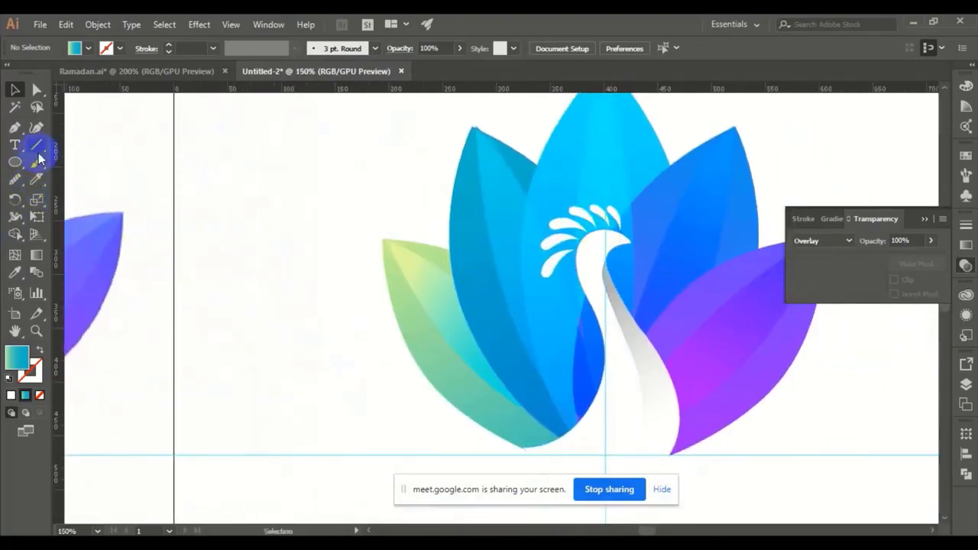
pyautogui.click(14, 162)
pyautogui.moveTo(201, 199); pyautogui.dragTo(209, 207)
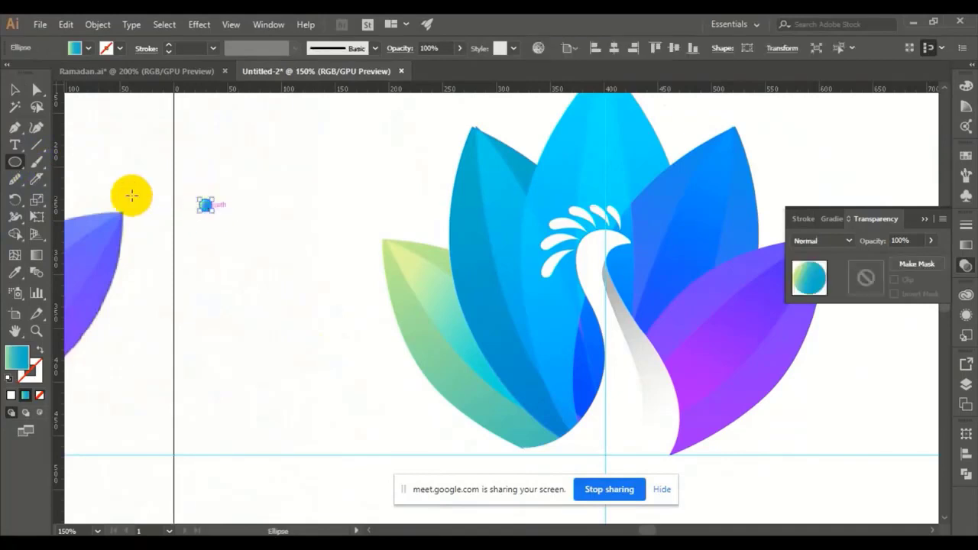
# Step: Fill the small circle with the blue sampled from the reference peacock's eye and place it on the vector peacock's head as its eye
pyautogui.click(15, 272)
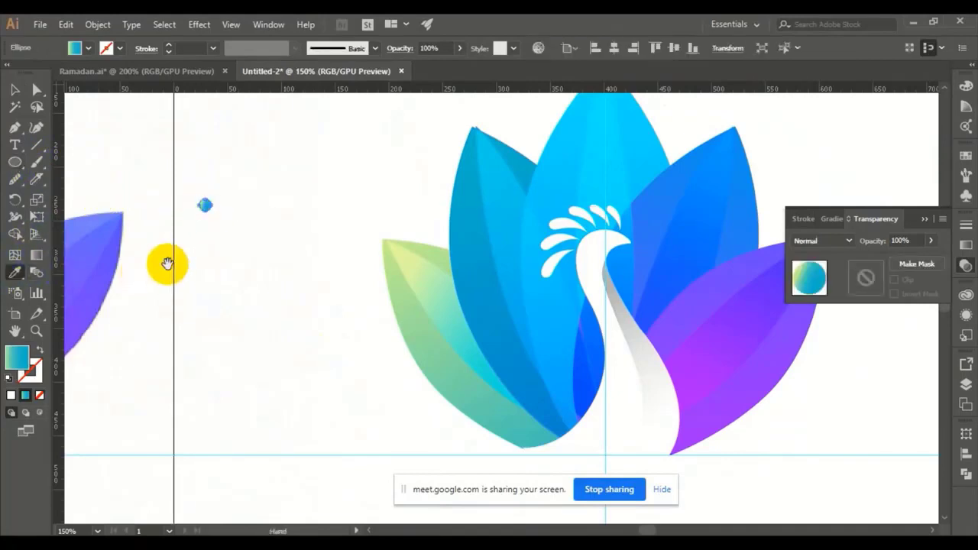
pyautogui.moveTo(40, 228); pyautogui.dragTo(212, 280)
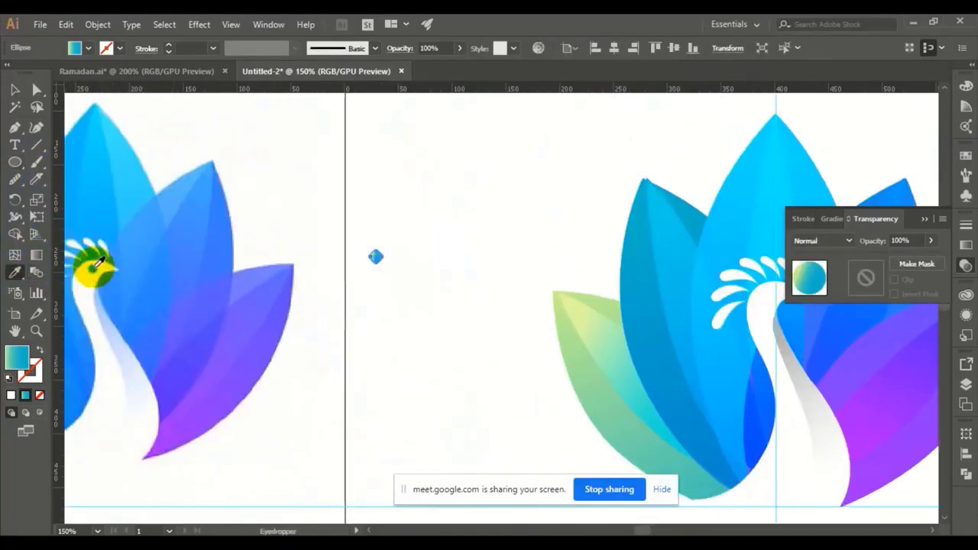
pyautogui.click(96, 267)
pyautogui.click(15, 90)
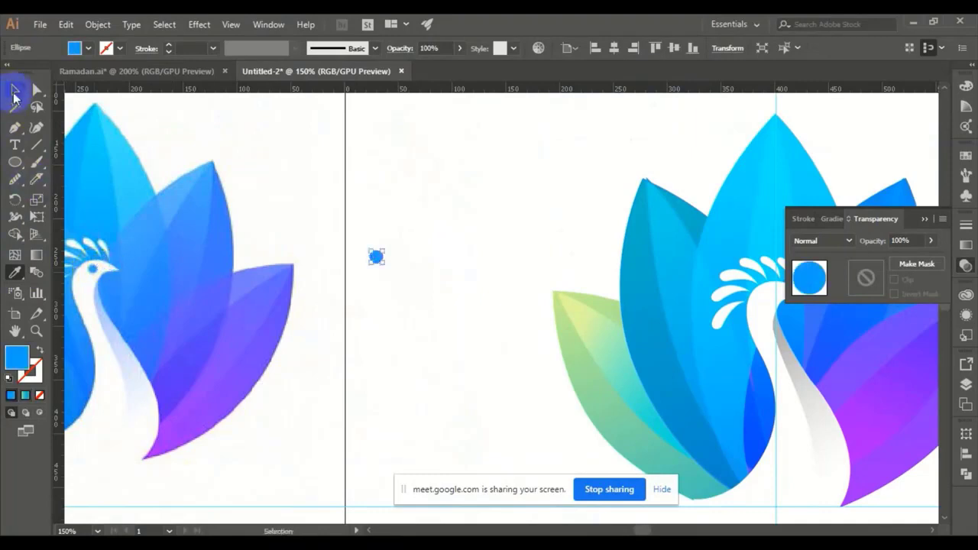
pyautogui.click(376, 315)
pyautogui.moveTo(433, 331); pyautogui.dragTo(352, 312)
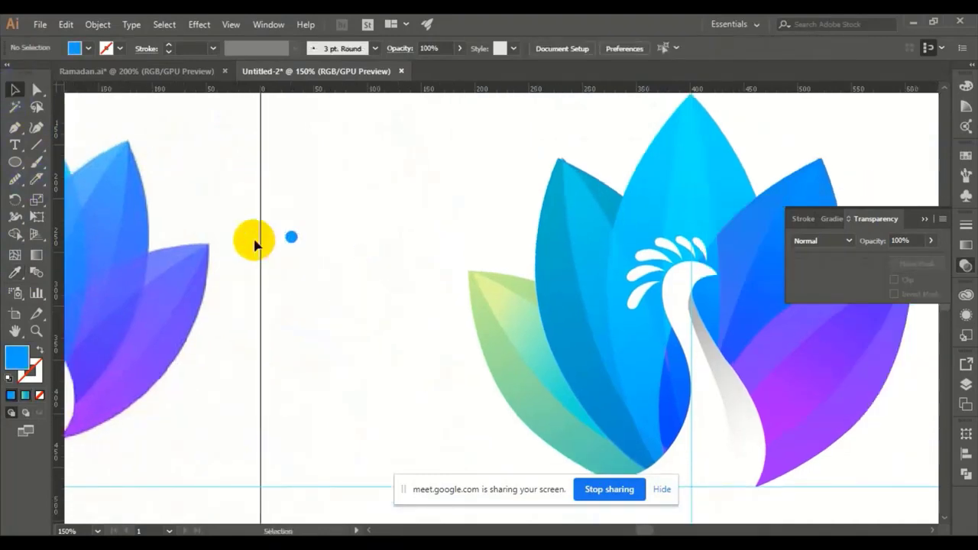
pyautogui.moveTo(290, 239); pyautogui.dragTo(686, 305)
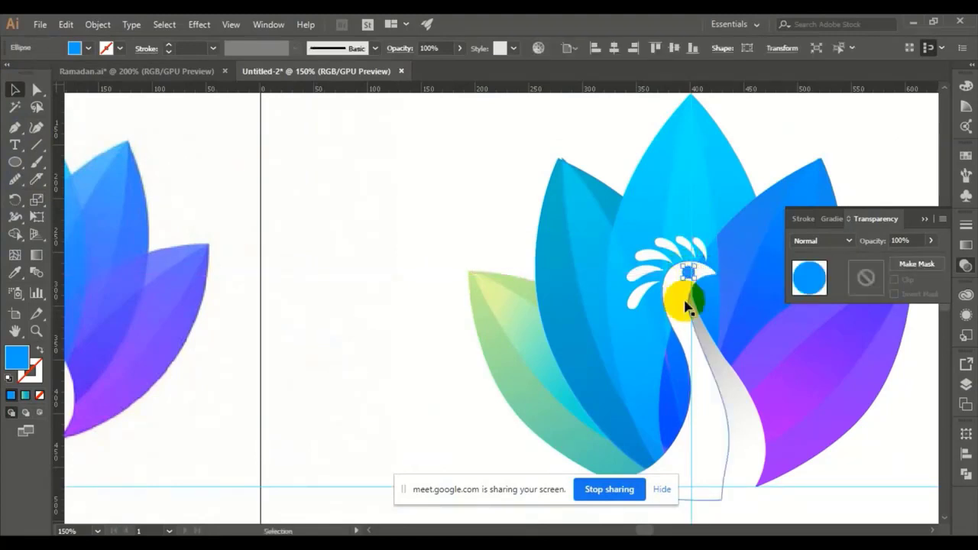
pyautogui.click(687, 305)
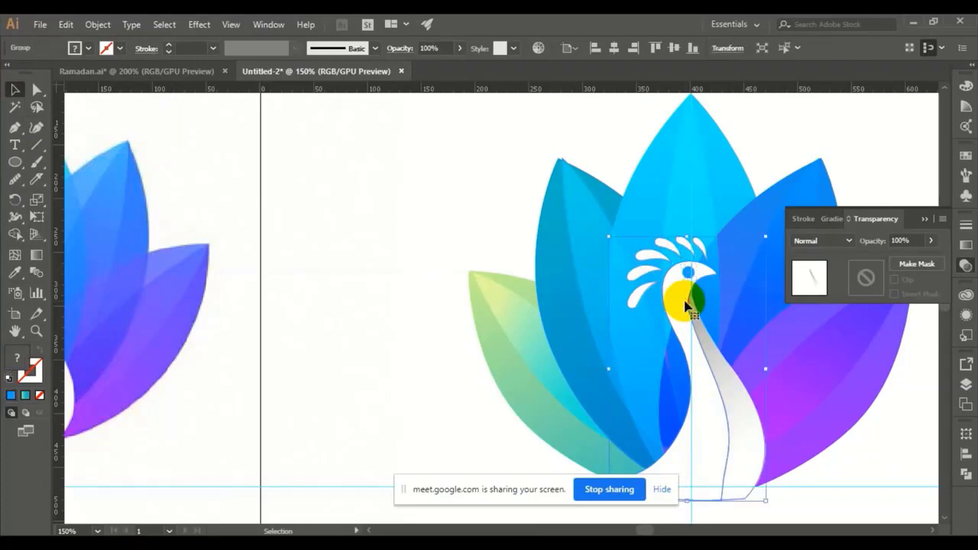
pyautogui.moveTo(686, 306); pyautogui.dragTo(690, 278)
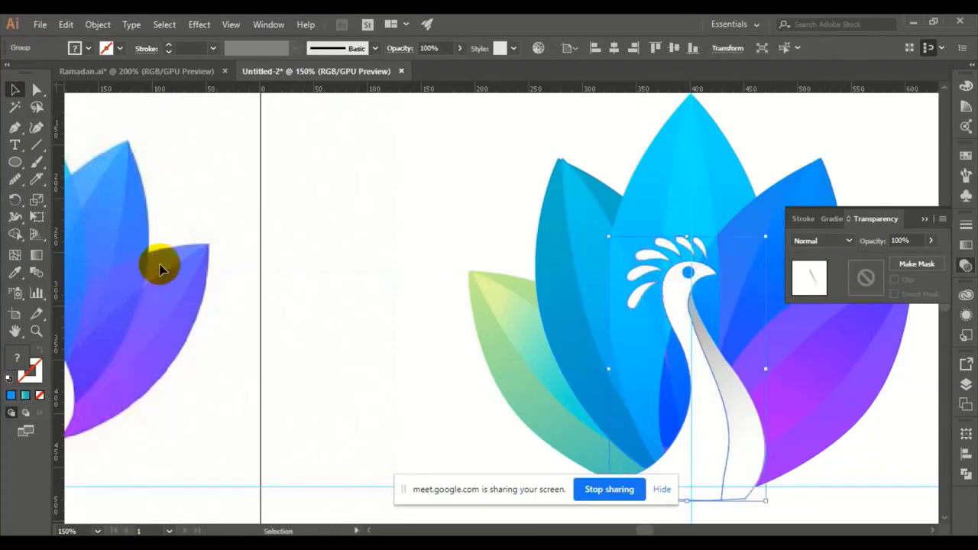
pyautogui.moveTo(157, 262); pyautogui.dragTo(157, 211)
pyautogui.moveTo(205, 383); pyautogui.dragTo(240, 410)
# Step: Snap the inner petals' tip anchors onto the outer tips of the upper-left teal petal and the lower-left green petal
pyautogui.click(38, 96)
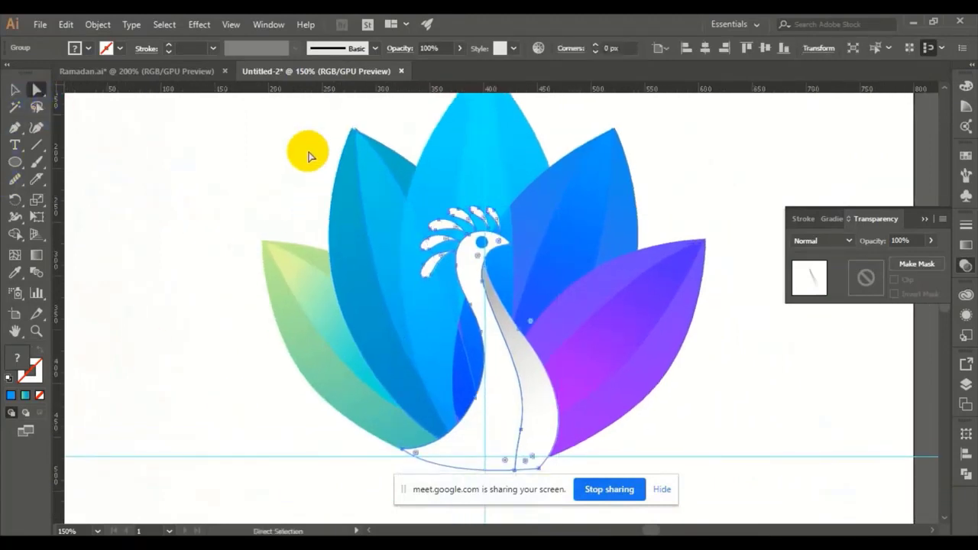
pyautogui.click(356, 132)
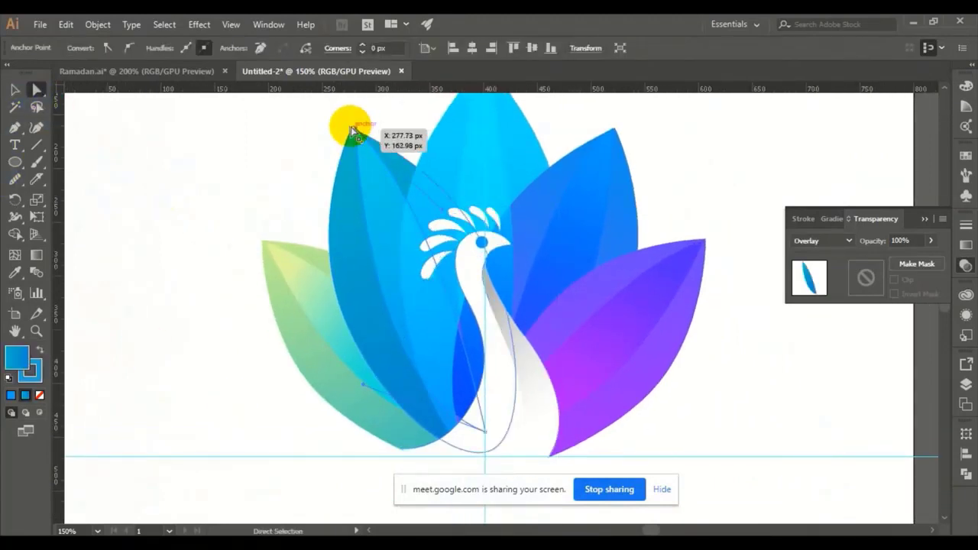
pyautogui.click(268, 245)
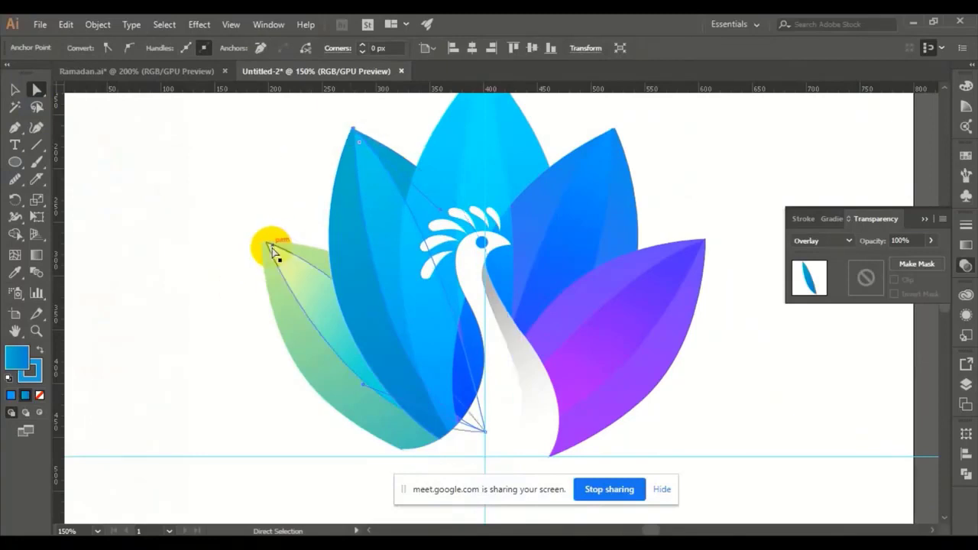
pyautogui.click(268, 246)
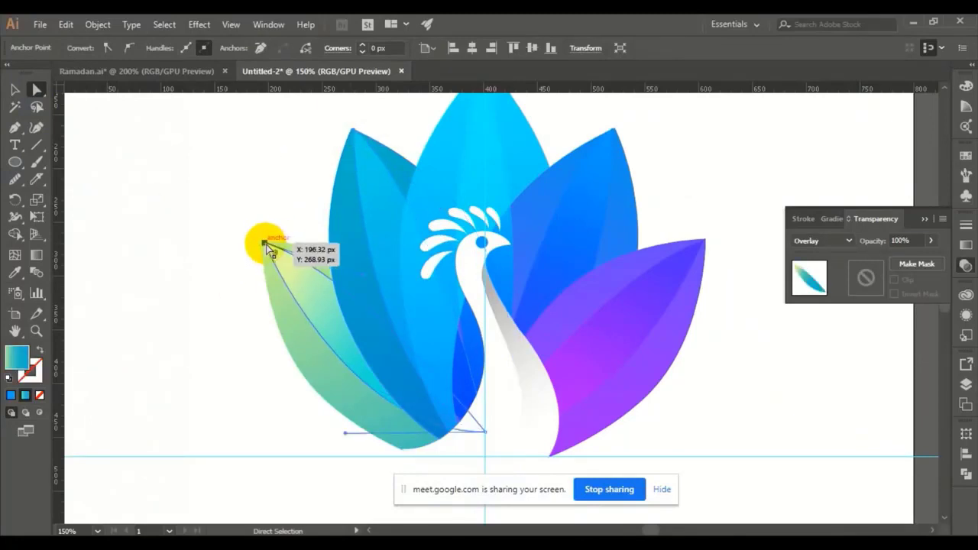
pyautogui.press('ctrl')
pyautogui.hotkey('ctrl', '+')
pyautogui.hotkey('ctrl', '+')
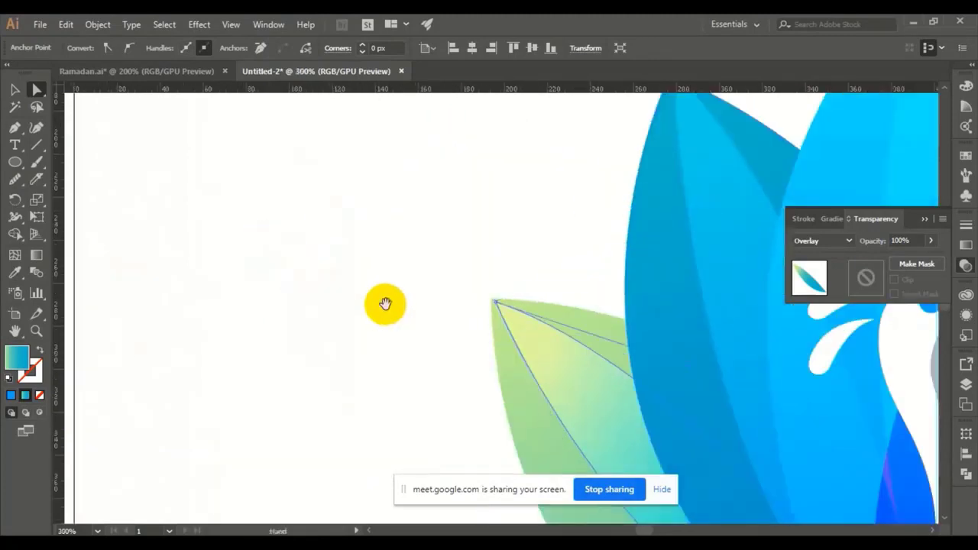
pyautogui.moveTo(385, 301); pyautogui.dragTo(380, 255)
pyautogui.moveTo(490, 263); pyautogui.dragTo(498, 255)
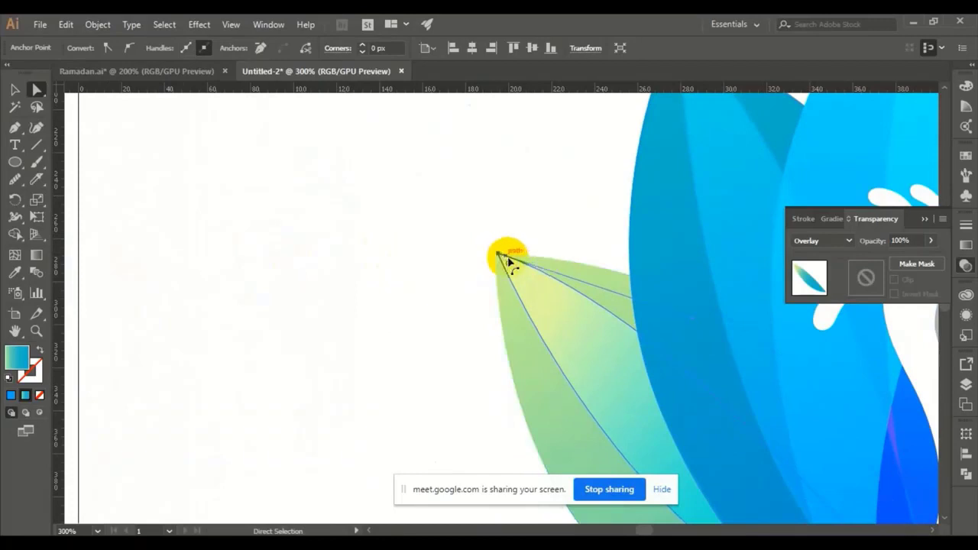
pyautogui.press('v')
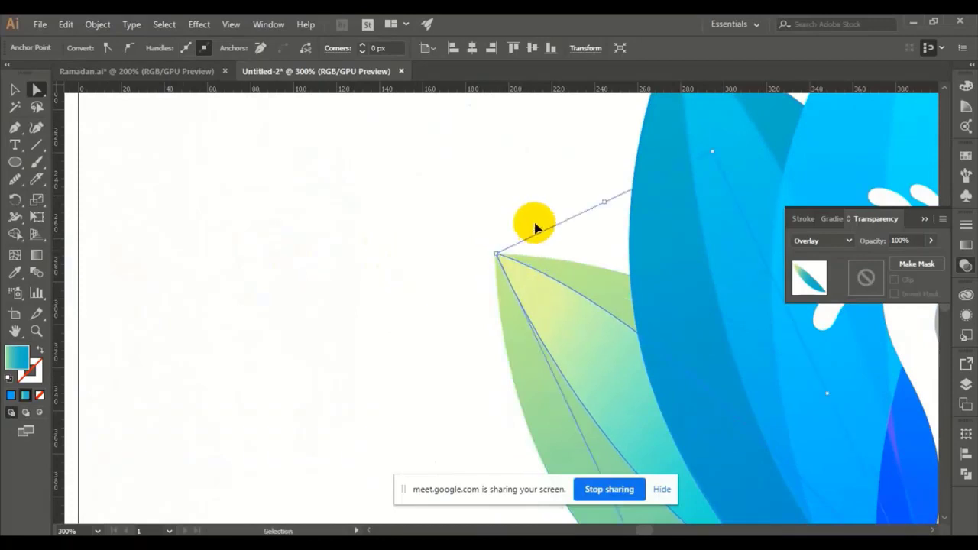
pyautogui.moveTo(561, 176); pyautogui.dragTo(403, 337)
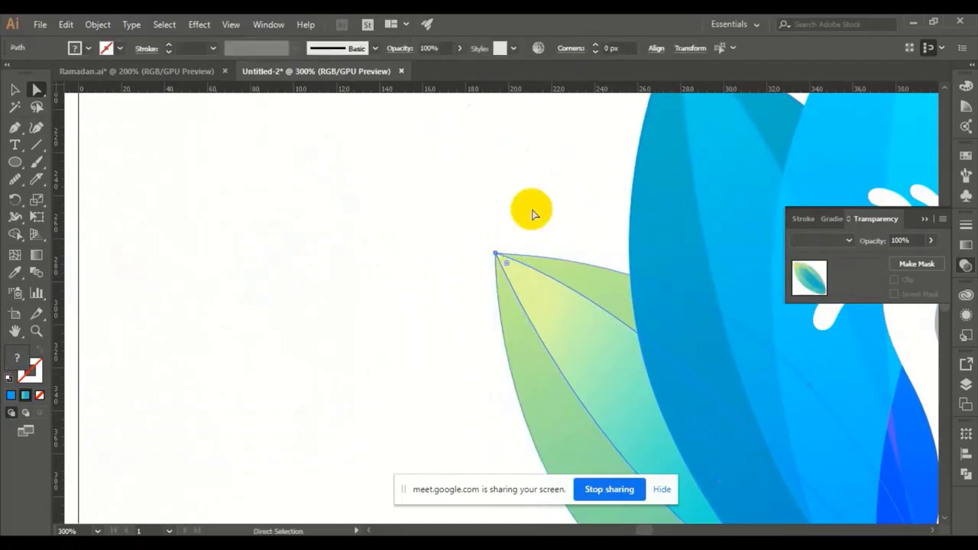
pyautogui.moveTo(540, 196); pyautogui.dragTo(369, 344)
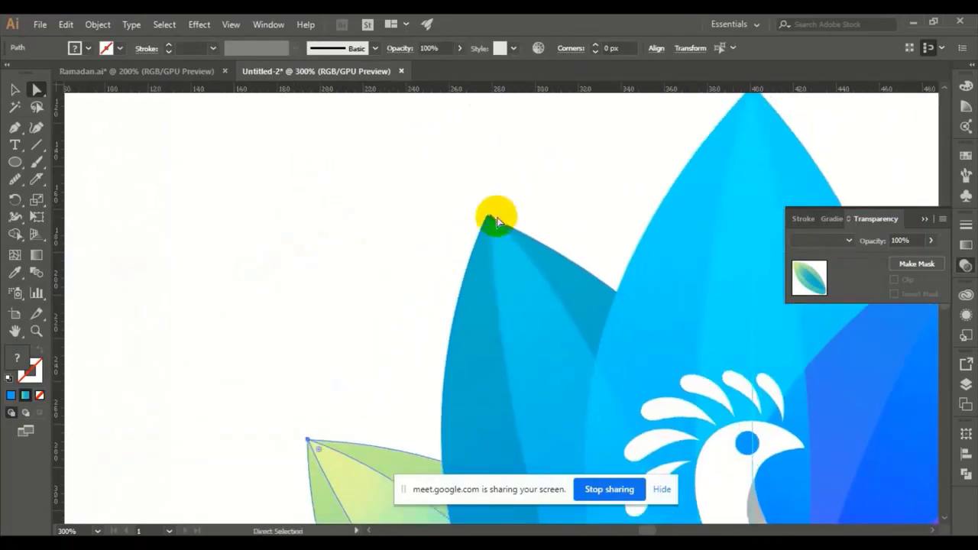
# Step: Fit the tip anchors of the teal inner petal and the central inner petal to their outer petals' tips
pyautogui.click(495, 222)
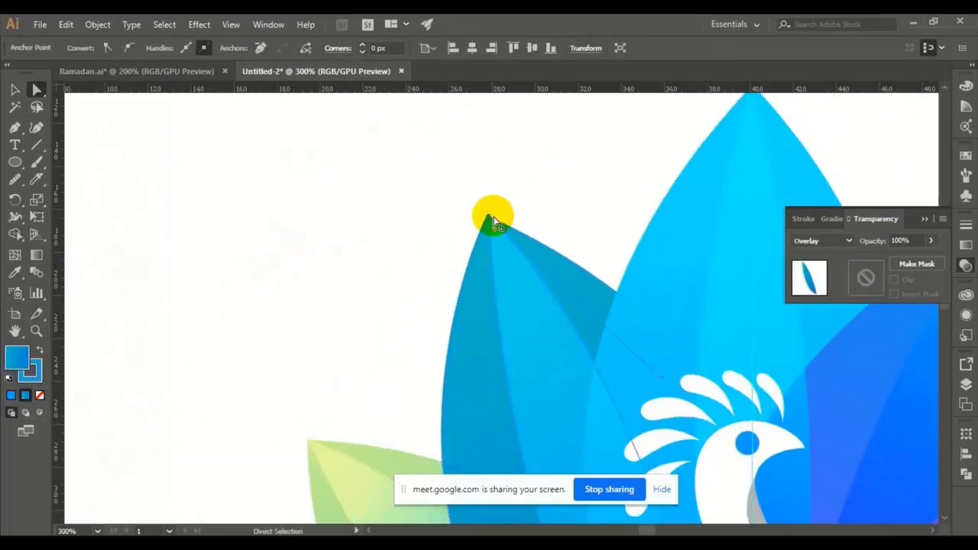
pyautogui.moveTo(583, 175); pyautogui.dragTo(443, 278)
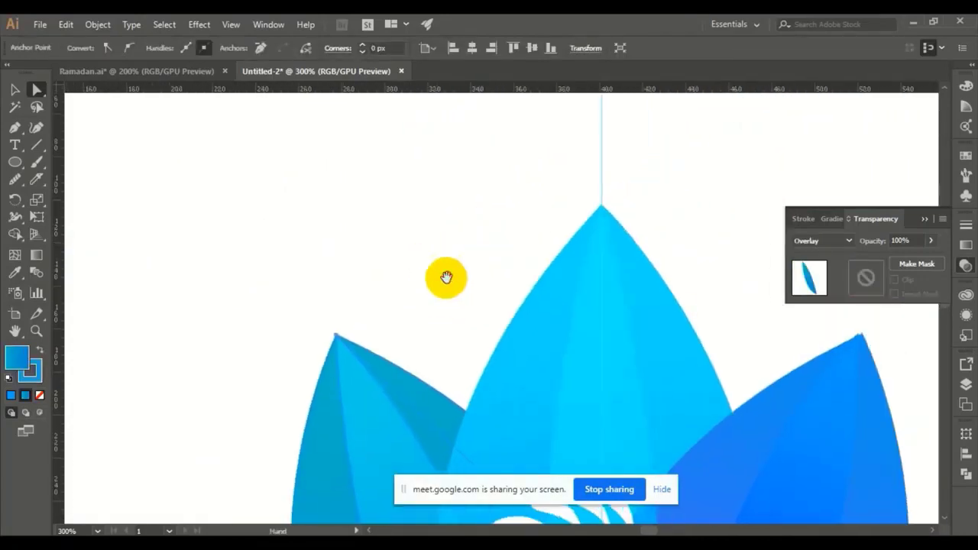
pyautogui.click(602, 229)
pyautogui.moveTo(602, 217); pyautogui.dragTo(600, 214)
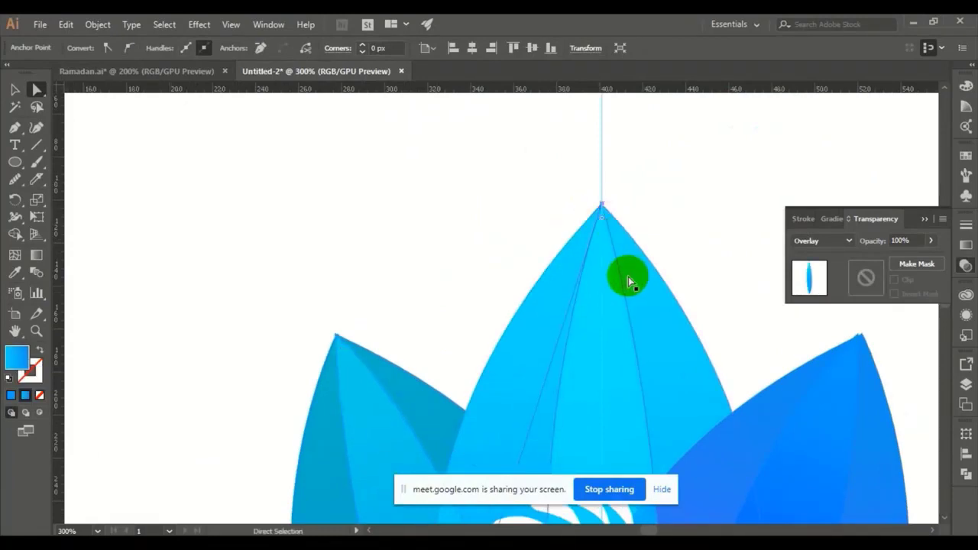
# Step: Move the inner tip anchors of the right-hand blue and purple petals onto their outer petals' tips and deselect
pyautogui.moveTo(634, 258); pyautogui.dragTo(444, 278)
pyautogui.moveTo(489, 324); pyautogui.dragTo(516, 255)
pyautogui.click(510, 243)
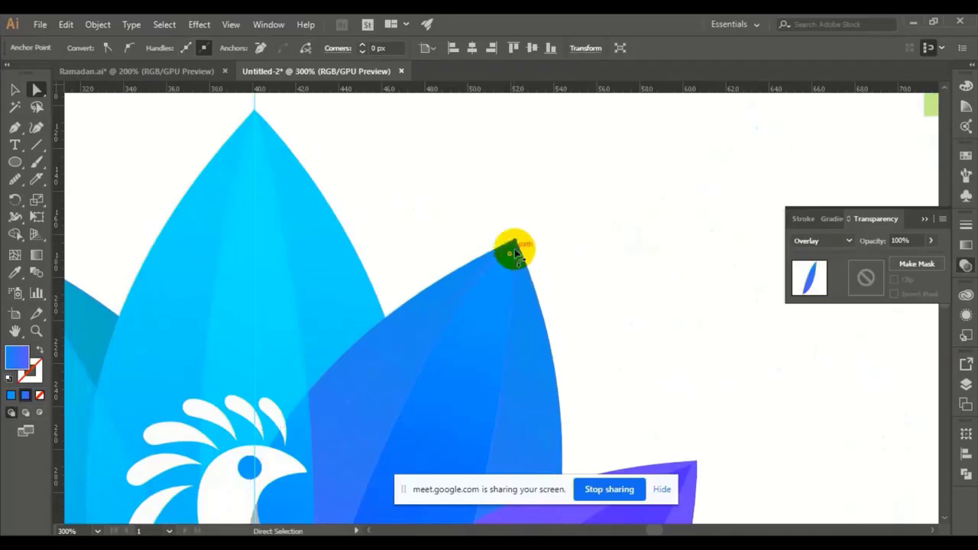
pyautogui.moveTo(476, 362); pyautogui.dragTo(469, 180)
pyautogui.moveTo(553, 293); pyautogui.dragTo(384, 268)
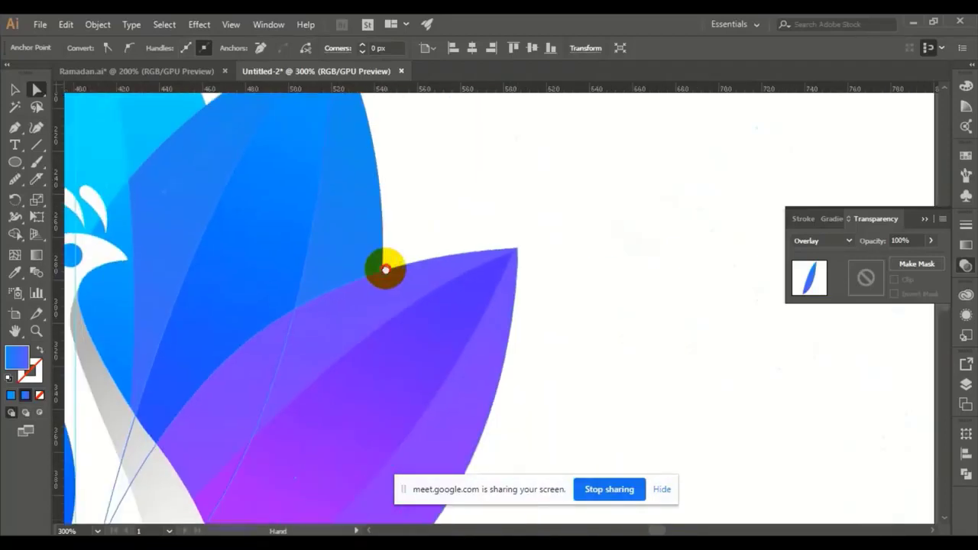
pyautogui.moveTo(517, 250); pyautogui.dragTo(517, 250)
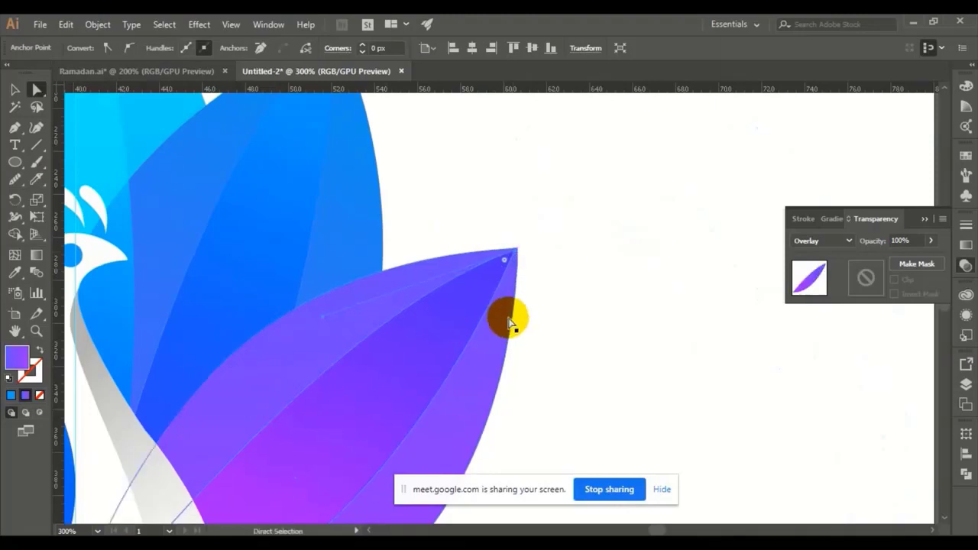
pyautogui.click(545, 312)
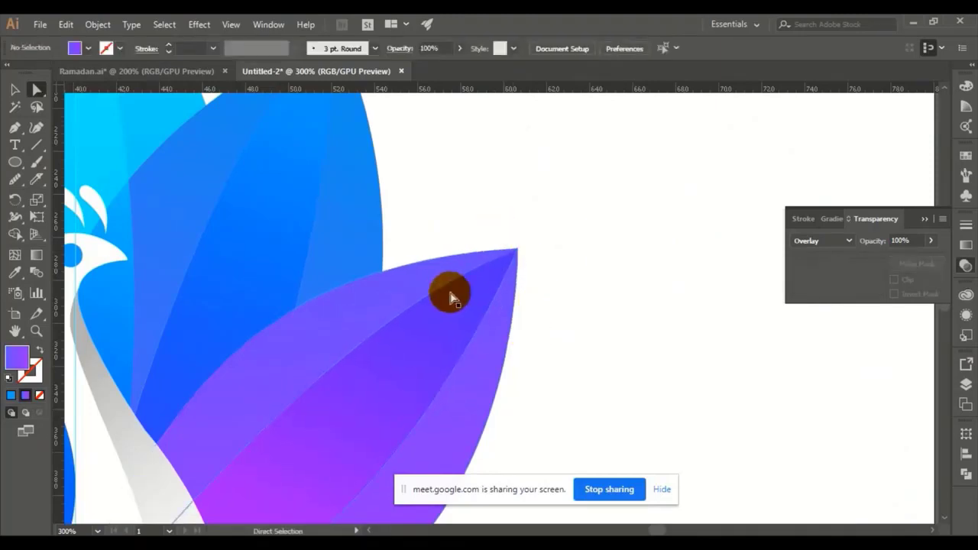
# Step: Select both shapes of the upper-right blue petal and bring them one level forward
pyautogui.moveTo(333, 371); pyautogui.dragTo(407, 333)
pyautogui.scroll(-4, 329, 405)
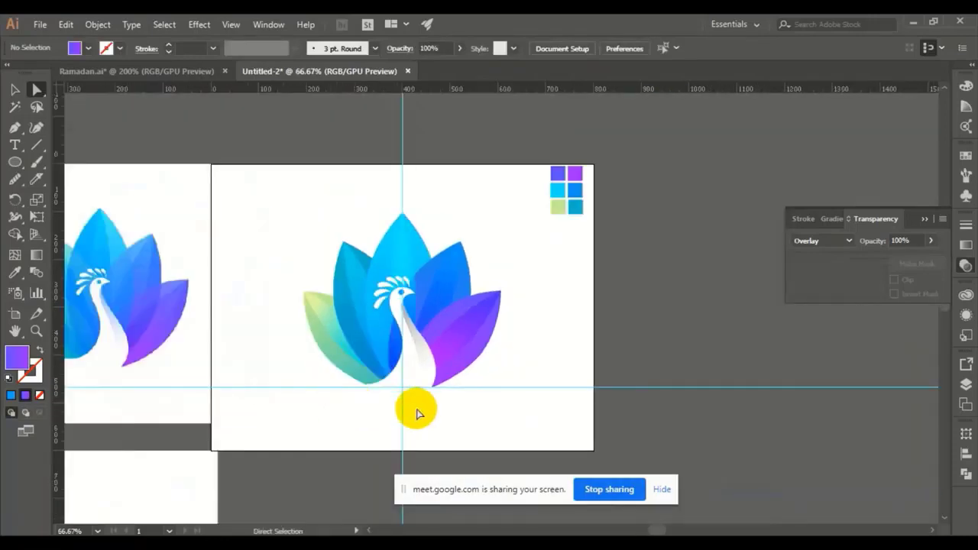
pyautogui.moveTo(423, 382); pyautogui.dragTo(472, 399)
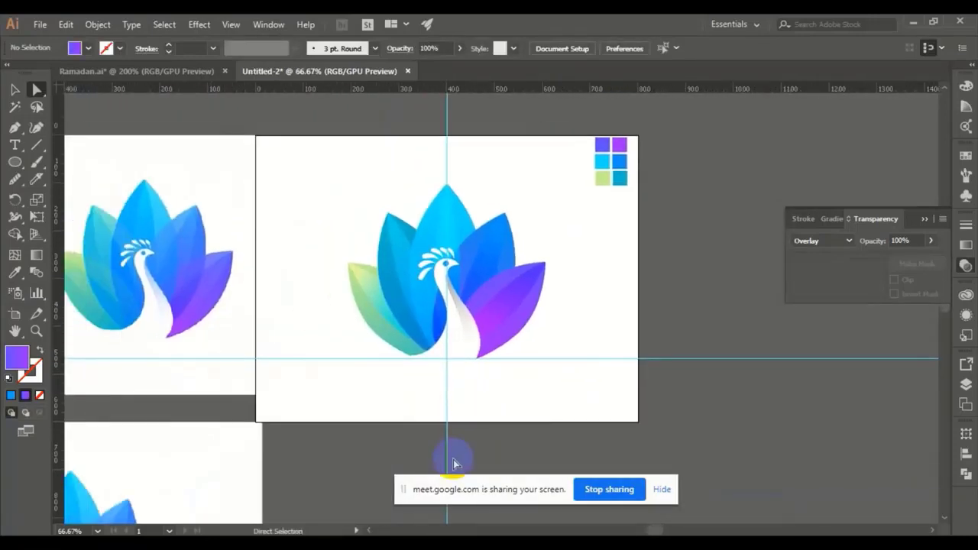
pyautogui.click(439, 327)
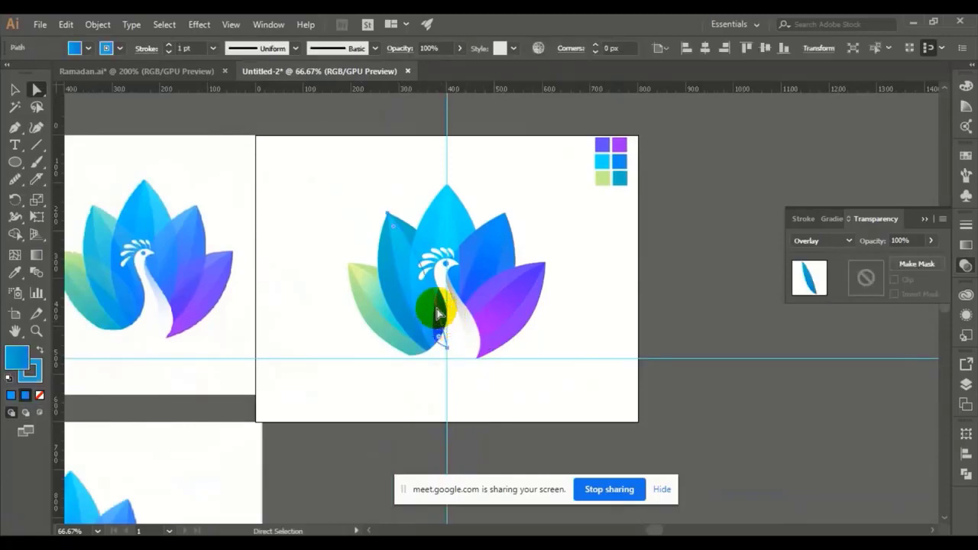
pyautogui.click(528, 220)
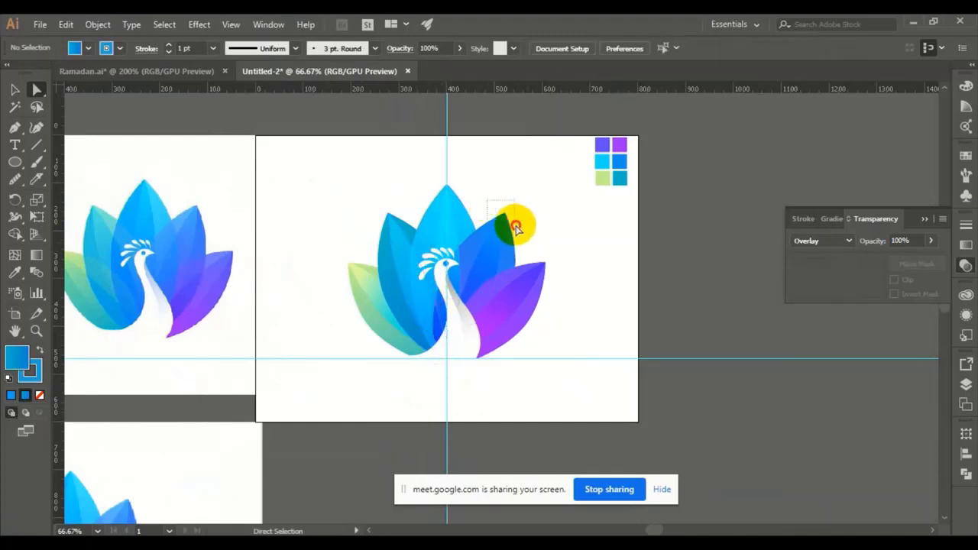
pyautogui.click(516, 228)
pyautogui.rightClick(495, 229)
pyautogui.moveTo(621, 443)
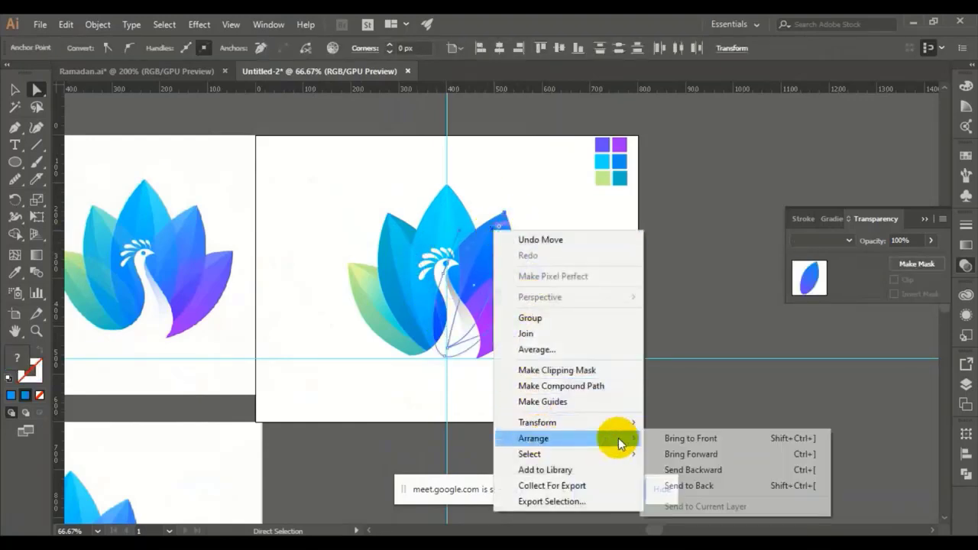
pyautogui.click(676, 454)
pyautogui.click(602, 274)
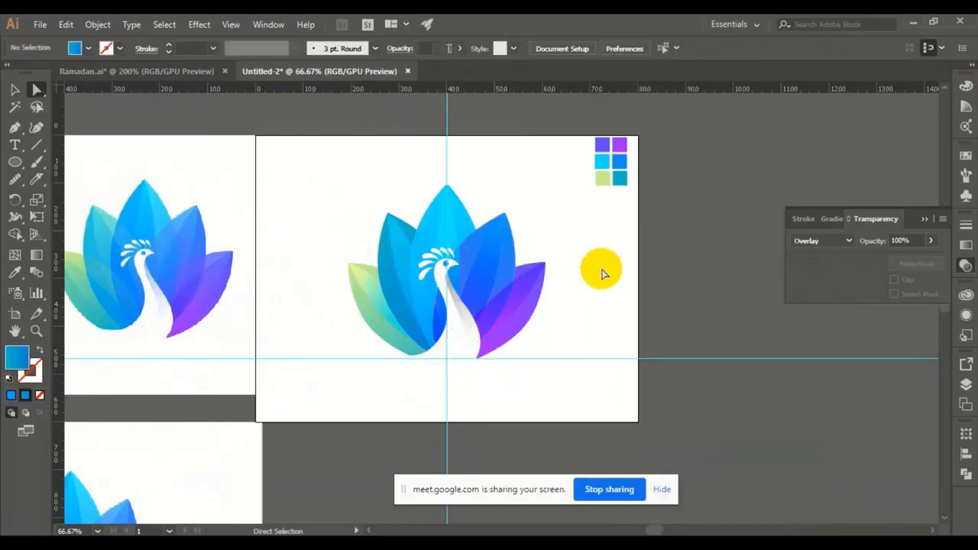
# Step: Select both shapes of the lower-right purple petal and bring them to the front
pyautogui.click(553, 304)
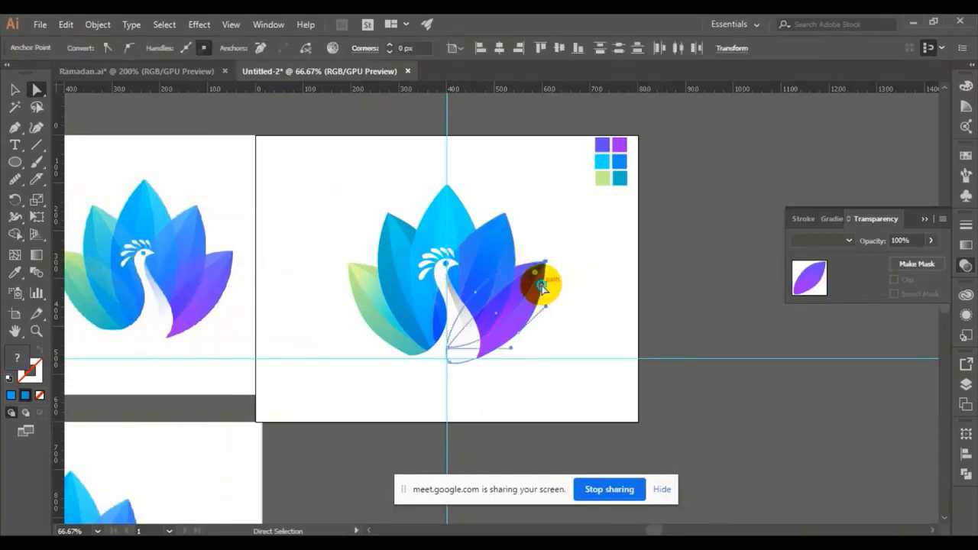
pyautogui.rightClick(541, 287)
pyautogui.moveTo(614, 463)
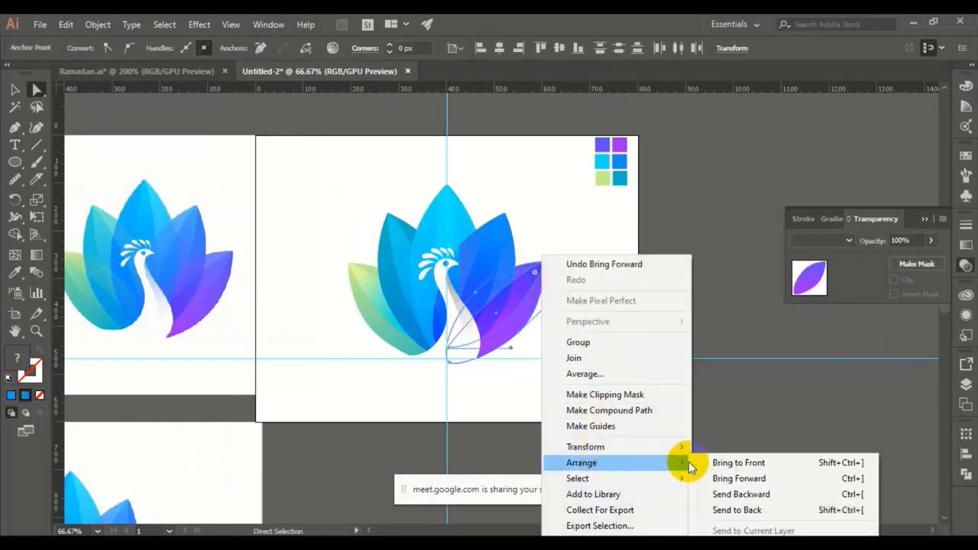
pyautogui.click(735, 462)
pyautogui.click(613, 365)
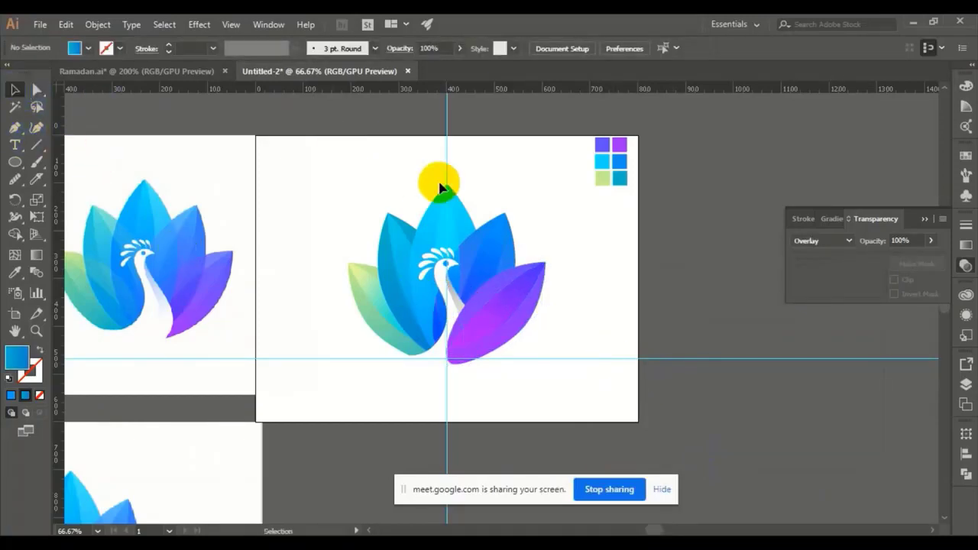
# Step: Try to bring the peacock body group alone in front of all petals
pyautogui.click(451, 298)
pyautogui.rightClick(451, 298)
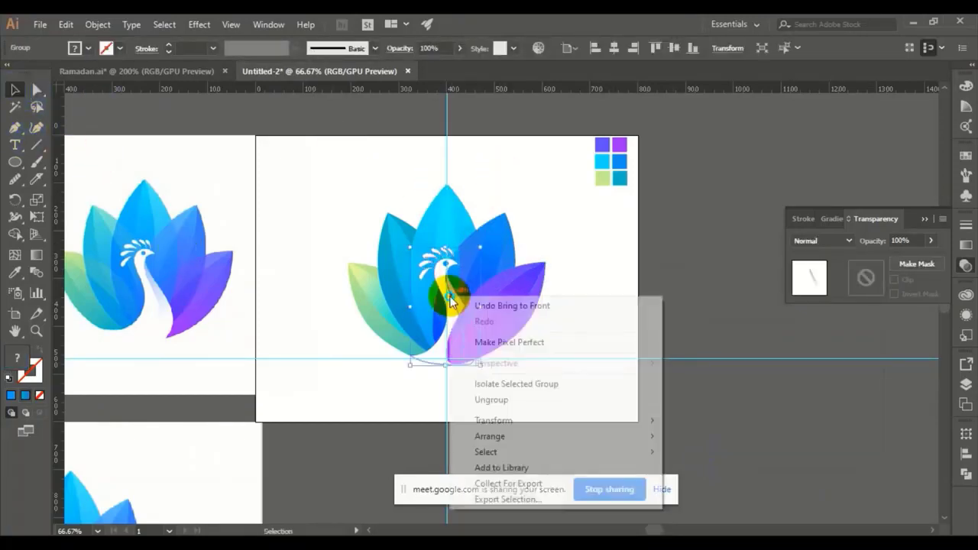
pyautogui.moveTo(657, 443)
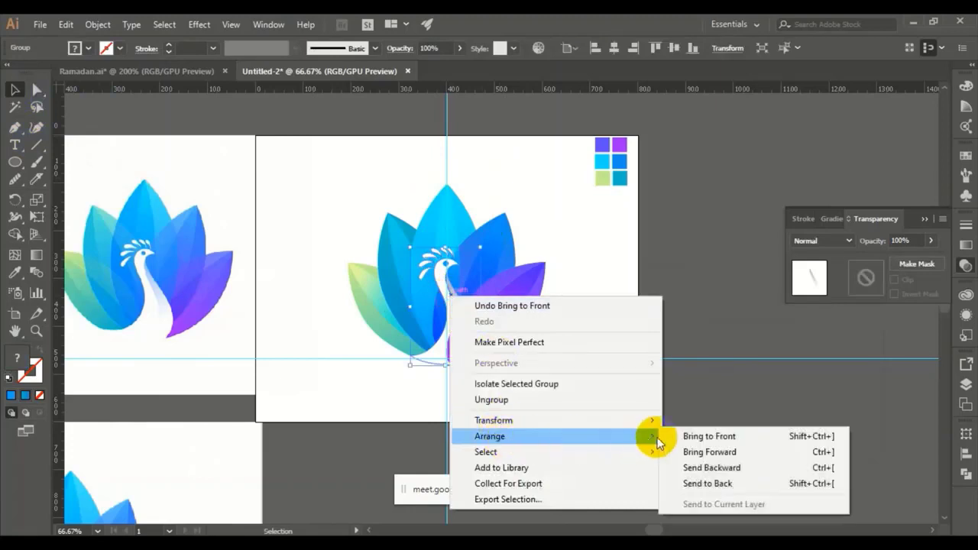
pyautogui.click(700, 436)
pyautogui.click(604, 362)
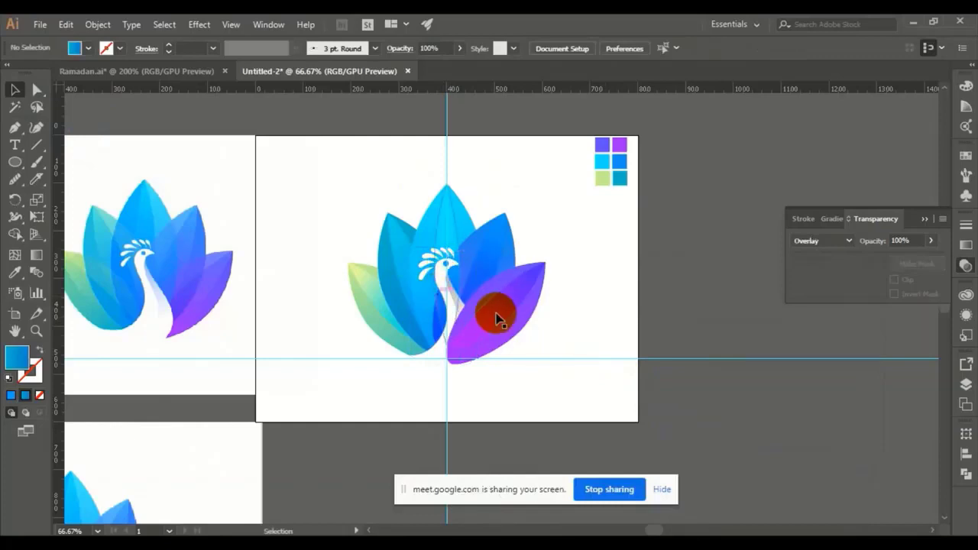
# Step: Select the peacock's blue eye together with the body and group them
pyautogui.scroll(3, 501, 310)
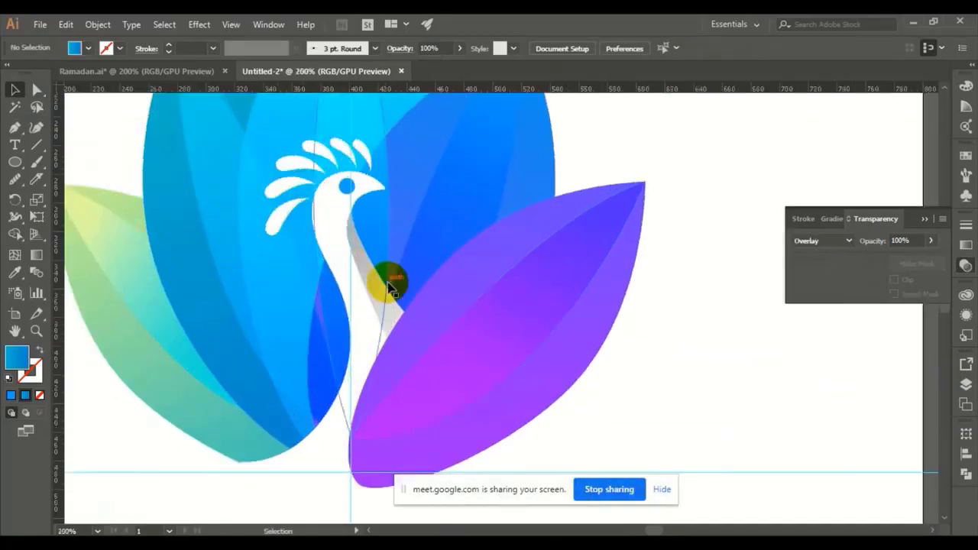
pyautogui.moveTo(388, 280); pyautogui.dragTo(527, 324)
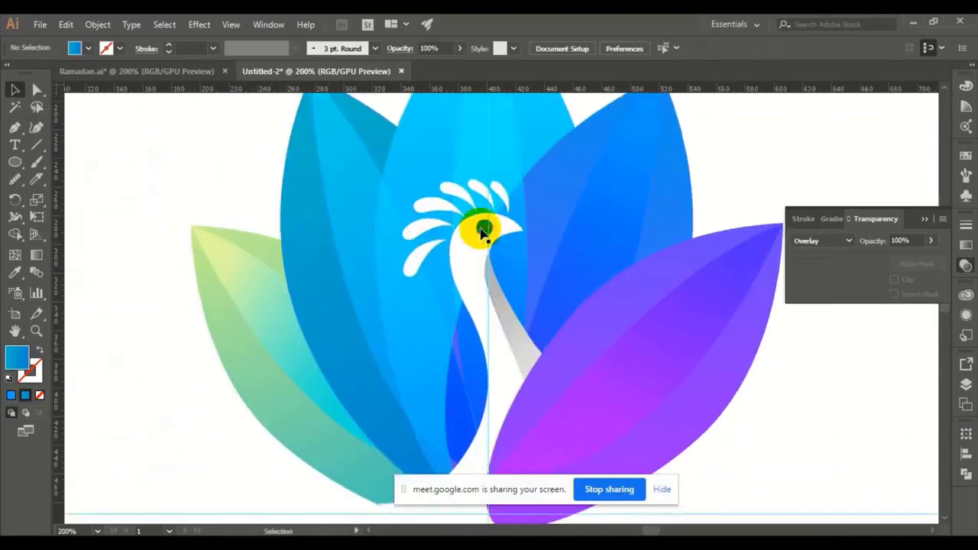
pyautogui.click(483, 229)
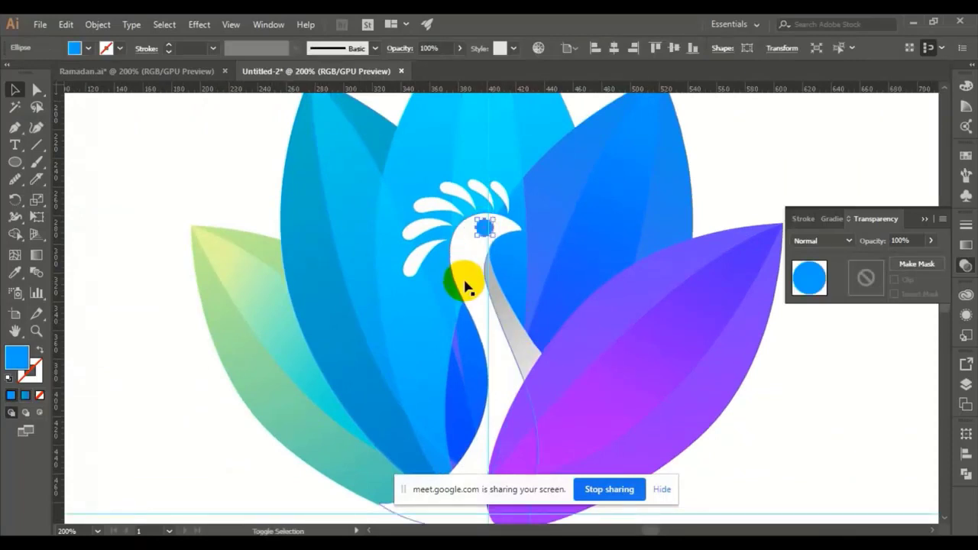
pyautogui.click(464, 276)
pyautogui.rightClick(463, 276)
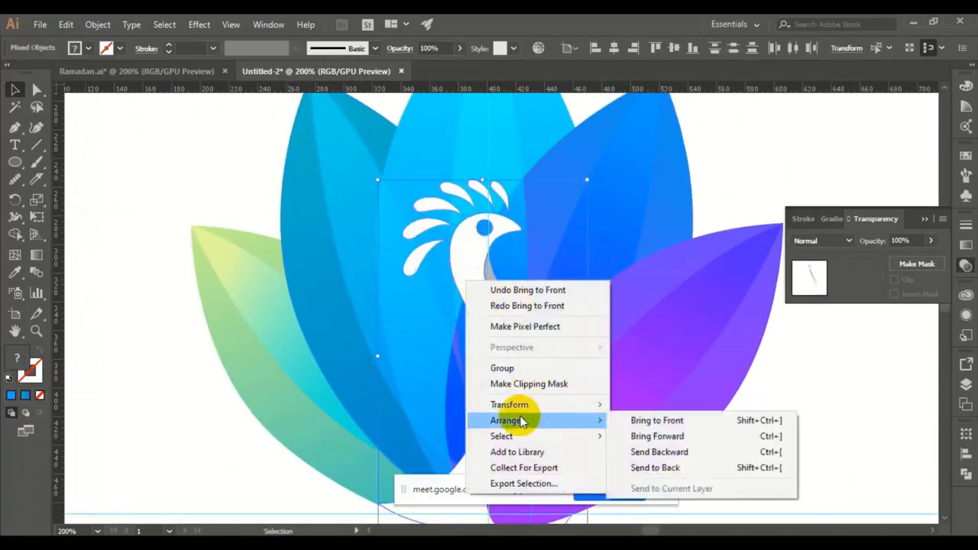
pyautogui.click(504, 367)
# Step: Bring the combined eye-and-body group to the front of the petals and deselect it
pyautogui.rightClick(495, 328)
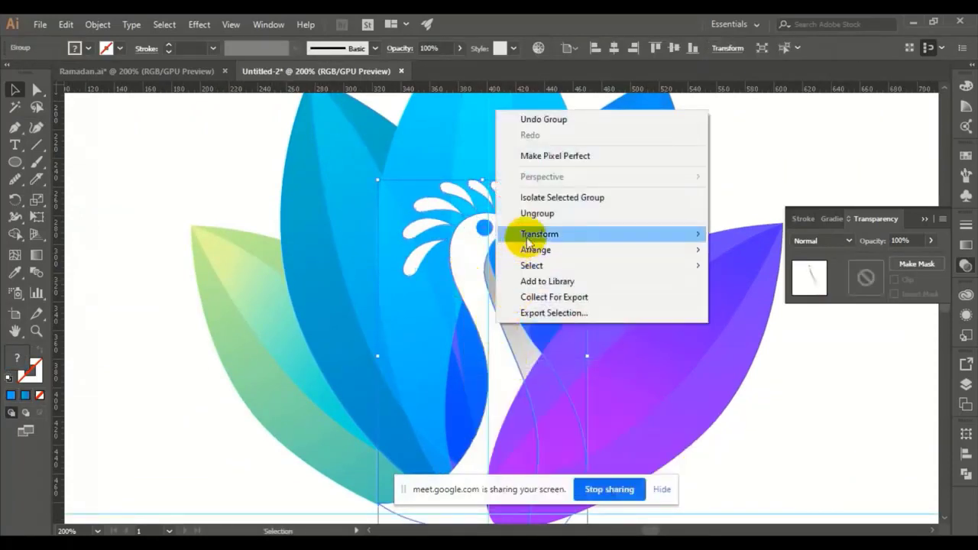
pyautogui.moveTo(676, 252)
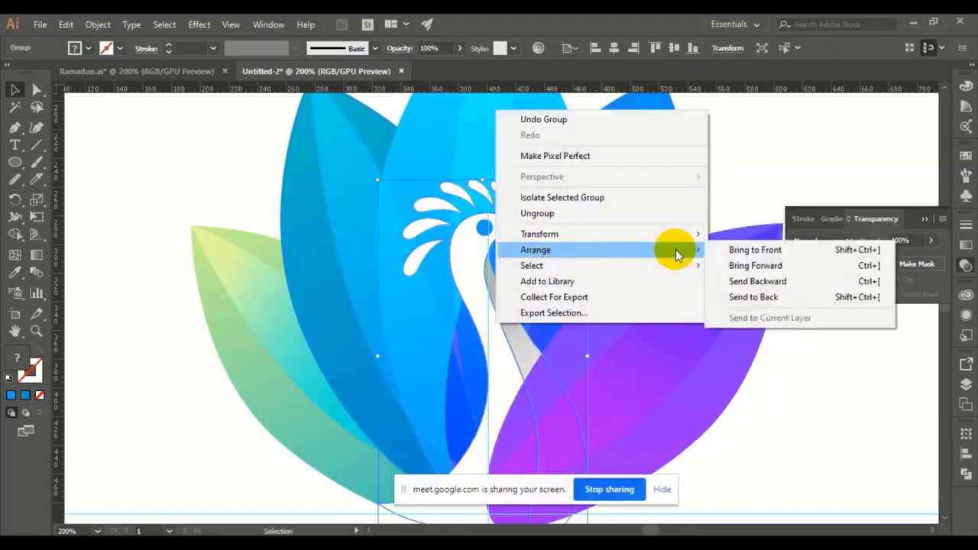
pyautogui.click(734, 250)
pyautogui.click(798, 397)
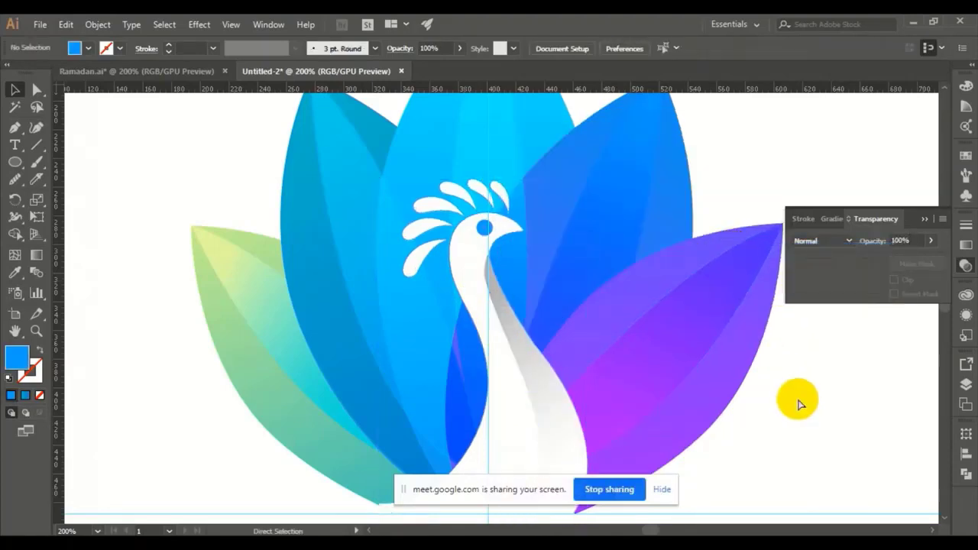
pyautogui.hotkey('ctrl', '-')
pyautogui.moveTo(673, 411); pyautogui.dragTo(659, 357)
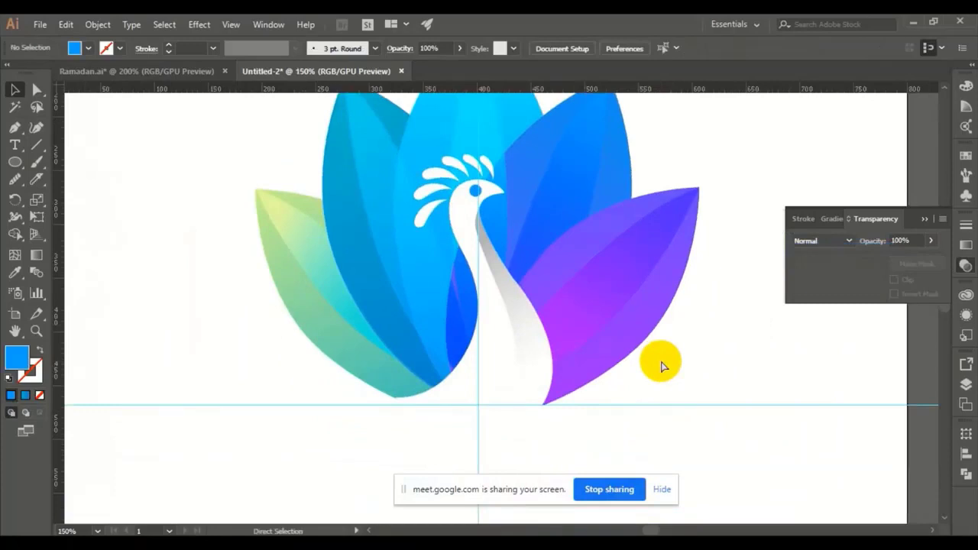
pyautogui.hotkey('ctrl', '-')
pyautogui.moveTo(603, 371); pyautogui.dragTo(656, 397)
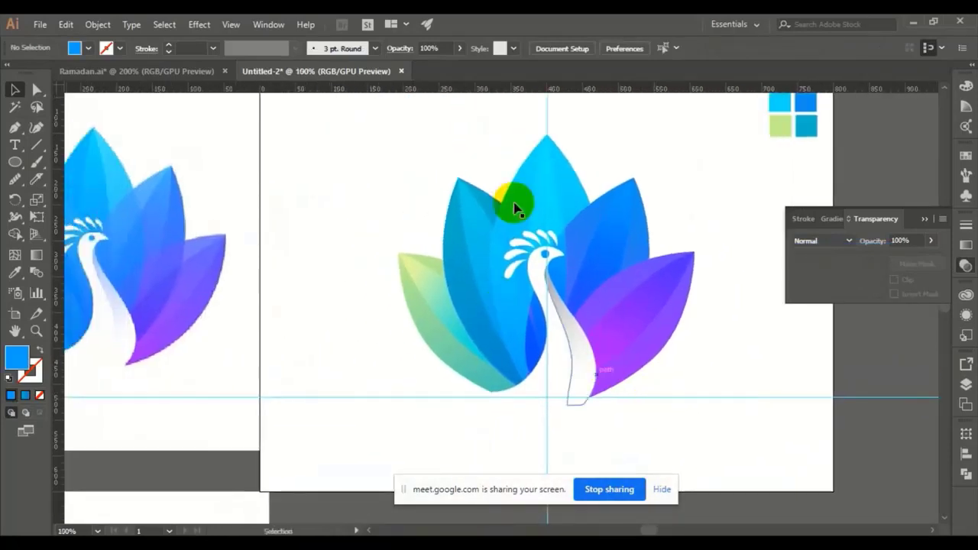